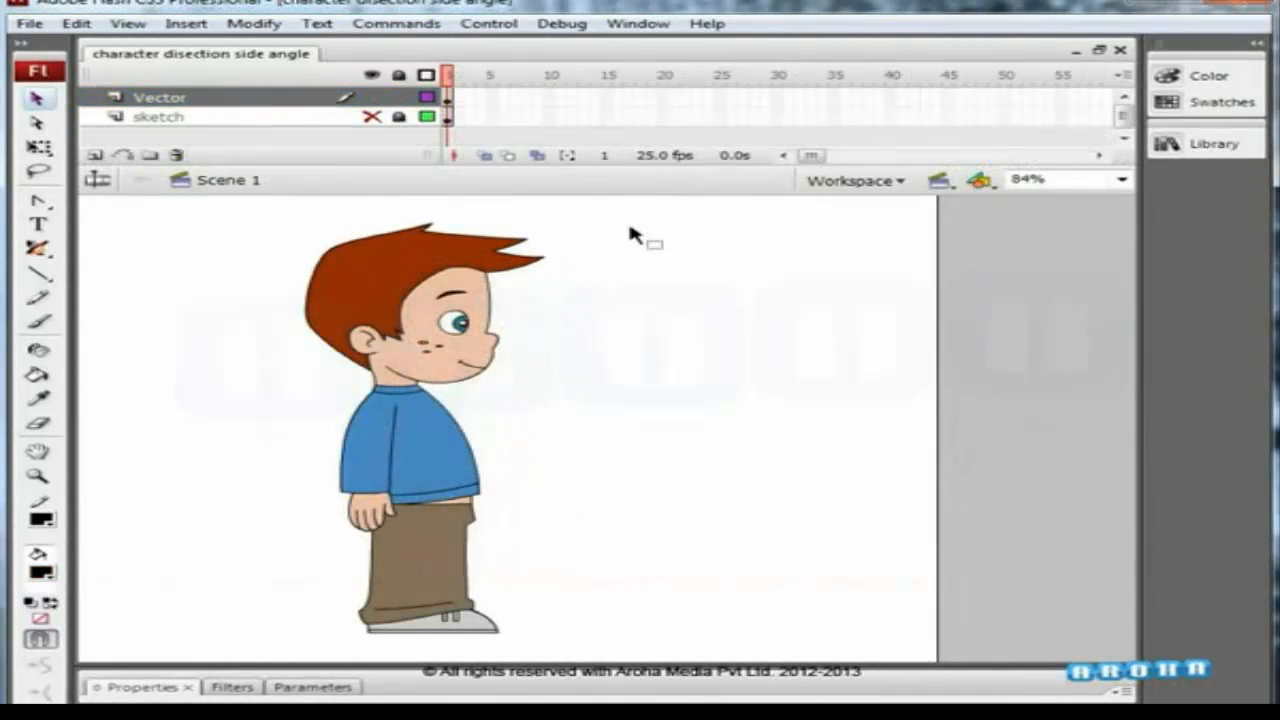
# Save the document under the new file name "character run cycle side angle" on the Desktop as a Flash CS3 Document.
pyautogui.hotkey('ctrl', 'shift', 's')
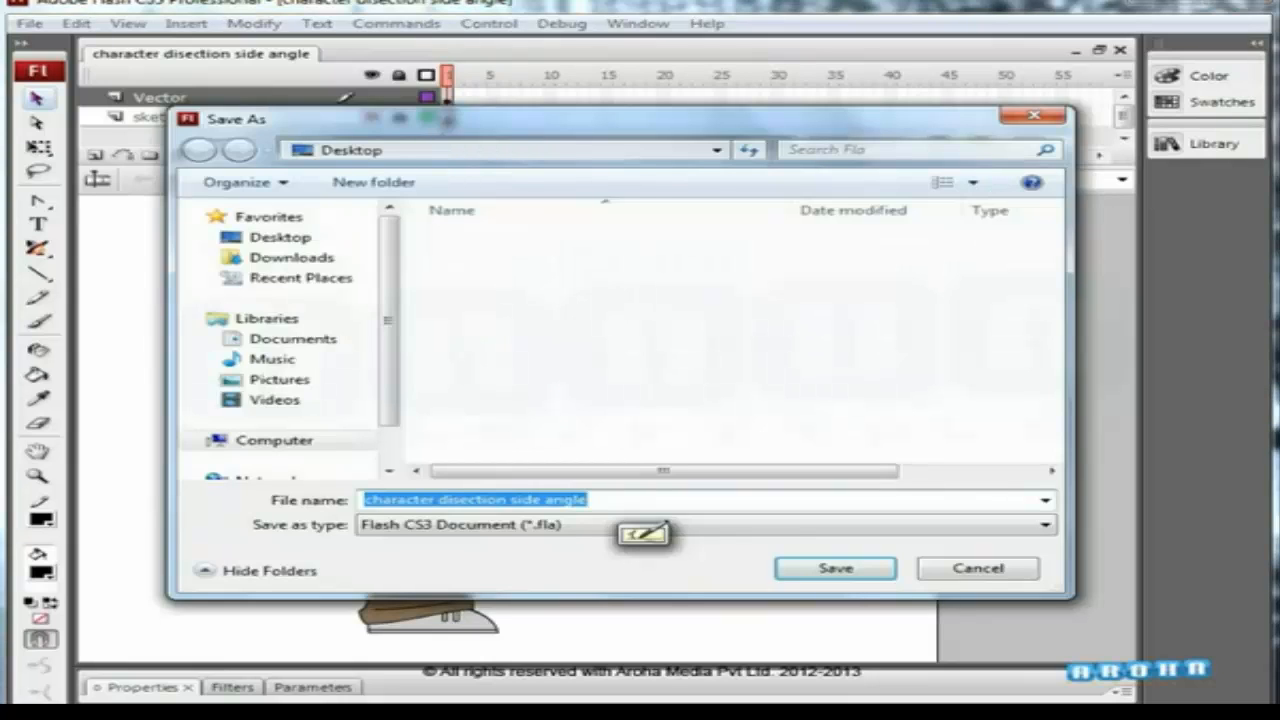
pyautogui.write('character run cycle side angle')
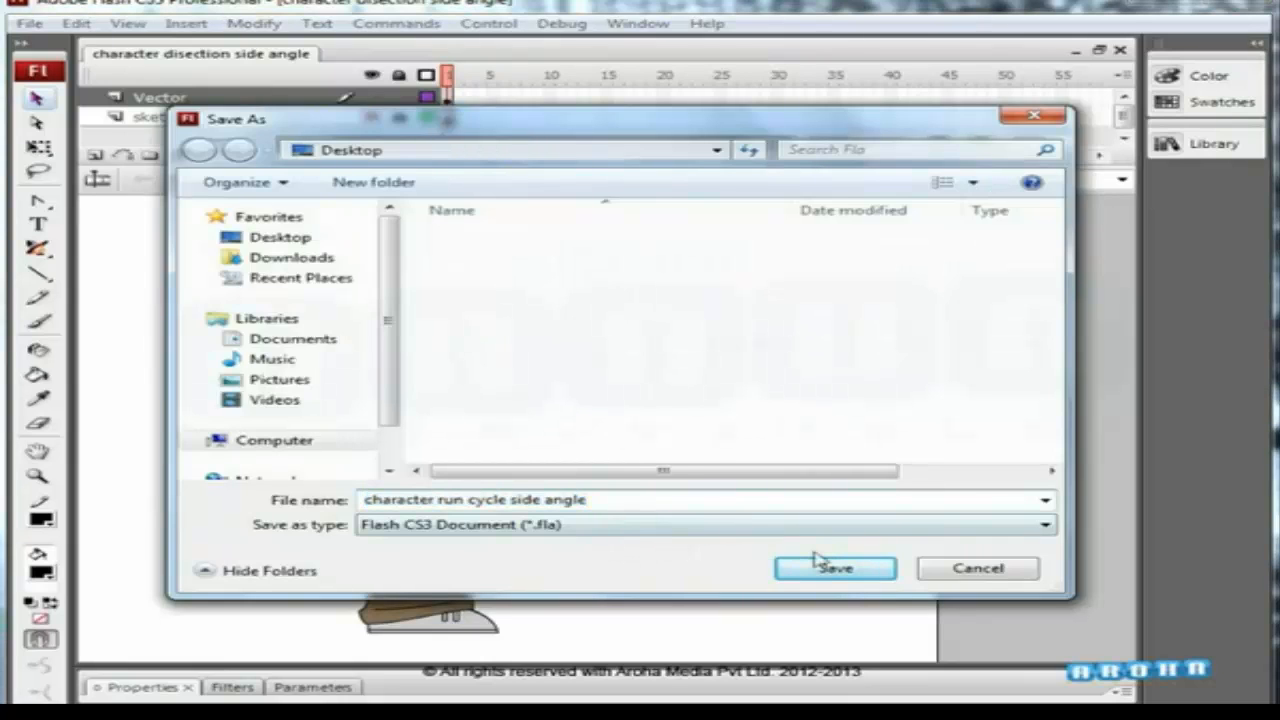
pyautogui.click(830, 567)
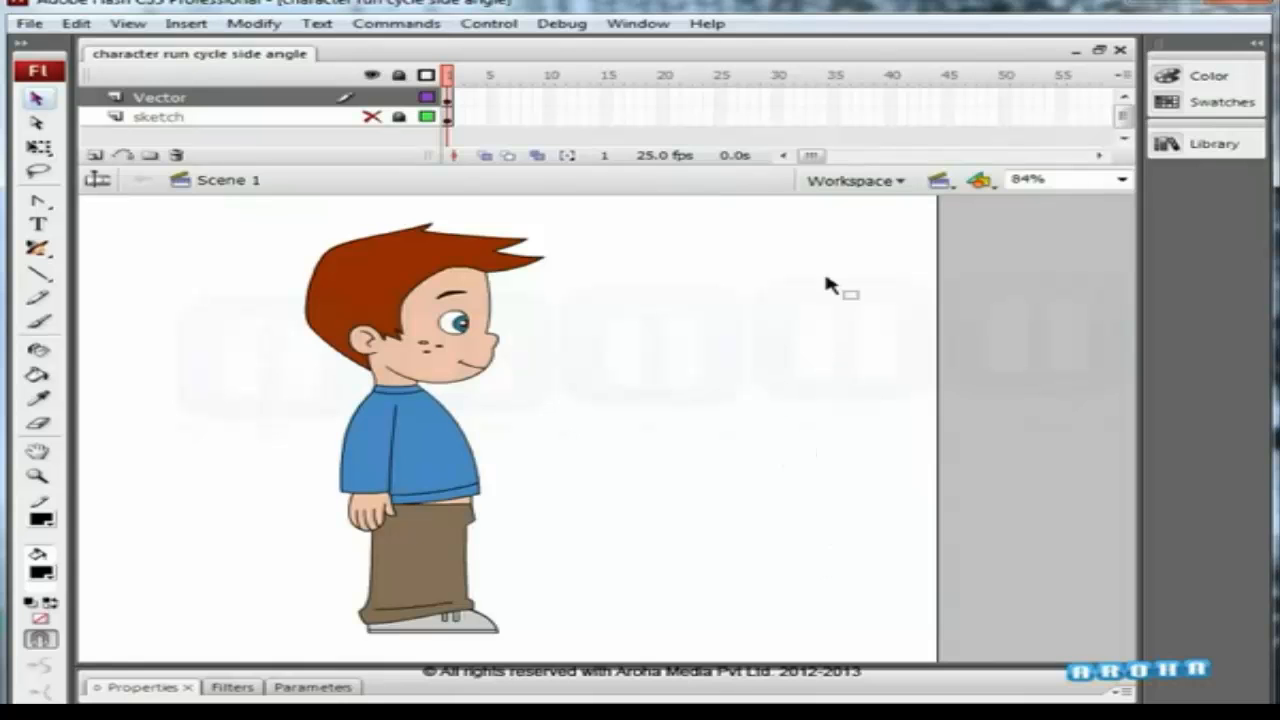
# Scale the whole character down on the stage and open the Boy symbol for editing.
pyautogui.click(500, 272)
pyautogui.hotkey('ctrl', 'alt', 's')
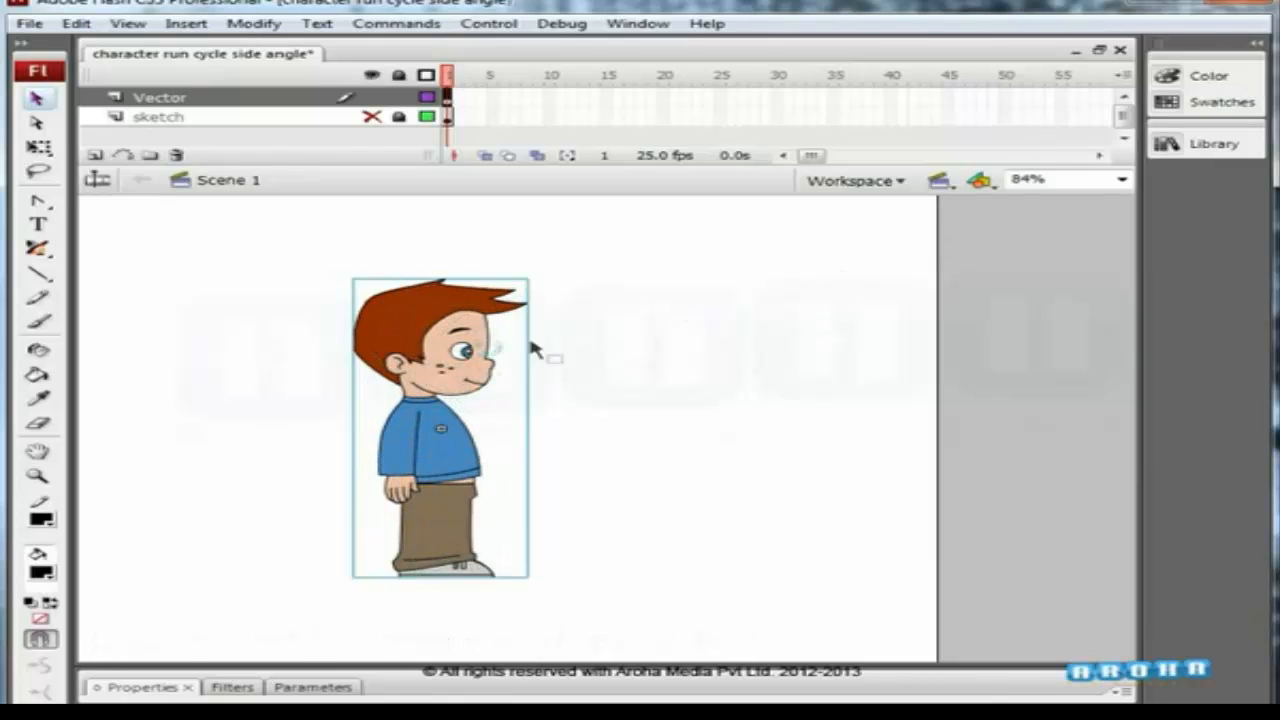
pyautogui.click(534, 351)
pyautogui.doubleClick(465, 342)
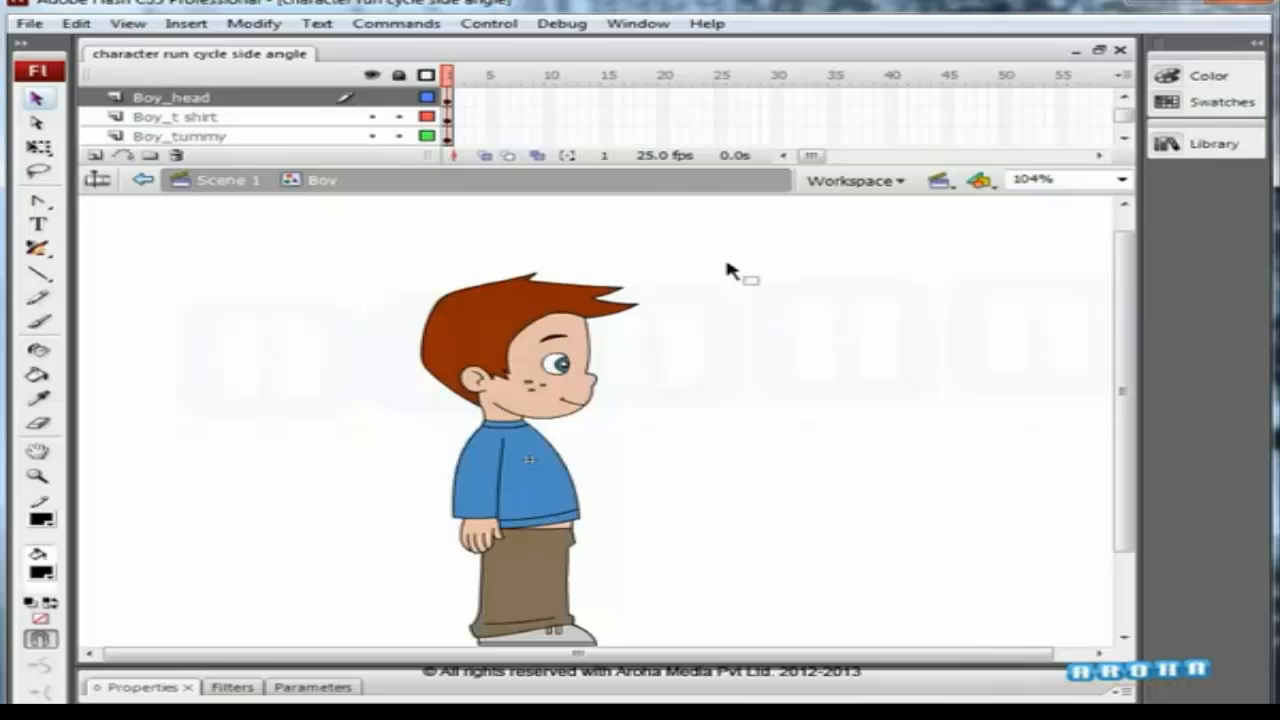
# Show all layers as outlines and select the boy's upper body: head, neck, shirt, both arms, both palms and tummy.
pyautogui.moveTo(703, 257); pyautogui.dragTo(350, 470)
pyautogui.moveTo(646, 399); pyautogui.dragTo(630, 375)
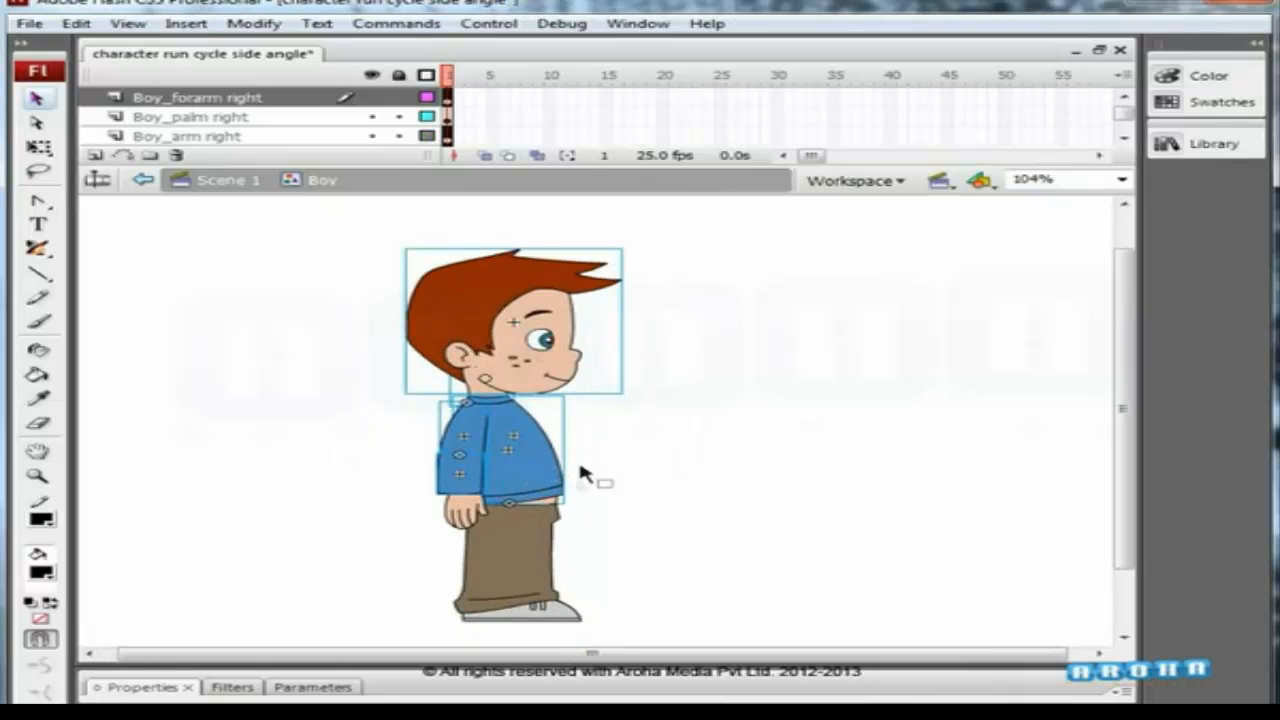
pyautogui.click(493, 524)
pyautogui.click(426, 77)
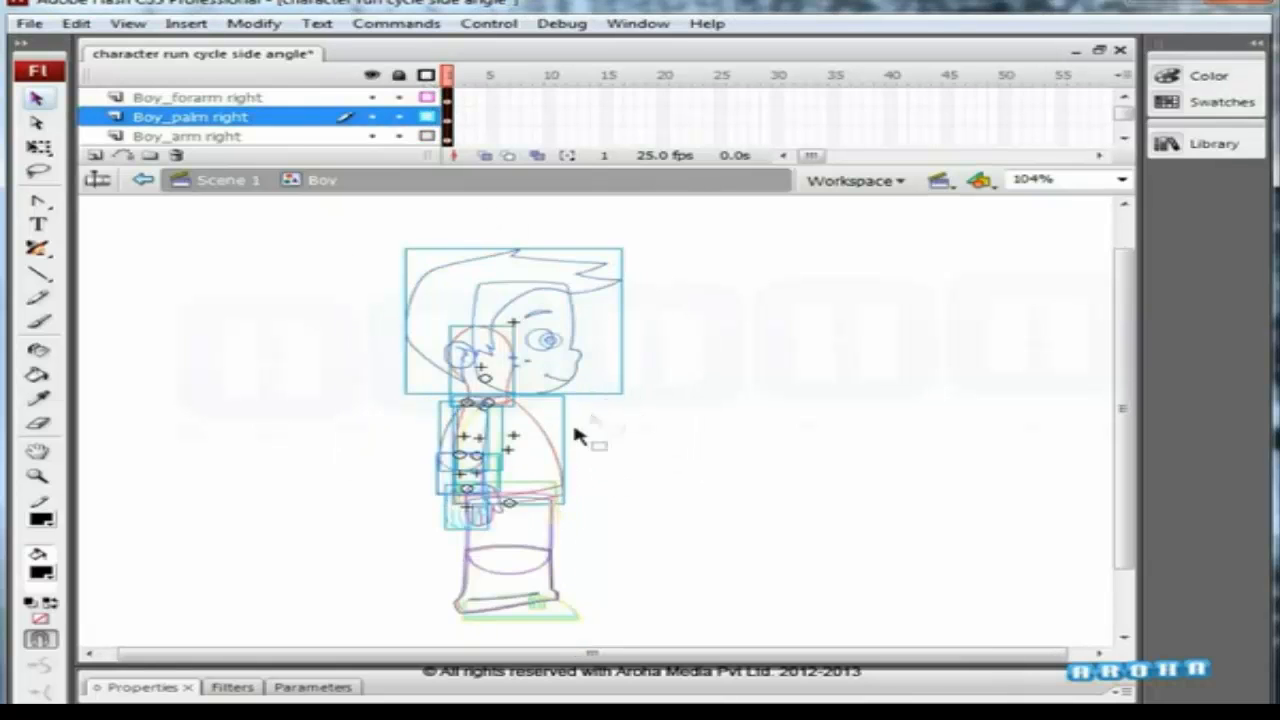
pyautogui.moveTo(455, 526); pyautogui.dragTo(535, 547)
pyautogui.keyDown('shift'); pyautogui.click(658, 480); pyautogui.keyUp('shift')
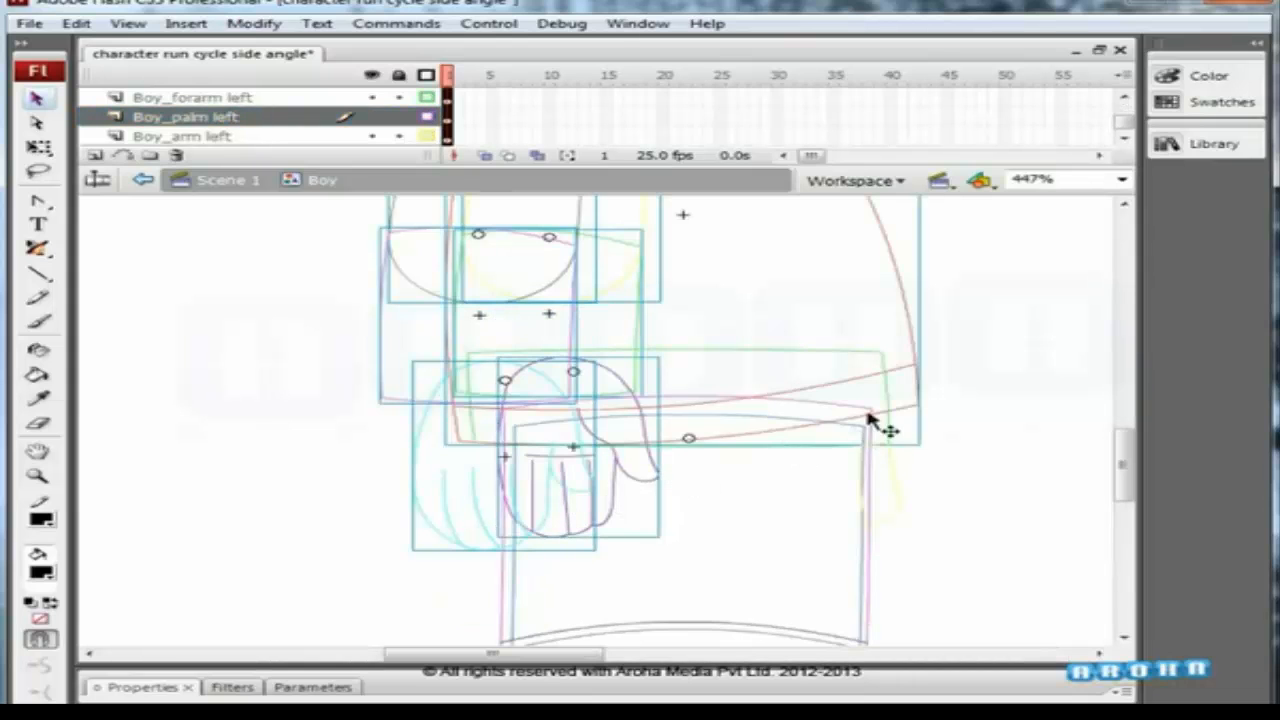
pyautogui.click(883, 366)
pyautogui.hotkey('ctrl', '-')
pyautogui.hotkey('ctrl', '-')
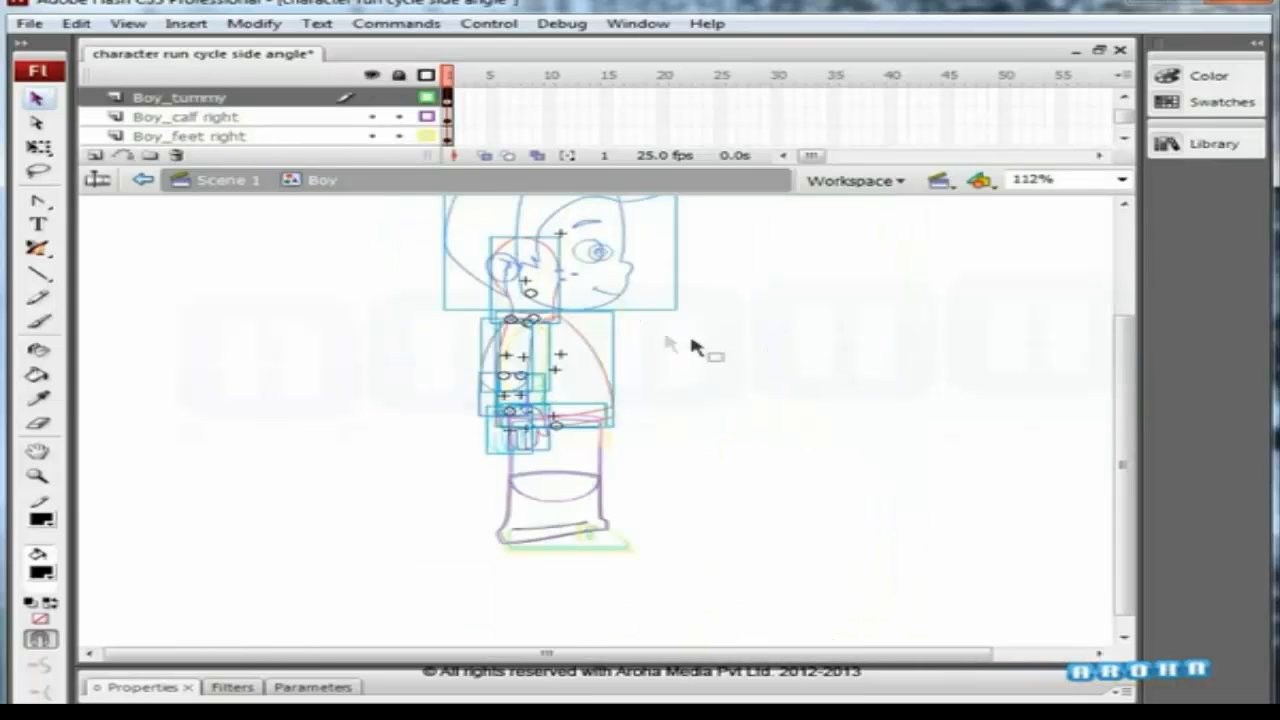
# Tilt the selected upper body slightly forward about a pivot at the waist, then nudge it a little up and left.
pyautogui.press('q')
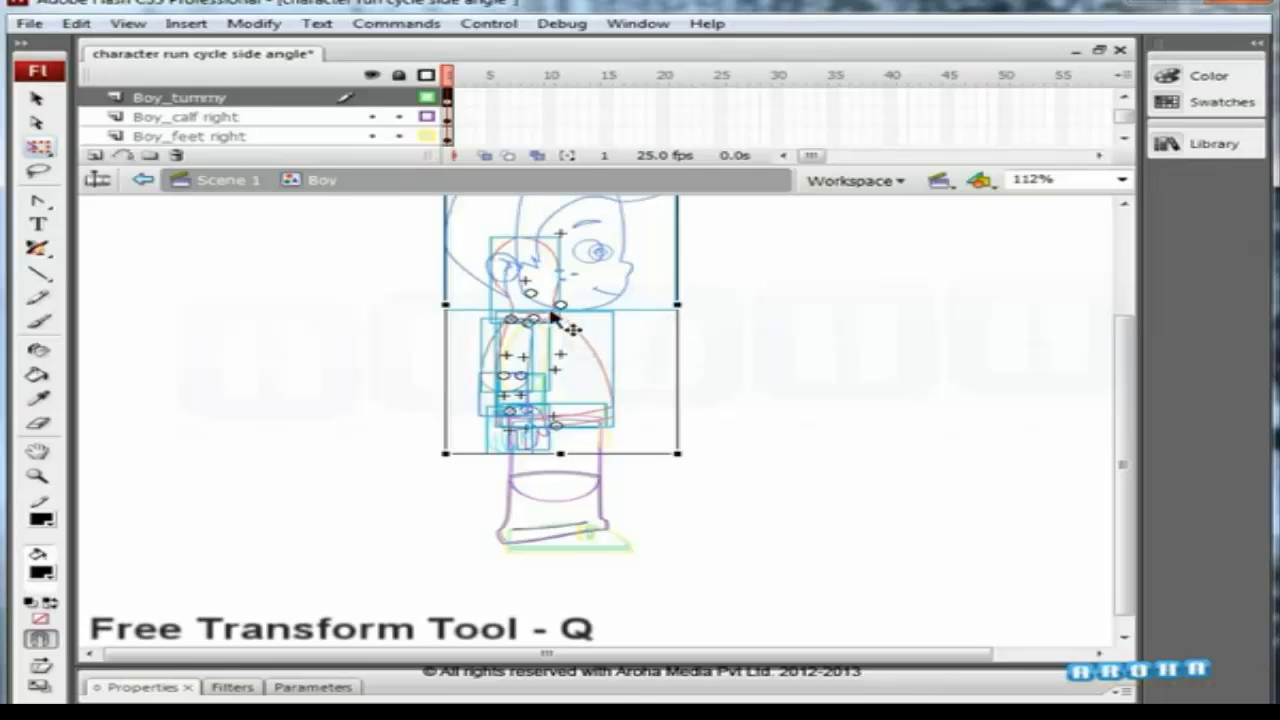
pyautogui.hotkey('ctrl', '-')
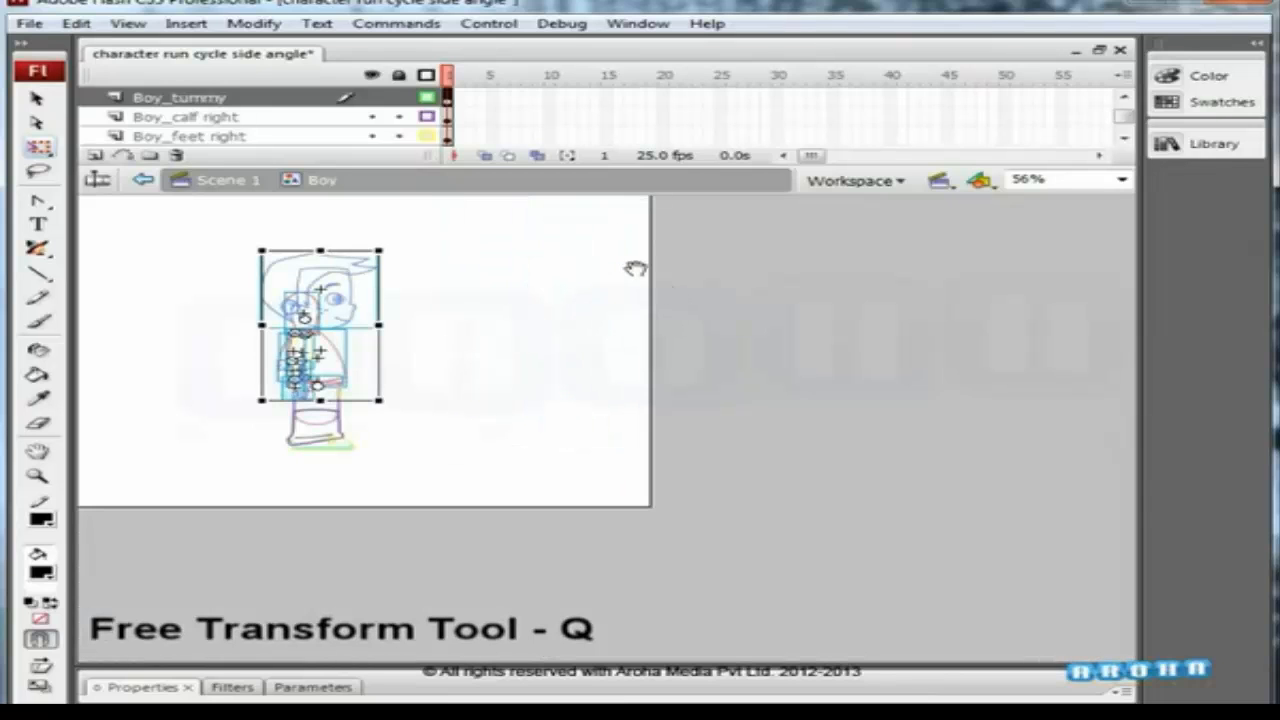
pyautogui.moveTo(407, 244); pyautogui.dragTo(286, 452)
pyautogui.moveTo(698, 244); pyautogui.dragTo(709, 278)
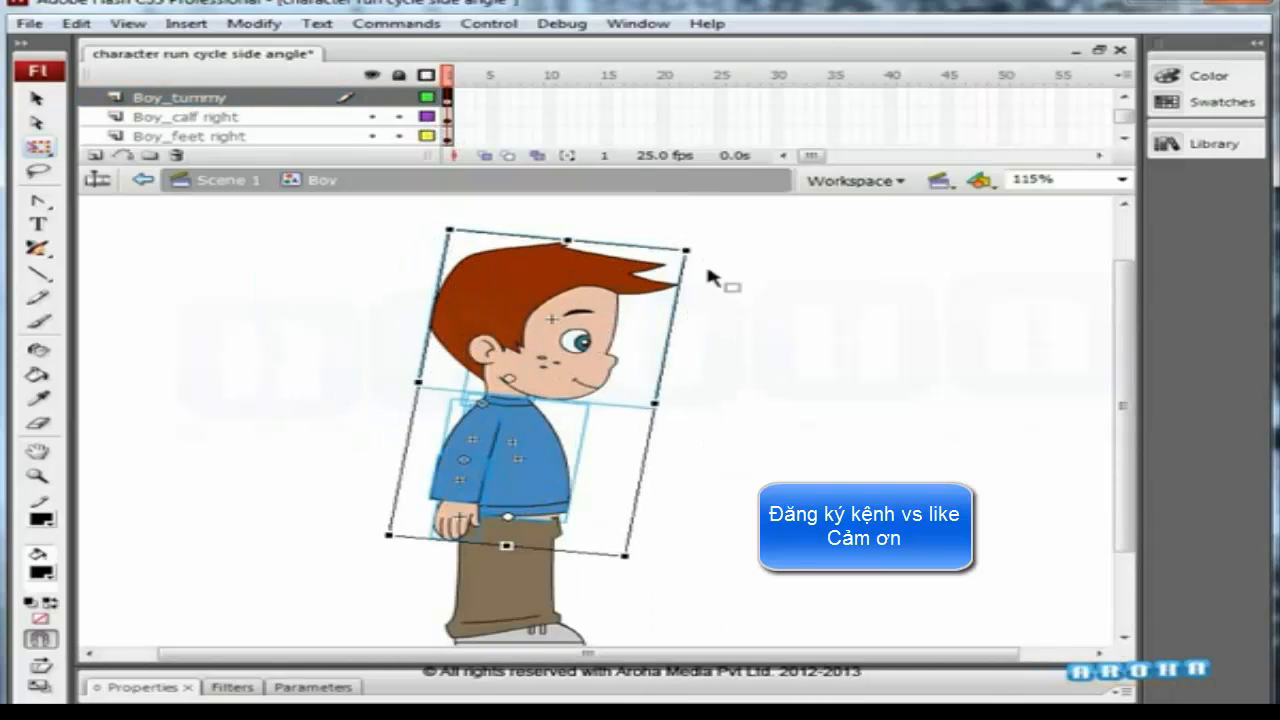
pyautogui.press('Left')
pyautogui.press('Left')
pyautogui.press('Up')
pyautogui.press('Up')
pyautogui.click(718, 402)
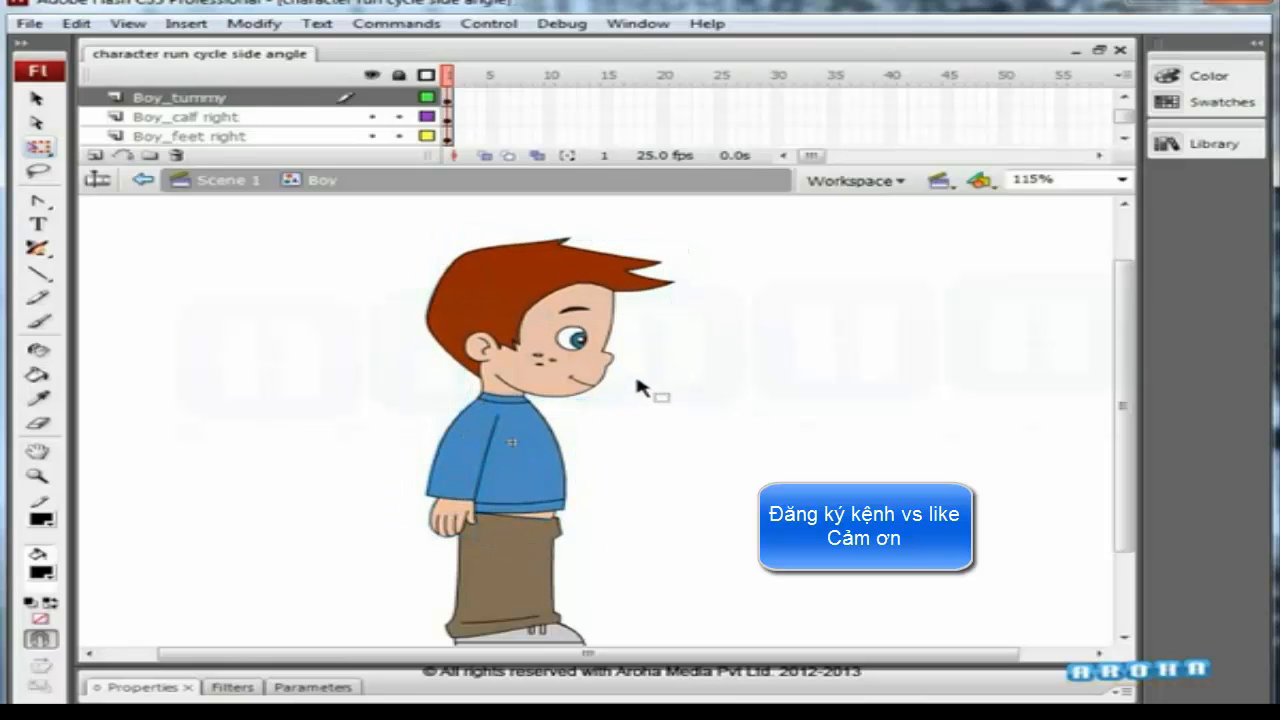
# Reselect the upper body and nudge it upward until it is raised clear of the trousers.
pyautogui.hotkey('ctrl', '-')
pyautogui.hotkey('ctrl', 'z')
pyautogui.press('Up')
pyautogui.press('Up')
pyautogui.press('Up')
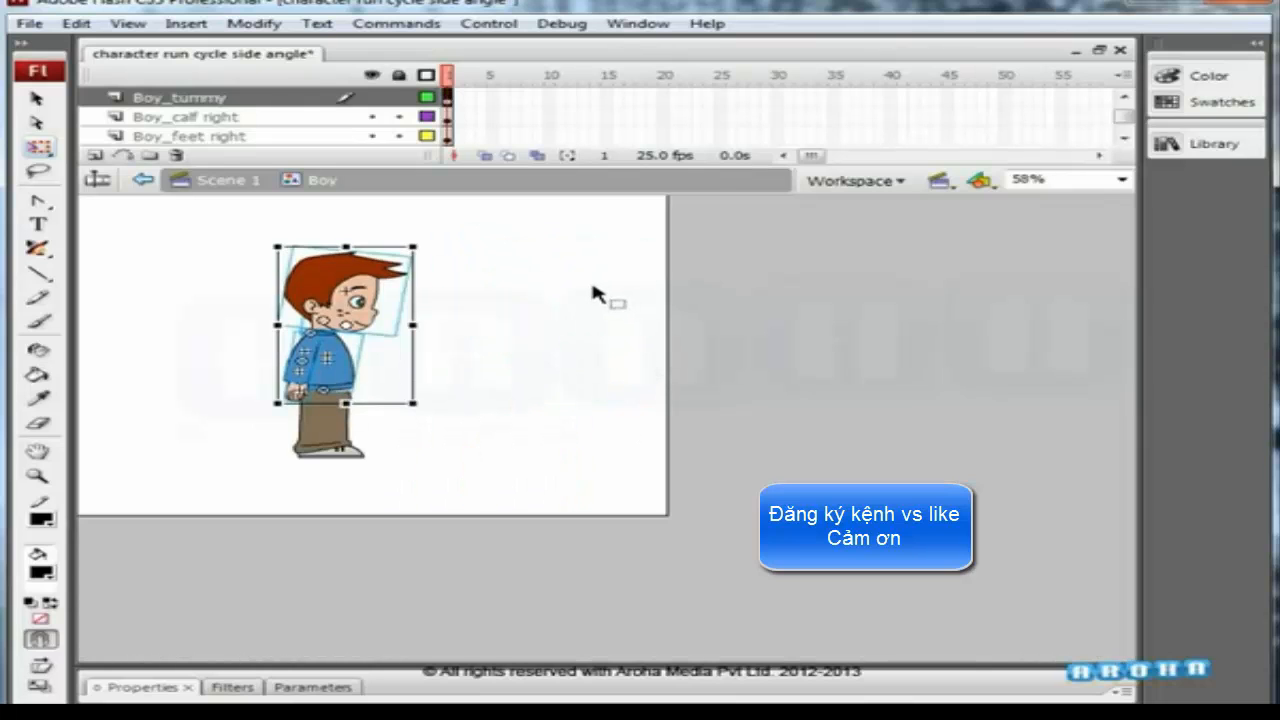
pyautogui.press('Right')
pyautogui.press('Up')
pyautogui.press('Up')
pyautogui.press('Up')
pyautogui.press('Up')
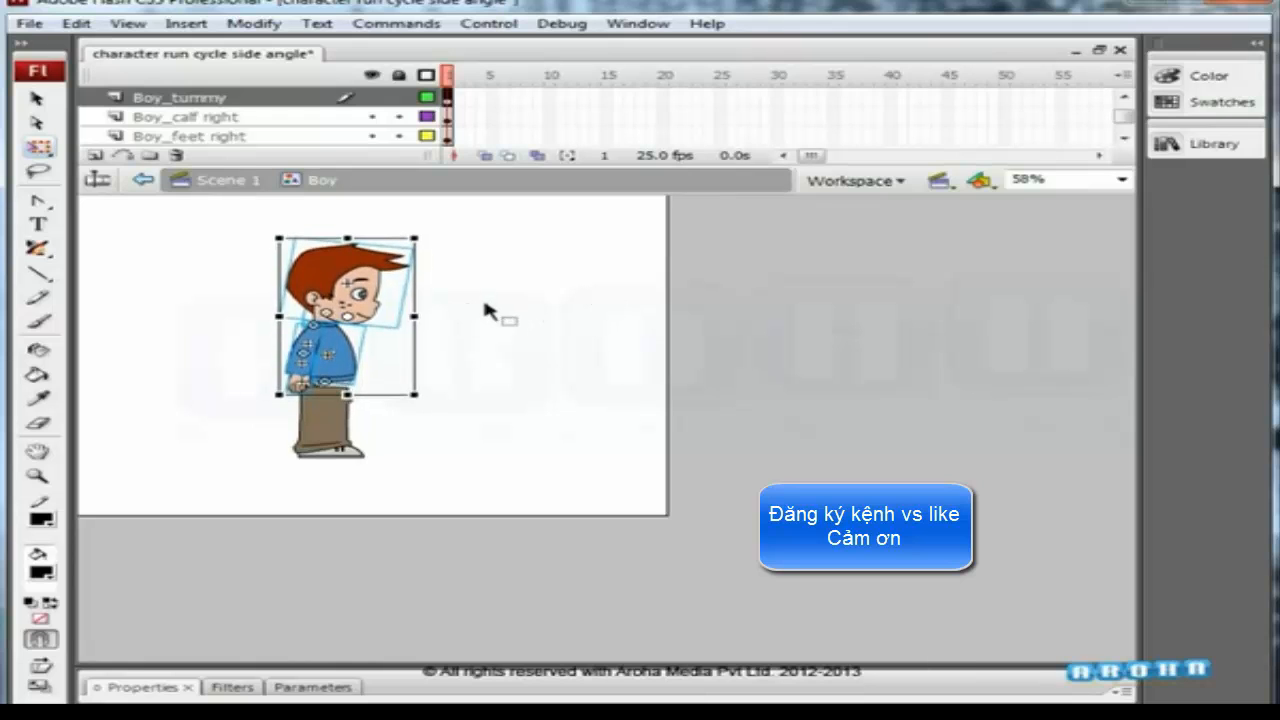
pyautogui.press('Right')
pyautogui.press('Up')
pyautogui.press('Up')
pyautogui.press('Left')
pyautogui.press('Left')
pyautogui.click(455, 324)
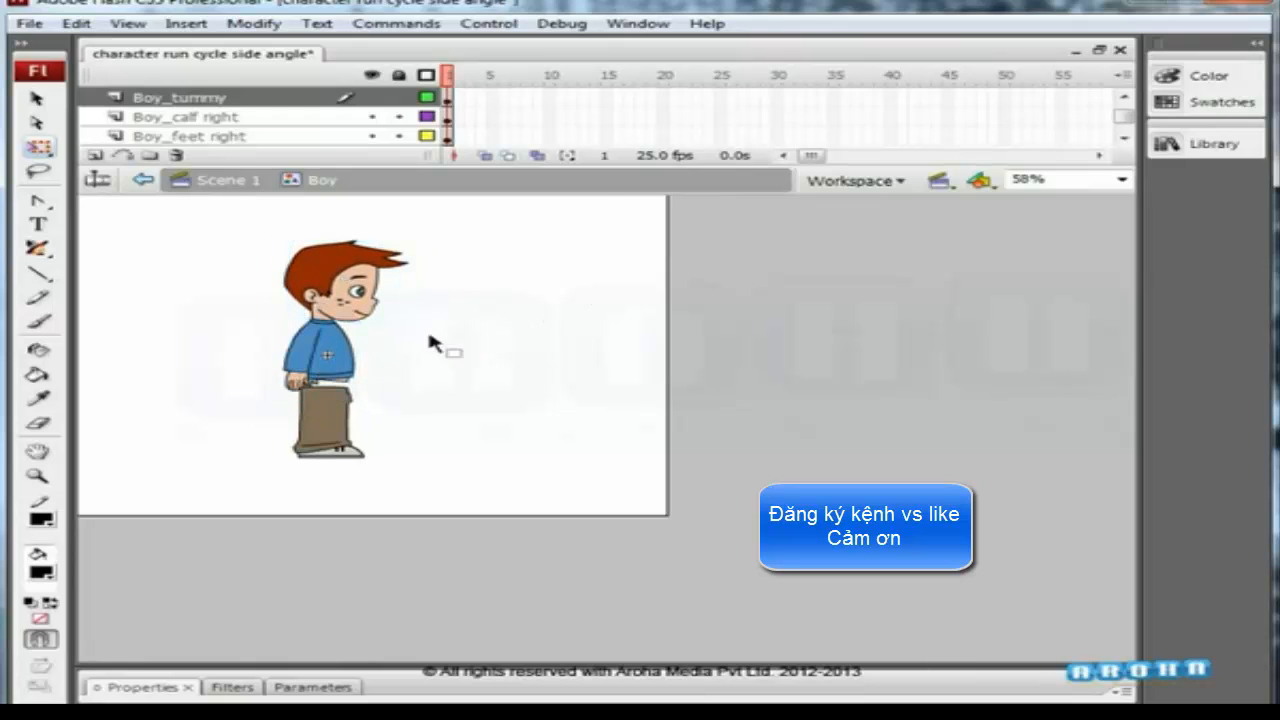
# Bring the right thigh up to the raised waist and rotate it forward about the hip.
pyautogui.moveTo(372, 321); pyautogui.dragTo(306, 434)
pyautogui.click(535, 462)
pyautogui.scroll(-3, 540, 440)
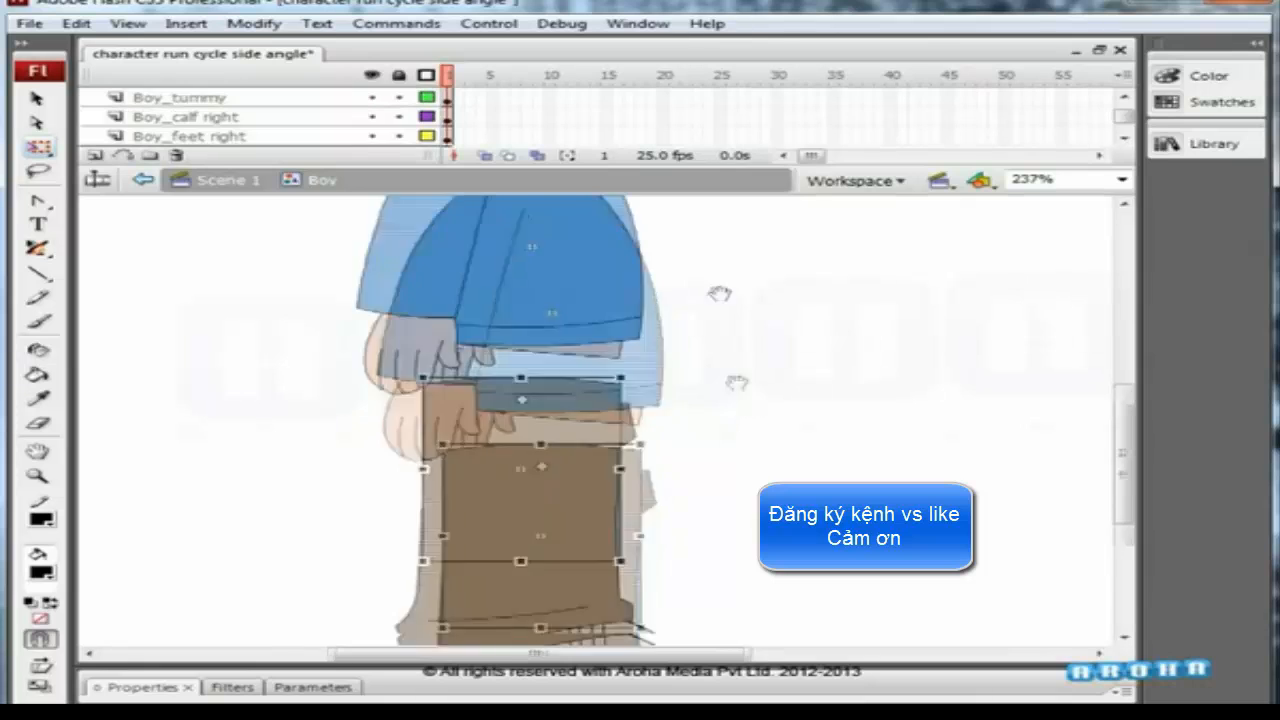
pyautogui.hotkey('ctrl', 'z')
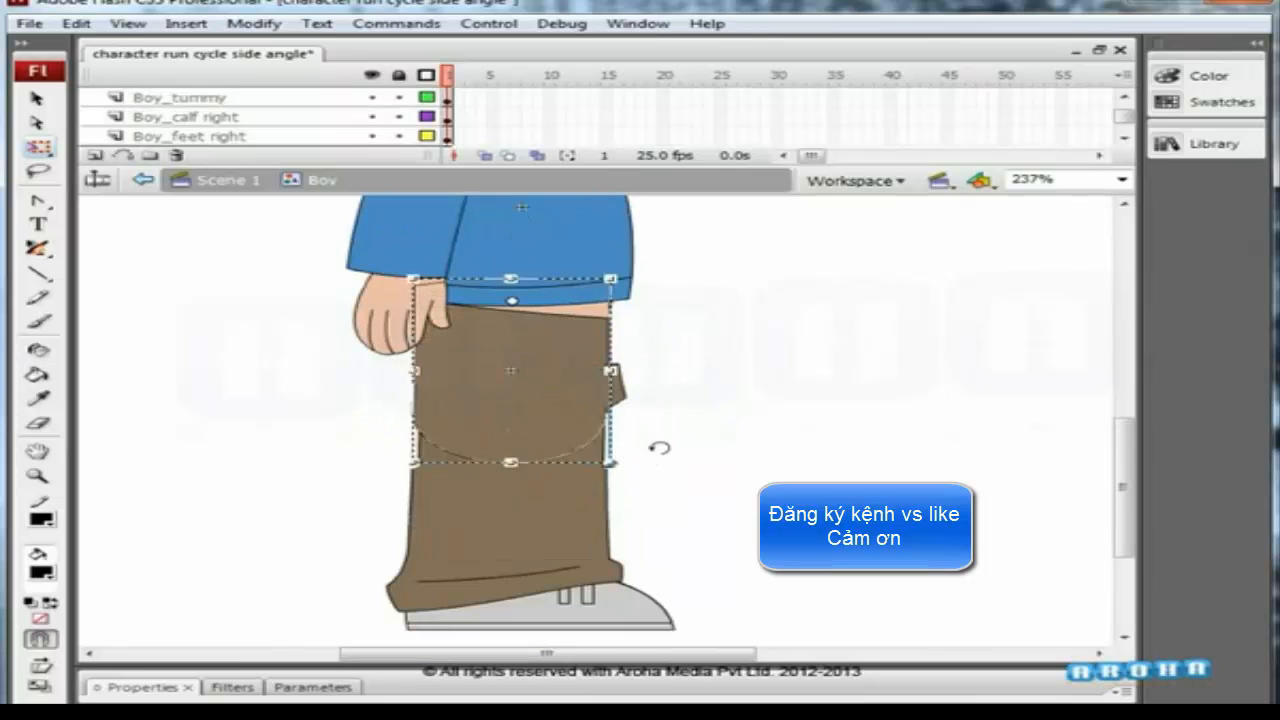
pyautogui.moveTo(650, 449); pyautogui.dragTo(708, 412)
pyautogui.moveTo(593, 366); pyautogui.dragTo(573, 390)
pyautogui.click(703, 309)
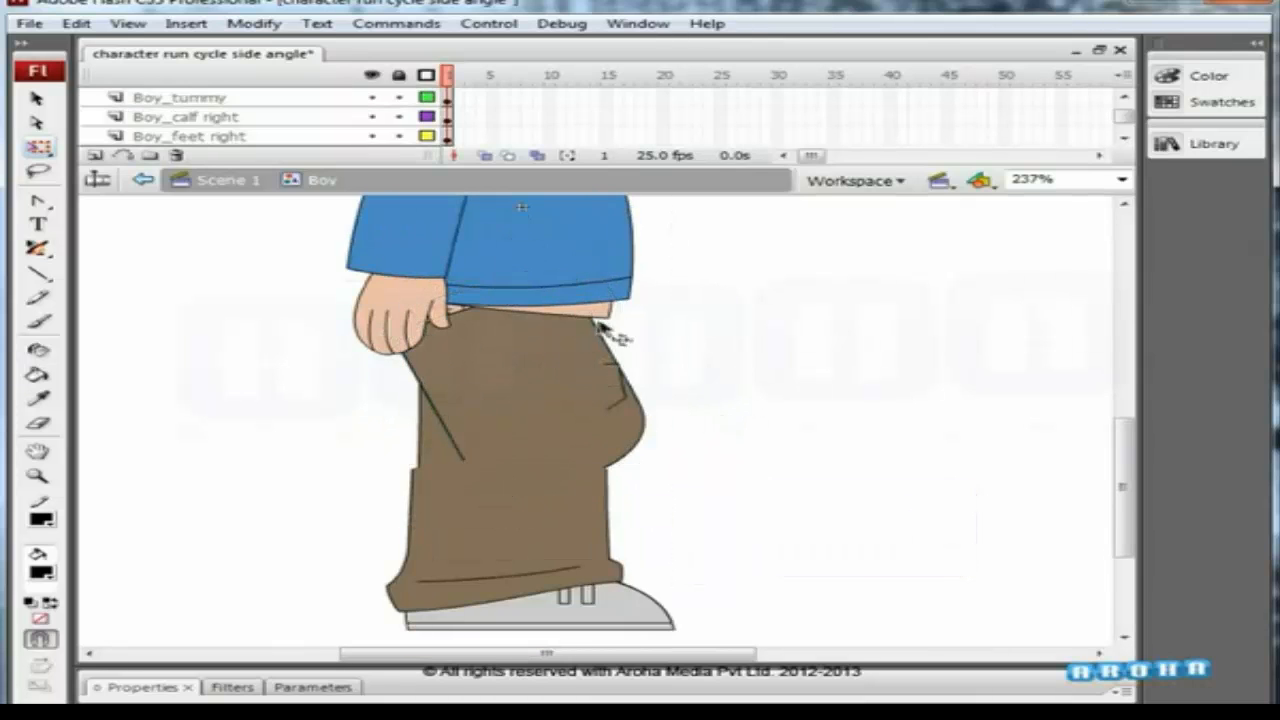
# Adjust the tummy piece so its lower front corner lines up with the top of the right thigh.
pyautogui.click(604, 314)
pyautogui.moveTo(528, 239); pyautogui.dragTo(660, 365)
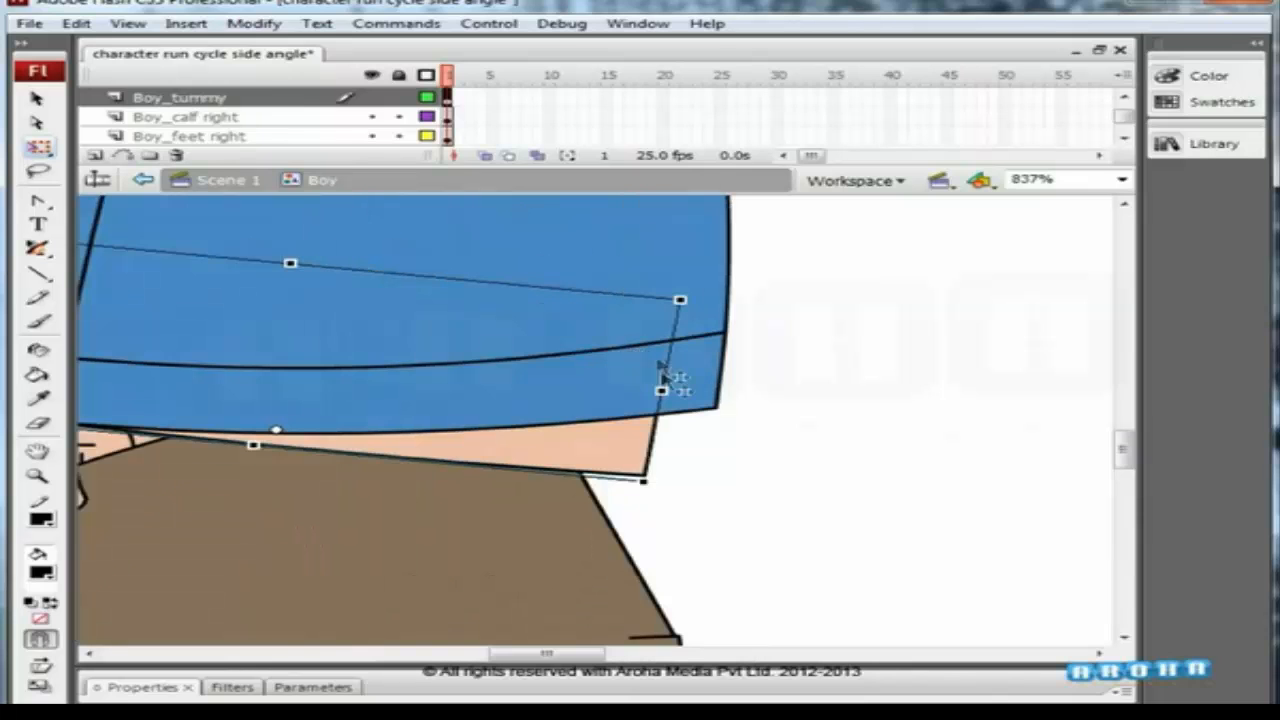
pyautogui.moveTo(688, 459); pyautogui.dragTo(652, 417)
pyautogui.scroll(-3, 777, 351)
pyautogui.hotkey('ctrl', '-')
pyautogui.moveTo(775, 400); pyautogui.dragTo(753, 336)
pyautogui.click(750, 327)
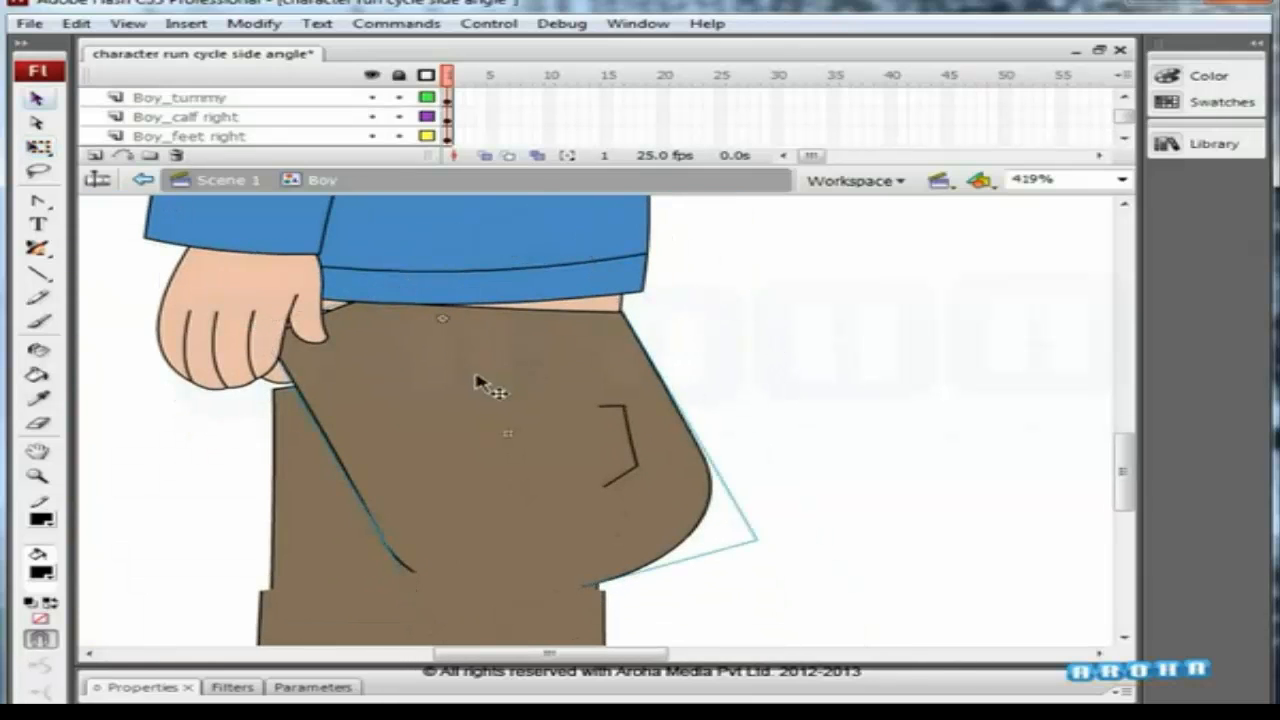
# Open the right thigh's symbol and bend its straight upper edge into a curve with the Subselection tool.
pyautogui.doubleClick(424, 355)
pyautogui.hotkey('ctrl', 'b')
pyautogui.click(694, 298)
pyautogui.click(323, 359)
pyautogui.moveTo(383, 323); pyautogui.dragTo(276, 241)
pyautogui.moveTo(602, 286); pyautogui.dragTo(590, 330)
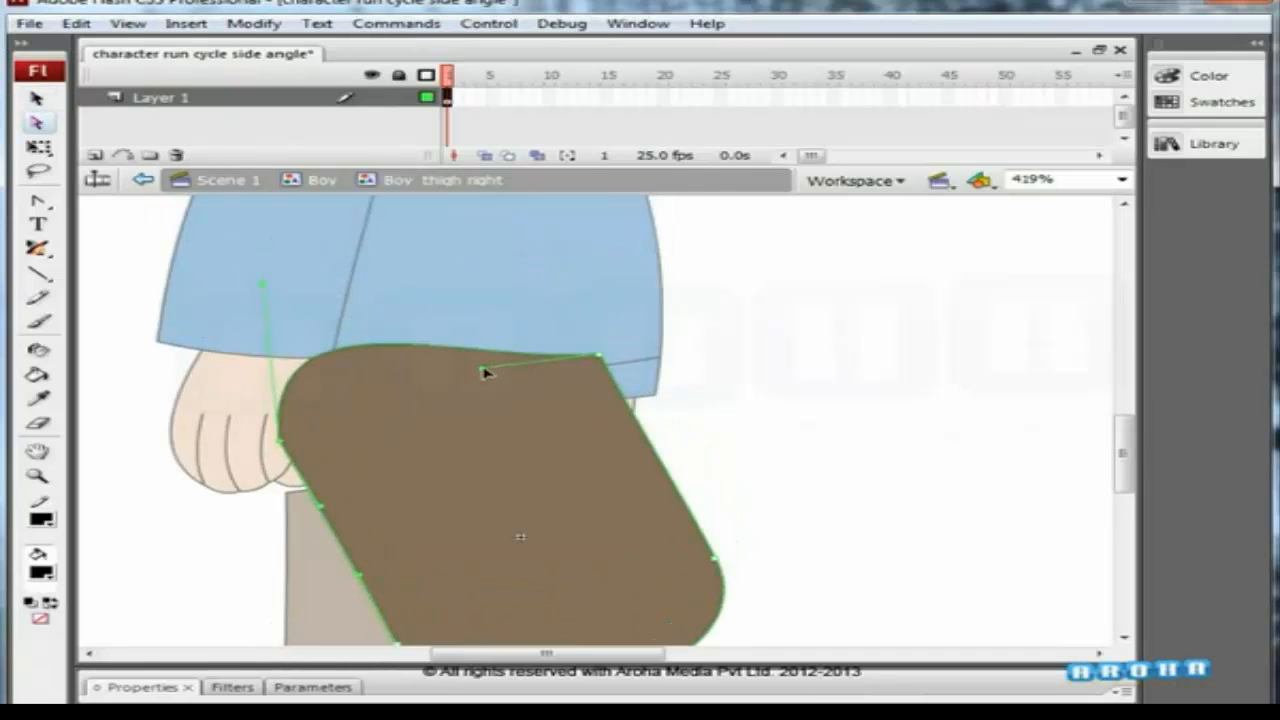
# Refine the curve handles of the right thigh's upper edge into an even rounded end and return to the Boy symbol.
pyautogui.moveTo(474, 281); pyautogui.dragTo(478, 256)
pyautogui.moveTo(271, 293); pyautogui.dragTo(212, 262)
pyautogui.moveTo(496, 244); pyautogui.dragTo(515, 232)
pyautogui.moveTo(213, 264); pyautogui.dragTo(165, 267)
pyautogui.click(755, 337)
pyautogui.hotkey('ctrl', '-')
pyautogui.press('p')
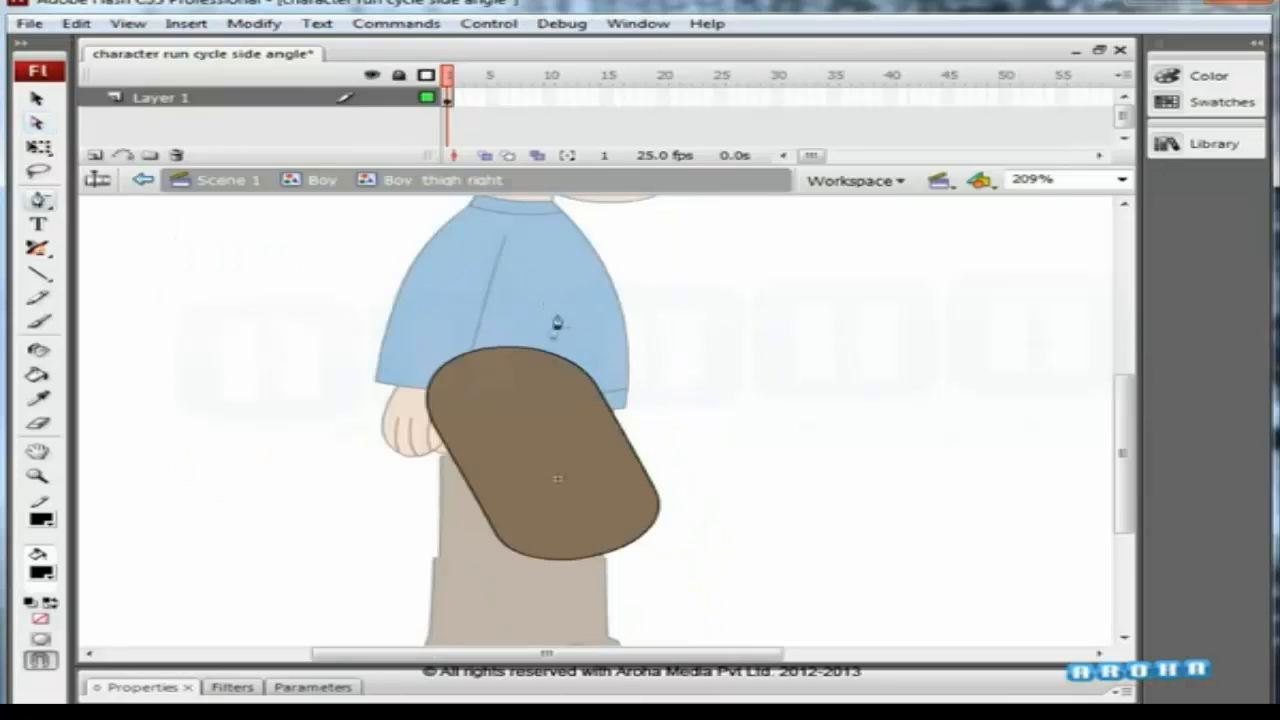
pyautogui.doubleClick(671, 380)
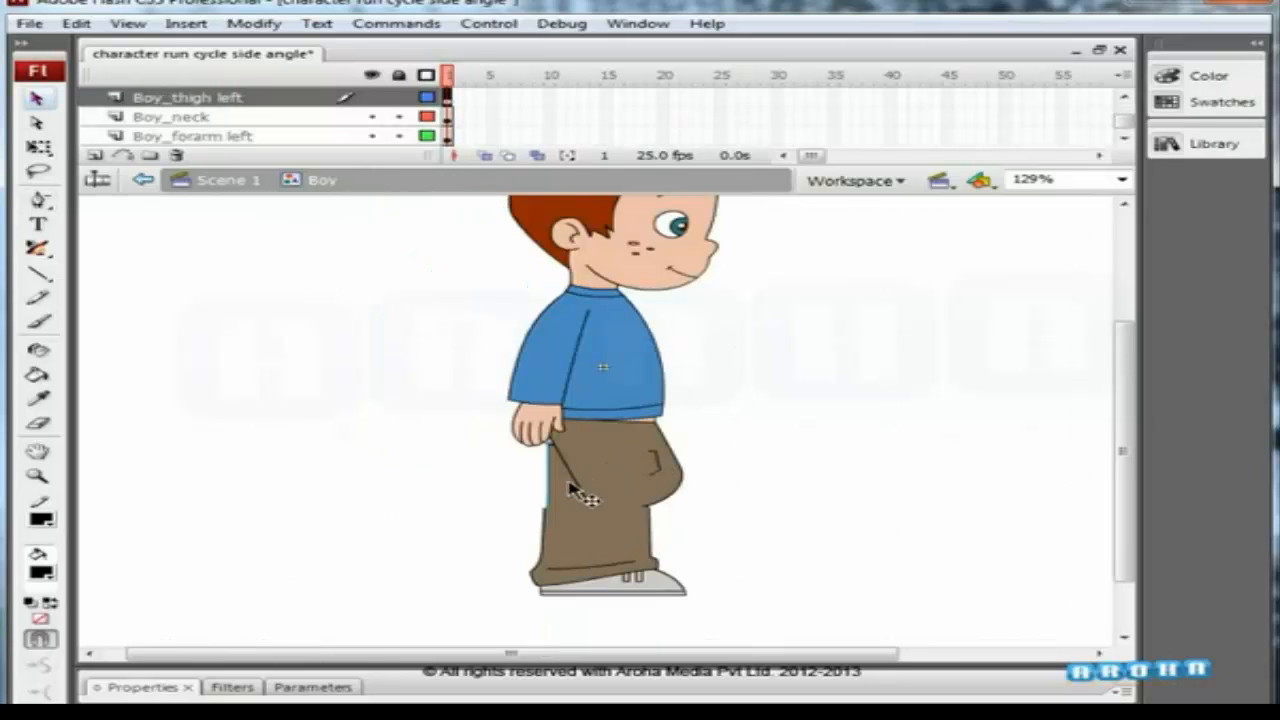
# Open the left thigh's symbol, reshape its upper edge into a rounded dome with the Subselection tool, and return to the Boy symbol.
pyautogui.doubleClick(588, 484)
pyautogui.moveTo(557, 539); pyautogui.dragTo(655, 411)
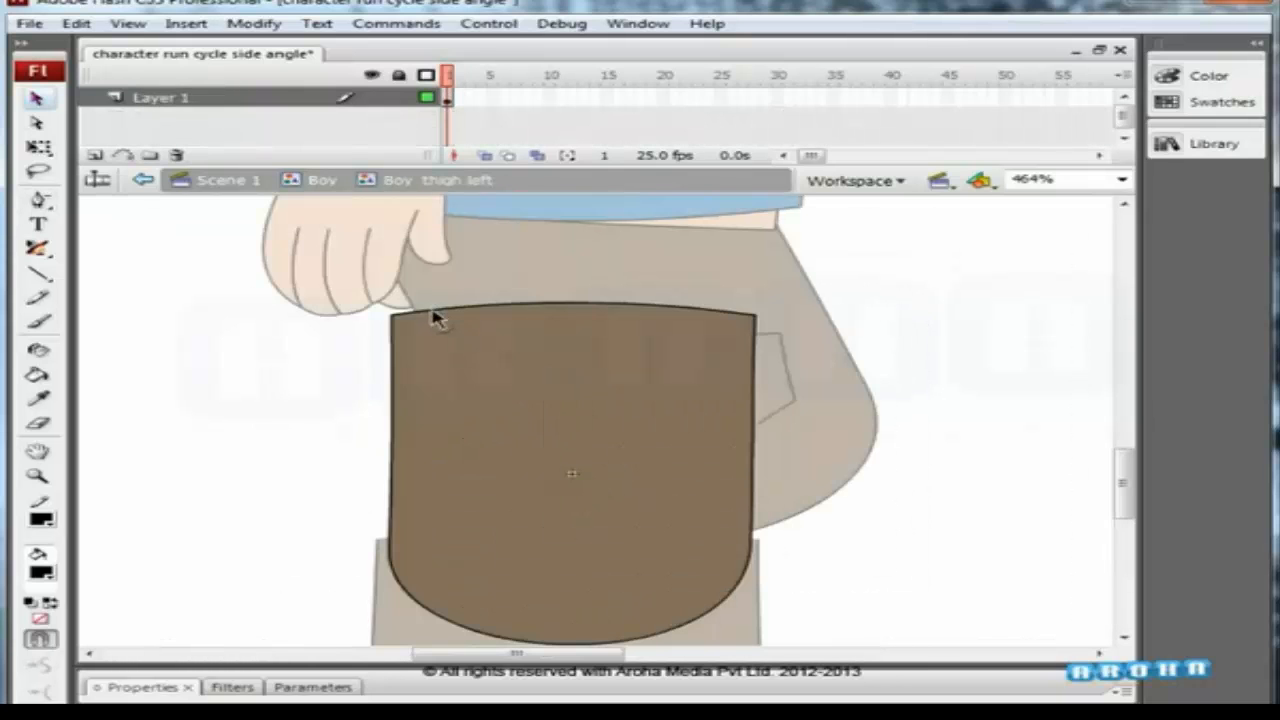
pyautogui.moveTo(459, 298); pyautogui.dragTo(475, 376)
pyautogui.moveTo(383, 351); pyautogui.dragTo(494, 428)
pyautogui.moveTo(506, 365); pyautogui.dragTo(492, 248)
pyautogui.moveTo(654, 430); pyautogui.dragTo(756, 298)
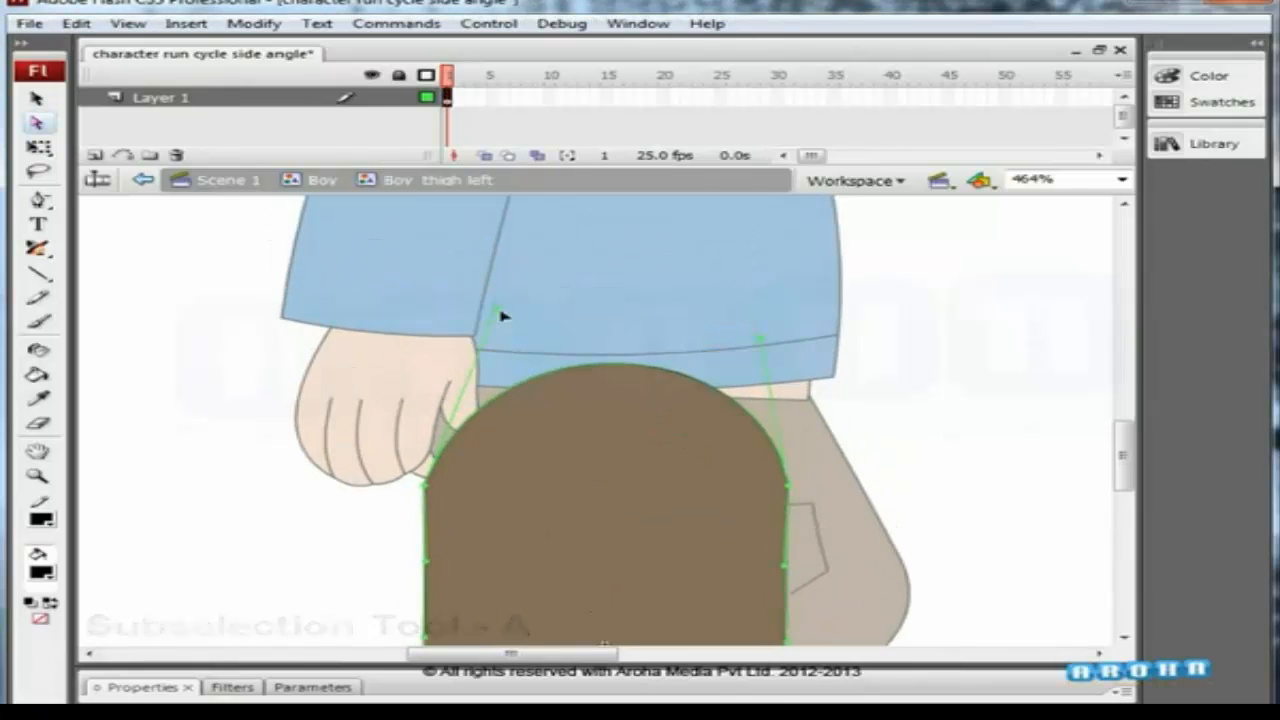
pyautogui.moveTo(468, 303); pyautogui.dragTo(463, 304)
pyautogui.click(880, 352)
pyautogui.hotkey('ctrl', '-')
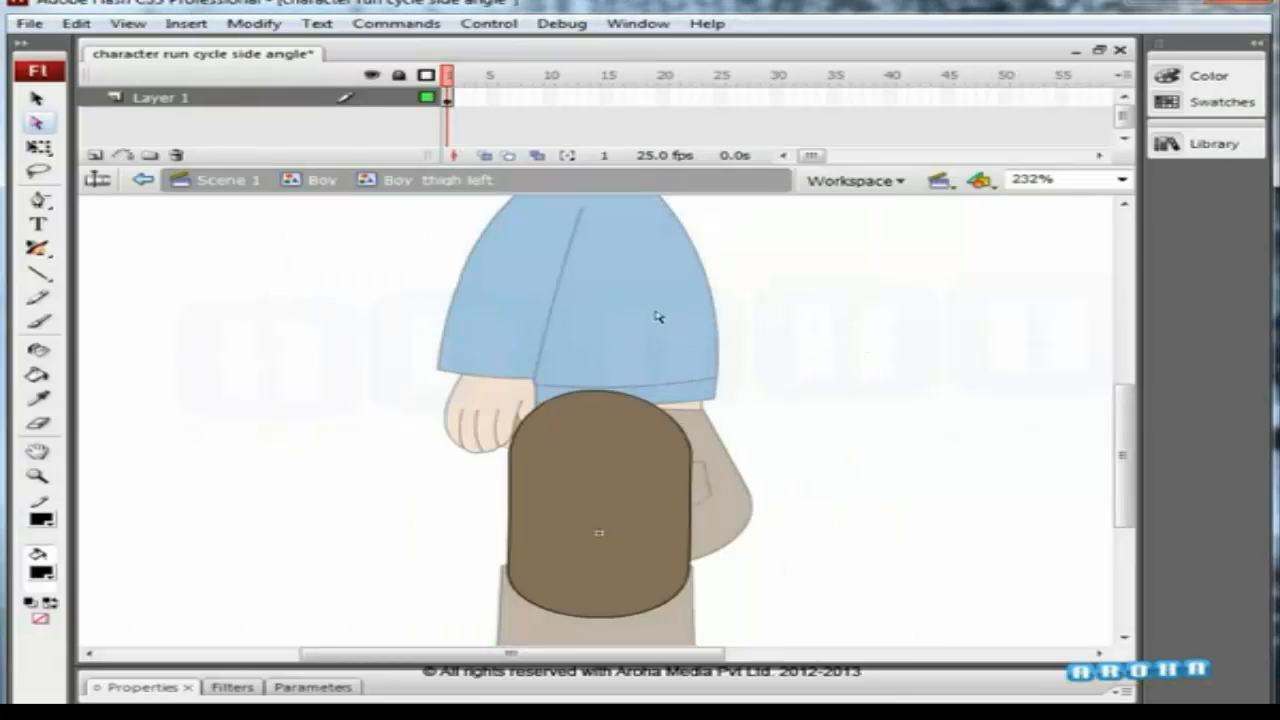
pyautogui.doubleClick(714, 383)
# Rotate the right thigh further forward about the hip with the Free Transform tool.
pyautogui.click(757, 368)
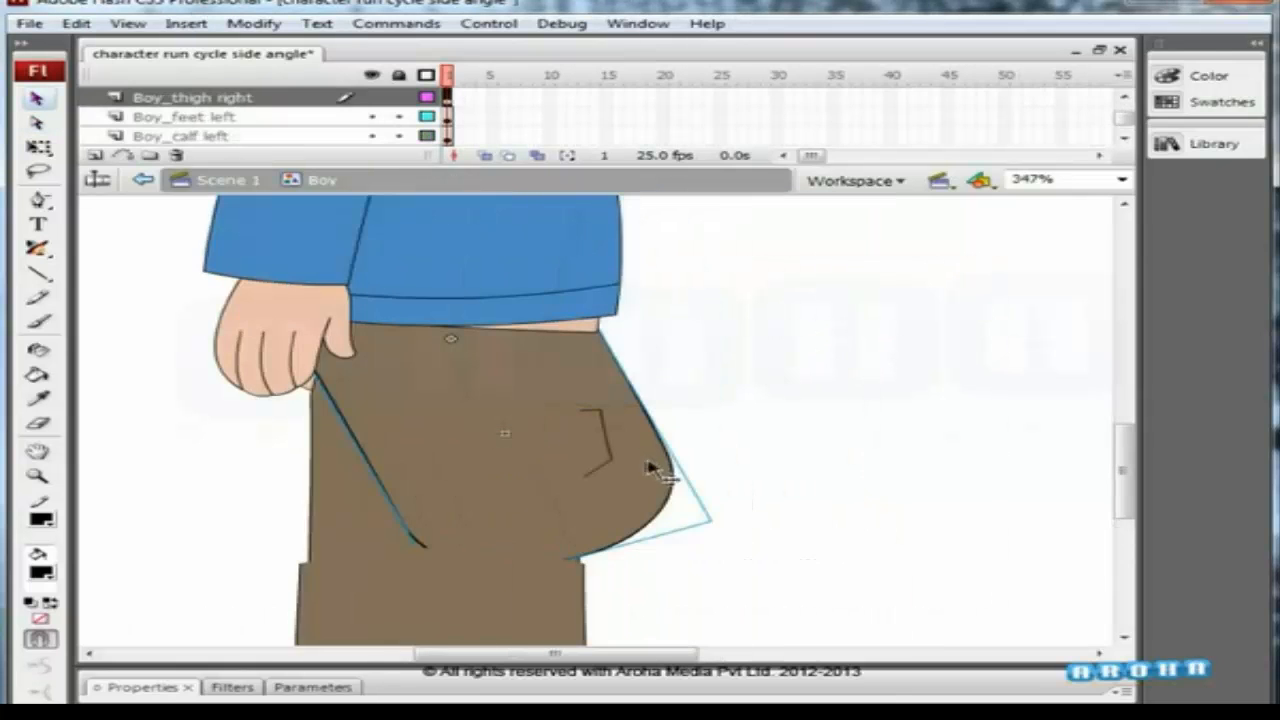
pyautogui.press('q')
pyautogui.moveTo(708, 458); pyautogui.dragTo(737, 424)
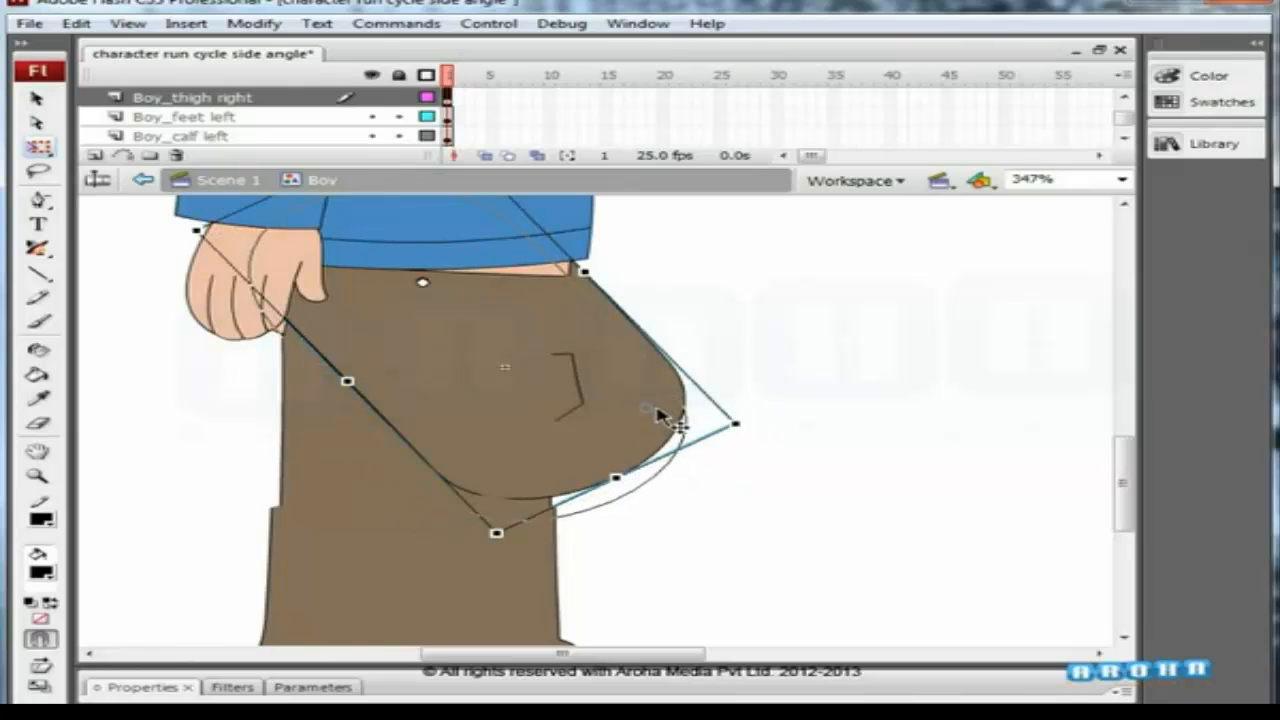
pyautogui.moveTo(657, 408); pyautogui.dragTo(657, 410)
pyautogui.click(752, 364)
pyautogui.hotkey('ctrl', '-')
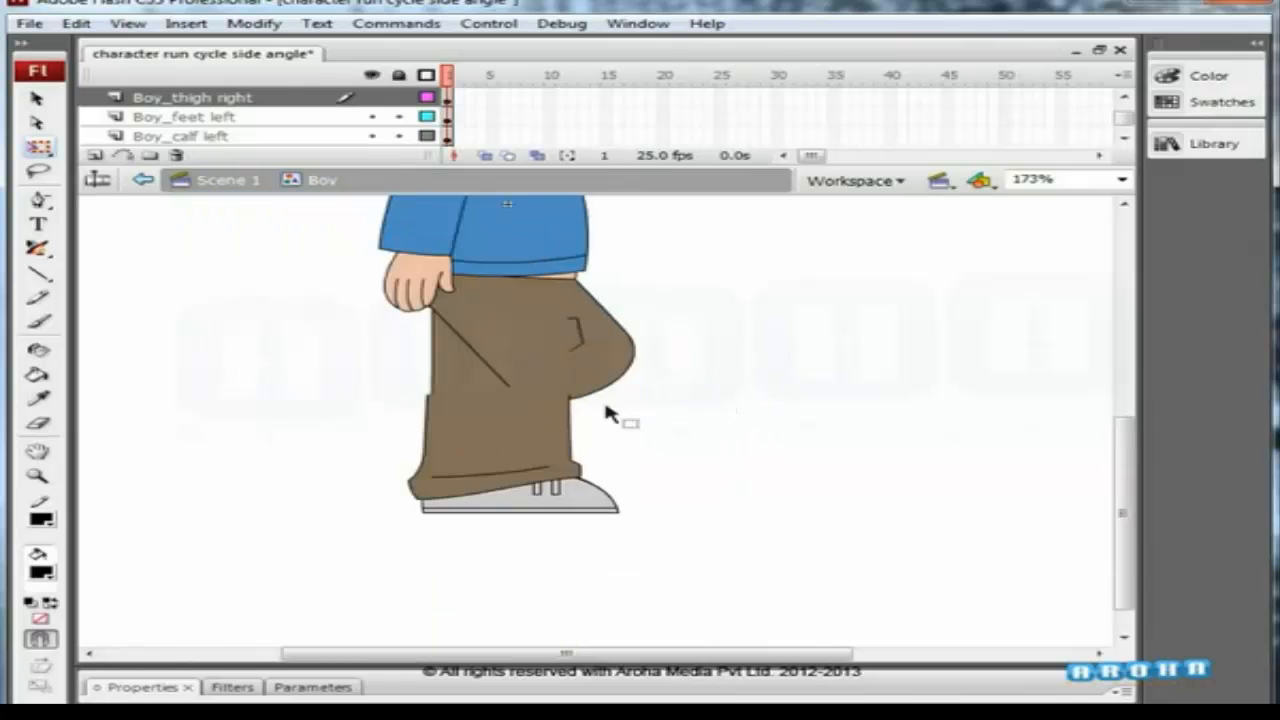
# Move the right calf forward under the right knee, rotate it to follow the raised leg, and align its edge with the thigh.
pyautogui.click(583, 405)
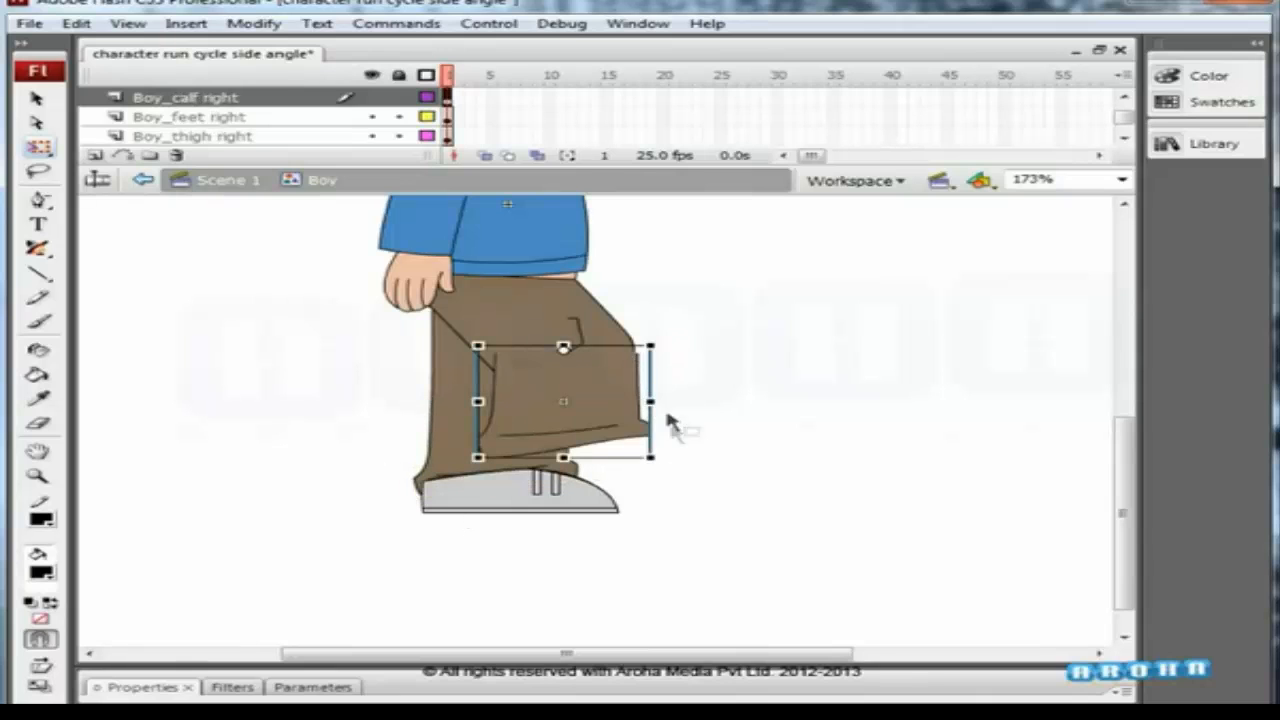
pyautogui.moveTo(690, 439); pyautogui.dragTo(709, 417)
pyautogui.click(729, 374)
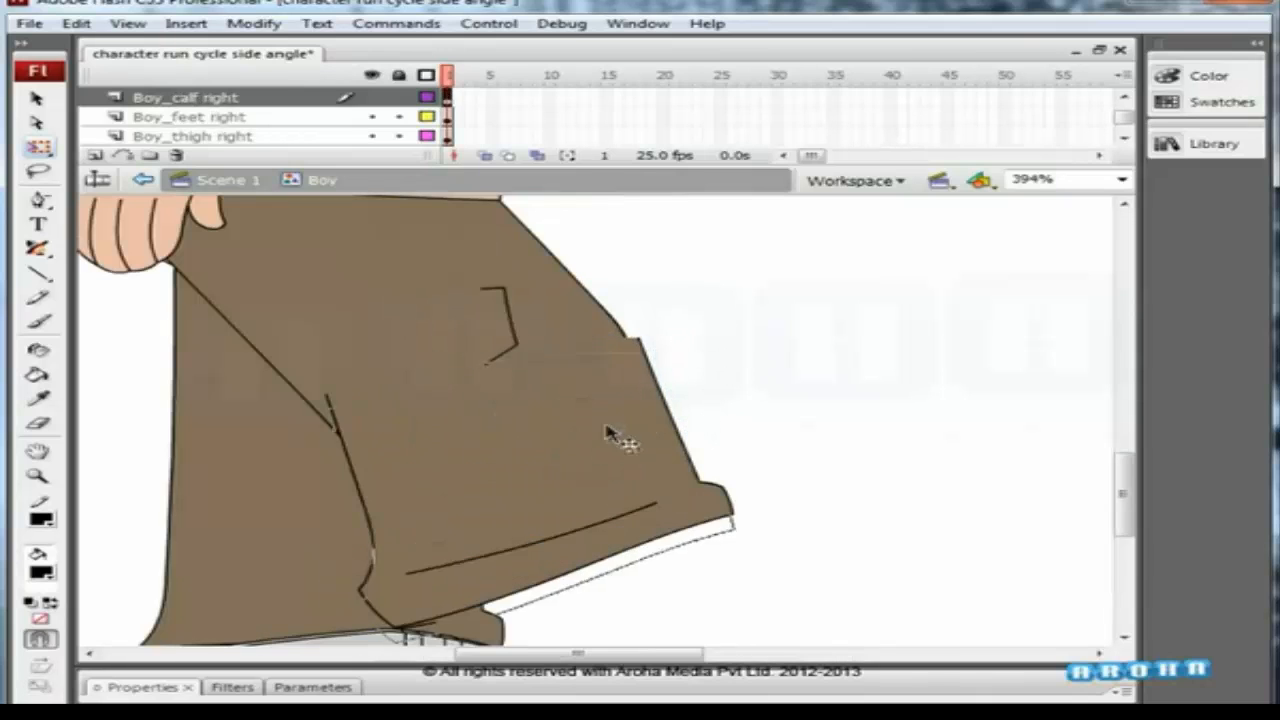
pyautogui.click(632, 418)
pyautogui.moveTo(627, 405); pyautogui.dragTo(634, 404)
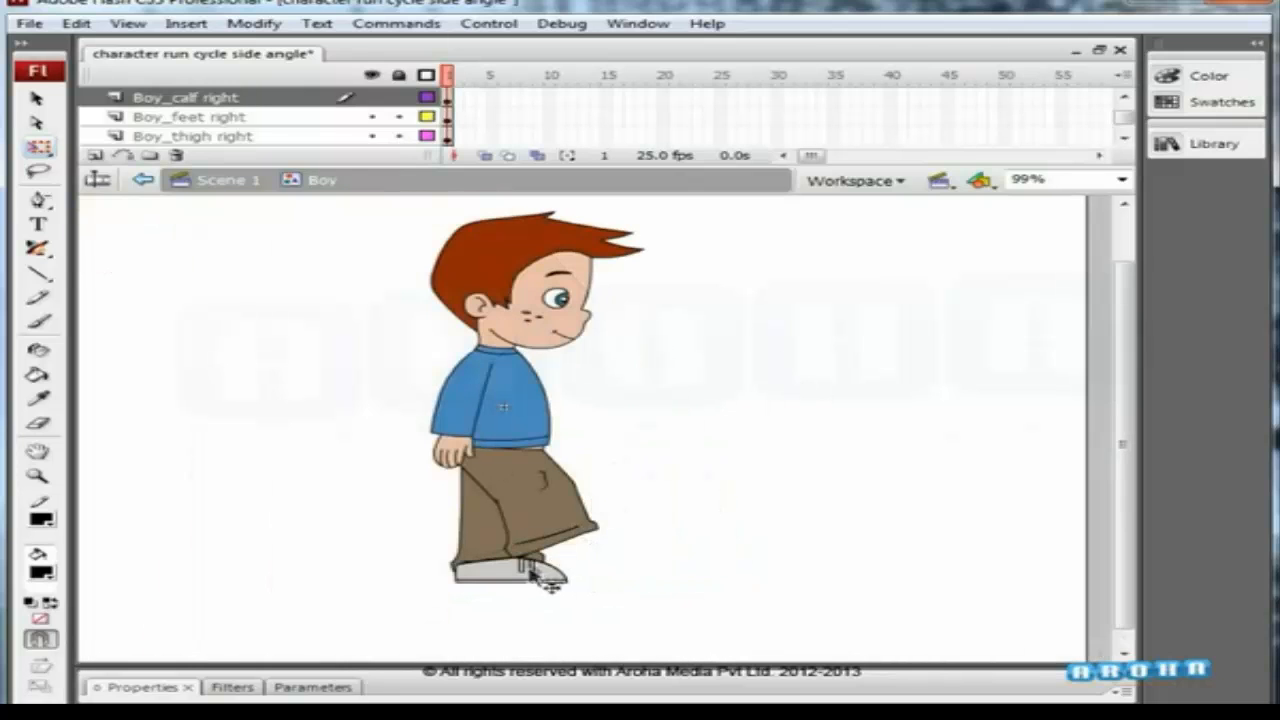
# Place the right foot under the right calf's hem, rotate its toe upward, and nudge it left into the trouser leg.
pyautogui.click(590, 568)
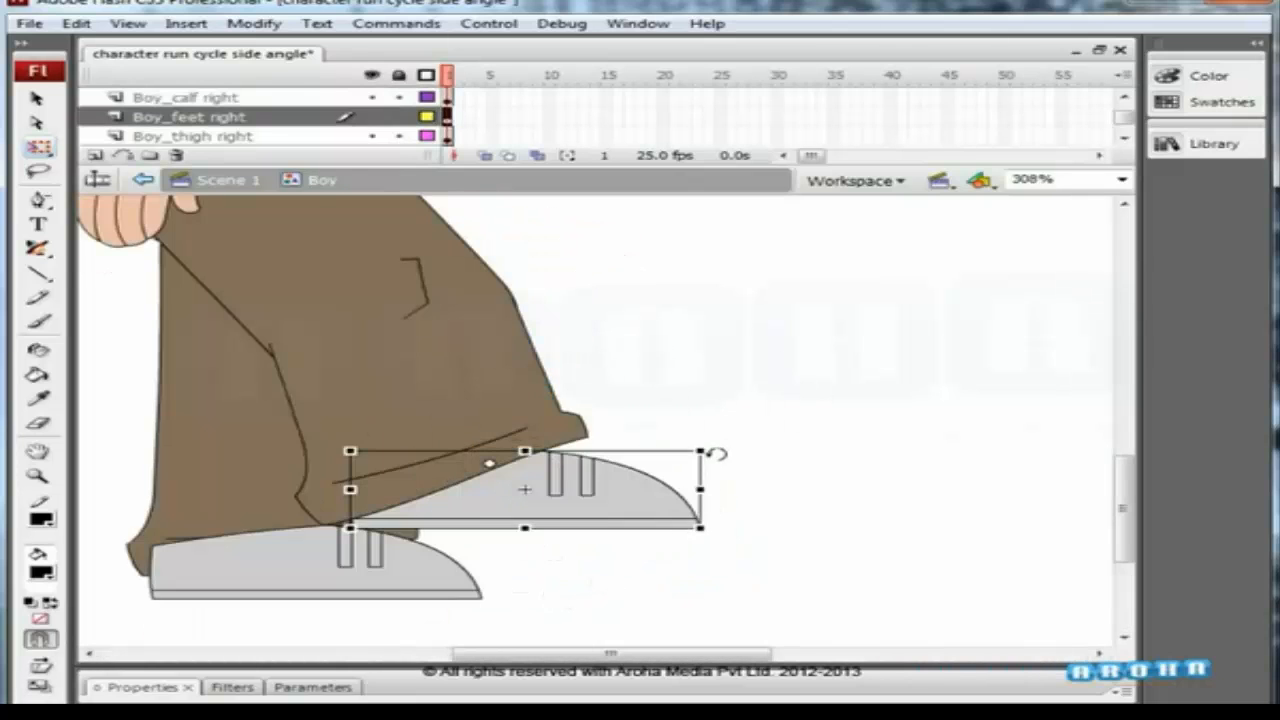
pyautogui.moveTo(716, 454); pyautogui.dragTo(707, 398)
pyautogui.moveTo(614, 463); pyautogui.dragTo(640, 458)
pyautogui.press('Left')
pyautogui.press('Left')
pyautogui.press('Left')
pyautogui.press('Left')
pyautogui.press('Left')
pyautogui.press('Left')
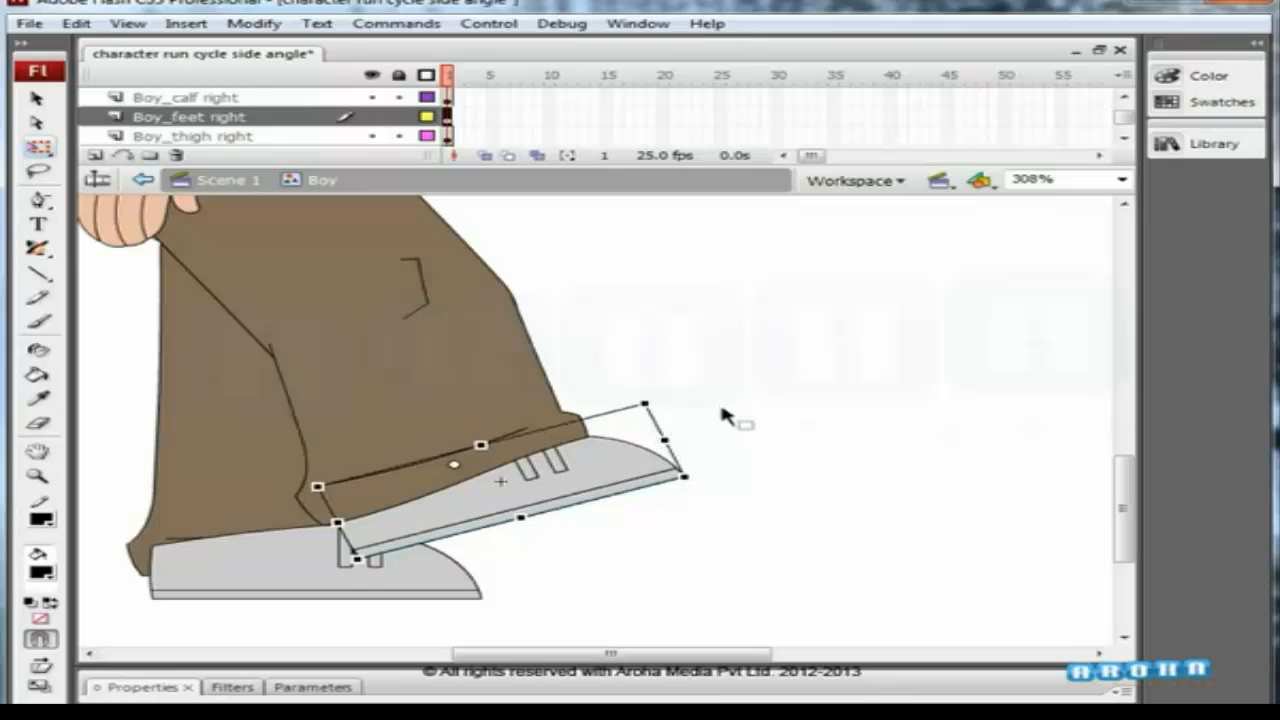
# Show all layers as outlines, select the head, torso and arm parts together, and lean them slightly forward about the waist.
pyautogui.click(720, 415)
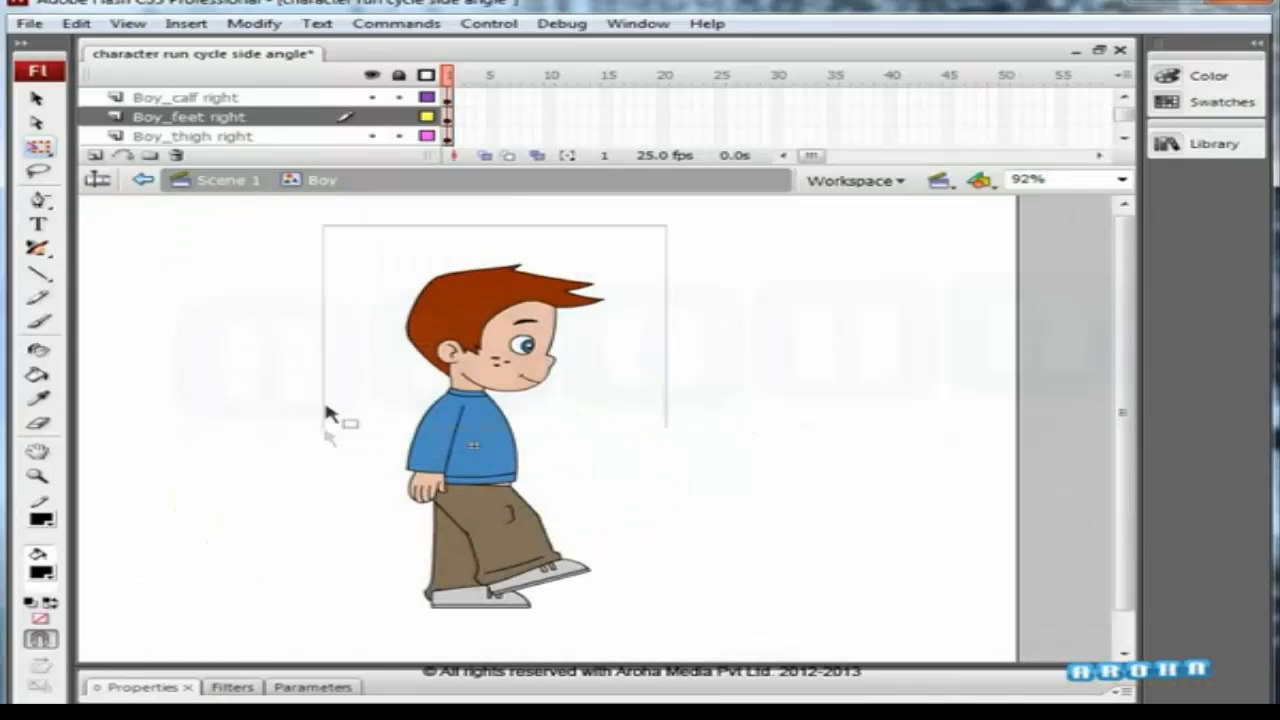
pyautogui.moveTo(330, 415); pyautogui.dragTo(330, 416)
pyautogui.click(426, 74)
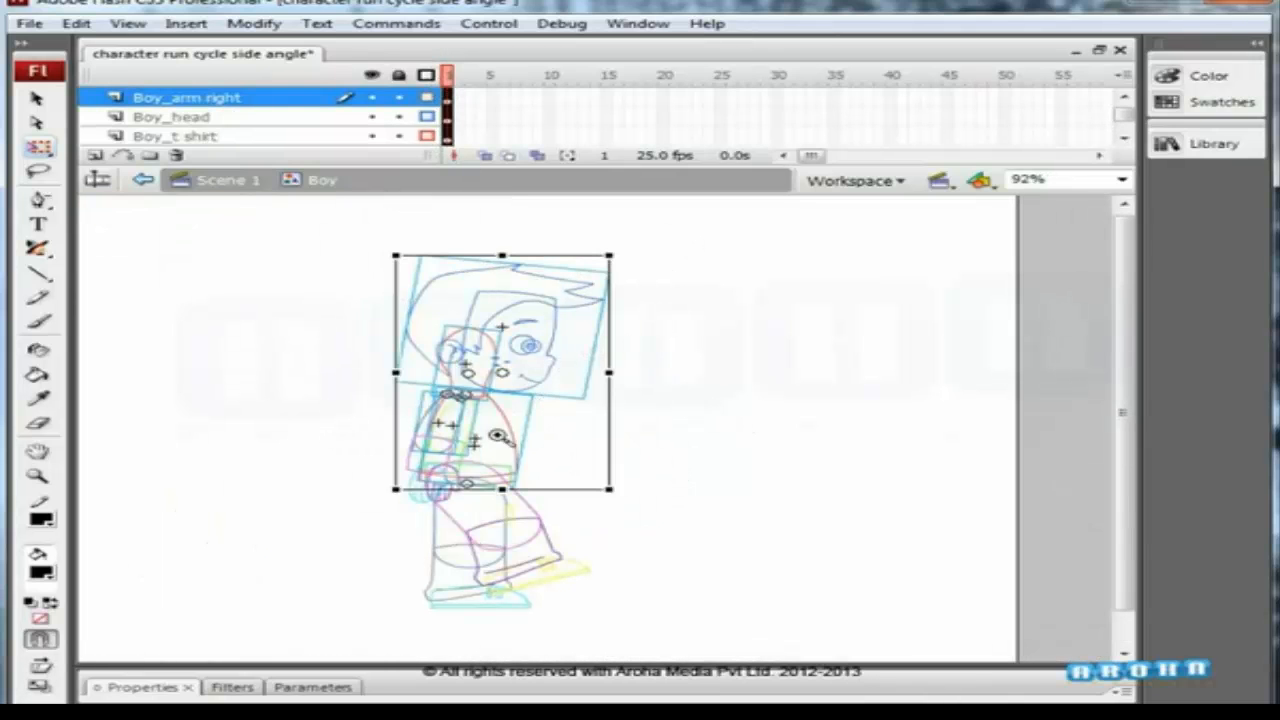
pyautogui.moveTo(388, 502); pyautogui.dragTo(378, 512)
pyautogui.keyDown('shift'); pyautogui.click(388, 605); pyautogui.keyUp('shift')
pyautogui.moveTo(481, 459); pyautogui.dragTo(472, 360)
pyautogui.keyDown('shift'); pyautogui.click(485, 499); pyautogui.keyUp('shift')
pyautogui.keyDown('shift'); pyautogui.click(658, 426); pyautogui.keyUp('shift')
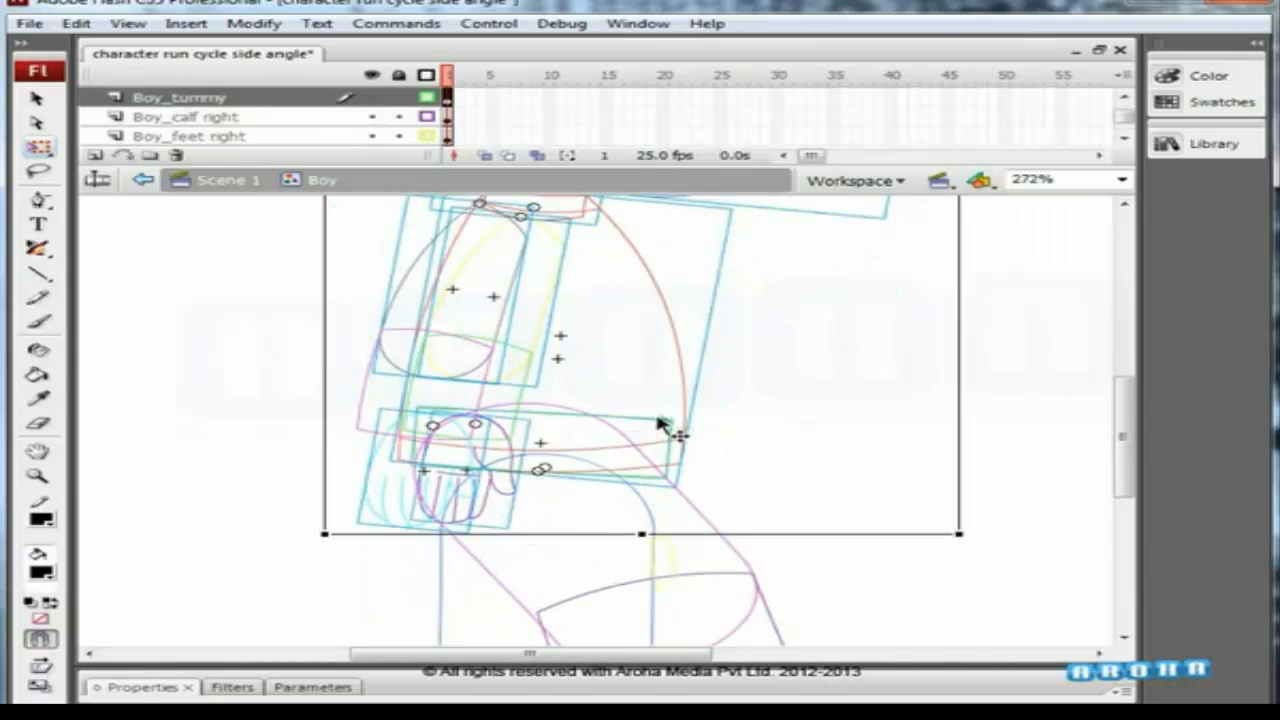
pyautogui.hotkey('ctrl', '-')
pyautogui.hotkey('ctrl', '-')
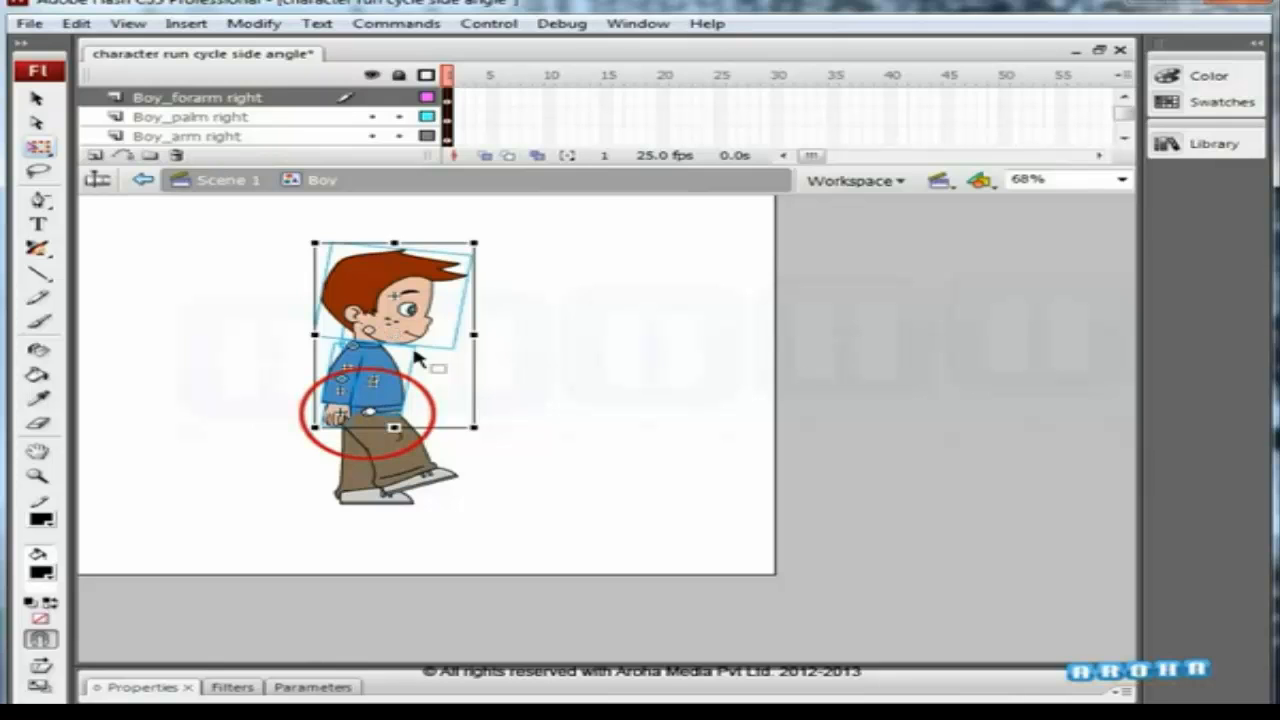
pyautogui.moveTo(491, 239); pyautogui.dragTo(529, 266)
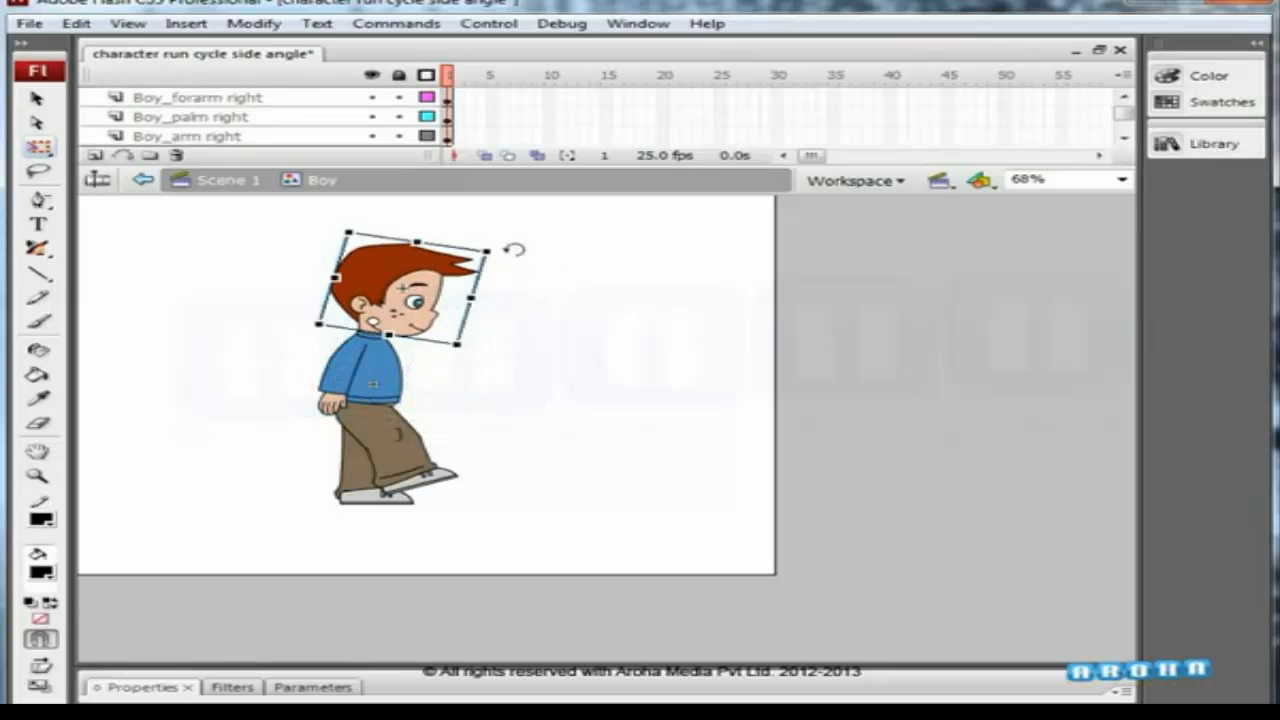
# Rotate the head slightly upward about the neck with the Free Transform tool.
pyautogui.moveTo(520, 222); pyautogui.dragTo(400, 392)
pyautogui.moveTo(666, 272); pyautogui.dragTo(676, 267)
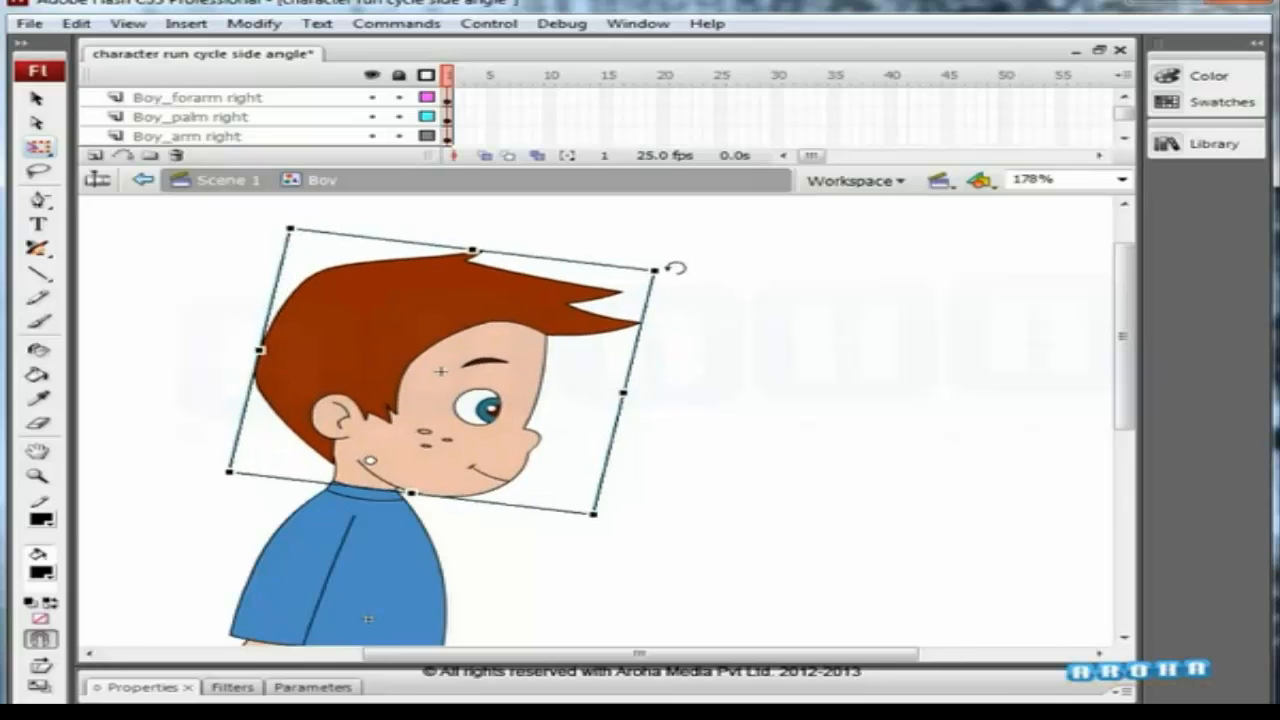
pyautogui.click(715, 292)
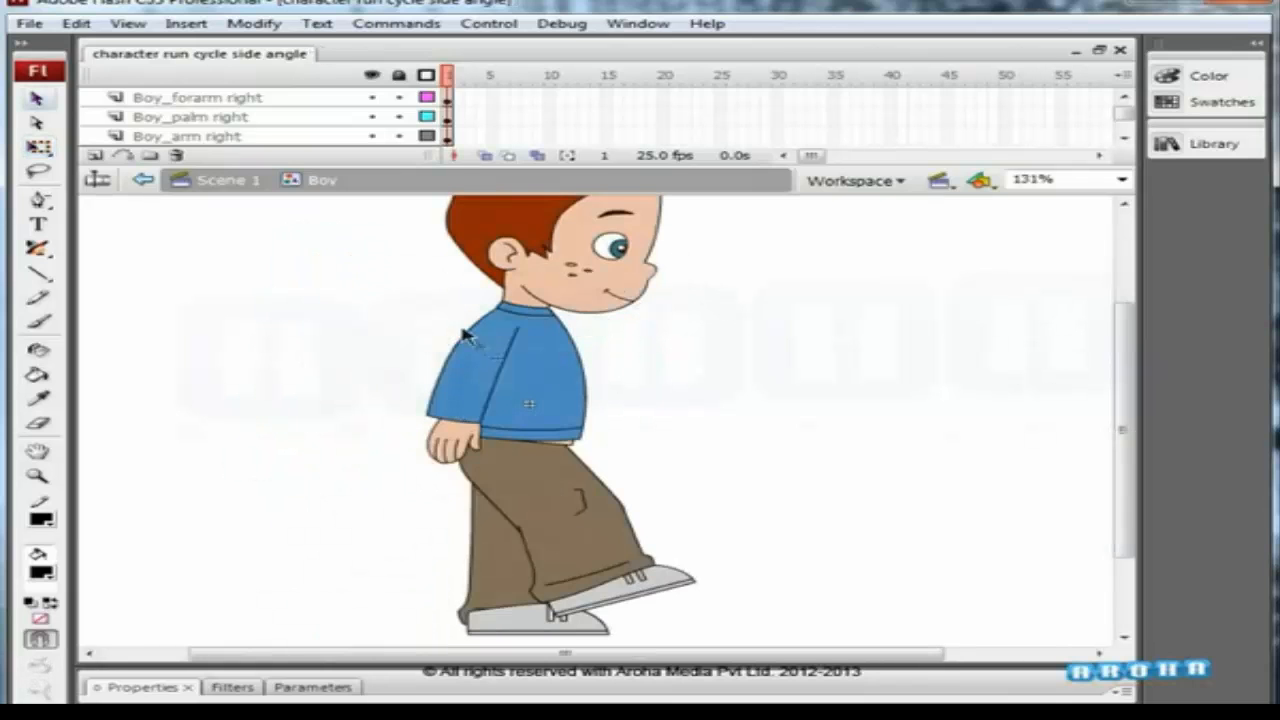
# Swing the right upper arm backward about the shoulder and fit the right forearm to it, bent at the elbow.
pyautogui.click(495, 349)
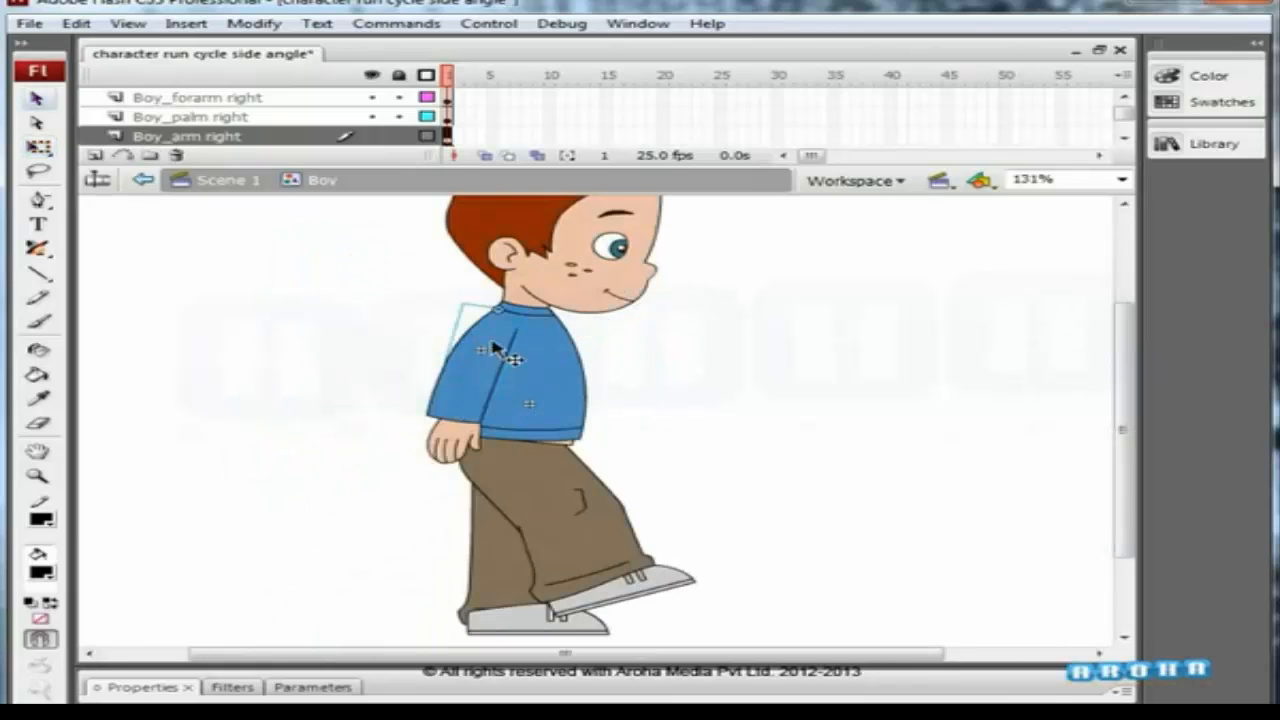
pyautogui.moveTo(403, 461); pyautogui.dragTo(556, 301)
pyautogui.moveTo(672, 451); pyautogui.dragTo(433, 380)
pyautogui.click(900, 330)
pyautogui.moveTo(508, 493); pyautogui.dragTo(546, 471)
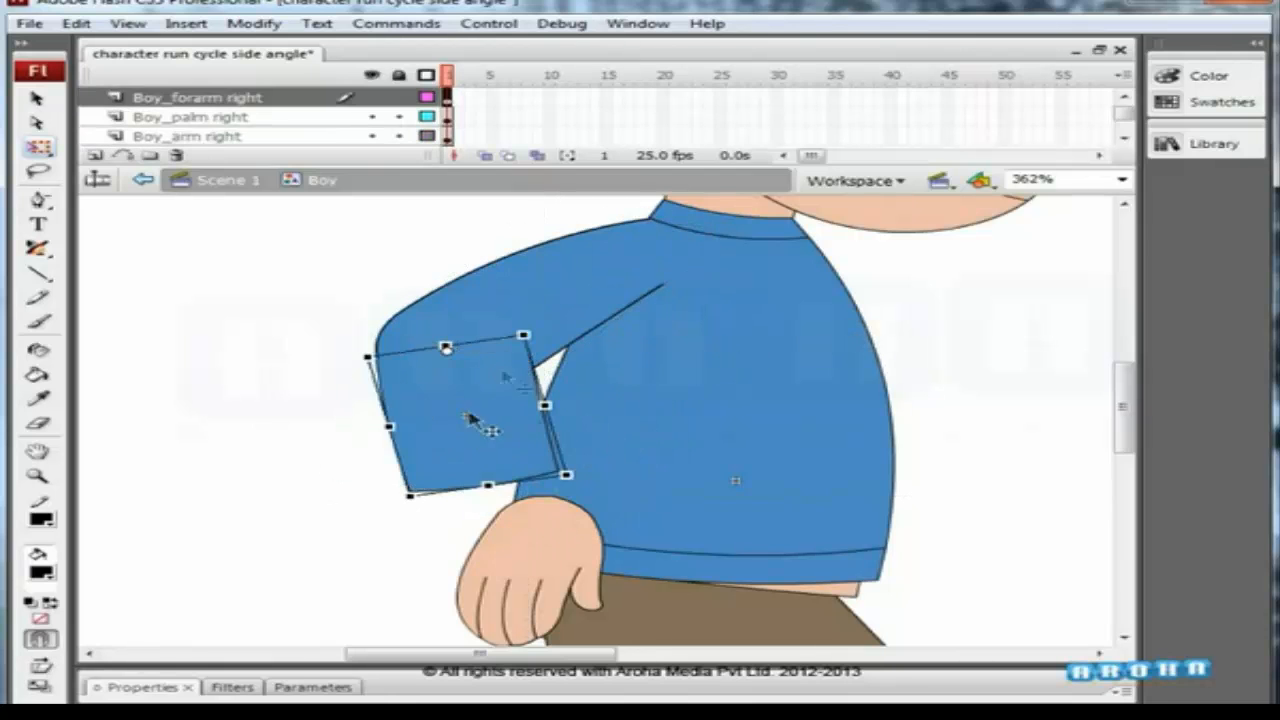
pyautogui.keyDown('ctrl'); pyautogui.keyDown('space'); pyautogui.moveTo(332, 303); pyautogui.dragTo(386, 430); pyautogui.keyUp('space'); pyautogui.keyUp('ctrl')
pyautogui.click(352, 462)
pyautogui.moveTo(714, 405); pyautogui.dragTo(716, 404)
pyautogui.hotkey('ctrl', '-')
# Rotate the right palm so its fingers point forward and down, and fit its wrist under the sleeve's hem.
pyautogui.moveTo(776, 438); pyautogui.dragTo(662, 270)
pyautogui.click(662, 532)
pyautogui.click(770, 528)
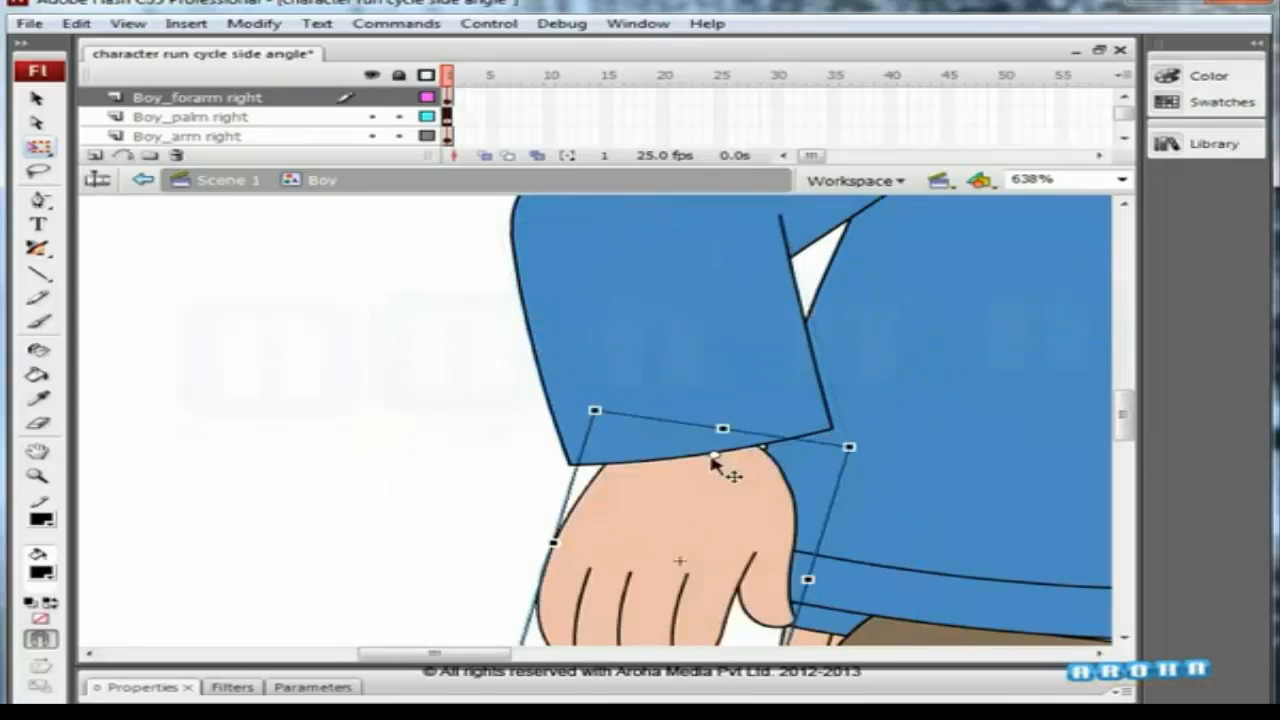
pyautogui.hotkey('ctrl', '-')
pyautogui.moveTo(762, 402); pyautogui.dragTo(622, 528)
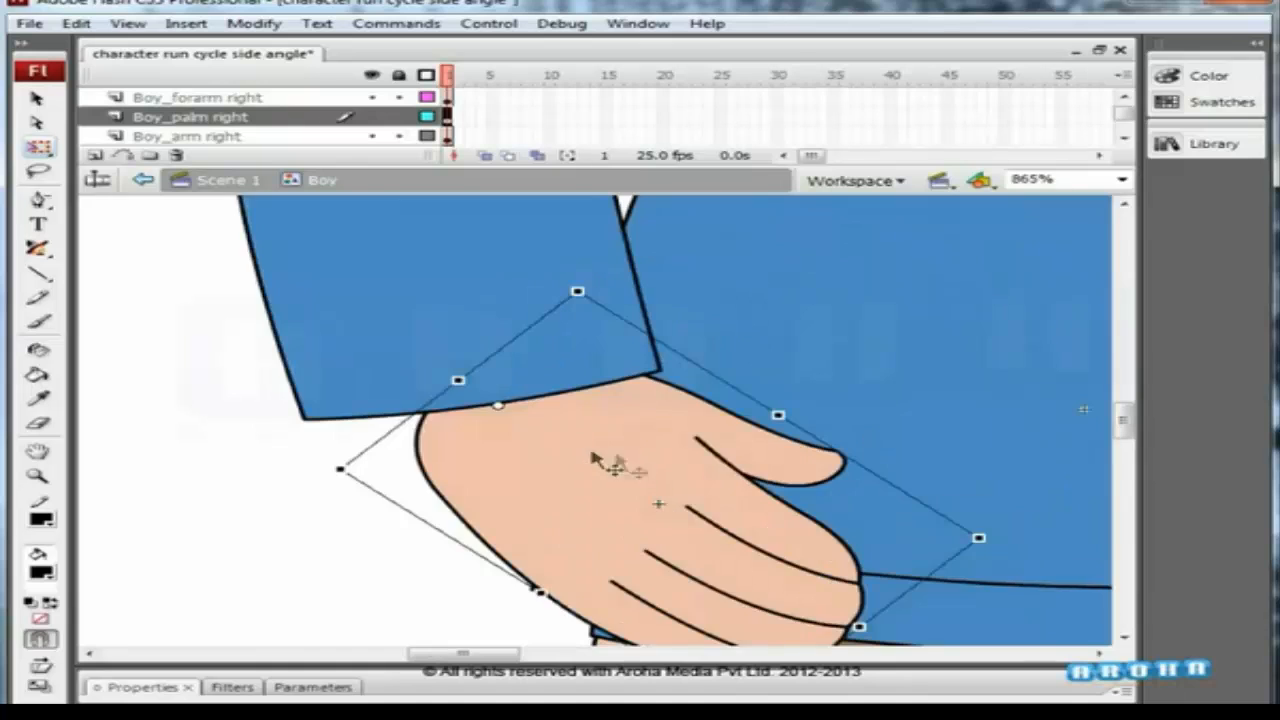
pyautogui.moveTo(596, 455); pyautogui.dragTo(550, 432)
pyautogui.moveTo(942, 500); pyautogui.dragTo(914, 567)
pyautogui.moveTo(590, 497); pyautogui.dragTo(591, 476)
pyautogui.moveTo(906, 543); pyautogui.dragTo(878, 590)
pyautogui.moveTo(586, 484); pyautogui.dragTo(608, 487)
pyautogui.click(298, 541)
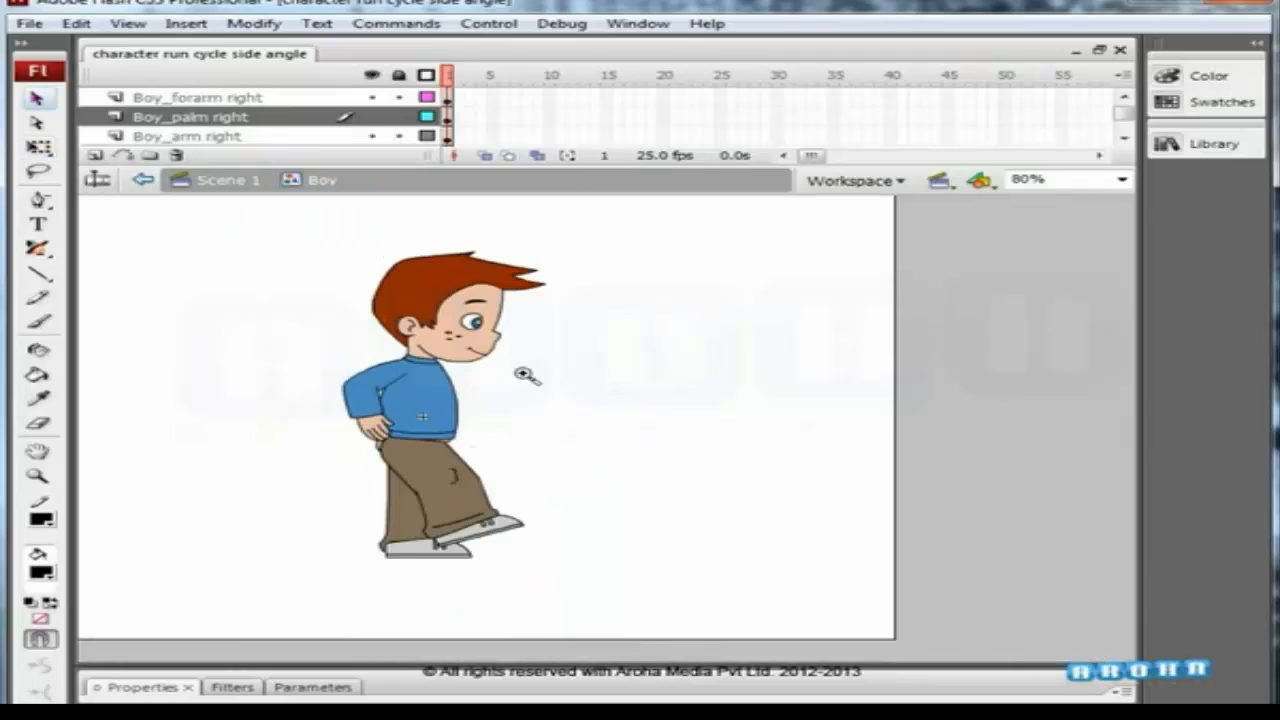
# Raise the right thigh further forward about the hip and move the right calf under the knee.
pyautogui.keyDown('ctrl'); pyautogui.keyDown('space'); pyautogui.moveTo(523, 396); pyautogui.dragTo(412, 551); pyautogui.keyUp('space'); pyautogui.keyUp('ctrl')
pyautogui.click(605, 411)
pyautogui.press('q')
pyautogui.moveTo(691, 463); pyautogui.dragTo(708, 433)
pyautogui.click(780, 357)
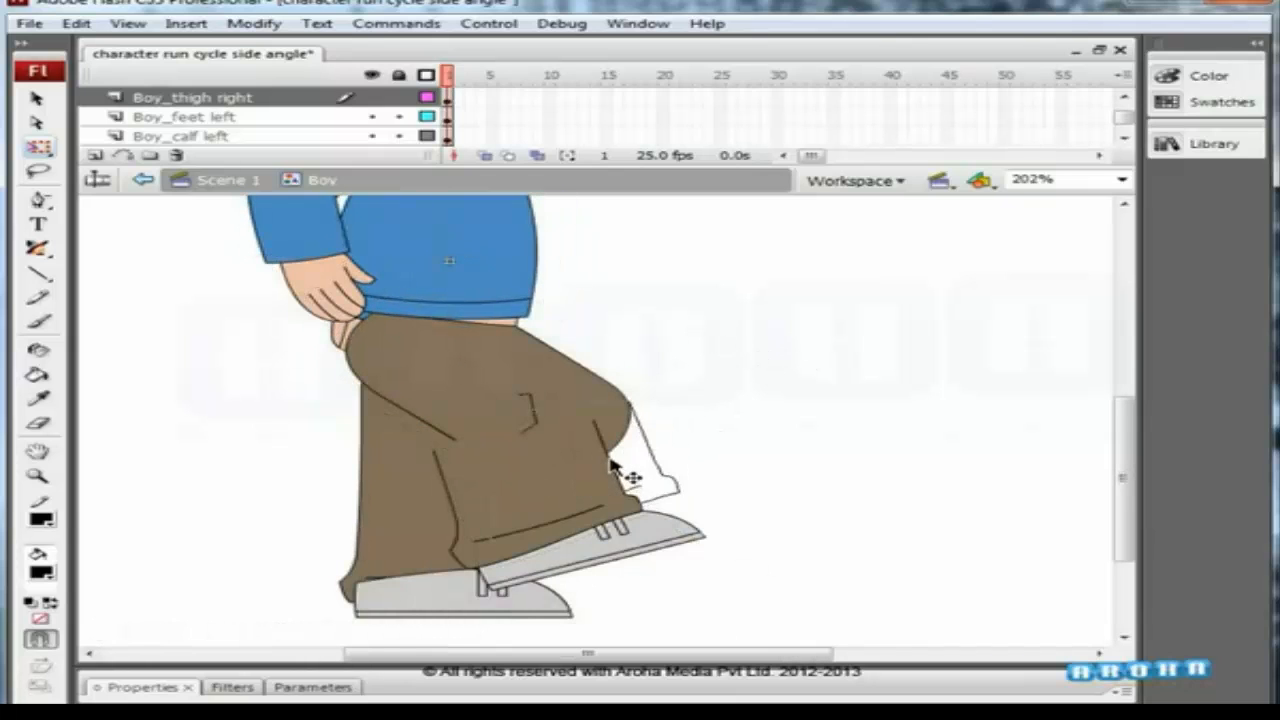
pyautogui.moveTo(611, 460); pyautogui.dragTo(606, 460)
pyautogui.click(705, 436)
# Move the right foot under the shifted calf, rotate it slightly, and nudge it right and up into the trouser hem.
pyautogui.keyDown('ctrl'); pyautogui.keyDown('space'); pyautogui.moveTo(706, 407); pyautogui.dragTo(515, 603); pyautogui.keyUp('space'); pyautogui.keyUp('ctrl')
pyautogui.moveTo(587, 512); pyautogui.dragTo(665, 465)
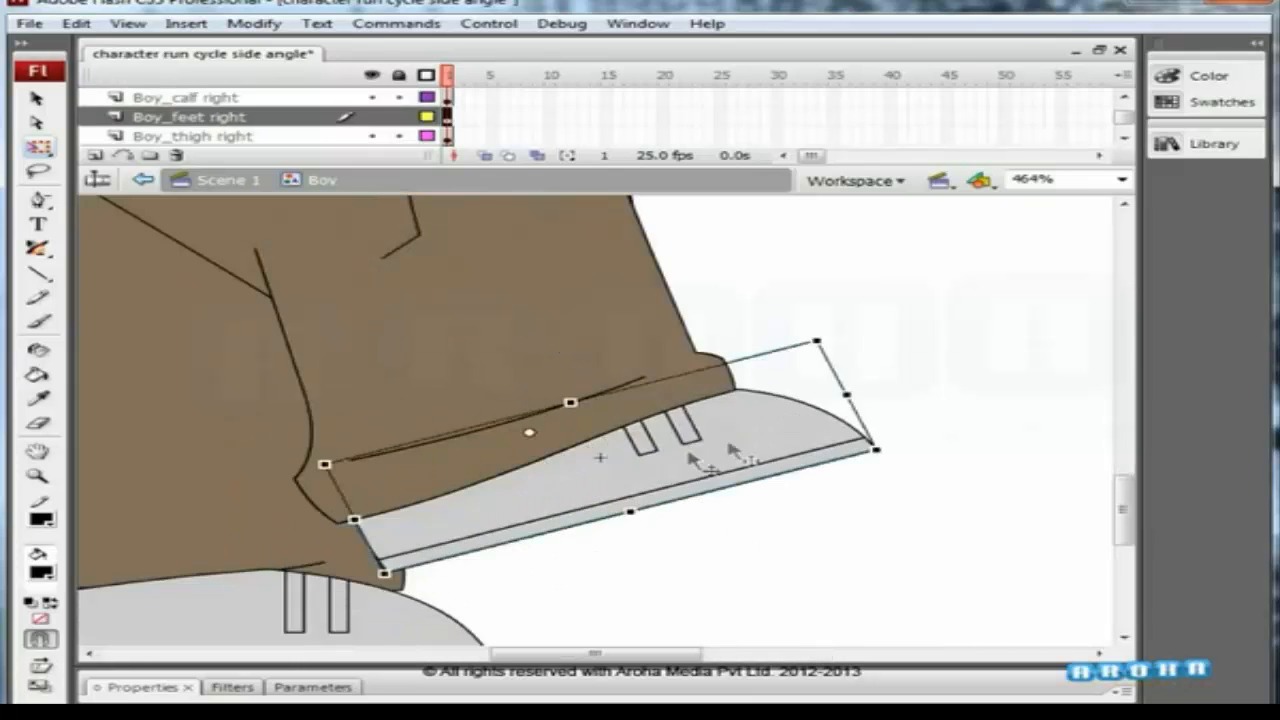
pyautogui.moveTo(893, 440); pyautogui.dragTo(811, 451)
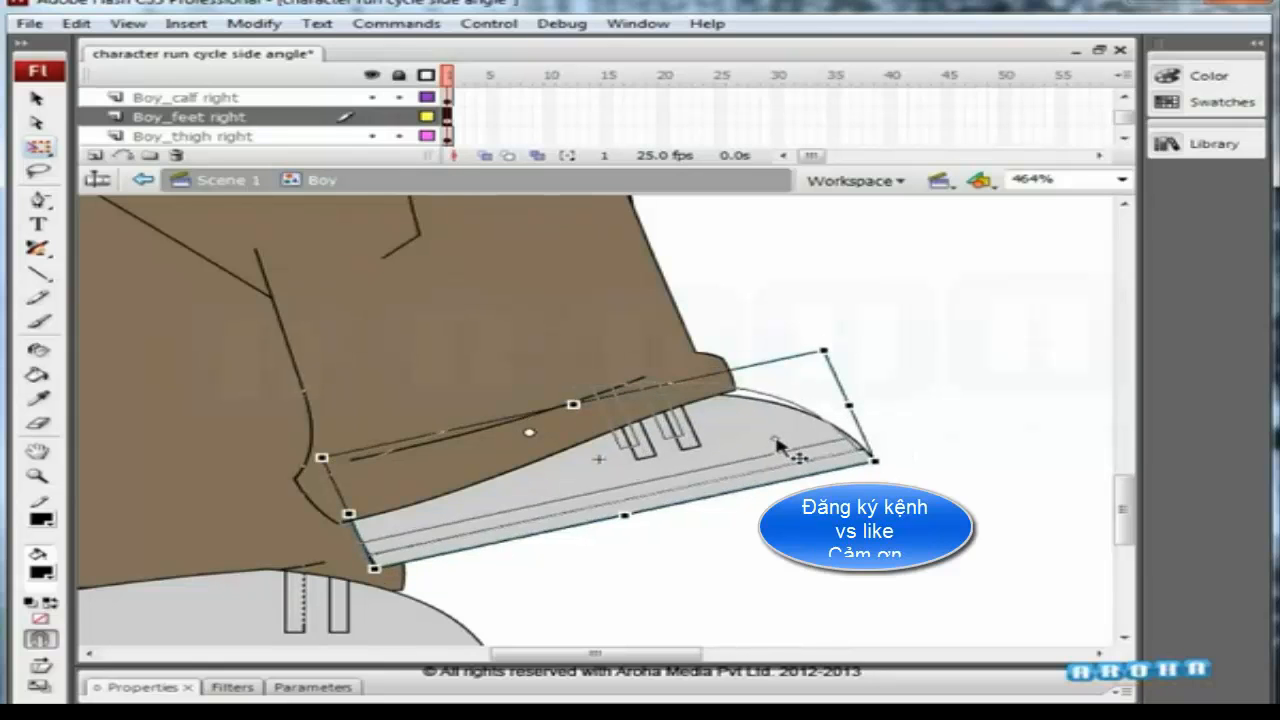
pyautogui.press('Right')
pyautogui.press('Right')
pyautogui.press('Right')
pyautogui.press('Right')
pyautogui.press('Right')
pyautogui.press('Right')
pyautogui.press('Right')
pyautogui.press('Right')
pyautogui.press('Up')
pyautogui.press('Up')
pyautogui.press('Up')
pyautogui.press('Up')
pyautogui.press('Up')
pyautogui.click(967, 345)
pyautogui.hotkey('ctrl', '2')
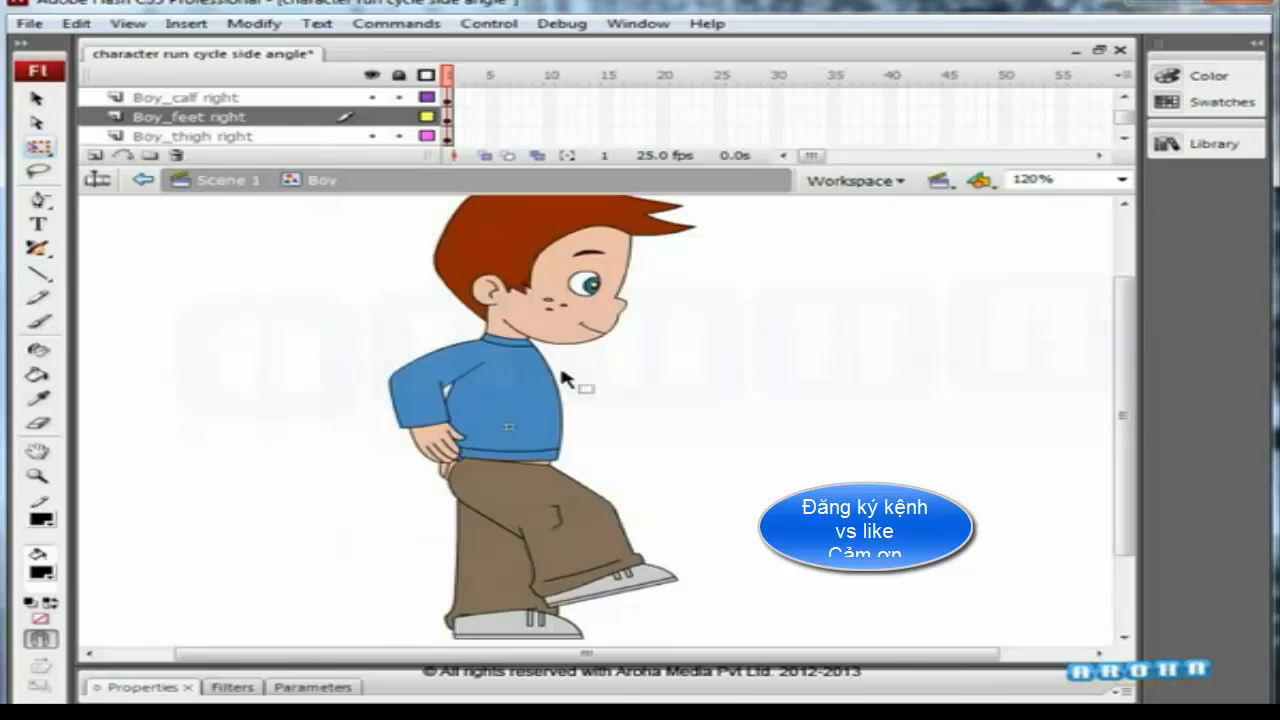
# Show the layers as outlines, select the left upper arm, forearm and palm, and swing them forward about the shoulder.
pyautogui.moveTo(632, 383); pyautogui.dragTo(660, 347)
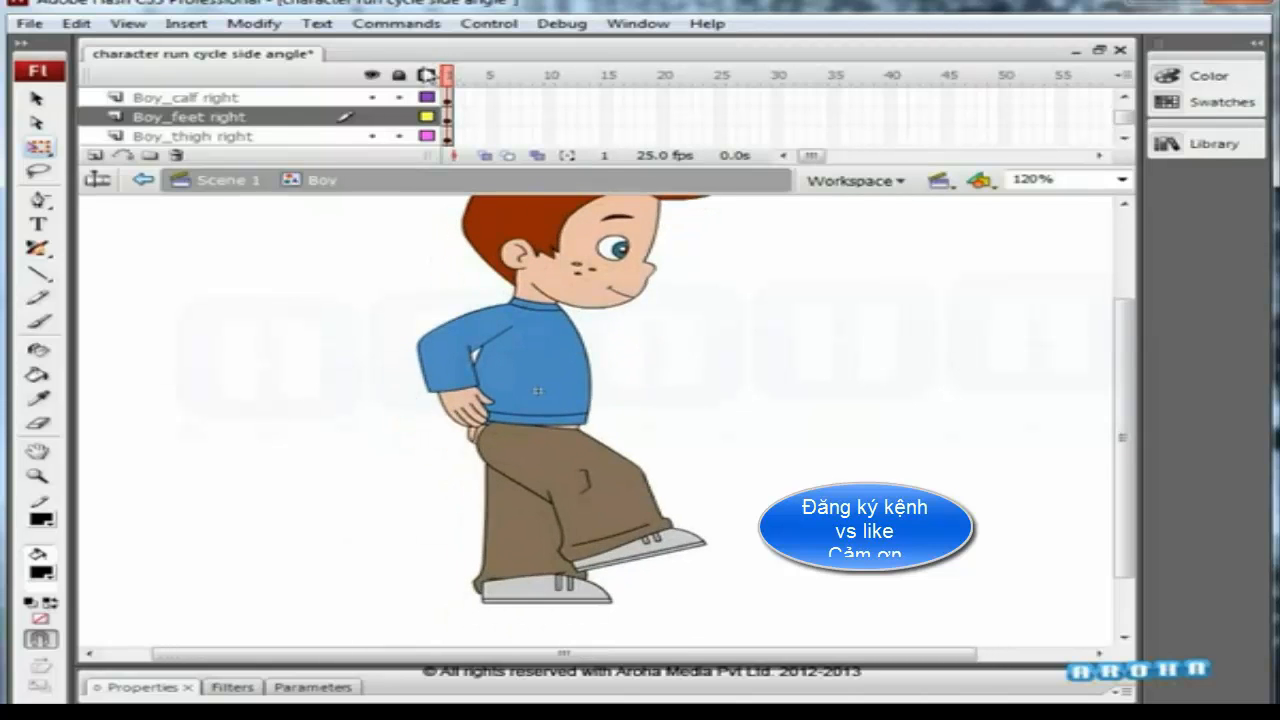
pyautogui.click(426, 74)
pyautogui.click(542, 368)
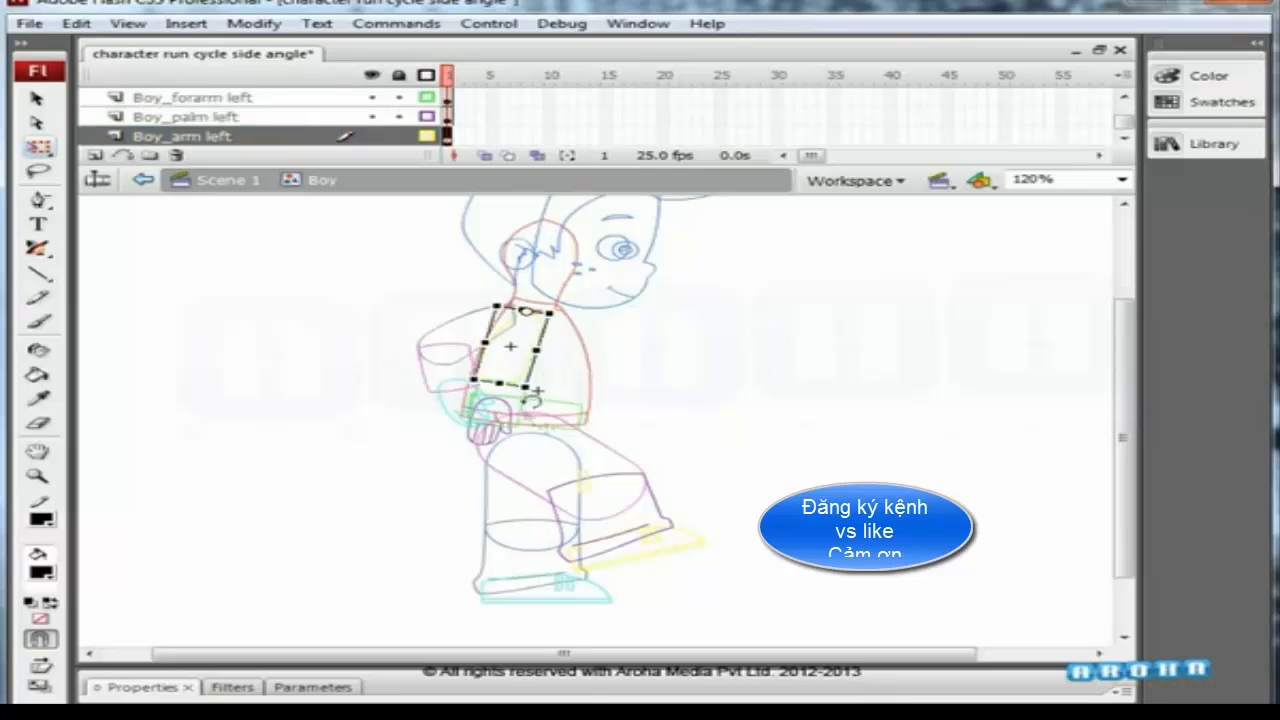
pyautogui.keyDown('shift'); pyautogui.click(498, 440); pyautogui.keyUp('shift')
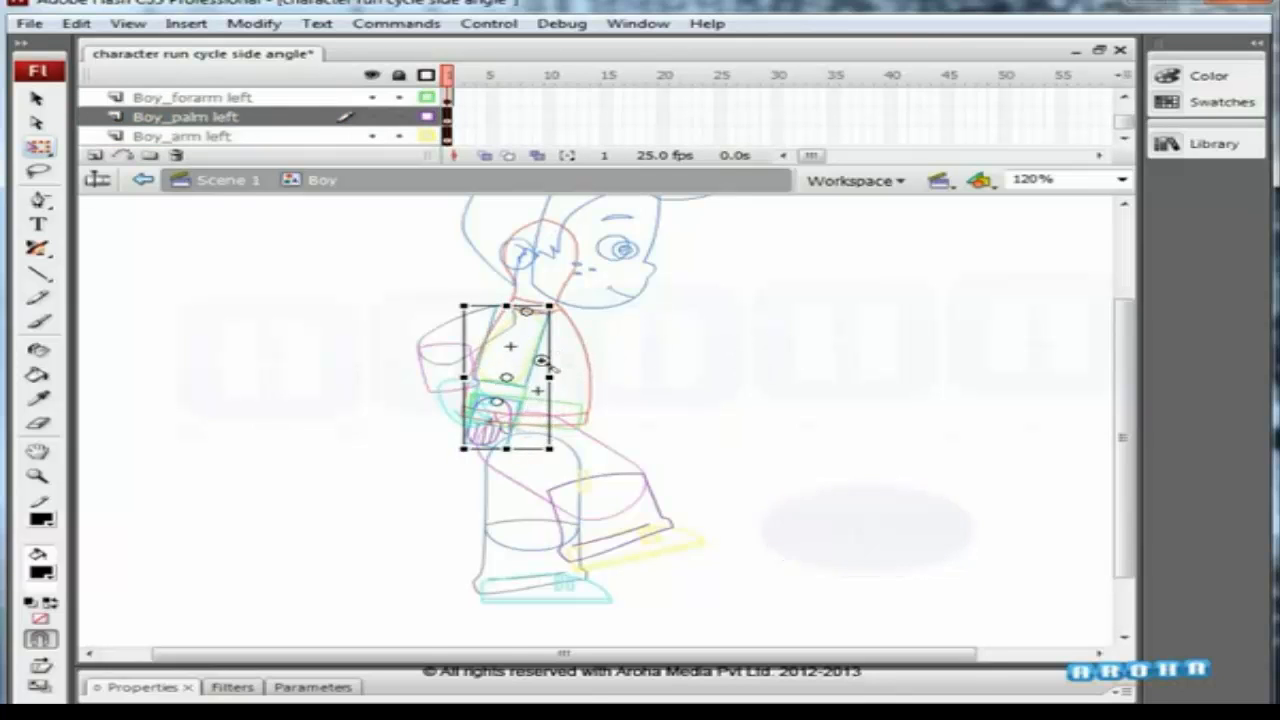
pyautogui.moveTo(544, 361); pyautogui.dragTo(508, 437)
pyautogui.keyDown('shift'); pyautogui.click(604, 379); pyautogui.keyUp('shift')
pyautogui.hotkey('ctrl', '-')
pyautogui.hotkey('ctrl', '-')
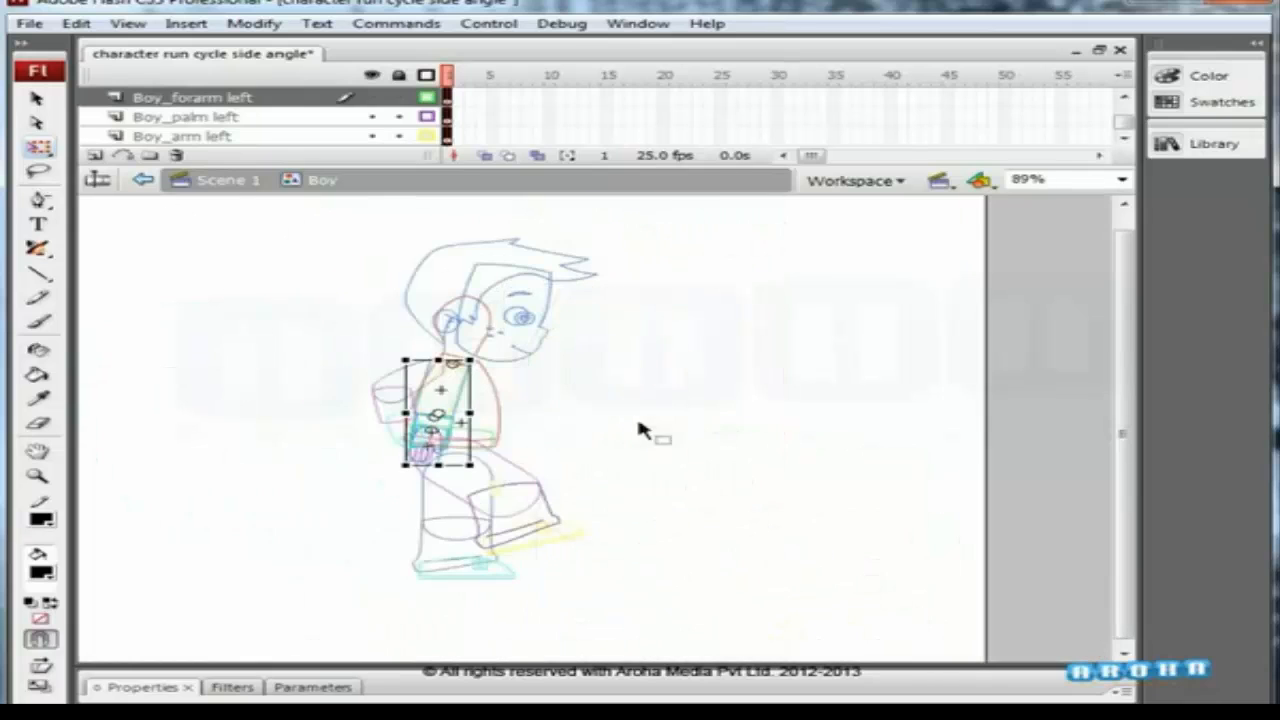
pyautogui.moveTo(488, 466); pyautogui.dragTo(538, 385)
# Nudge the left arm parts left and slightly up toward the shoulder, and turn the outline display off.
pyautogui.press('Left')
pyautogui.press('Left')
pyautogui.press('Left')
pyautogui.press('Left')
pyautogui.press('Left')
pyautogui.press('Left')
pyautogui.press('Left')
pyautogui.press('Left')
pyautogui.press('Left')
pyautogui.press('Up')
pyautogui.press('Up')
pyautogui.click(583, 360)
pyautogui.click(427, 76)
# Rotate the left forearm upward at the elbow and align it with the end of the left upper arm.
pyautogui.moveTo(582, 329); pyautogui.dragTo(434, 455)
pyautogui.click(567, 428)
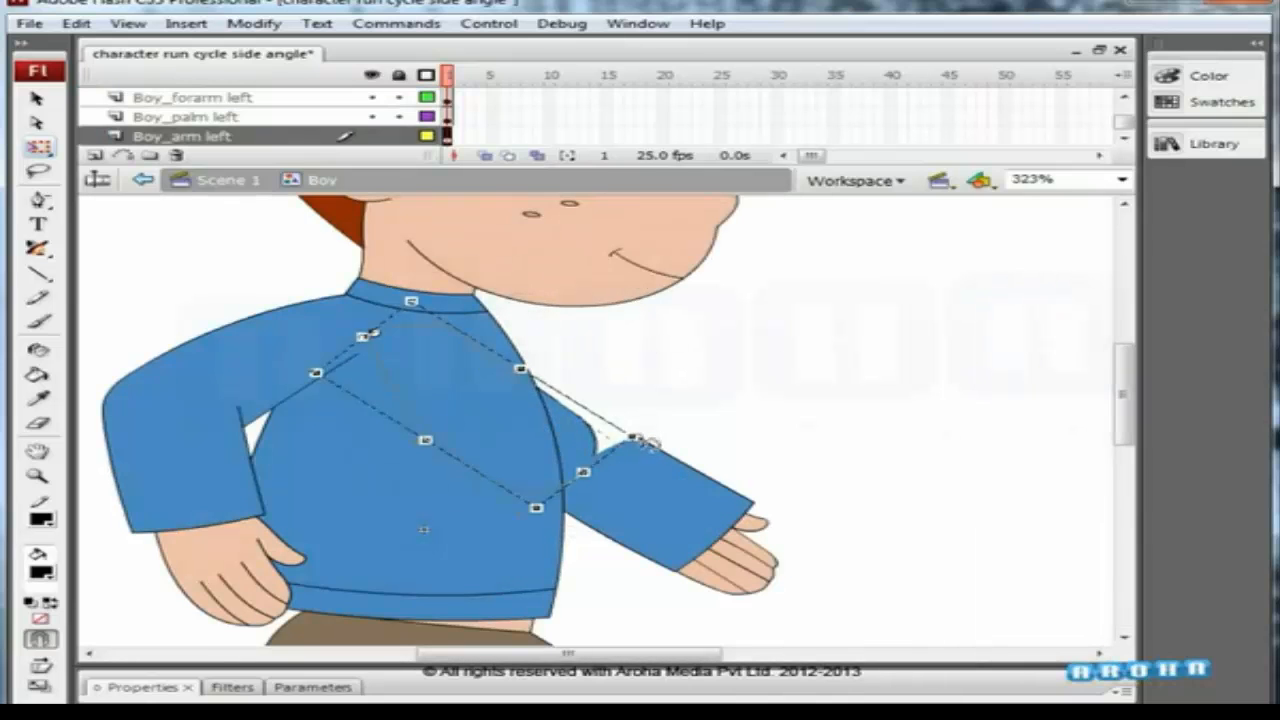
pyautogui.click(722, 482)
pyautogui.moveTo(786, 498); pyautogui.dragTo(797, 440)
pyautogui.moveTo(657, 482); pyautogui.dragTo(668, 465)
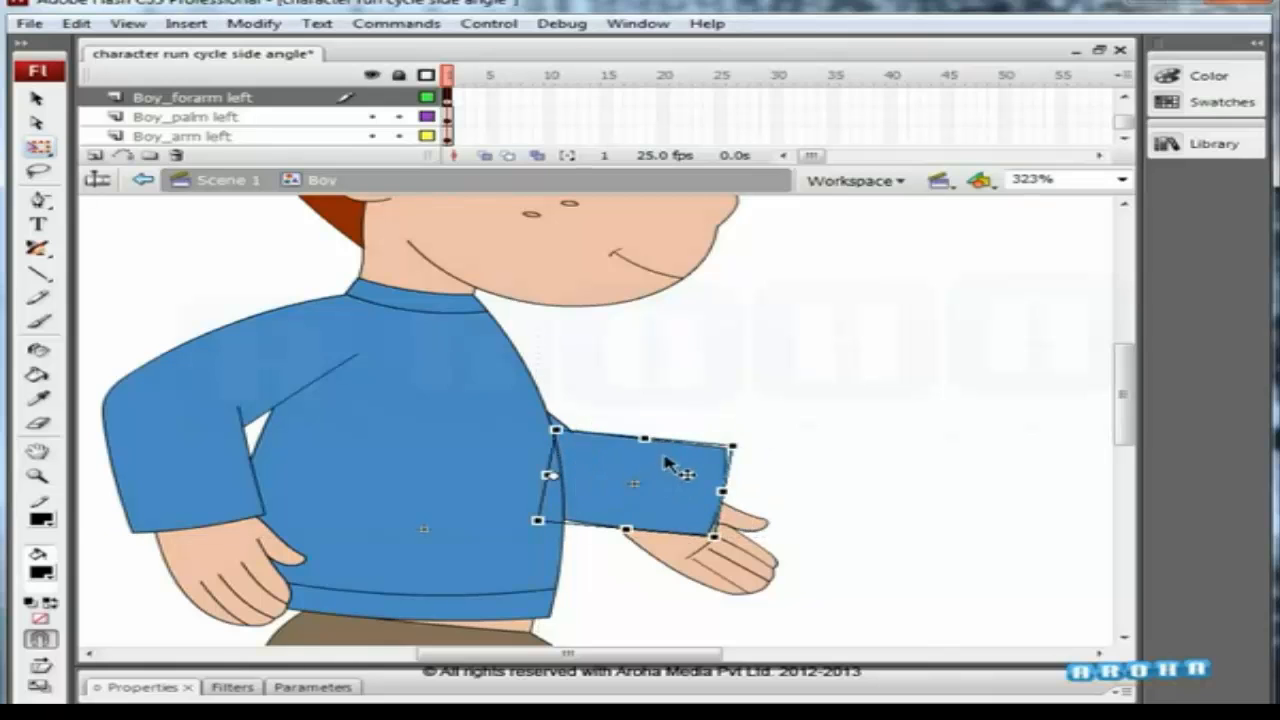
pyautogui.click(699, 412)
pyautogui.hotkey('ctrl', 'space')
pyautogui.moveTo(648, 393); pyautogui.dragTo(562, 524)
pyautogui.moveTo(636, 426)
pyautogui.mouseDown()
pyautogui.moveTo(614, 425)
pyautogui.moveTo(609, 409)
pyautogui.moveTo(621, 420)
pyautogui.mouseUp()
pyautogui.click(679, 300)
pyautogui.hotkey('ctrl', '-')
pyautogui.hotkey('ctrl', '-')
# Rotate the left palm upward to follow the forearm and nudge its wrist left into the sleeve.
pyautogui.moveTo(722, 494); pyautogui.dragTo(752, 452)
pyautogui.moveTo(830, 455); pyautogui.dragTo(860, 442)
pyautogui.press('Left')
pyautogui.press('Left')
pyautogui.press('Left')
pyautogui.press('Left')
pyautogui.click(855, 395)
pyautogui.hotkey('ctrl', '-')
pyautogui.hotkey('ctrl', '-')
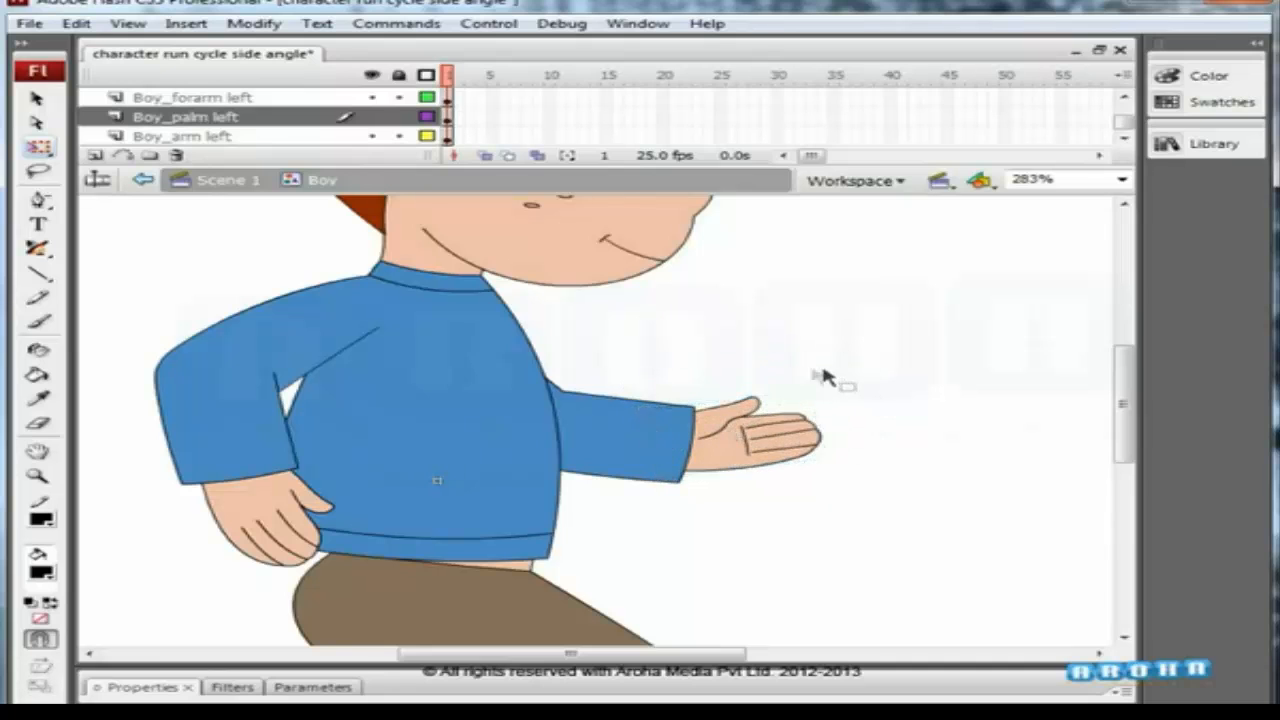
# Rotate the left thigh backward about the hip and nudge it up and left to sit behind the right thigh.
pyautogui.click(530, 491)
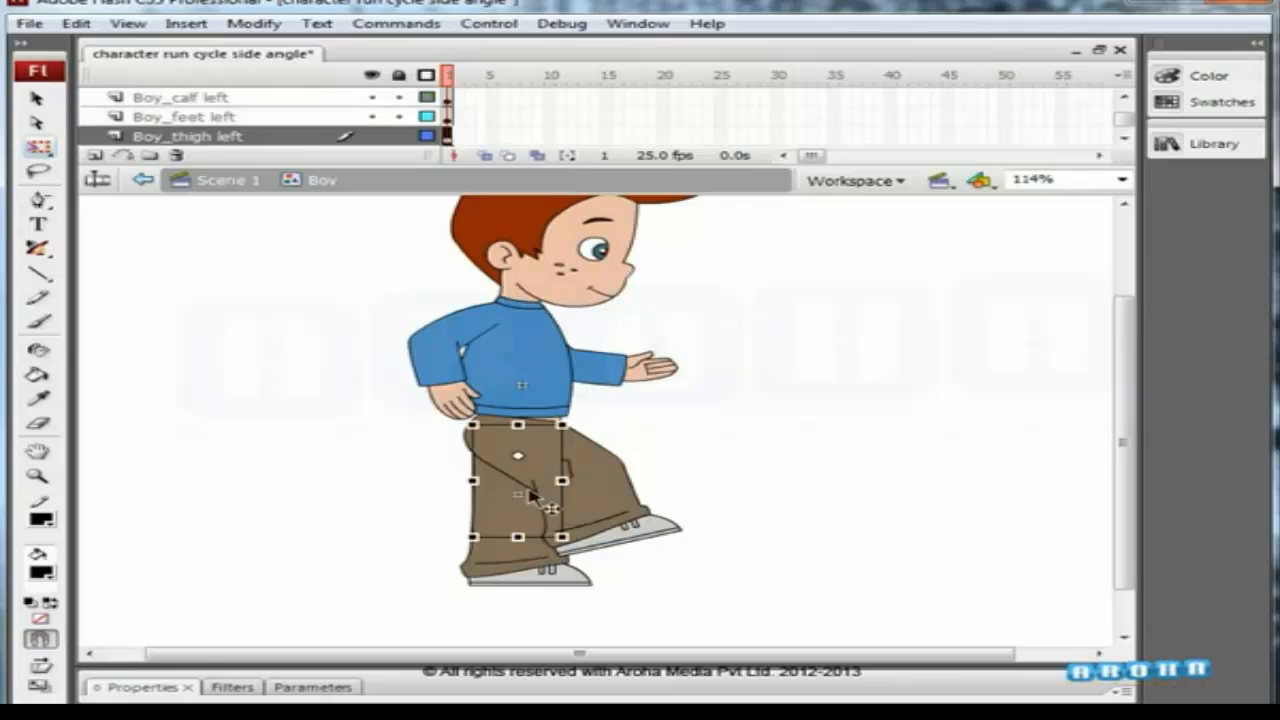
pyautogui.moveTo(582, 527); pyautogui.dragTo(487, 468)
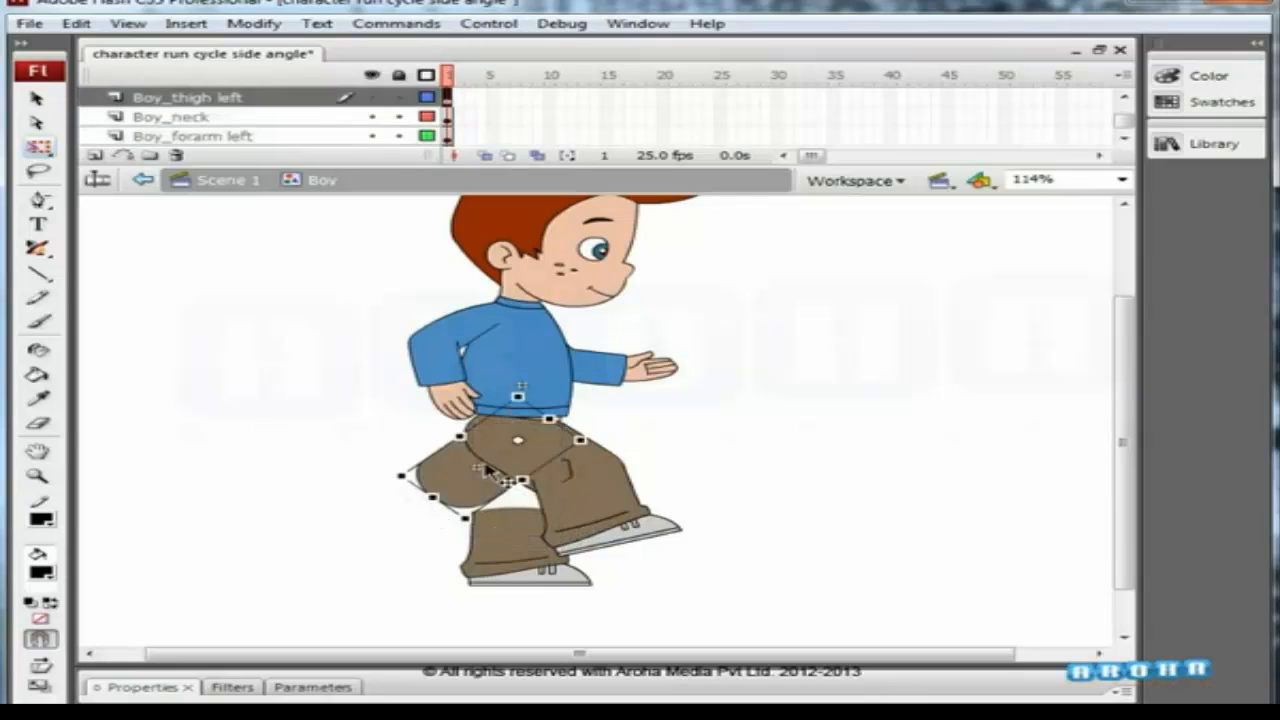
pyautogui.press('Up')
pyautogui.press('Up')
pyautogui.press('Up')
pyautogui.press('Left')
pyautogui.press('Left')
pyautogui.press('Left')
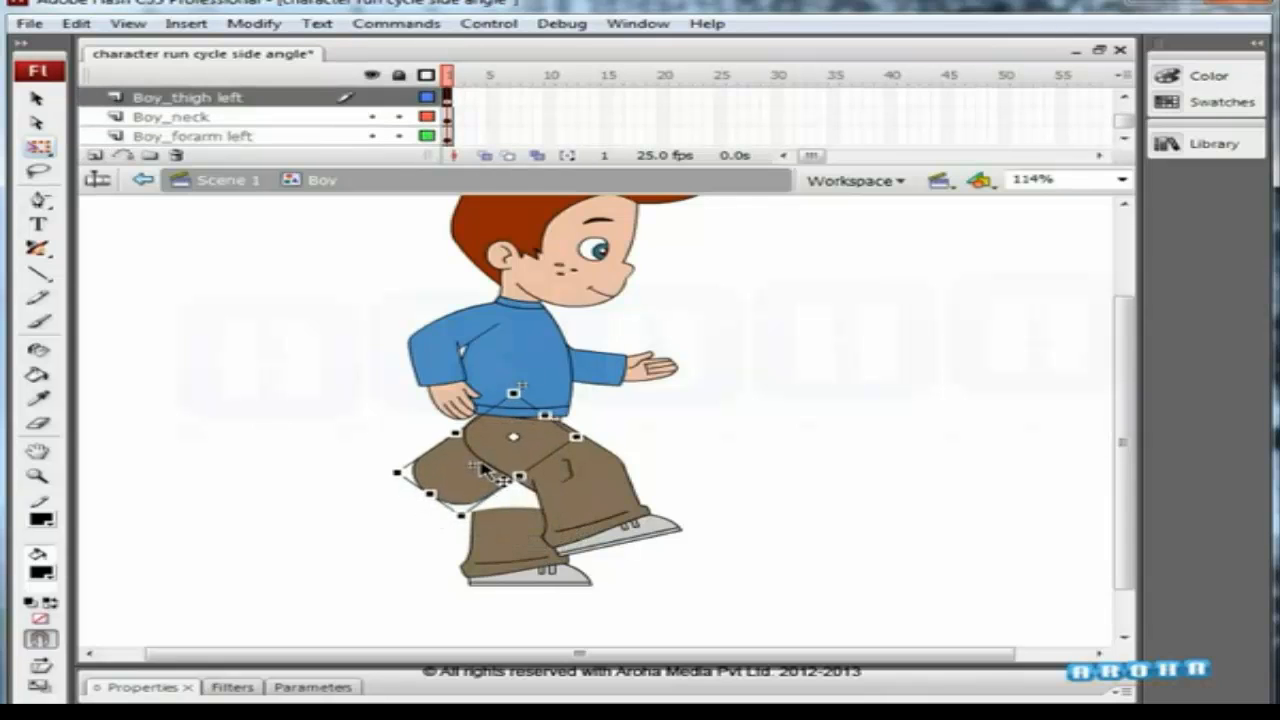
pyautogui.moveTo(483, 513); pyautogui.dragTo(515, 508)
pyautogui.press('Up')
pyautogui.press('Up')
pyautogui.press('Up')
pyautogui.press('Up')
pyautogui.press('Left')
pyautogui.press('Left')
pyautogui.press('Left')
pyautogui.press('Left')
pyautogui.click(686, 443)
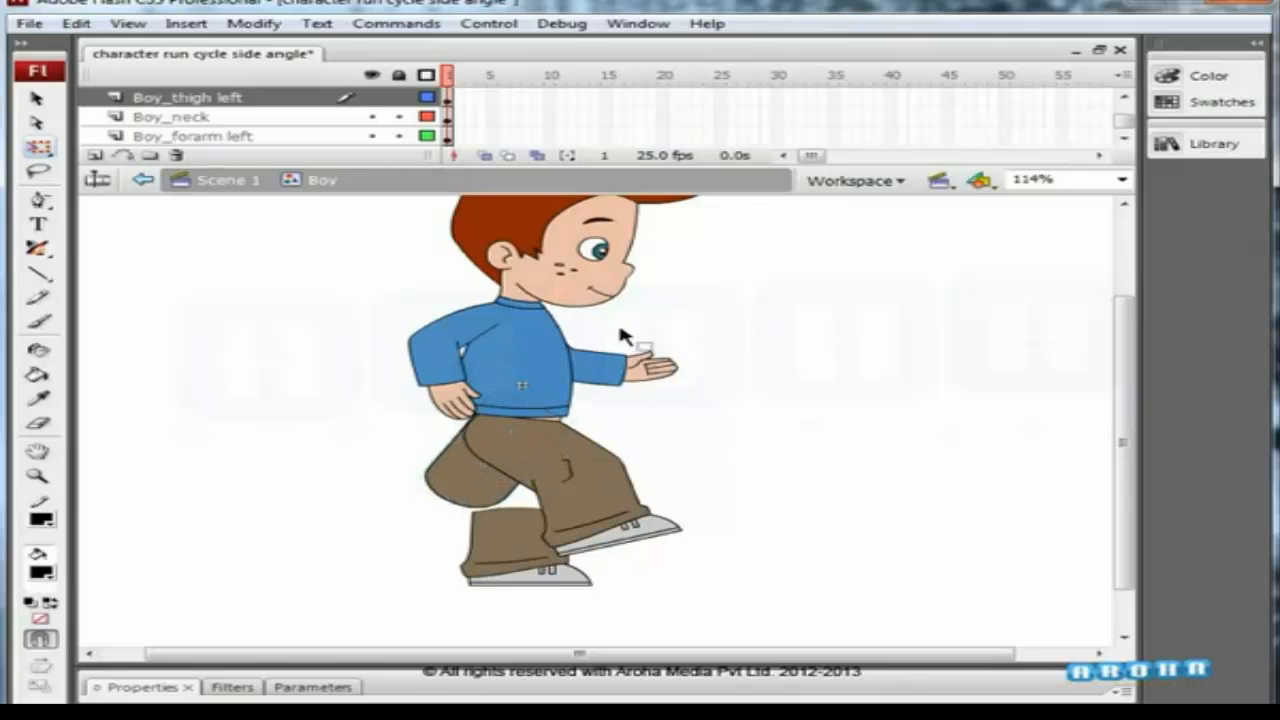
# Rotate the left calf and foot together backward and attach the calf to the left thigh at the knee.
pyautogui.click(594, 520)
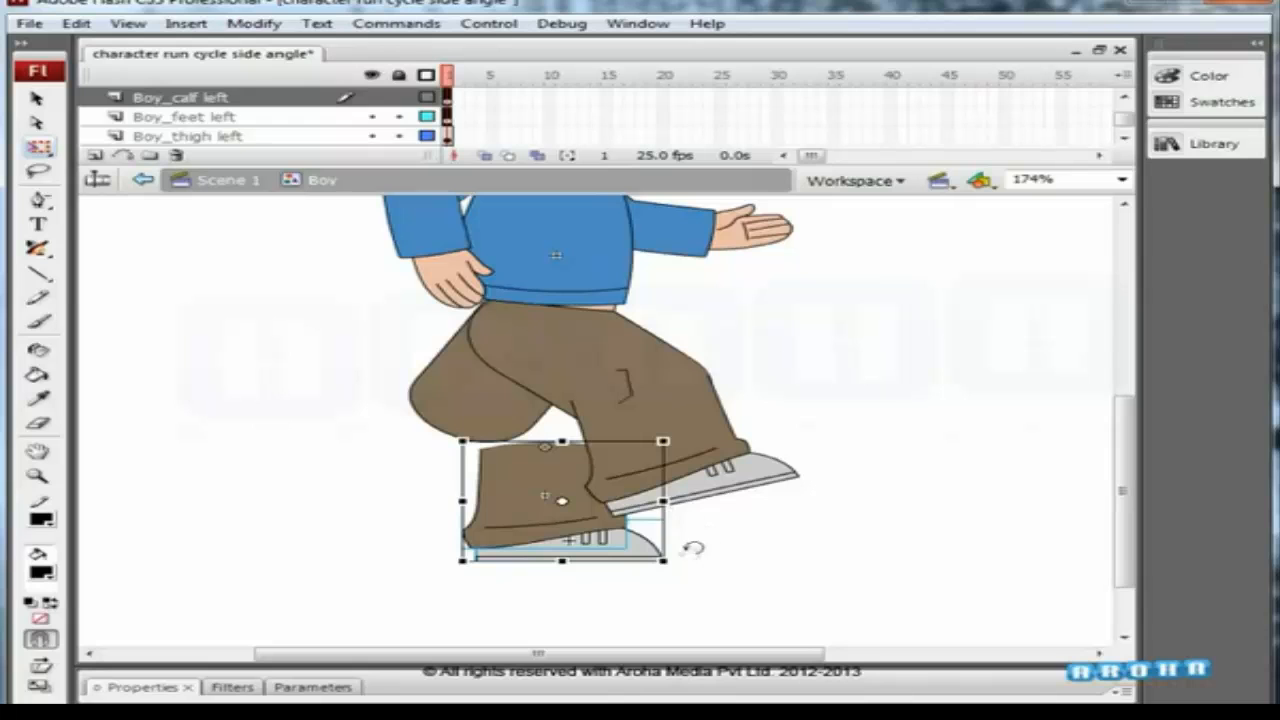
pyautogui.moveTo(677, 564); pyautogui.dragTo(536, 595)
pyautogui.moveTo(547, 479); pyautogui.dragTo(395, 414)
pyautogui.keyDown('ctrl'); pyautogui.click(438, 477); pyautogui.keyUp('ctrl')
pyautogui.moveTo(726, 244)
pyautogui.mouseDown()
pyautogui.moveTo(728, 256)
pyautogui.moveTo(712, 230)
pyautogui.mouseUp()
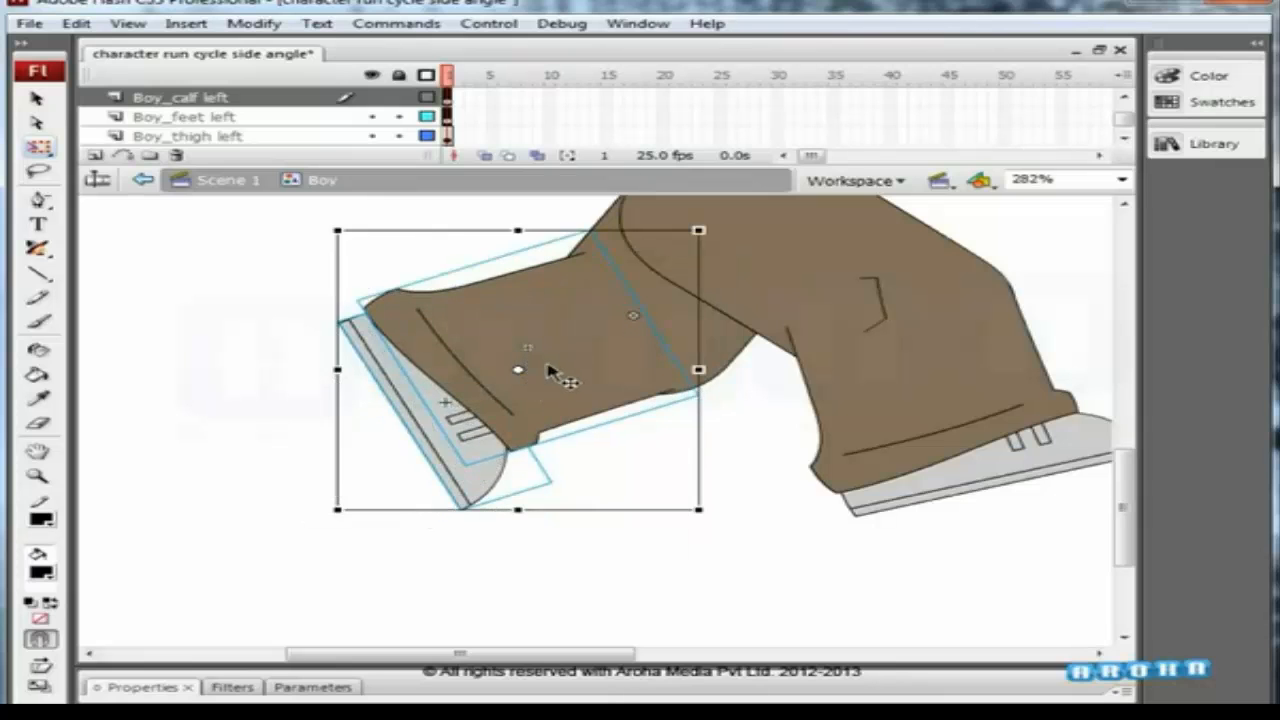
pyautogui.moveTo(548, 370); pyautogui.dragTo(553, 373)
pyautogui.click(744, 407)
pyautogui.hotkey('ctrl', '3')
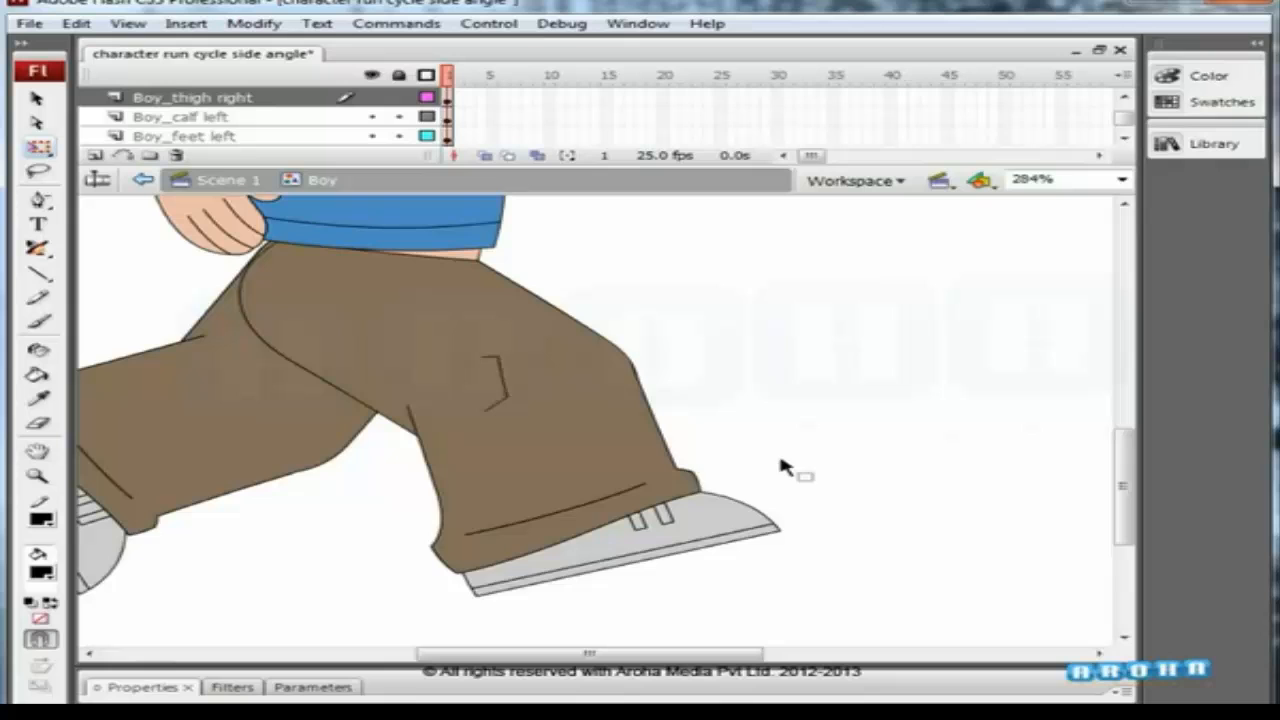
# Rotate the right calf and foot together forward about the knee and nudge them up to meet the thigh.
pyautogui.click(669, 533)
pyautogui.keyDown('shift'); pyautogui.click(657, 506); pyautogui.keyUp('shift')
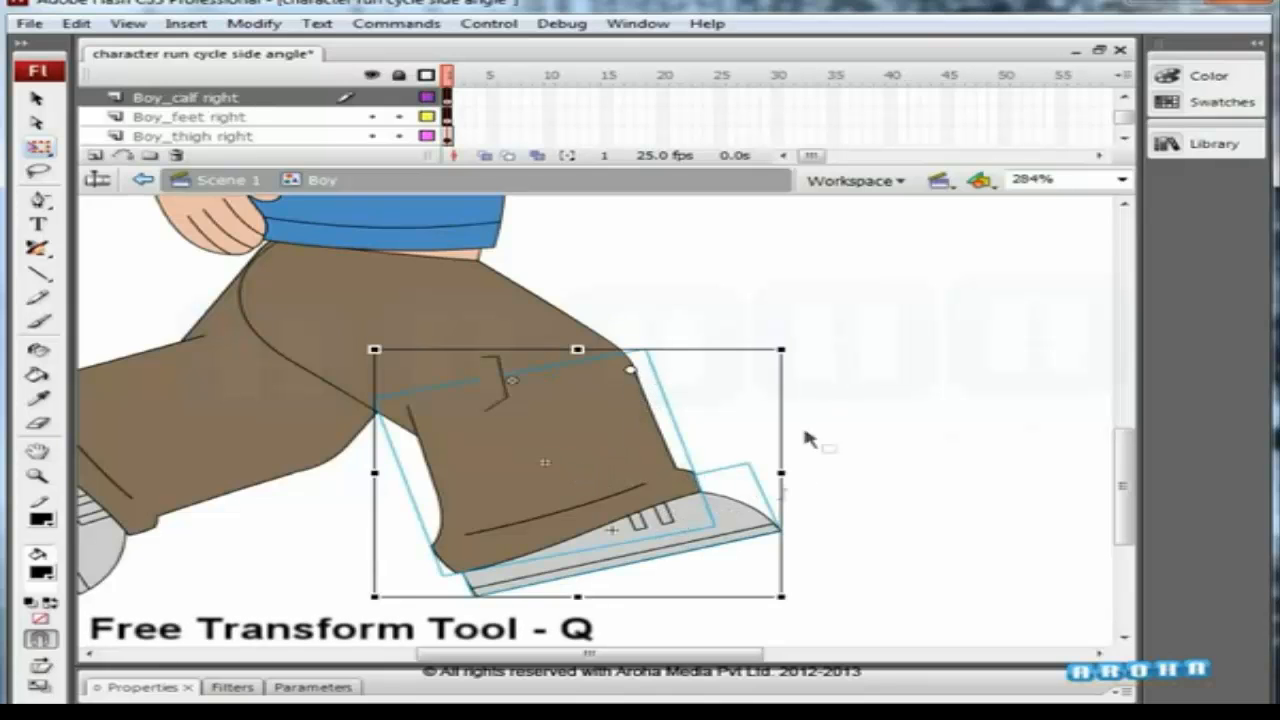
pyautogui.moveTo(814, 586); pyautogui.dragTo(771, 534)
pyautogui.moveTo(846, 580); pyautogui.dragTo(866, 562)
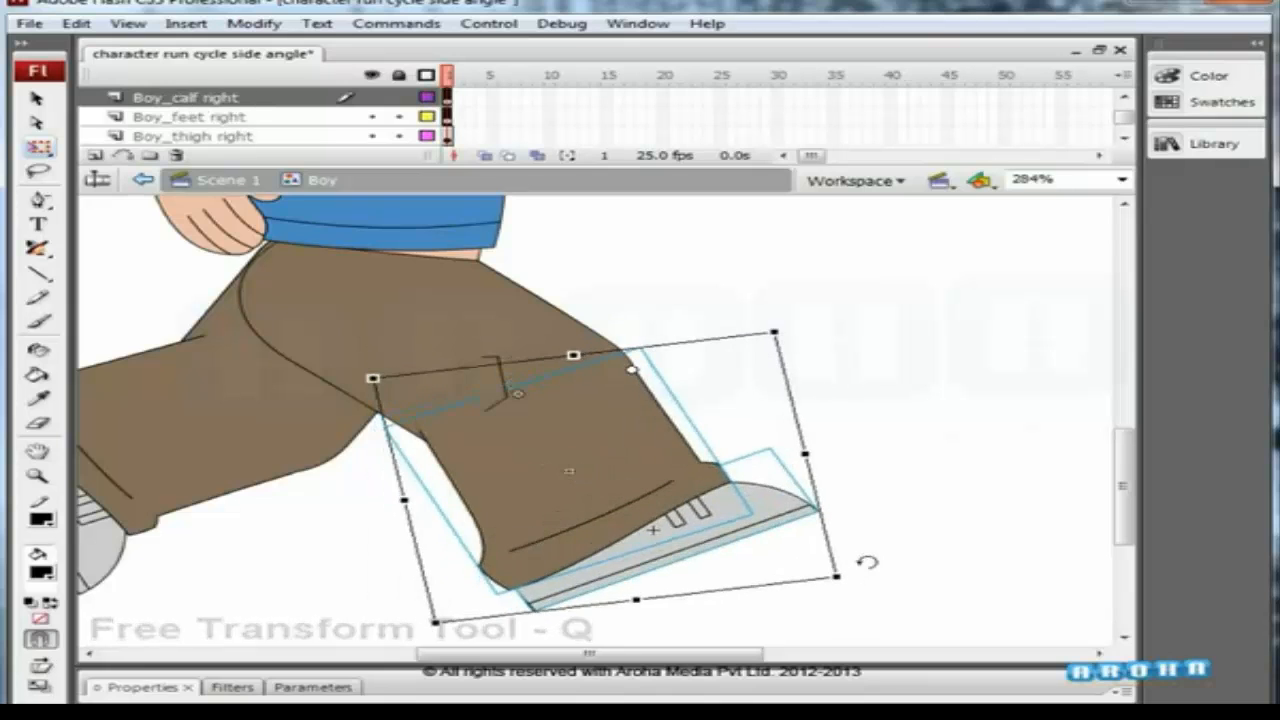
pyautogui.press('Up')
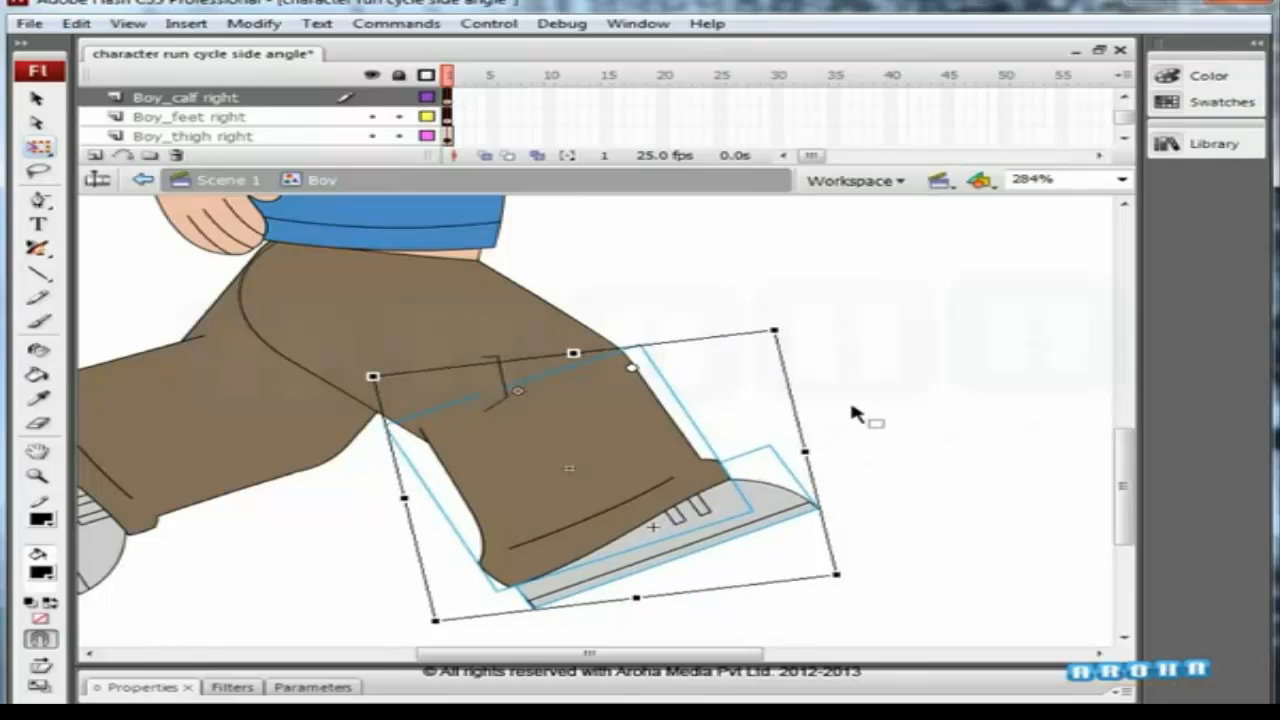
pyautogui.click(855, 413)
pyautogui.hotkey('ctrl', '-')
# Select all of the boy's body parts, nudge the whole figure slightly upward and save the file.
pyautogui.click(474, 391)
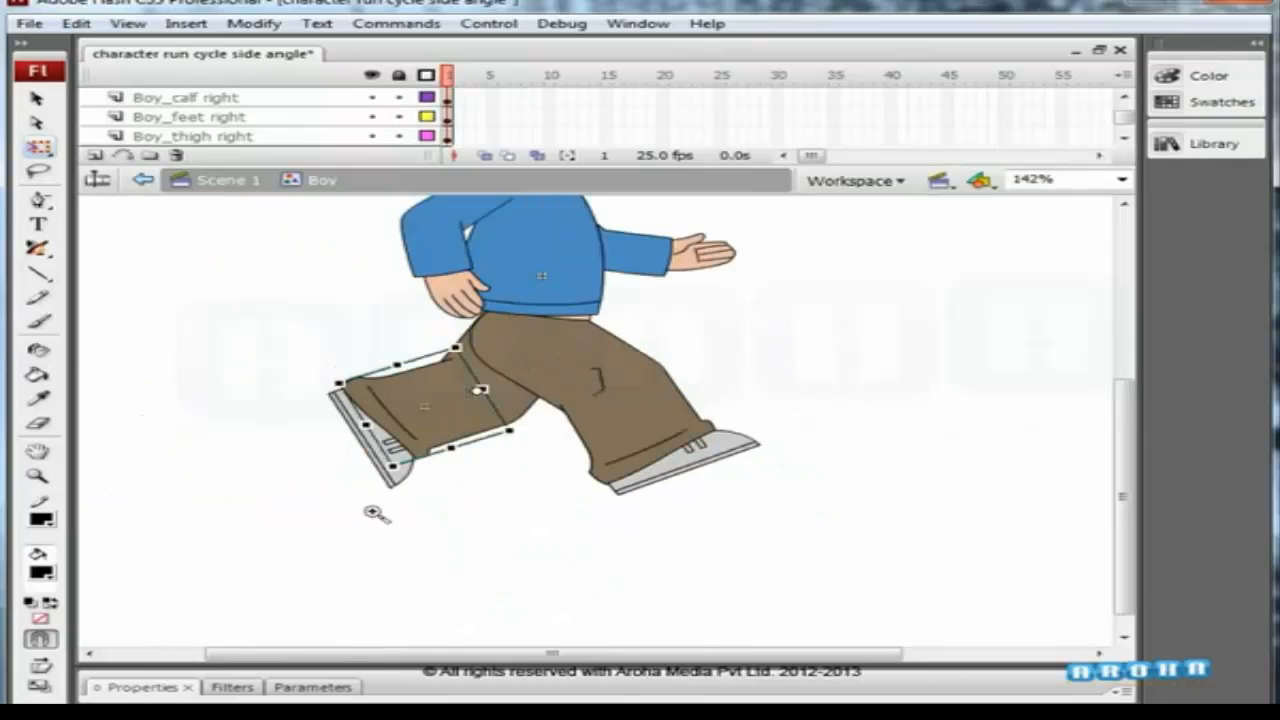
pyautogui.moveTo(476, 343); pyautogui.dragTo(380, 488)
pyautogui.keyDown('shift'); pyautogui.click(537, 534); pyautogui.keyUp('shift')
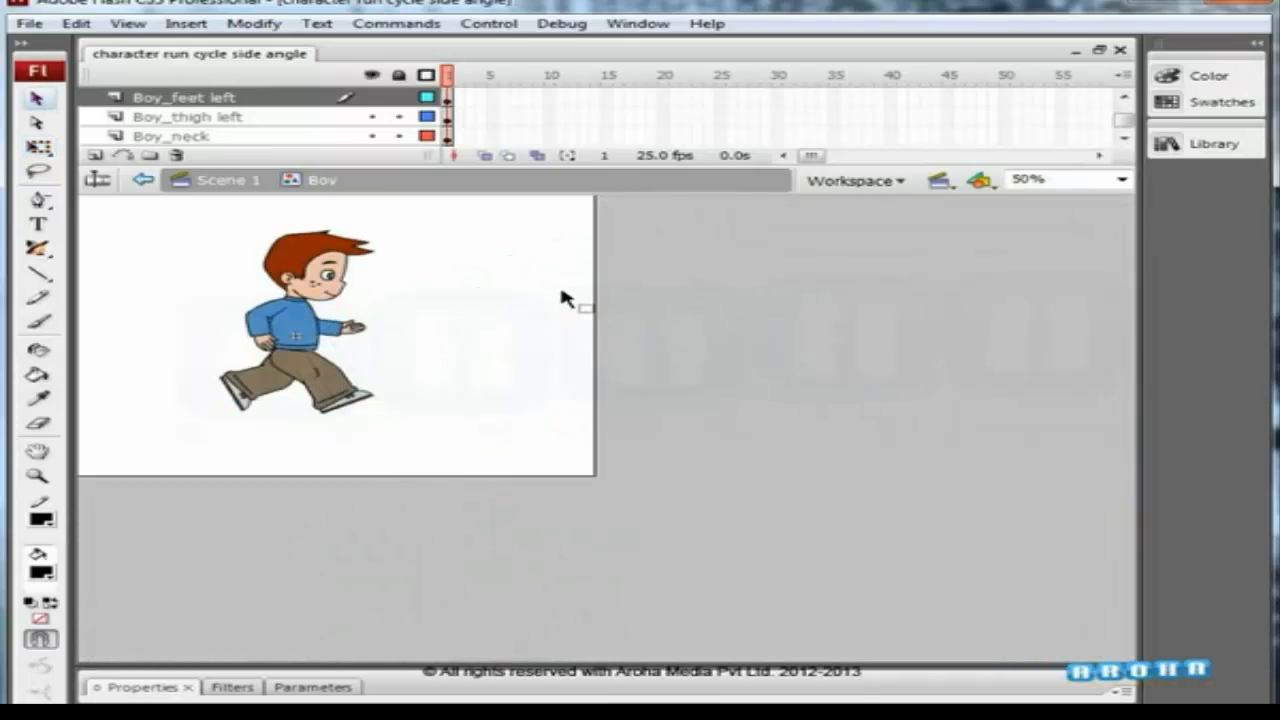
pyautogui.hotkey('ctrl', 'a')
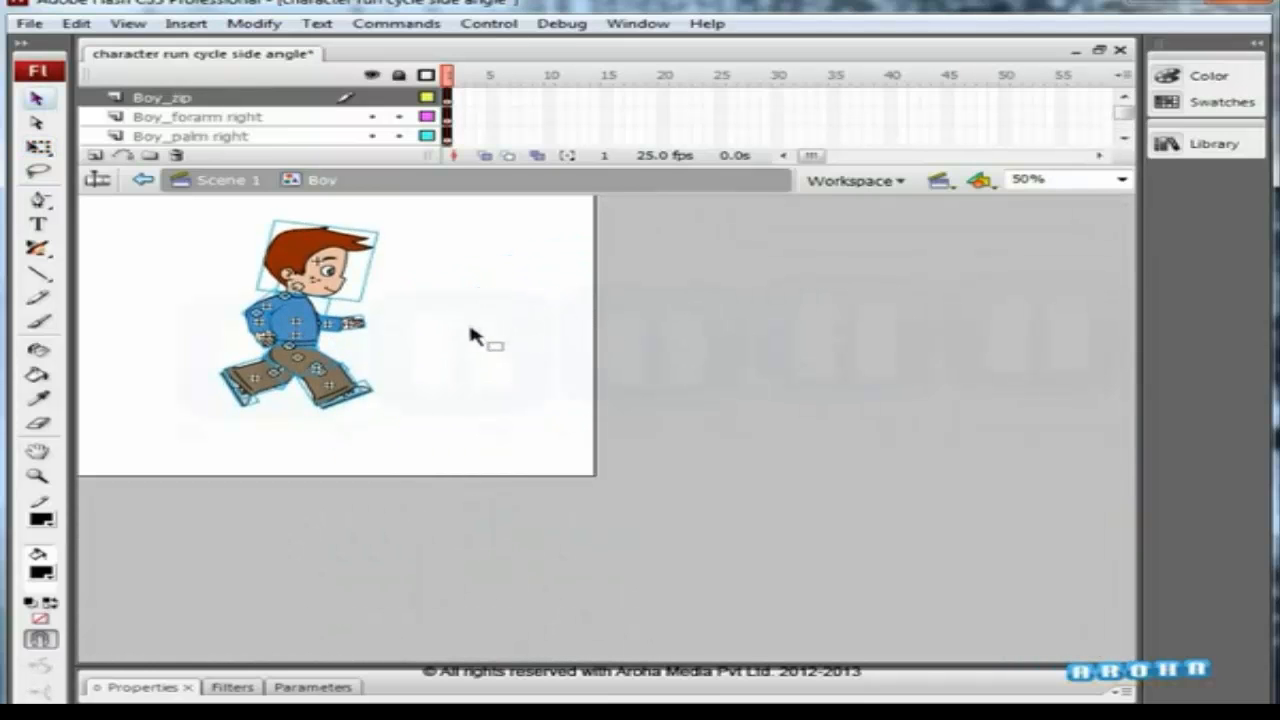
pyautogui.click(470, 328)
pyautogui.hotkey('ctrl', 's')
# Add a new layer named "Ground level" beneath the Boy_arm left layer.
pyautogui.moveTo(1124, 112); pyautogui.dragTo(1129, 153)
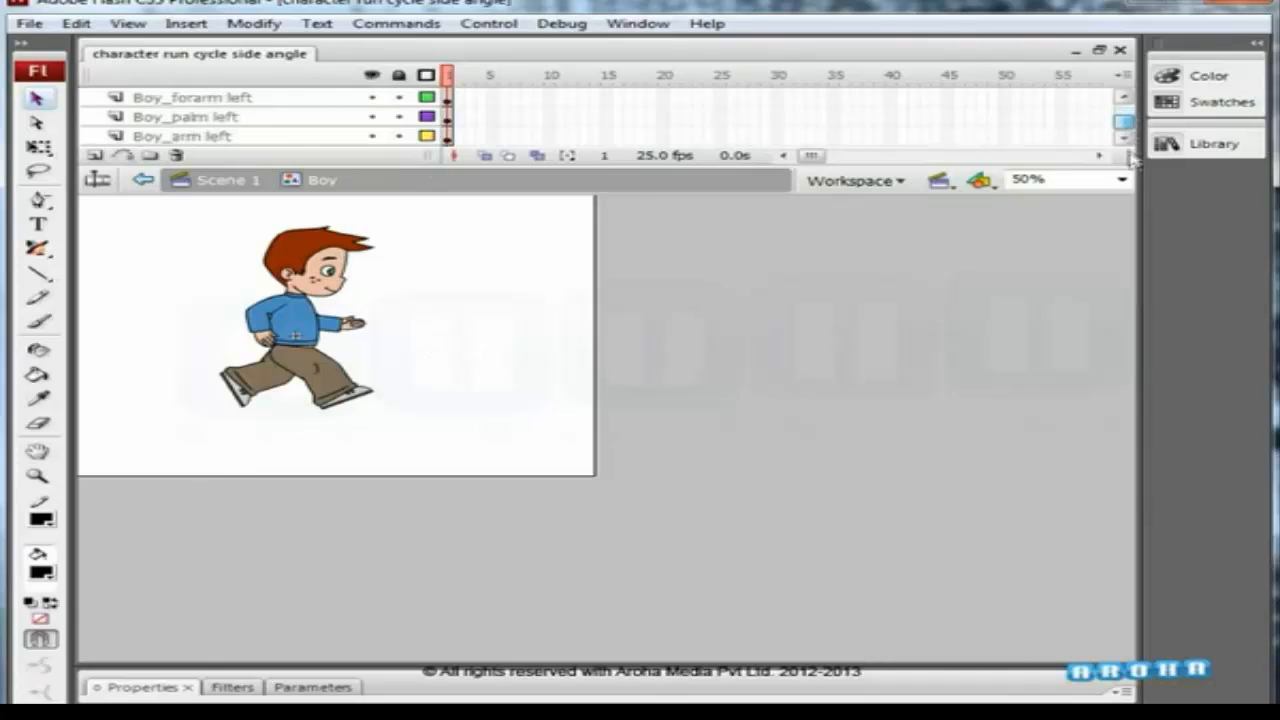
pyautogui.click(145, 136)
pyautogui.click(94, 155)
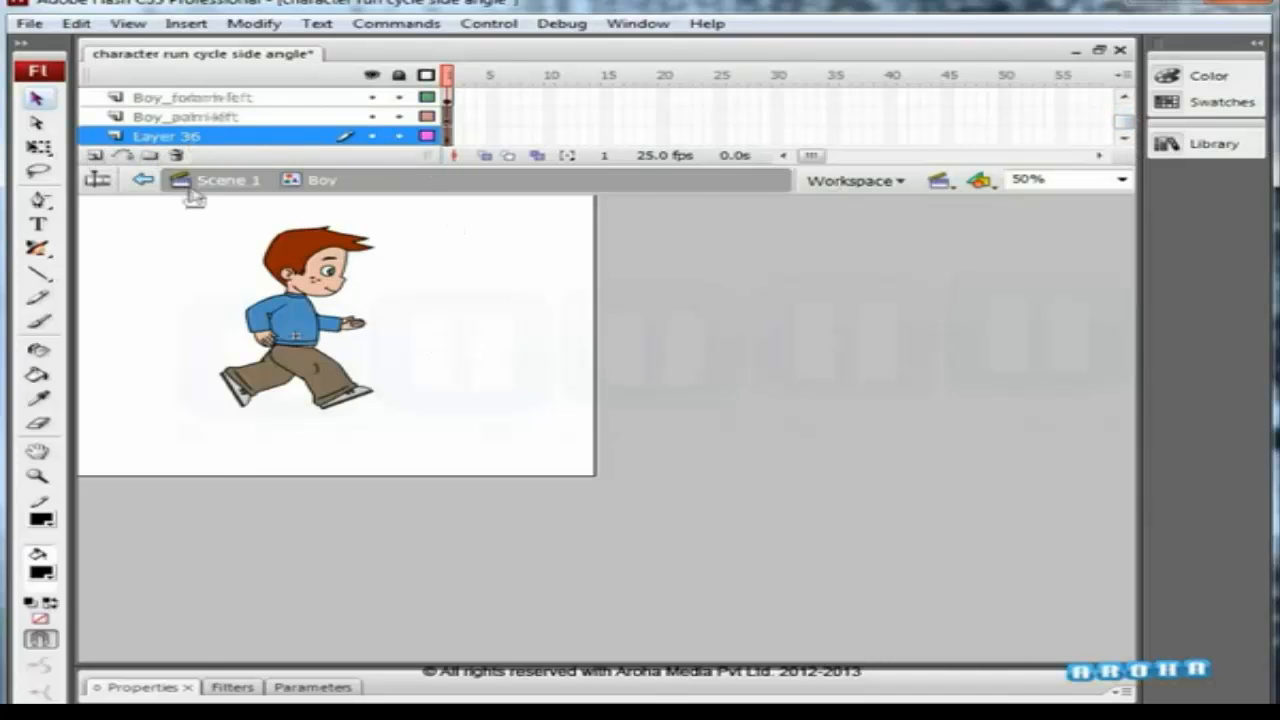
pyautogui.doubleClick(222, 136)
pyautogui.write('Grou')
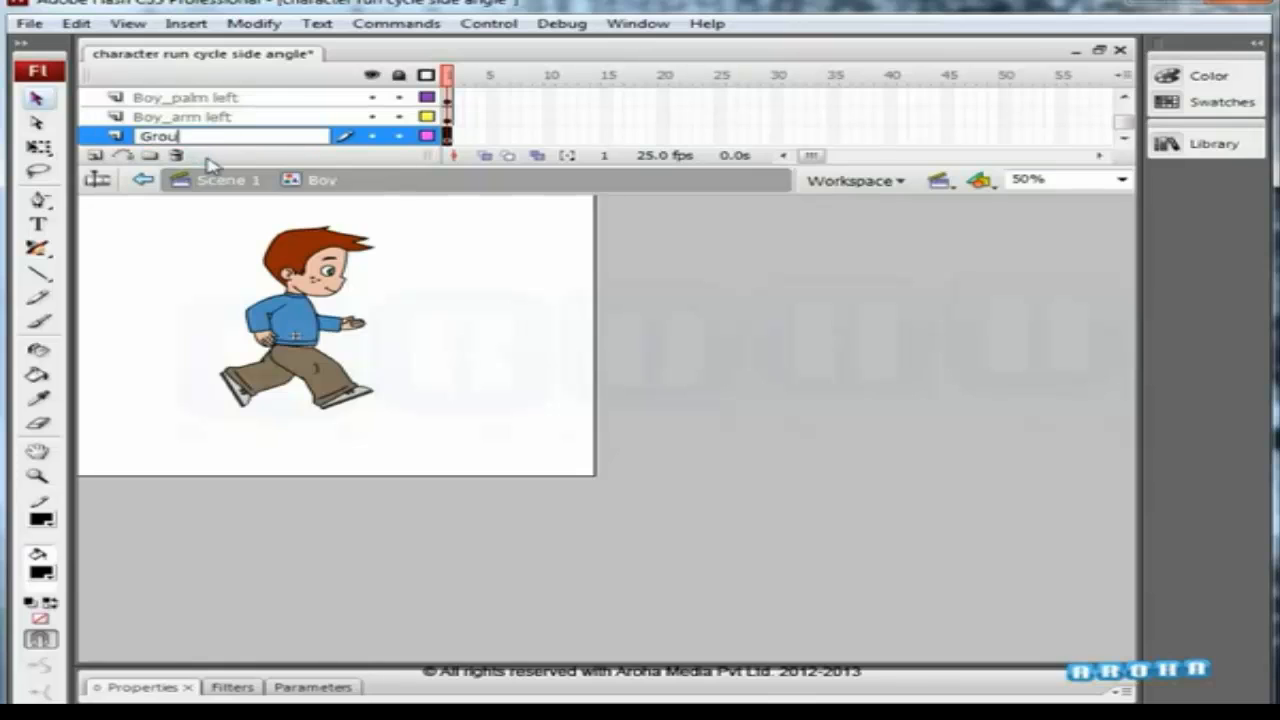
pyautogui.write('nd level')
pyautogui.press('Return')
# Draw a straight horizontal ground line across the stage below the boy's feet and make its stroke red.
pyautogui.press('n')
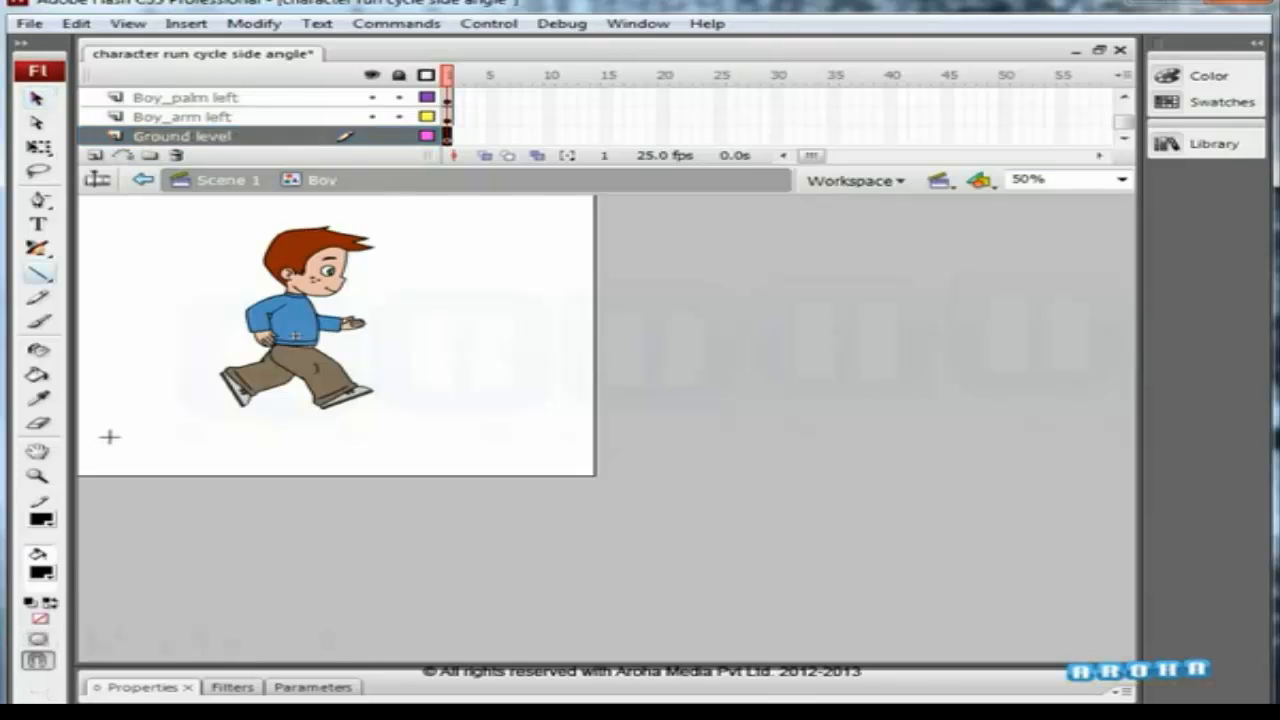
pyautogui.moveTo(88, 441); pyautogui.dragTo(585, 451)
pyautogui.press('c')
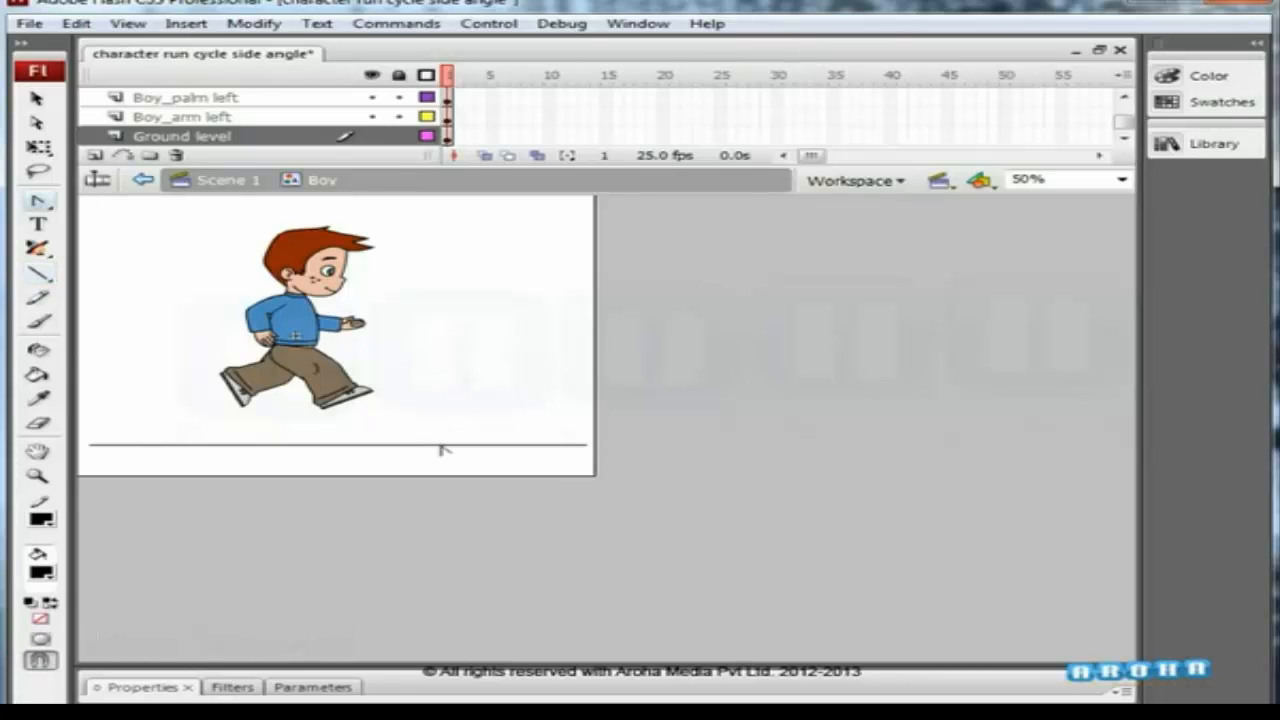
pyautogui.press('v')
pyautogui.click(473, 445)
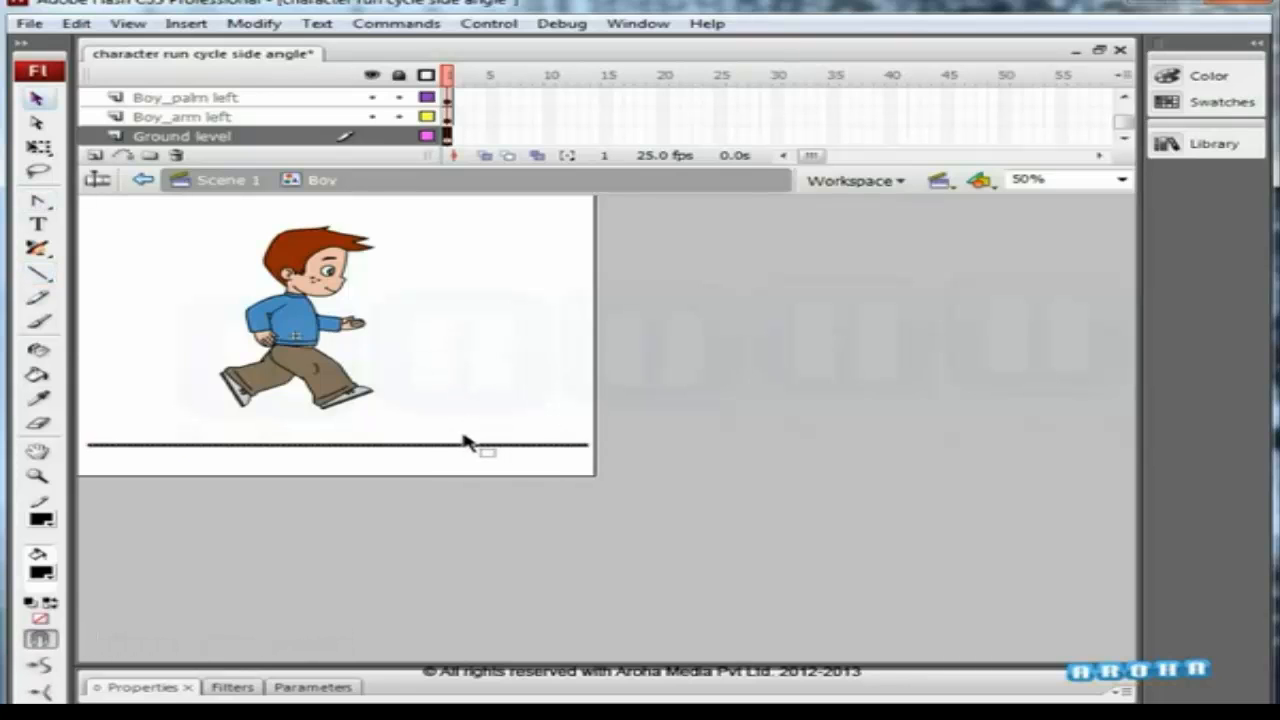
pyautogui.click(424, 421)
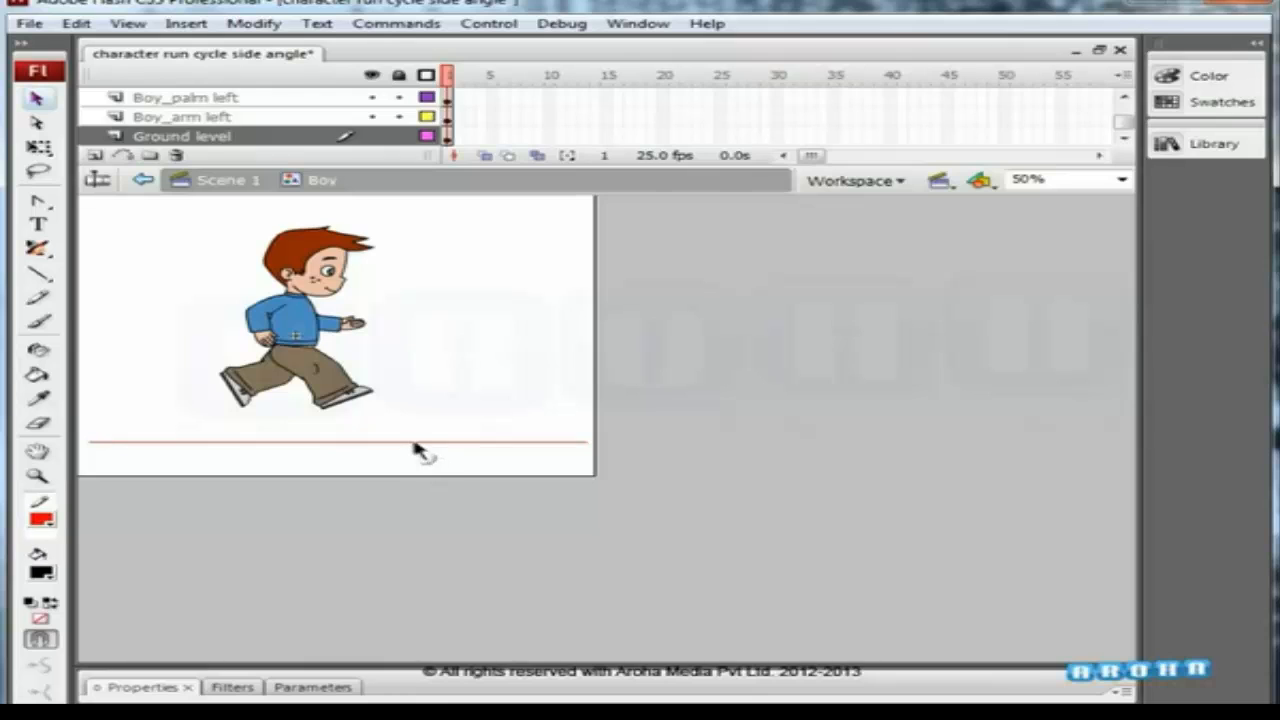
# Move the red ground line up closer to the boy's feet and save the file.
pyautogui.moveTo(415, 443); pyautogui.dragTo(421, 437)
pyautogui.press('Down')
pyautogui.press('Up')
pyautogui.click(424, 414)
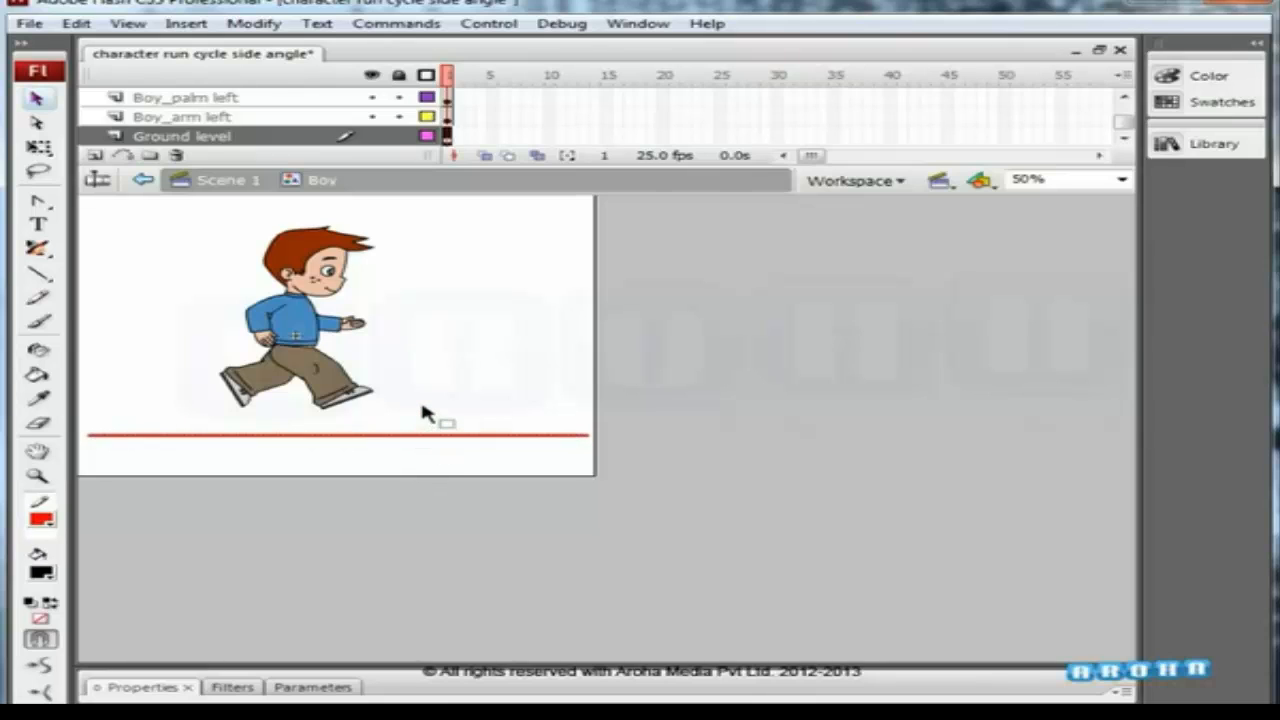
pyautogui.hotkey('shift', 'Up')
pyautogui.click(446, 380)
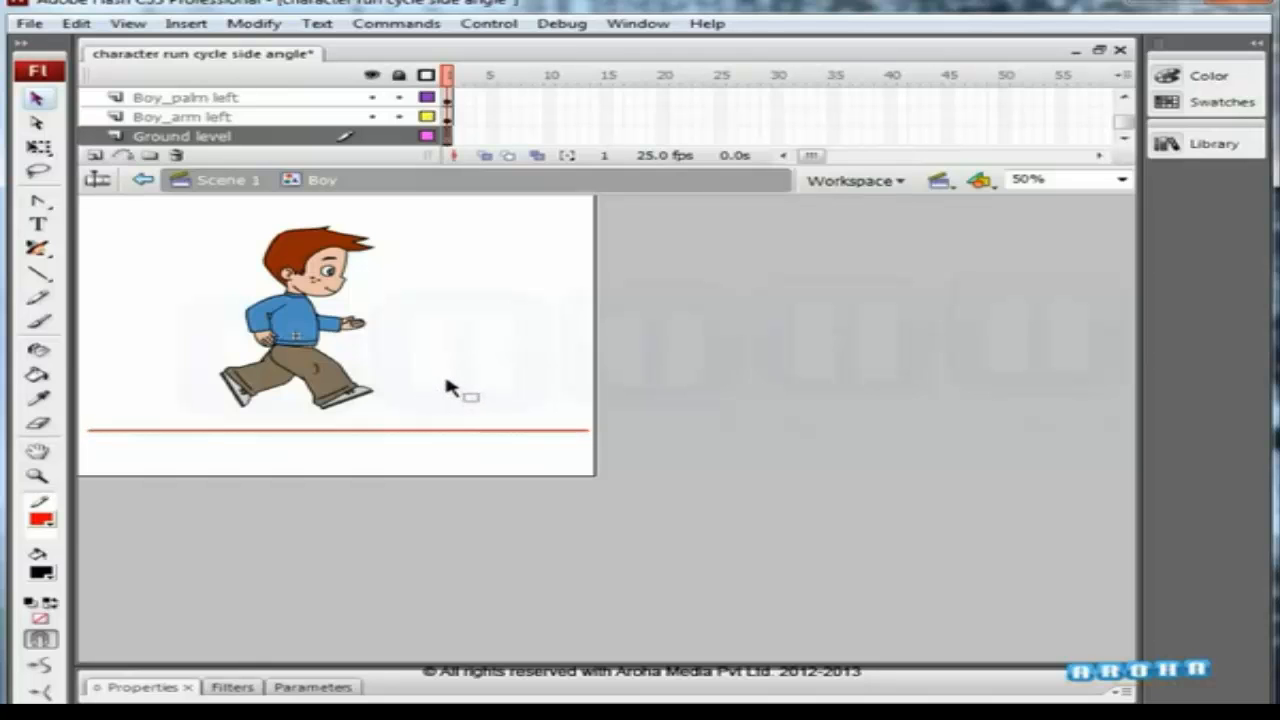
pyautogui.hotkey('ctrl', 's')
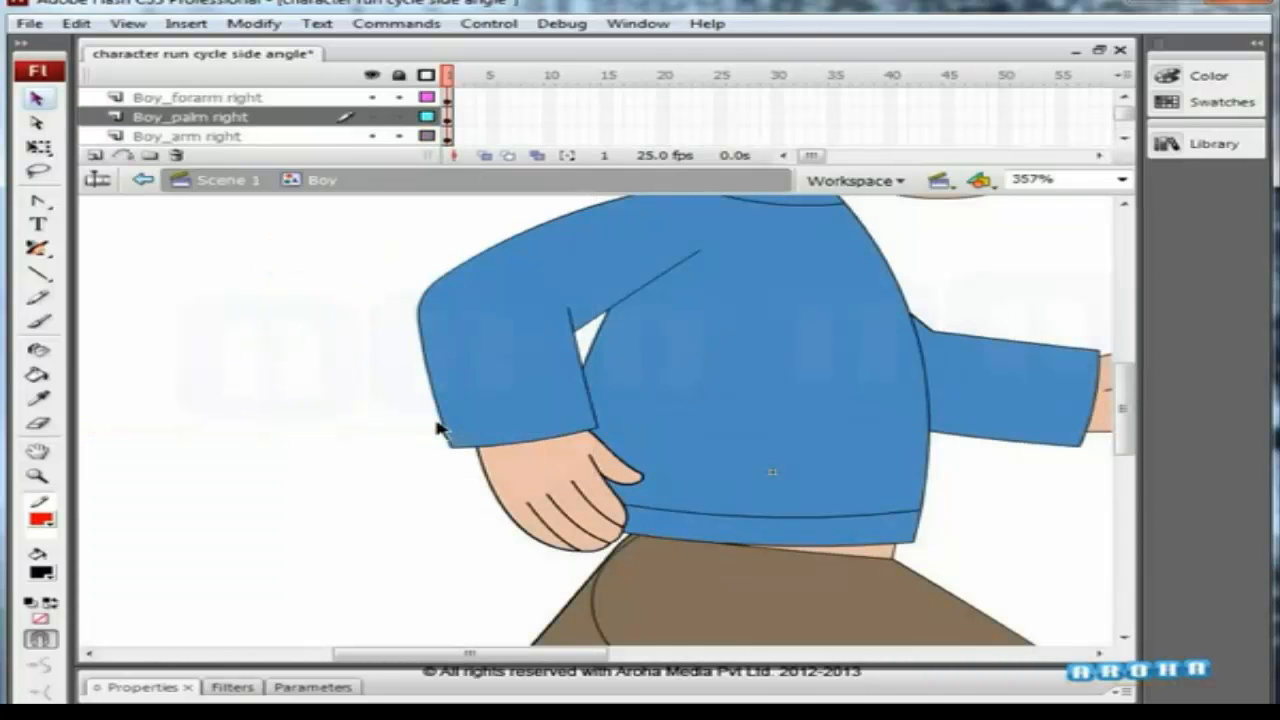
# Lengthen the right forearm slightly toward the wrist with Free Transform so the sleeve covers more of the hand.
pyautogui.click(437, 428)
pyautogui.press('q')
pyautogui.moveTo(530, 445); pyautogui.dragTo(534, 464)
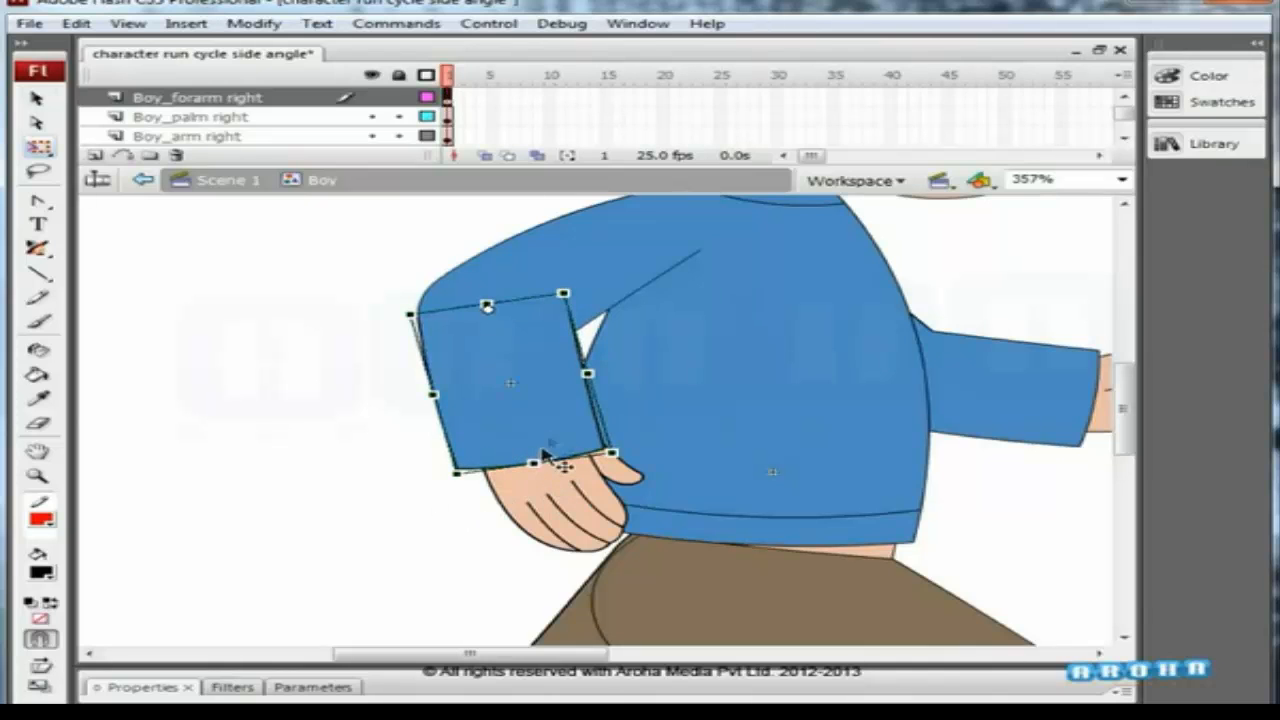
pyautogui.moveTo(534, 463); pyautogui.dragTo(534, 458)
pyautogui.click(463, 514)
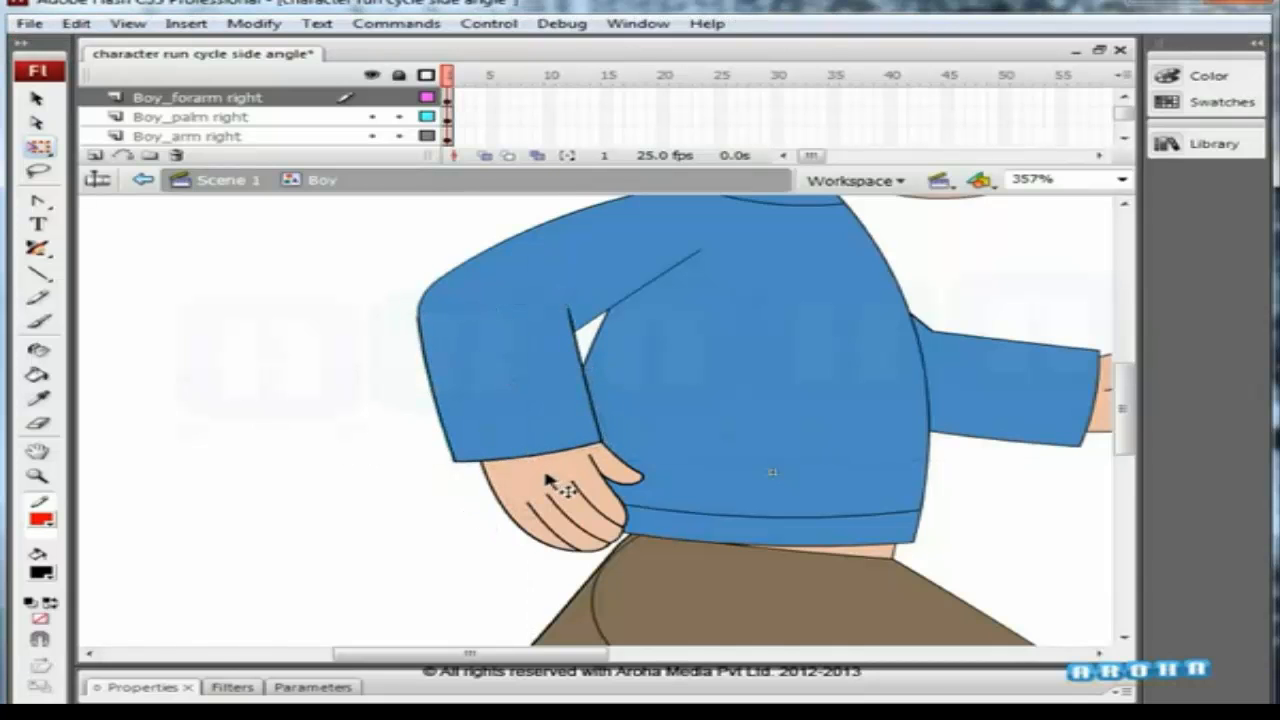
# Nudge the right palm slightly down and to the right beneath the sleeve cuff.
pyautogui.click(558, 478)
pyautogui.click(386, 486)
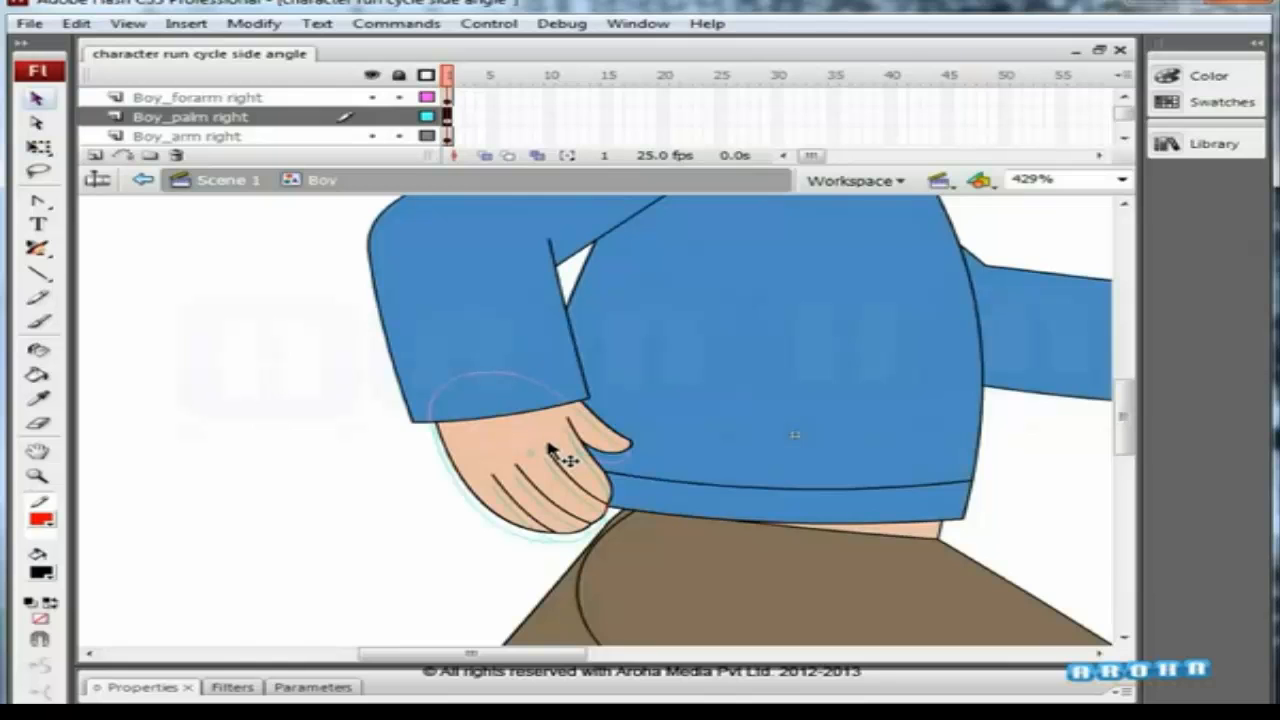
pyautogui.moveTo(551, 450); pyautogui.dragTo(563, 440)
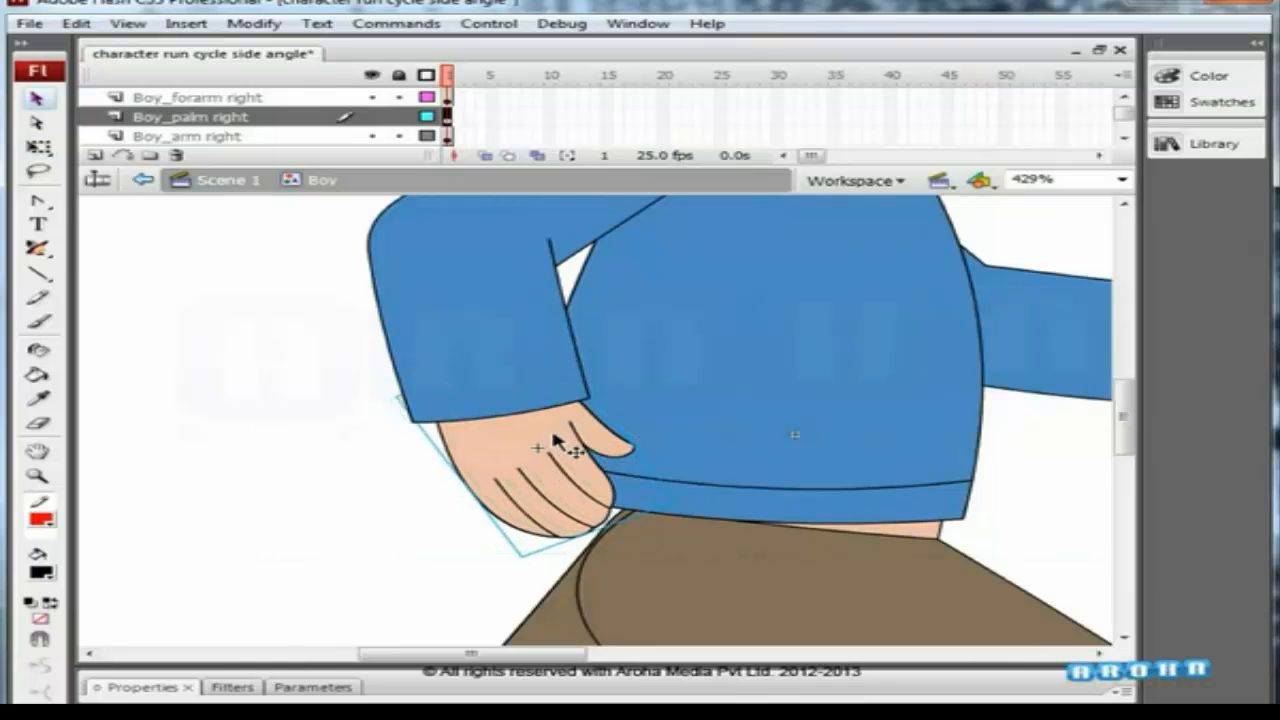
# Open the right palm symbol and the hand group inside it for editing.
pyautogui.doubleClick(568, 448)
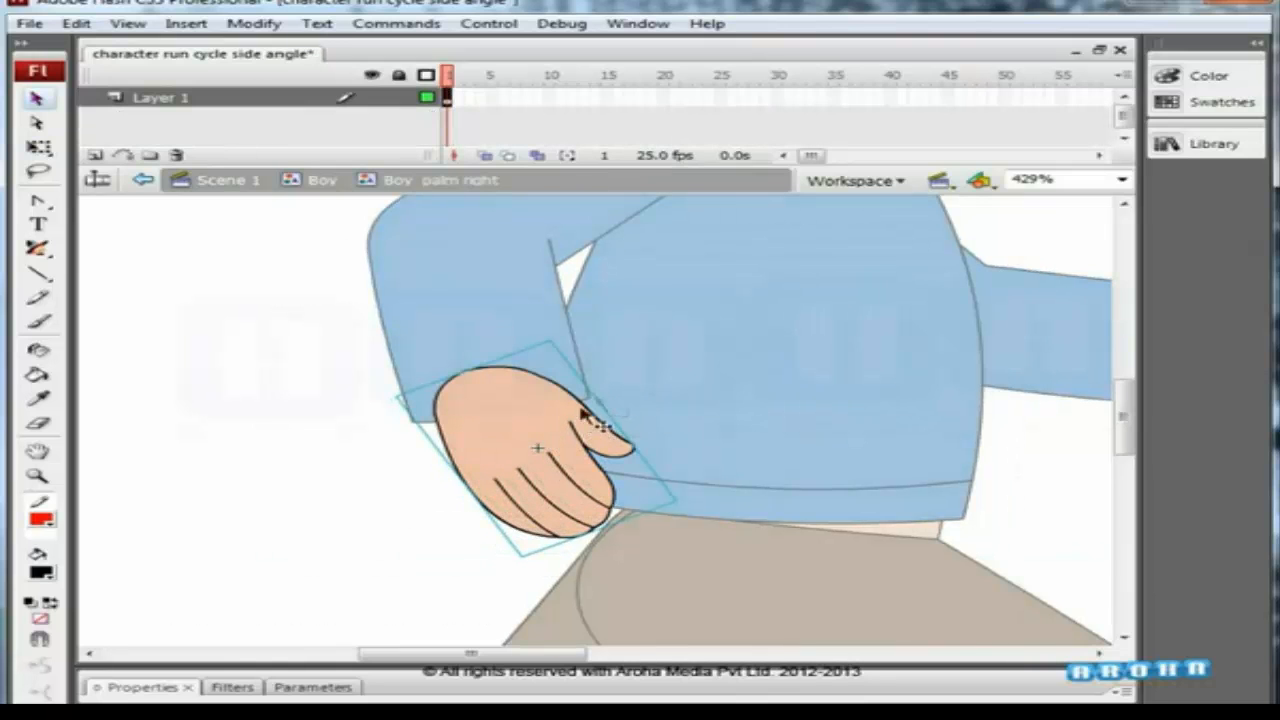
pyautogui.moveTo(572, 420)
pyautogui.mouseDown()
pyautogui.moveTo(543, 438)
pyautogui.moveTo(549, 424)
pyautogui.mouseUp()
pyautogui.hotkey('ctrl', 'z')
pyautogui.click(386, 491)
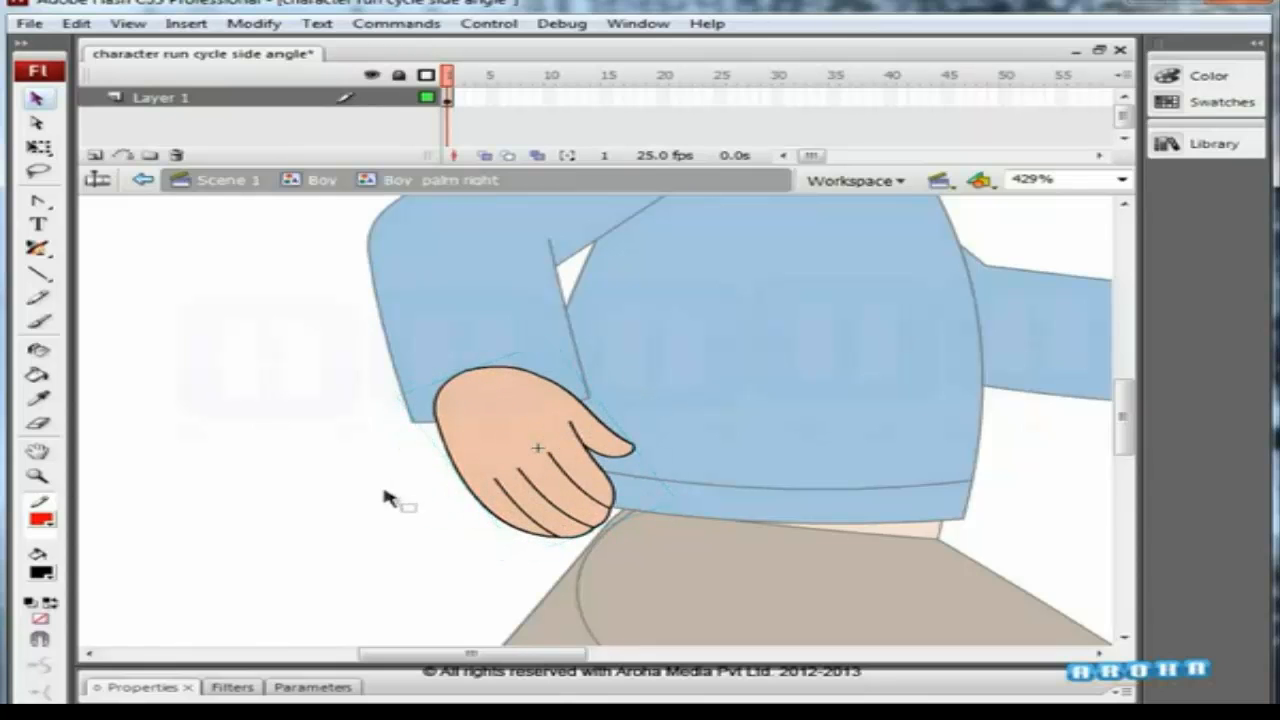
pyautogui.doubleClick(445, 452)
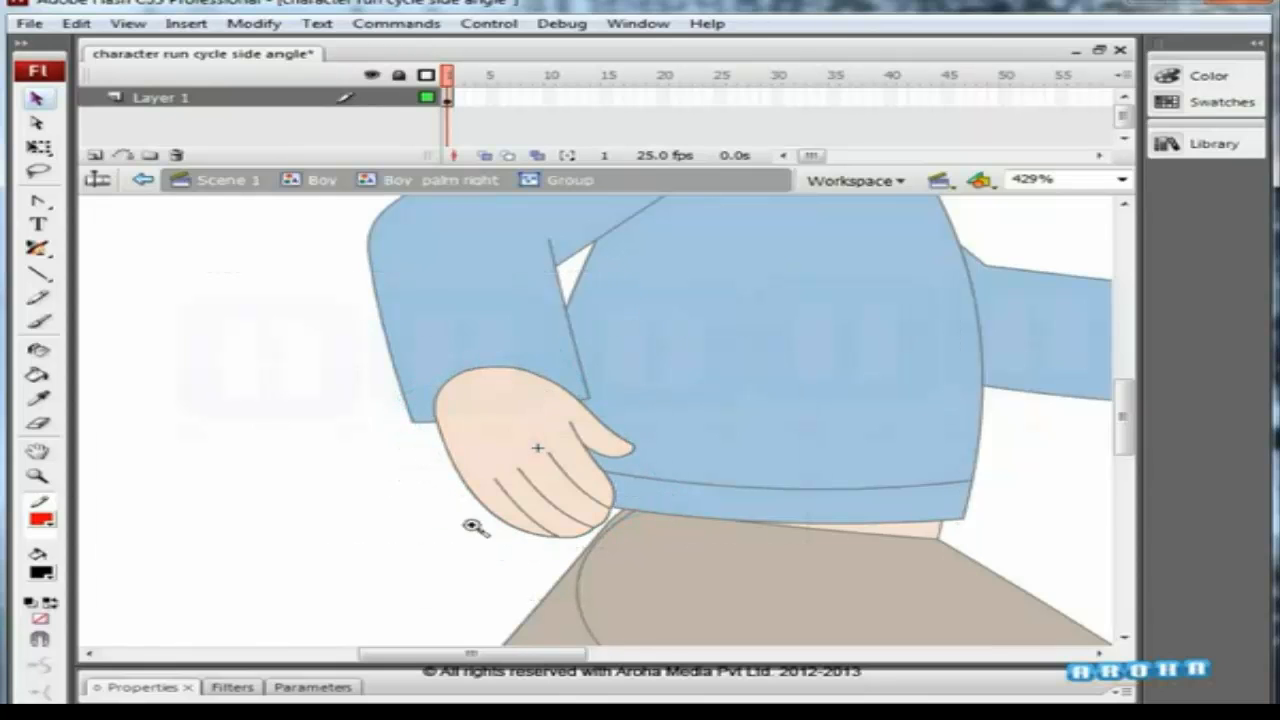
pyautogui.click(480, 473)
# Sketch a new shorter hand outline over the old palm with the Pencil tool, covering the thumb and the lower finger edge.
pyautogui.press('y')
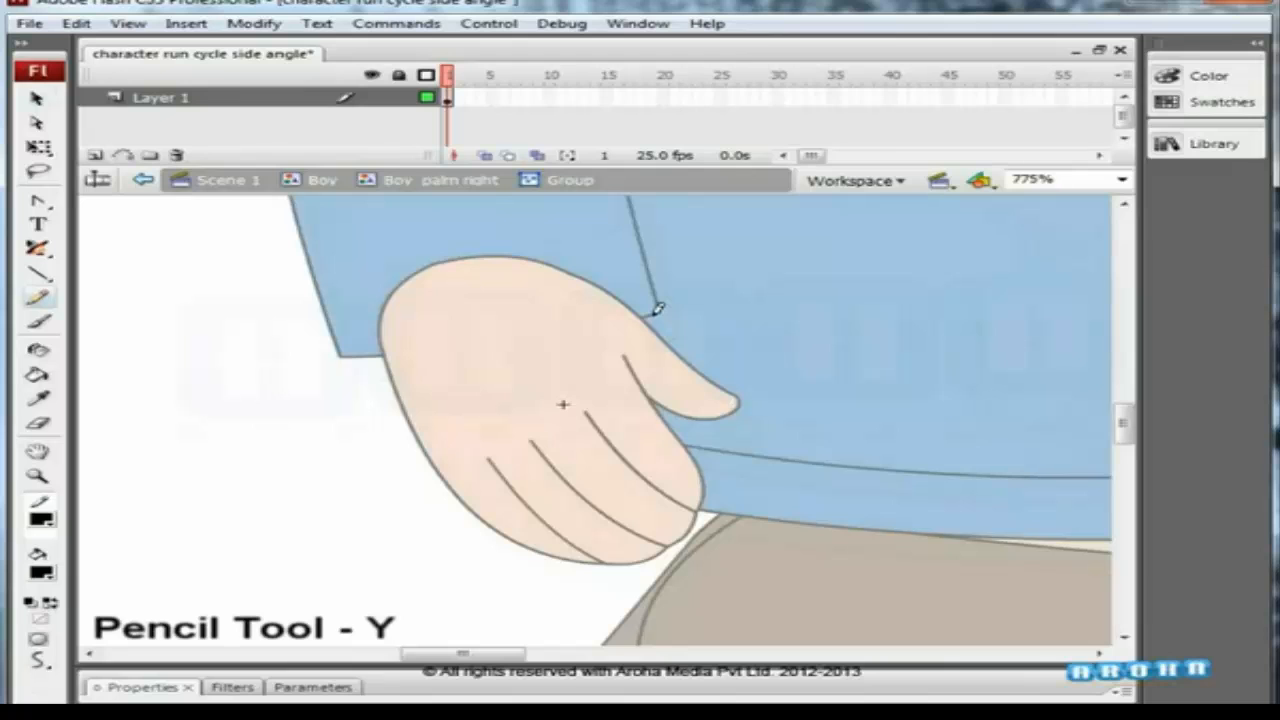
pyautogui.moveTo(610, 300)
pyautogui.mouseDown()
pyautogui.moveTo(723, 358)
pyautogui.moveTo(686, 422)
pyautogui.mouseUp()
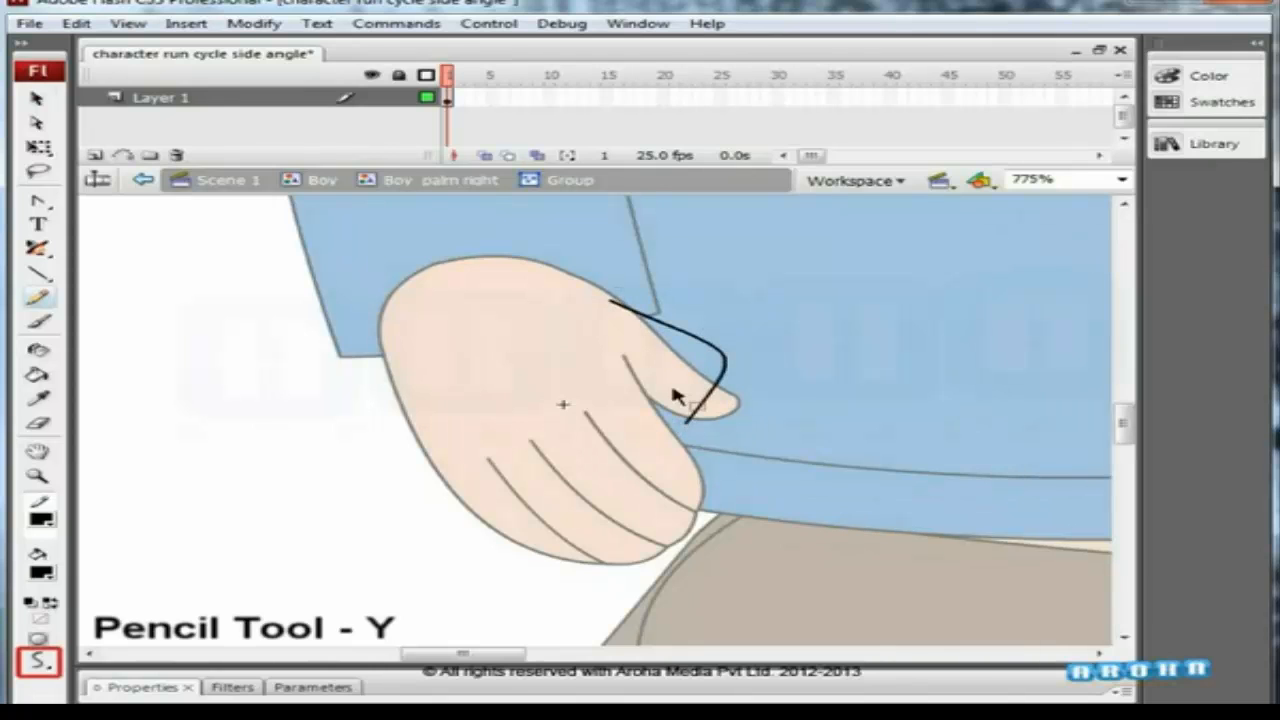
pyautogui.moveTo(403, 368)
pyautogui.mouseDown()
pyautogui.moveTo(429, 476)
pyautogui.moveTo(716, 420)
pyautogui.mouseUp()
# Join the thumb line to the finger outline with a short curved stroke and shorten the thumb line's overhanging end.
pyautogui.moveTo(420, 458); pyautogui.dragTo(488, 497)
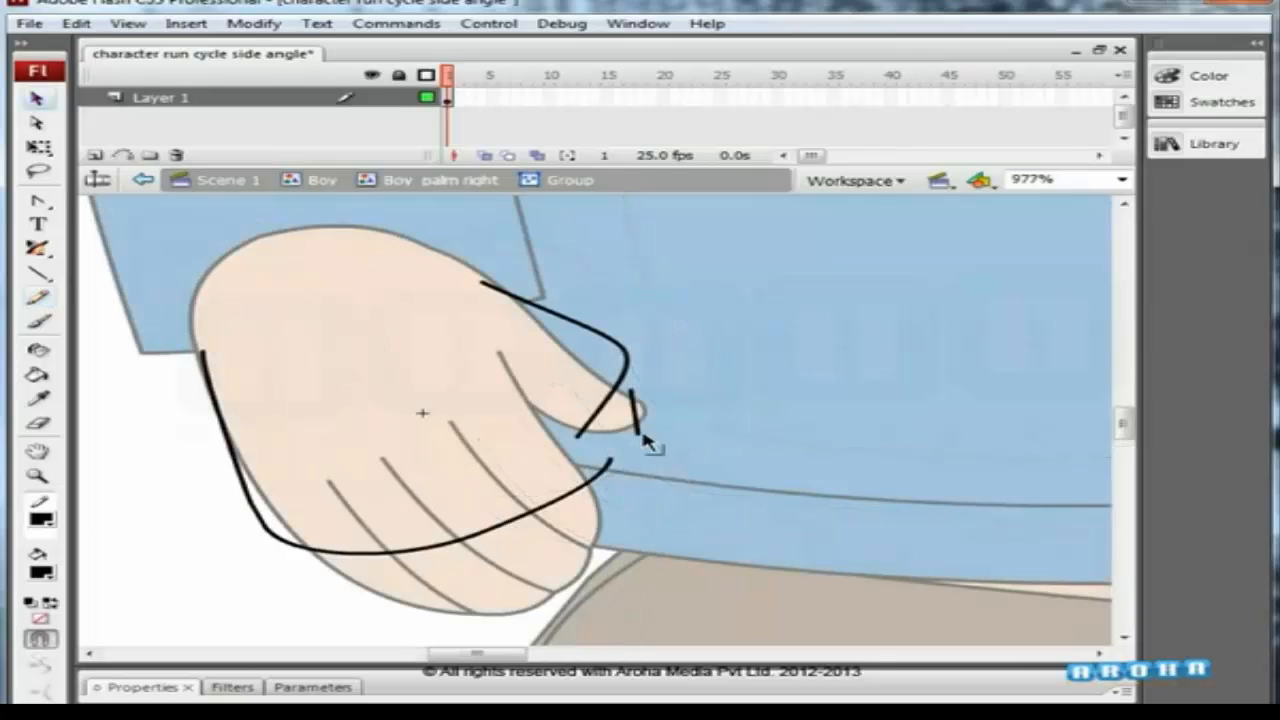
pyautogui.moveTo(651, 440)
pyautogui.mouseDown()
pyautogui.moveTo(620, 423)
pyautogui.moveTo(633, 396)
pyautogui.moveTo(605, 408)
pyautogui.mouseUp()
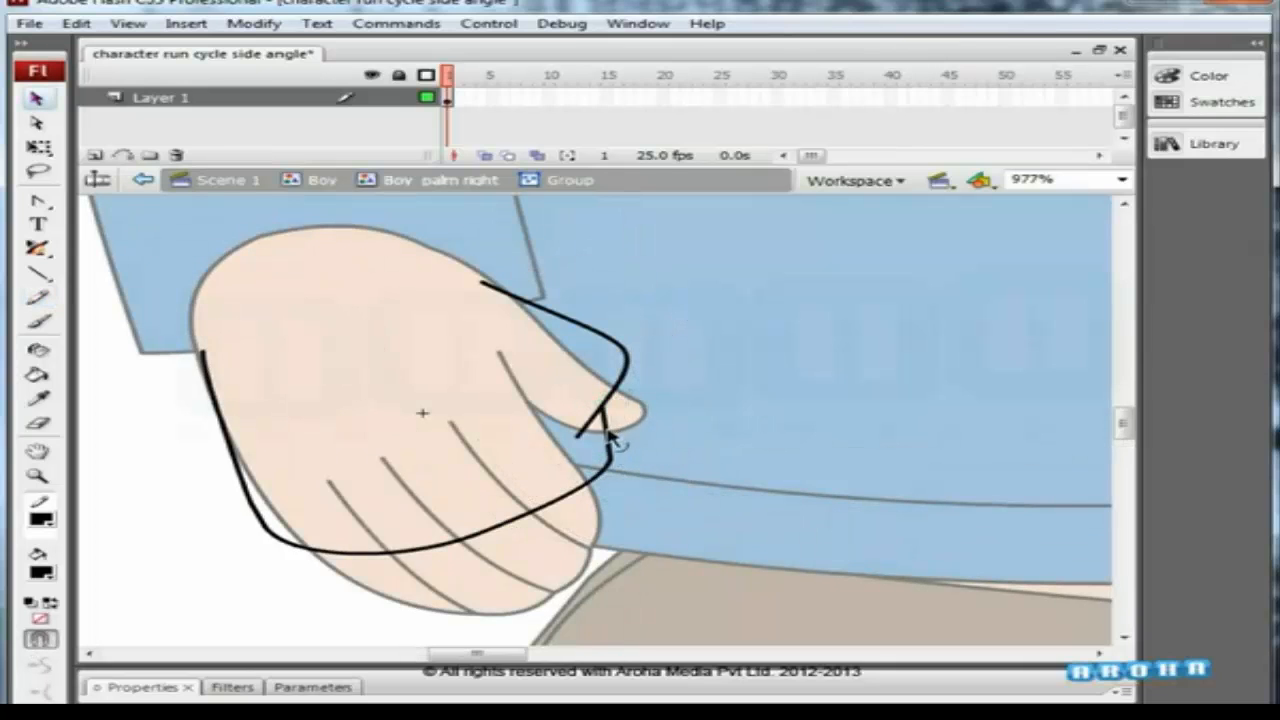
pyautogui.hotkey('ctrl', '=')
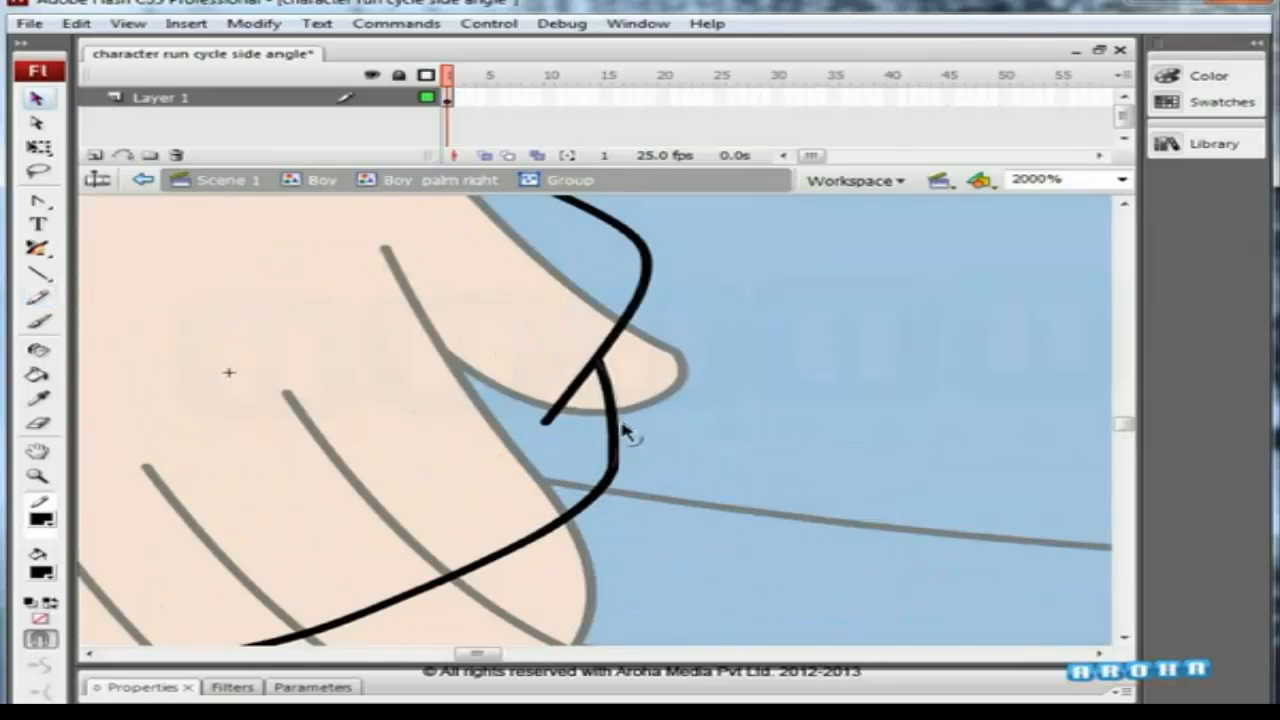
pyautogui.hotkey('ctrl', '-')
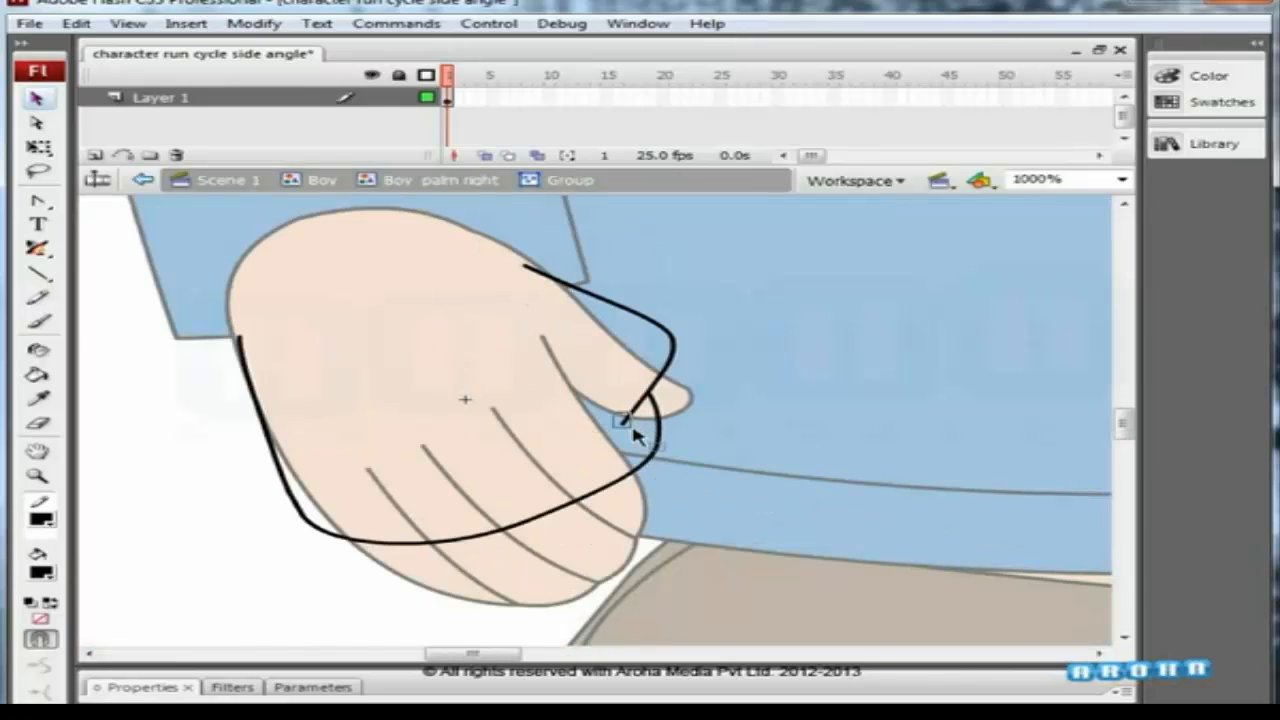
pyautogui.moveTo(618, 432); pyautogui.dragTo(604, 403)
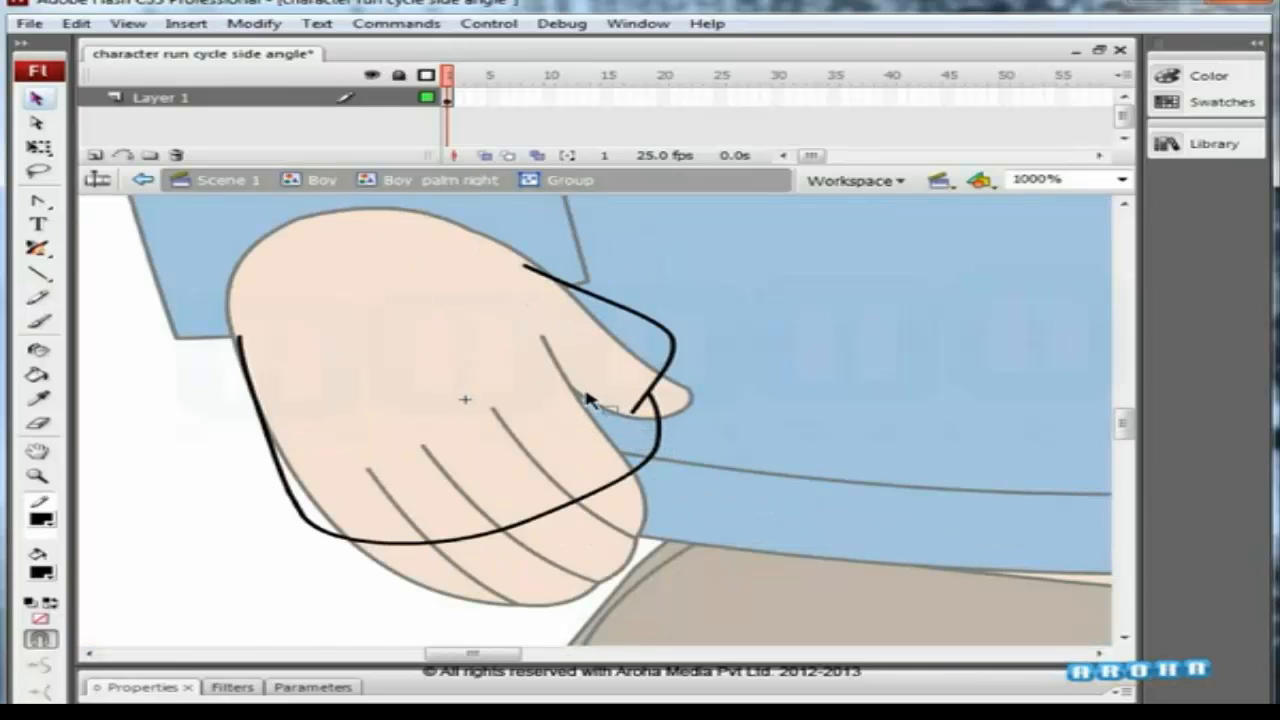
# Draw the thumb's inner edge with the Pencil tool from the palm down to the thumb tip.
pyautogui.press('y')
pyautogui.moveTo(555, 344); pyautogui.dragTo(632, 412)
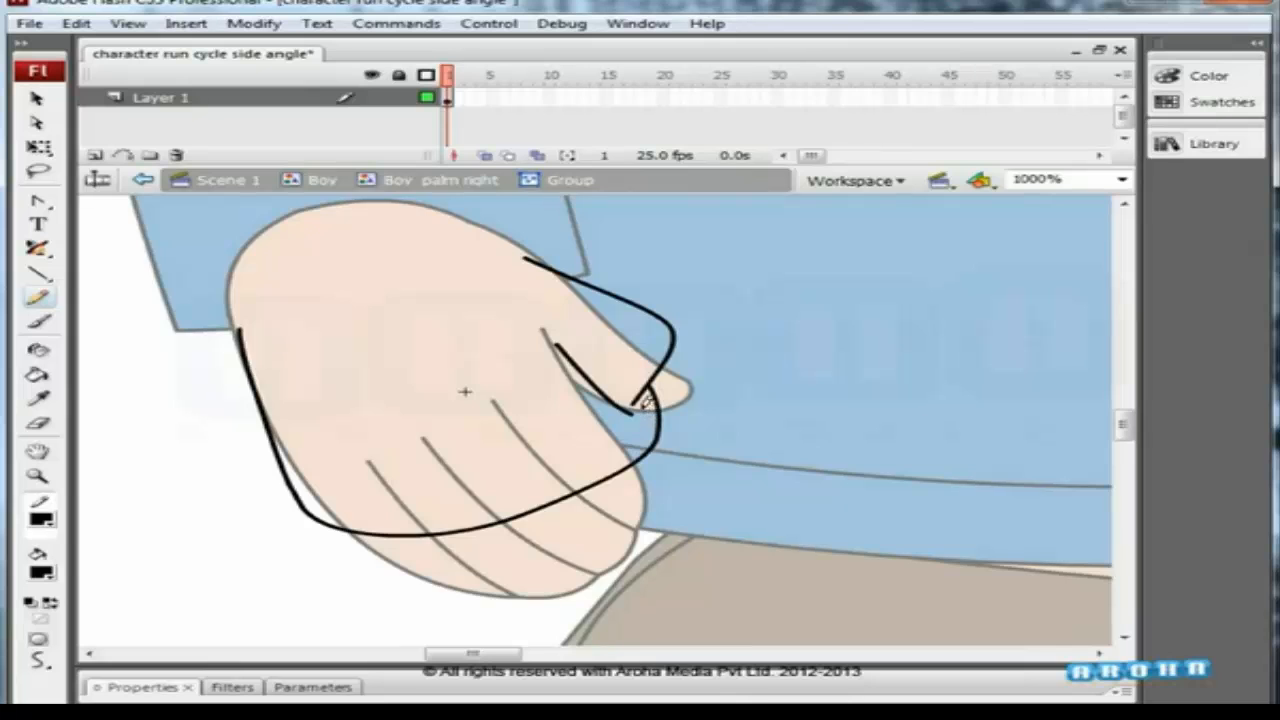
pyautogui.press('v')
pyautogui.hotkey('ctrl', '=')
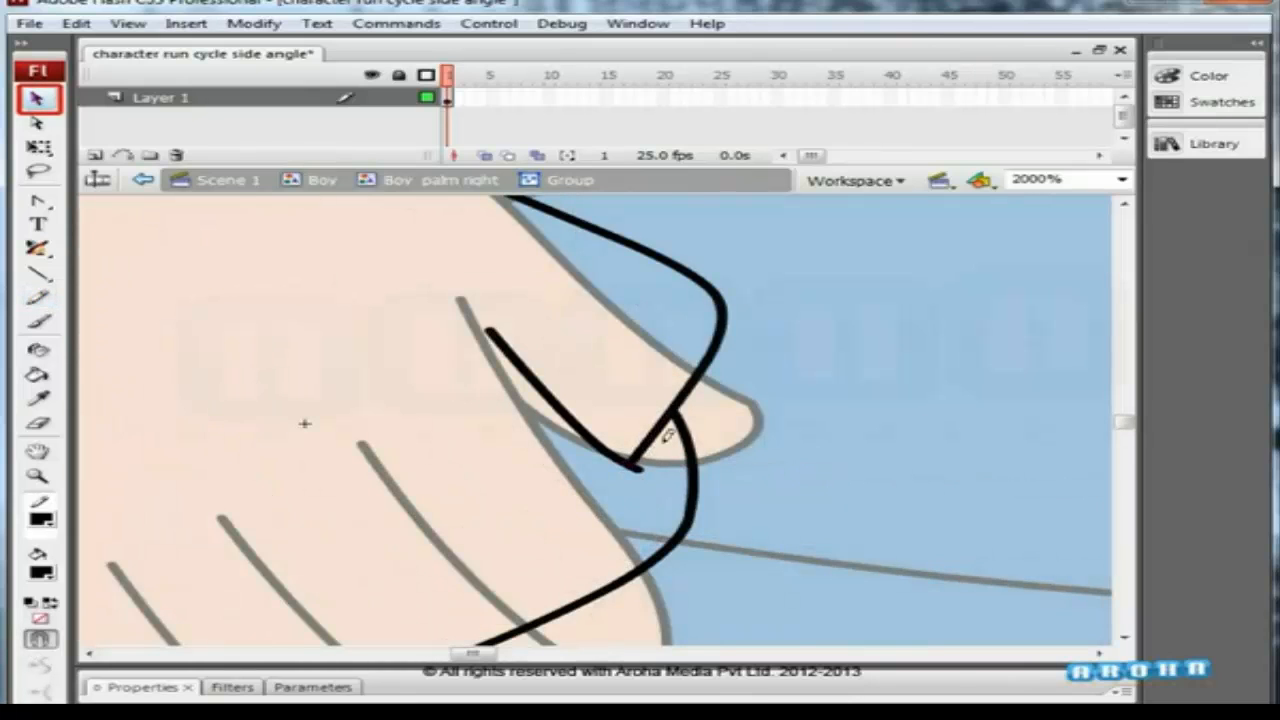
pyautogui.press('y')
pyautogui.hotkey('ctrl', '-')
# Draw three curved finger-separation lines from inside the palm to the lower hand outline.
pyautogui.moveTo(528, 404); pyautogui.dragTo(700, 471)
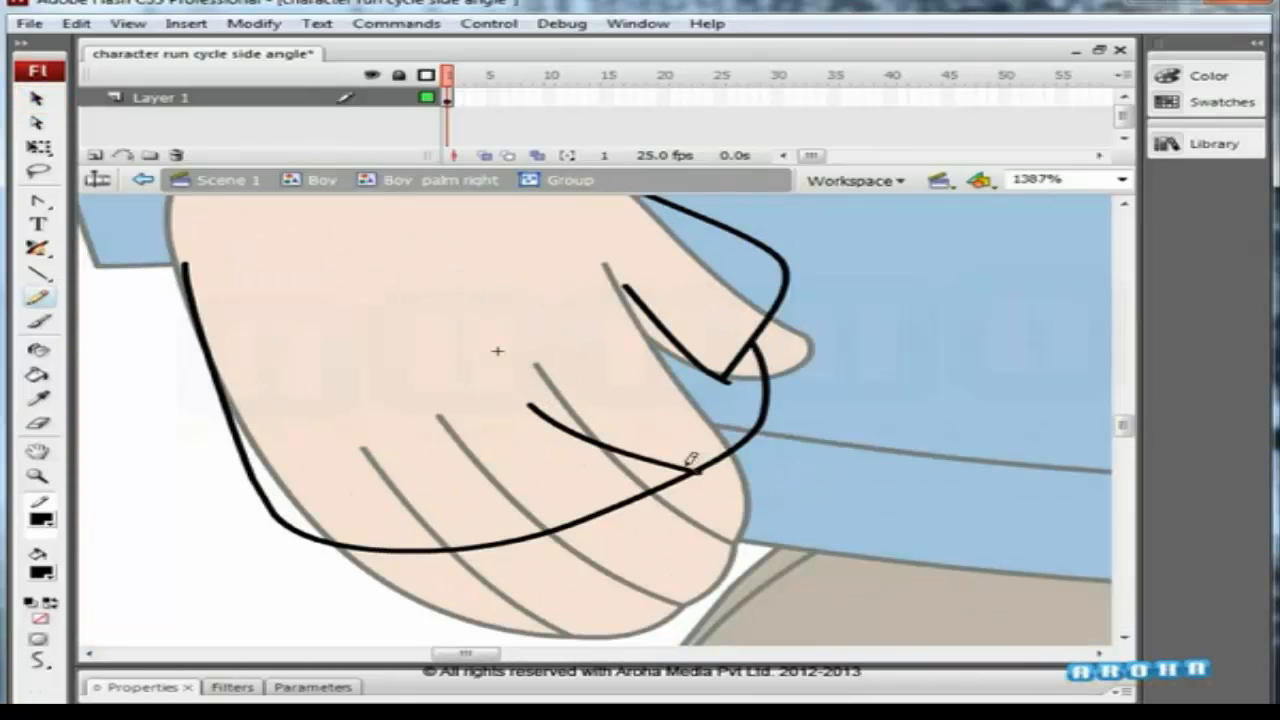
pyautogui.moveTo(428, 450); pyautogui.dragTo(602, 530)
pyautogui.moveTo(340, 483); pyautogui.dragTo(500, 557)
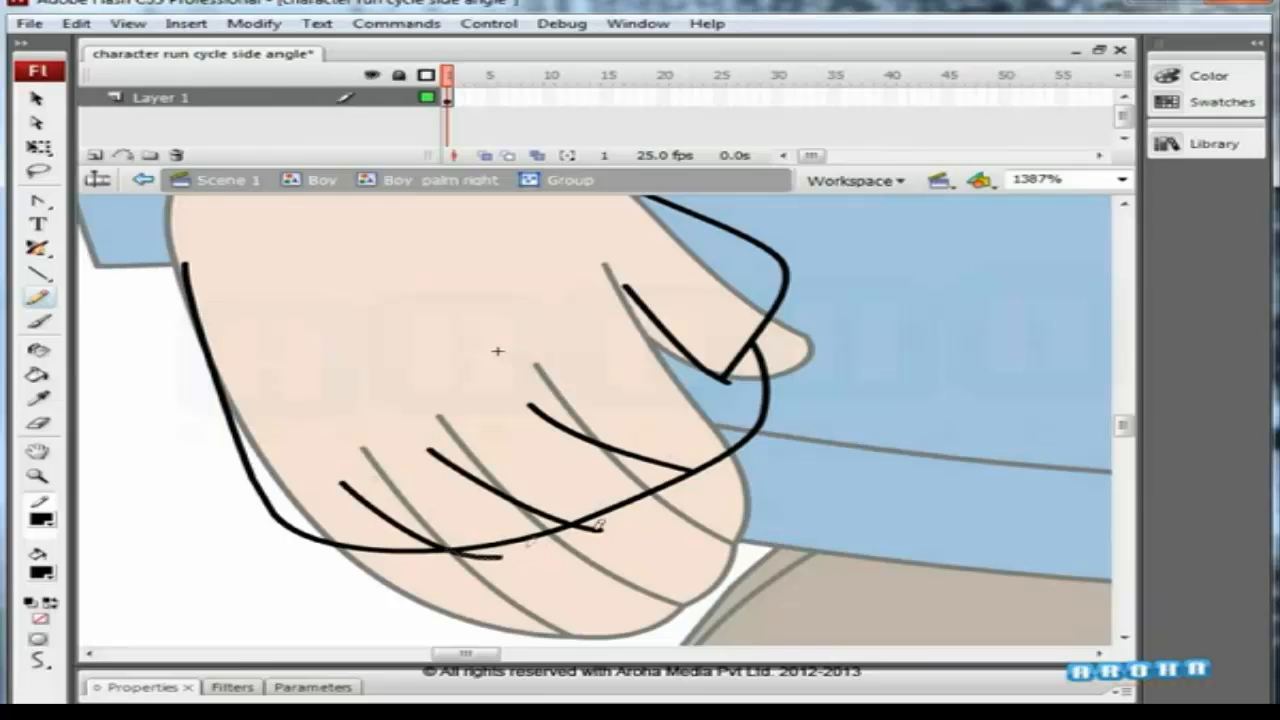
pyautogui.hotkey('ctrl', '-')
pyautogui.press('v')
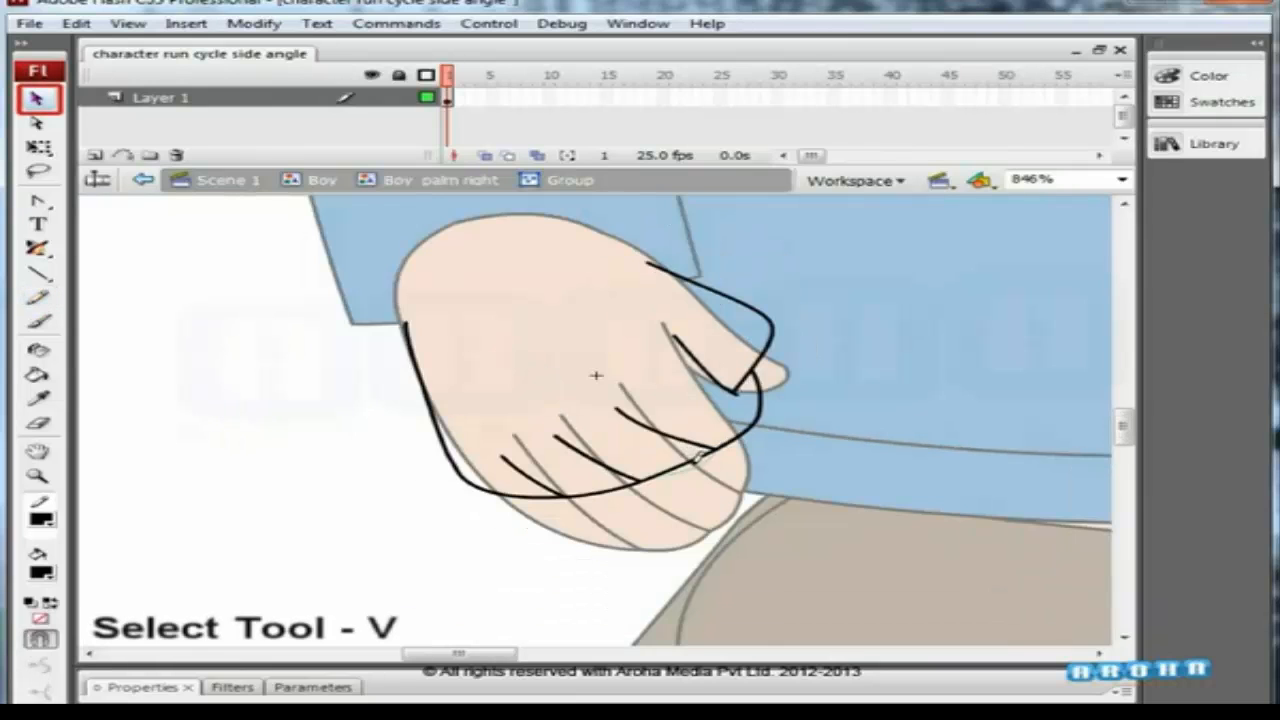
# Bend the lower hand outline into rounded fingertips between the separation lines and tidy the joints where the lines meet it.
pyautogui.scroll(3, 619, 508)
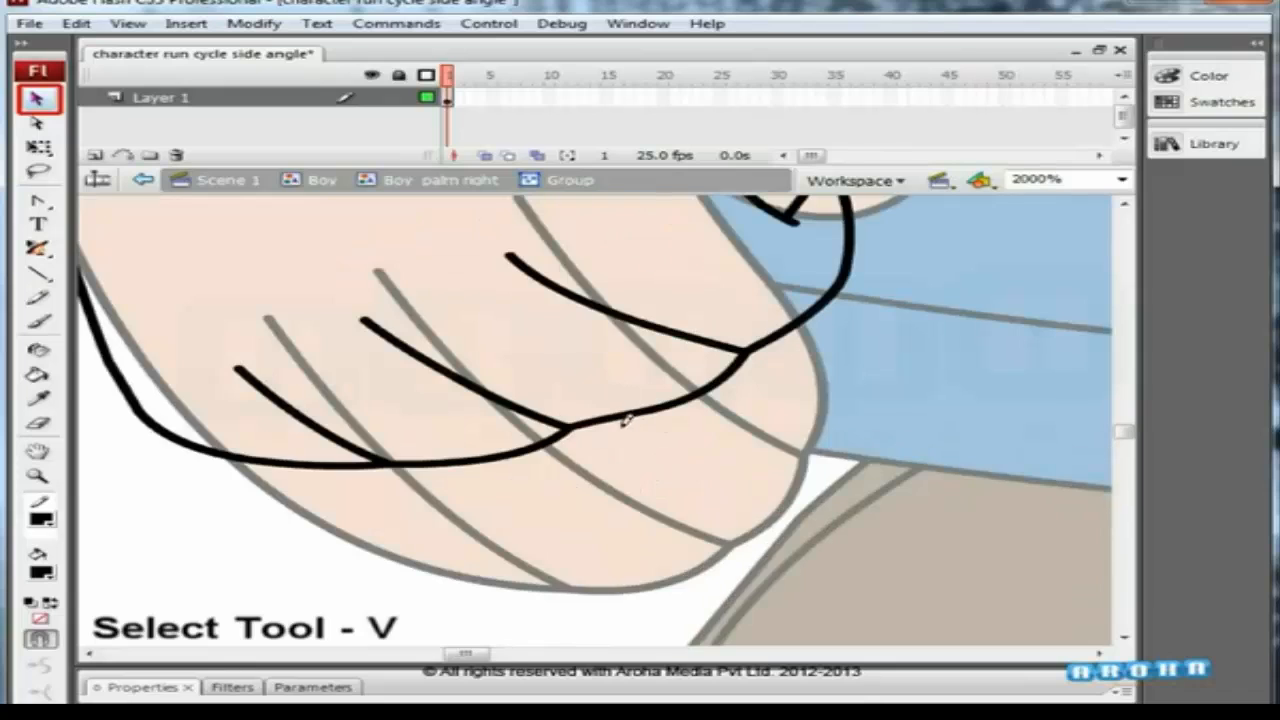
pyautogui.click(636, 413)
pyautogui.click(44, 690)
pyautogui.click(749, 394)
pyautogui.moveTo(705, 401); pyautogui.dragTo(744, 351)
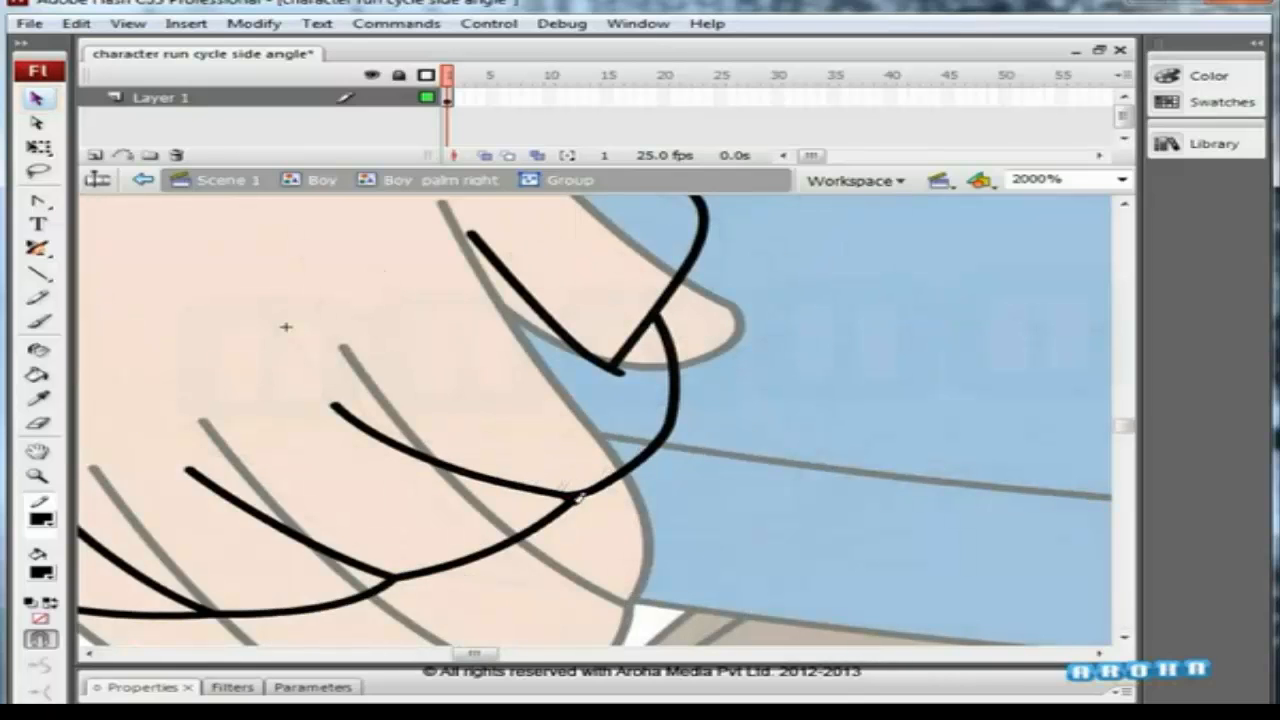
pyautogui.moveTo(579, 496)
pyautogui.mouseDown()
pyautogui.moveTo(564, 505)
pyautogui.moveTo(569, 494)
pyautogui.mouseUp()
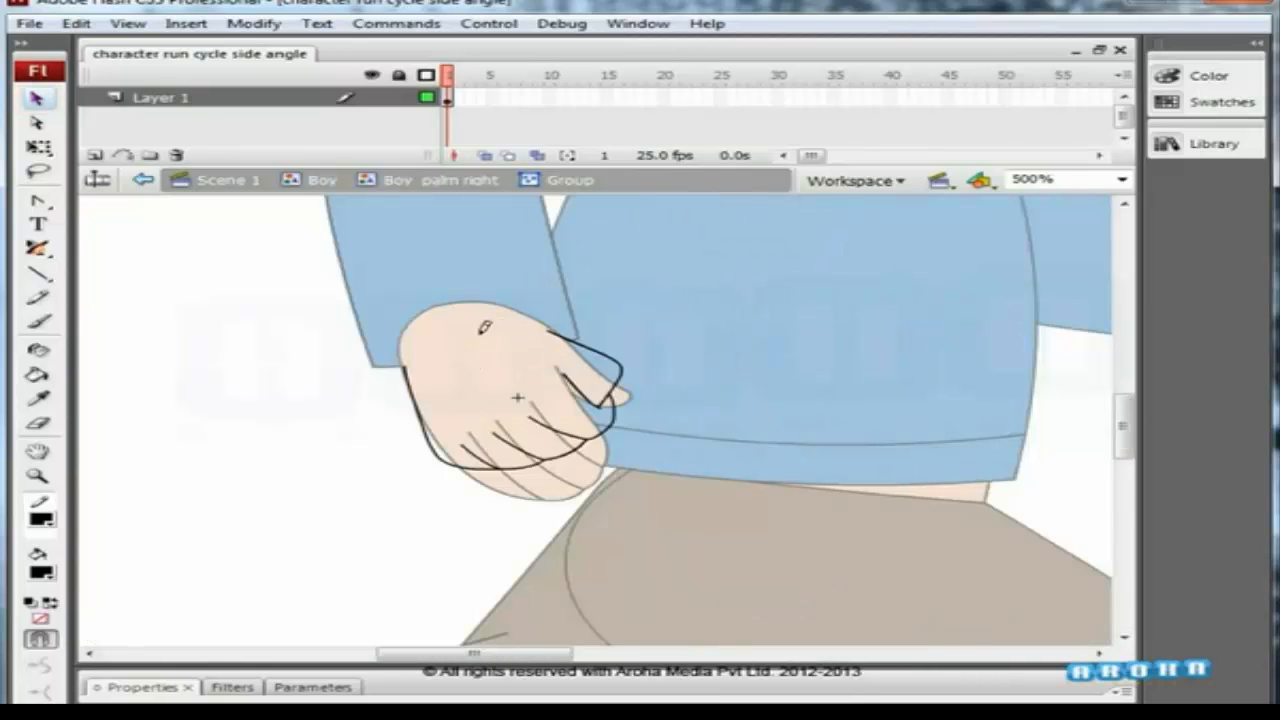
# Close the wrist side of the new hand outline with a line bent into a rounded arc.
pyautogui.press('n')
pyautogui.moveTo(485, 342)
pyautogui.mouseDown()
pyautogui.moveTo(405, 366)
pyautogui.moveTo(548, 331)
pyautogui.mouseUp()
pyautogui.press('v')
pyautogui.moveTo(474, 348); pyautogui.dragTo(412, 337)
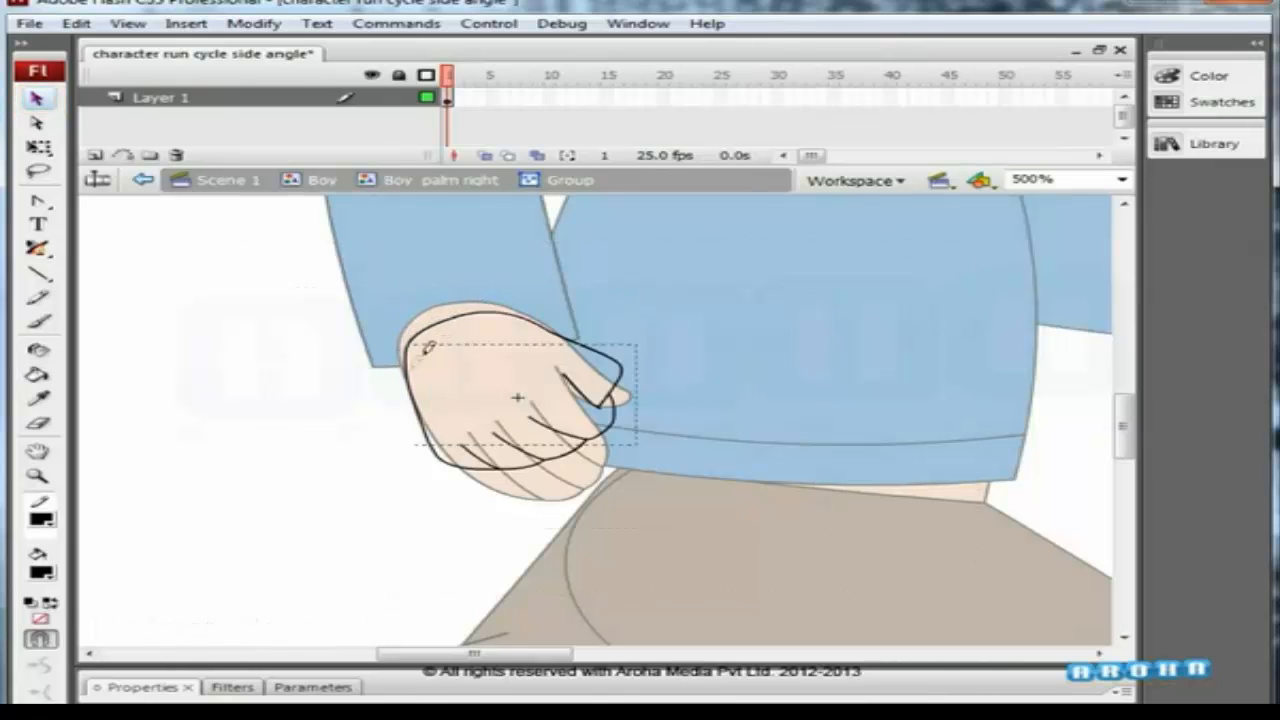
# Leave the drawing group and move the old right hand aside onto the shirt, clear of the new outline.
pyautogui.doubleClick(426, 350)
pyautogui.click(603, 347)
pyautogui.moveTo(584, 342); pyautogui.dragTo(558, 355)
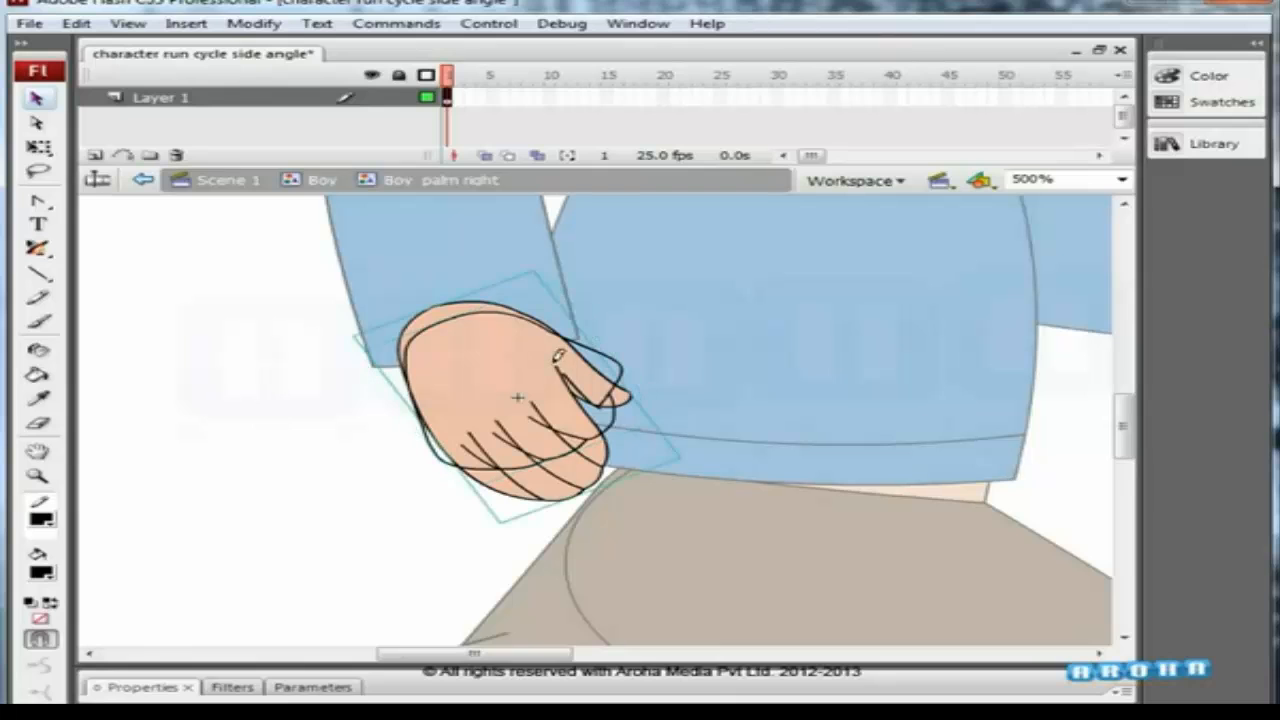
pyautogui.hotkey('ctrl', '-')
pyautogui.moveTo(545, 398); pyautogui.dragTo(682, 333)
pyautogui.moveTo(718, 281); pyautogui.dragTo(437, 505)
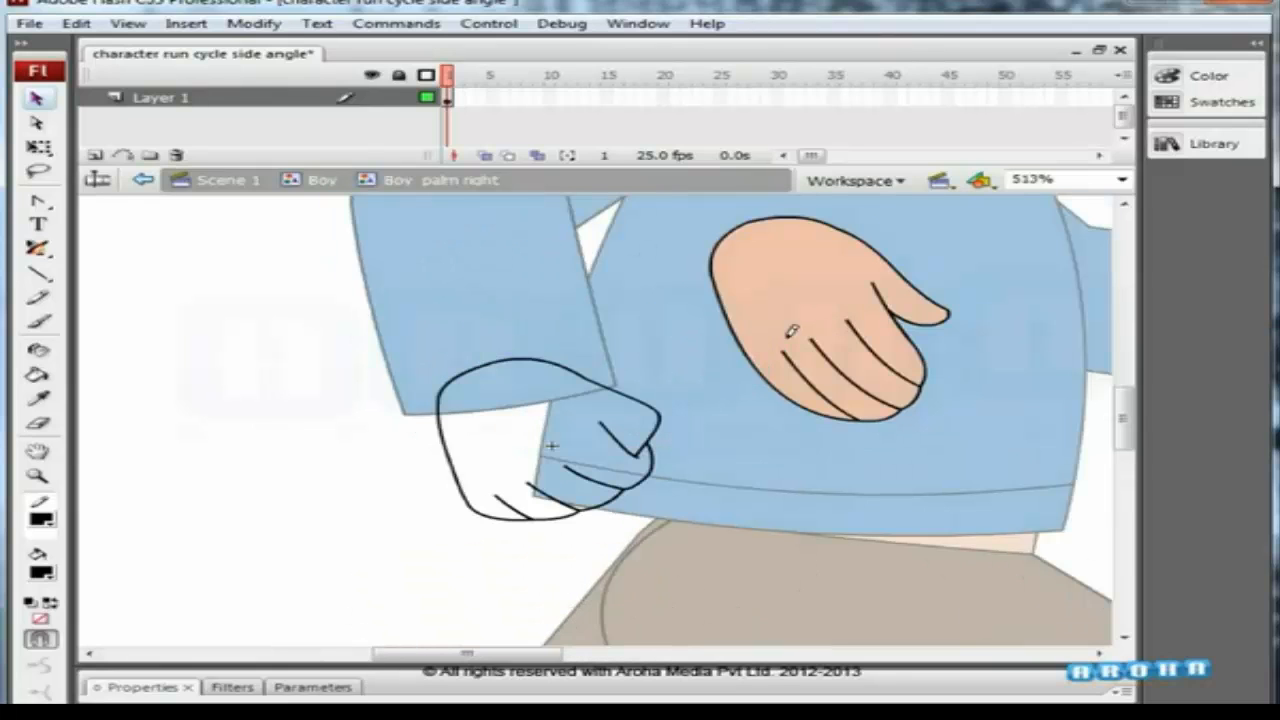
# Sample the old hand's skin colour with the Eyedropper and fill the new right hand with it.
pyautogui.click(788, 334)
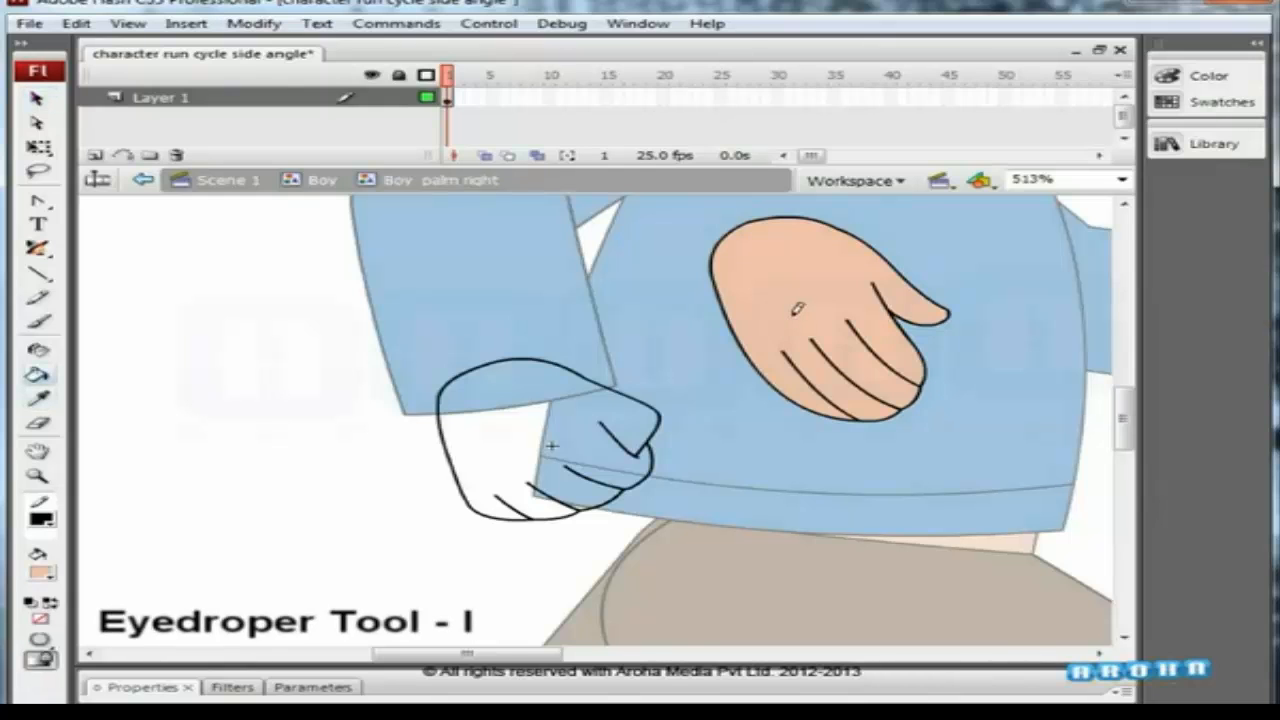
pyautogui.click(552, 446)
pyautogui.press('v')
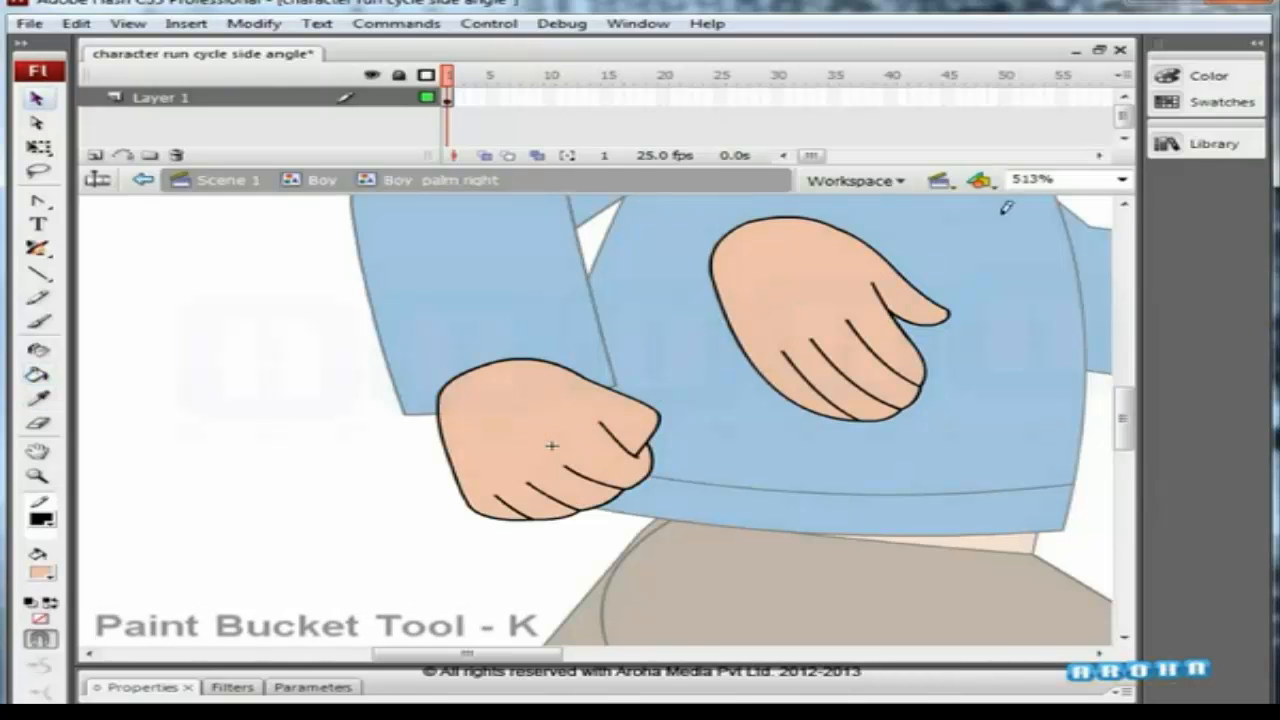
# Delete the old right hand drawing and save the file.
pyautogui.scroll(1, 1010, 218)
pyautogui.moveTo(1013, 221); pyautogui.dragTo(688, 507)
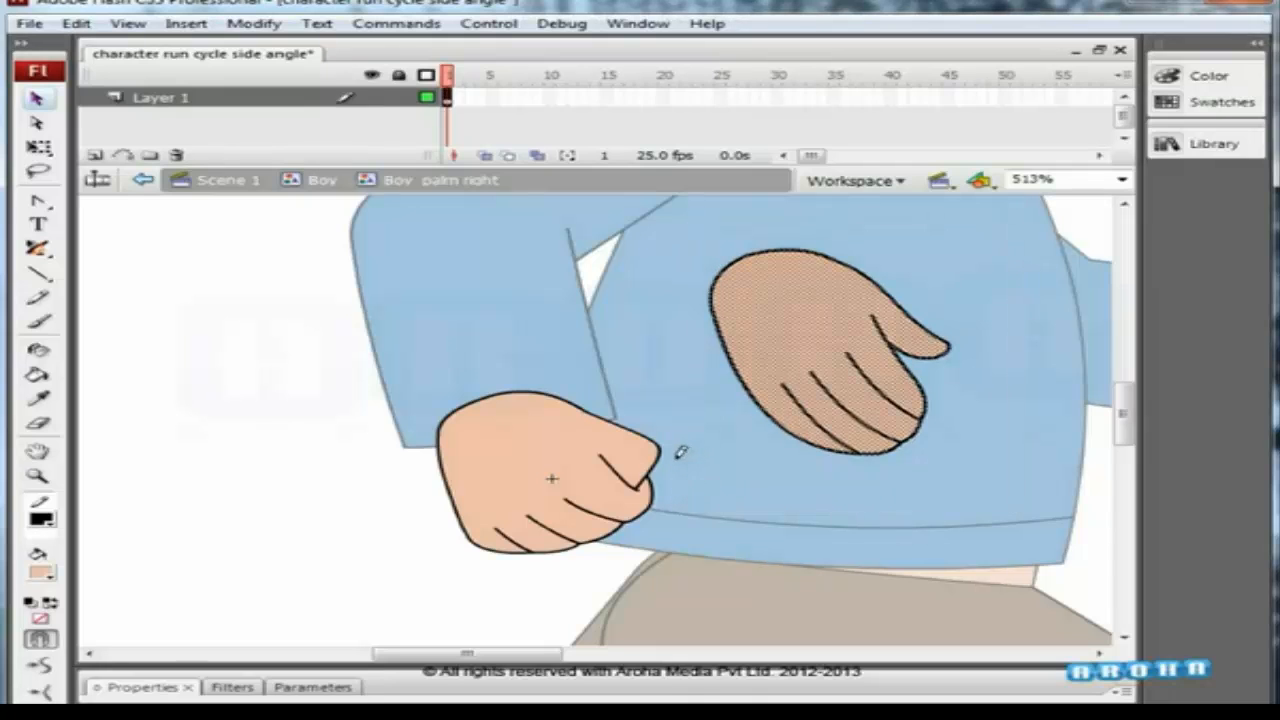
pyautogui.press('Delete')
pyautogui.press('s')
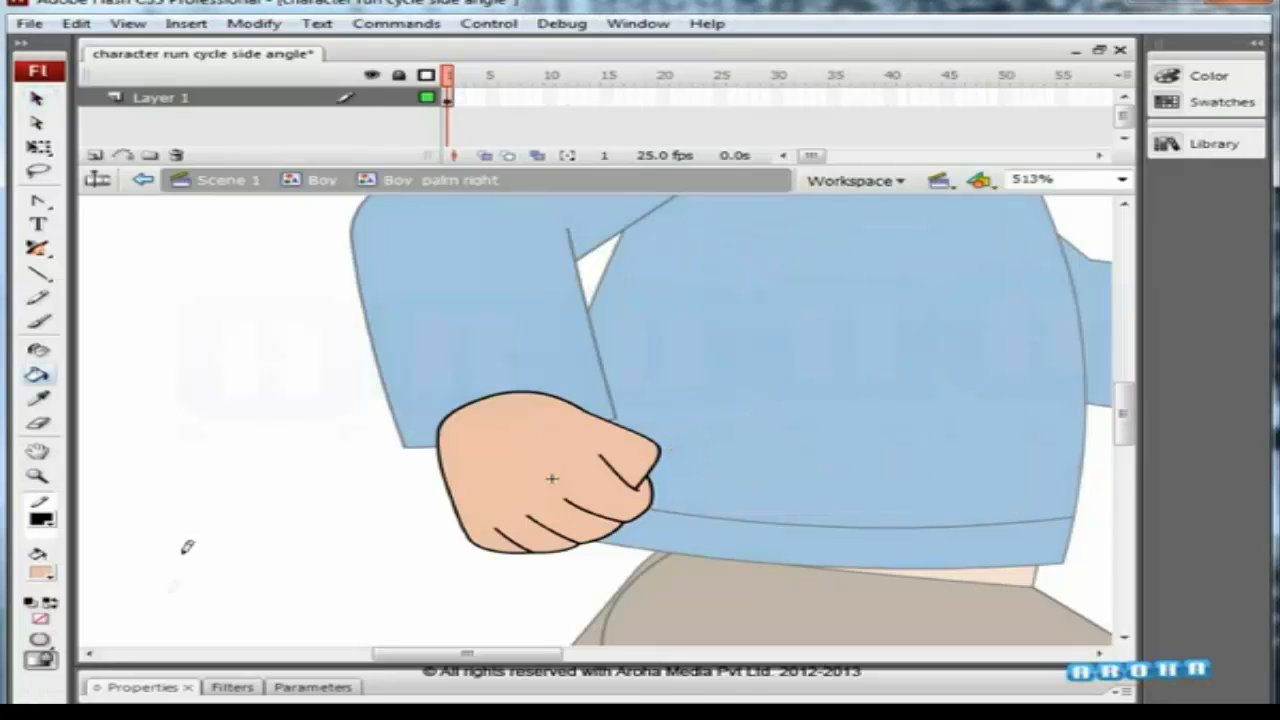
pyautogui.click(40, 636)
pyautogui.click(160, 666)
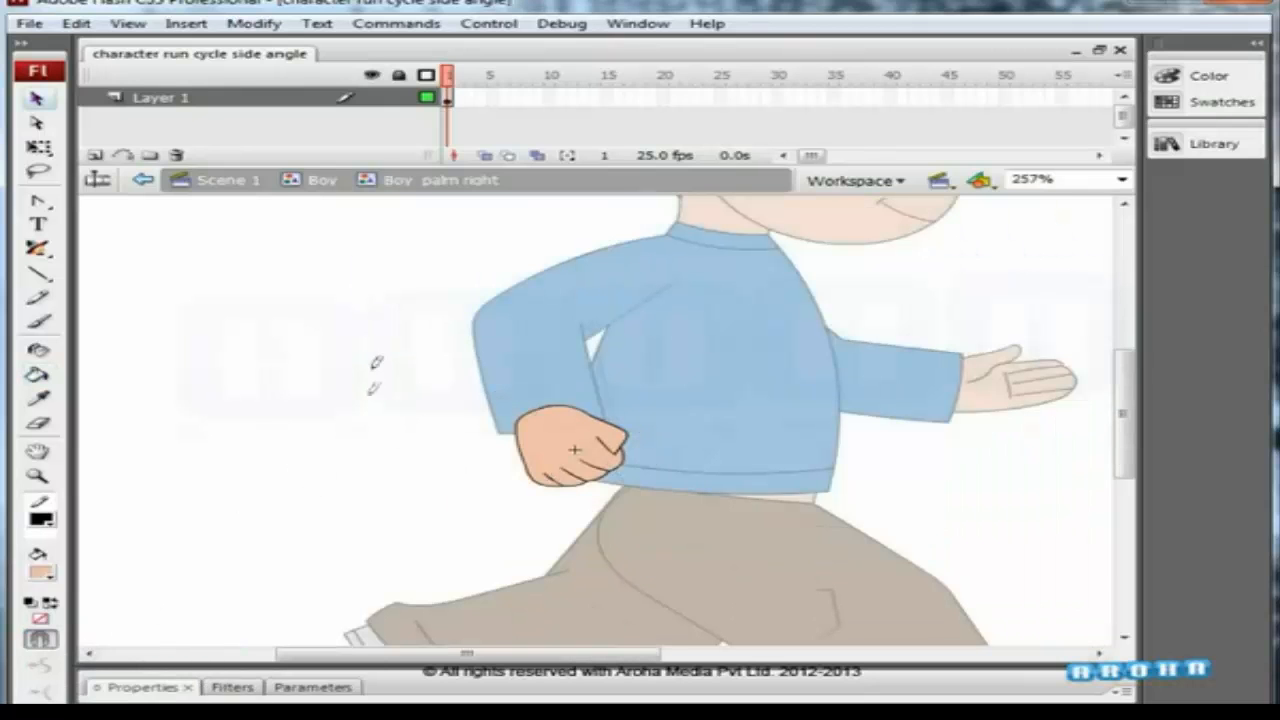
# Open the left palm symbol for editing and start an empty group over the existing open hand.
pyautogui.doubleClick(857, 325)
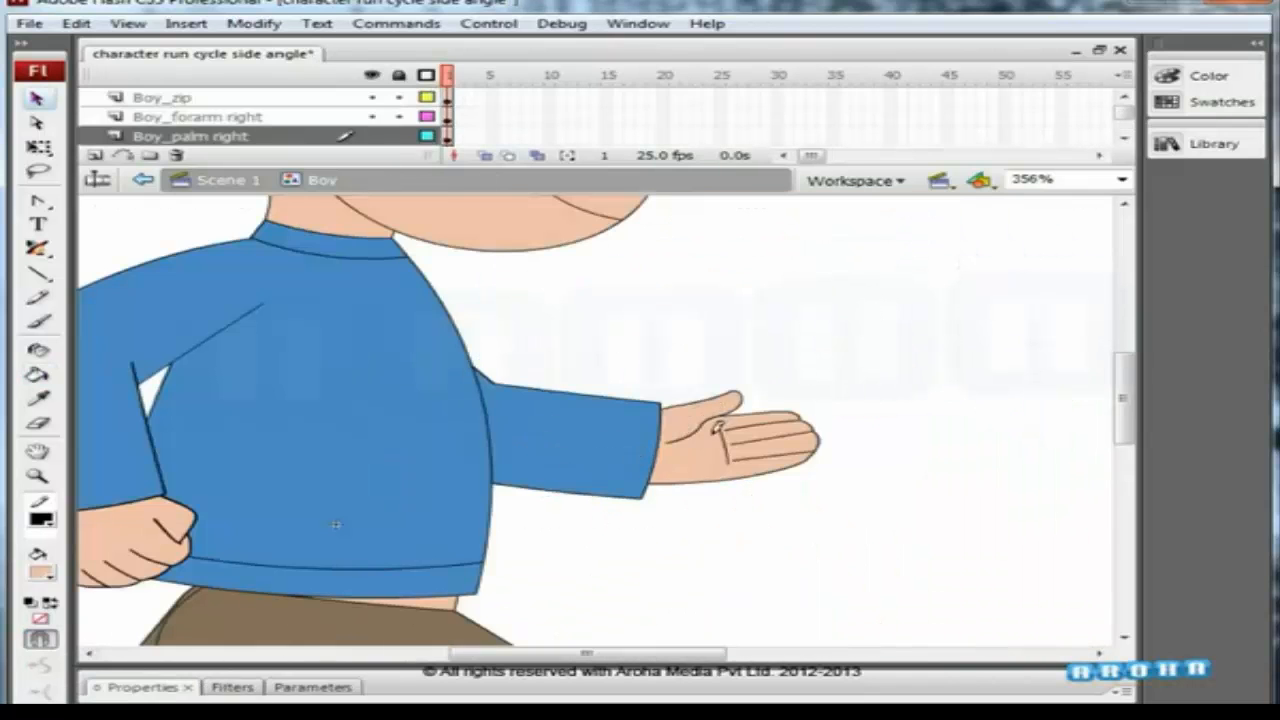
pyautogui.click(785, 392)
pyautogui.doubleClick(785, 392)
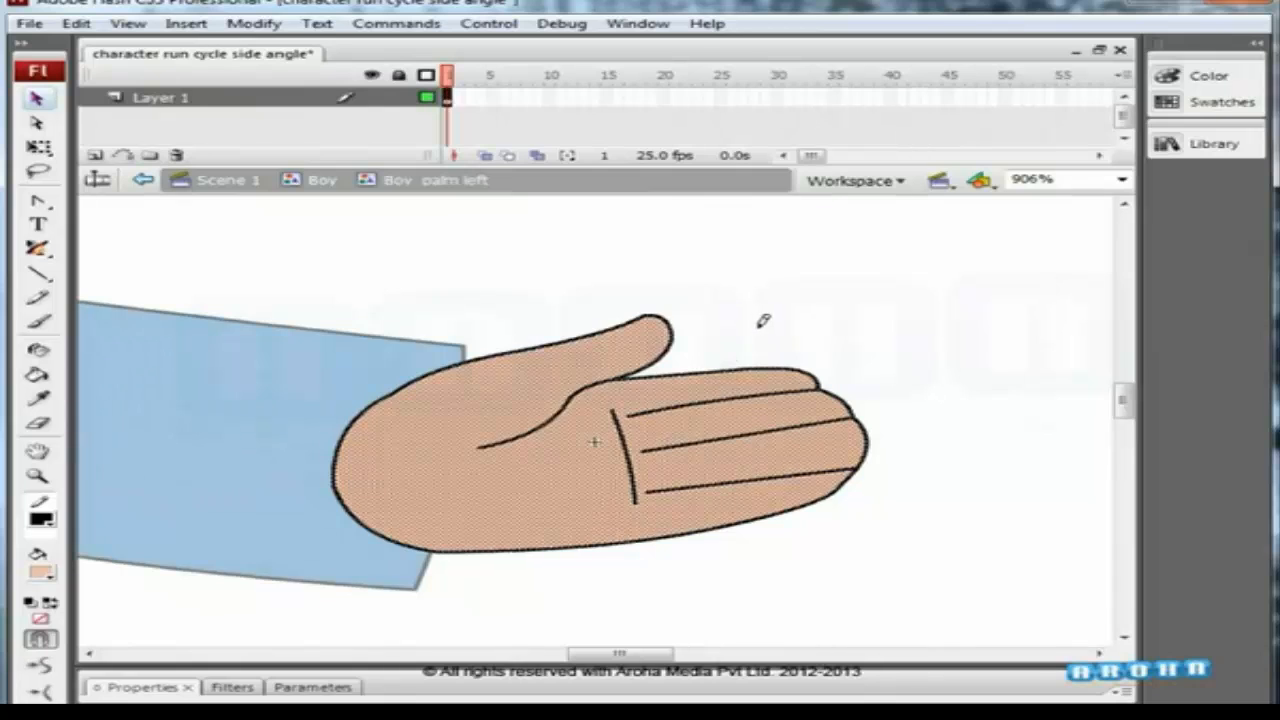
pyautogui.press('y')
pyautogui.hotkey('ctrl', 'g')
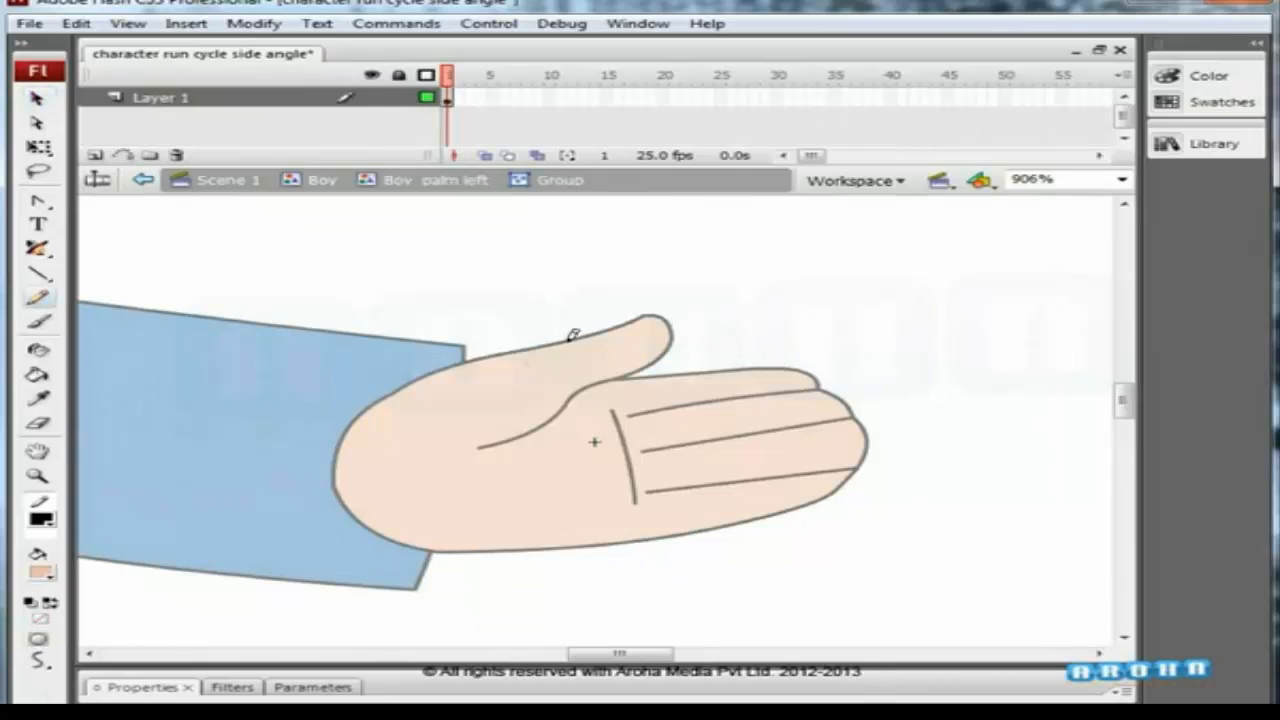
# Draw the folded thumb's outline and the curled index finger with its crease using the Pencil tool.
pyautogui.moveTo(445, 373)
pyautogui.mouseDown()
pyautogui.moveTo(614, 323)
pyautogui.moveTo(670, 398)
pyautogui.mouseUp()
pyautogui.moveTo(583, 385)
pyautogui.mouseDown()
pyautogui.moveTo(672, 430)
pyautogui.moveTo(624, 449)
pyautogui.moveTo(631, 438)
pyautogui.mouseUp()
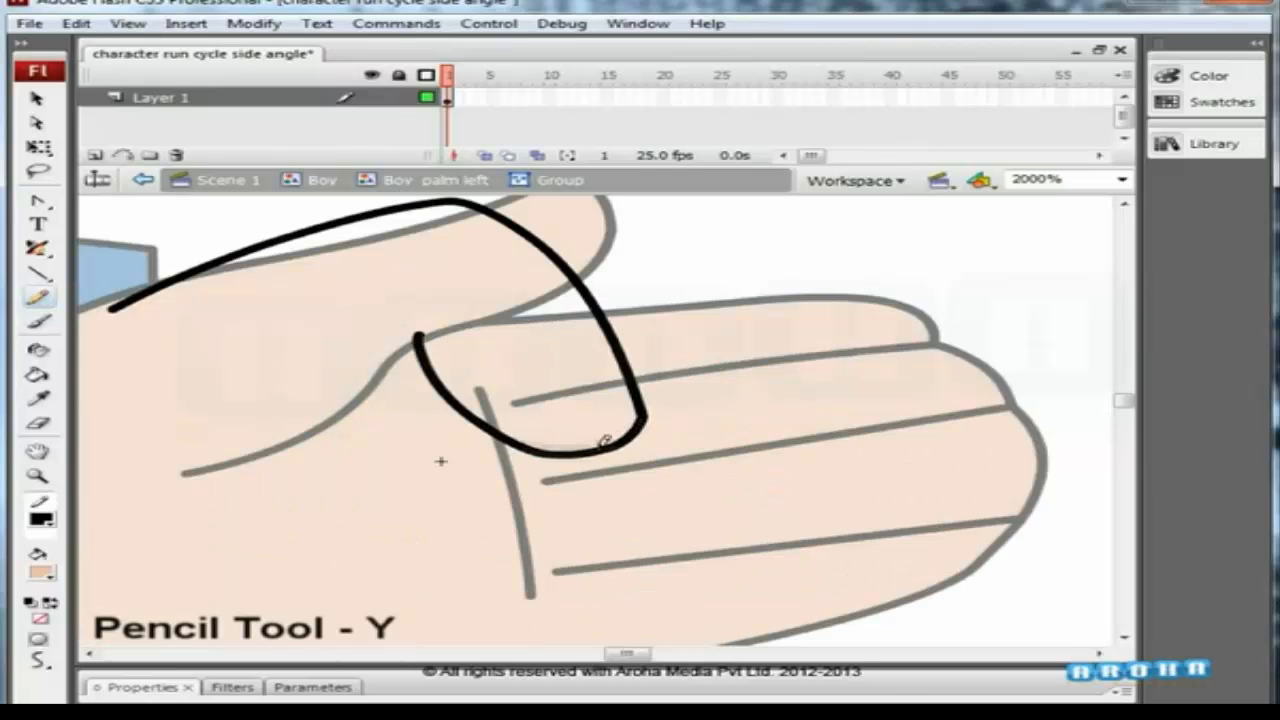
pyautogui.hotkey('ctrl', '-')
pyautogui.moveTo(585, 345)
pyautogui.mouseDown()
pyautogui.moveTo(534, 276)
pyautogui.moveTo(639, 312)
pyautogui.mouseUp()
pyautogui.moveTo(533, 281)
pyautogui.mouseDown()
pyautogui.moveTo(631, 295)
pyautogui.moveTo(586, 347)
pyautogui.mouseUp()
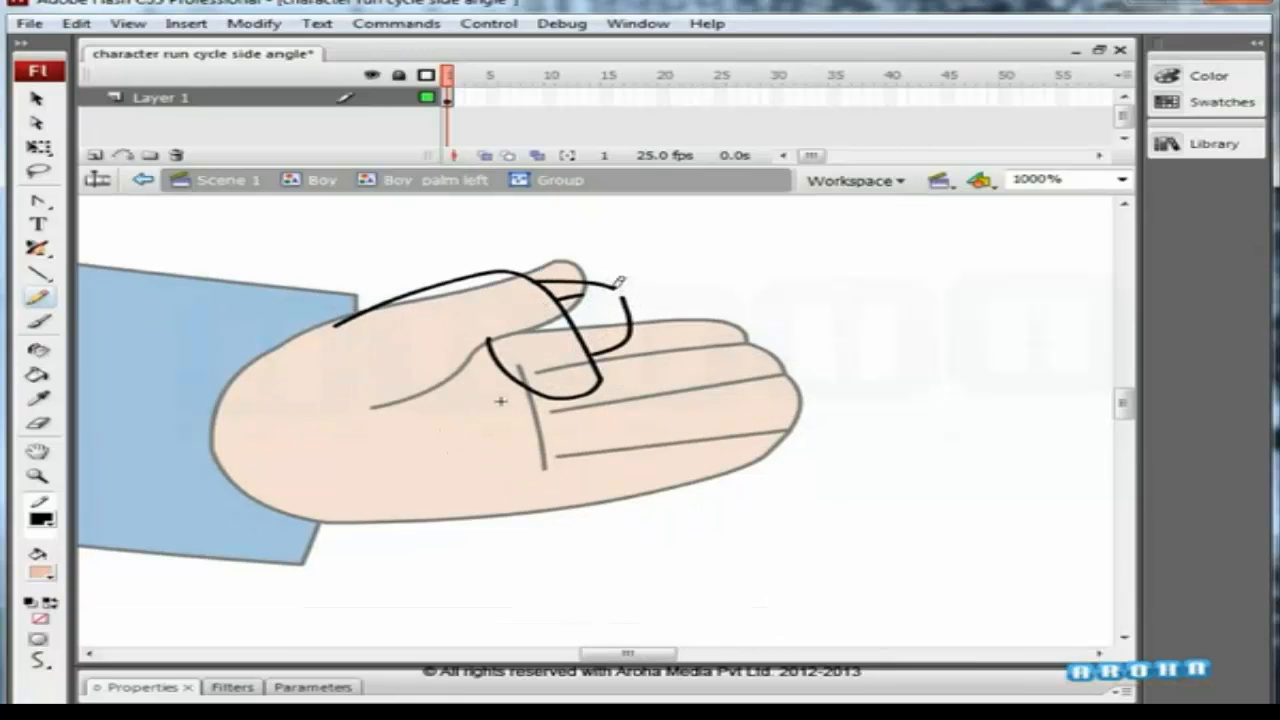
pyautogui.hotkey('ctrl', '=')
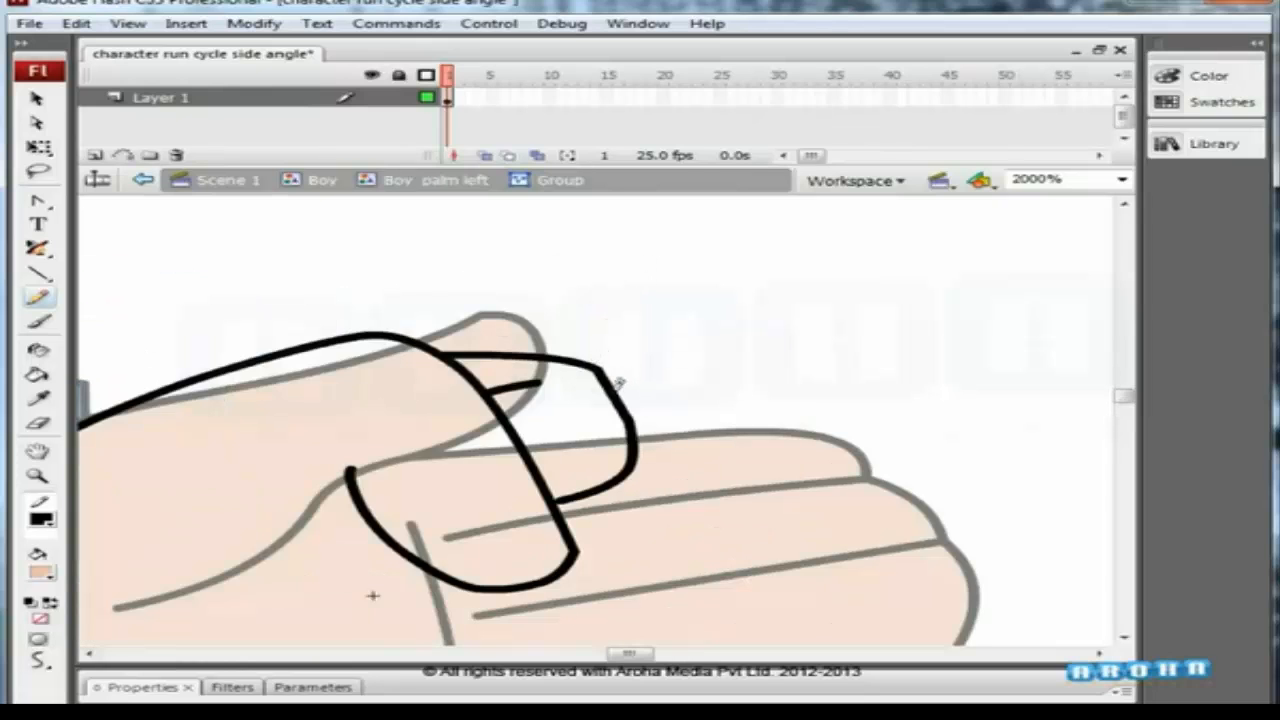
pyautogui.moveTo(618, 383); pyautogui.dragTo(632, 410)
pyautogui.hotkey('ctrl', '-')
# Draw the palm's lower edge and the curled middle finger beneath the thumb.
pyautogui.moveTo(381, 490)
pyautogui.mouseDown()
pyautogui.moveTo(514, 502)
pyautogui.moveTo(660, 493)
pyautogui.mouseUp()
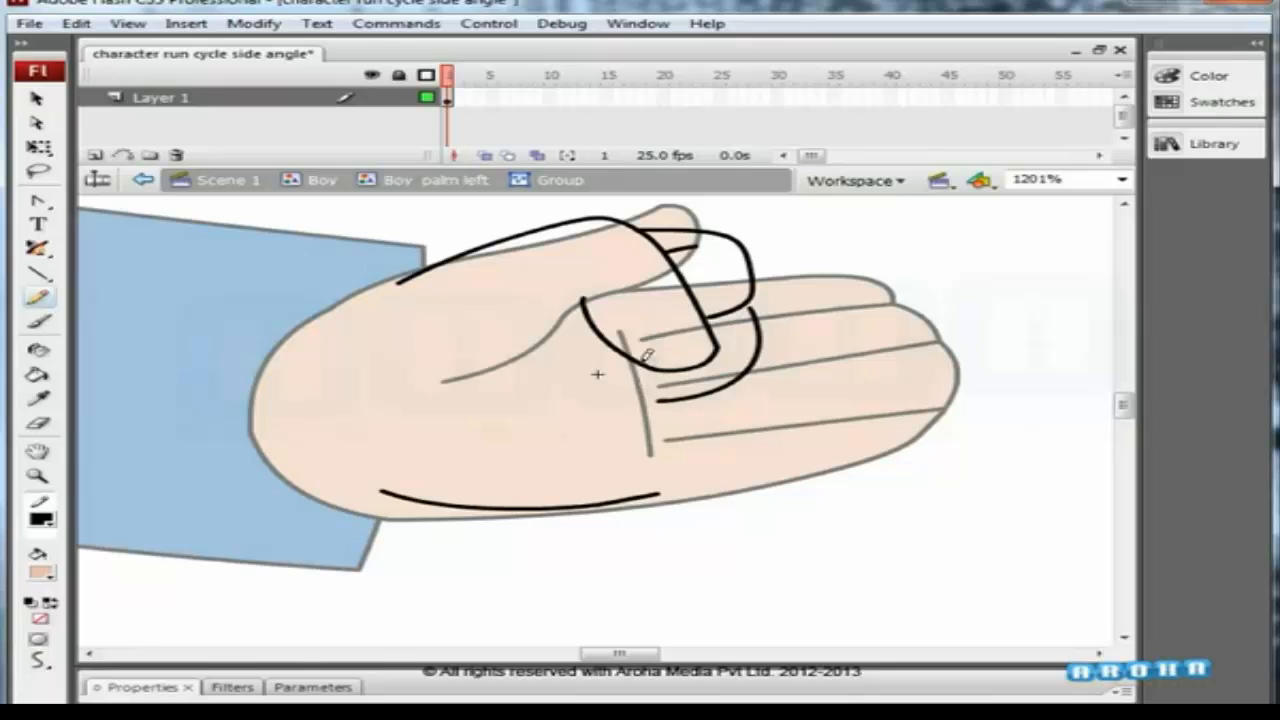
pyautogui.moveTo(604, 350)
pyautogui.mouseDown()
pyautogui.moveTo(640, 402)
pyautogui.moveTo(588, 400)
pyautogui.mouseUp()
pyautogui.hotkey('ctrl', '=')
pyautogui.moveTo(751, 372); pyautogui.dragTo(729, 356)
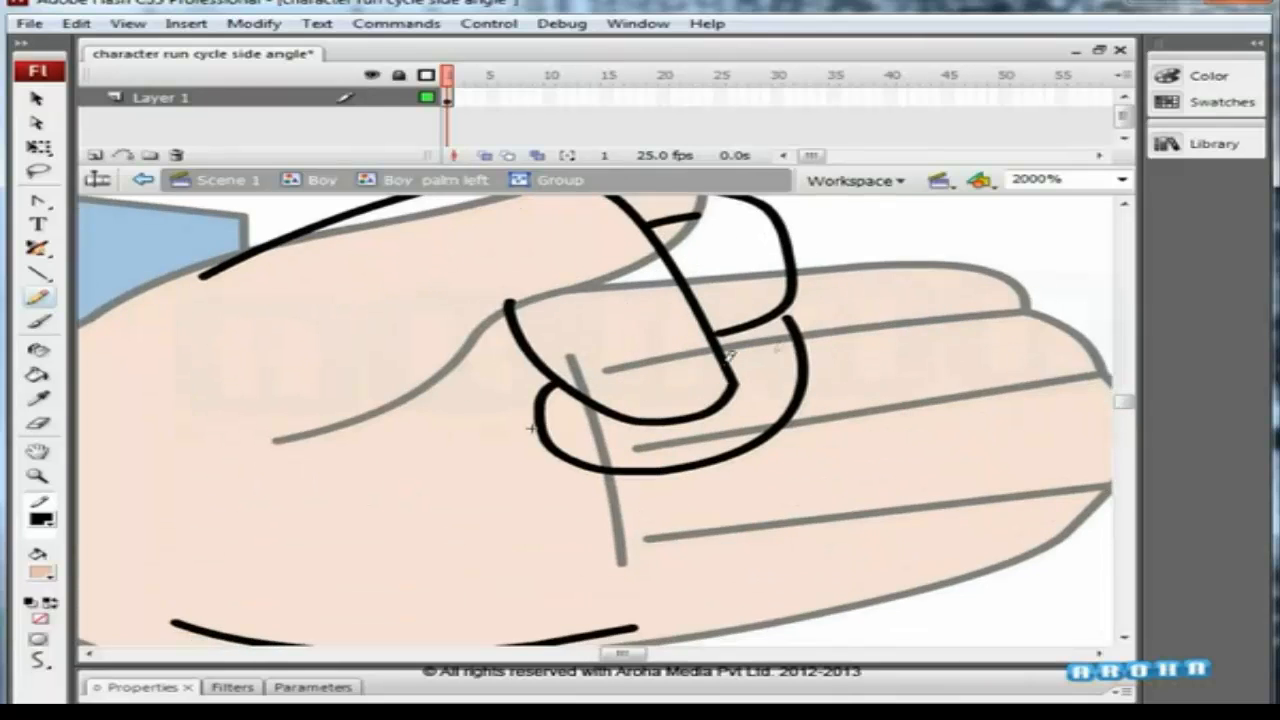
# Draw the curled ring finger below the middle finger, joining its curves to the finger above.
pyautogui.moveTo(790, 307); pyautogui.dragTo(814, 329)
pyautogui.moveTo(783, 428); pyautogui.dragTo(787, 434)
pyautogui.moveTo(602, 450)
pyautogui.mouseDown()
pyautogui.moveTo(547, 393)
pyautogui.moveTo(522, 453)
pyautogui.moveTo(714, 464)
pyautogui.mouseUp()
pyautogui.moveTo(530, 474); pyautogui.dragTo(522, 439)
pyautogui.moveTo(714, 464)
pyautogui.mouseDown()
pyautogui.moveTo(766, 358)
pyautogui.moveTo(750, 365)
pyautogui.mouseUp()
pyautogui.moveTo(686, 445); pyautogui.dragTo(748, 463)
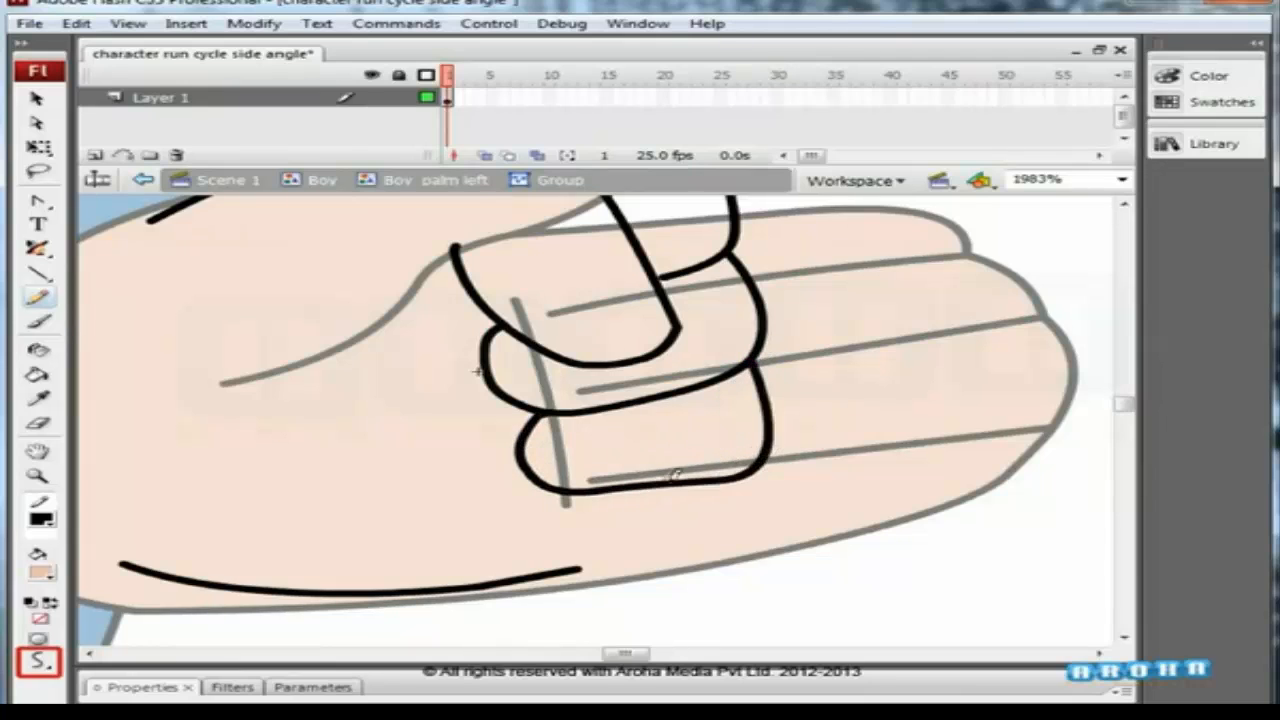
# Draw the curled little finger down to the palm's lower edge and smooth its outline.
pyautogui.moveTo(669, 486); pyautogui.dragTo(660, 490)
pyautogui.moveTo(757, 465); pyautogui.dragTo(772, 461)
pyautogui.moveTo(583, 493)
pyautogui.mouseDown()
pyautogui.moveTo(570, 494)
pyautogui.moveTo(607, 441)
pyautogui.mouseUp()
pyautogui.moveTo(527, 440)
pyautogui.mouseDown()
pyautogui.moveTo(576, 518)
pyautogui.moveTo(738, 419)
pyautogui.mouseUp()
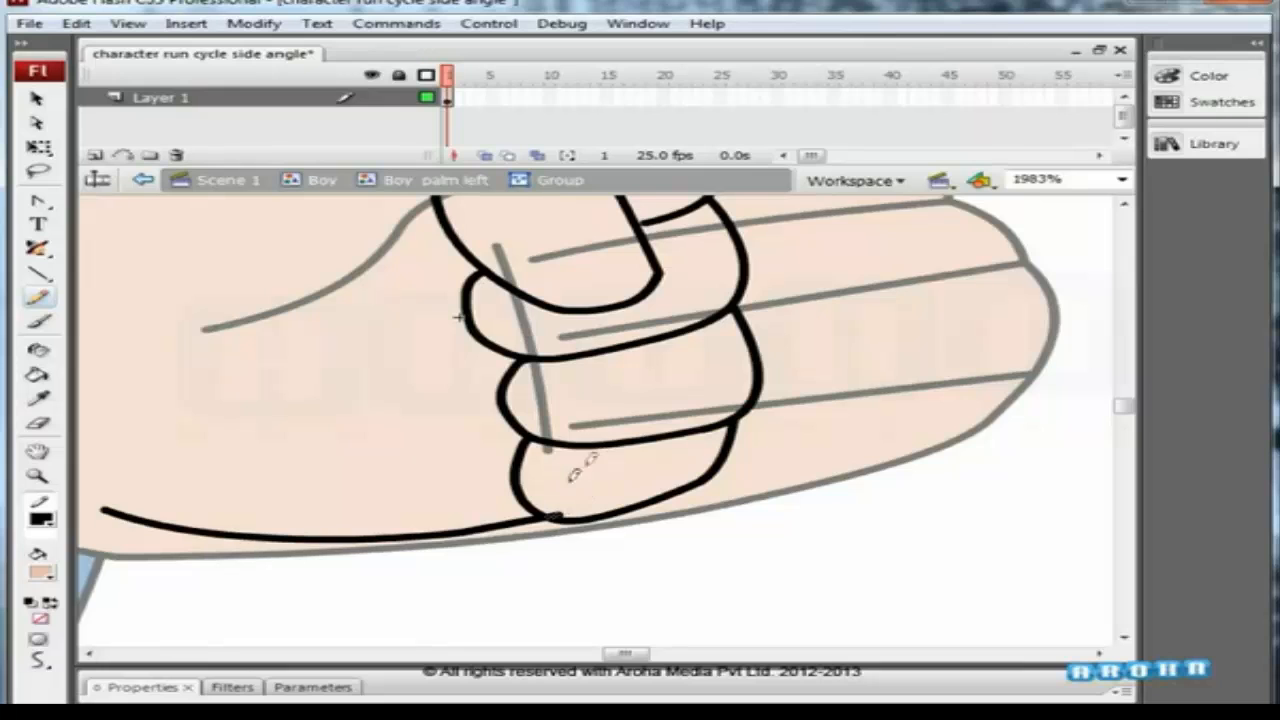
pyautogui.press('v')
pyautogui.moveTo(647, 500); pyautogui.dragTo(670, 501)
pyautogui.hotkey('ctrl', '-')
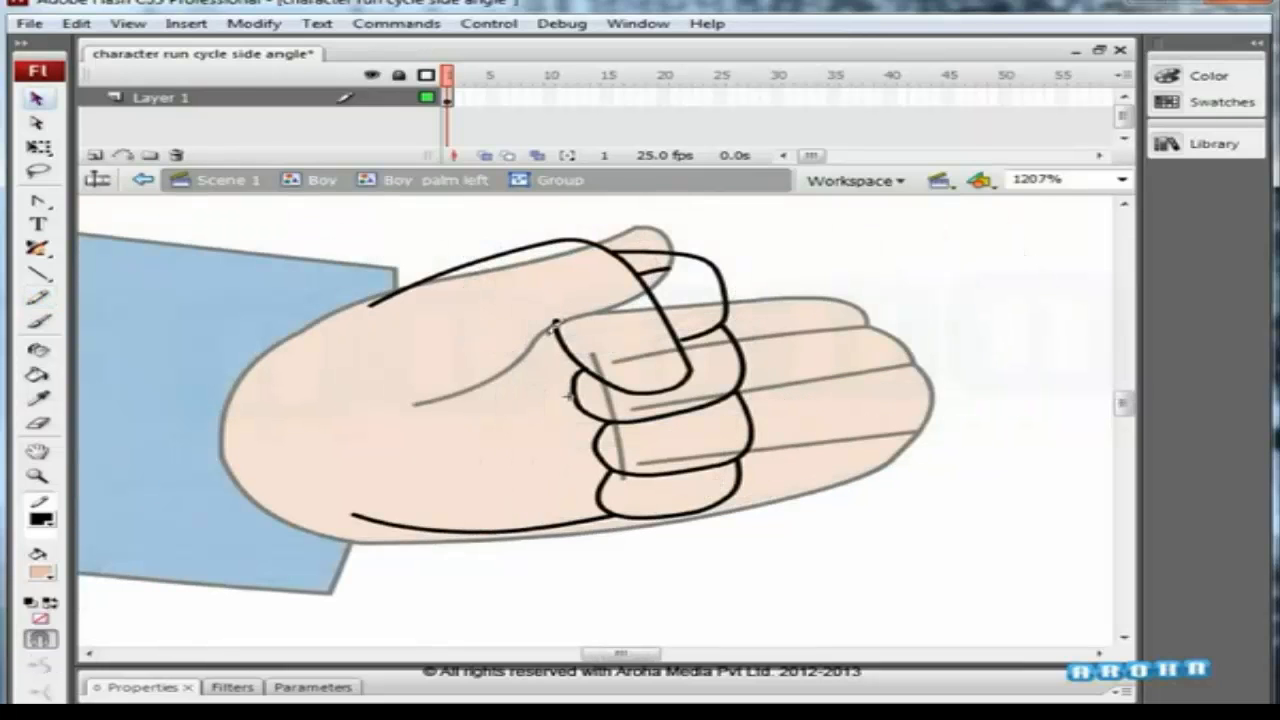
# Draw the curved thumb crease inside the palm and close the fist outline around the wrist.
pyautogui.press('y')
pyautogui.moveTo(543, 365); pyautogui.dragTo(431, 428)
pyautogui.moveTo(312, 347)
pyautogui.mouseDown()
pyautogui.moveTo(315, 488)
pyautogui.moveTo(371, 305)
pyautogui.mouseUp()
pyautogui.moveTo(320, 478); pyautogui.dragTo(357, 509)
pyautogui.moveTo(360, 410)
pyautogui.mouseDown()
pyautogui.moveTo(309, 403)
pyautogui.moveTo(306, 373)
pyautogui.mouseUp()
# Fill the left fist's palm, thumb and each curled finger with the skin colour.
pyautogui.press('k')
pyautogui.click(432, 362)
pyautogui.click(679, 296)
pyautogui.click(696, 325)
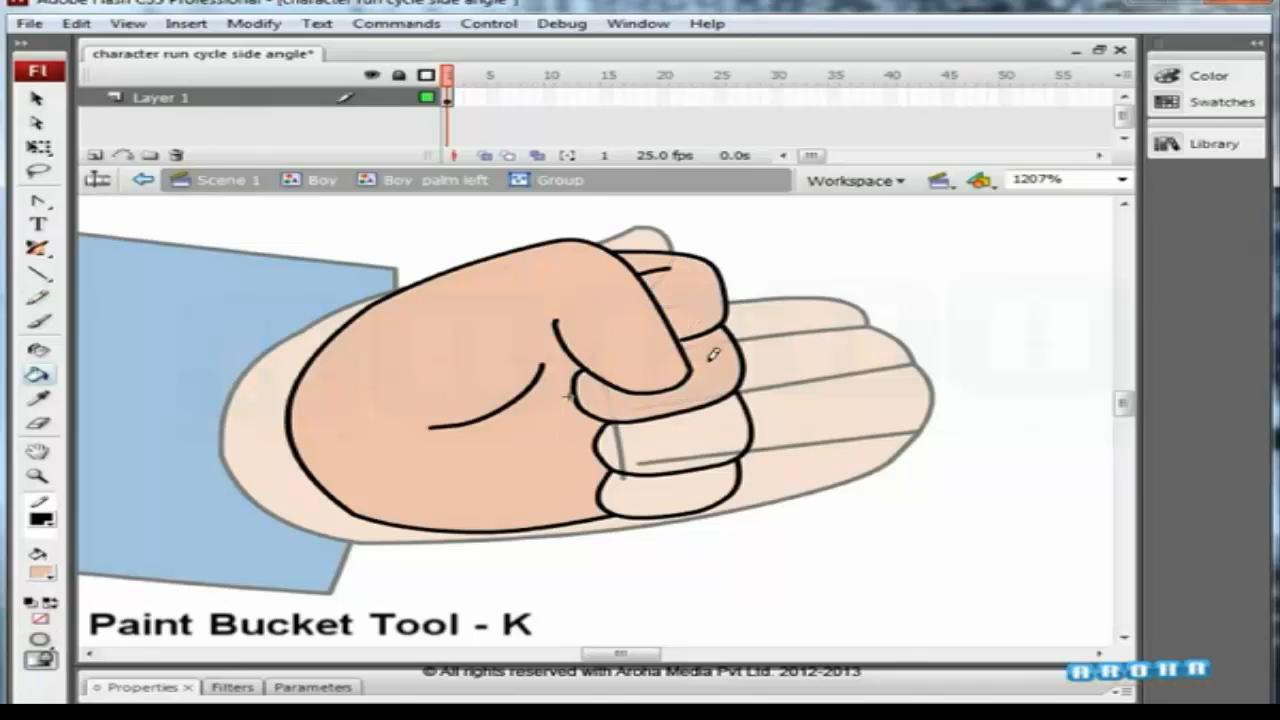
pyautogui.click(730, 433)
pyautogui.click(685, 488)
# Leave the fist's group, delete the old open hand behind it and exit the left palm symbol.
pyautogui.press('v')
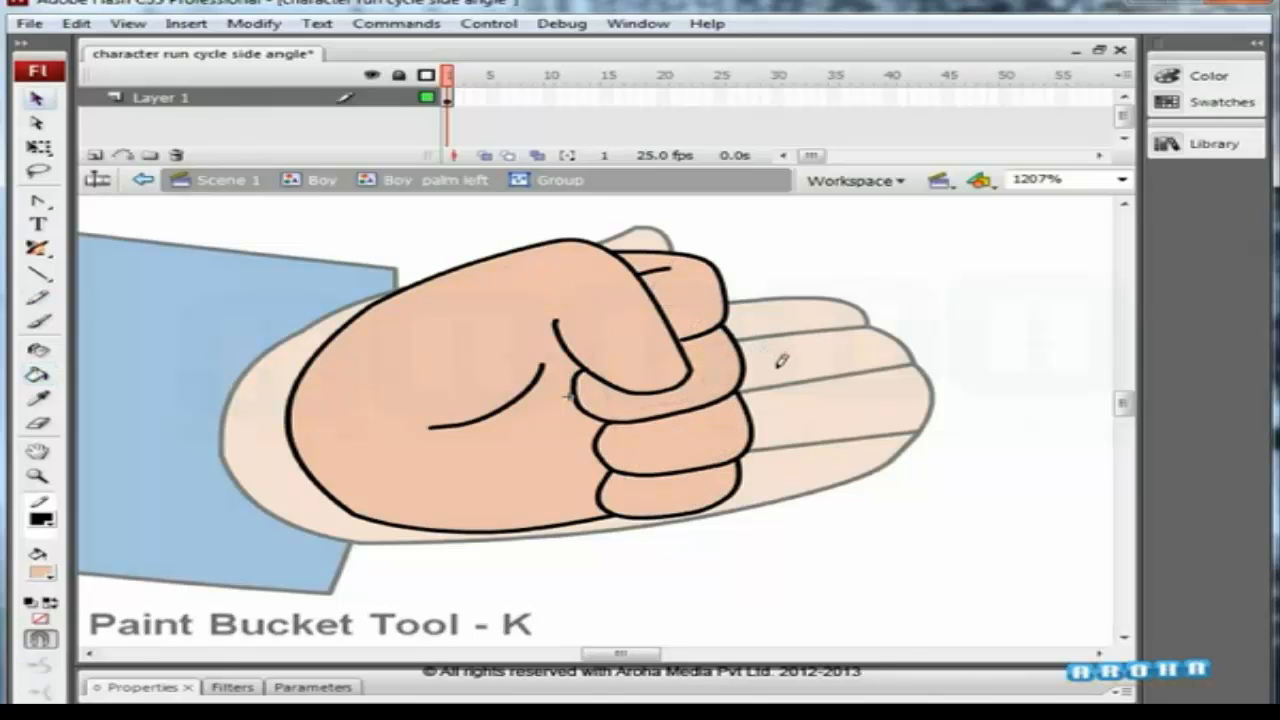
pyautogui.doubleClick(766, 354)
pyautogui.click(754, 362)
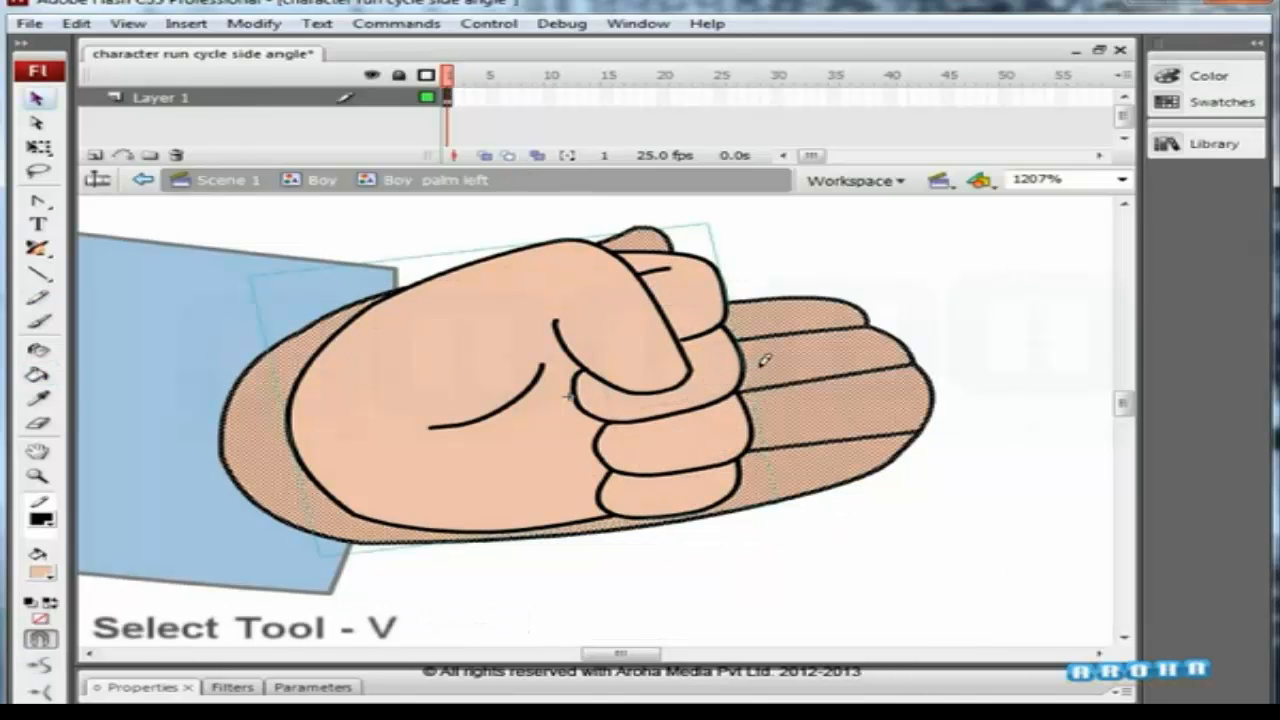
pyautogui.press('Delete')
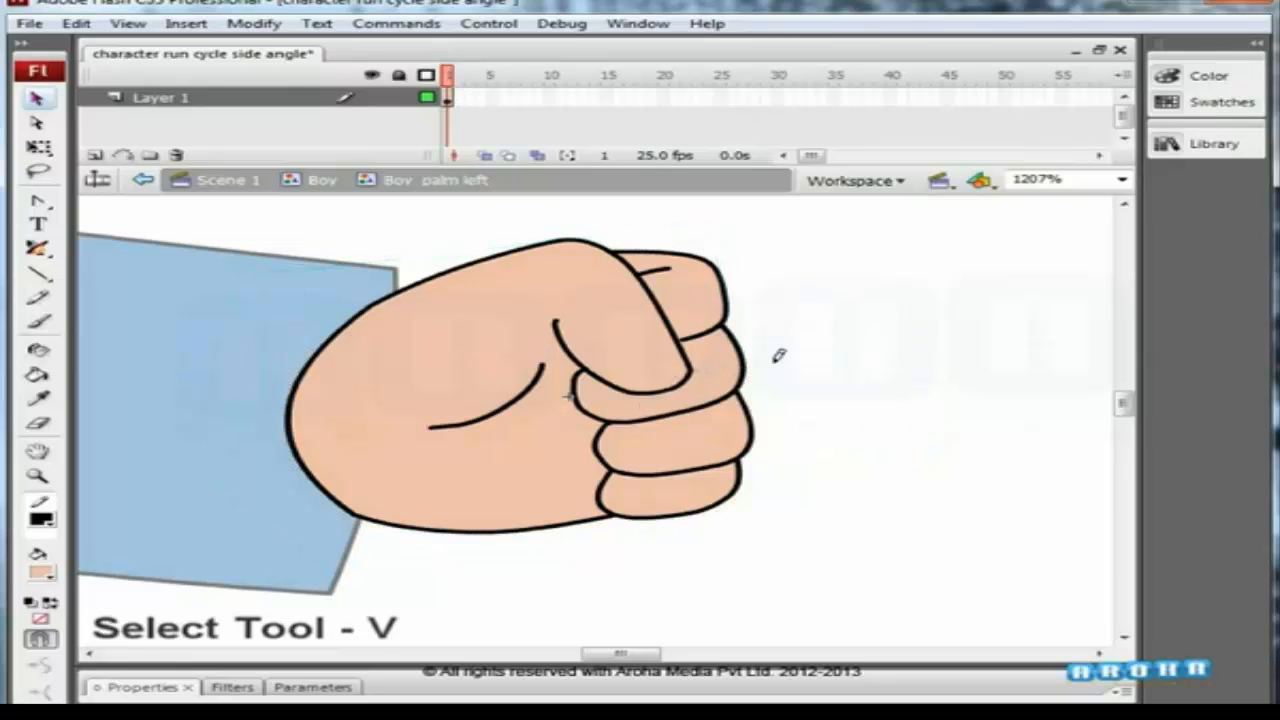
pyautogui.doubleClick(779, 352)
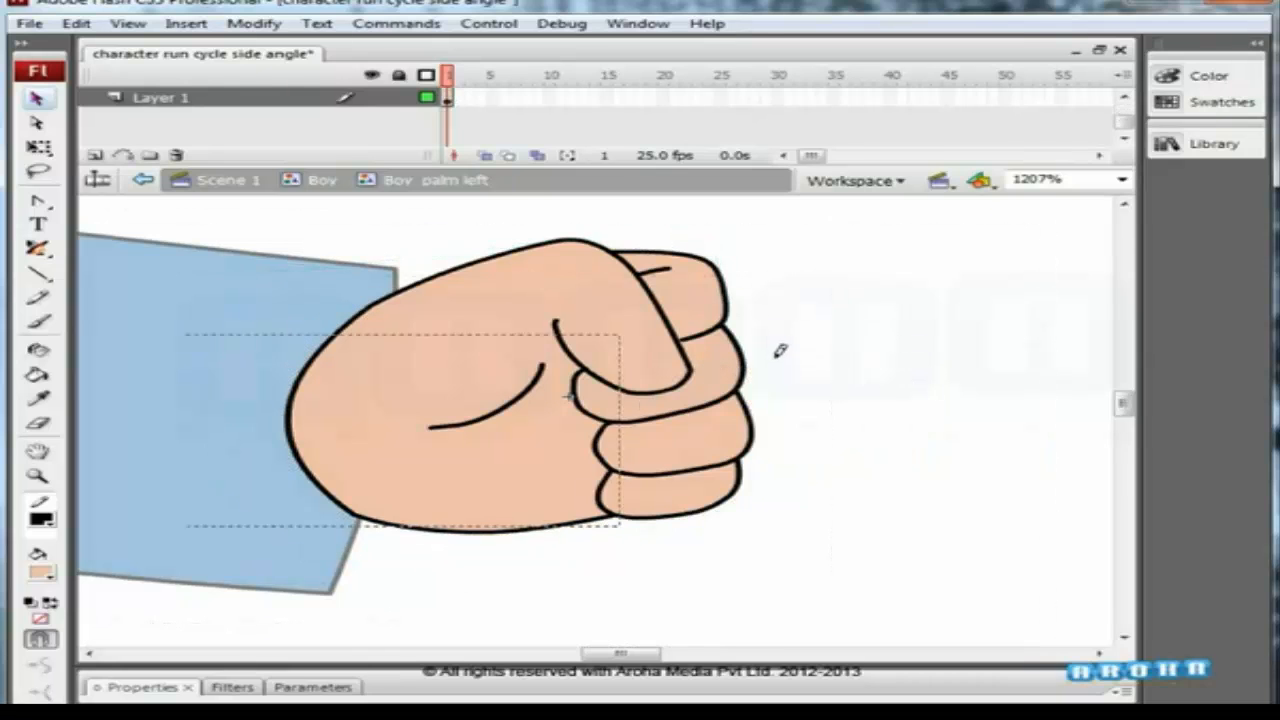
# Fit the new left fist to the end of the sleeve with Free Transform and save the file.
pyautogui.click(578, 363)
pyautogui.press('q')
pyautogui.moveTo(704, 304); pyautogui.dragTo(524, 455)
pyautogui.moveTo(691, 277); pyautogui.dragTo(737, 317)
pyautogui.click(748, 328)
pyautogui.hotkey('ctrl', '-')
pyautogui.hotkey('ctrl', '-')
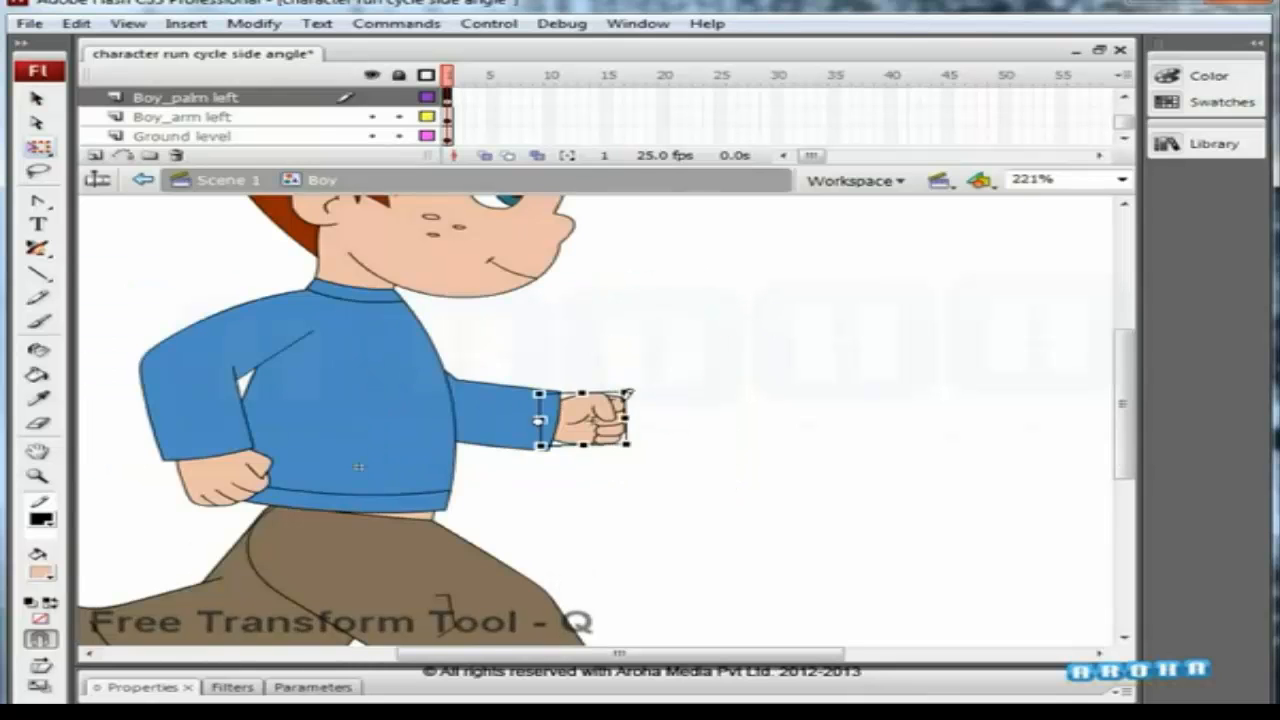
pyautogui.click(736, 374)
pyautogui.press('v')
pyautogui.hotkey('ctrl', '-')
pyautogui.hotkey('ctrl', 's')
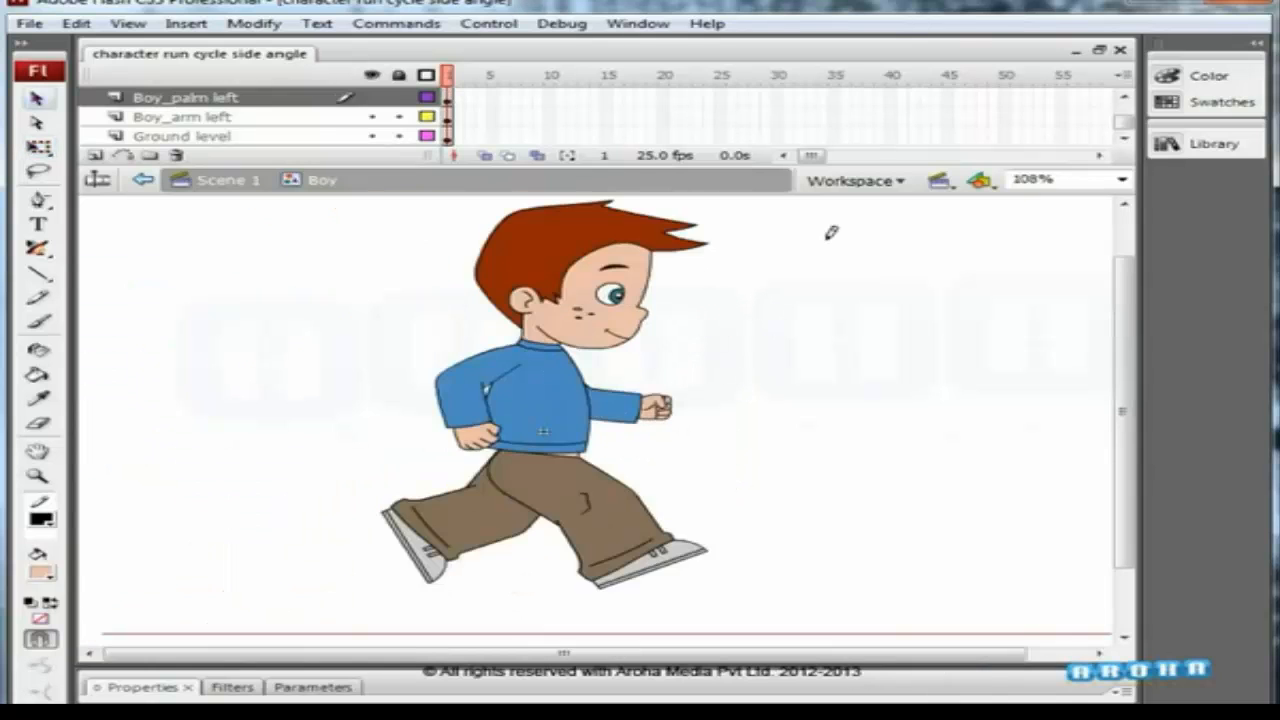
# Open the right thigh drawing, reshape its outline with the Subselection tool and return to the whole boy.
pyautogui.keyDown('ctrl'); pyautogui.click(488, 478); pyautogui.keyUp('ctrl')
pyautogui.keyDown('ctrl'); pyautogui.click(488, 478); pyautogui.keyUp('ctrl')
pyautogui.doubleClick(560, 454)
pyautogui.hotkey('ctrl', '-')
pyautogui.press('a')
pyautogui.click(556, 425)
pyautogui.click(584, 484)
pyautogui.moveTo(618, 341); pyautogui.dragTo(540, 294)
pyautogui.click(786, 349)
pyautogui.press('v')
pyautogui.doubleClick(841, 396)
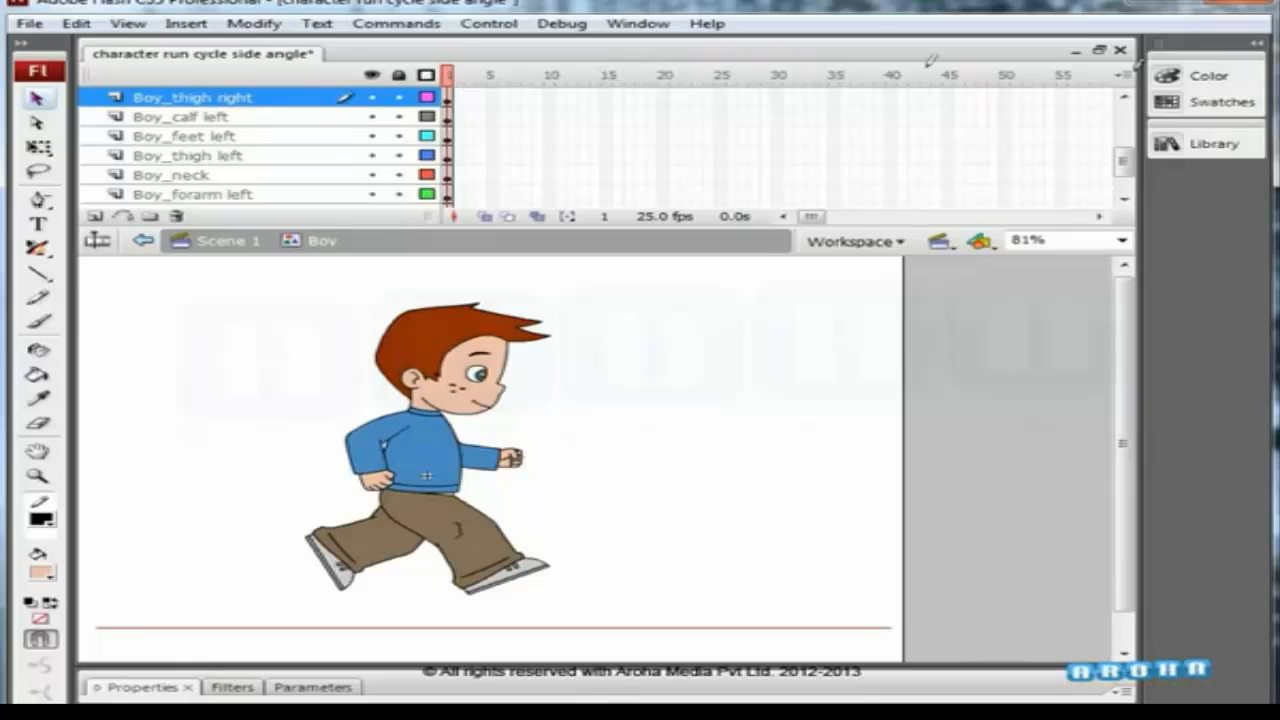
# Insert keyframes at frame 17 on all the boy's layers, including the ground level, and save the file.
pyautogui.scroll(3, 1125, 147)
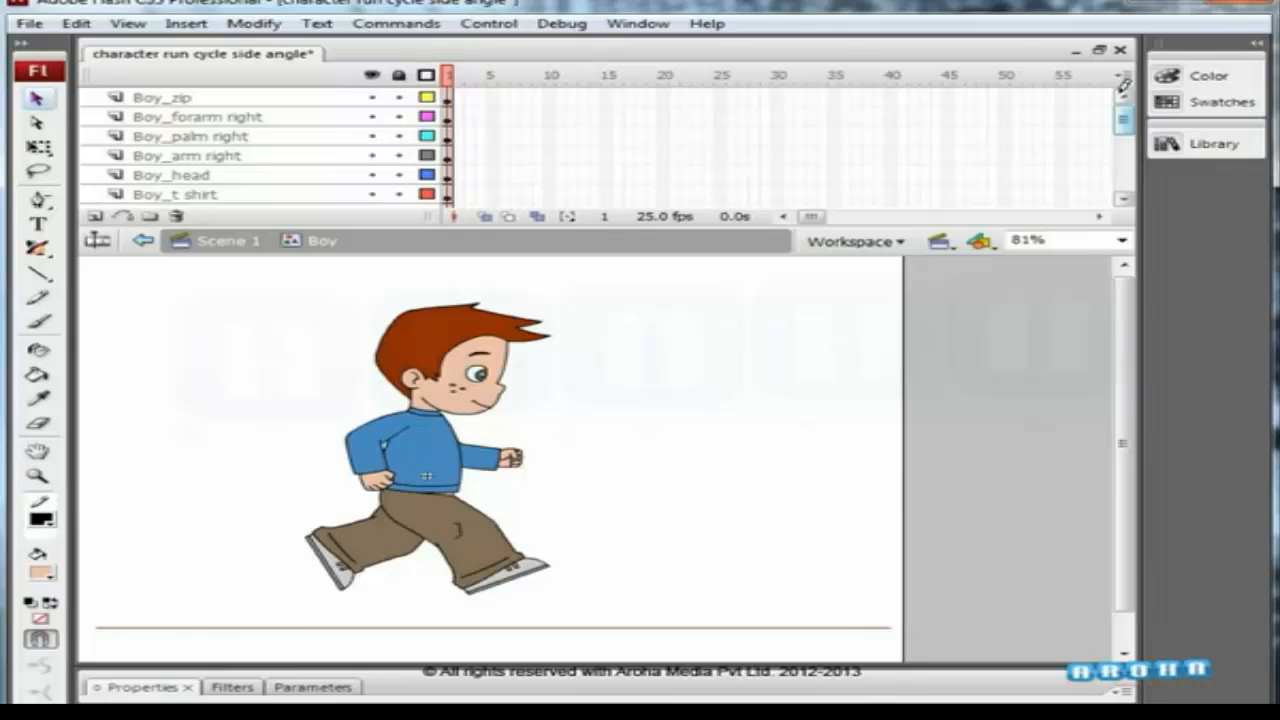
pyautogui.moveTo(630, 90); pyautogui.dragTo(631, 251)
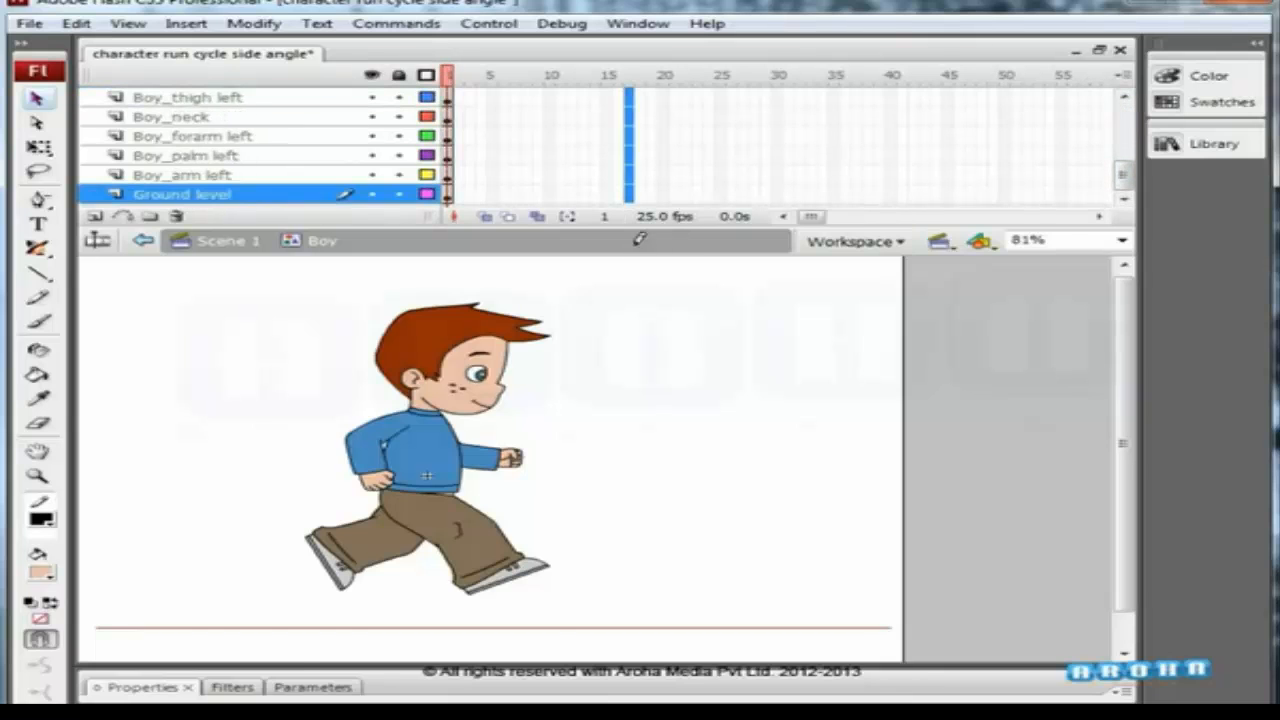
pyautogui.press('F6')
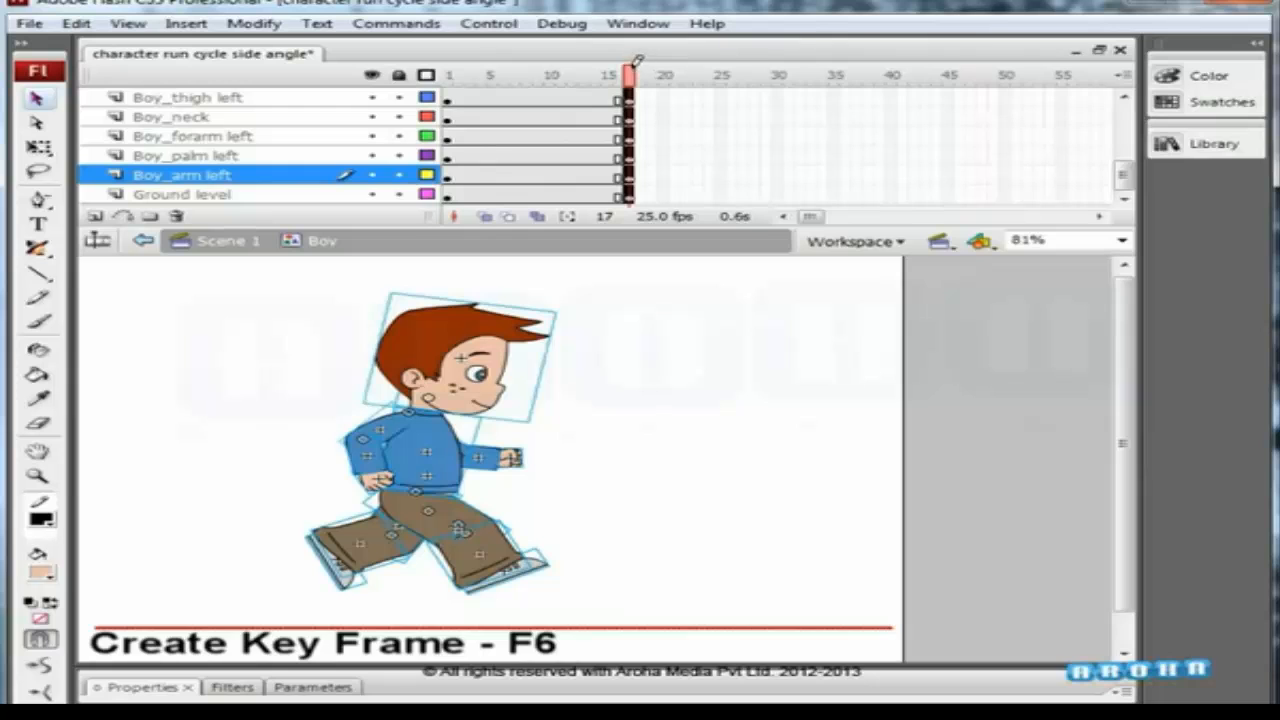
pyautogui.press('Return')
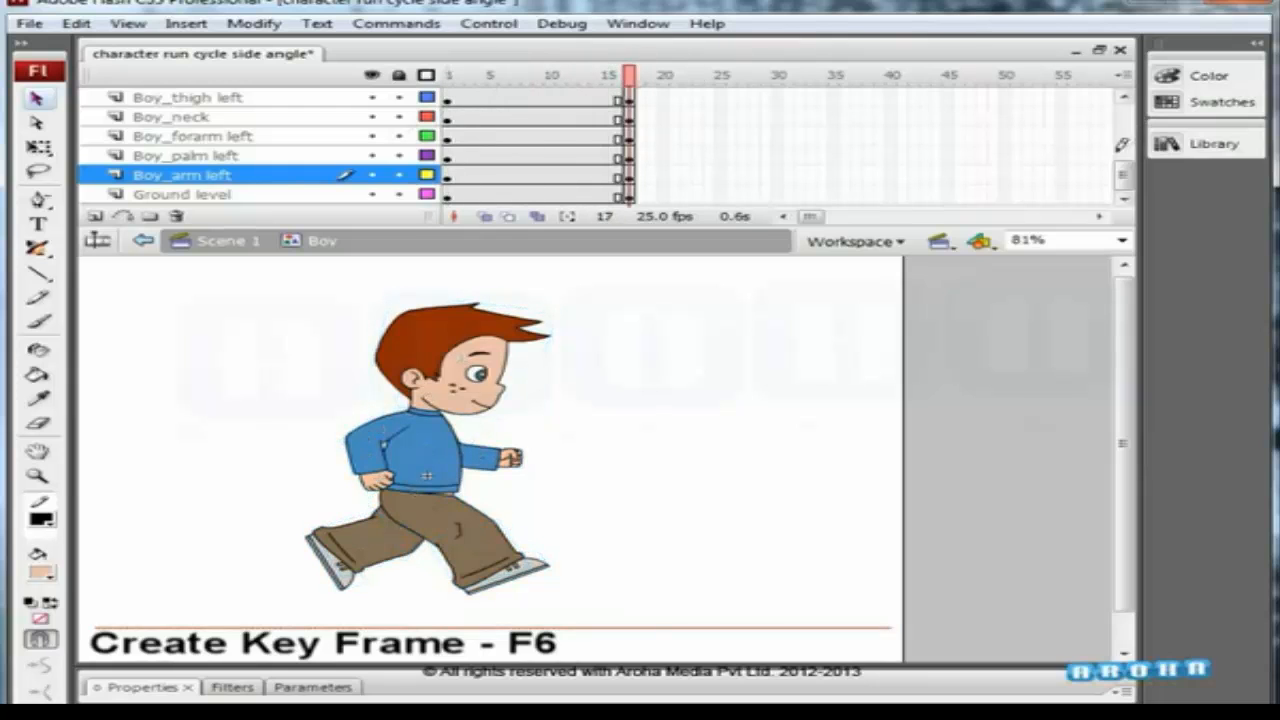
pyautogui.scroll(5, 794, 106)
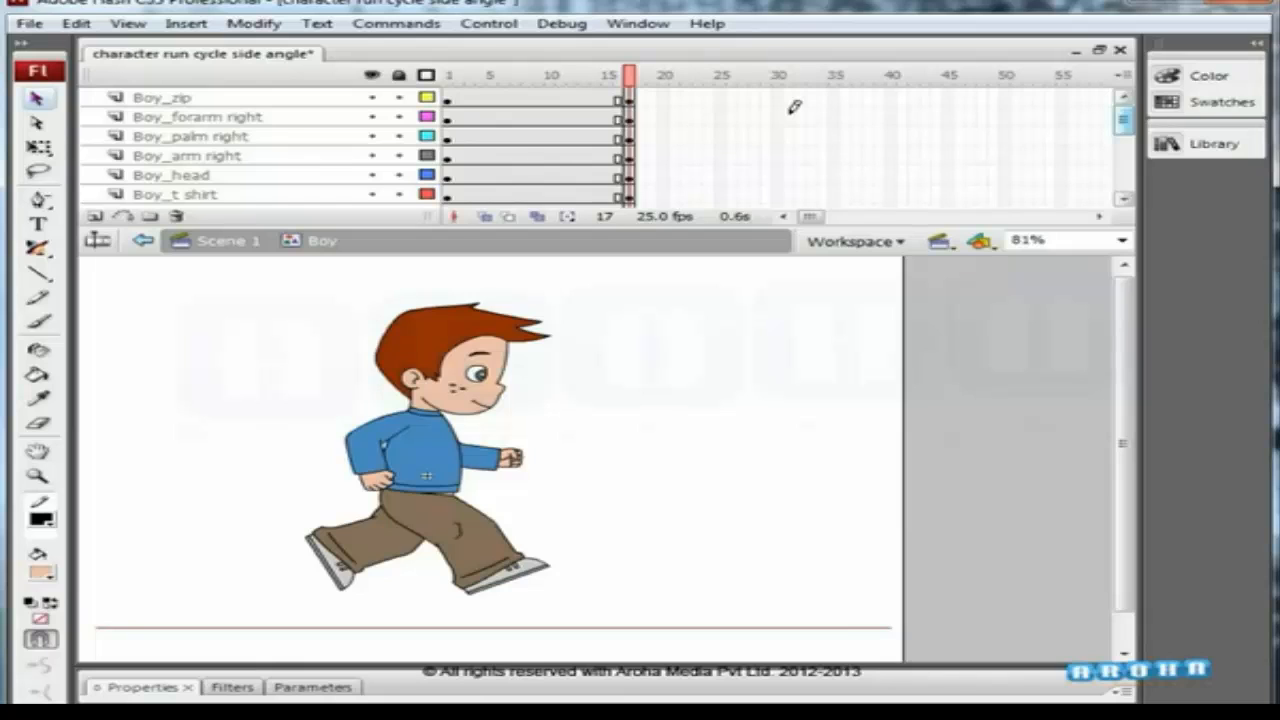
pyautogui.hotkey('ctrl', 's')
# Insert keyframes at frame 9 on all layers and save the file.
pyautogui.moveTo(553, 70); pyautogui.dragTo(546, 193)
pyautogui.press('F6')
pyautogui.click(541, 67)
pyautogui.hotkey('ctrl', 's')
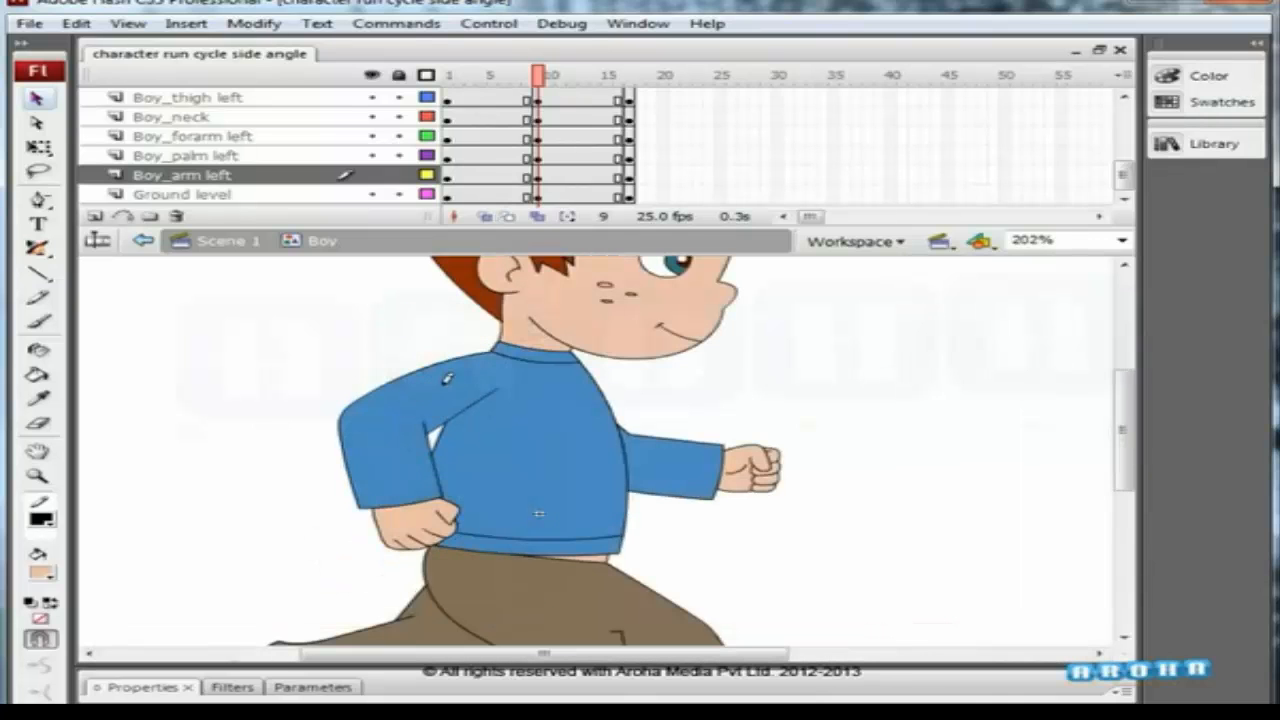
# At frame 9, swing the right upper arm, forearm and palm forward across the torso with the elbow bent.
pyautogui.moveTo(421, 443); pyautogui.dragTo(491, 352)
pyautogui.moveTo(543, 552); pyautogui.dragTo(640, 514)
pyautogui.moveTo(776, 484); pyautogui.dragTo(829, 425)
pyautogui.moveTo(564, 417); pyautogui.dragTo(564, 434)
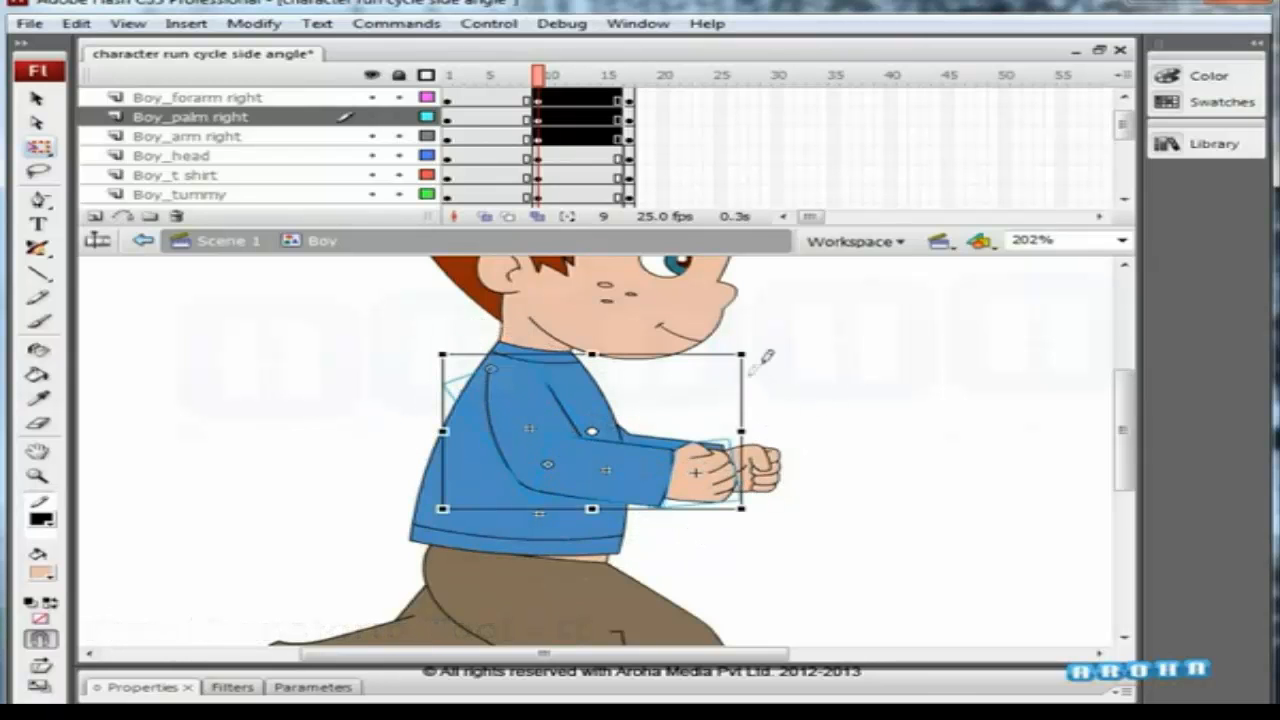
# Rotate the whole right arm slightly counter-clockwise and nudge it forward and up against the shoulder.
pyautogui.moveTo(765, 347); pyautogui.dragTo(760, 331)
pyautogui.press('Right')
pyautogui.press('Right')
pyautogui.press('Right')
pyautogui.press('Up')
pyautogui.press('Up')
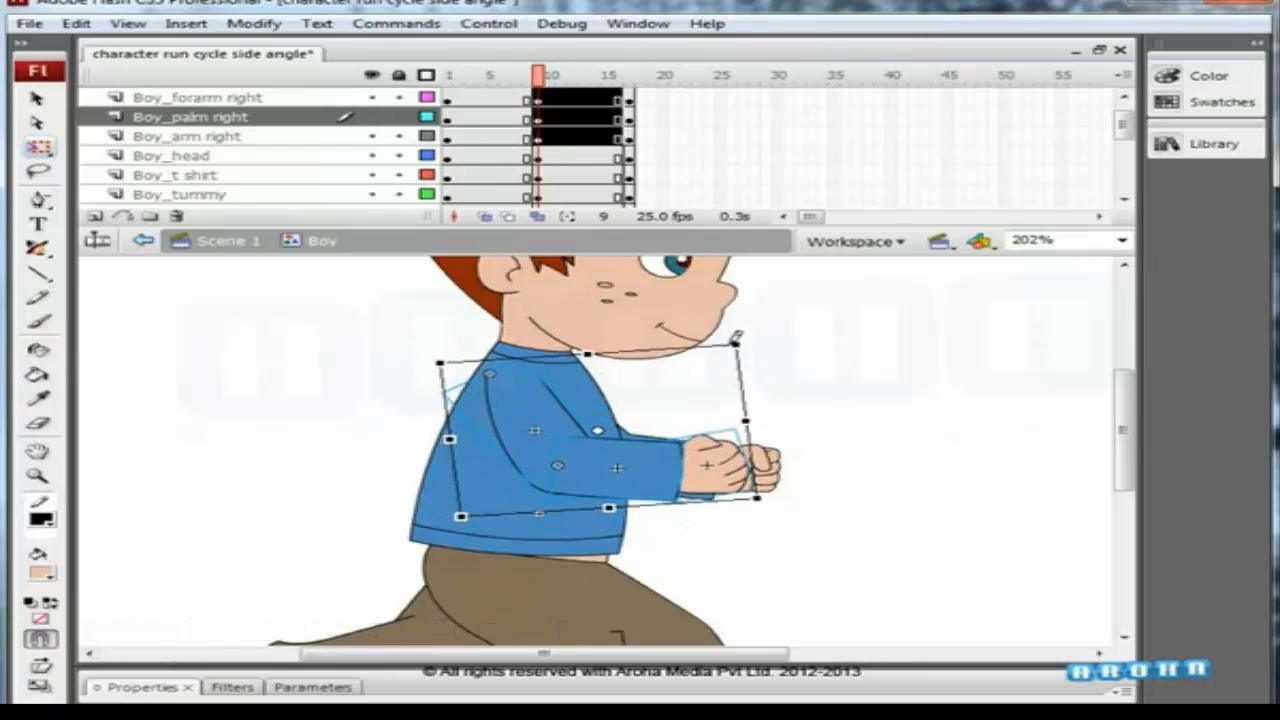
# Save the file and swing the left upper arm, forearm and palm backward around the shoulder so the arm trails behind the torso.
pyautogui.click(797, 358)
pyautogui.hotkey('ctrl', 's')
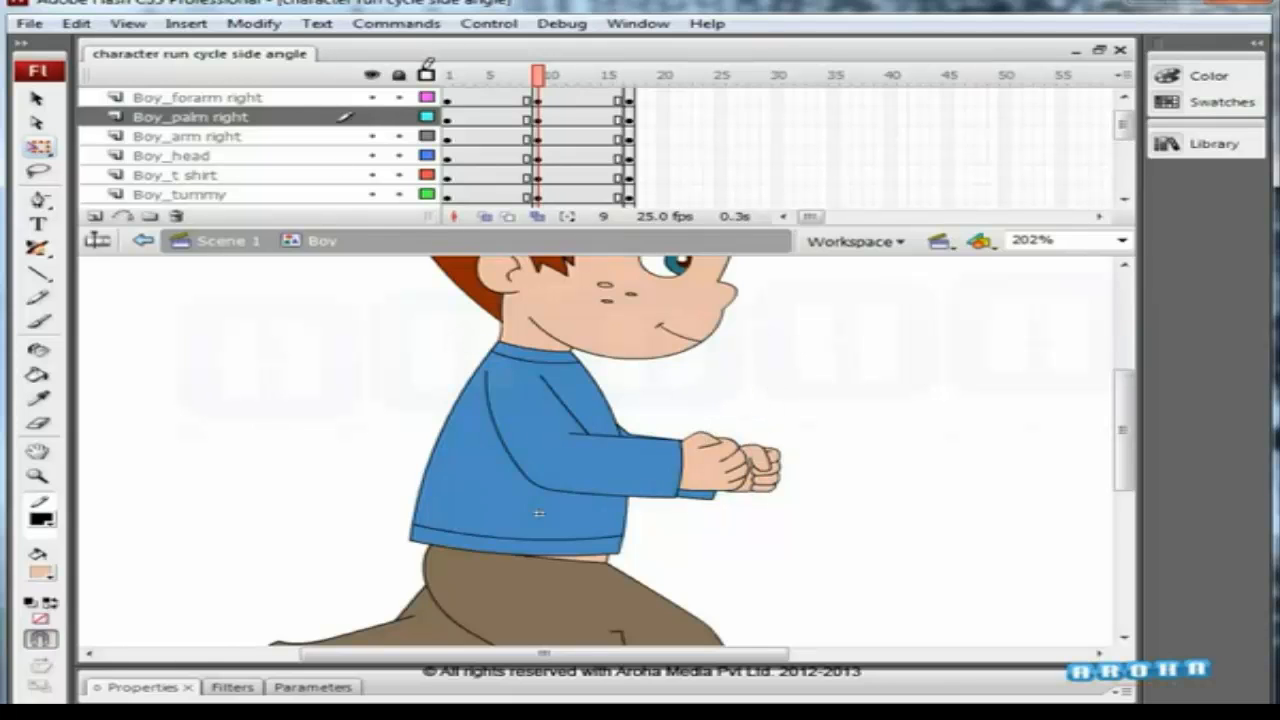
pyautogui.click(427, 72)
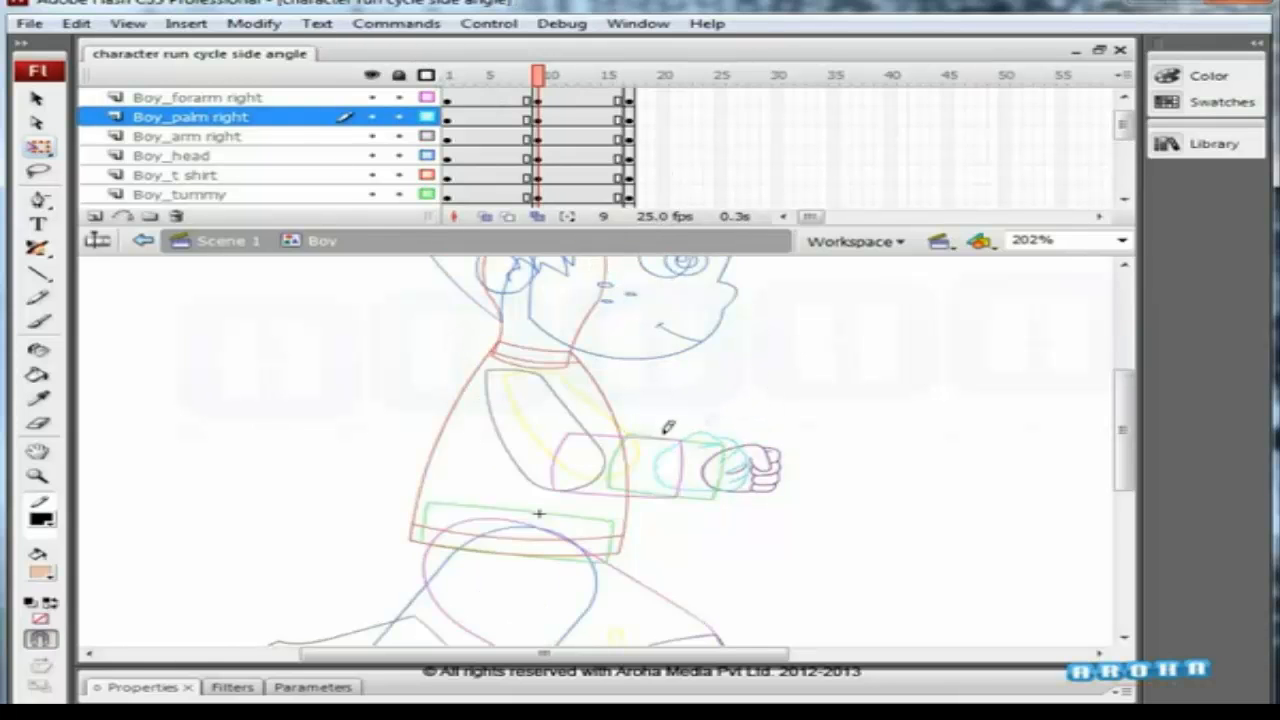
pyautogui.click(600, 396)
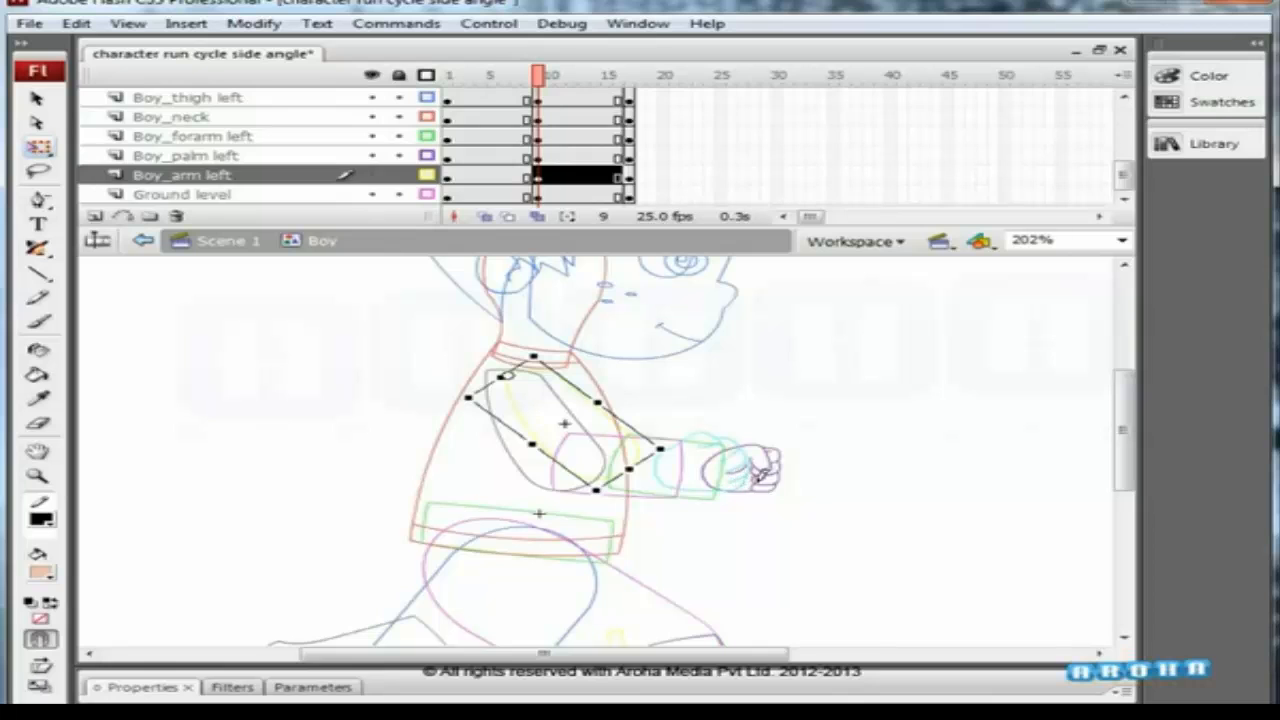
pyautogui.keyDown('shift'); pyautogui.click(780, 467); pyautogui.keyUp('shift')
pyautogui.keyDown('shift'); pyautogui.click(716, 493); pyautogui.keyUp('shift')
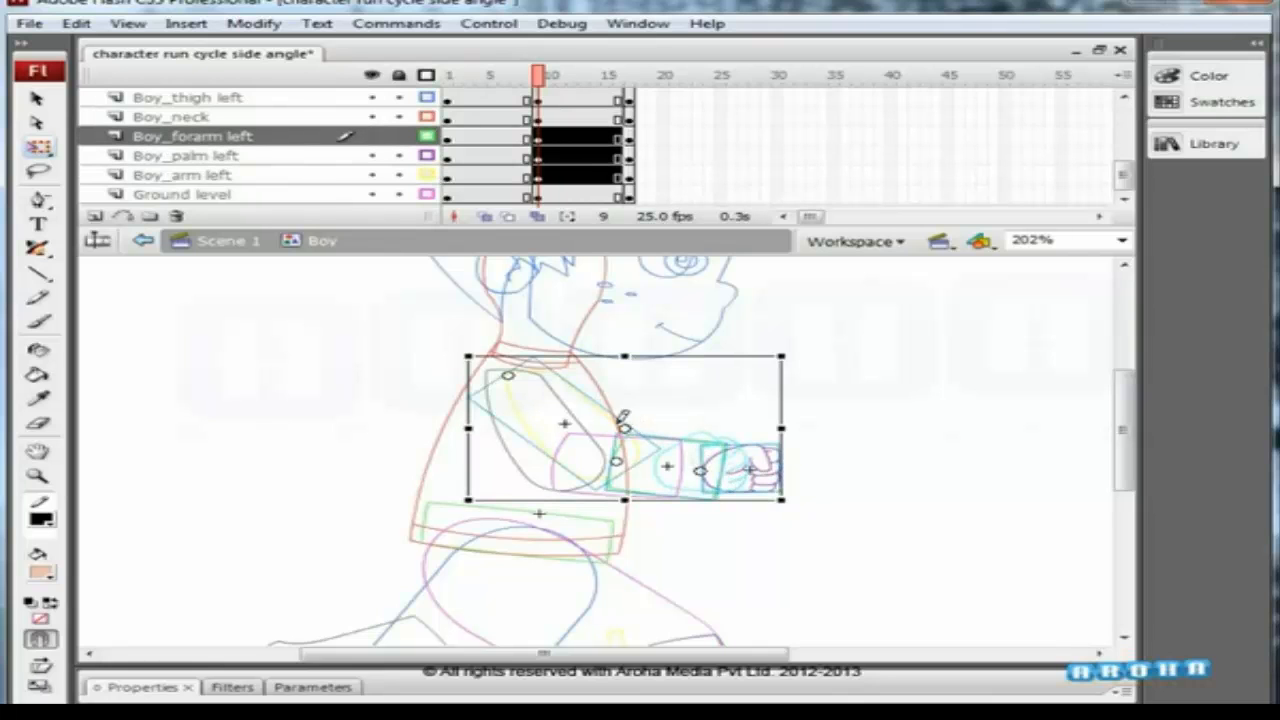
pyautogui.click(426, 75)
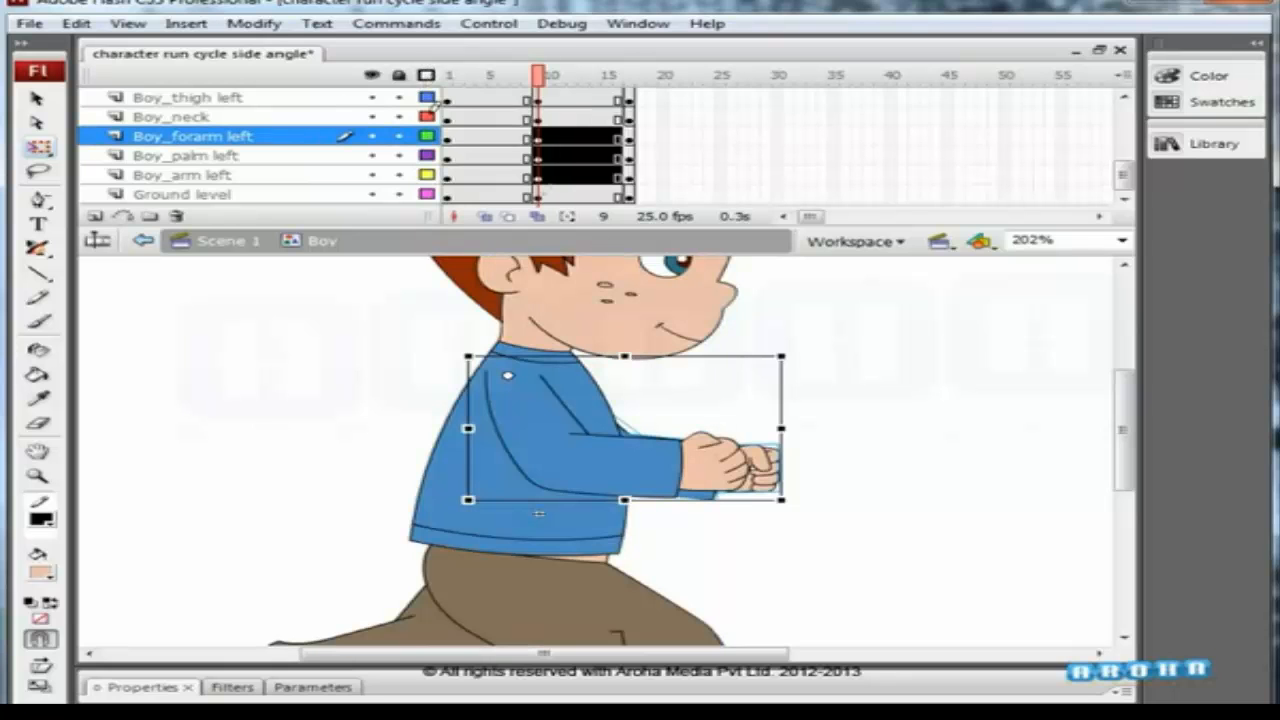
pyautogui.moveTo(808, 354); pyautogui.dragTo(556, 432)
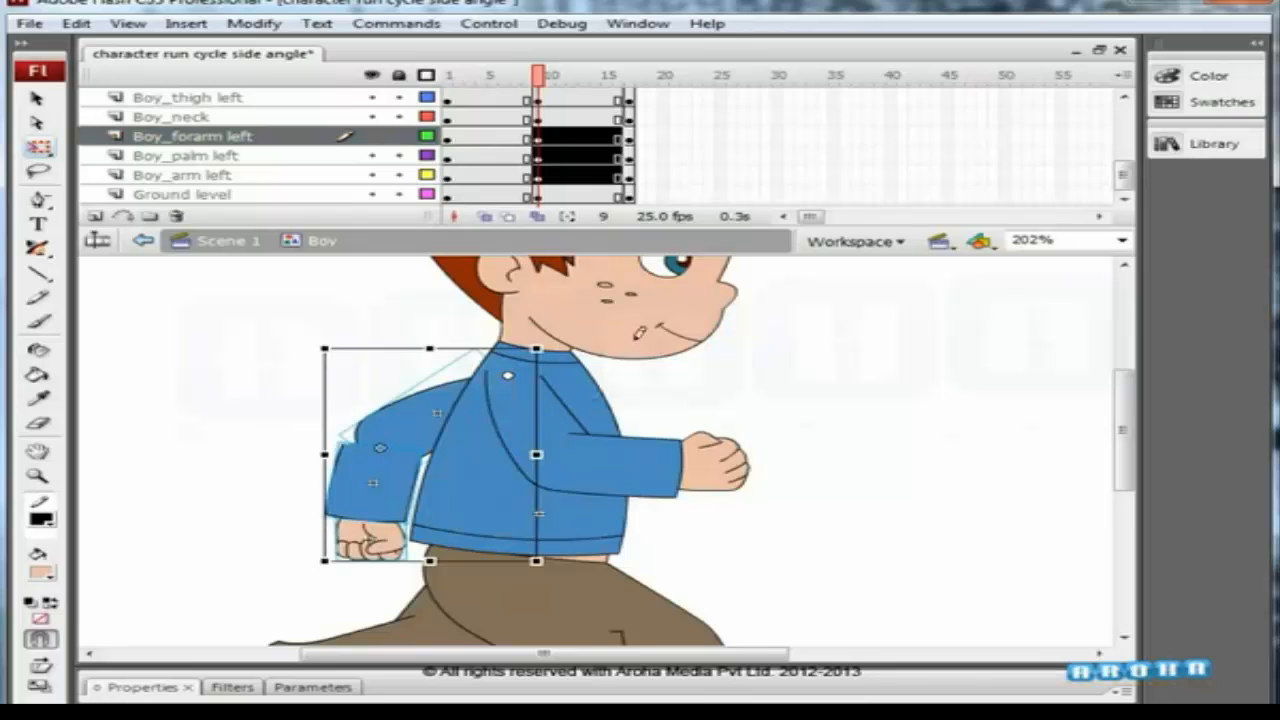
# Using outline display, shift the left forearm and palm together to fit the elbow end of the left upper arm.
pyautogui.click(426, 75)
pyautogui.click(854, 368)
pyautogui.click(330, 485)
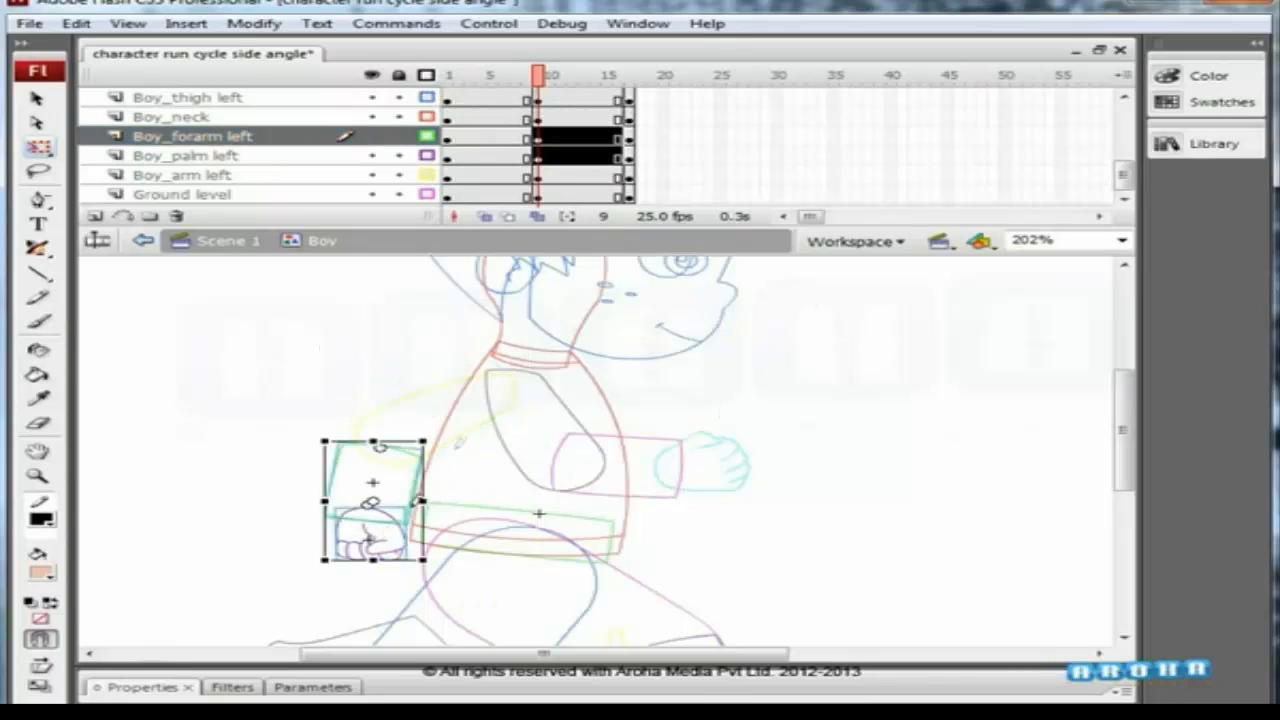
pyautogui.moveTo(436, 387); pyautogui.dragTo(372, 551)
pyautogui.moveTo(436, 451); pyautogui.dragTo(480, 412)
pyautogui.click(426, 75)
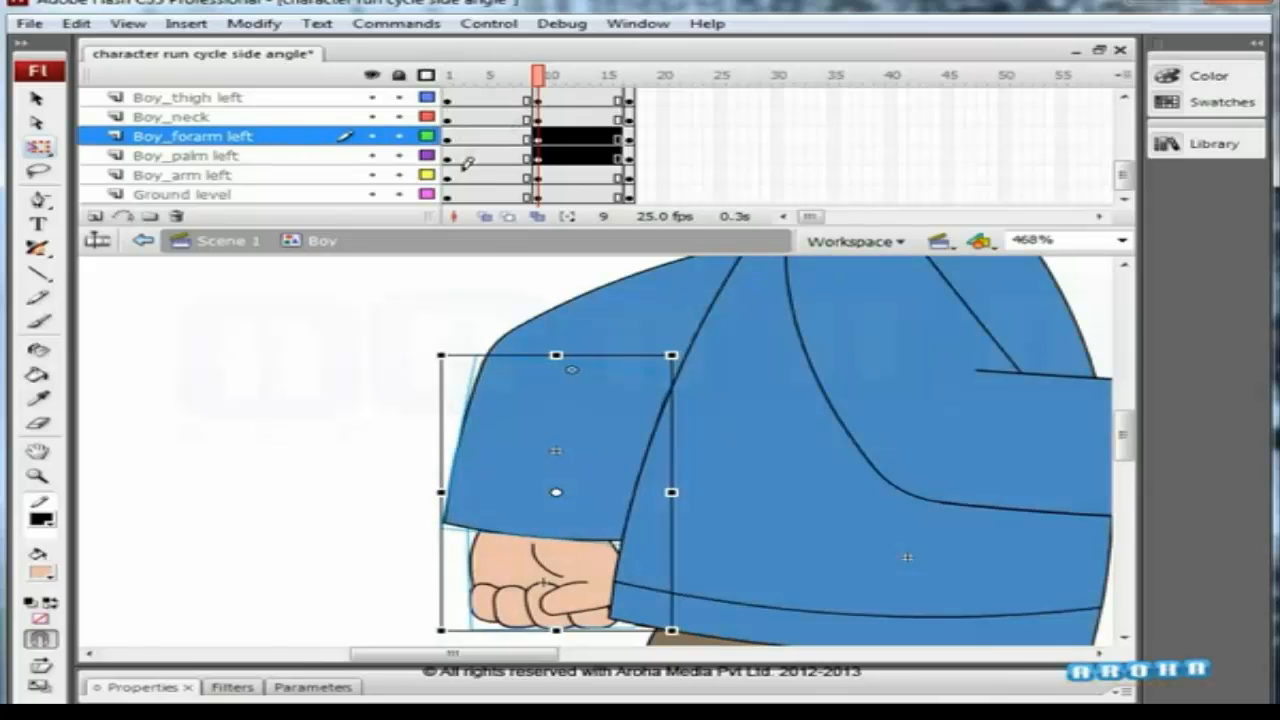
# Rotate the whole left arm counter-clockwise around the shoulder so the hand tucks behind the torso.
pyautogui.click(467, 247)
pyautogui.hotkey('ctrl', '2')
pyautogui.press('v')
pyautogui.moveTo(540, 75)
pyautogui.mouseDown()
pyautogui.moveTo(577, 74)
pyautogui.moveTo(525, 75)
pyautogui.moveTo(549, 78)
pyautogui.moveTo(539, 82)
pyautogui.mouseUp()
pyautogui.moveTo(284, 430); pyautogui.dragTo(251, 368)
pyautogui.moveTo(365, 345); pyautogui.dragTo(279, 470)
pyautogui.press('q')
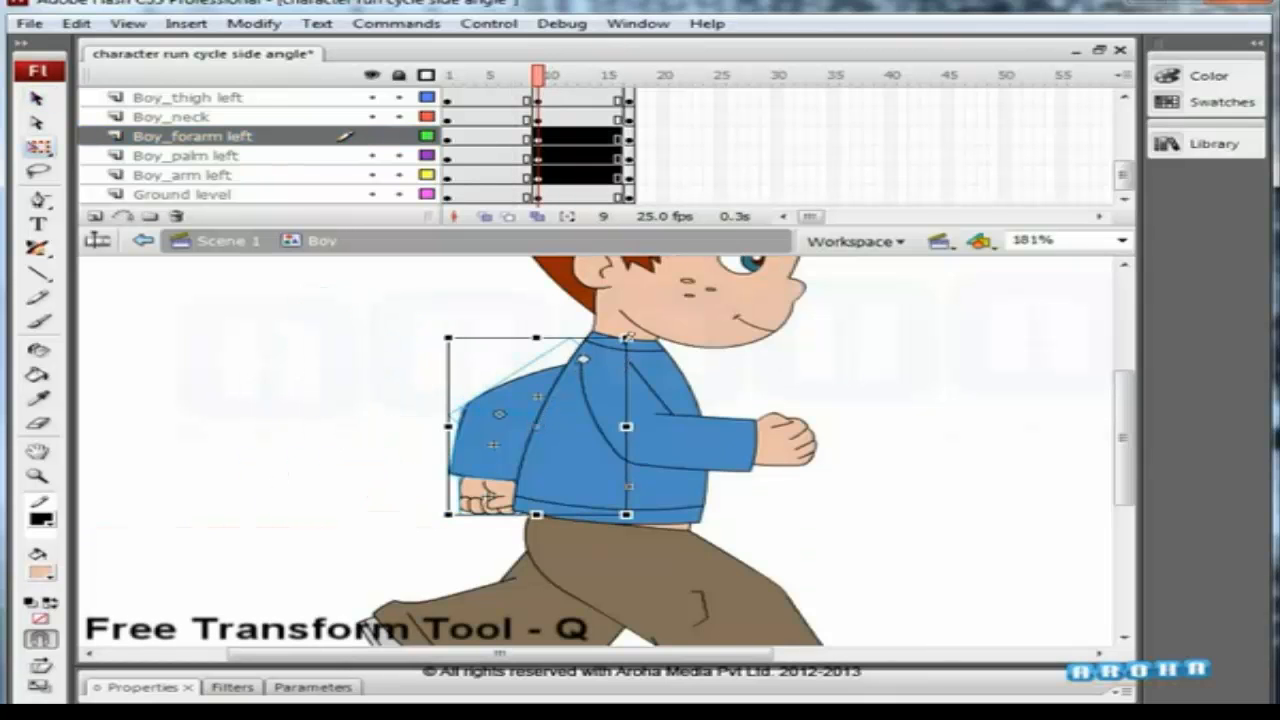
pyautogui.moveTo(652, 316); pyautogui.dragTo(622, 310)
pyautogui.moveTo(571, 346); pyautogui.dragTo(587, 343)
pyautogui.moveTo(743, 460); pyautogui.dragTo(725, 465)
pyautogui.click(812, 370)
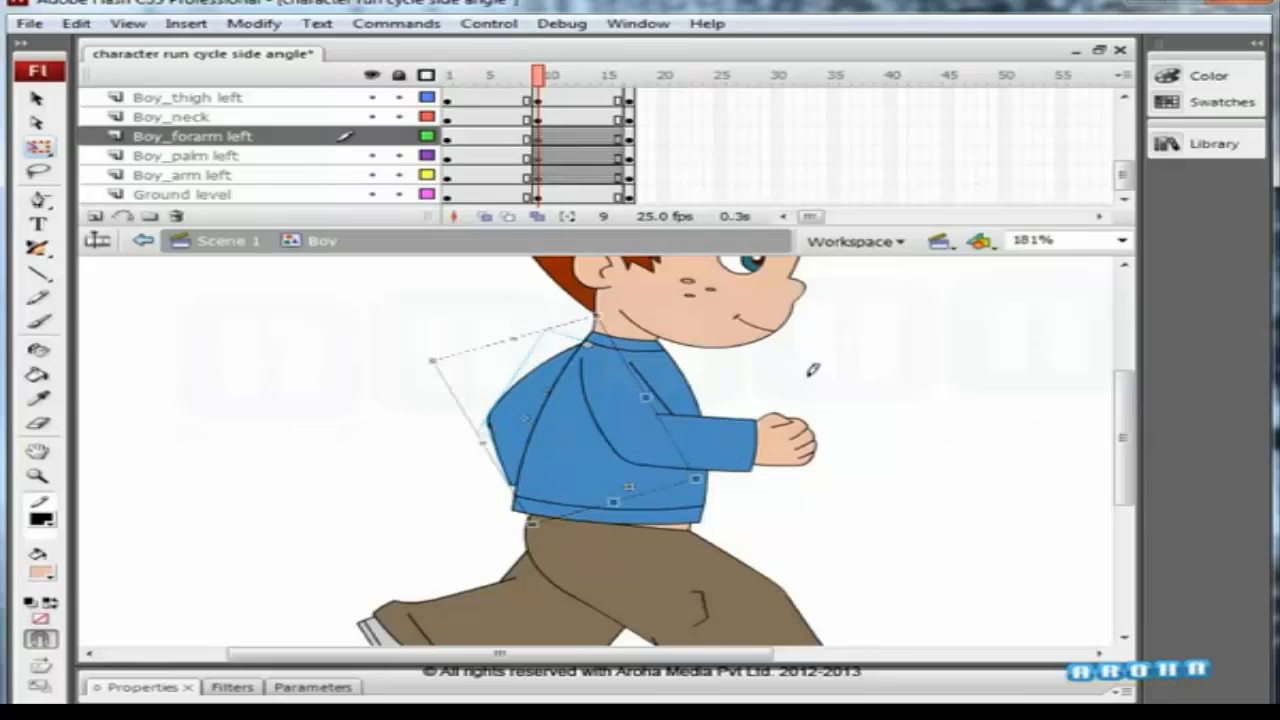
# At frame 9, rotate the whole left arm slightly clockwise to raise the elbow further behind the back.
pyautogui.hotkey('ctrl', '-')
pyautogui.hotkey('ctrl', '-')
pyautogui.moveTo(541, 66)
pyautogui.mouseDown()
pyautogui.moveTo(521, 68)
pyautogui.moveTo(598, 68)
pyautogui.moveTo(517, 68)
pyautogui.moveTo(549, 70)
pyautogui.mouseUp()
pyautogui.moveTo(320, 338); pyautogui.dragTo(216, 403)
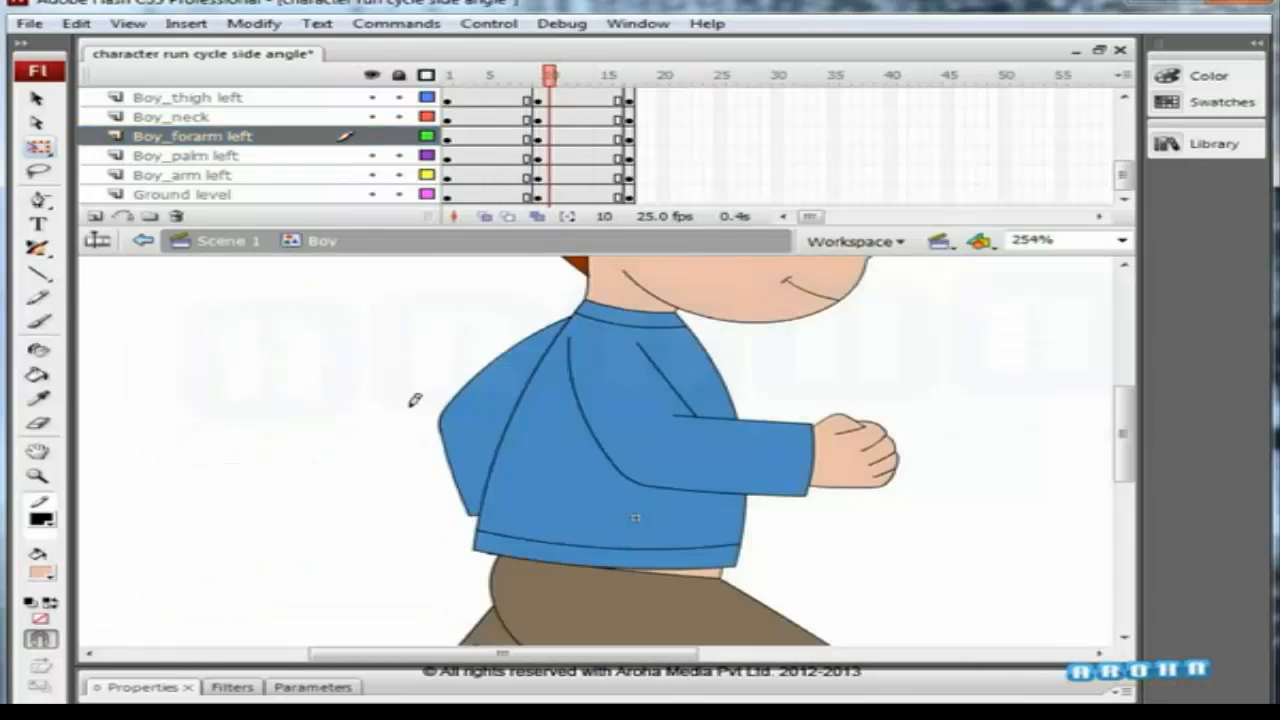
pyautogui.hotkey('ctrl', 'z')
pyautogui.moveTo(523, 432); pyautogui.dragTo(578, 317)
pyautogui.moveTo(641, 560); pyautogui.dragTo(601, 546)
pyautogui.click(786, 346)
# Rotate the left forearm and palm counter-clockwise around the elbow behind the torso and nudge them to meet the upper arm.
pyautogui.click(476, 512)
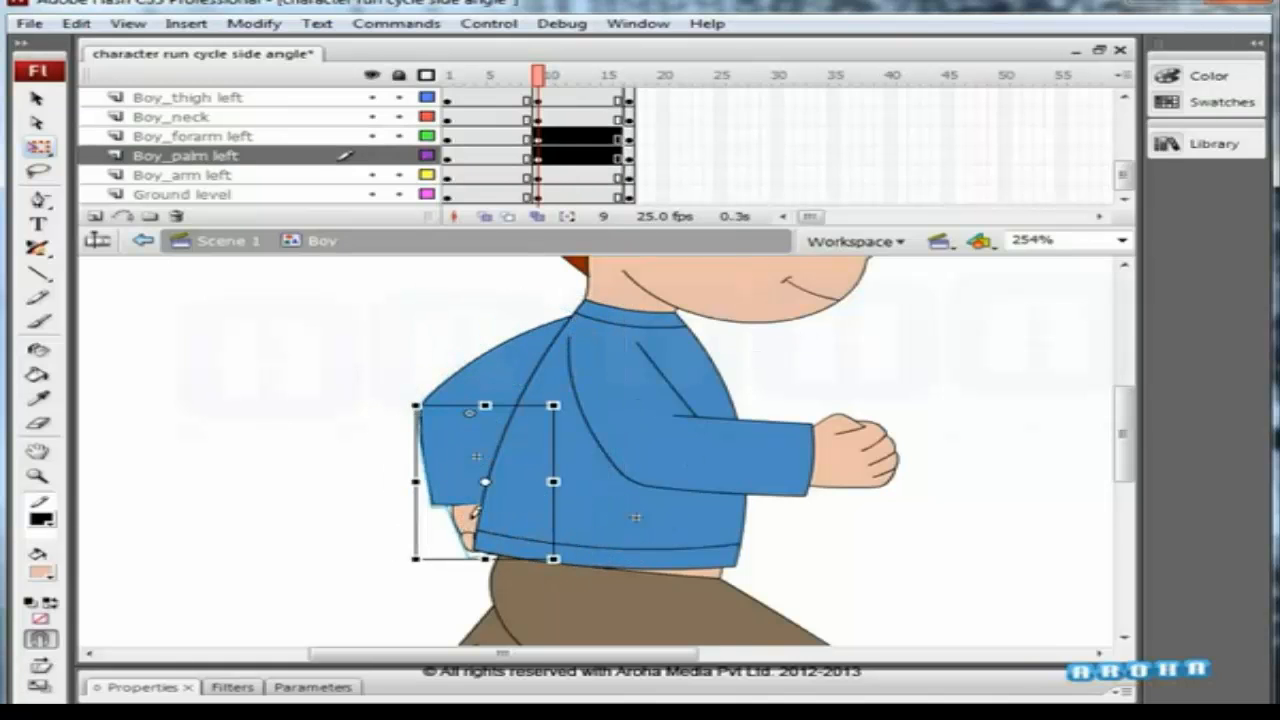
pyautogui.moveTo(441, 429); pyautogui.dragTo(431, 418)
pyautogui.moveTo(585, 555); pyautogui.dragTo(619, 515)
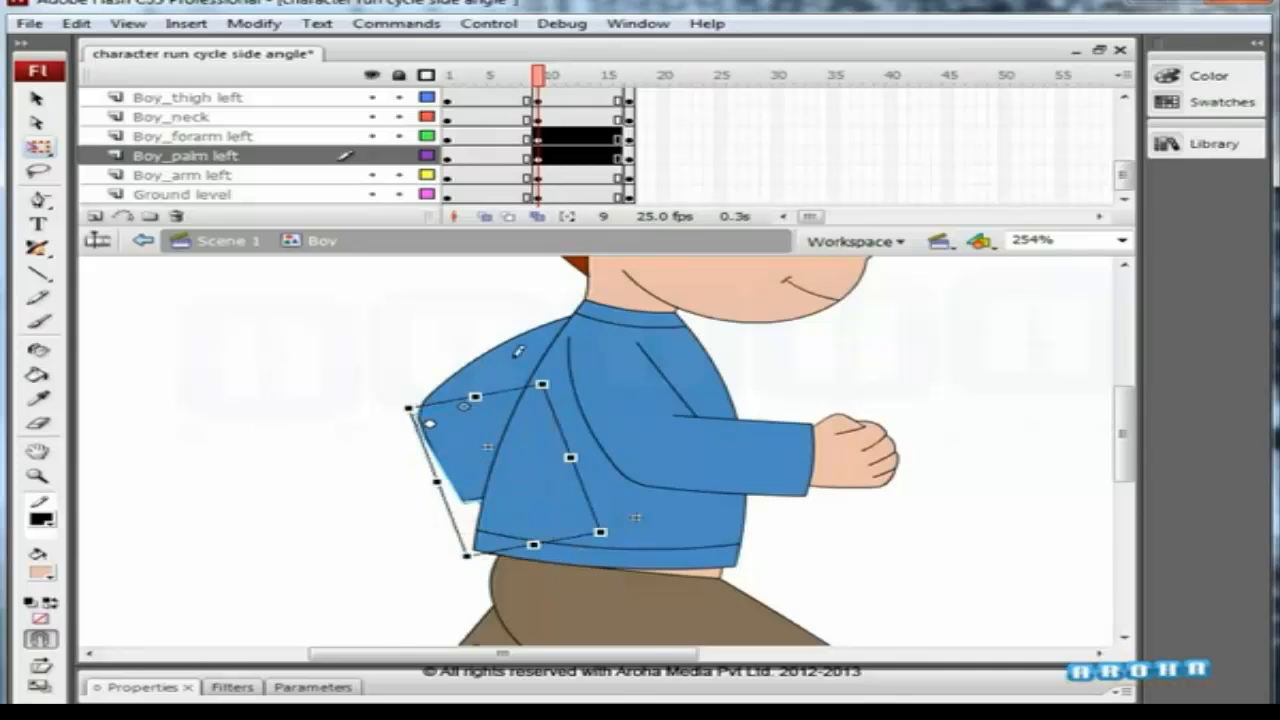
pyautogui.moveTo(517, 385); pyautogui.dragTo(410, 511)
pyautogui.hotkey('shift', 'Right')
pyautogui.hotkey('shift', 'Down')
pyautogui.hotkey('shift', 'Down')
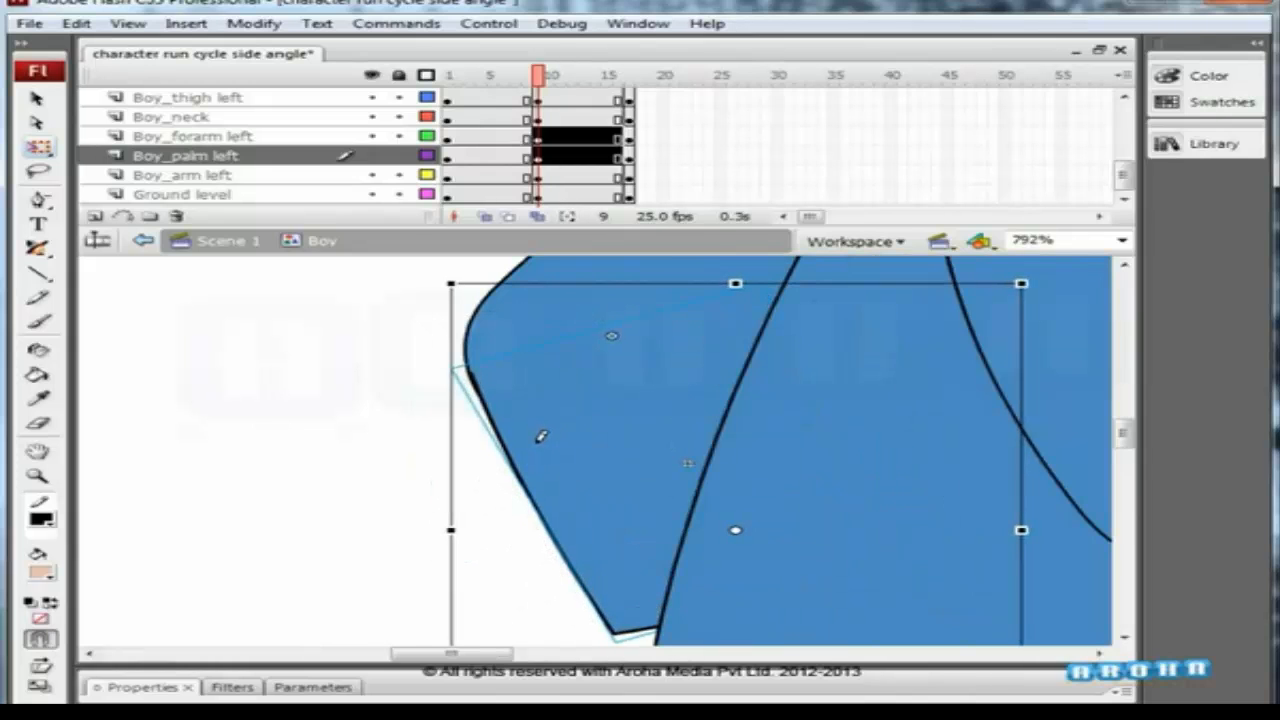
pyautogui.click(364, 425)
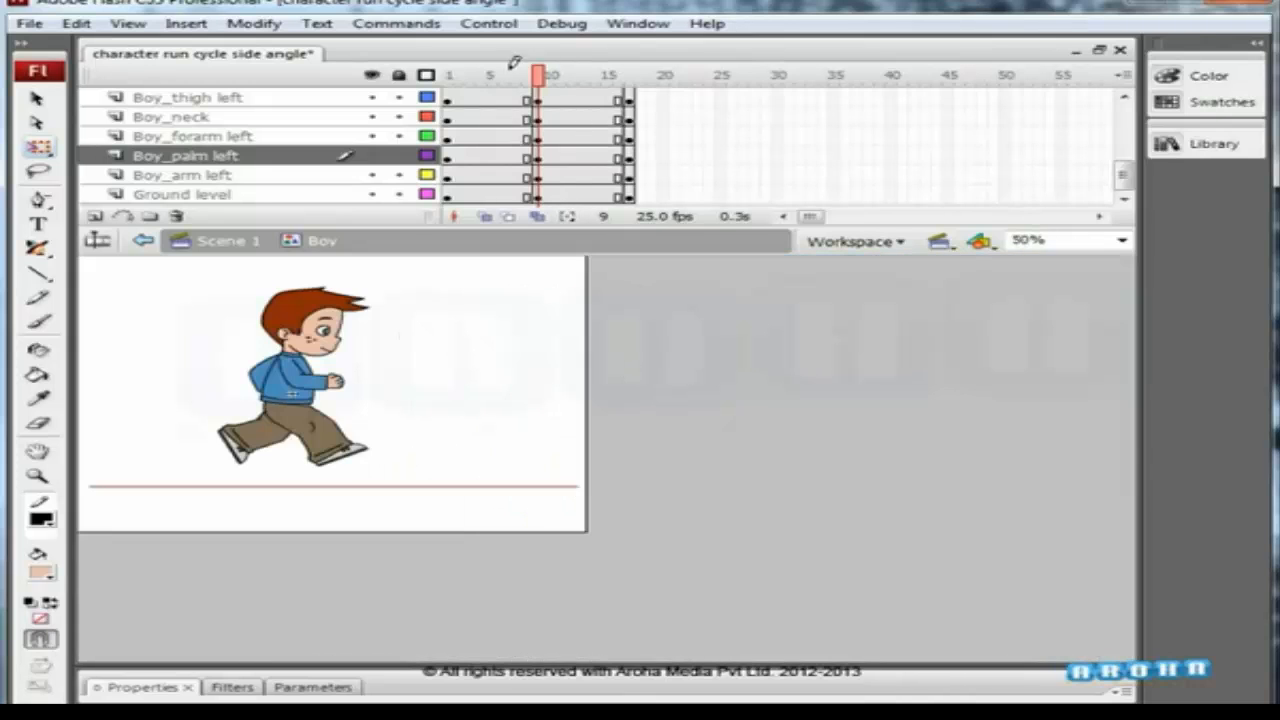
# Check the arm poses along the timeline, save the file, and rotate the left thigh forward at frame 10.
pyautogui.press('v')
pyautogui.moveTo(537, 75); pyautogui.dragTo(533, 108)
pyautogui.click(545, 74)
pyautogui.click(352, 384)
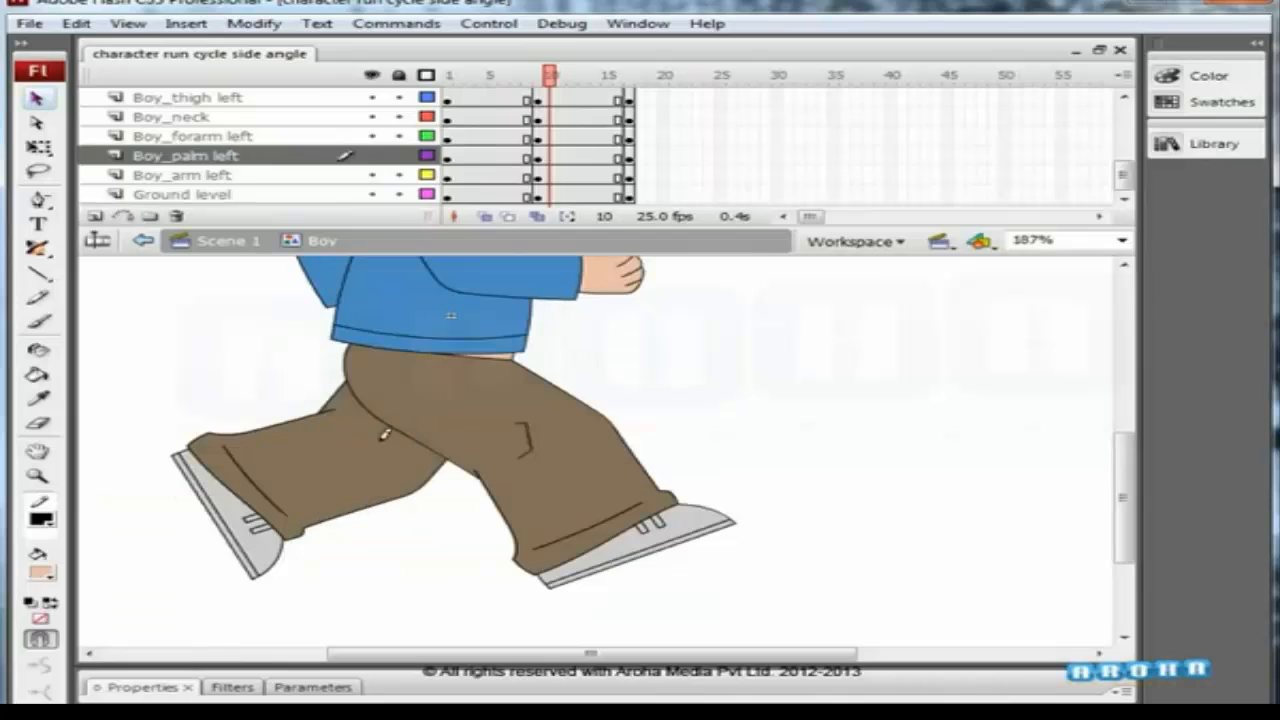
pyautogui.click(385, 425)
pyautogui.press('q')
pyautogui.moveTo(458, 516); pyautogui.dragTo(650, 437)
pyautogui.click(640, 315)
# Display the right thigh, right calf and right foot layers as outlines.
pyautogui.click(518, 374)
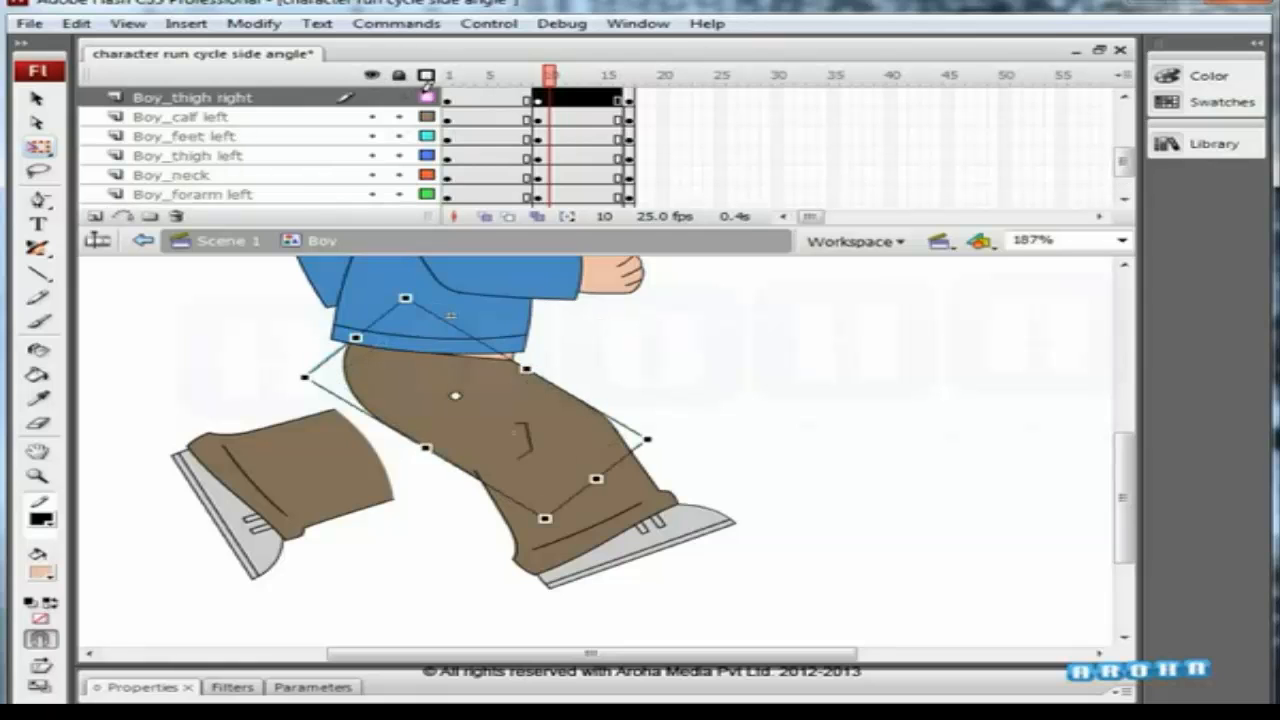
pyautogui.click(427, 97)
pyautogui.click(667, 443)
pyautogui.click(612, 480)
pyautogui.click(427, 97)
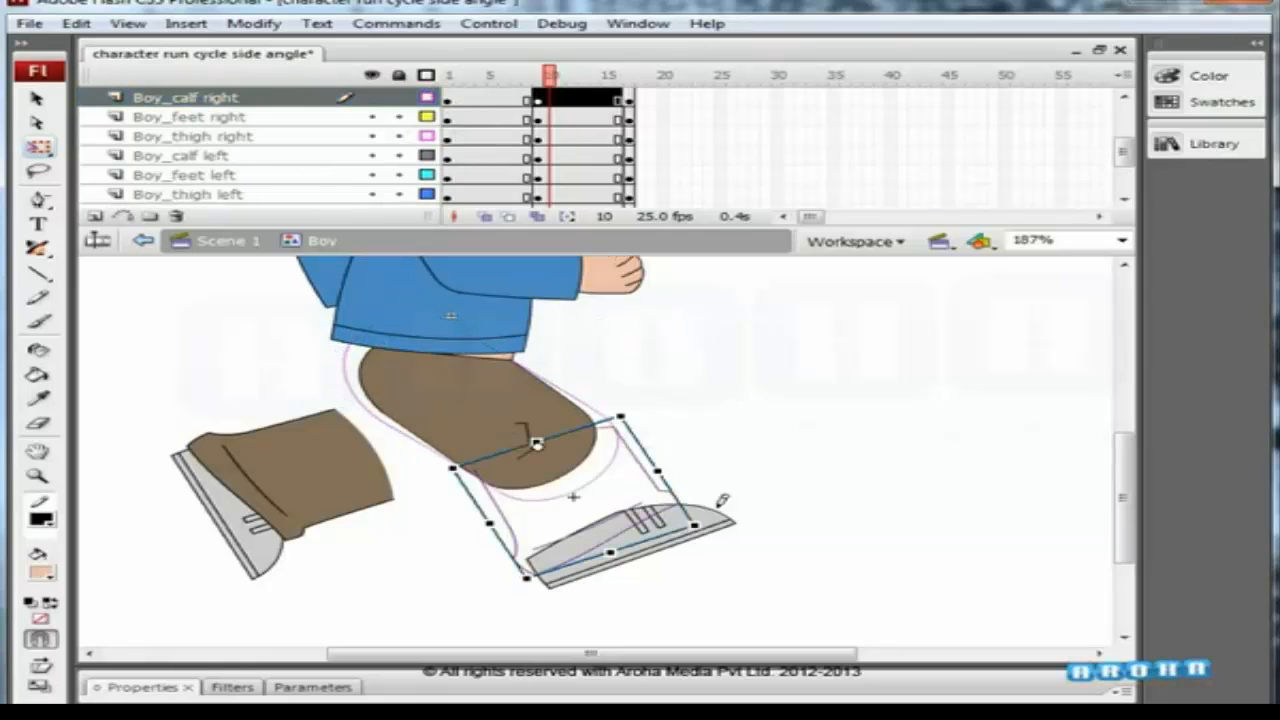
pyautogui.click(750, 509)
pyautogui.click(706, 515)
pyautogui.click(427, 117)
pyautogui.click(716, 405)
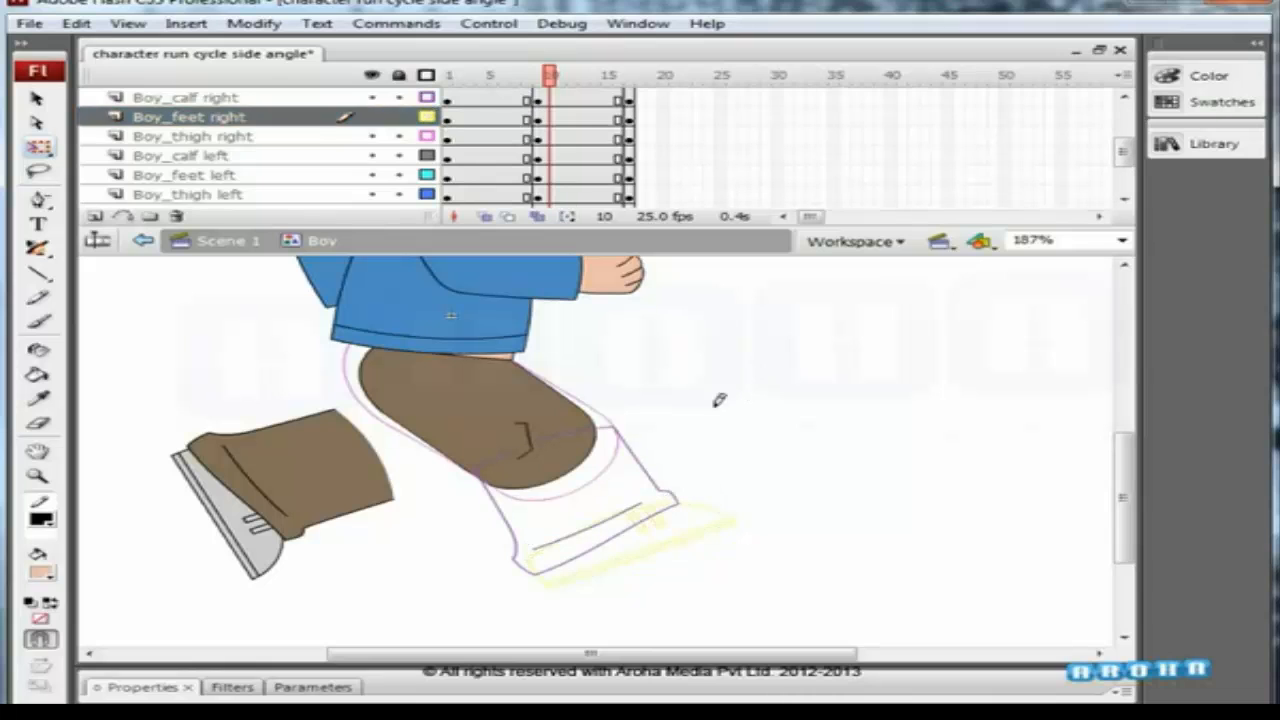
# Move the left calf to the forward knee, rotate it and nudge it to follow the right calf's outline.
pyautogui.click(373, 467)
pyautogui.moveTo(420, 508); pyautogui.dragTo(561, 467)
pyautogui.moveTo(478, 390); pyautogui.dragTo(708, 547)
pyautogui.moveTo(549, 420); pyautogui.dragTo(563, 397)
pyautogui.press('Right')
pyautogui.press('Right')
pyautogui.press('Right')
pyautogui.press('Right')
pyautogui.press('Up')
pyautogui.press('Up')
pyautogui.press('Up')
pyautogui.press('Up')
pyautogui.press('Up')
pyautogui.press('Up')
pyautogui.moveTo(864, 486); pyautogui.dragTo(833, 492)
pyautogui.press('Left')
pyautogui.press('Up')
pyautogui.press('Up')
pyautogui.press('Up')
pyautogui.press('Up')
pyautogui.press('Left')
pyautogui.press('Left')
pyautogui.press('Left')
pyautogui.click(891, 446)
pyautogui.hotkey('ctrl', '-')
pyautogui.hotkey('ctrl', '-')
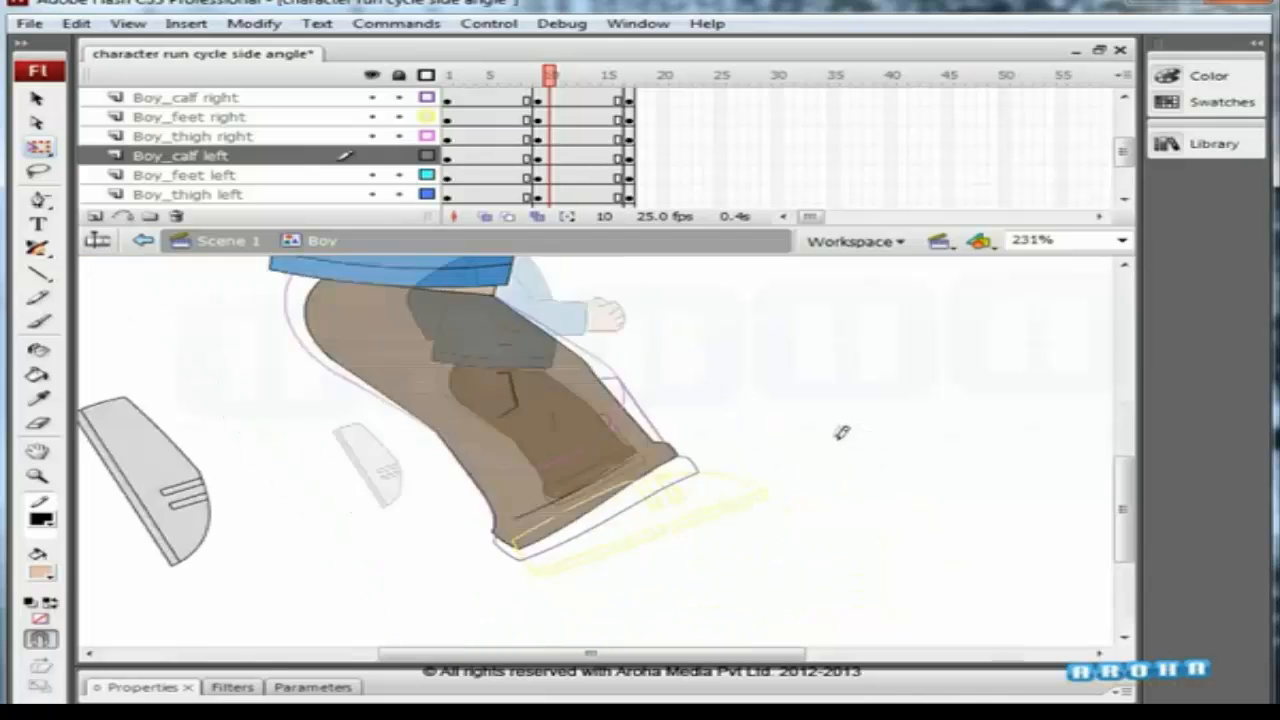
# Move the left foot under the forward calf and adjust its angle and position to follow the right foot's outline.
pyautogui.moveTo(382, 461); pyautogui.dragTo(706, 391)
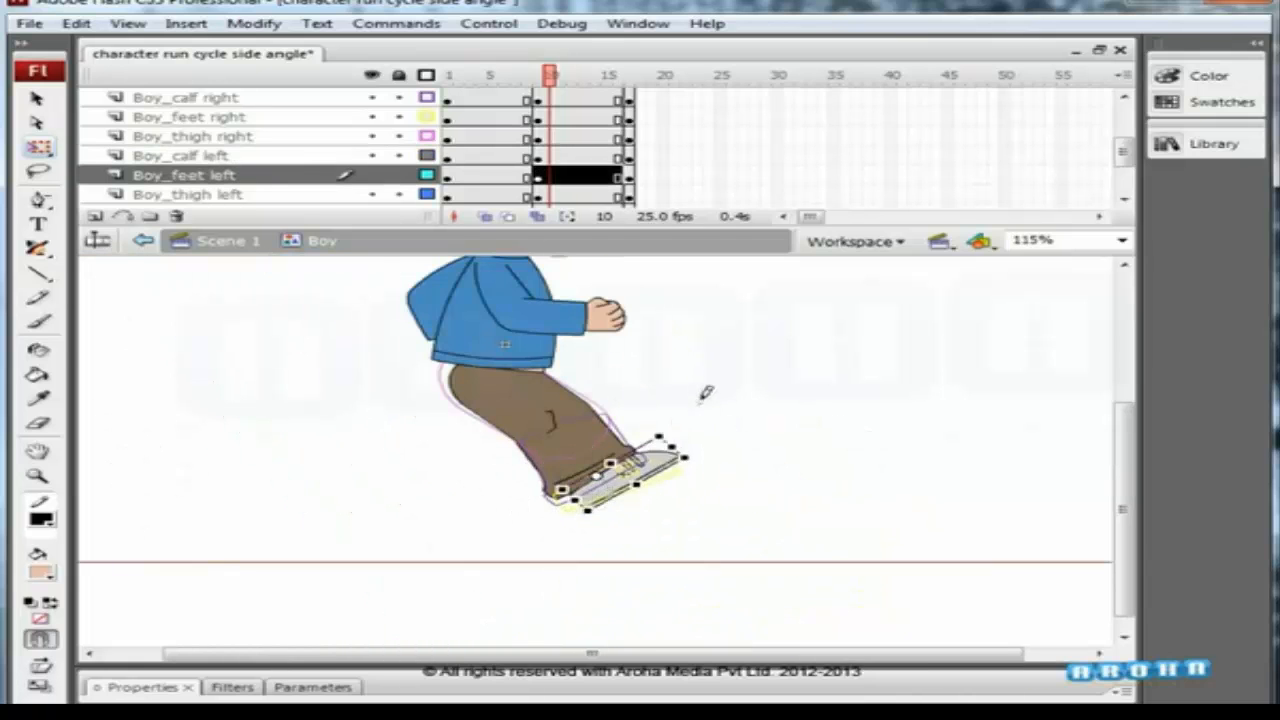
pyautogui.hotkey('ctrl', '=')
pyautogui.hotkey('ctrl', '=')
pyautogui.moveTo(767, 460); pyautogui.dragTo(671, 412)
pyautogui.click(669, 395)
pyautogui.press('Down')
pyautogui.press('Down')
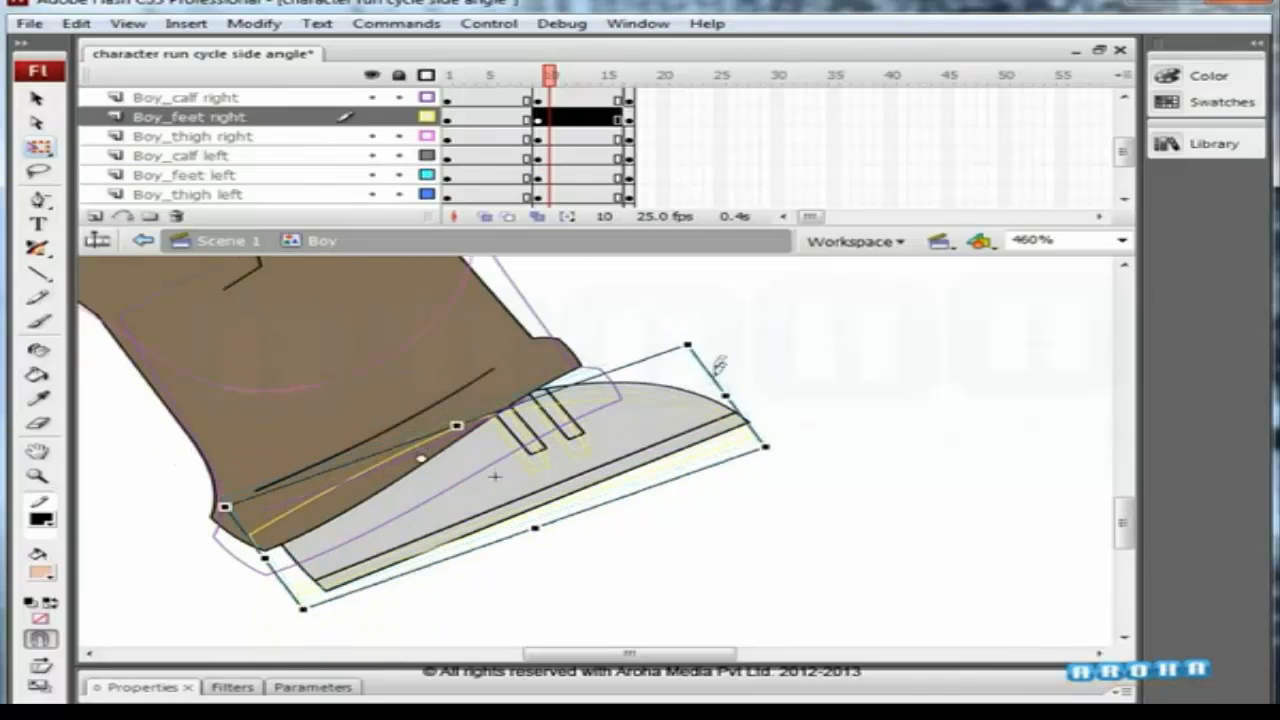
pyautogui.click(695, 338)
pyautogui.moveTo(680, 305); pyautogui.dragTo(760, 331)
pyautogui.click(760, 331)
pyautogui.hotkey('ctrl', '-')
pyautogui.hotkey('ctrl', '-')
# Turn on onion skinning and rotate the right thigh backward to match the ghosted rear thigh.
pyautogui.press('v')
pyautogui.click(537, 137)
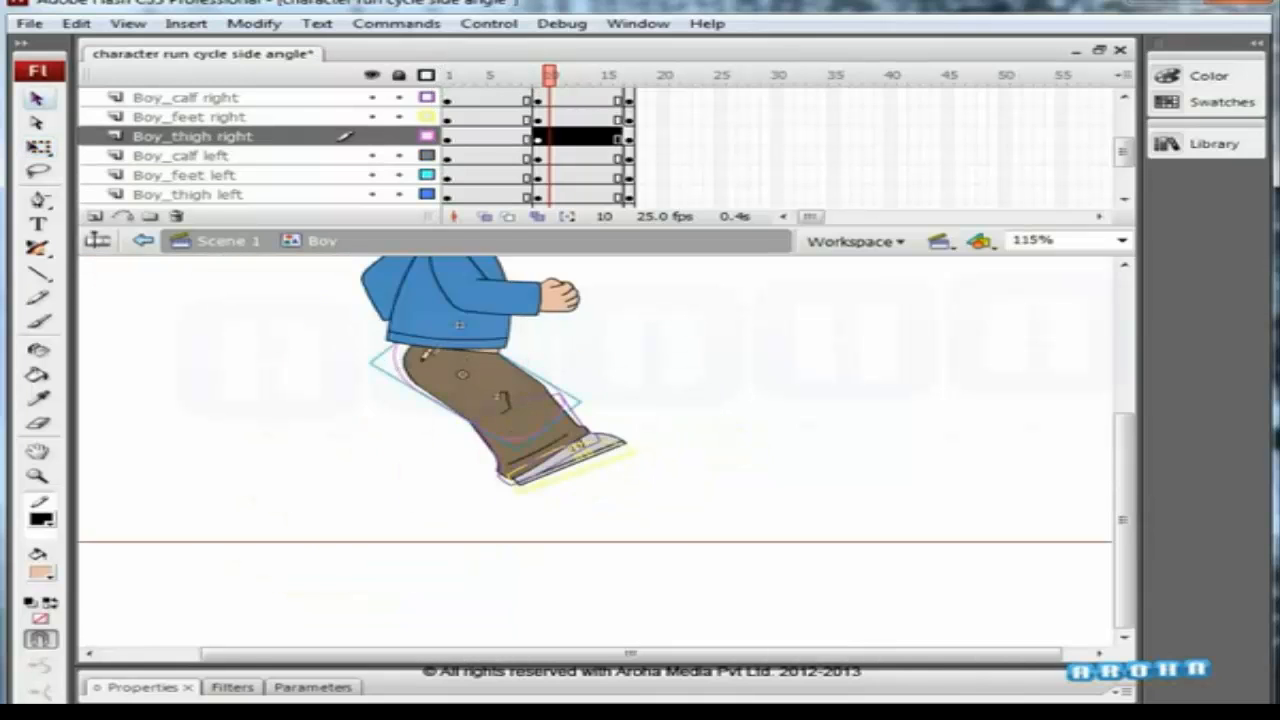
pyautogui.click(484, 216)
pyautogui.hotkey('ctrl', '=')
pyautogui.click(690, 440)
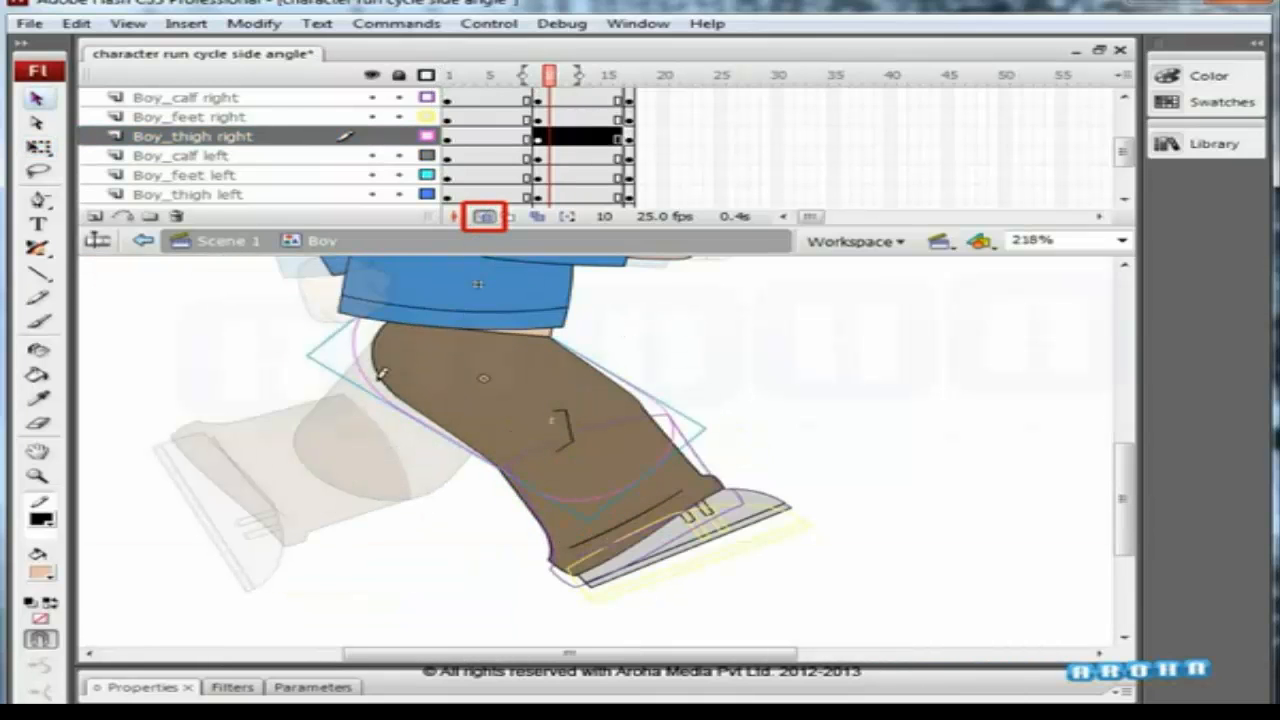
pyautogui.press('q')
pyautogui.moveTo(717, 409); pyautogui.dragTo(397, 460)
# Swing the right calf and foot back to the rear knee and nudge them into line with the right thigh.
pyautogui.click(686, 414)
pyautogui.click(770, 470)
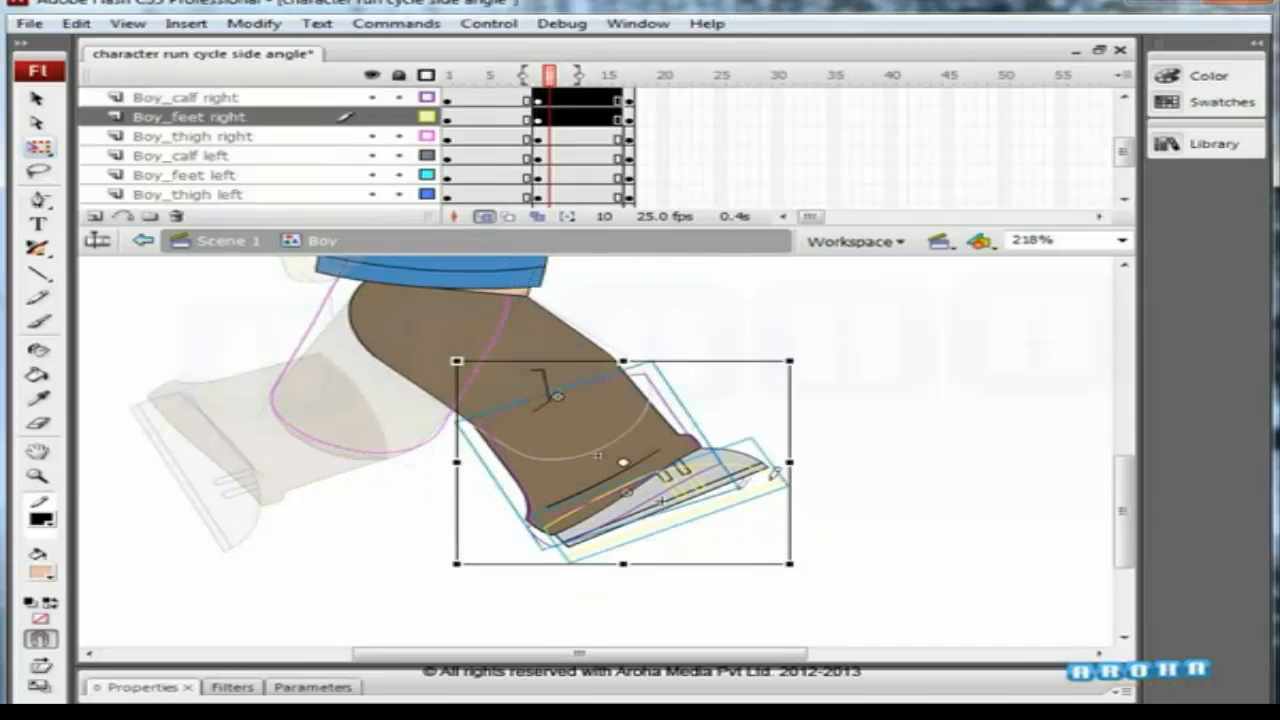
pyautogui.moveTo(807, 359); pyautogui.dragTo(543, 516)
pyautogui.press('Down')
pyautogui.press('Down')
pyautogui.press('Left')
pyautogui.press('Left')
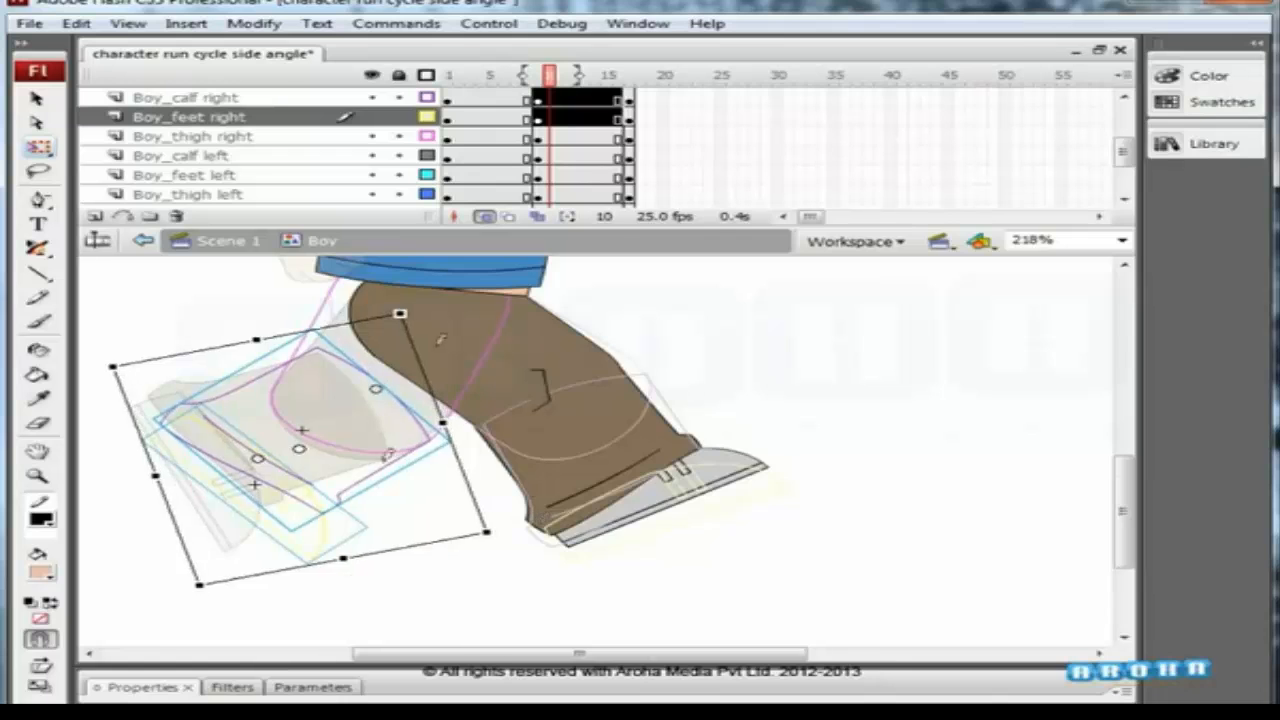
pyautogui.moveTo(375, 409); pyautogui.dragTo(459, 472)
pyautogui.press('Down')
pyautogui.press('Down')
pyautogui.press('Left')
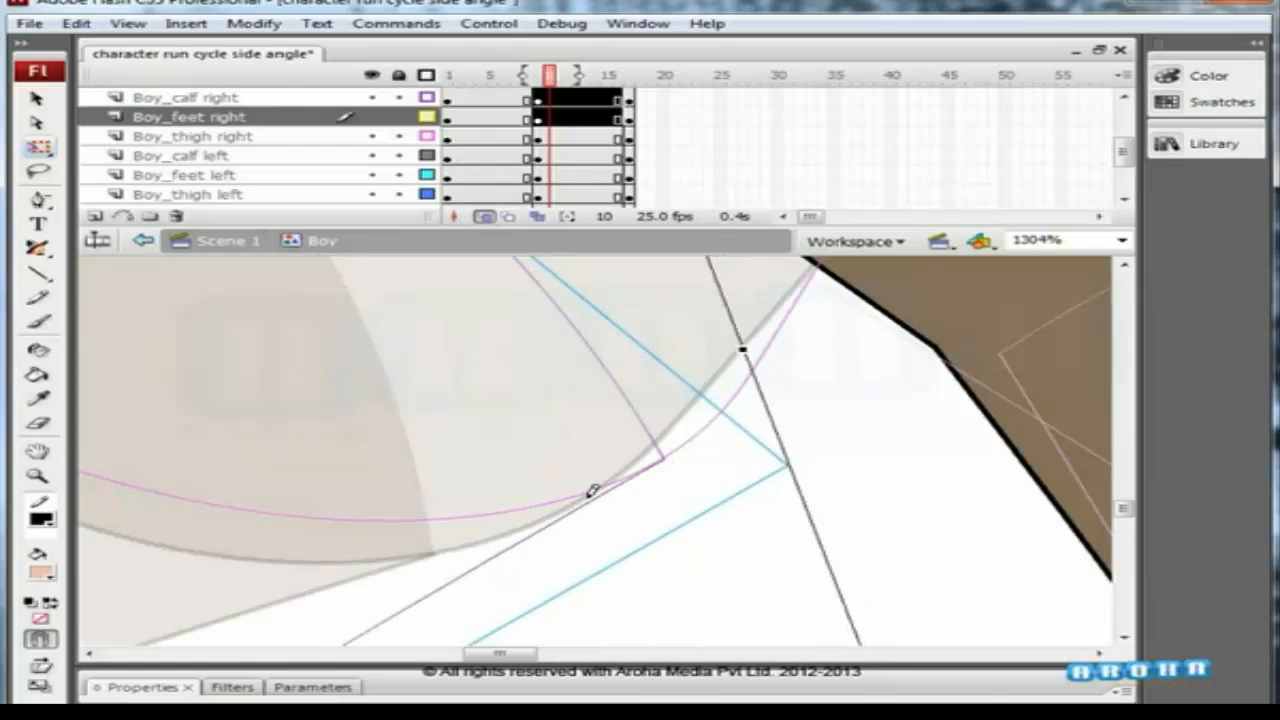
pyautogui.click(815, 408)
pyautogui.hotkey('ctrl', '-')
pyautogui.hotkey('ctrl', '-')
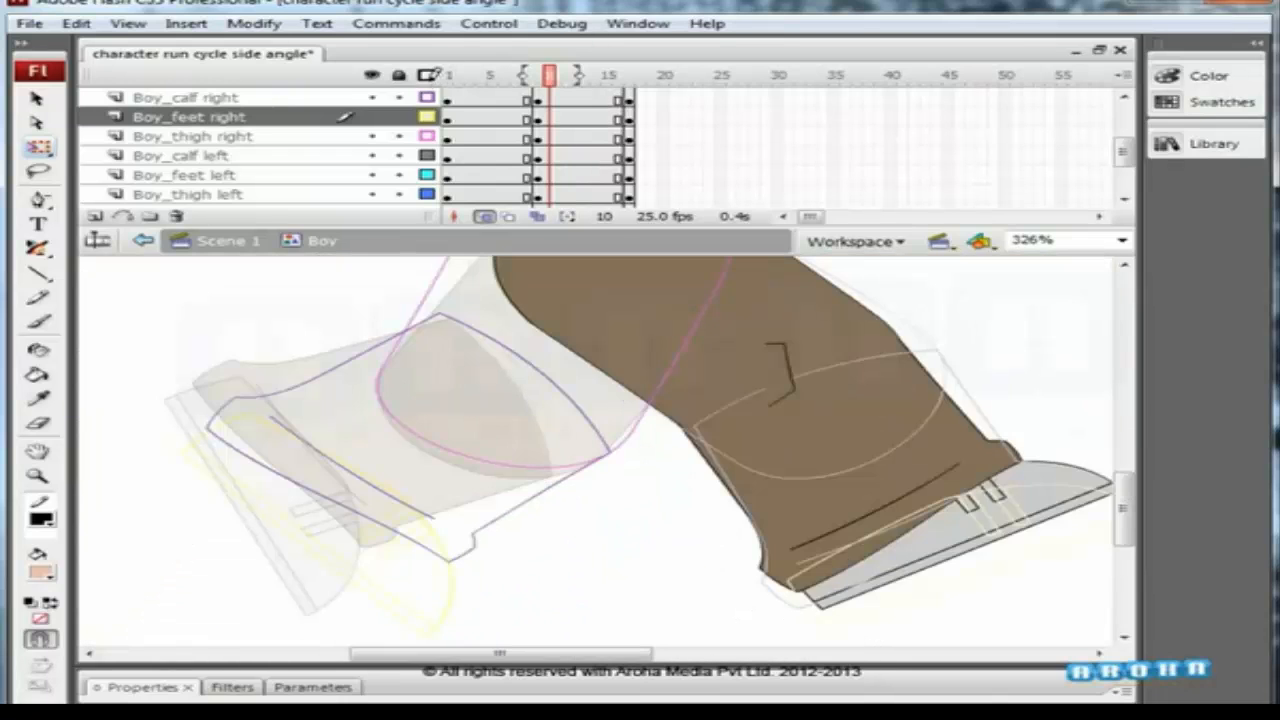
# Restore the filled display on all layers and save the file.
pyautogui.click(428, 76)
pyautogui.click(428, 76)
pyautogui.hotkey('ctrl', 's')
# Rotate the right calf and foot slightly clockwise together and nudge them to blend smoothly with the thigh at the knee.
pyautogui.click(637, 483)
pyautogui.hotkey('ctrl', '-')
pyautogui.hotkey('ctrl', '-')
pyautogui.moveTo(690, 387); pyautogui.dragTo(442, 484)
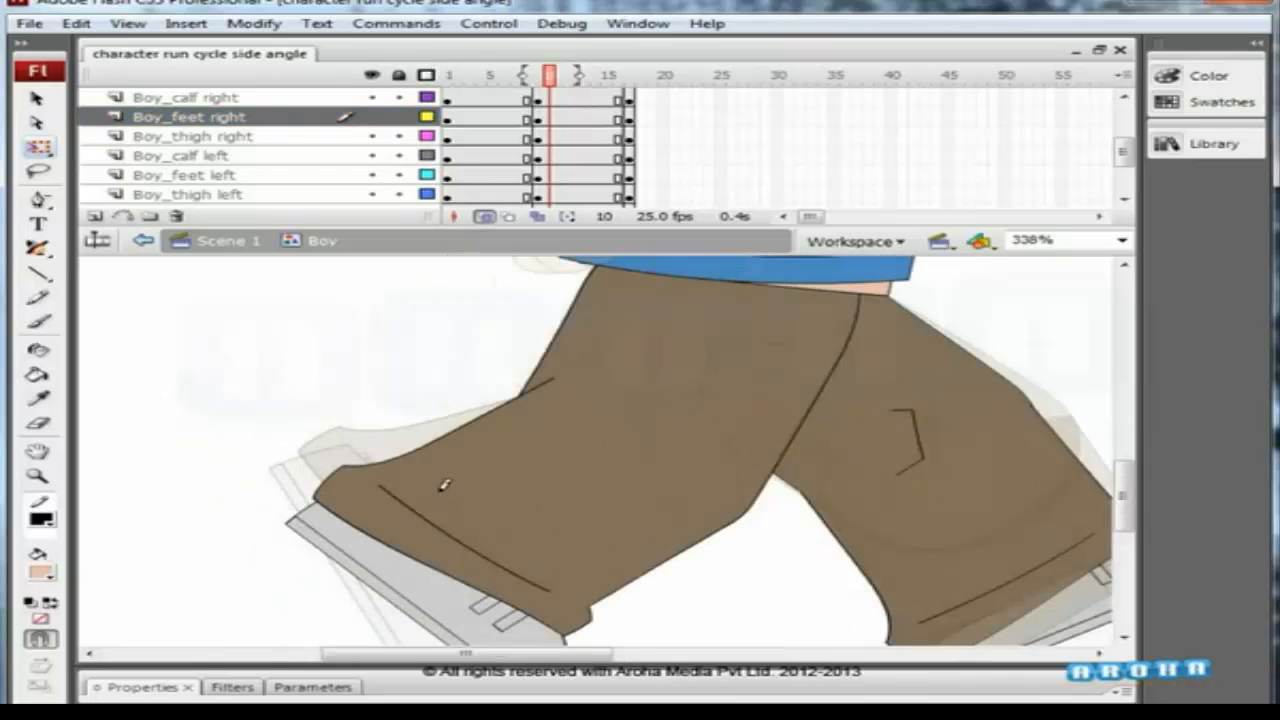
pyautogui.click(442, 486)
pyautogui.keyDown('shift'); pyautogui.click(372, 560); pyautogui.keyUp('shift')
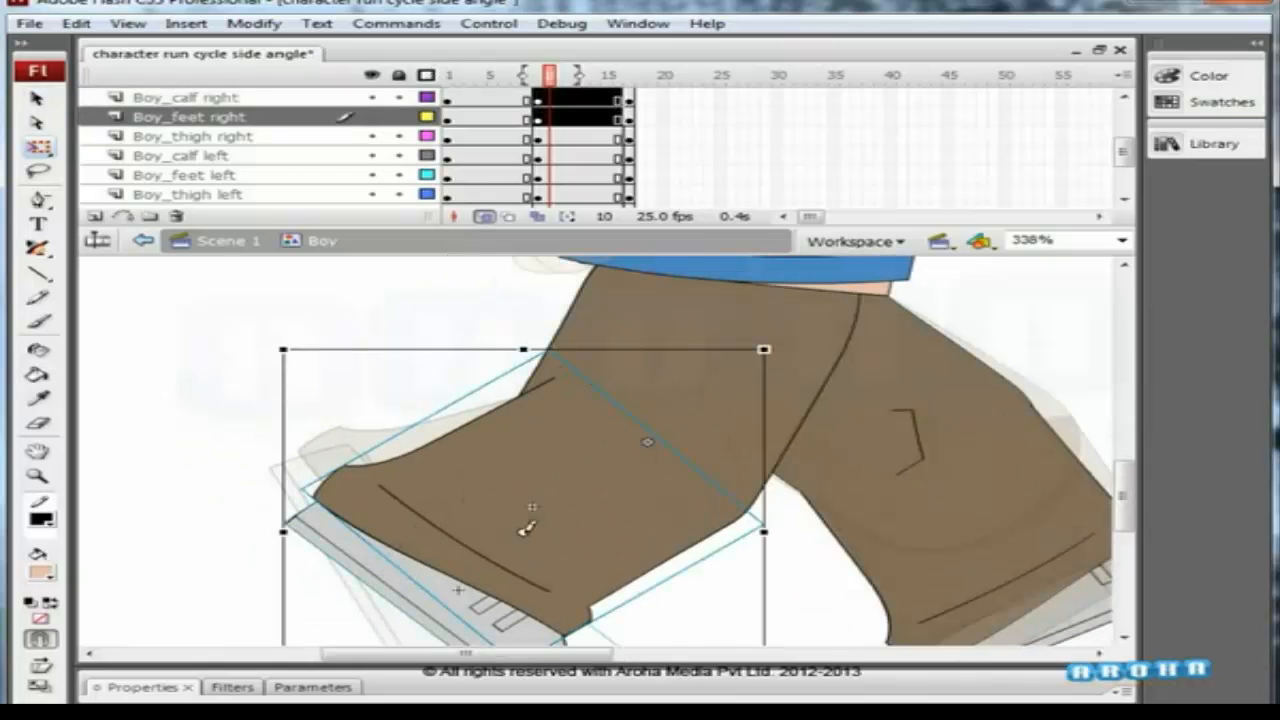
pyautogui.moveTo(783, 340); pyautogui.dragTo(824, 374)
pyautogui.moveTo(599, 455); pyautogui.dragTo(600, 427)
pyautogui.moveTo(680, 377); pyautogui.dragTo(573, 520)
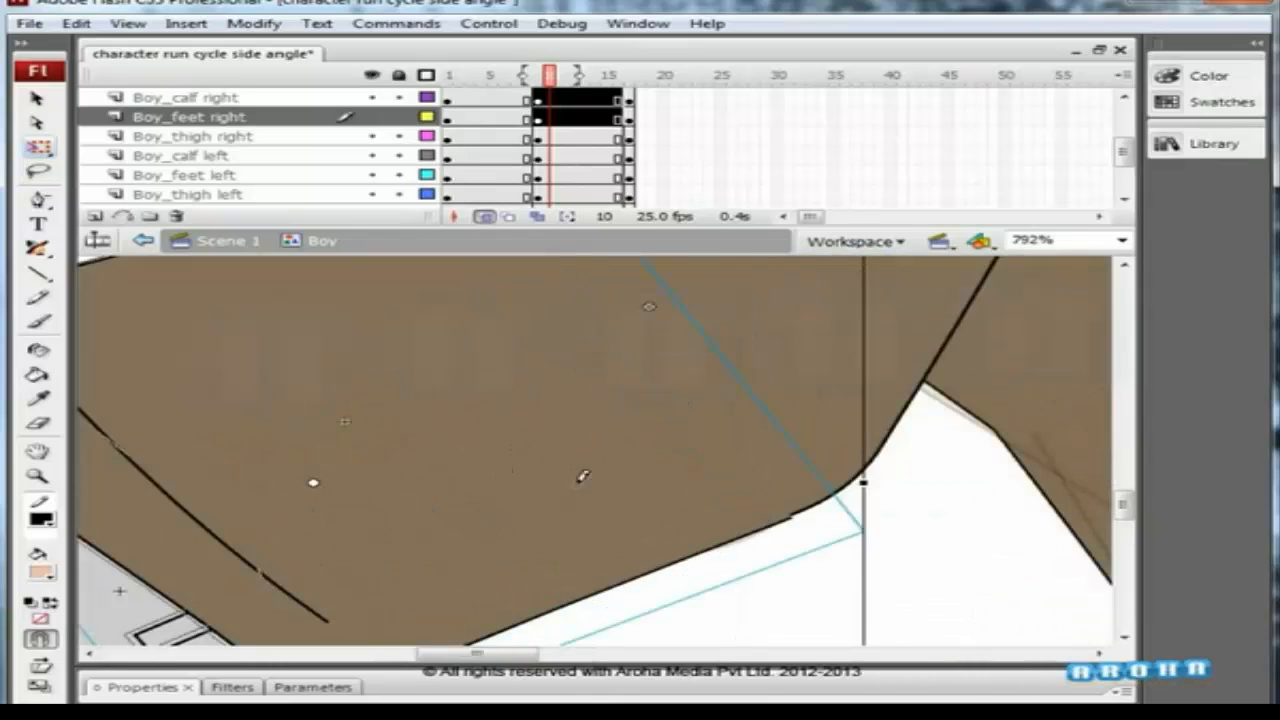
pyautogui.press('Left')
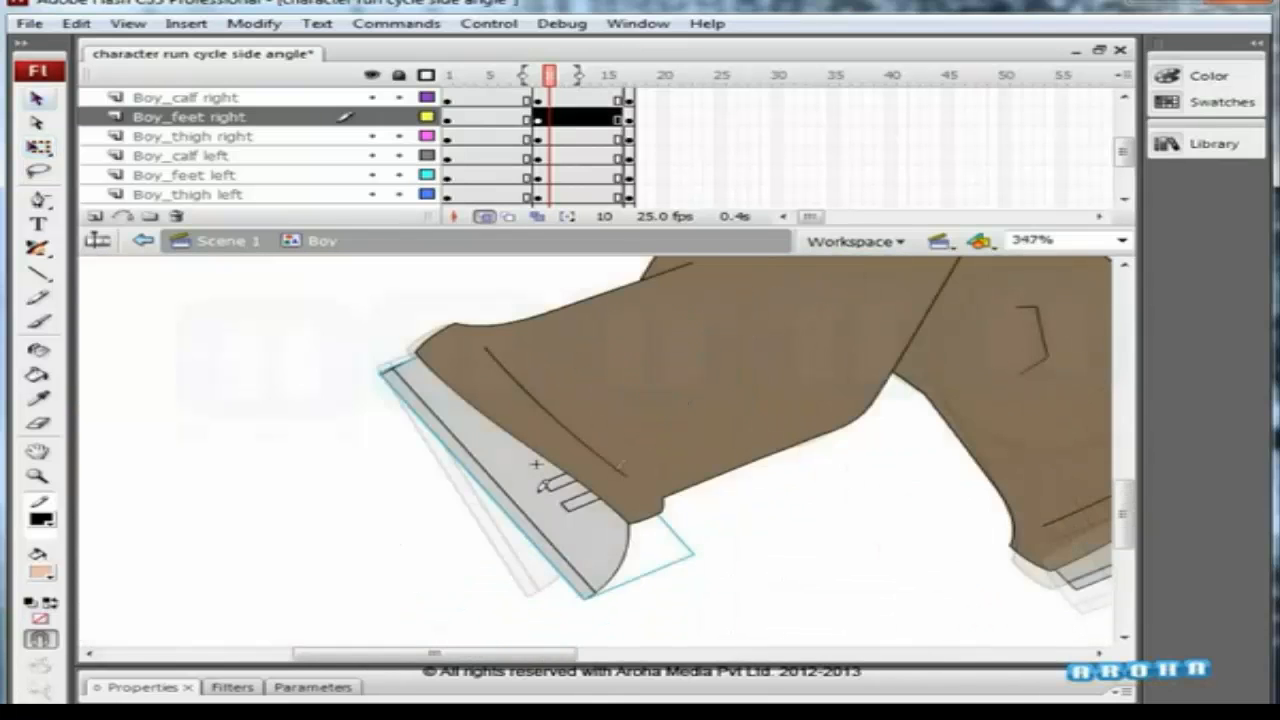
# Rotate the right foot slightly counter-clockwise at the ankle towards the ghosted rear foot.
pyautogui.press('q')
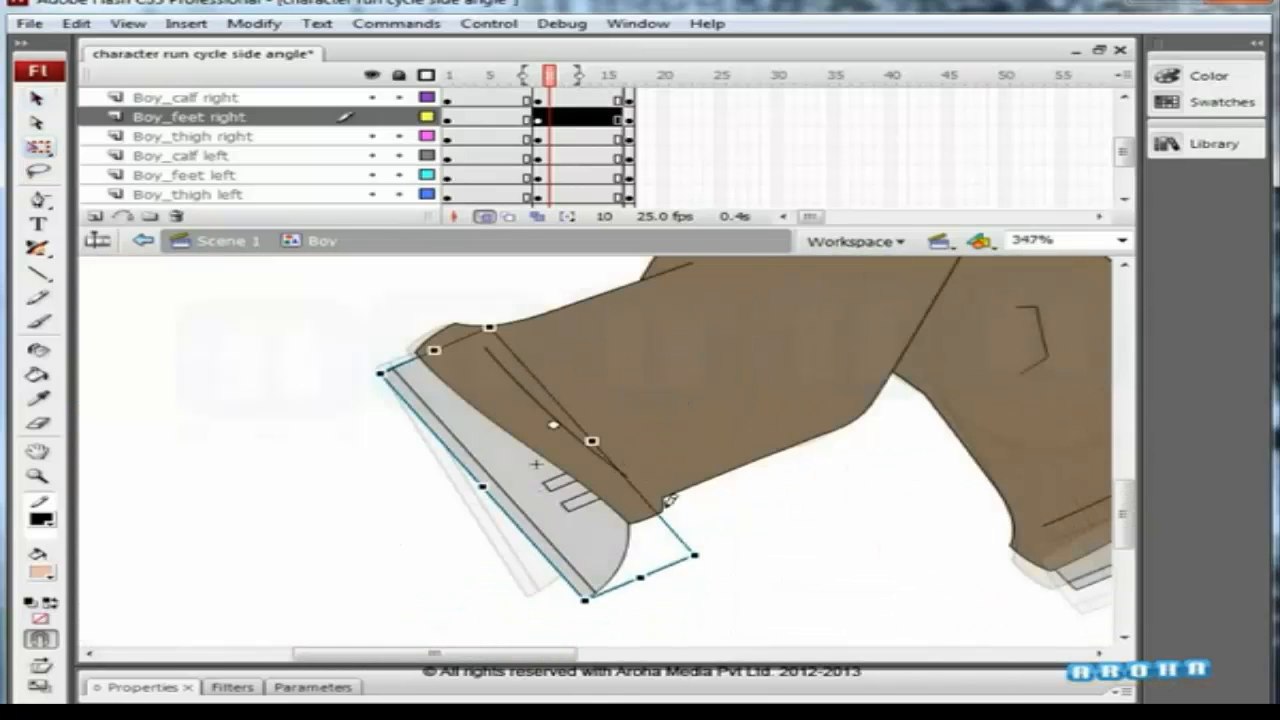
pyautogui.moveTo(717, 542)
pyautogui.mouseDown()
pyautogui.moveTo(665, 566)
pyautogui.moveTo(674, 537)
pyautogui.moveTo(709, 543)
pyautogui.moveTo(706, 522)
pyautogui.mouseUp()
pyautogui.click(748, 500)
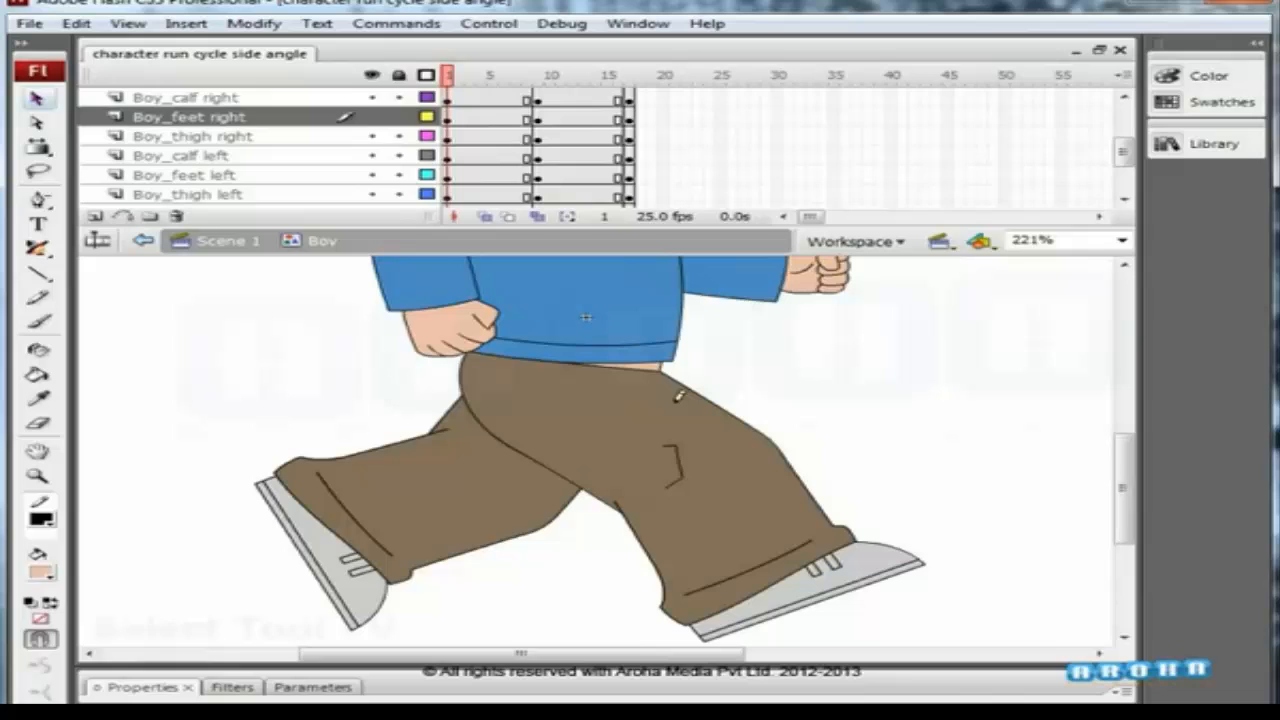
# At frame 1, move the trouser zip to the front of the waistband and rotate and skew it along the front thigh's edge.
pyautogui.click(680, 455)
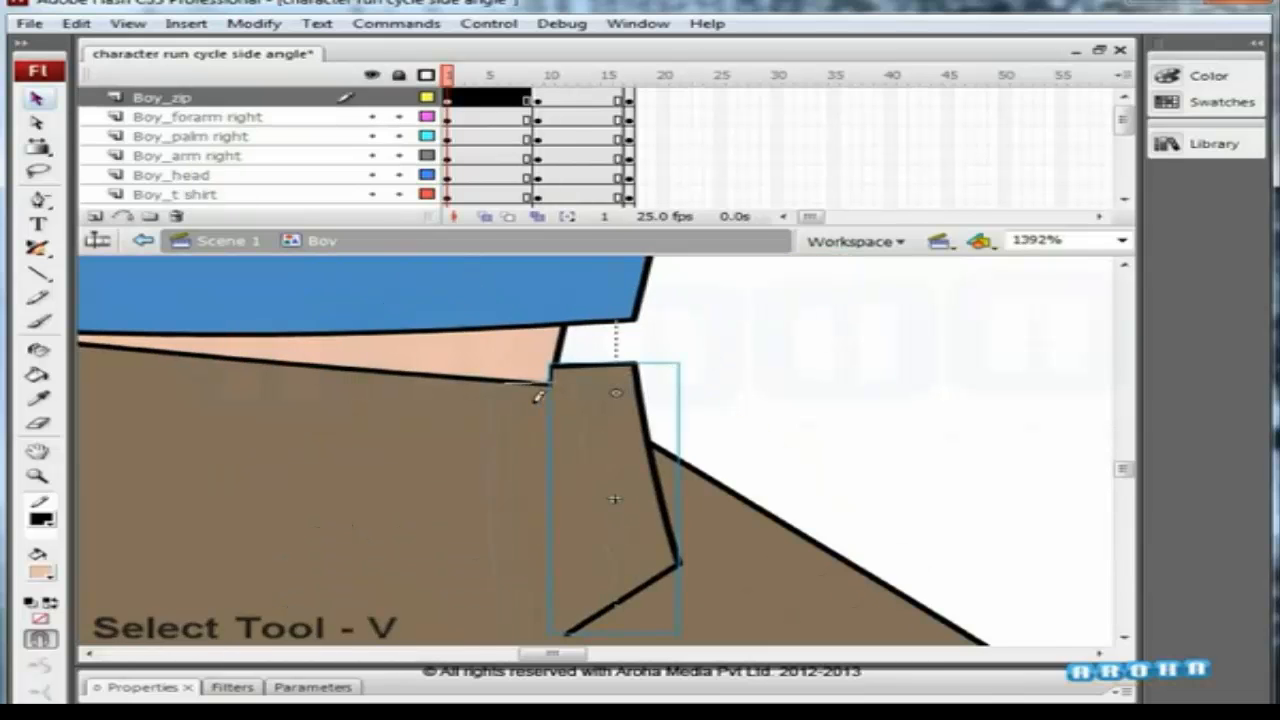
pyautogui.press('q')
pyautogui.moveTo(620, 563); pyautogui.dragTo(586, 354)
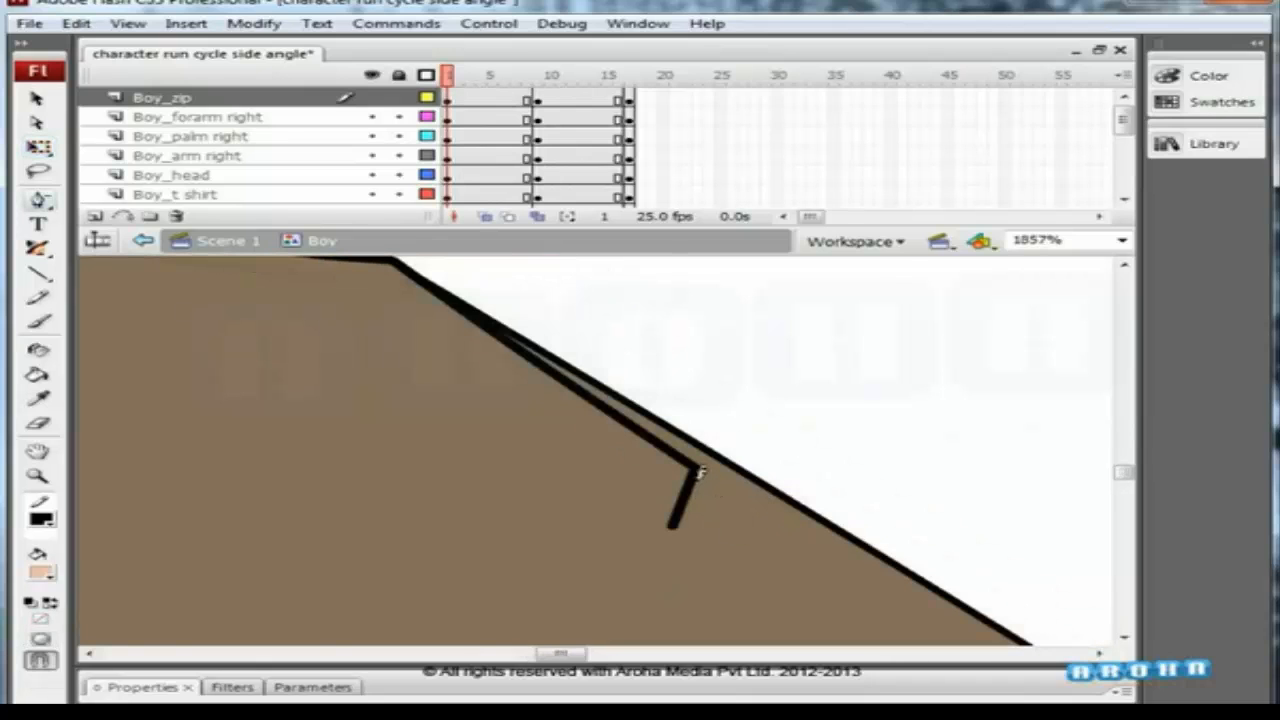
pyautogui.press('q')
pyautogui.click(671, 485)
pyautogui.press('q')
pyautogui.moveTo(735, 522); pyautogui.dragTo(756, 503)
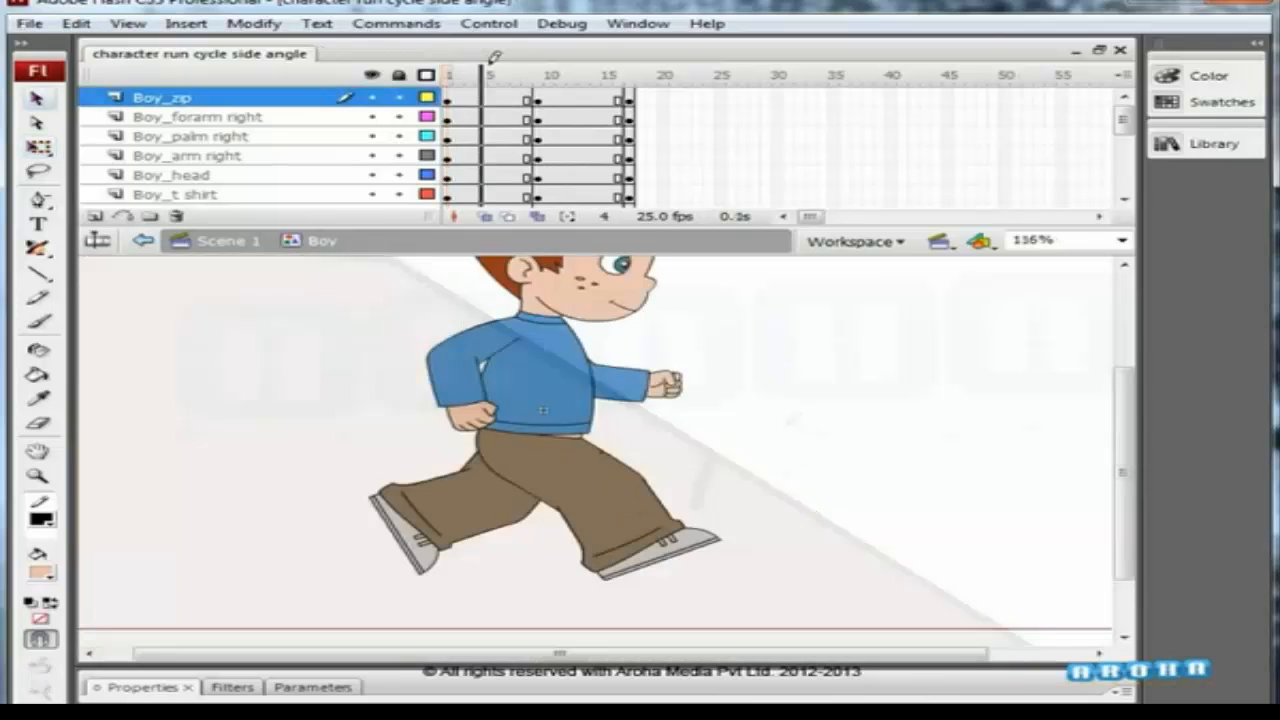
# At frame 9, move the trouser zip up to the front of the waistband and nudge it into line with the trouser edge.
pyautogui.click(525, 72)
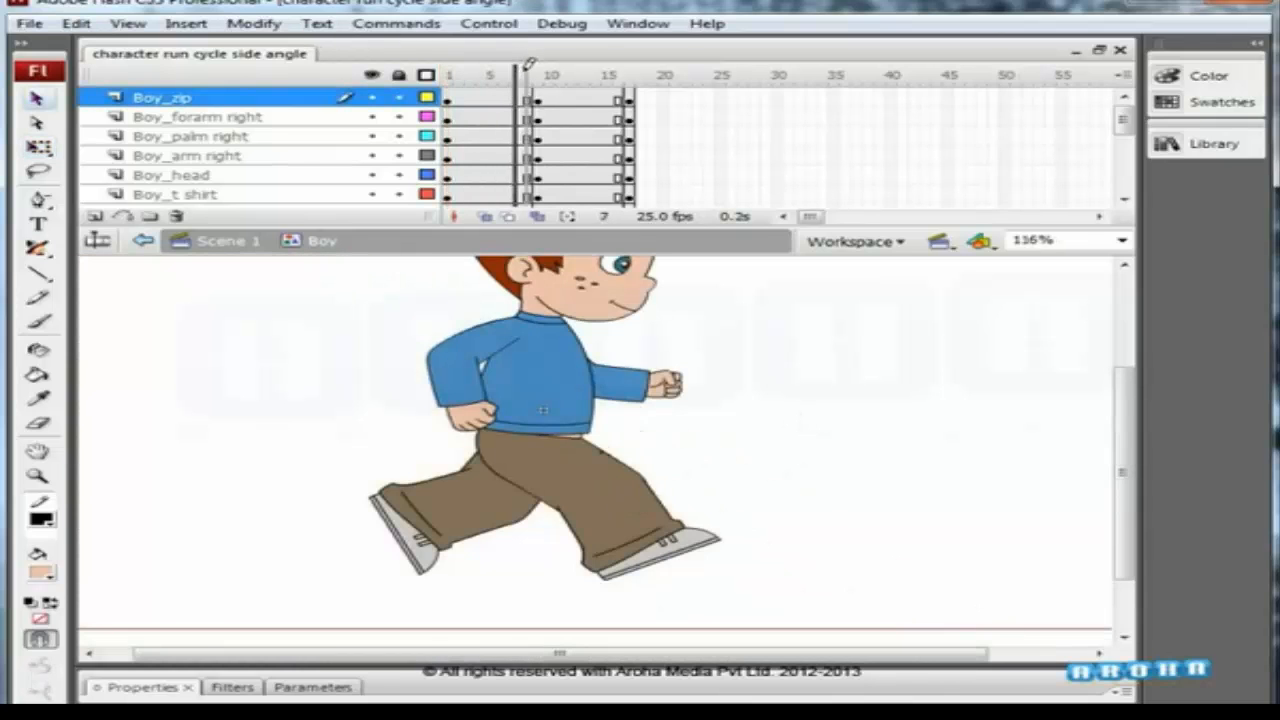
pyautogui.click(536, 72)
pyautogui.moveTo(624, 408); pyautogui.dragTo(596, 406)
pyautogui.moveTo(580, 438); pyautogui.dragTo(541, 325)
pyautogui.moveTo(557, 337); pyautogui.dragTo(582, 405)
pyautogui.press('q')
pyautogui.moveTo(722, 412); pyautogui.dragTo(712, 346)
pyautogui.moveTo(700, 308); pyautogui.dragTo(700, 330)
pyautogui.hotkey('shift', 'Right')
pyautogui.press('Down')
pyautogui.press('Down')
pyautogui.press('Down')
pyautogui.press('Down')
pyautogui.press('Down')
pyautogui.press('Right')
pyautogui.press('Right')
pyautogui.press('Right')
pyautogui.press('Right')
pyautogui.press('Right')
pyautogui.press('Up')
pyautogui.moveTo(538, 350); pyautogui.dragTo(538, 354)
pyautogui.press('Right')
pyautogui.press('Right')
pyautogui.hotkey('ctrl', '-')
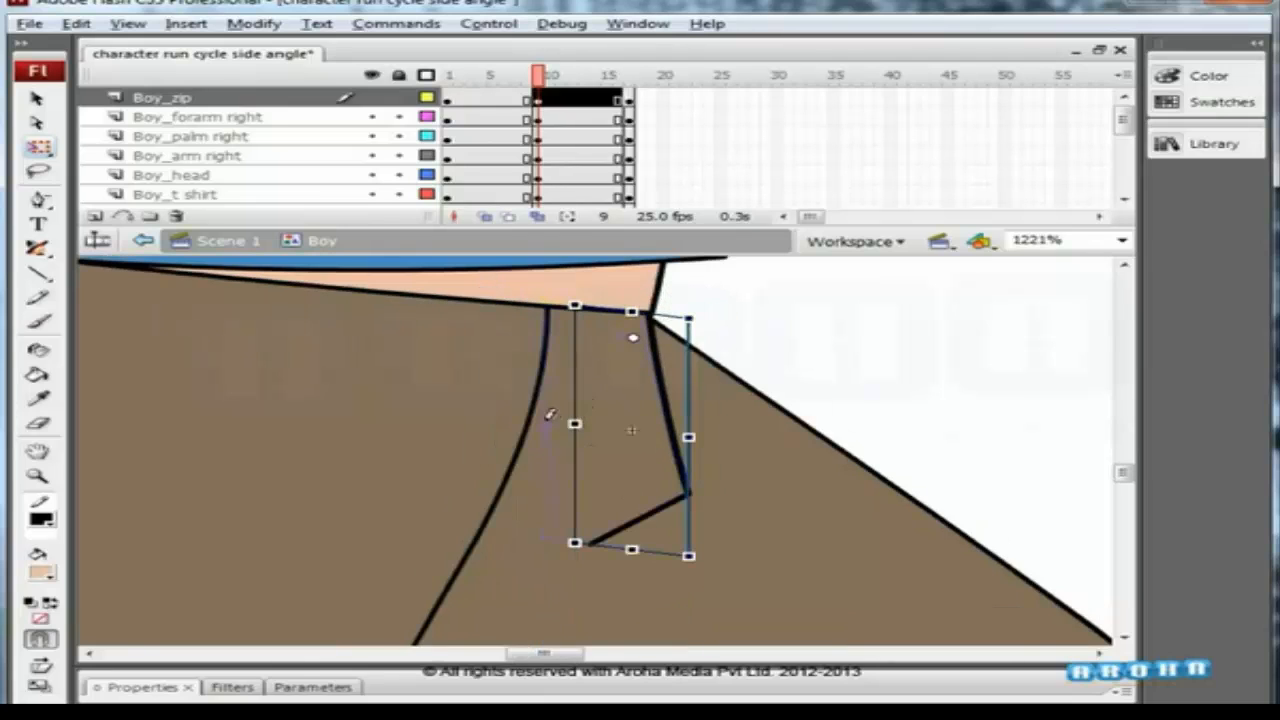
# Skew and nudge the frame 9 zip so it meets the front edge of the right thigh, and save the file.
pyautogui.moveTo(549, 415); pyautogui.dragTo(520, 415)
pyautogui.moveTo(606, 400); pyautogui.dragTo(599, 394)
pyautogui.press('Down')
pyautogui.press('Down')
pyautogui.press('Right')
pyautogui.press('Right')
pyautogui.press('Right')
pyautogui.press('Right')
pyautogui.press('Right')
pyautogui.press('Right')
pyautogui.press('Right')
pyautogui.press('Right')
pyautogui.moveTo(632, 544); pyautogui.dragTo(559, 530)
pyautogui.click(686, 286)
pyautogui.hotkey('ctrl', '2')
pyautogui.hotkey('ctrl', 's')
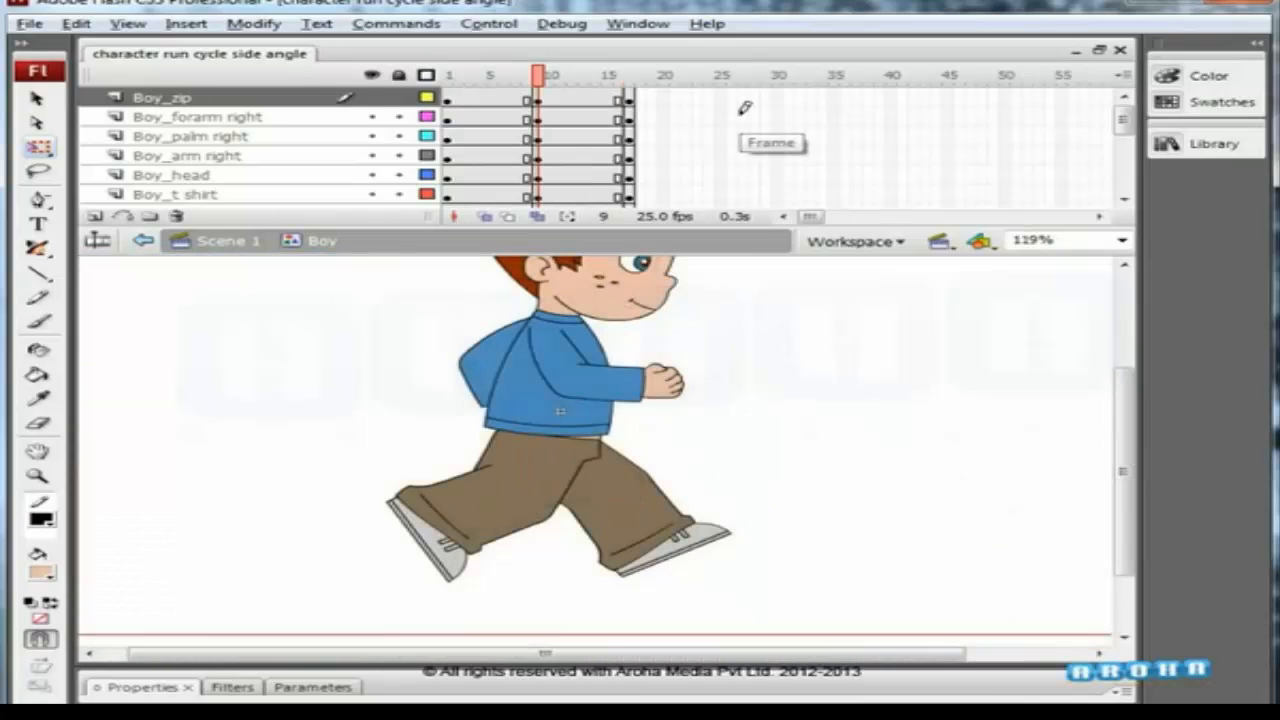
# Copy the Boy_zip keyframe from frame 1 and paste it onto frame 17 of the same layer.
pyautogui.moveTo(553, 70); pyautogui.dragTo(522, 72)
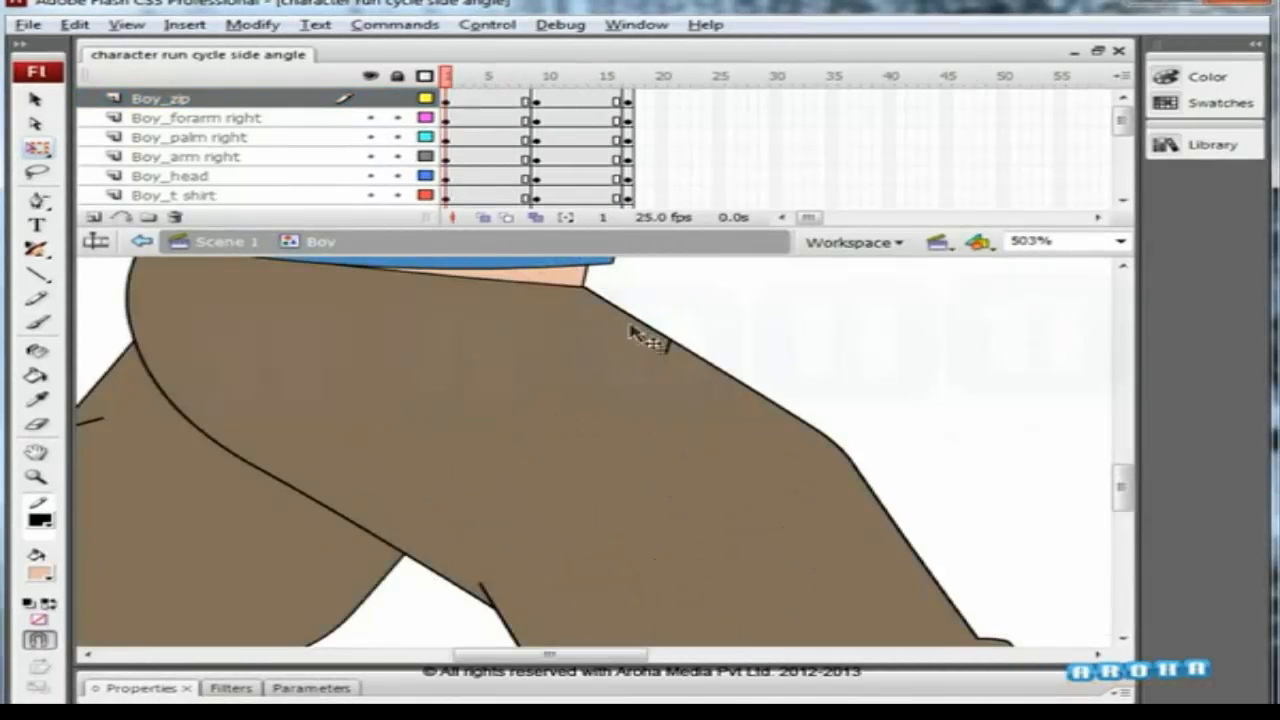
pyautogui.click(632, 333)
pyautogui.click(627, 98)
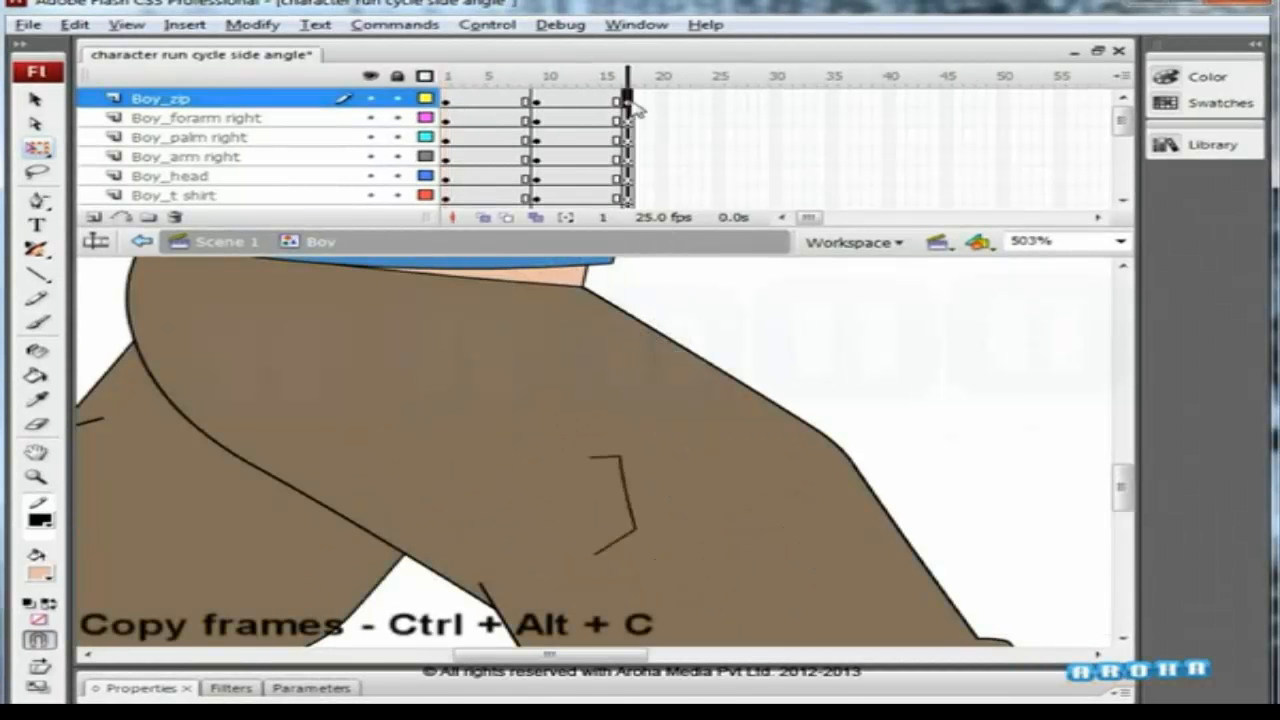
pyautogui.hotkey('ctrl', 'alt', 'v')
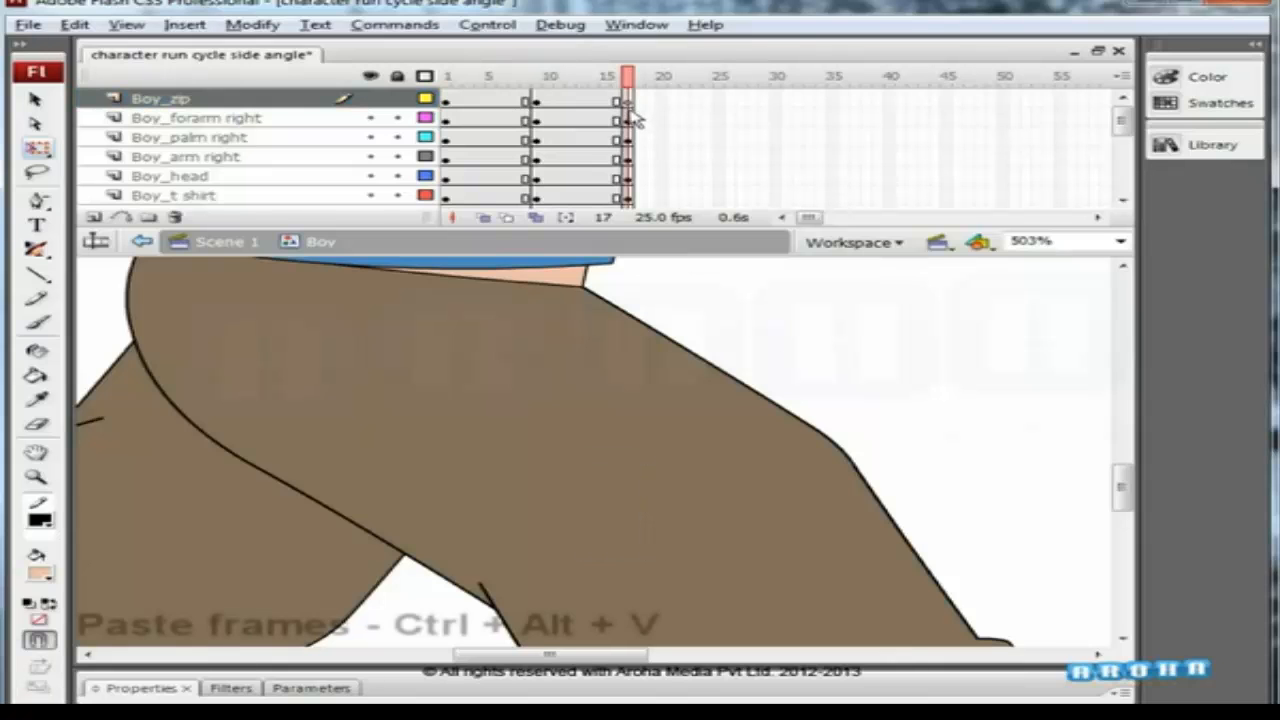
pyautogui.click(760, 335)
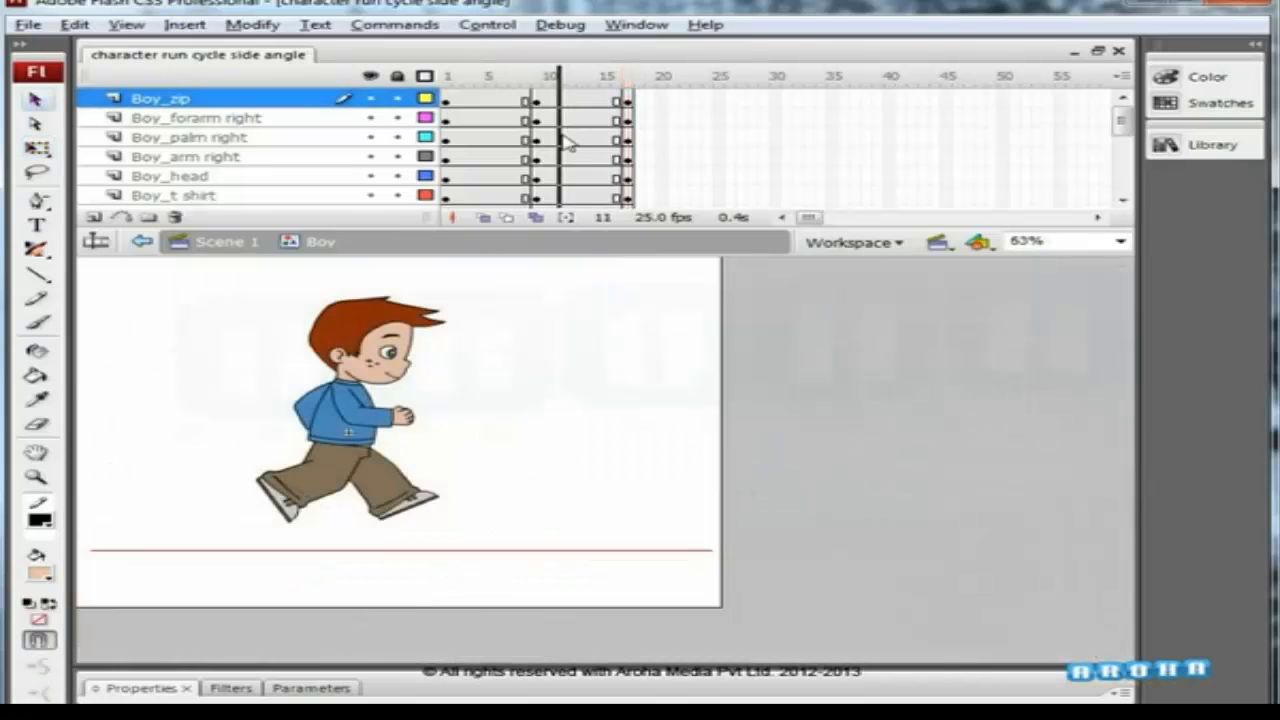
# At frame 9, select the zip with the right thigh, calf and foot and nudge them slightly left together.
pyautogui.moveTo(562, 137); pyautogui.dragTo(536, 147)
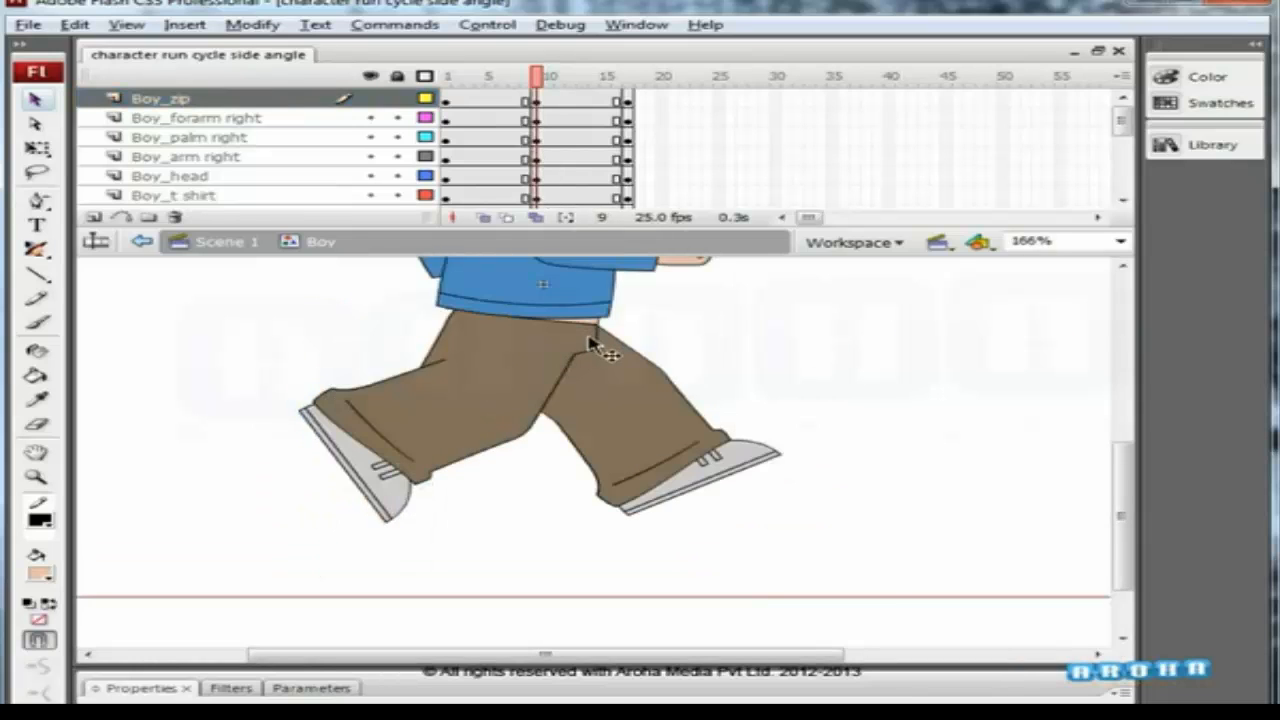
pyautogui.click(590, 344)
pyautogui.keyDown('shift'); pyautogui.click(534, 374); pyautogui.keyUp('shift')
pyautogui.keyDown('shift'); pyautogui.click(447, 352); pyautogui.keyUp('shift')
pyautogui.keyDown('shift'); pyautogui.click(450, 358); pyautogui.keyUp('shift')
pyautogui.keyDown('shift'); pyautogui.click(408, 404); pyautogui.keyUp('shift')
pyautogui.keyDown('shift'); pyautogui.click(352, 475); pyautogui.keyUp('shift')
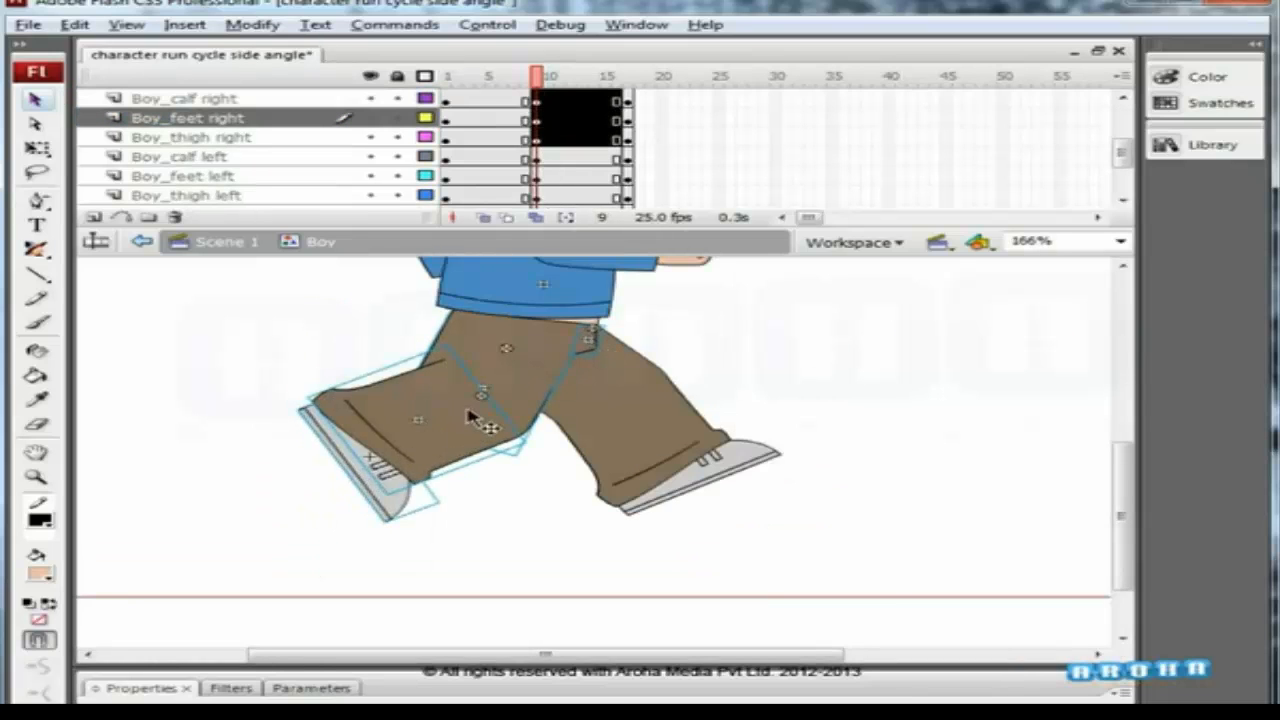
pyautogui.press('Left')
pyautogui.press('Left')
pyautogui.press('Left')
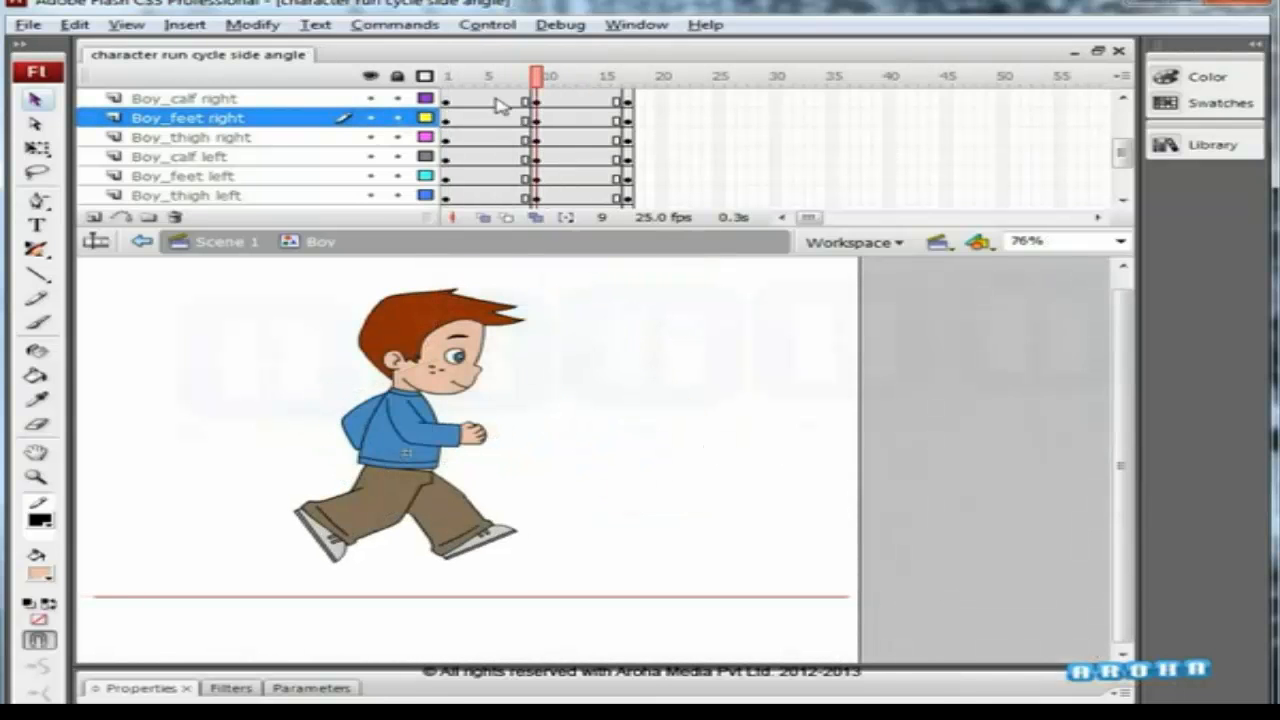
# Flip back and forth between frames 8 and 9 to compare the two stride poses.
pyautogui.press(',')
pyautogui.press('.')
pyautogui.press(',')
pyautogui.press('.')
pyautogui.press(',')
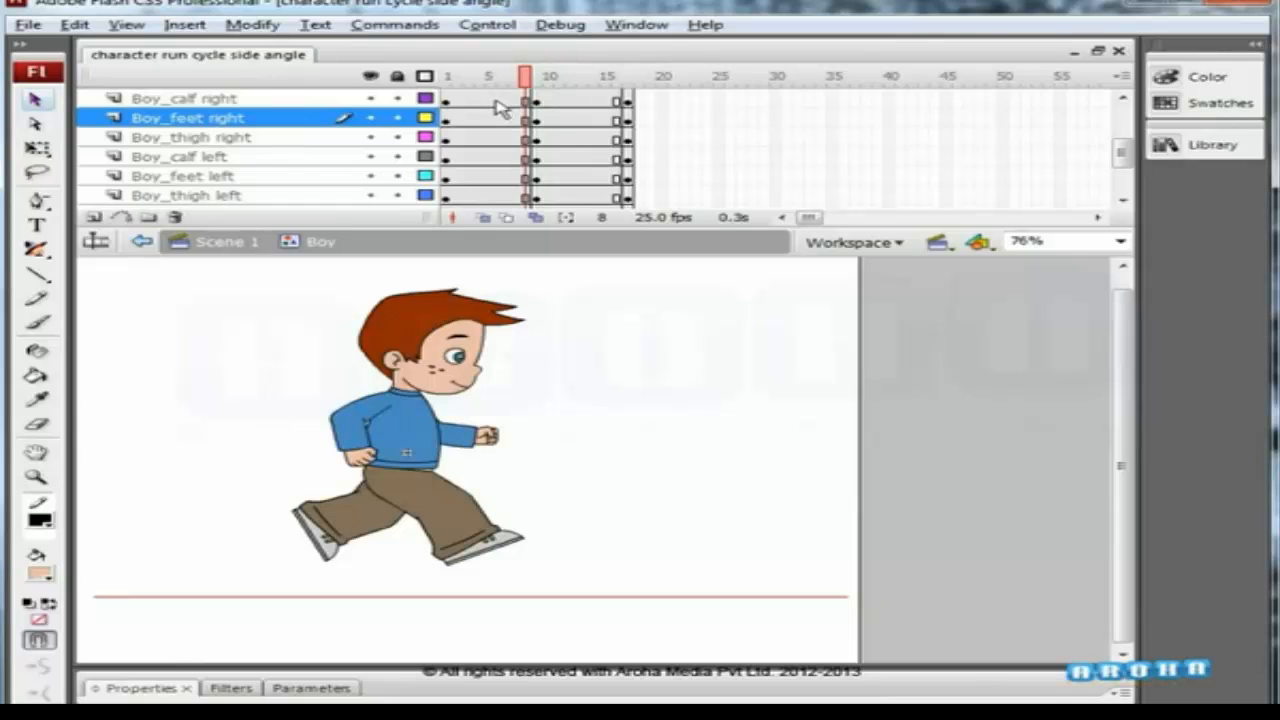
pyautogui.press('.')
pyautogui.press(',')
pyautogui.press('.')
pyautogui.press(',')
pyautogui.click(559, 78)
pyautogui.click(524, 80)
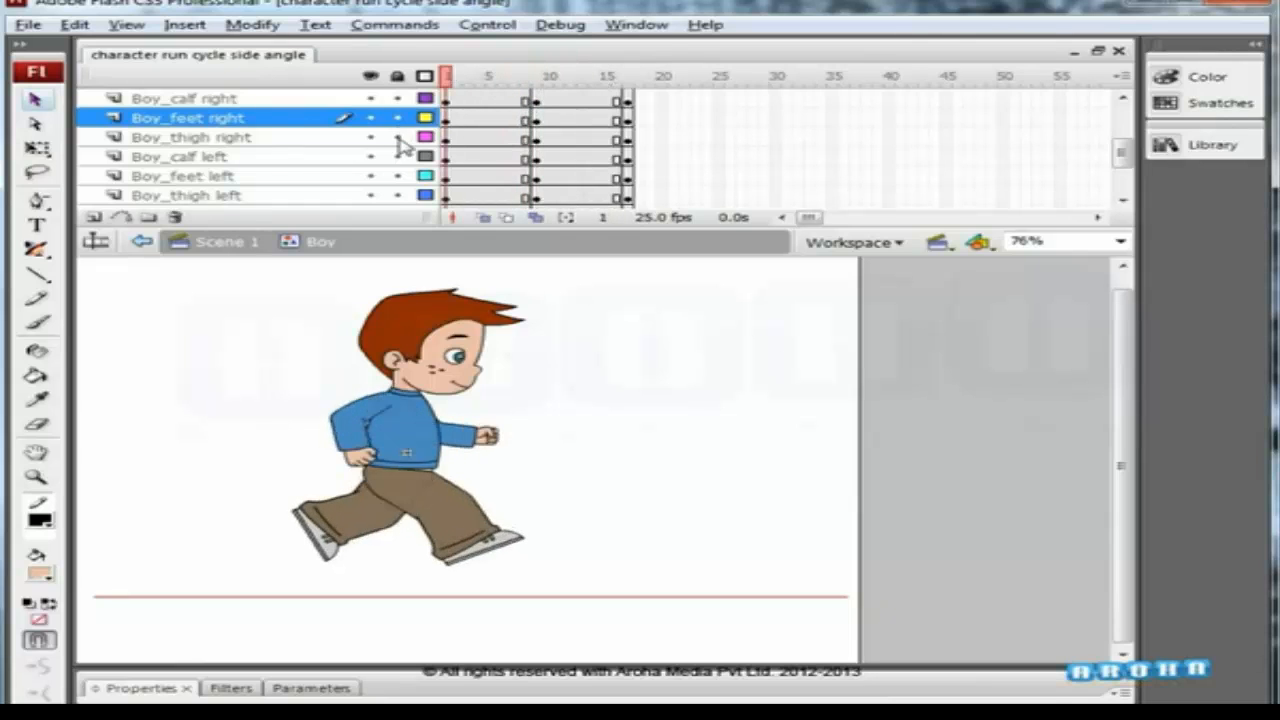
# Insert keyframes at frame 5 on all layers from Boy_zip down to Ground level.
pyautogui.click(502, 118)
pyautogui.scroll(1, 1124, 140)
pyautogui.scroll(3, 1126, 128)
pyautogui.moveTo(506, 78); pyautogui.dragTo(484, 80)
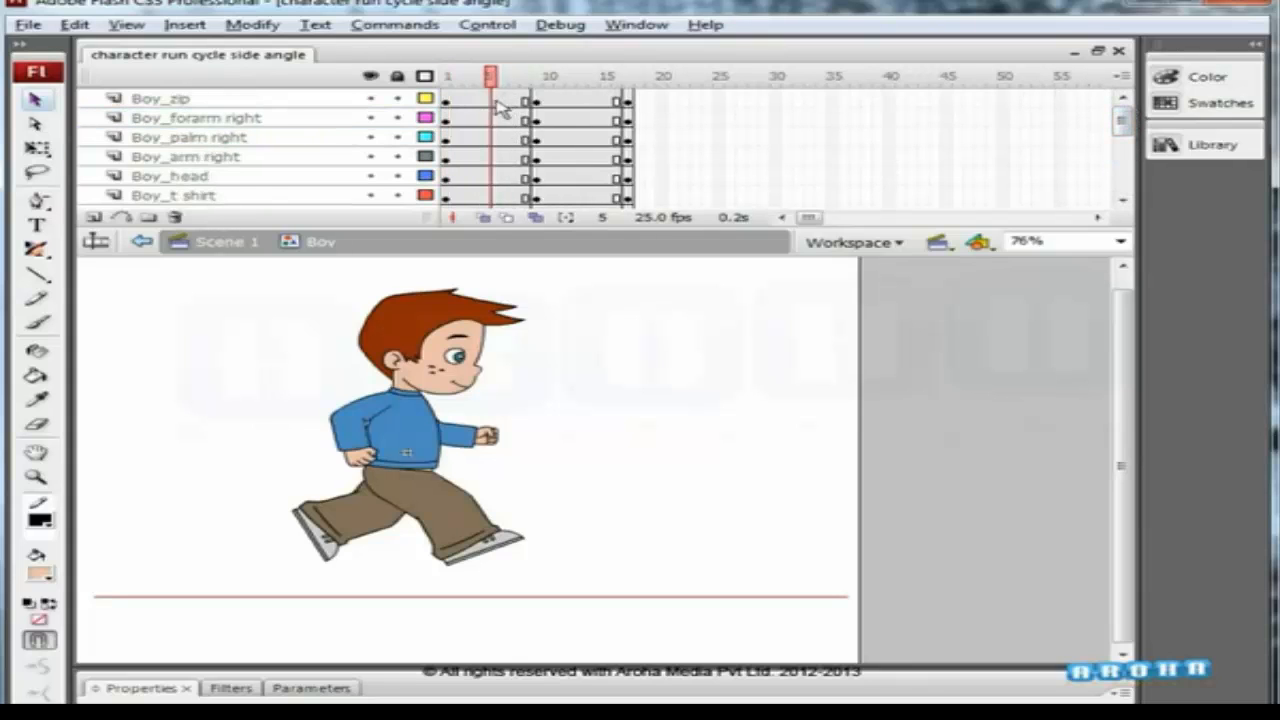
pyautogui.moveTo(502, 148); pyautogui.dragTo(497, 243)
pyautogui.press('F6')
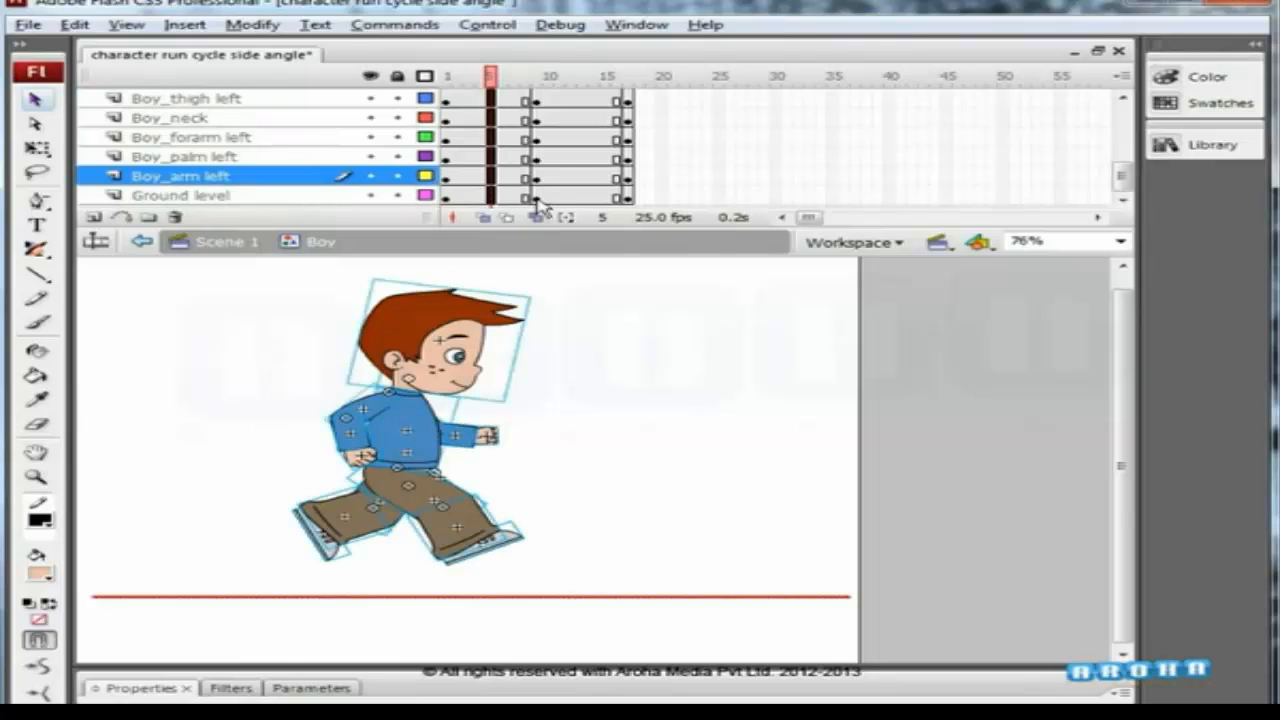
# Lock the Ground level layer and lower the whole character at frame 5 towards the ground line.
pyautogui.click(493, 84)
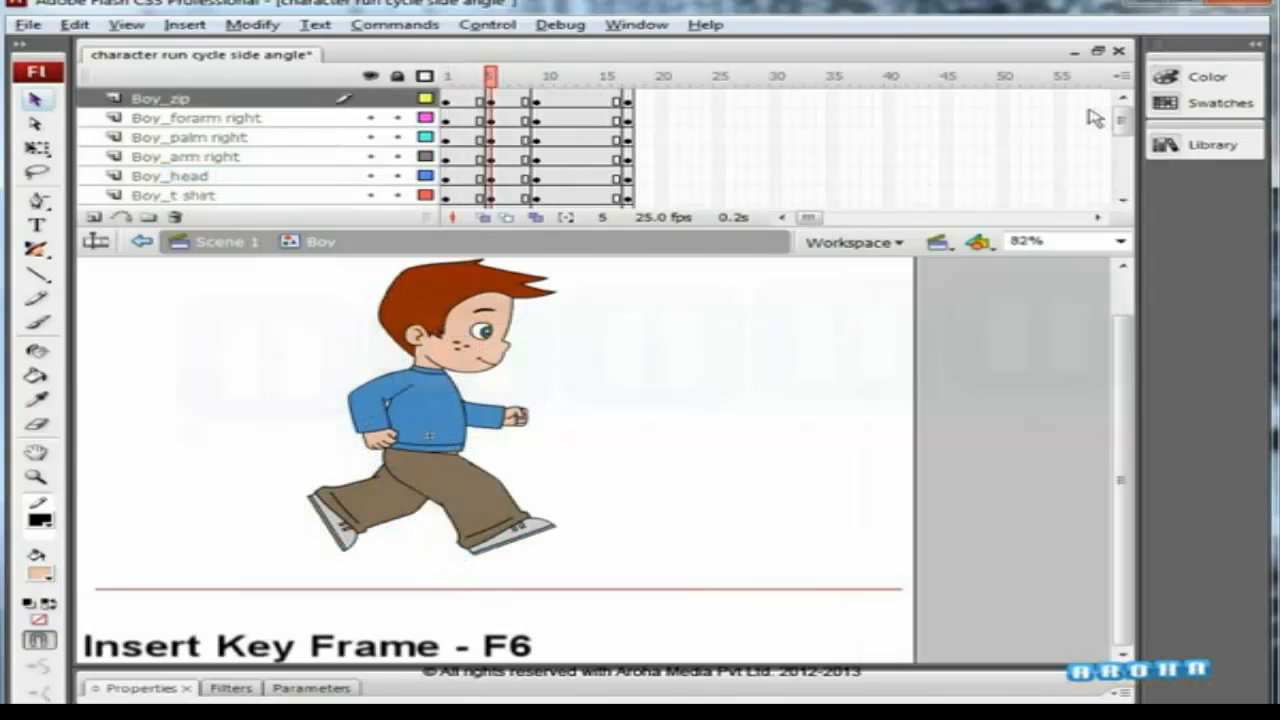
pyautogui.scroll(-5, 1094, 114)
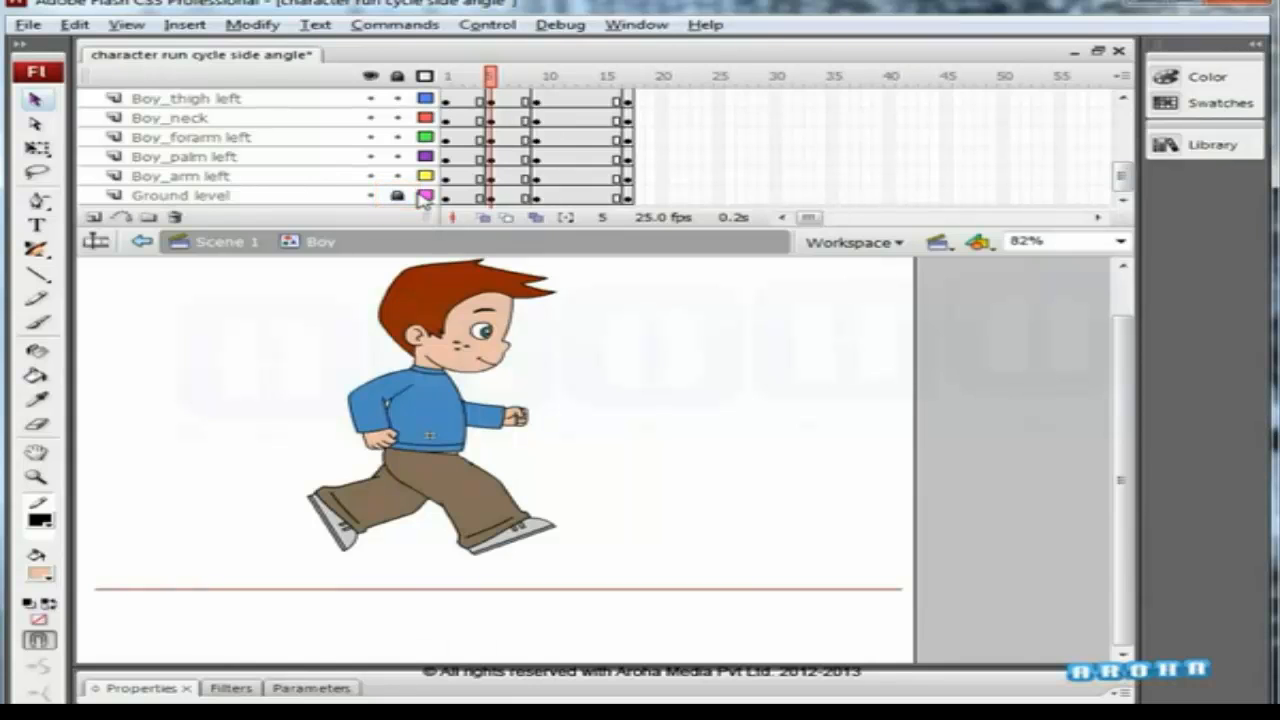
pyautogui.hotkey('ctrl', 'a')
pyautogui.press('Down')
pyautogui.press('Down')
pyautogui.press('Down')
pyautogui.press('Down')
pyautogui.press('Down')
pyautogui.press('Down')
pyautogui.press('Down')
pyautogui.press('Down')
pyautogui.press('Down')
pyautogui.press('Down')
pyautogui.press('Down')
pyautogui.press('Down')
pyautogui.press('Down')
pyautogui.press('Down')
pyautogui.press('Down')
pyautogui.press('Down')
pyautogui.press('Down')
pyautogui.press('Down')
pyautogui.press('Down')
pyautogui.press('Down')
# At frame 5, rotate the right thigh downward and swing the right calf and foot beneath it so the foot is flat near the ground.
pyautogui.click(558, 442)
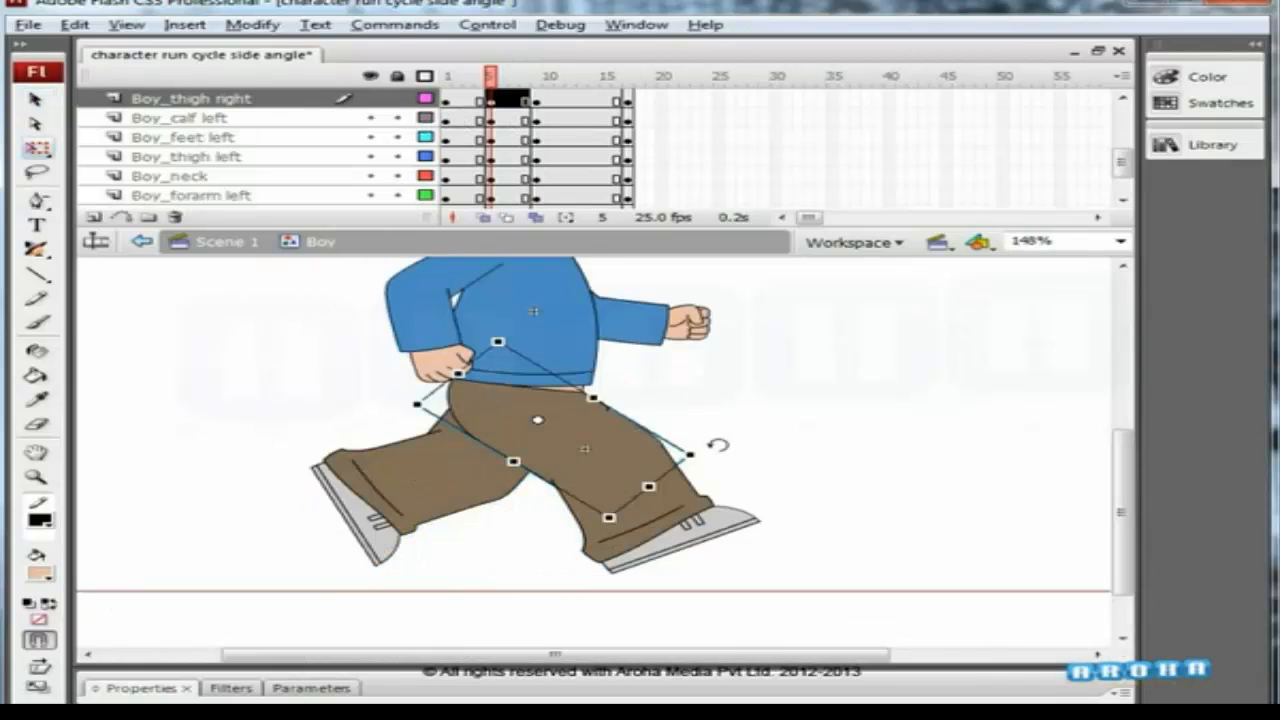
pyautogui.moveTo(718, 445); pyautogui.dragTo(692, 484)
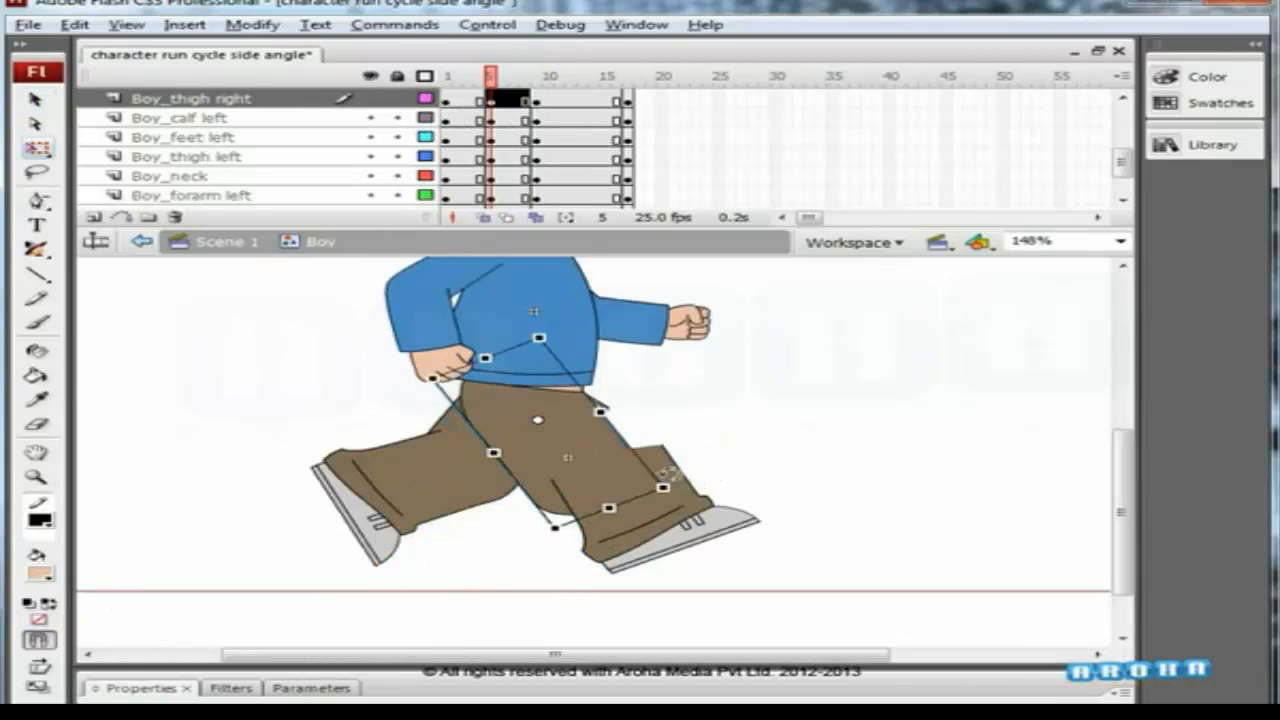
pyautogui.moveTo(791, 477); pyautogui.dragTo(702, 533)
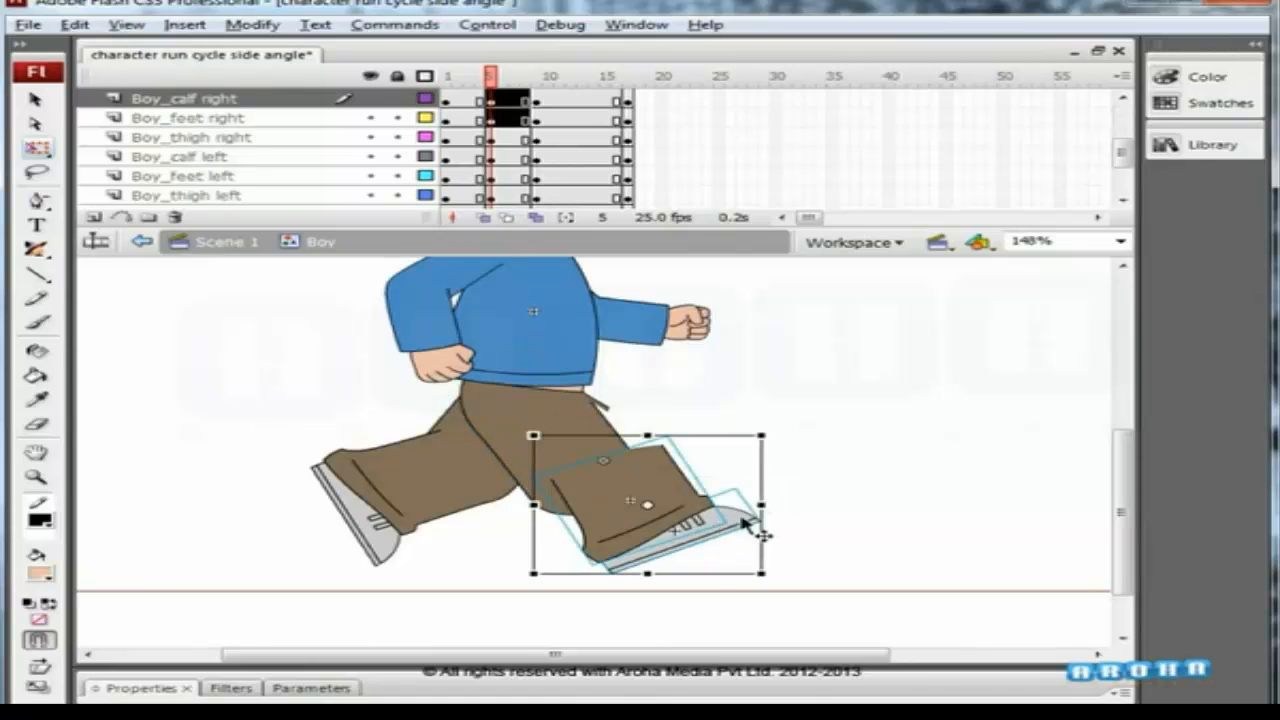
pyautogui.moveTo(772, 440); pyautogui.dragTo(788, 485)
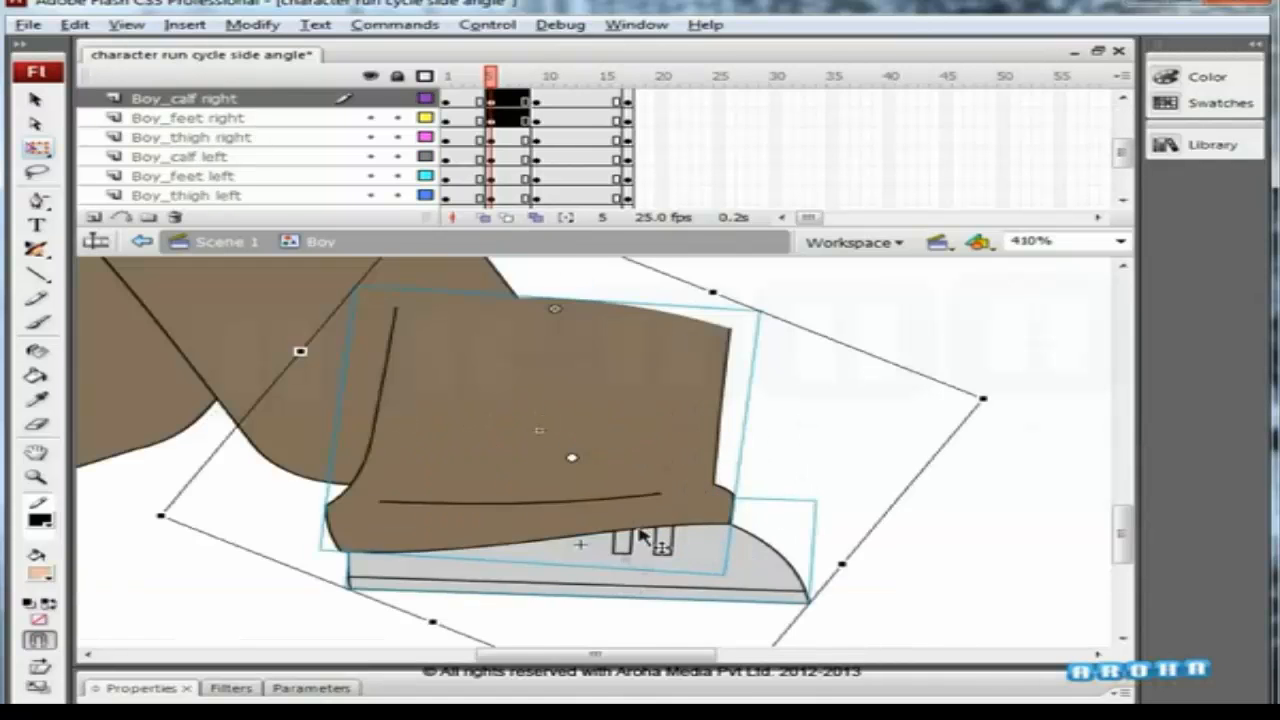
pyautogui.moveTo(643, 483); pyautogui.dragTo(533, 540)
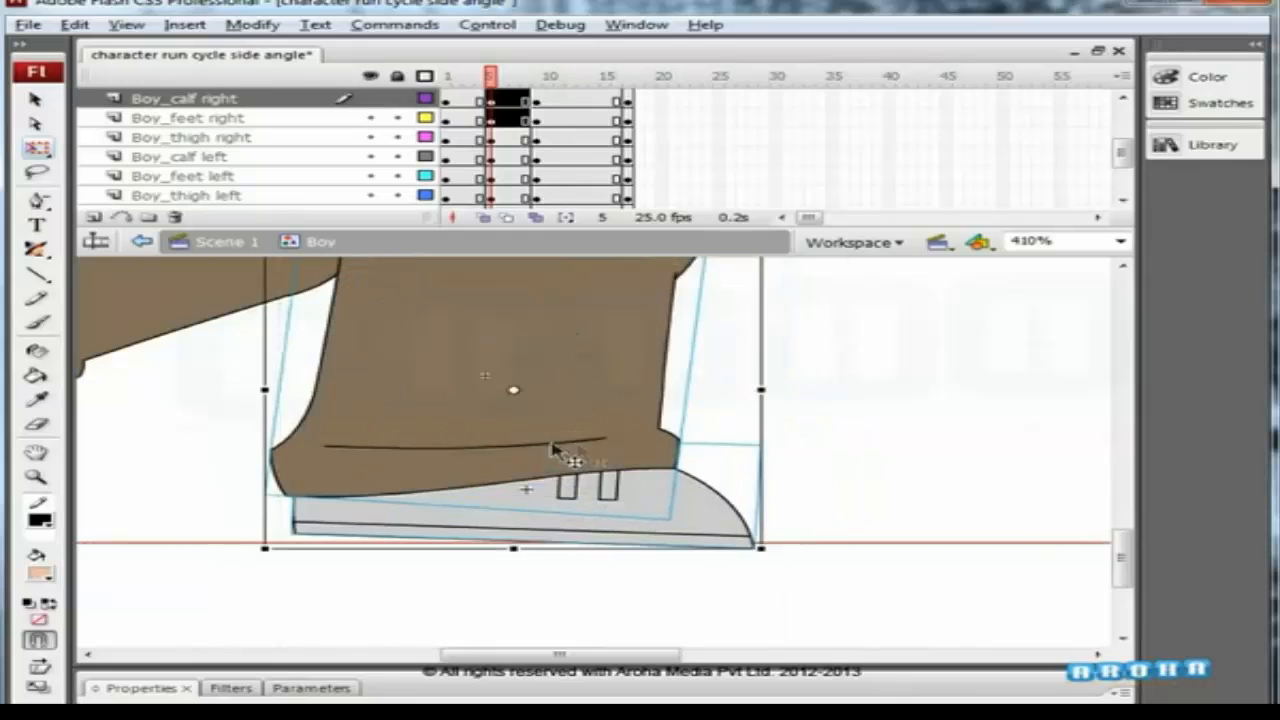
pyautogui.moveTo(795, 543)
pyautogui.mouseDown()
pyautogui.moveTo(792, 526)
pyautogui.moveTo(806, 531)
pyautogui.moveTo(780, 526)
pyautogui.mouseUp()
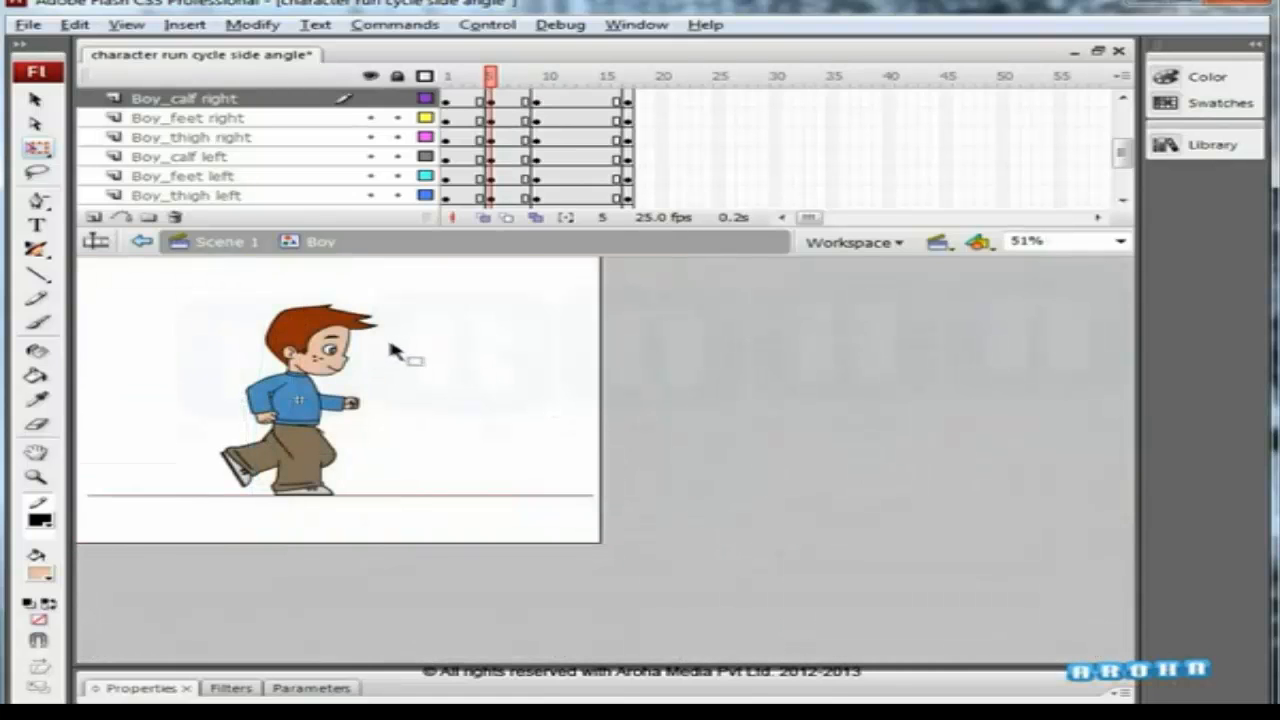
# Select the whole character at frame 5 and nudge it down so the right foot rests on the ground line.
pyautogui.hotkey('ctrl', 'a')
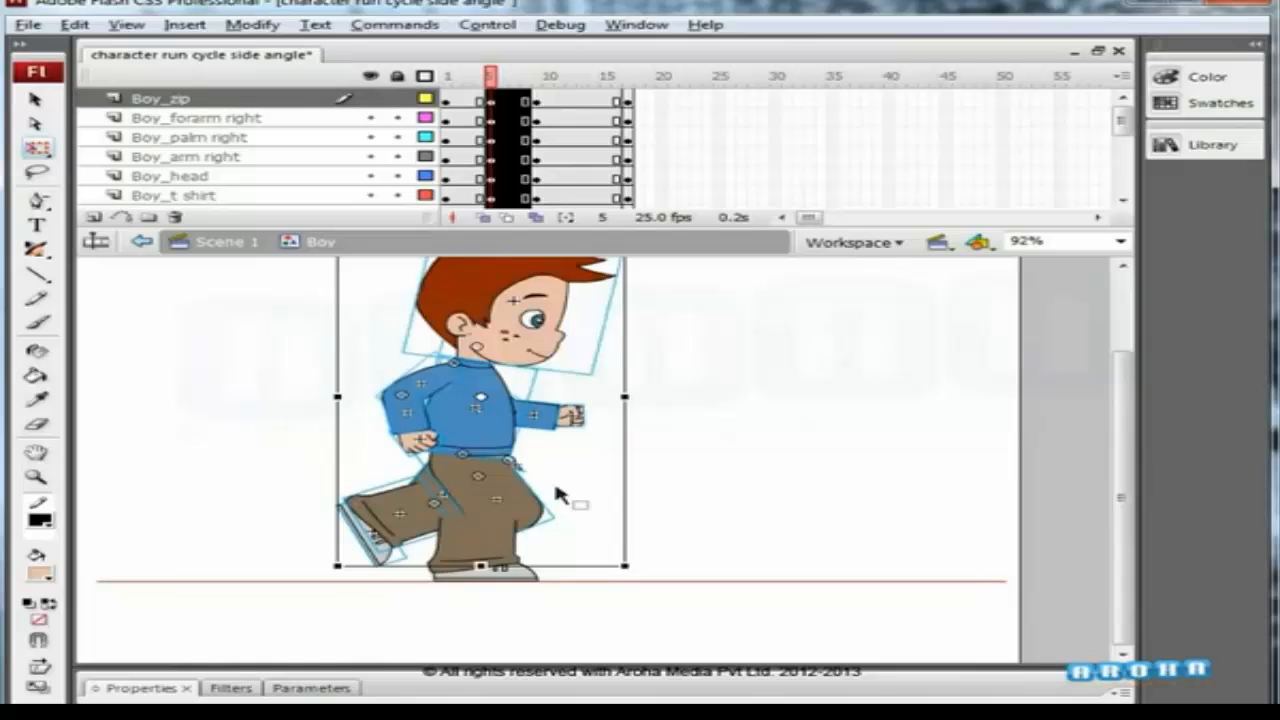
pyautogui.press('Down')
pyautogui.press('Down')
pyautogui.press('Down')
pyautogui.press('Down')
pyautogui.press('Down')
pyautogui.press('Down')
pyautogui.press('Down')
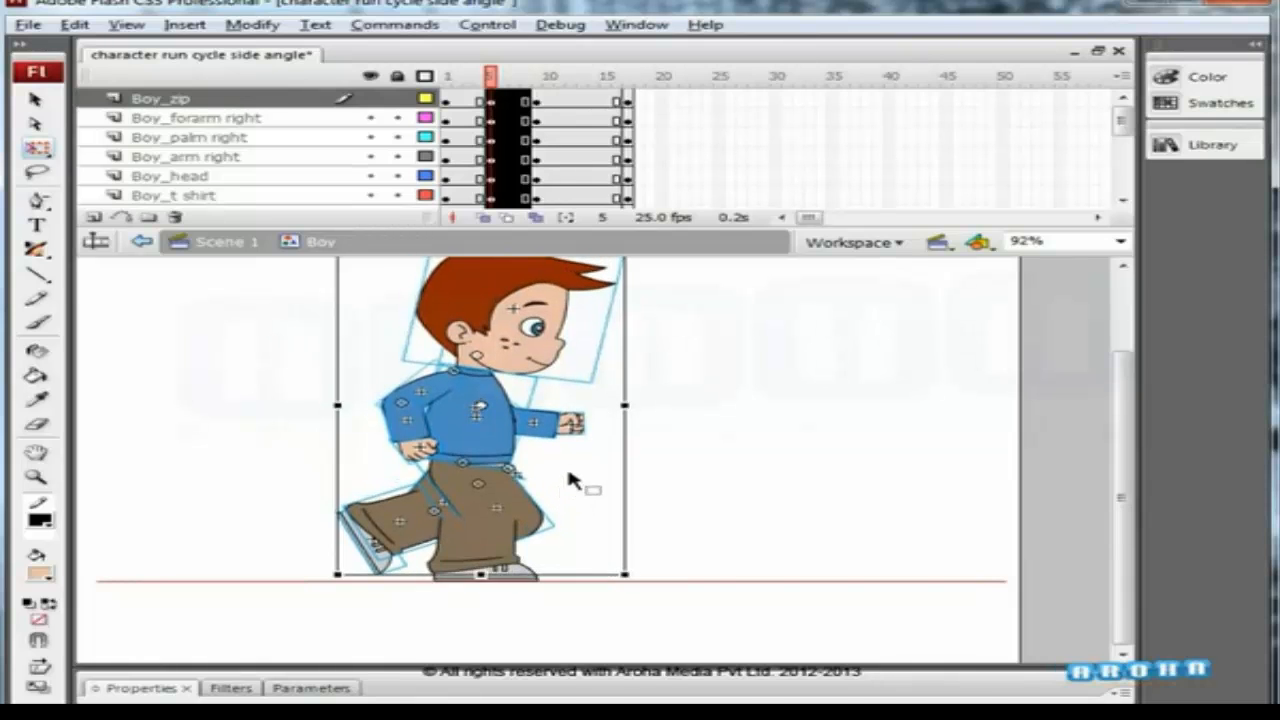
# Adjust the right thigh slightly up and left and skew the top of the right calf forward to blend at the knee.
pyautogui.click(643, 437)
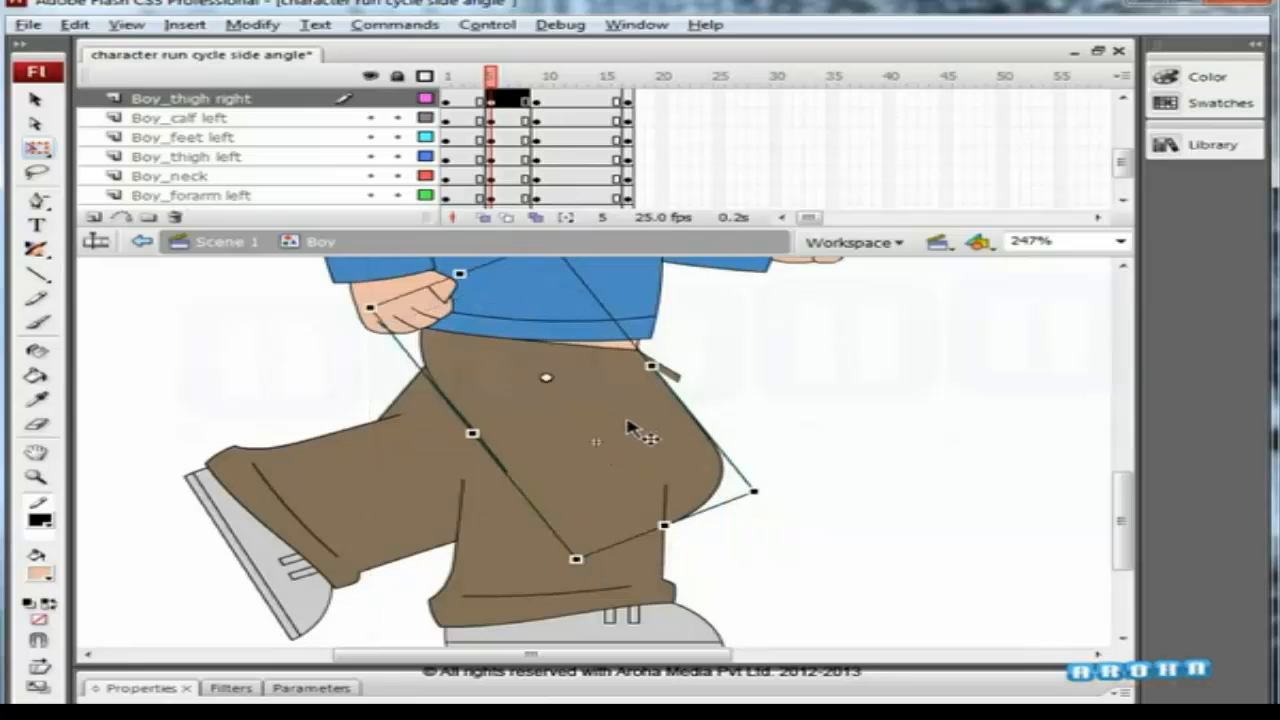
pyautogui.press('Left')
pyautogui.press('Up')
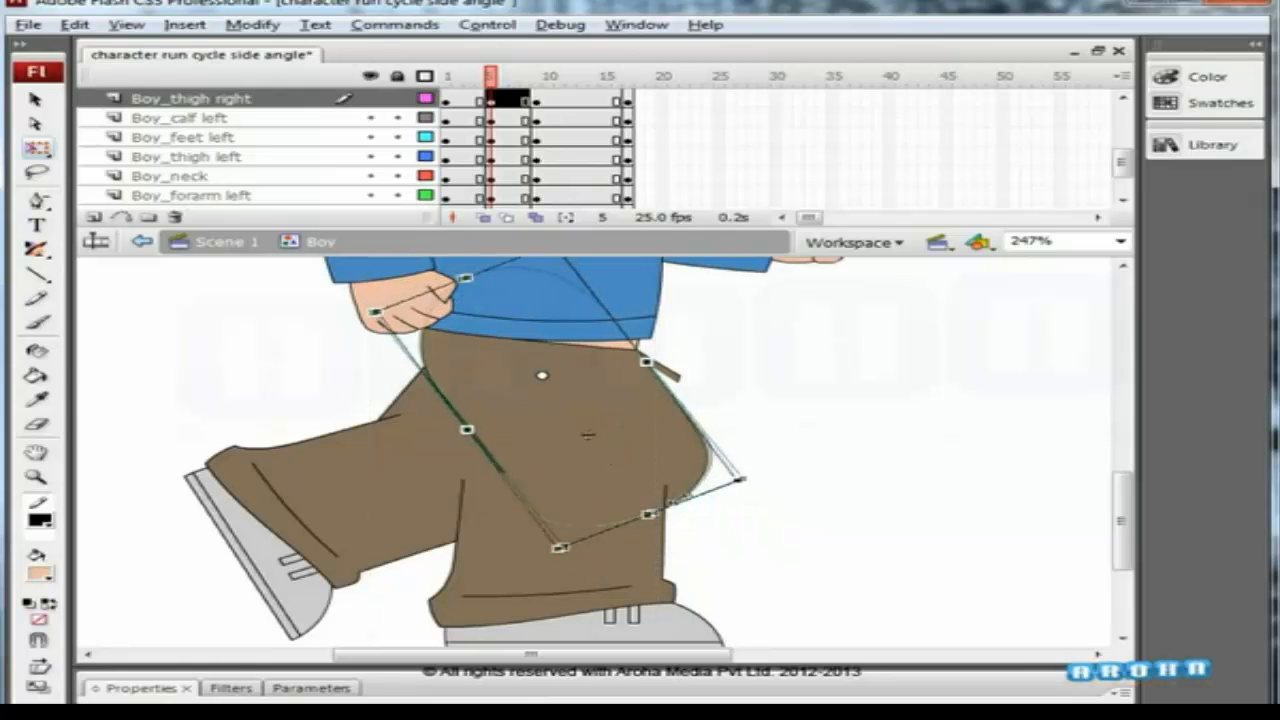
pyautogui.click(724, 472)
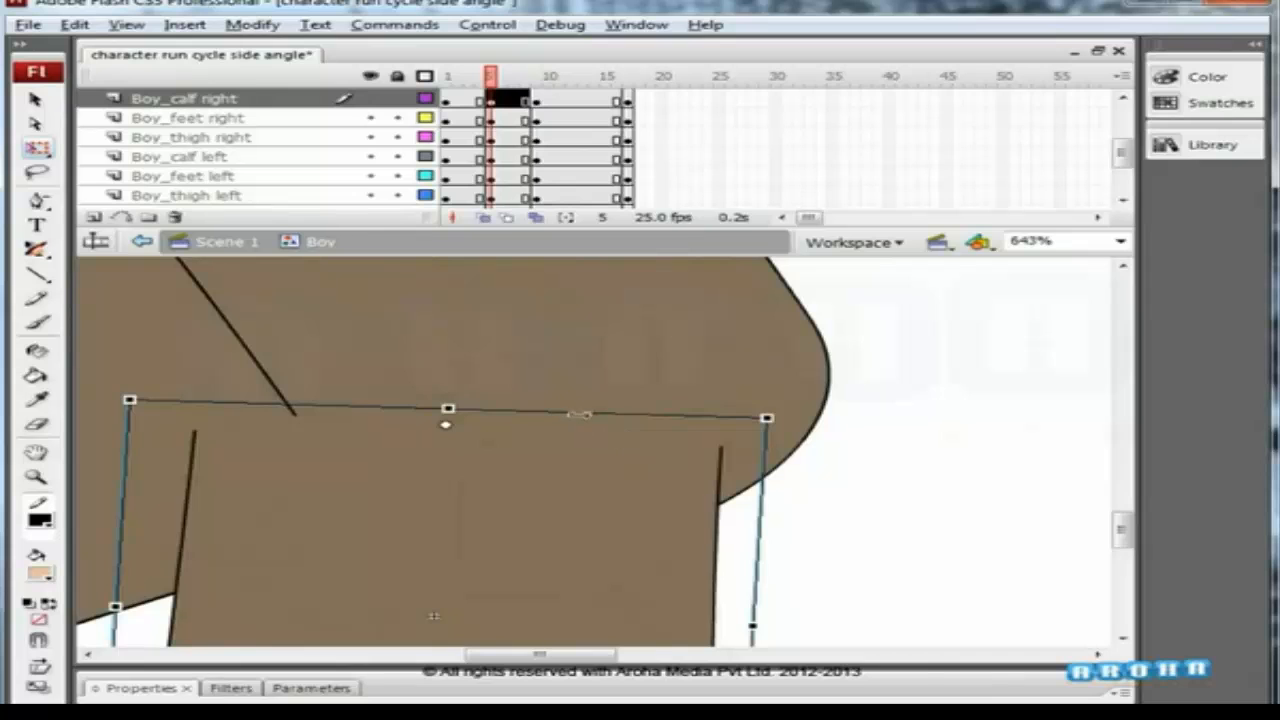
pyautogui.moveTo(581, 413); pyautogui.dragTo(669, 412)
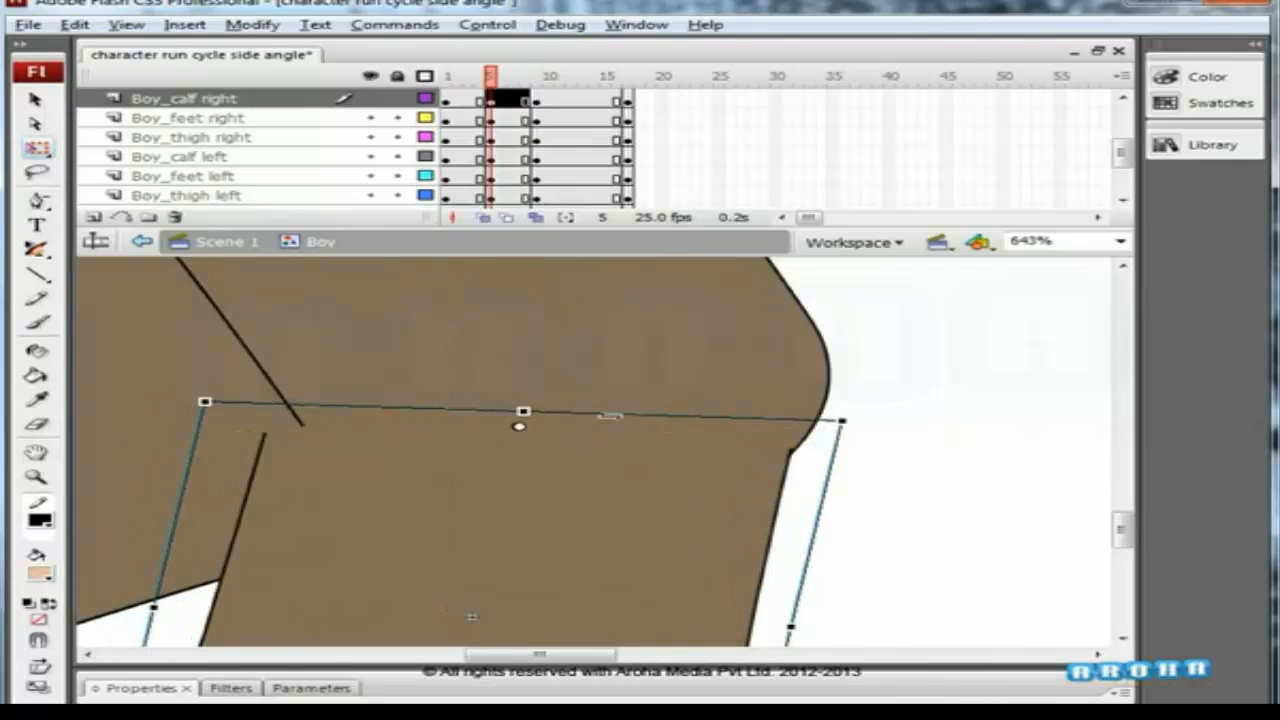
pyautogui.click(818, 371)
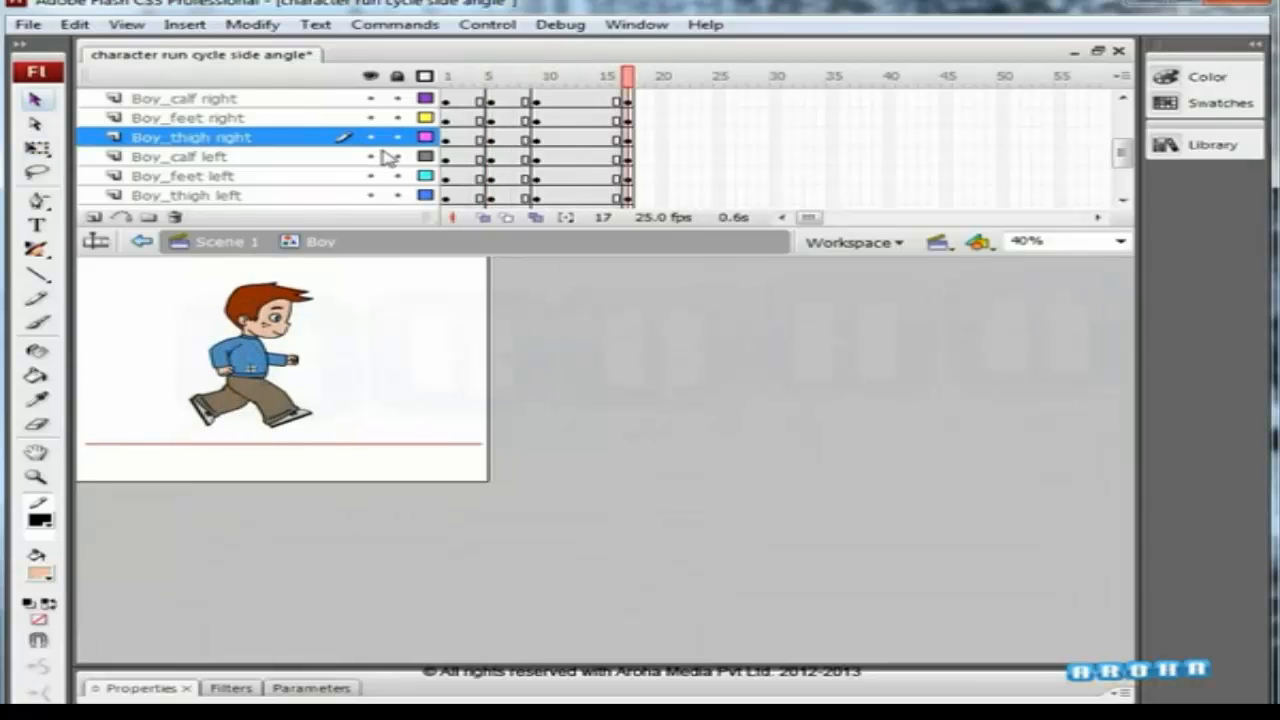
# Play back the cycle, return to frame 5 and skew the lower edge of the right thigh slightly backward.
pyautogui.press('Return')
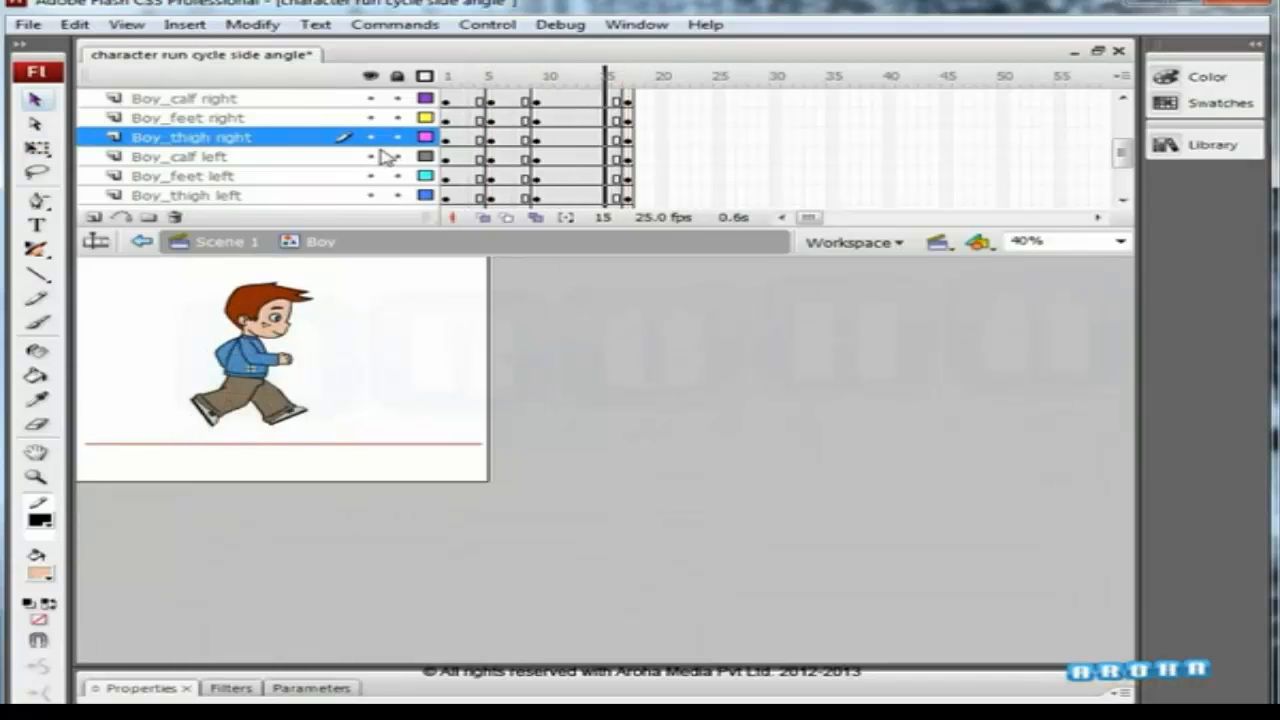
pyautogui.click(491, 82)
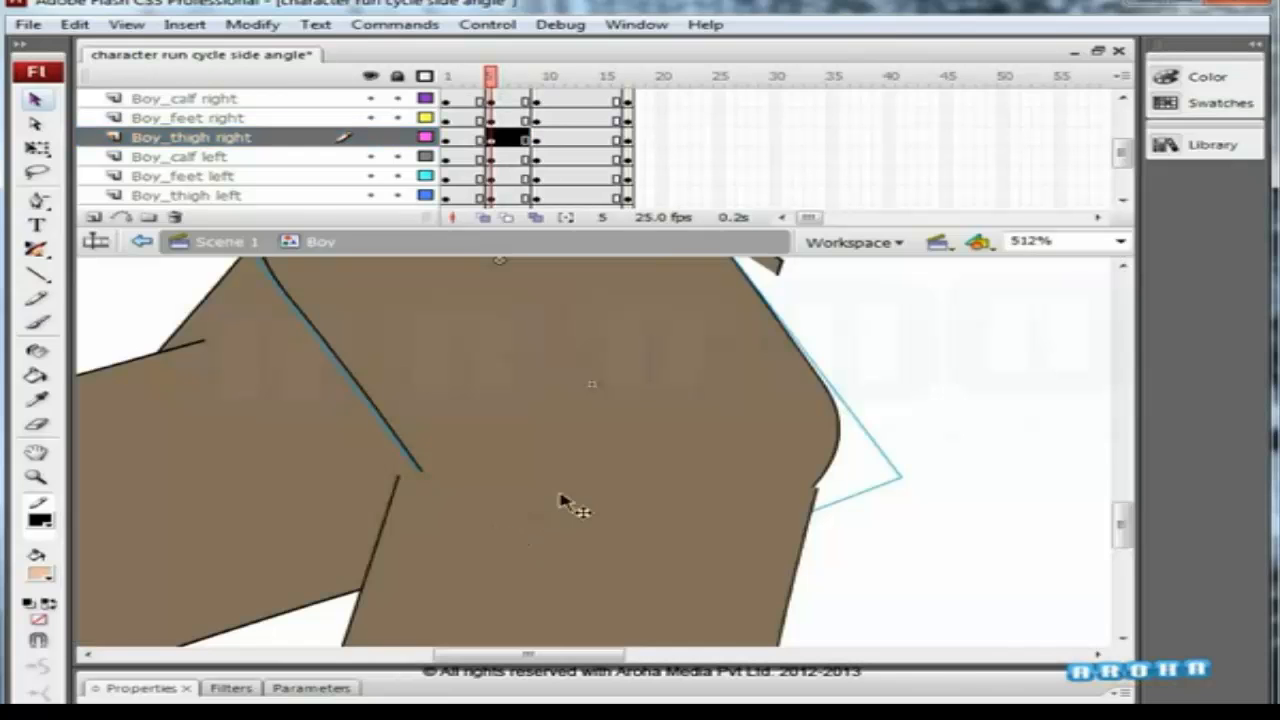
pyautogui.press('q')
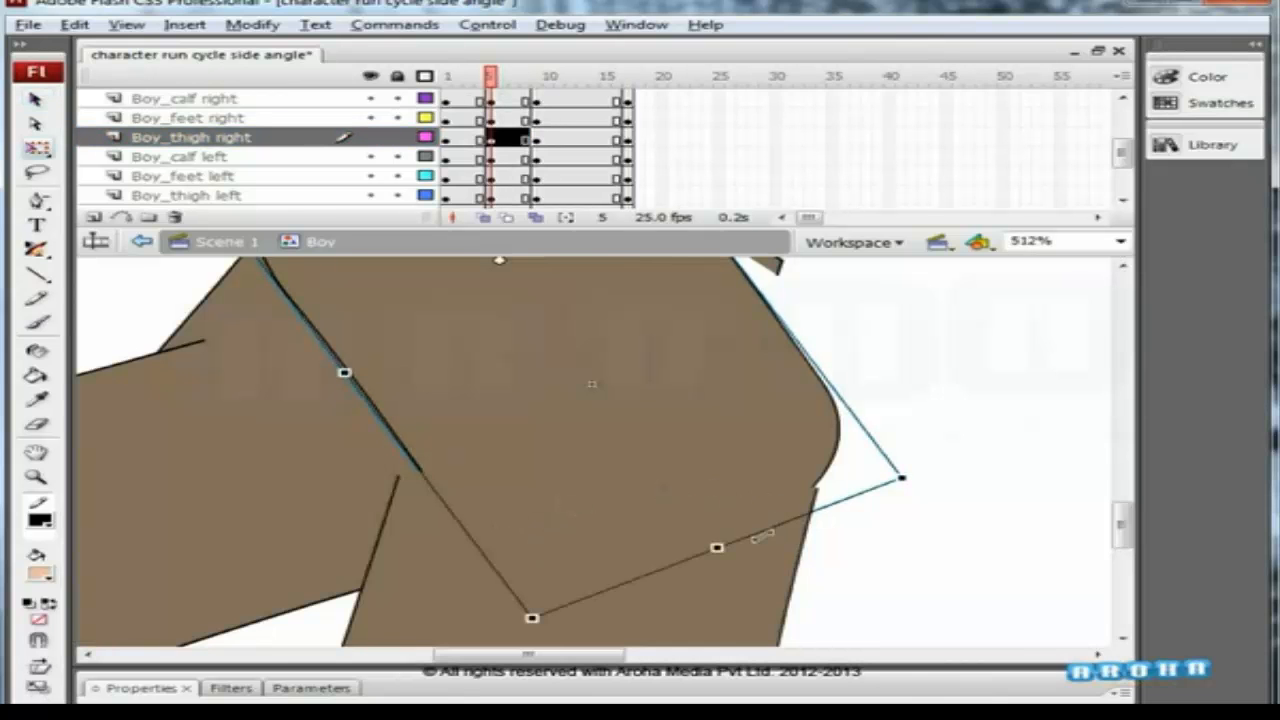
pyautogui.moveTo(763, 537); pyautogui.dragTo(728, 545)
# At frame 5, nudge every part except the right calf and foot down and slightly right to close the knee gap.
pyautogui.hotkey('ctrl', '-')
pyautogui.hotkey('ctrl', '-')
pyautogui.hotkey('ctrl', 'a')
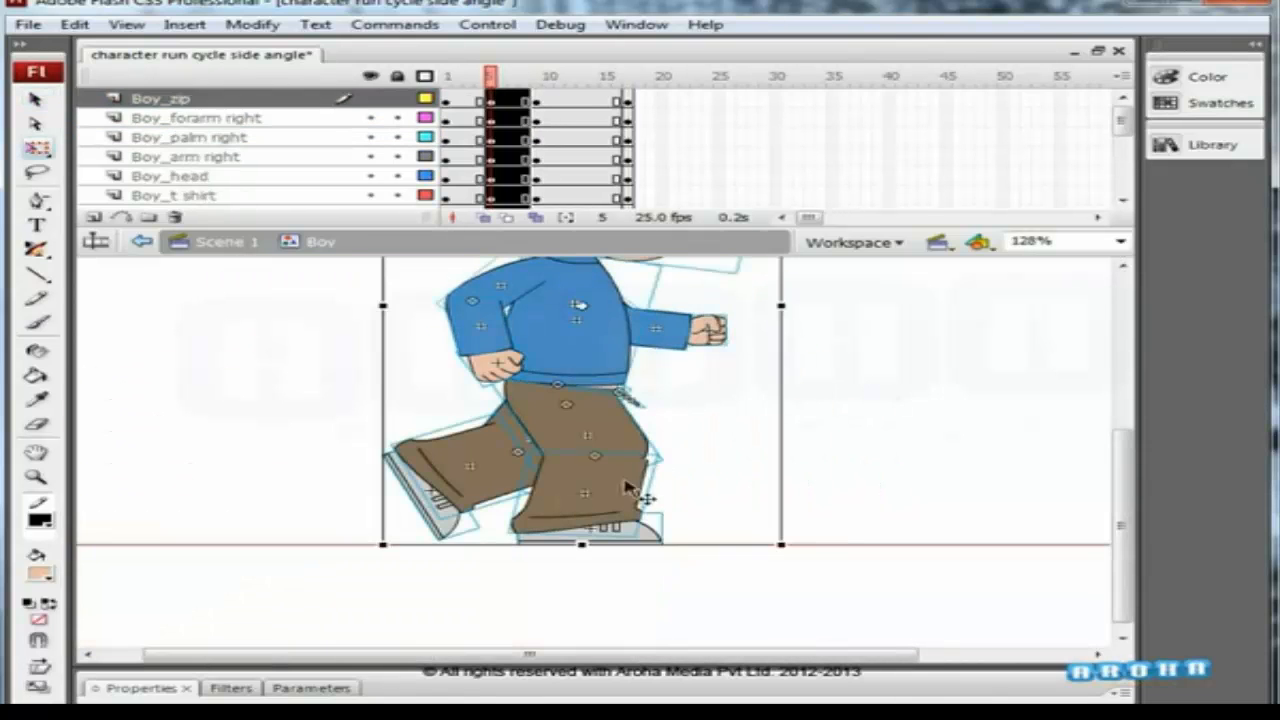
pyautogui.press('Down')
pyautogui.press('Down')
pyautogui.press('Down')
pyautogui.press('Down')
pyautogui.press('Down')
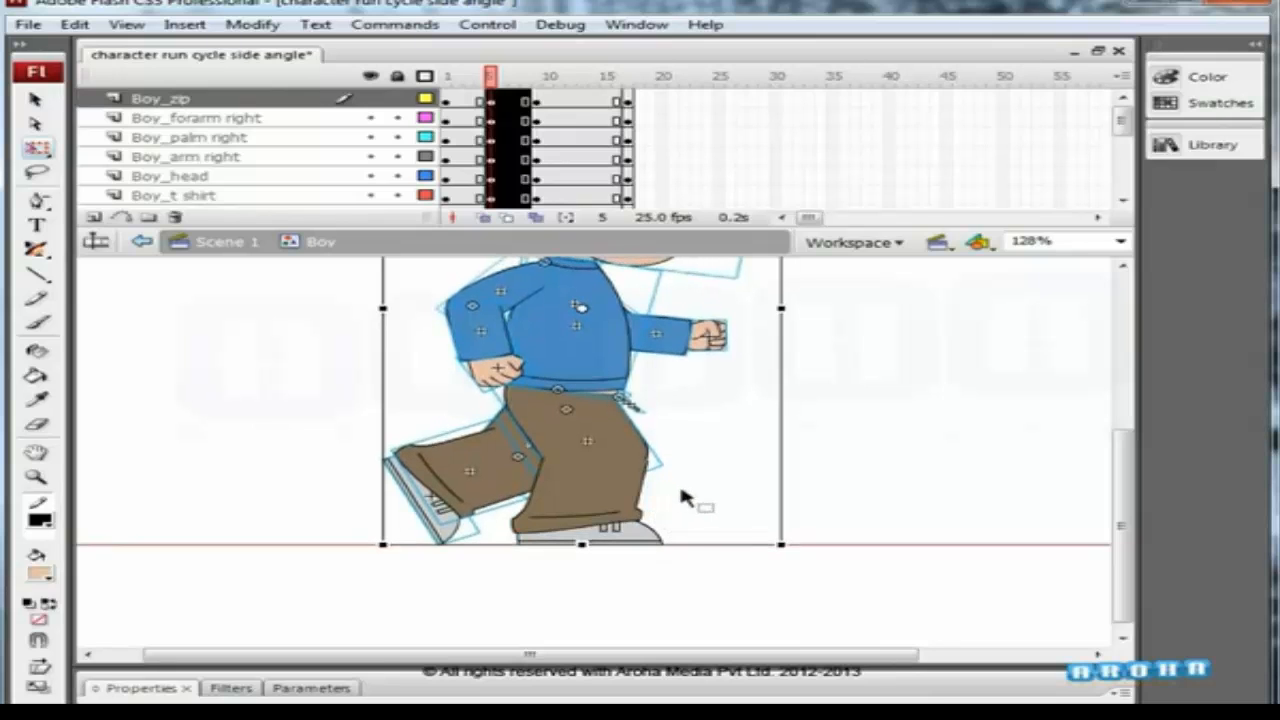
pyautogui.press('Right')
pyautogui.moveTo(670, 405); pyautogui.dragTo(582, 488)
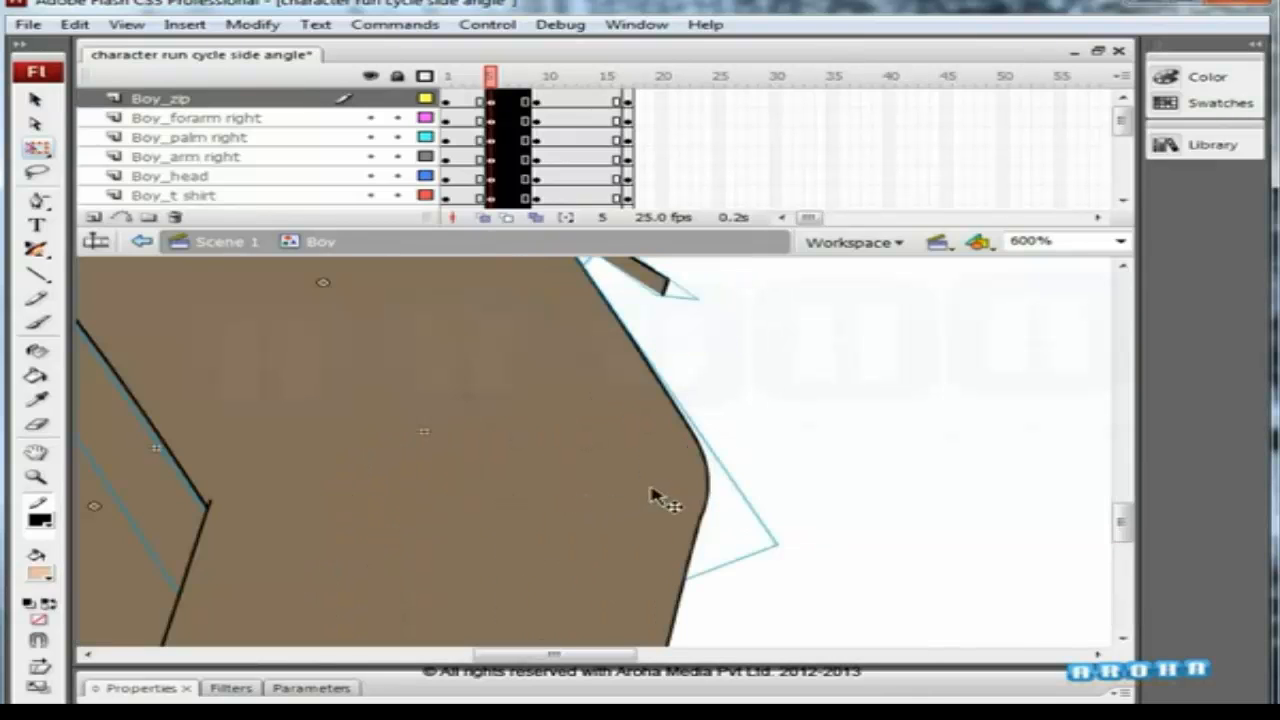
pyautogui.hotkey('ctrl', '-')
pyautogui.hotkey('ctrl', '-')
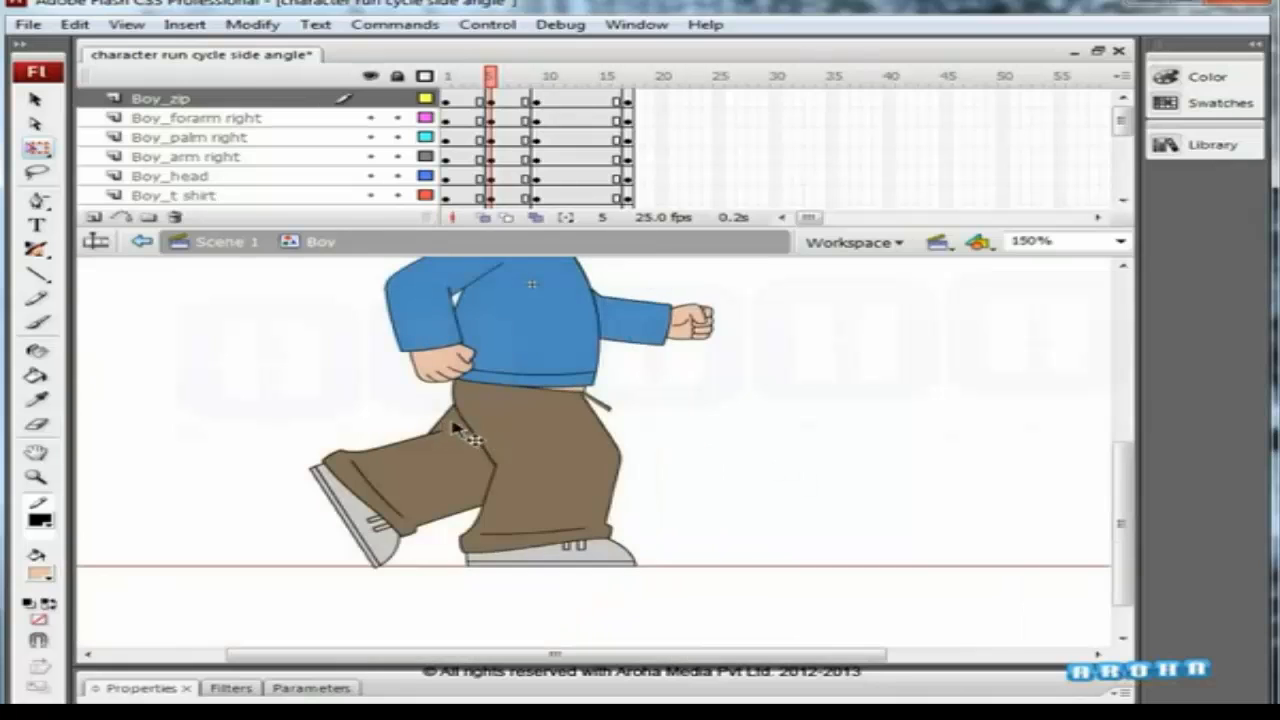
# Rotate the left thigh forward until it hangs almost vertically behind the right thigh, and nudge it slightly right.
pyautogui.click(495, 436)
pyautogui.moveTo(512, 521); pyautogui.dragTo(640, 479)
pyautogui.press('Right')
pyautogui.press('Right')
pyautogui.press('Right')
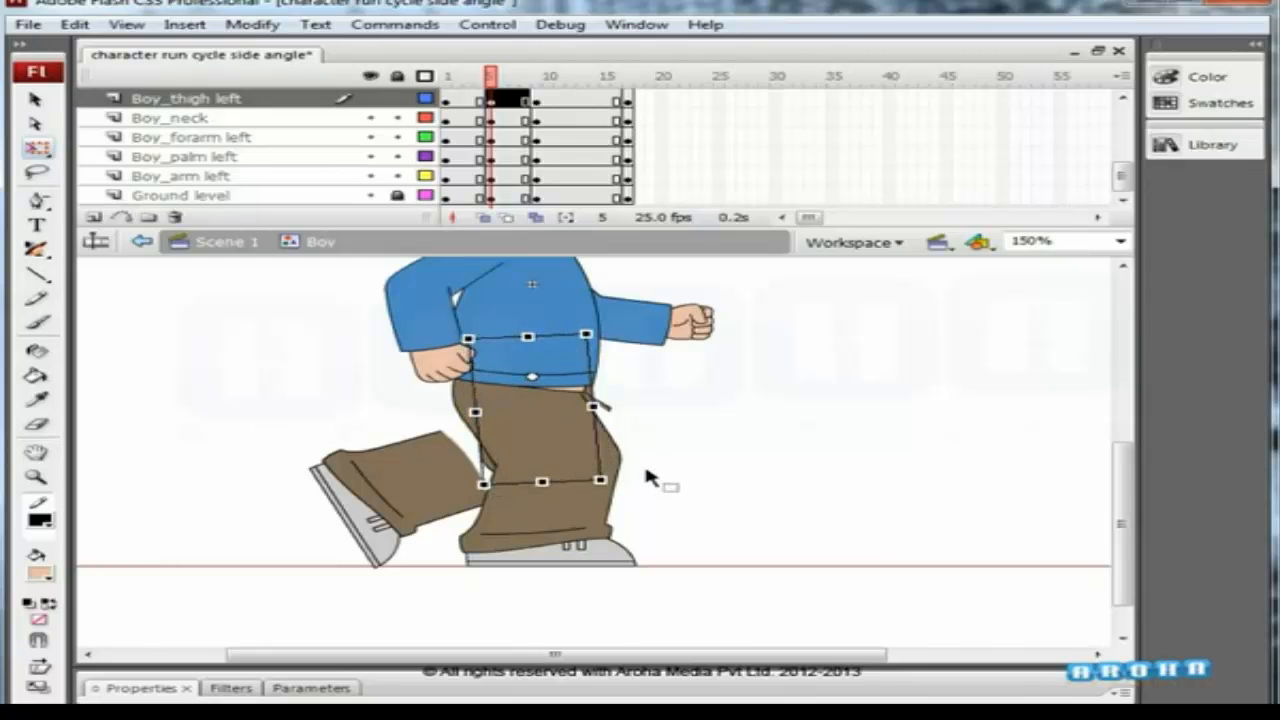
pyautogui.click(642, 475)
# Rotate the left calf and foot slightly and, in outline view, shift them right and slightly up beneath the left thigh.
pyautogui.click(407, 523)
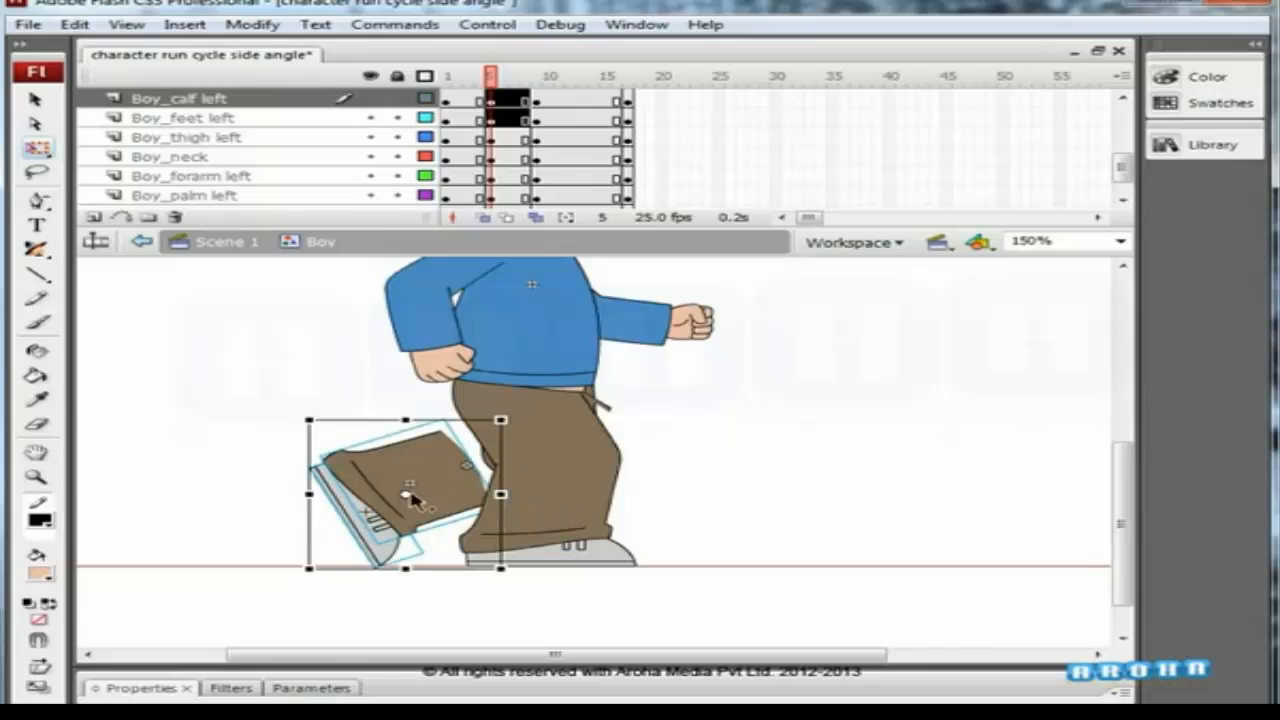
pyautogui.moveTo(525, 570); pyautogui.dragTo(527, 543)
pyautogui.click(425, 76)
pyautogui.press('Right')
pyautogui.press('Right')
pyautogui.press('Right')
pyautogui.press('Right')
pyautogui.press('Right')
pyautogui.press('Right')
pyautogui.press('Right')
pyautogui.press('Right')
pyautogui.press('Right')
pyautogui.press('Right')
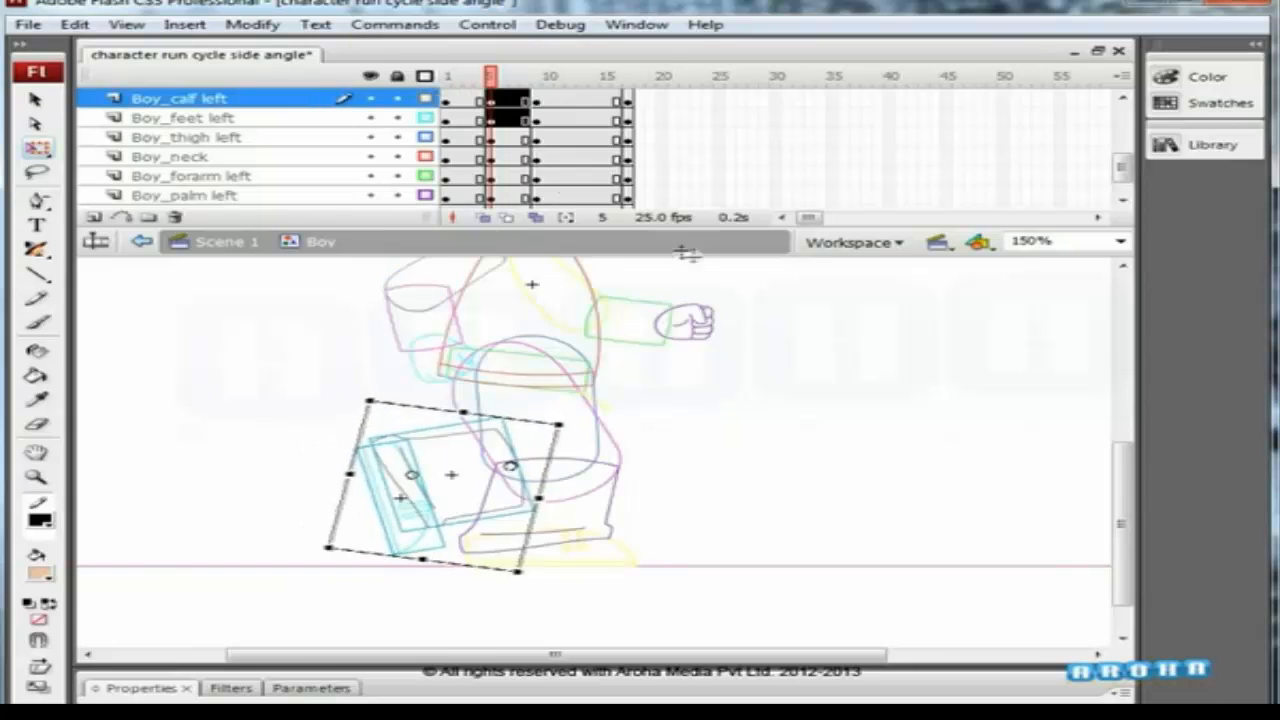
pyautogui.press('Right')
pyautogui.press('Right')
pyautogui.press('Right')
pyautogui.press('Right')
pyautogui.press('Right')
pyautogui.press('Right')
pyautogui.press('Right')
pyautogui.press('Right')
pyautogui.press('Right')
pyautogui.press('Right')
pyautogui.press('Up')
pyautogui.press('Up')
pyautogui.press('Up')
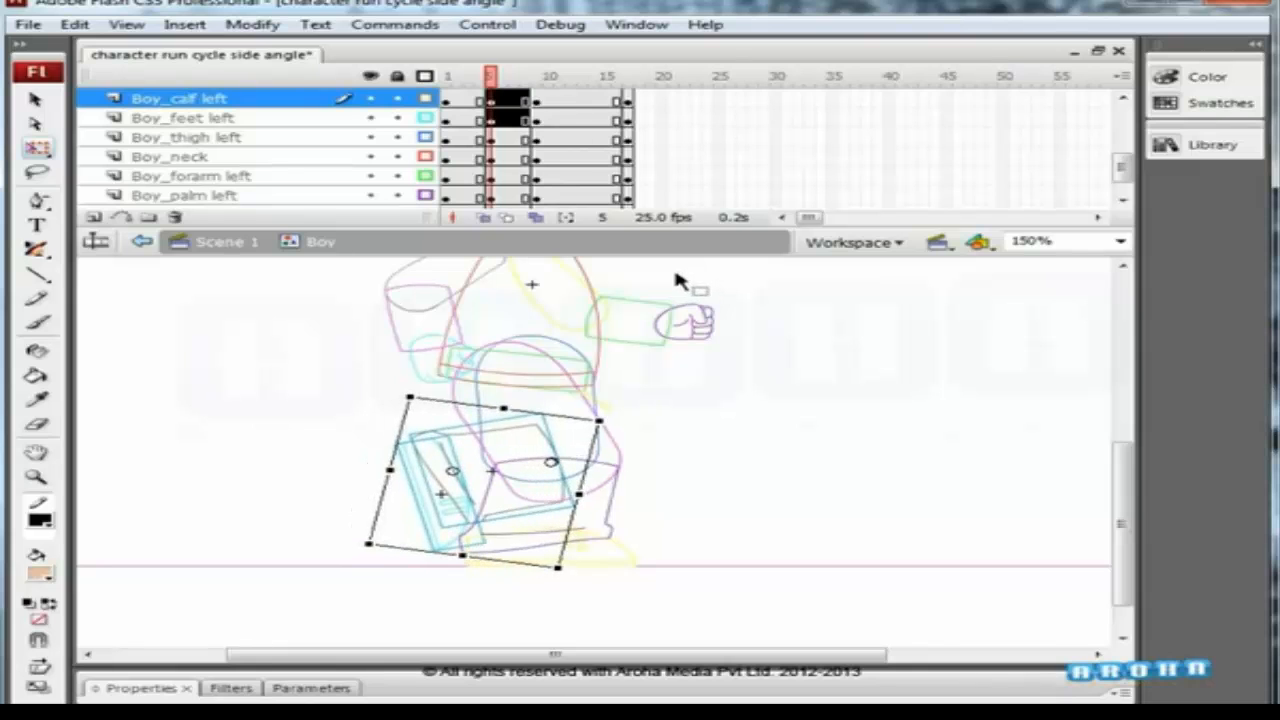
pyautogui.moveTo(557, 488); pyautogui.dragTo(532, 522)
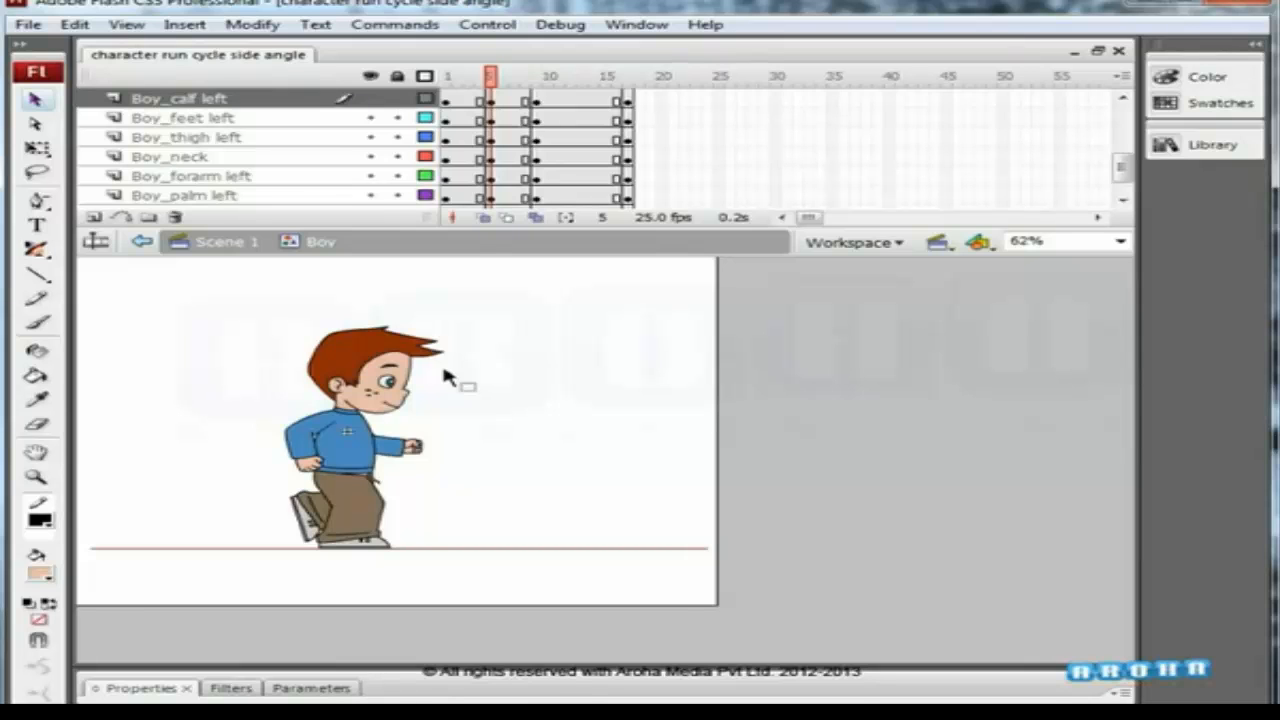
# Tilt the boy's head slightly forward and down at frame 5.
pyautogui.moveTo(453, 327); pyautogui.dragTo(282, 515)
pyautogui.click(645, 375)
pyautogui.press('q')
pyautogui.moveTo(749, 309); pyautogui.dragTo(784, 295)
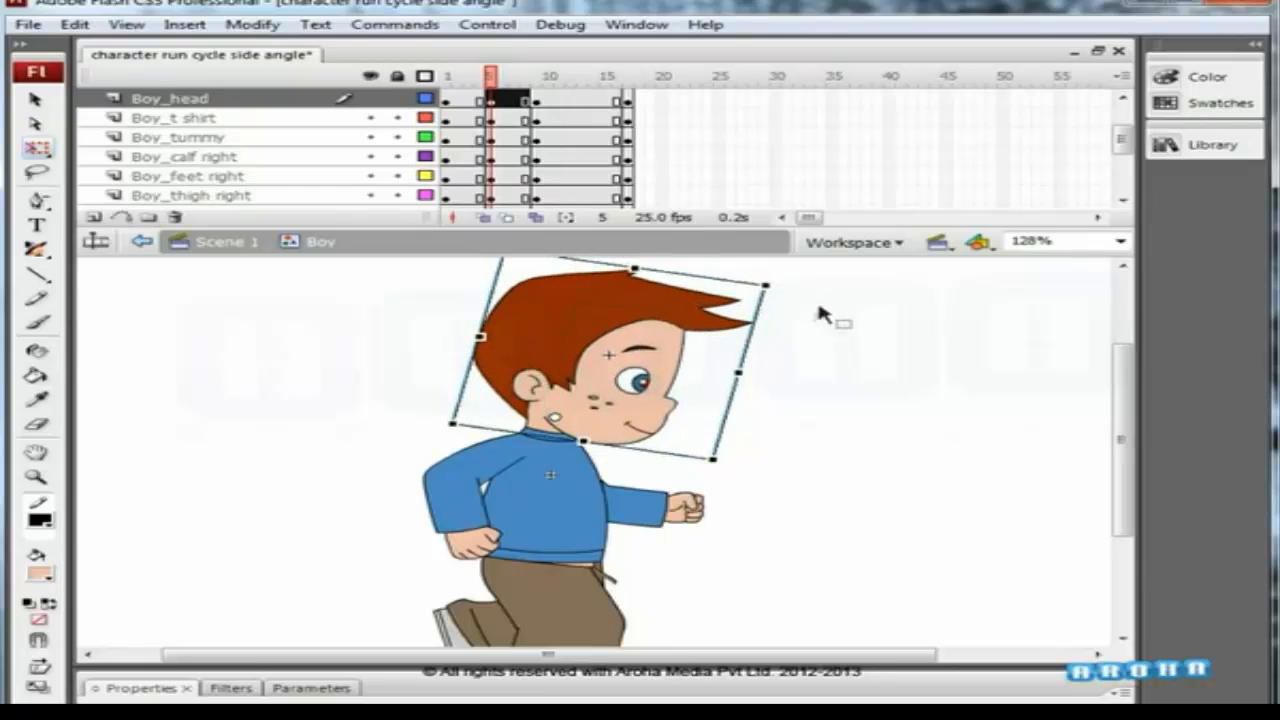
pyautogui.click(820, 312)
# Select the head, T-shirt and arm parts at frame 5 and nudge the upper body slightly down onto the hips.
pyautogui.hotkey('ctrl', '-')
pyautogui.moveTo(237, 455); pyautogui.dragTo(237, 455)
pyautogui.hotkey('ctrl', 'space')
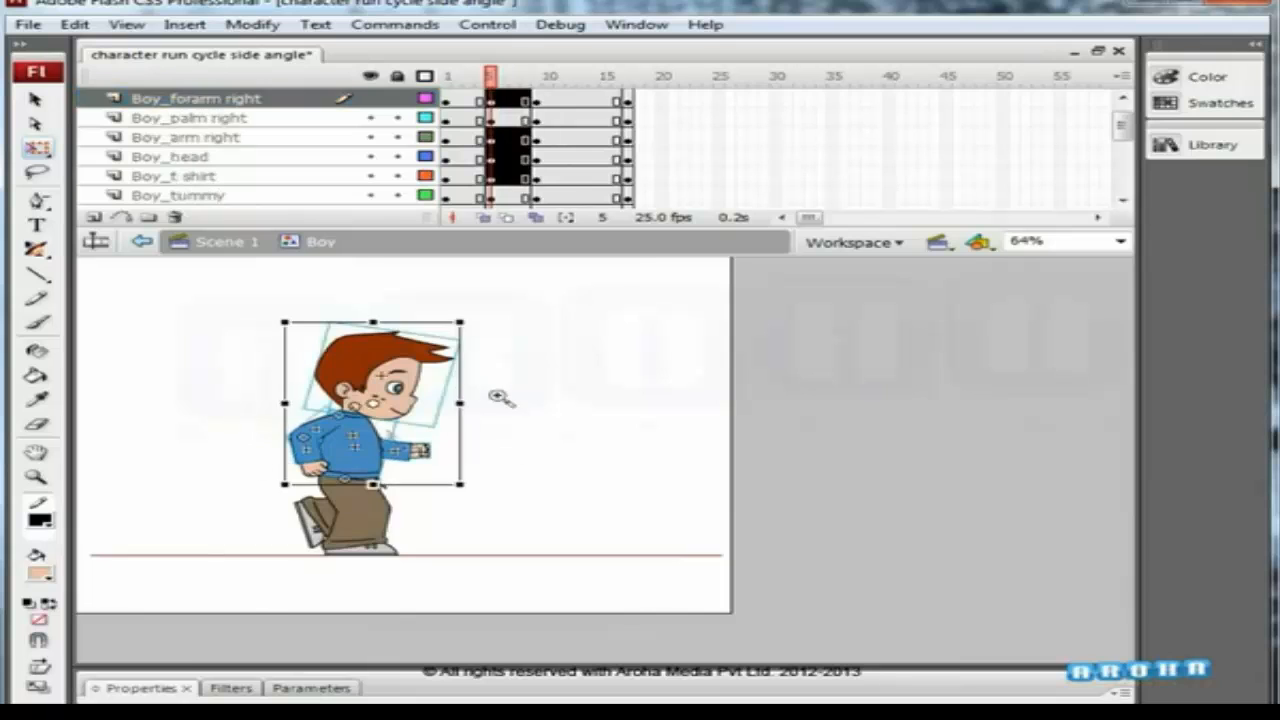
pyautogui.moveTo(487, 402); pyautogui.dragTo(312, 520)
pyautogui.click(688, 410)
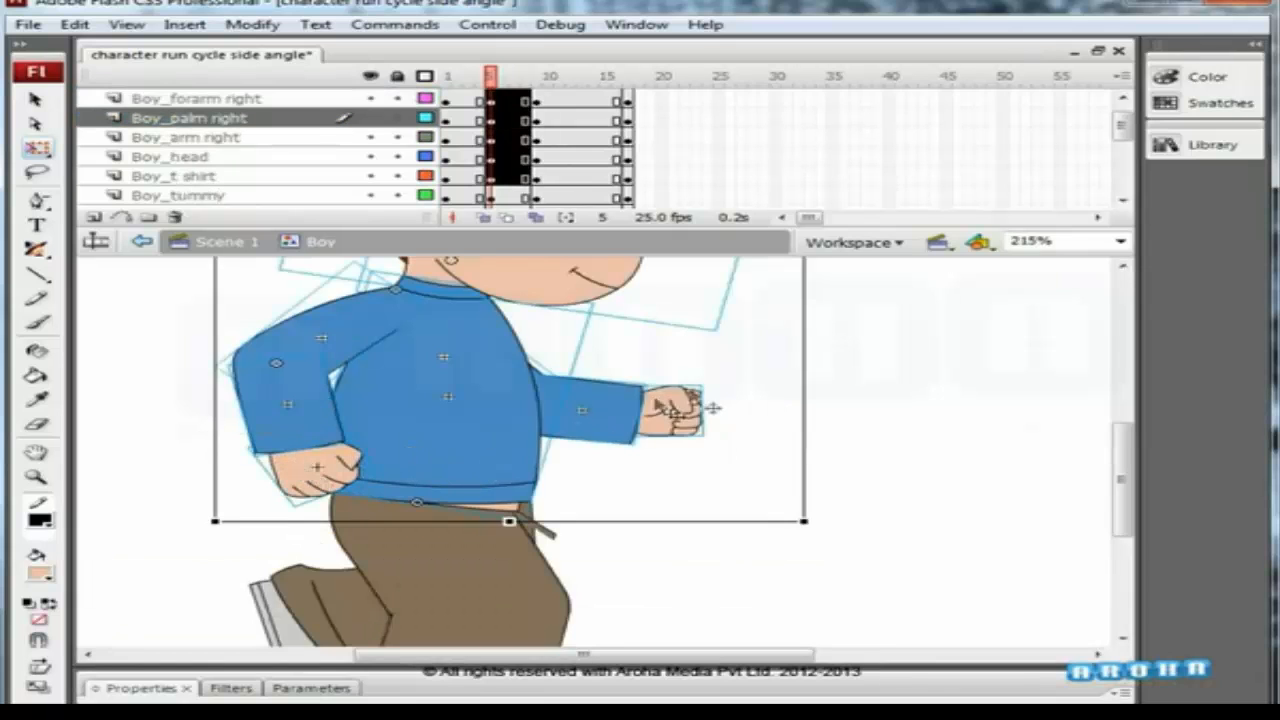
pyautogui.scroll(-2, 600, 440)
pyautogui.click(597, 414)
pyautogui.press('Down')
pyautogui.press('Down')
pyautogui.click(595, 436)
pyautogui.click(557, 463)
# Rotate and reposition the zip so it lies against the front edge of the trousers at frame 5.
pyautogui.hotkey('ctrl', '-')
pyautogui.moveTo(570, 376); pyautogui.dragTo(518, 385)
pyautogui.hotkey('ctrl', 'z')
pyautogui.click(683, 446)
pyautogui.moveTo(635, 435); pyautogui.dragTo(536, 500)
pyautogui.click(725, 400)
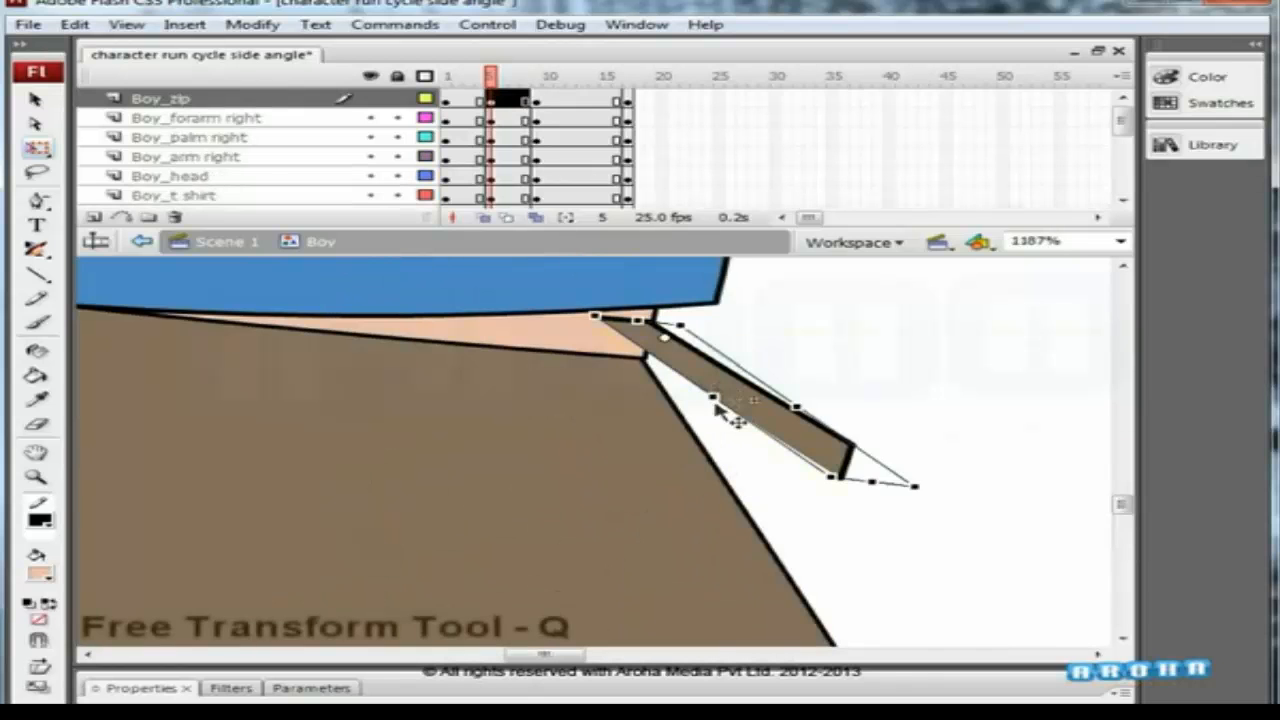
pyautogui.moveTo(720, 401); pyautogui.dragTo(717, 438)
pyautogui.click(812, 525)
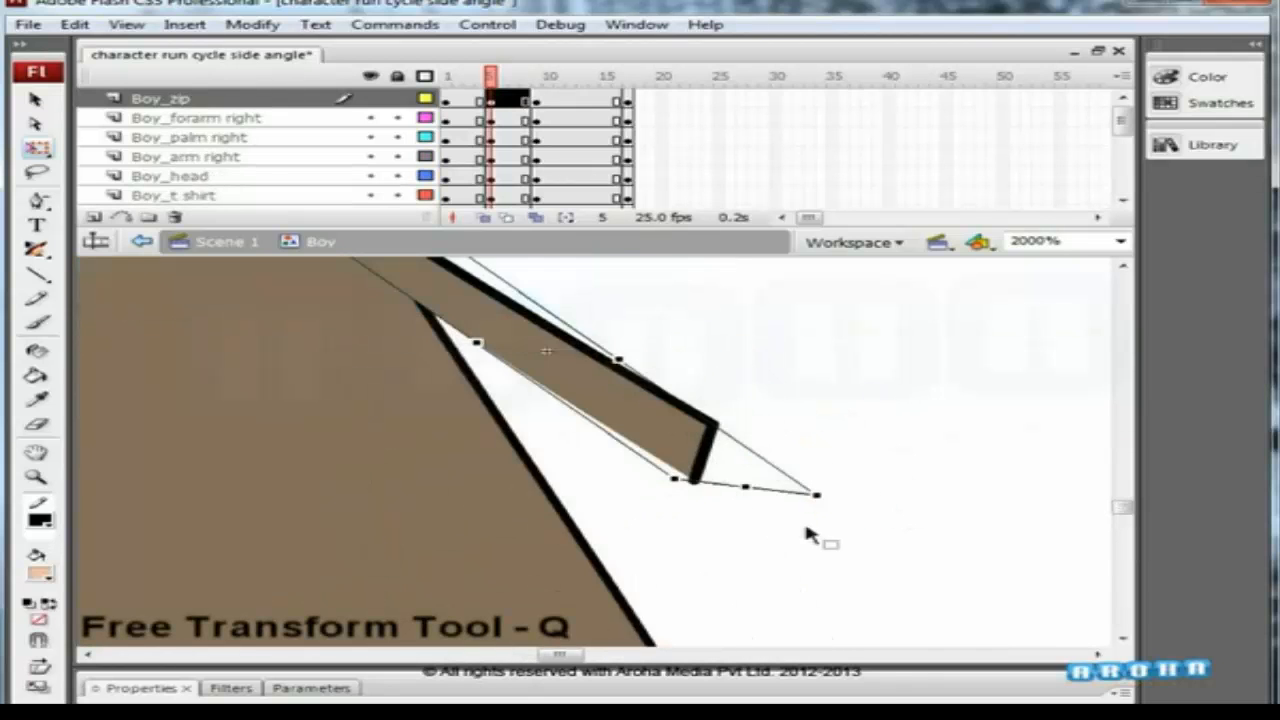
pyautogui.moveTo(667, 512); pyautogui.dragTo(651, 509)
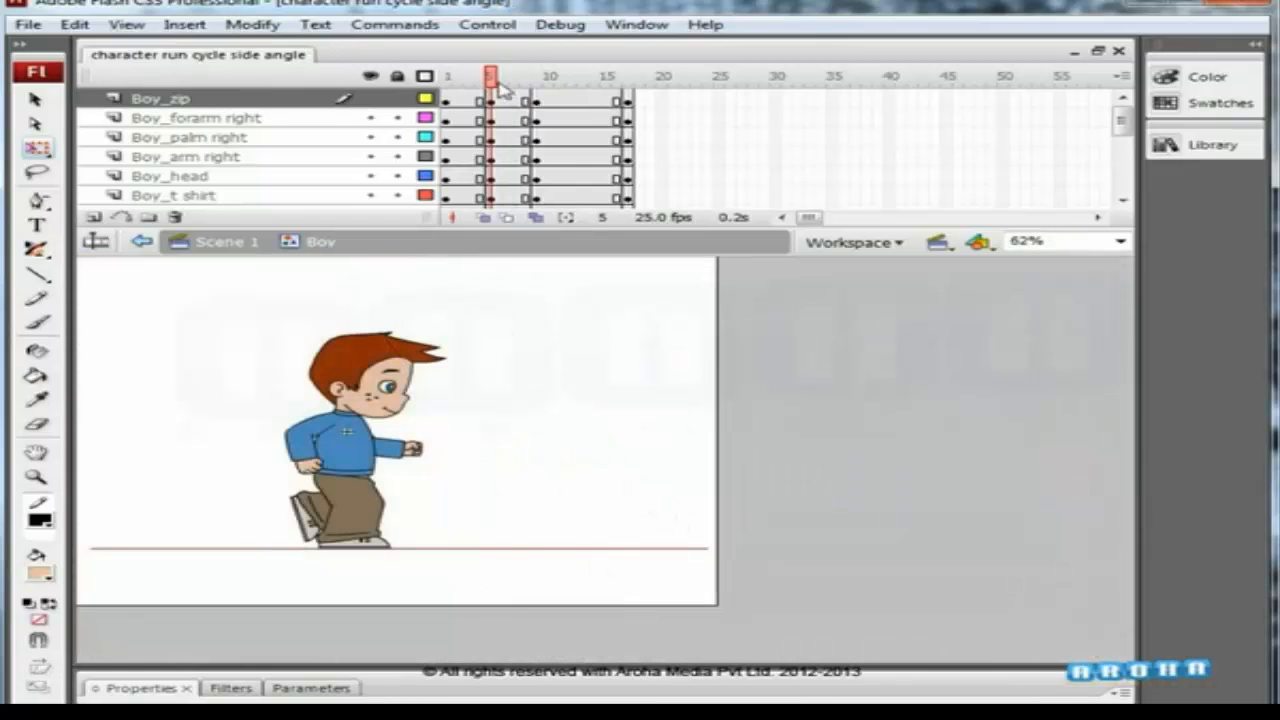
# Rotate the right upper arm, forearm and palm forward together so the fist sits in front of the stomach at frame 5.
pyautogui.moveTo(498, 83)
pyautogui.mouseDown()
pyautogui.moveTo(478, 91)
pyautogui.moveTo(538, 99)
pyautogui.moveTo(442, 110)
pyautogui.moveTo(543, 100)
pyautogui.moveTo(490, 100)
pyautogui.mouseUp()
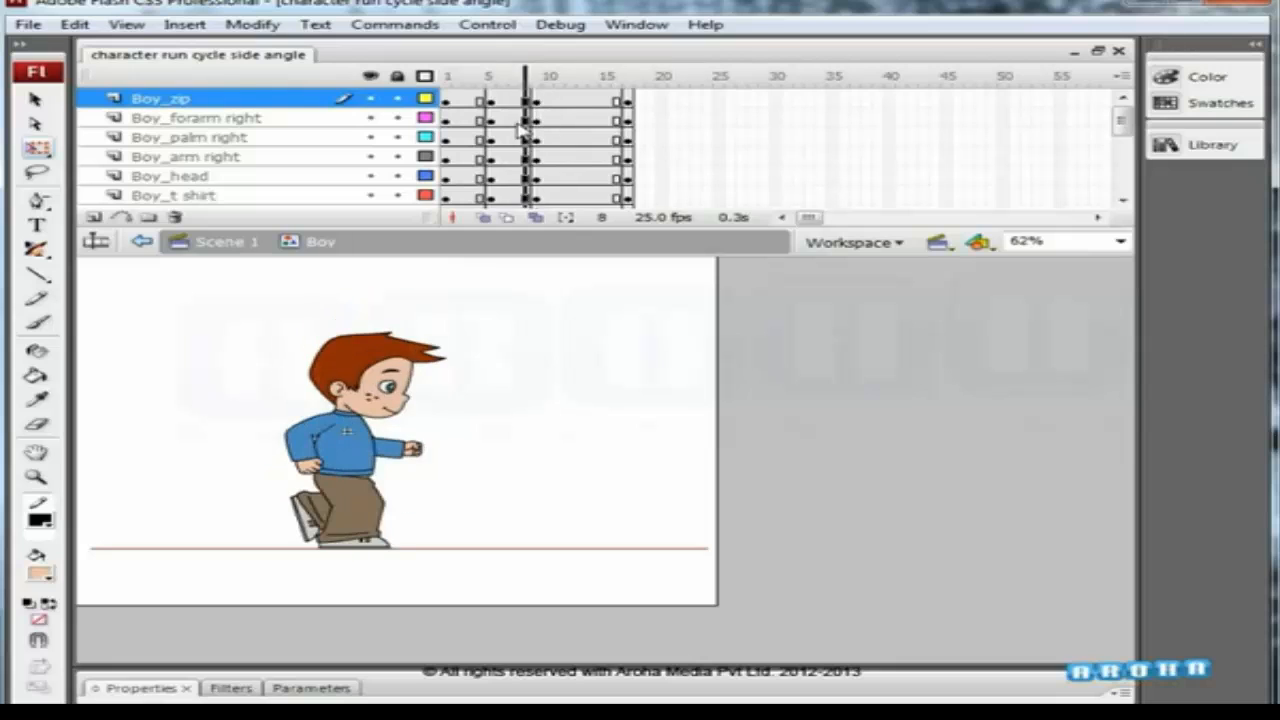
pyautogui.press('v')
pyautogui.moveTo(321, 496); pyautogui.dragTo(415, 391)
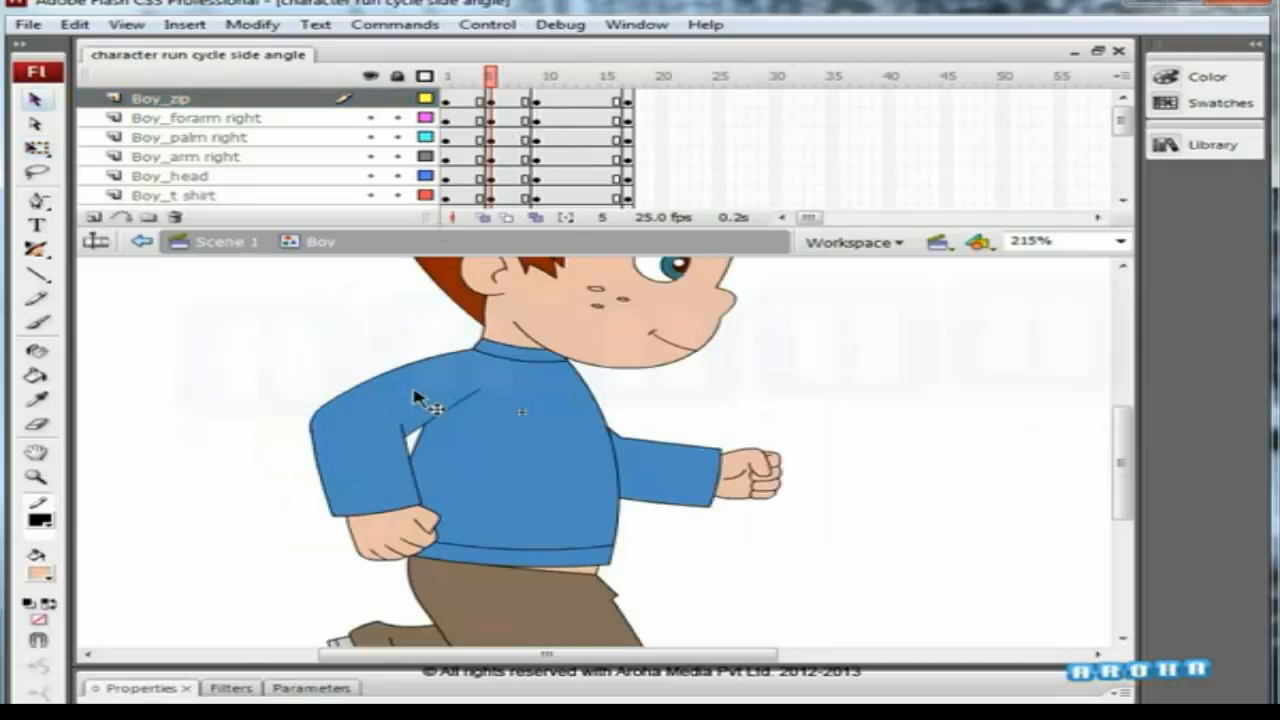
pyautogui.click(422, 402)
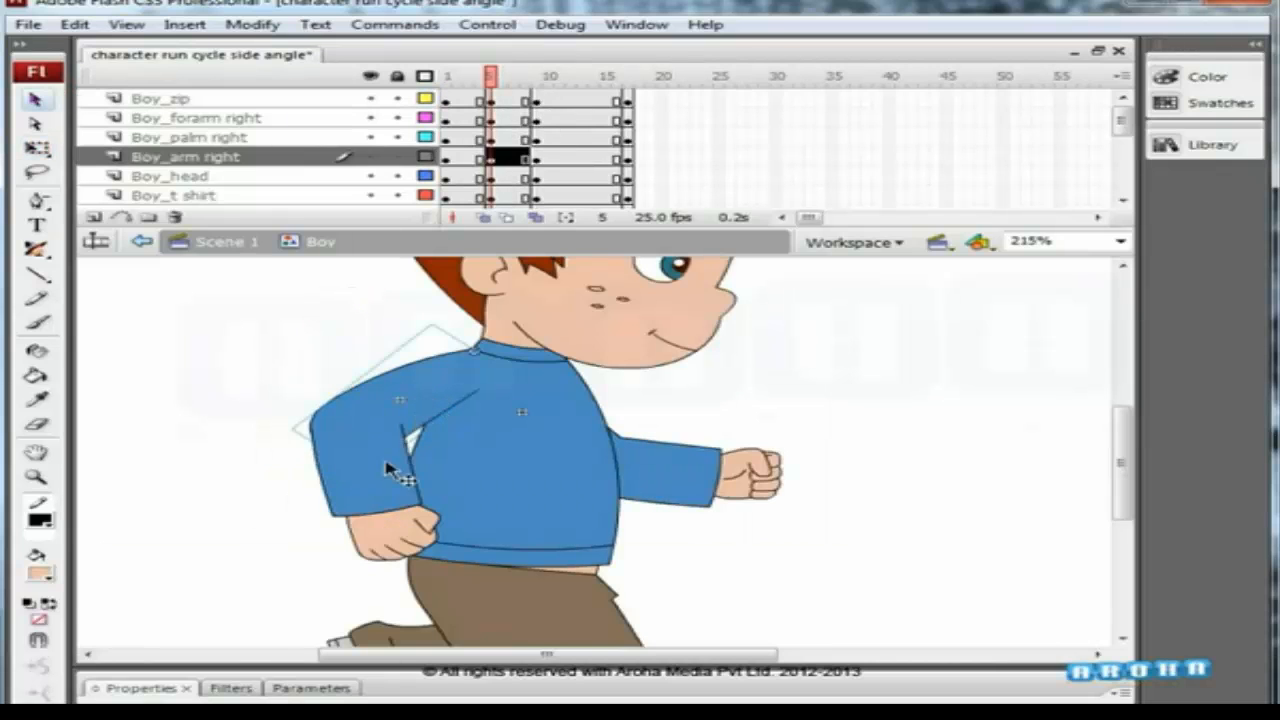
pyautogui.keyDown('shift'); pyautogui.click(400, 490); pyautogui.keyUp('shift')
pyautogui.keyDown('shift'); pyautogui.click(403, 548); pyautogui.keyUp('shift')
pyautogui.press('q')
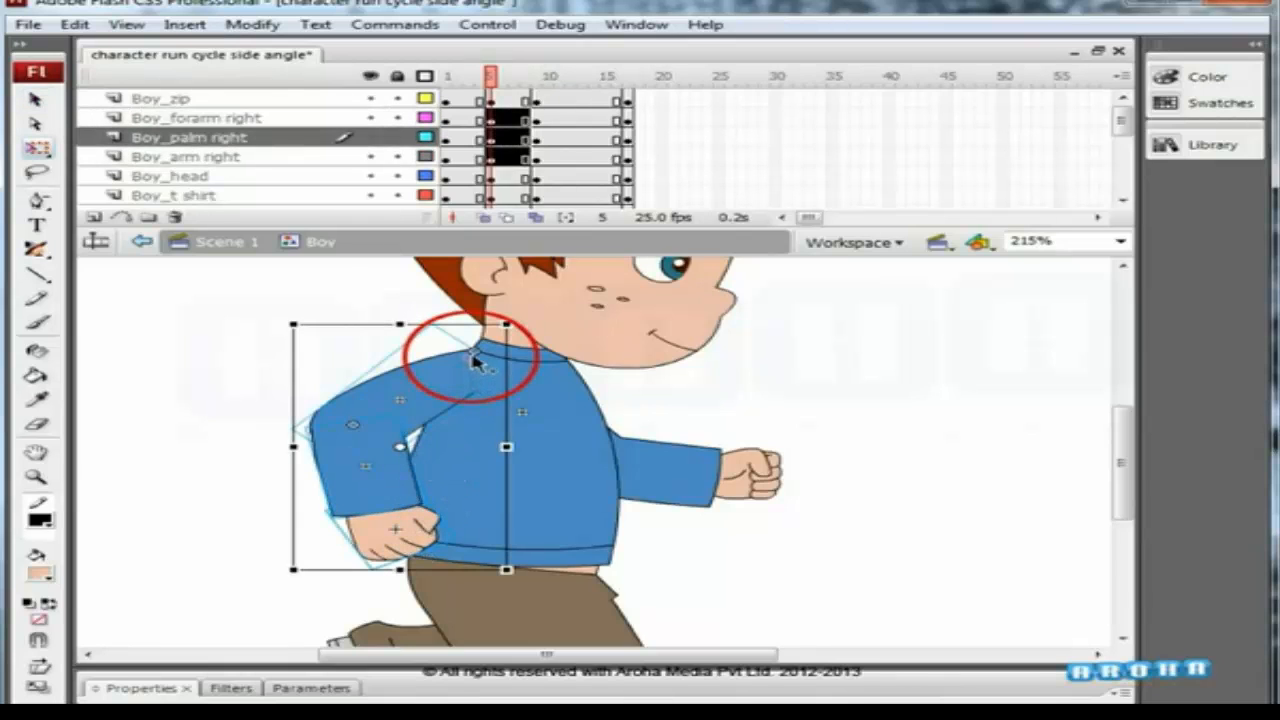
pyautogui.moveTo(530, 566); pyautogui.dragTo(643, 576)
pyautogui.press('Right')
pyautogui.press('Up')
pyautogui.press('Up')
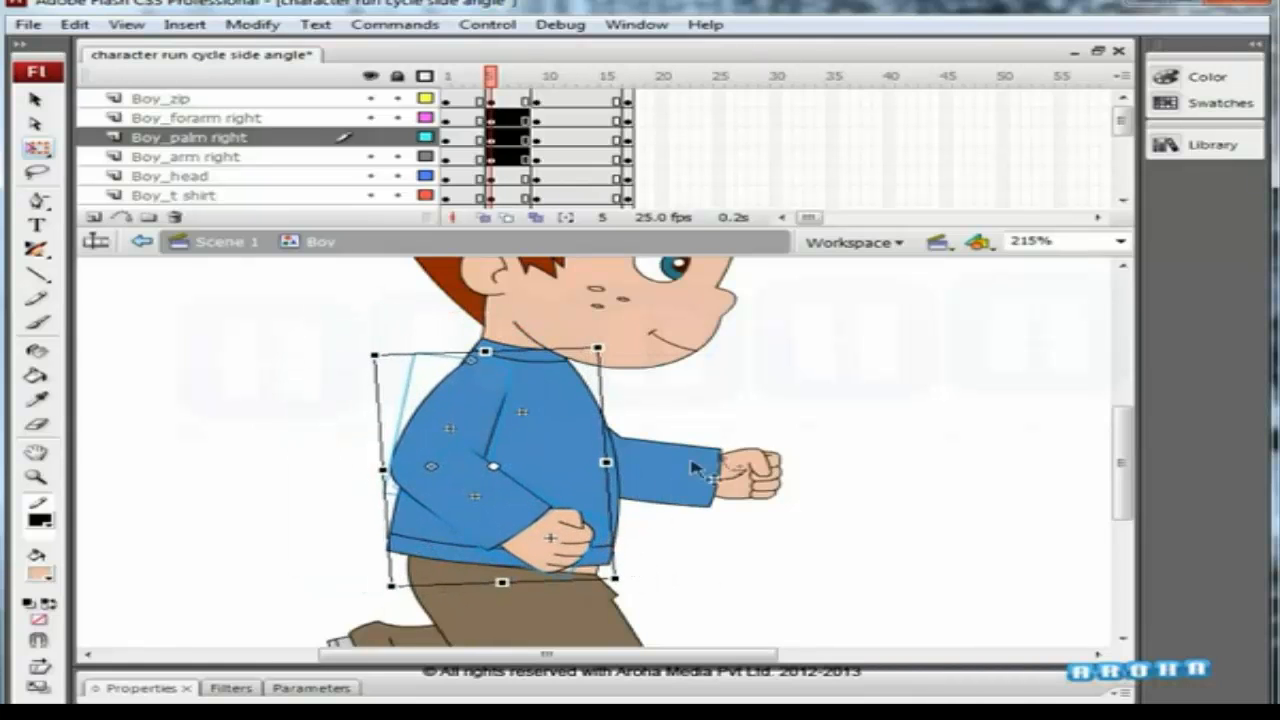
# Swing the left arm, forearm and palm downward at frame 5 and show all layers as outlines.
pyautogui.moveTo(750, 424); pyautogui.dragTo(703, 470)
pyautogui.moveTo(703, 409); pyautogui.dragTo(618, 482)
pyautogui.click(568, 460)
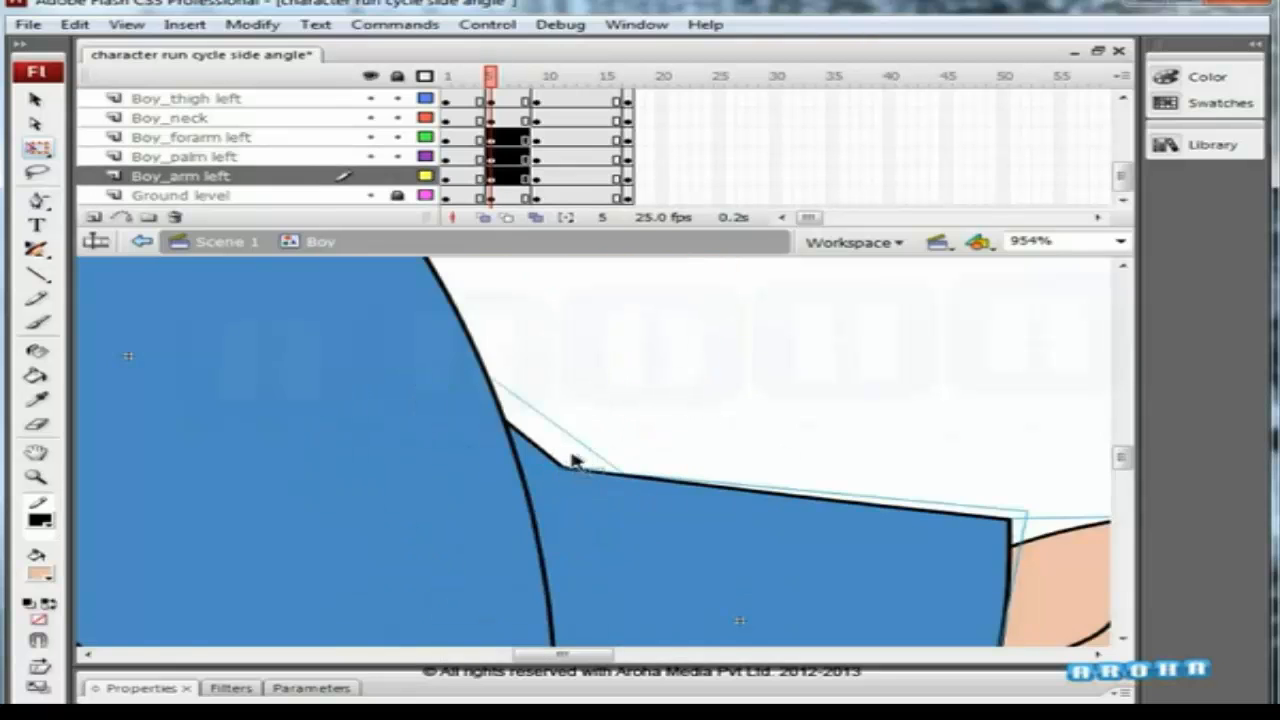
pyautogui.hotkey('ctrl', '-')
pyautogui.hotkey('ctrl', '-')
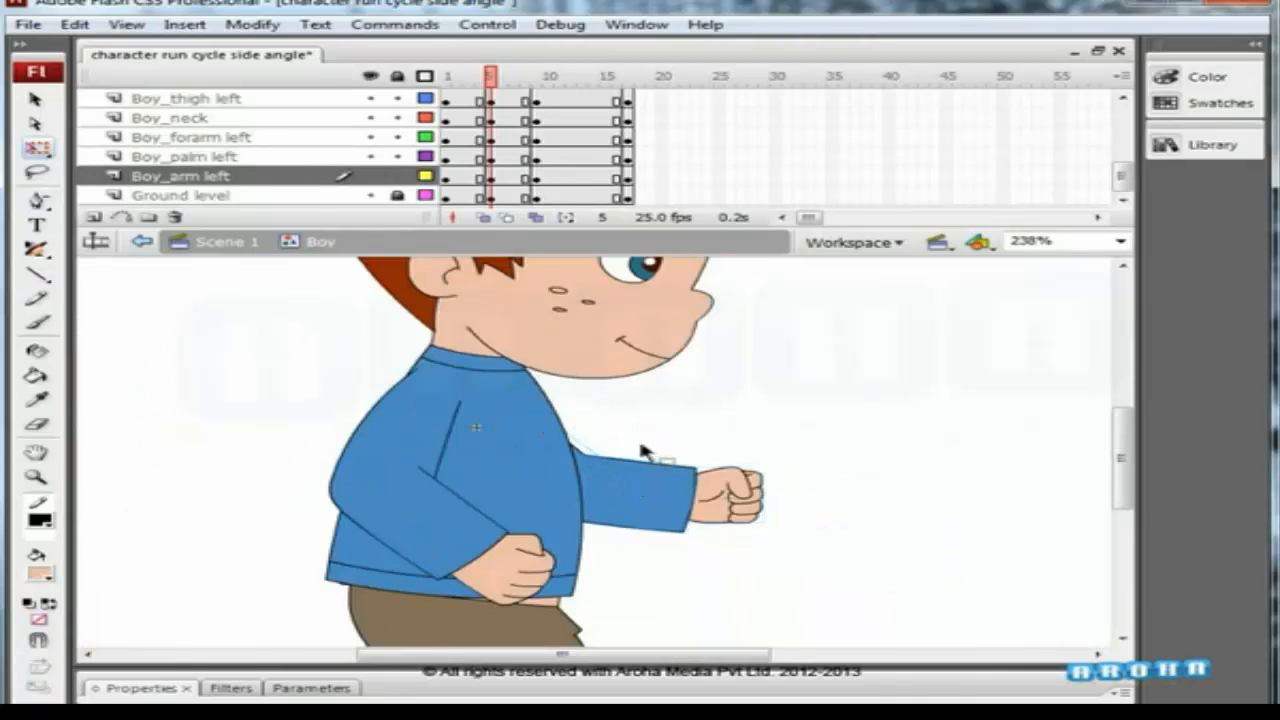
pyautogui.click(646, 452)
pyautogui.moveTo(781, 432); pyautogui.dragTo(752, 430)
pyautogui.click(424, 75)
pyautogui.click(760, 386)
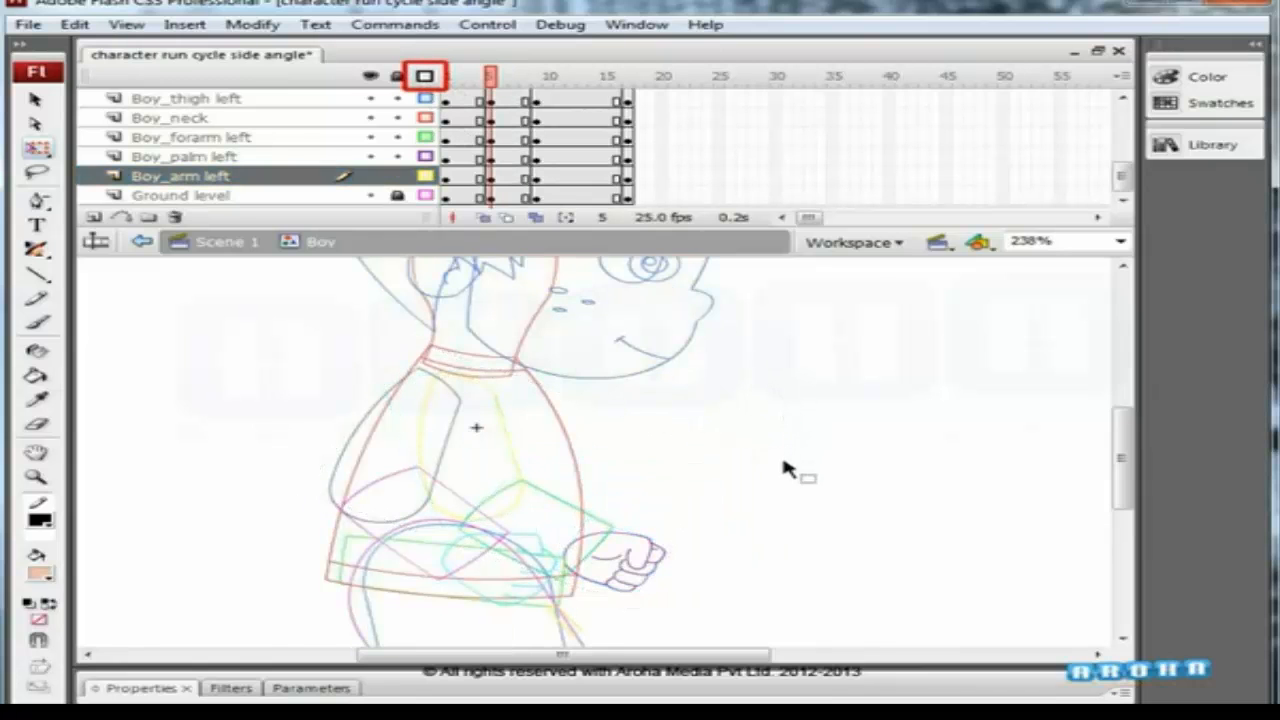
# Move the left forearm and palm back and slightly up to meet the lower end of the left upper arm.
pyautogui.click(638, 545)
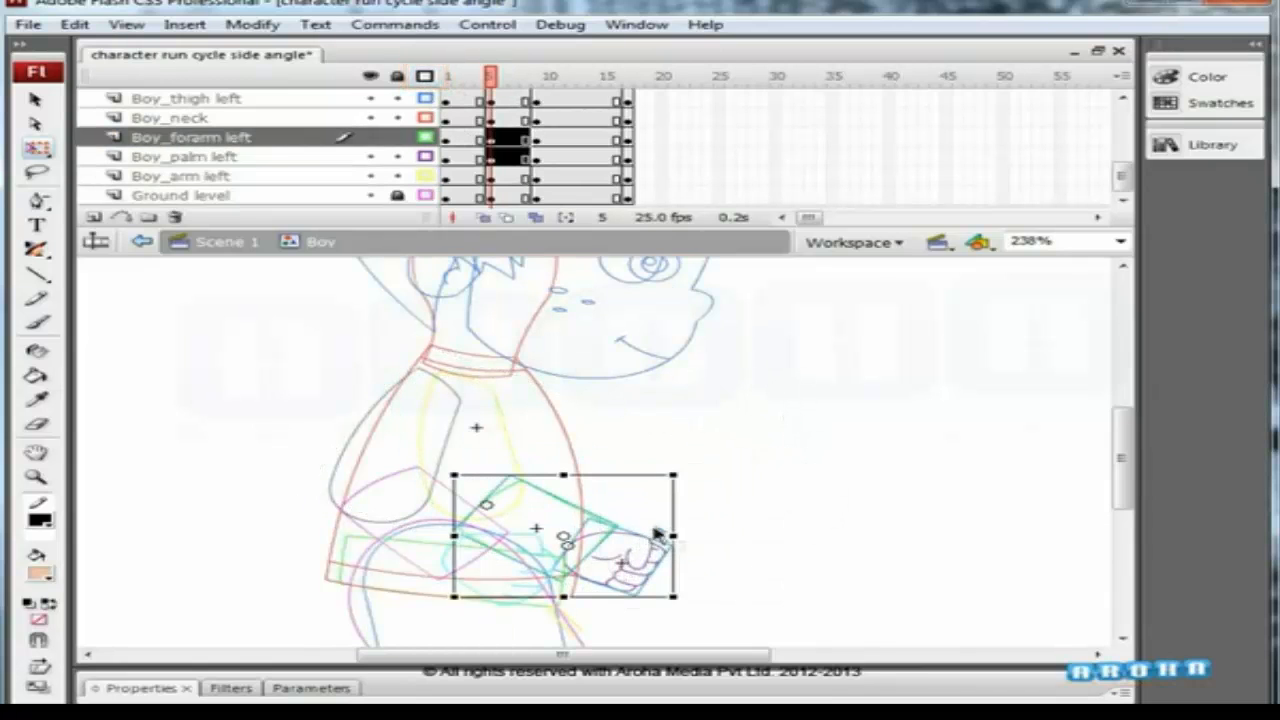
pyautogui.moveTo(654, 530); pyautogui.dragTo(612, 530)
pyautogui.moveTo(385, 392); pyautogui.dragTo(620, 610)
pyautogui.press('Left')
pyautogui.press('Left')
pyautogui.press('Left')
pyautogui.press('Left')
pyautogui.press('Up')
pyautogui.press('Up')
pyautogui.press('Left')
pyautogui.press('Left')
pyautogui.press('Left')
pyautogui.press('Left')
pyautogui.press('Left')
pyautogui.press('Left')
pyautogui.press('Left')
pyautogui.press('Left')
pyautogui.press('Left')
pyautogui.press('Left')
pyautogui.press('Left')
pyautogui.press('Left')
pyautogui.press('Left')
pyautogui.press('Left')
pyautogui.press('Left')
pyautogui.press('Left')
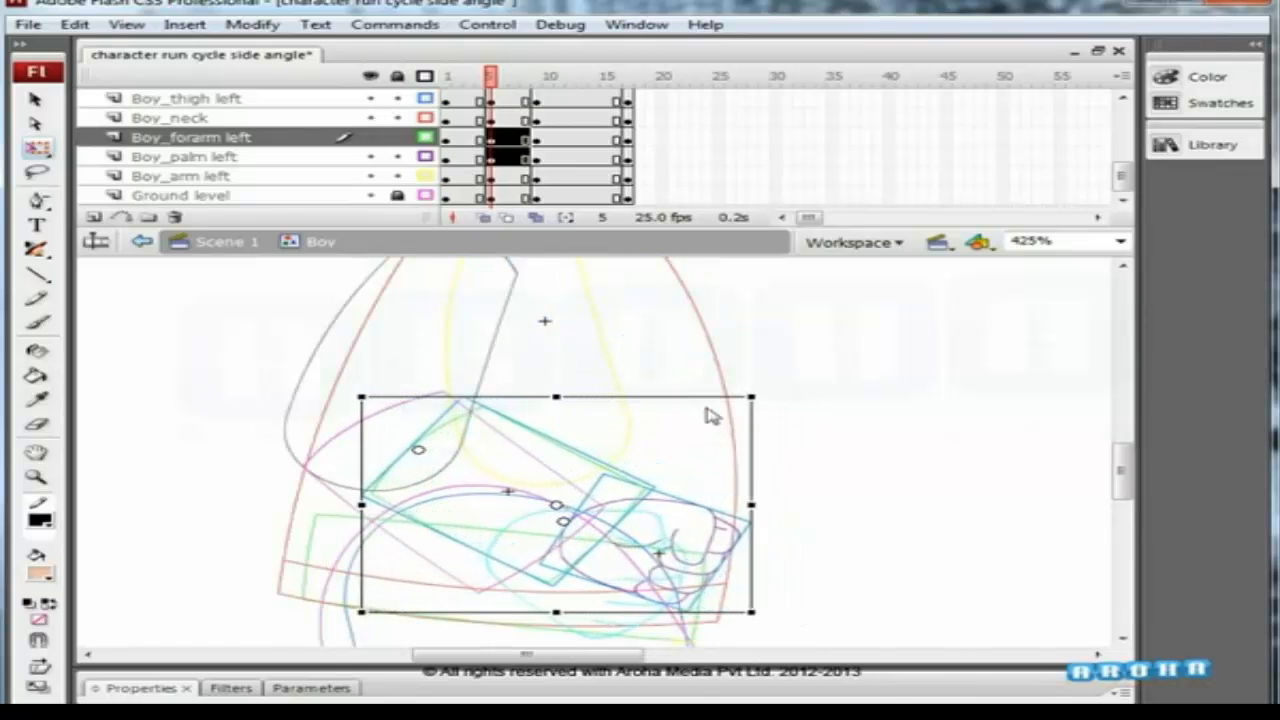
pyautogui.press('Up')
pyautogui.press('Up')
pyautogui.click(858, 396)
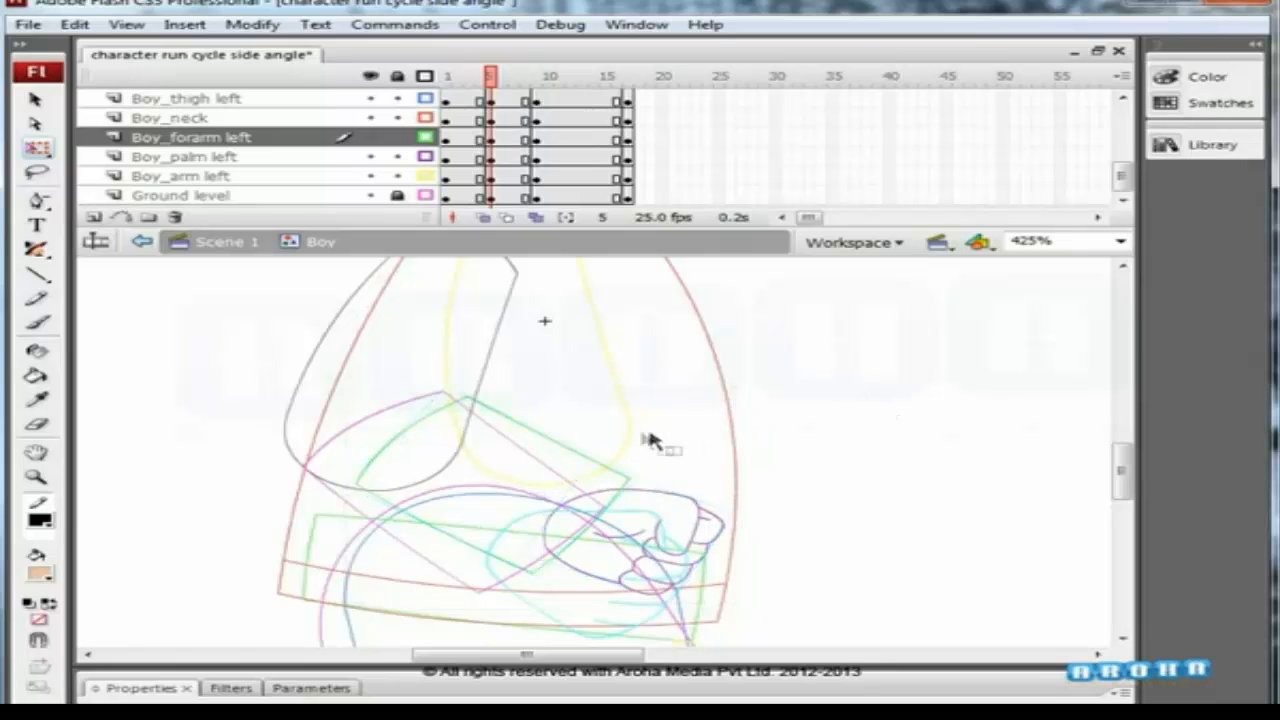
# Rotate the left upper arm backward and nudge the left forearm and palm up to meet it at the elbow.
pyautogui.click(652, 445)
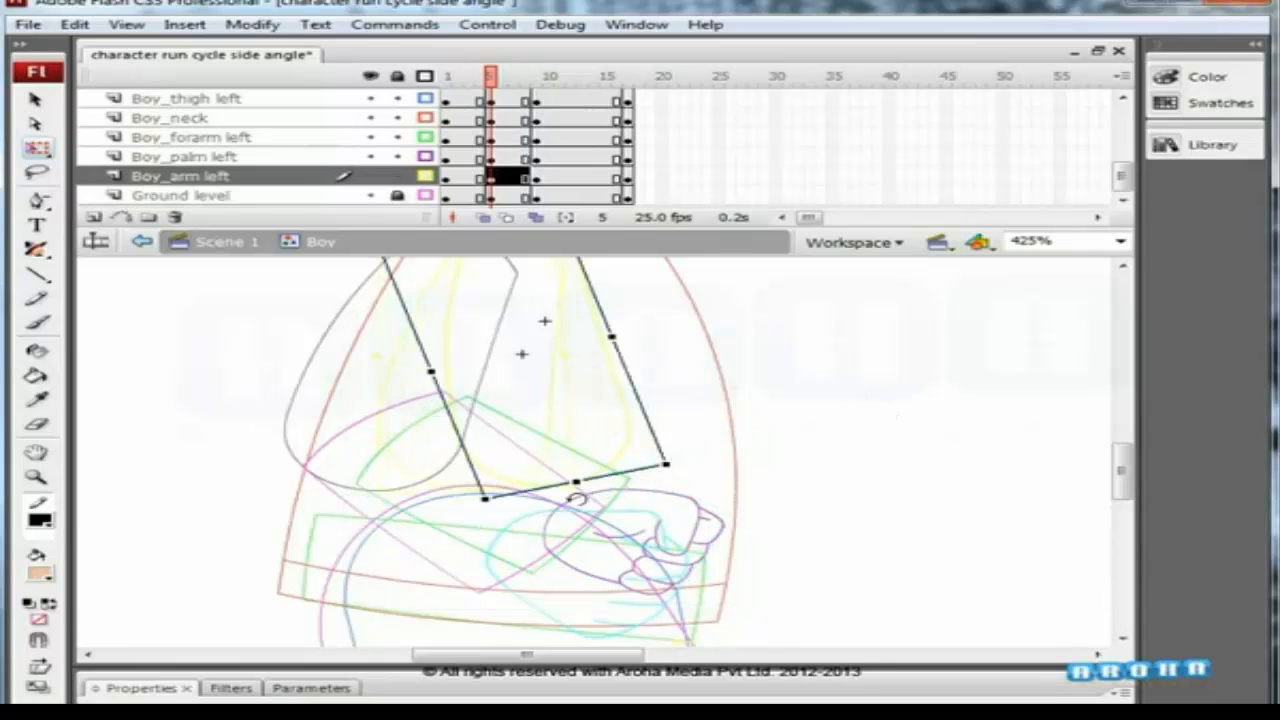
pyautogui.click(614, 470)
pyautogui.click(632, 487)
pyautogui.keyDown('shift'); pyautogui.click(686, 491); pyautogui.keyUp('shift')
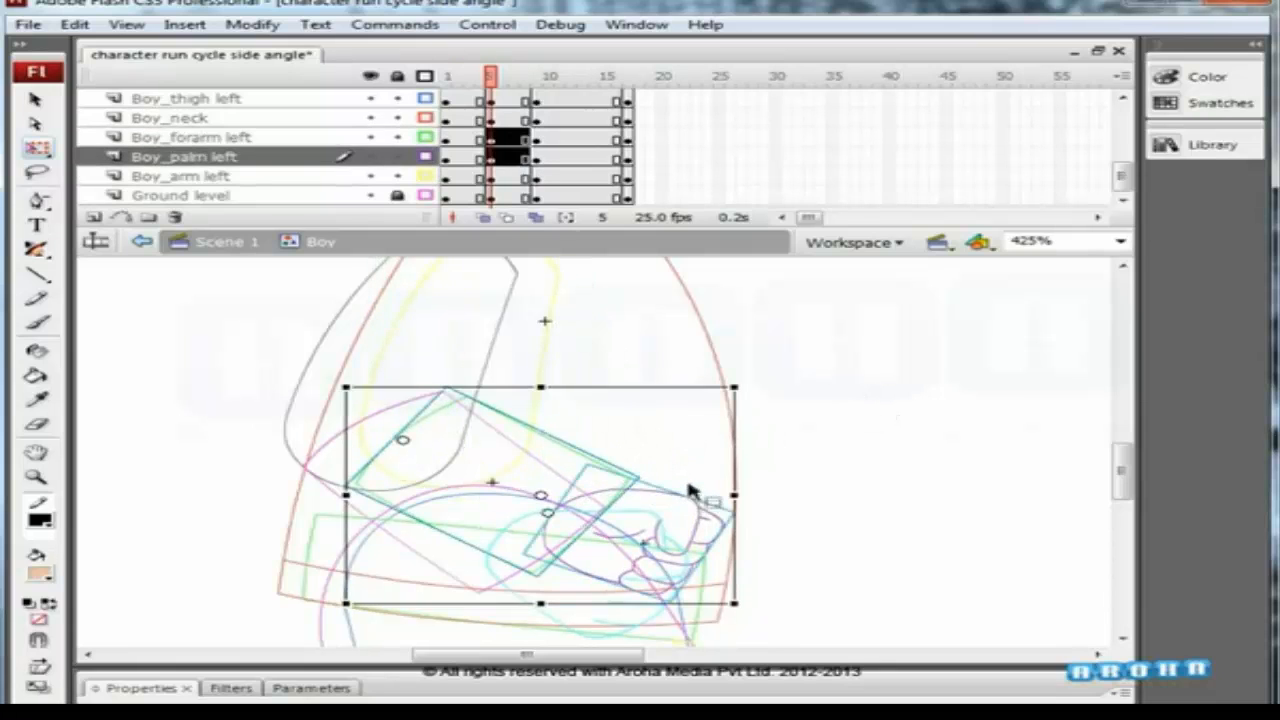
pyautogui.press('Up')
pyautogui.press('Up')
pyautogui.press('Up')
pyautogui.press('Left')
pyautogui.press('Left')
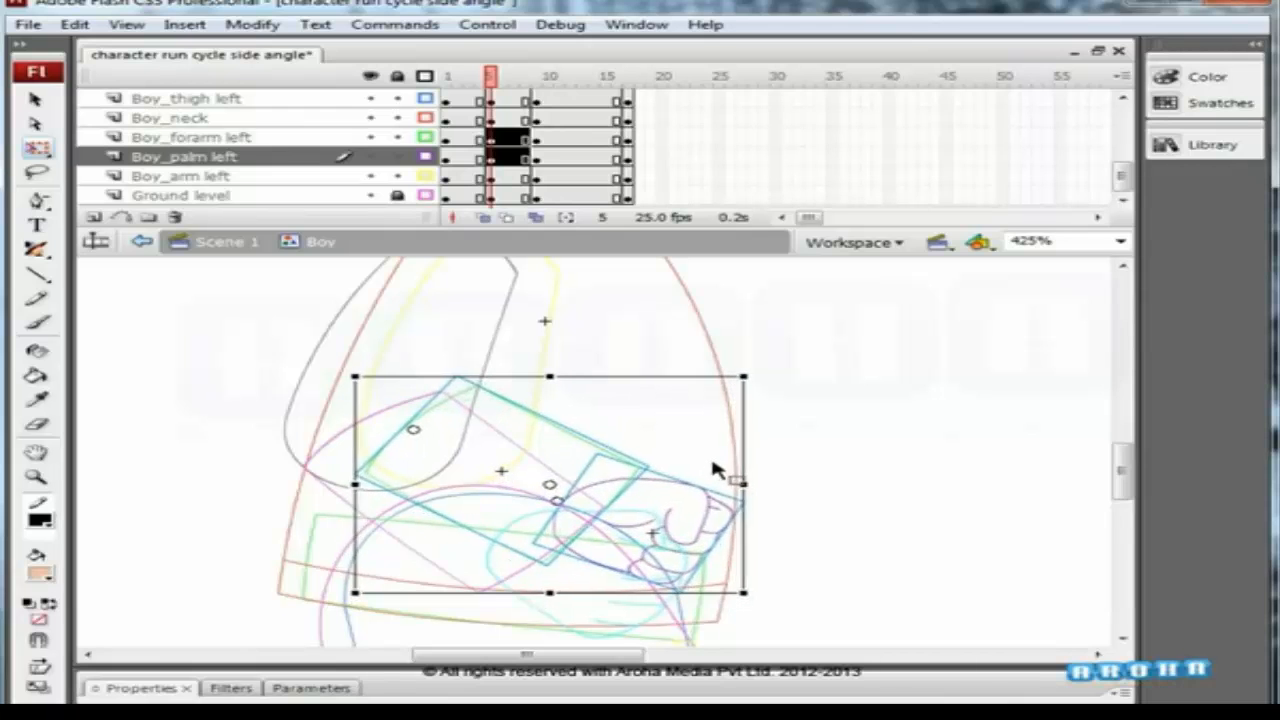
pyautogui.click(826, 424)
# Fine-tune the left elbow by rotating the upper arm slightly further back and turning the forearm and palm slightly.
pyautogui.click(541, 400)
pyautogui.moveTo(594, 386); pyautogui.dragTo(357, 554)
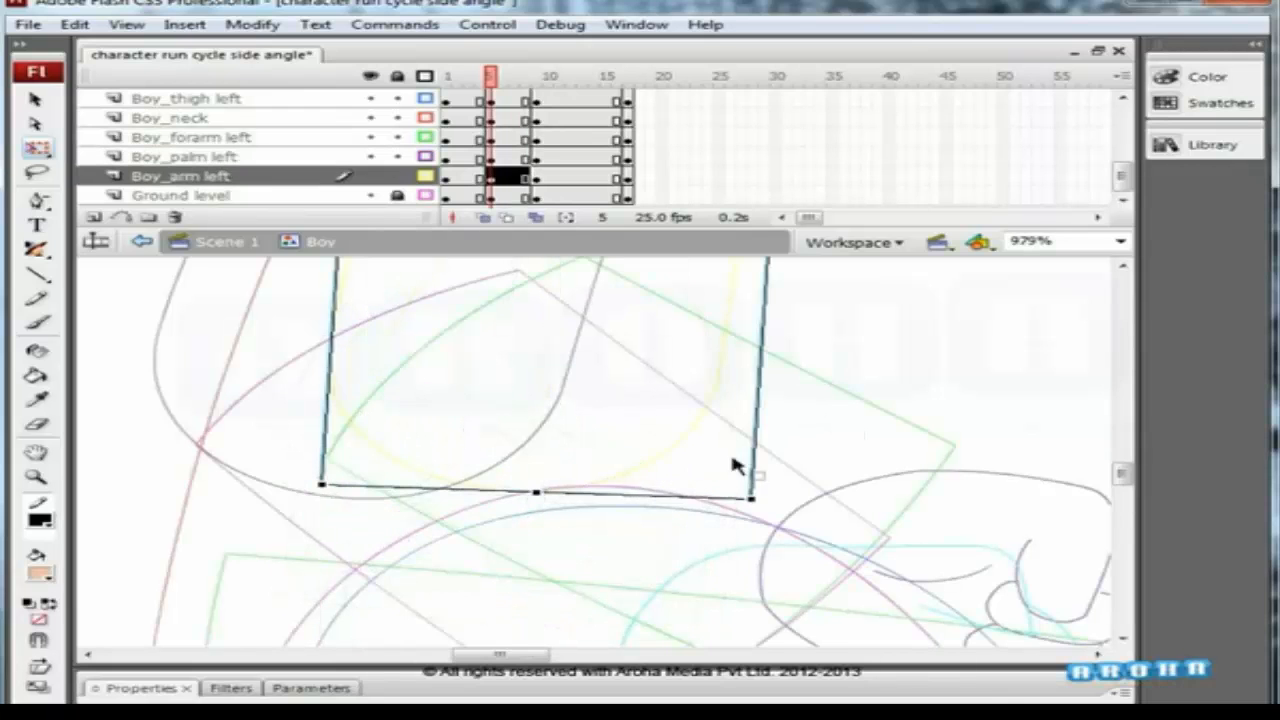
pyautogui.moveTo(735, 502); pyautogui.dragTo(723, 491)
pyautogui.click(940, 478)
pyautogui.scroll(3, 778, 345)
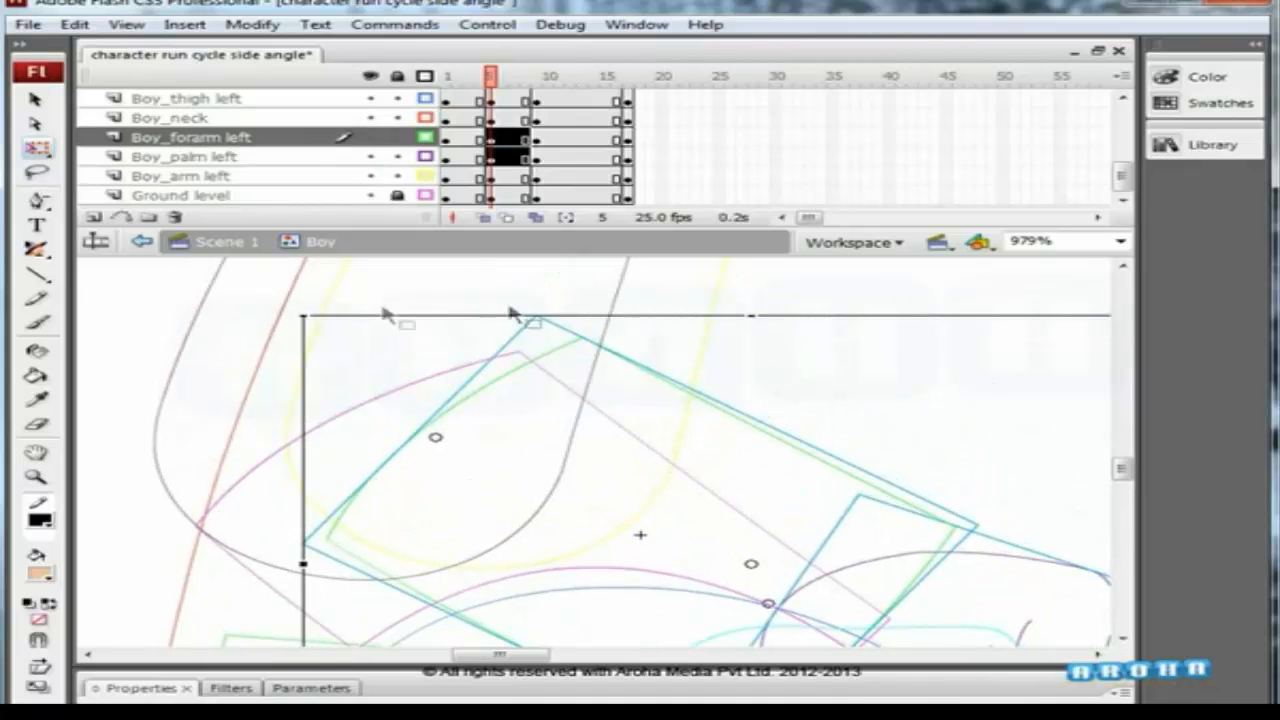
pyautogui.moveTo(345, 301); pyautogui.dragTo(345, 302)
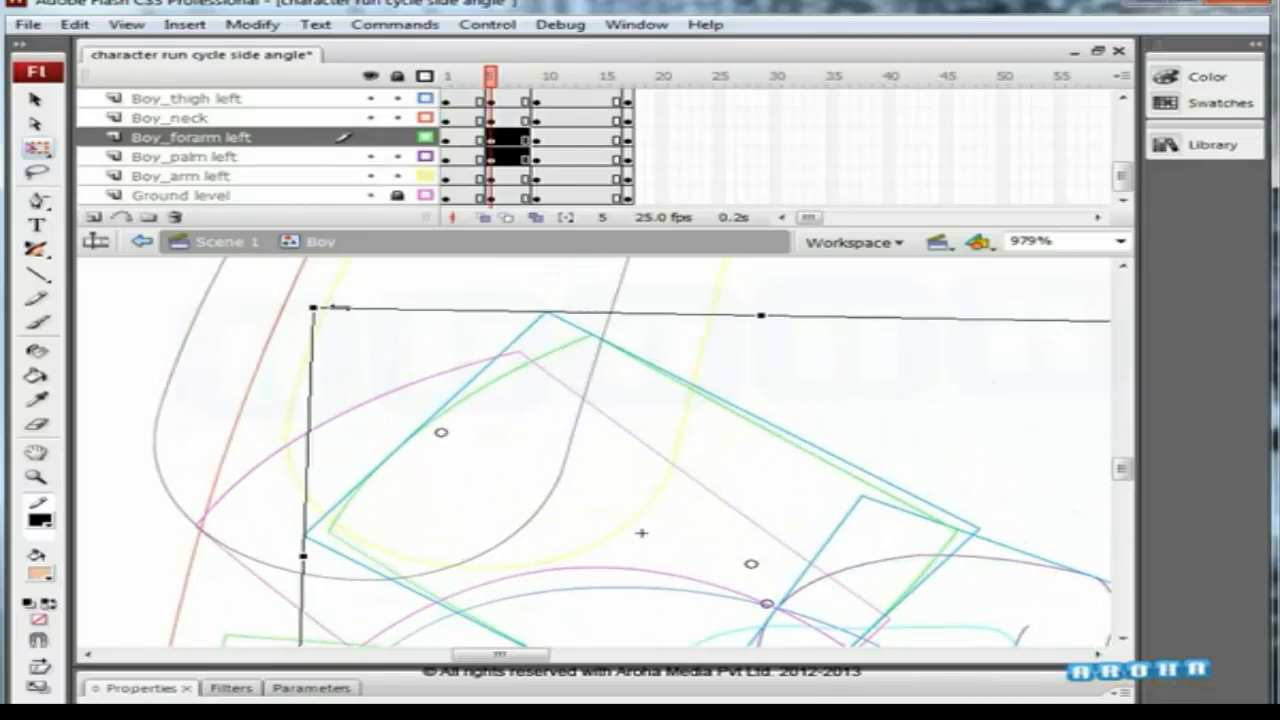
# Nudge the left forearm and palm slightly forward and up to the elbow at frame 5, and show the layers filled instead of outlined.
pyautogui.press('Right')
pyautogui.press('Right')
pyautogui.press('Right')
pyautogui.press('Up')
pyautogui.press('Up')
pyautogui.press('Up')
pyautogui.press('Up')
pyautogui.press('Up')
pyautogui.press('Up')
pyautogui.press('Up')
pyautogui.press('Up')
pyautogui.press('Up')
pyautogui.press('Up')
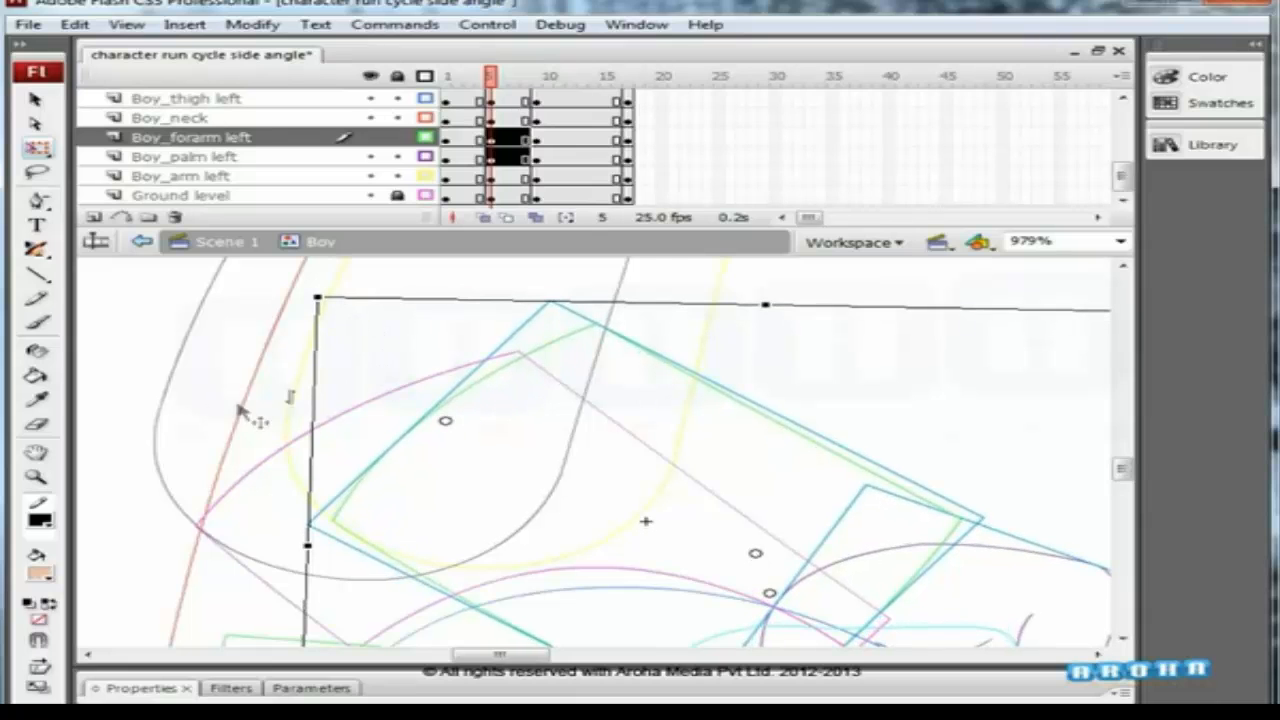
pyautogui.click(238, 406)
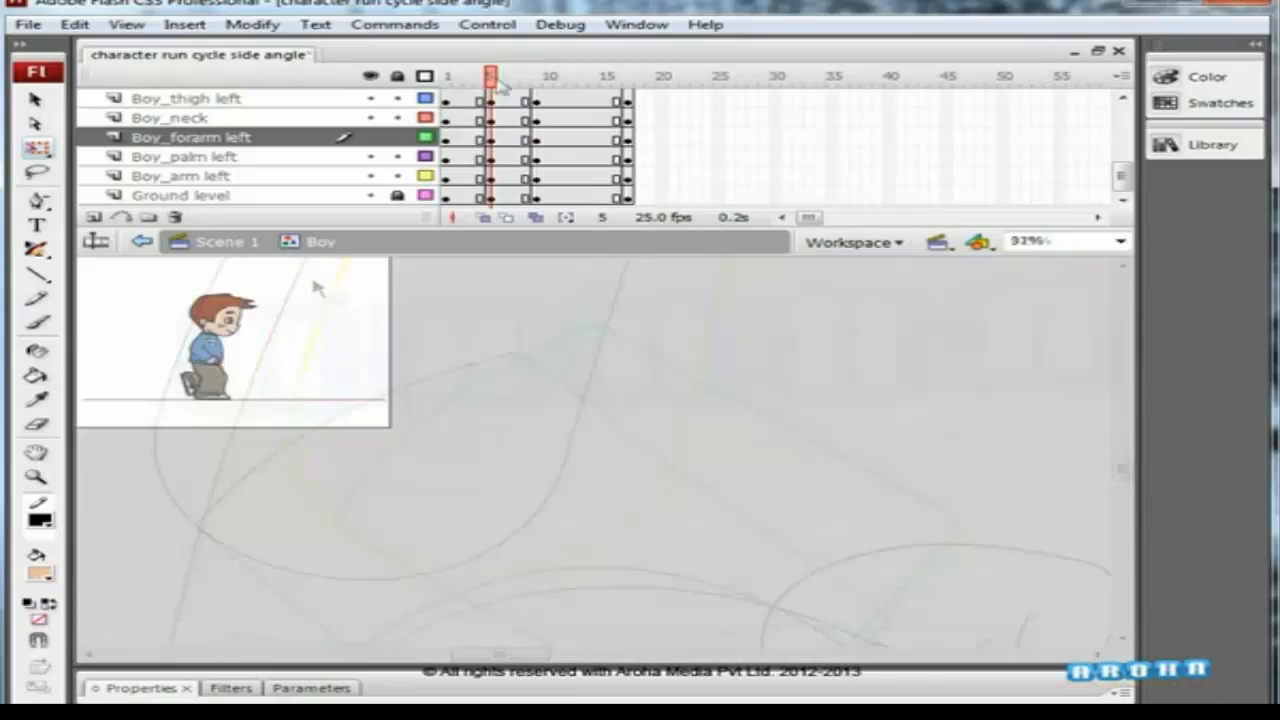
pyautogui.moveTo(492, 80)
pyautogui.mouseDown()
pyautogui.moveTo(472, 84)
pyautogui.moveTo(567, 96)
pyautogui.moveTo(397, 116)
pyautogui.moveTo(492, 100)
pyautogui.mouseUp()
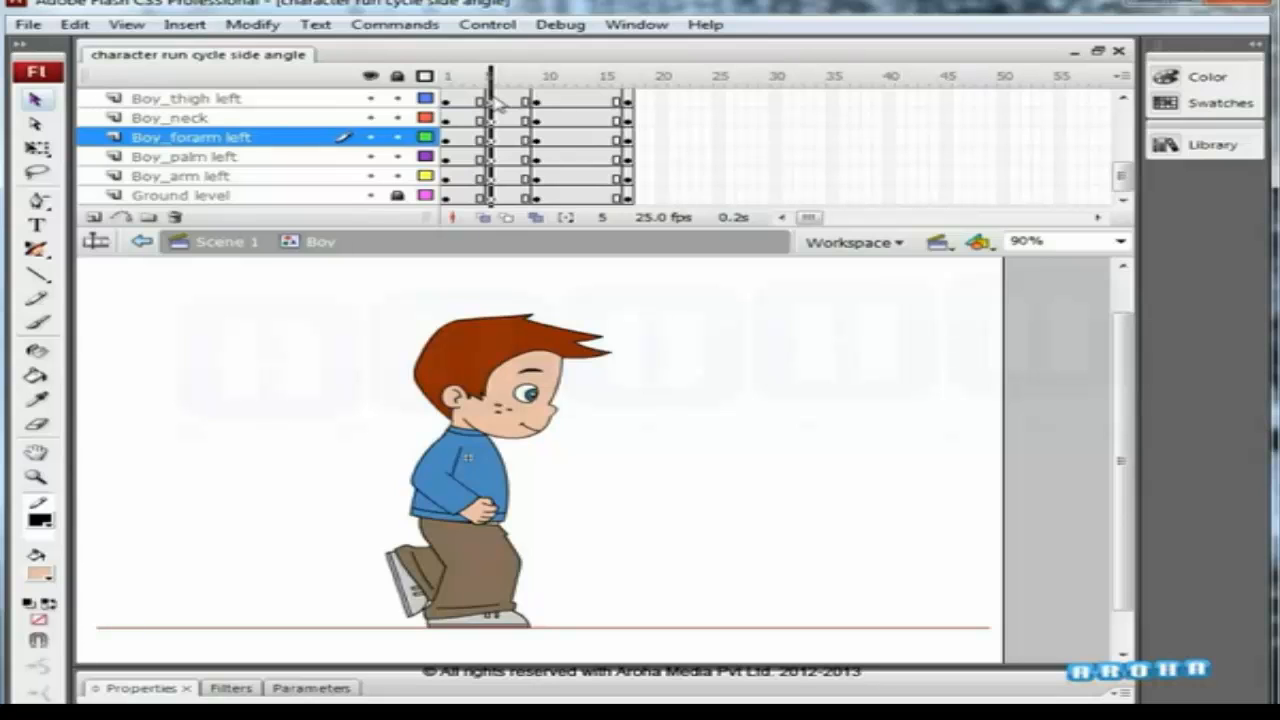
# Copy the frame 5 keyframes of the head and the right forearm, palm and arm layers to frame 13.
pyautogui.scroll(3, 495, 103)
pyautogui.click(490, 99)
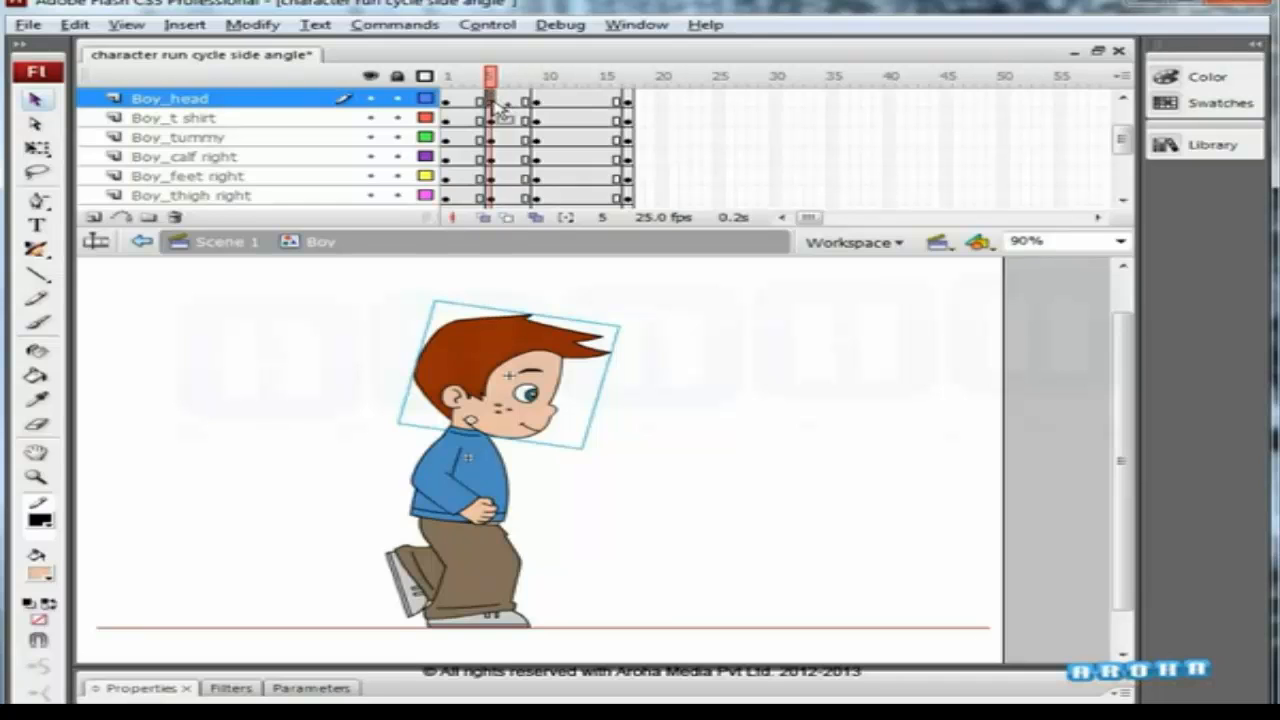
pyautogui.moveTo(500, 110); pyautogui.dragTo(489, 76)
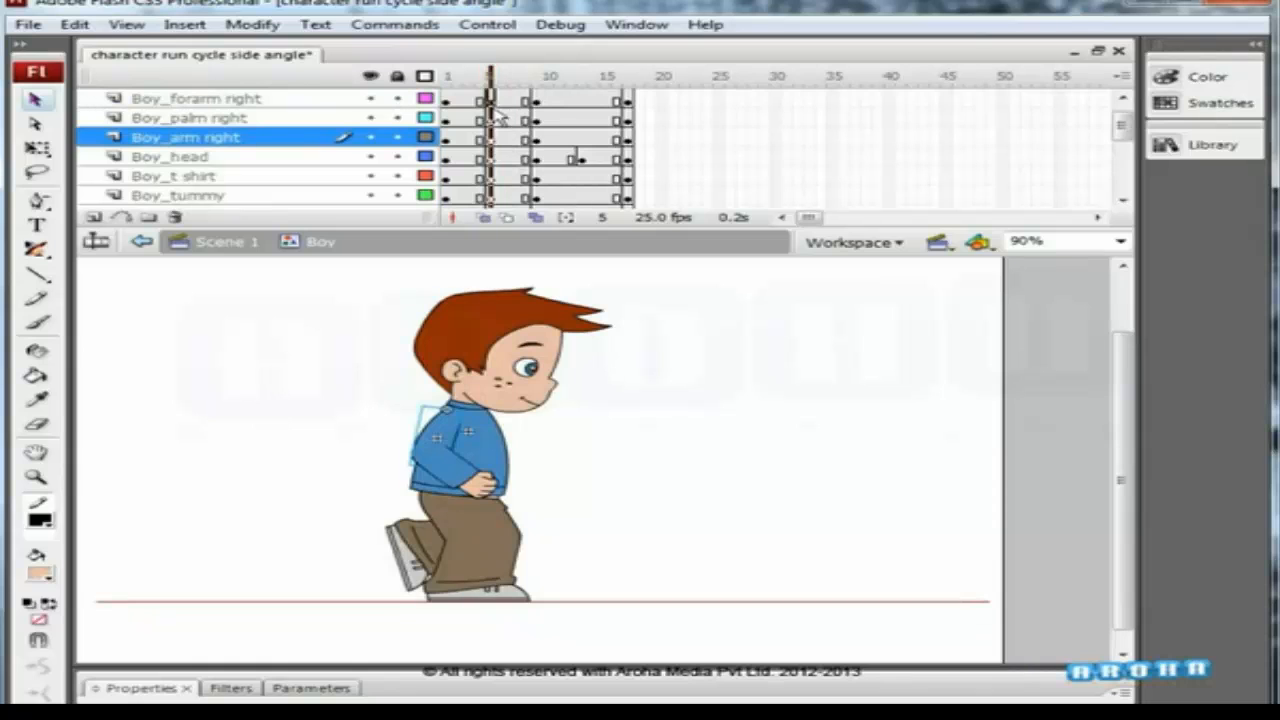
pyautogui.moveTo(490, 140); pyautogui.dragTo(582, 145)
pyautogui.click(663, 283)
pyautogui.moveTo(582, 76); pyautogui.dragTo(489, 76)
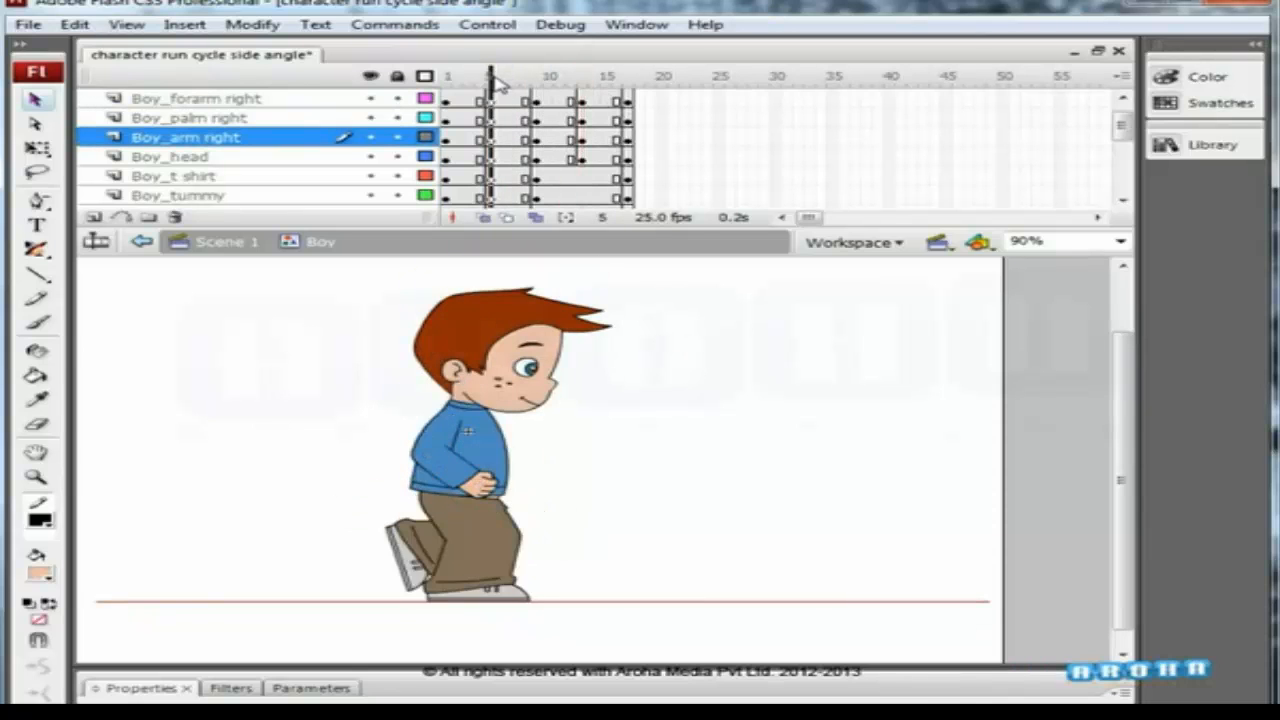
# Copy the T-shirt layer's keyframe from frame 5 to frame 13.
pyautogui.click(507, 450)
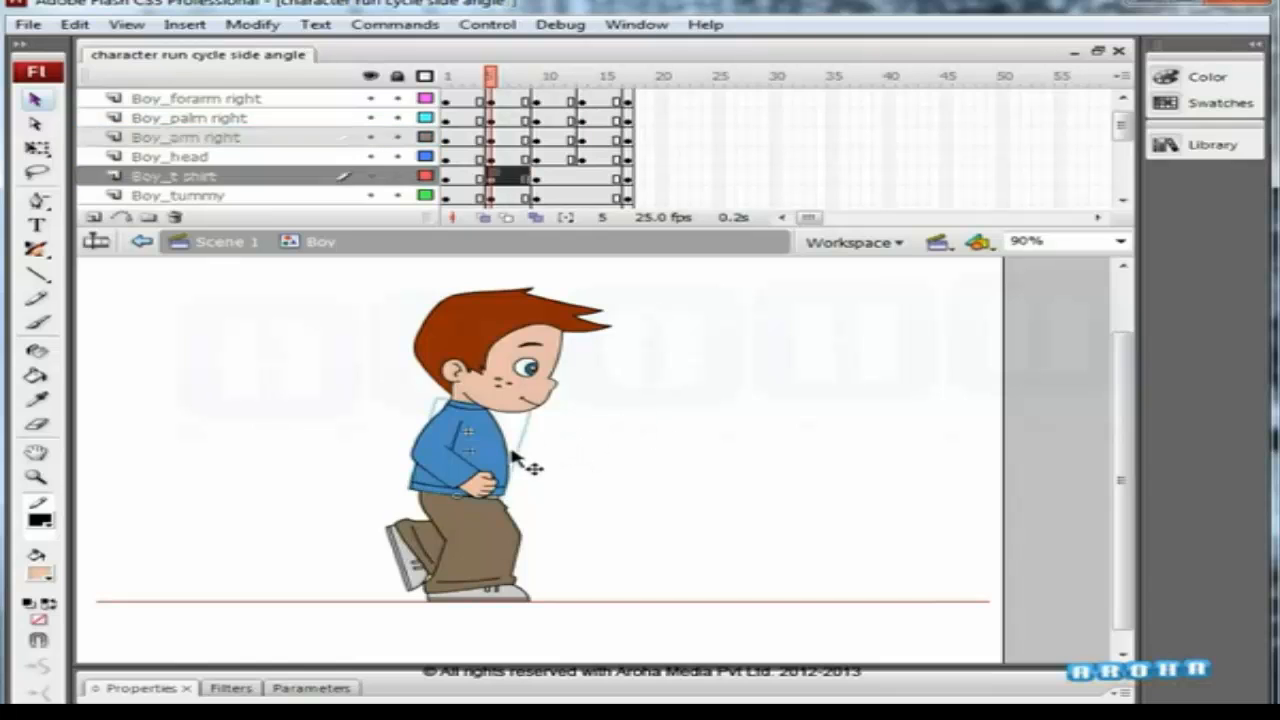
pyautogui.click(482, 179)
pyautogui.click(492, 180)
pyautogui.moveTo(495, 180); pyautogui.dragTo(582, 177)
pyautogui.moveTo(582, 76); pyautogui.dragTo(489, 76)
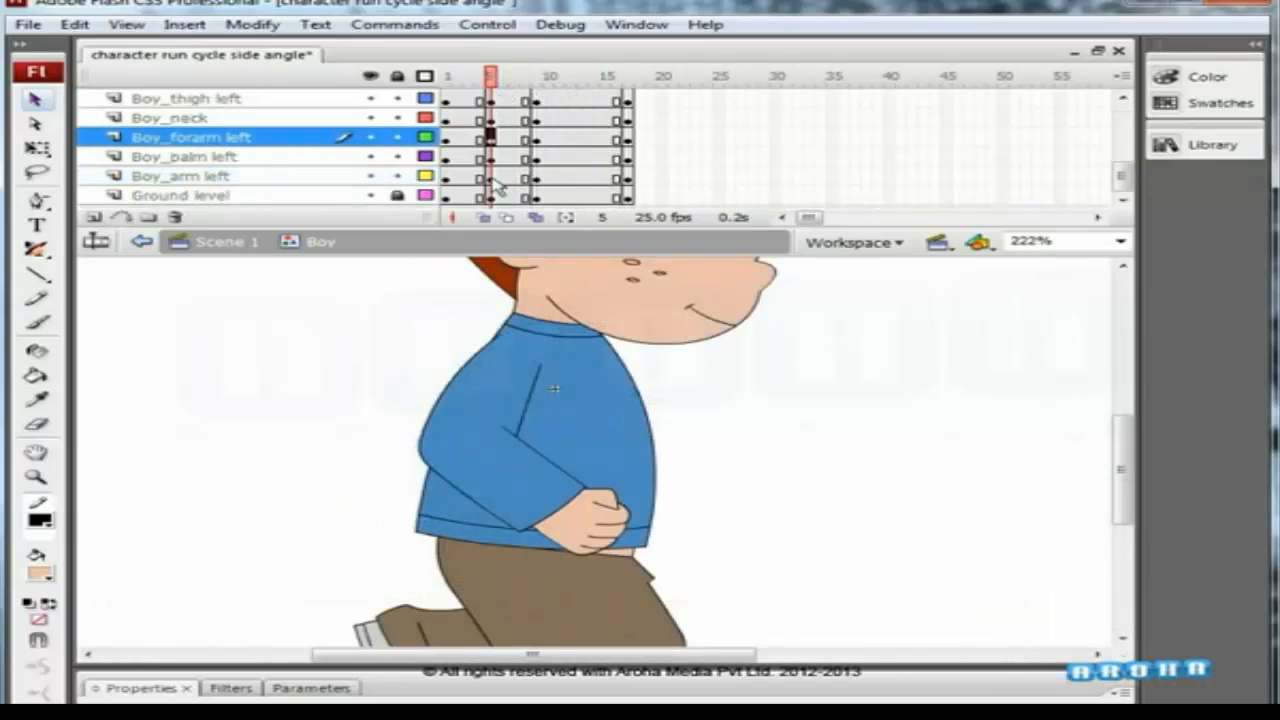
# Copy the frame 5 keyframes of the left forearm, palm and arm layers and the neck to frame 13.
pyautogui.keyDown('shift'); pyautogui.click(493, 180); pyautogui.keyUp('shift')
pyautogui.moveTo(495, 148); pyautogui.dragTo(586, 148)
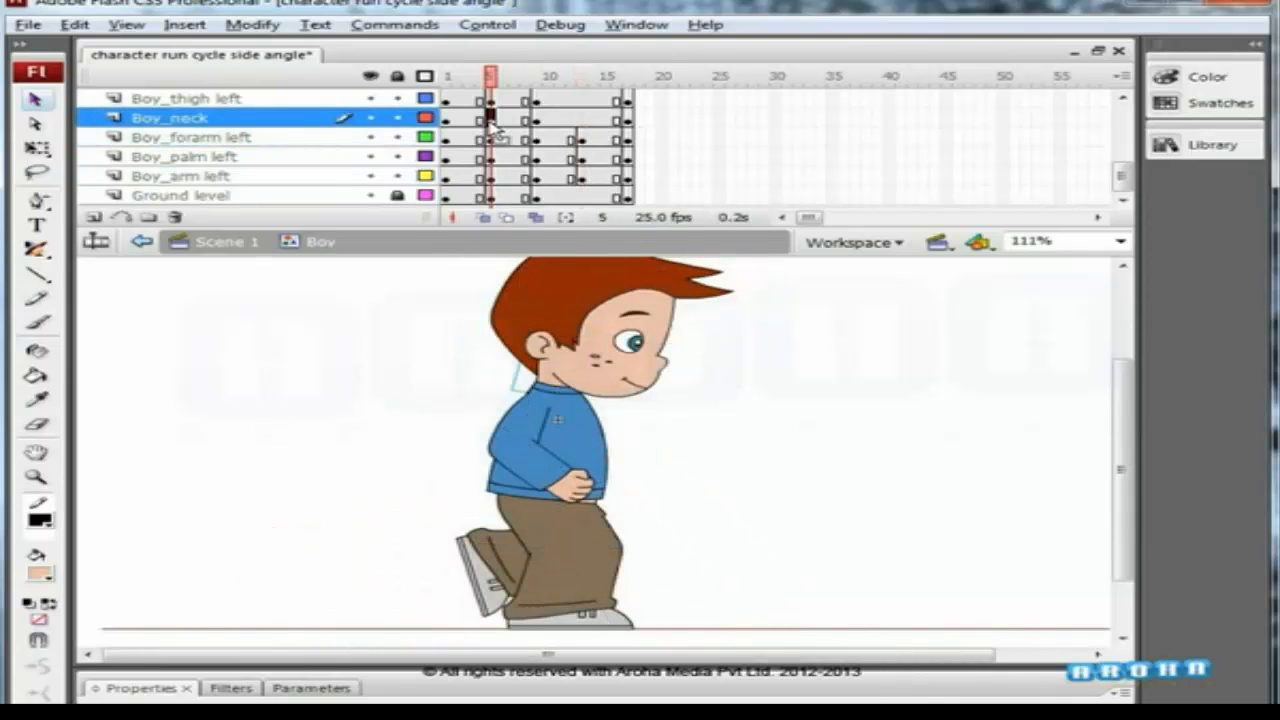
pyautogui.moveTo(490, 118); pyautogui.dragTo(490, 75)
# Copy the tummy layer's keyframe from frame 5 to frame 13.
pyautogui.click(612, 484)
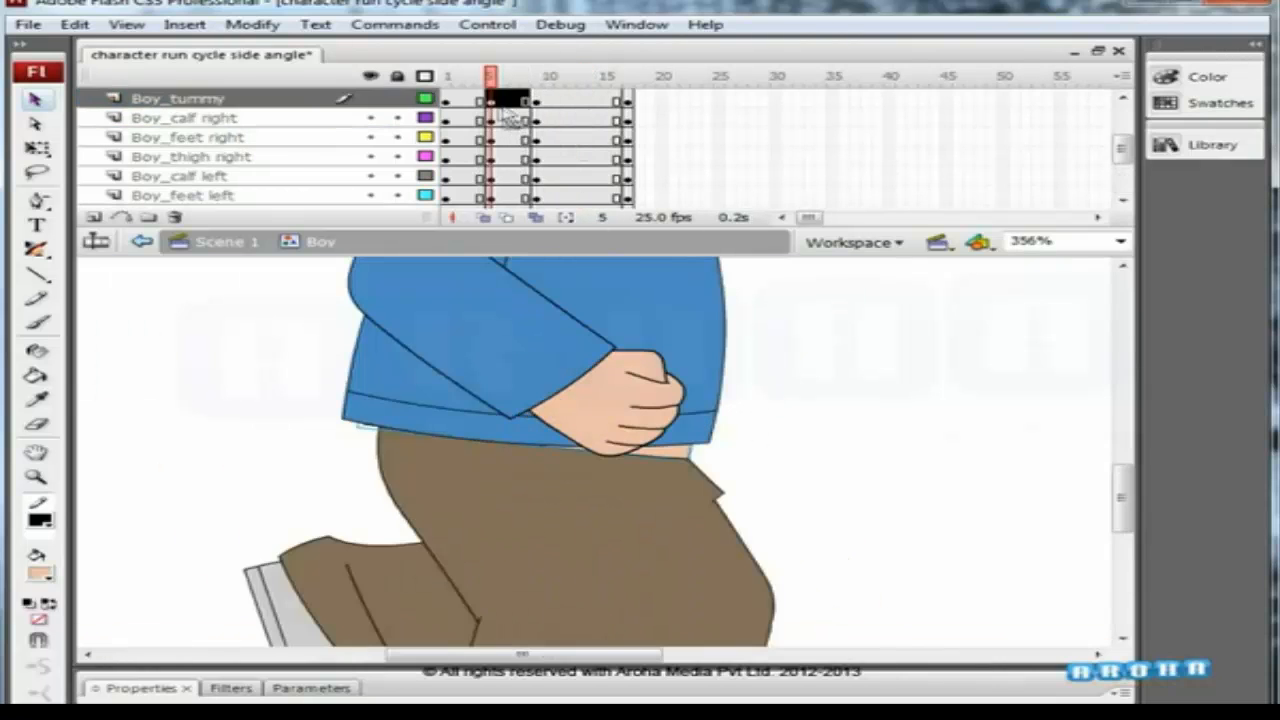
pyautogui.click(492, 118)
pyautogui.click(490, 99)
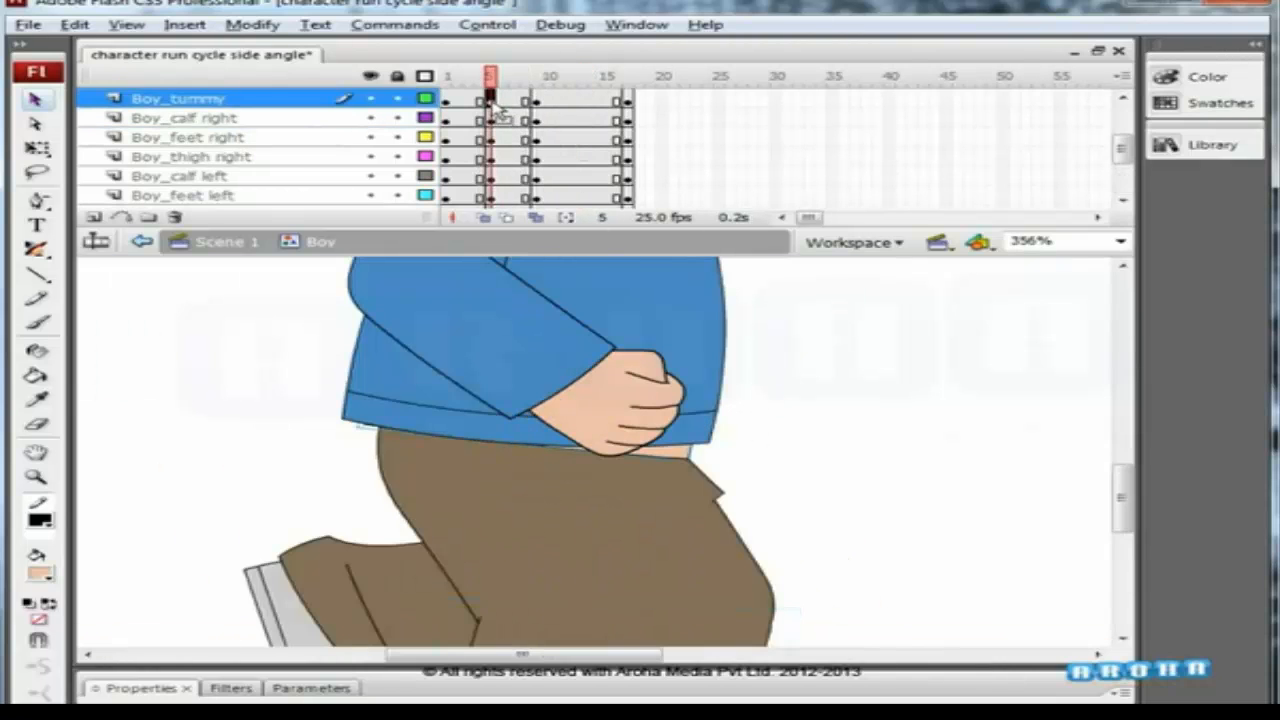
pyautogui.moveTo(494, 104); pyautogui.dragTo(582, 100)
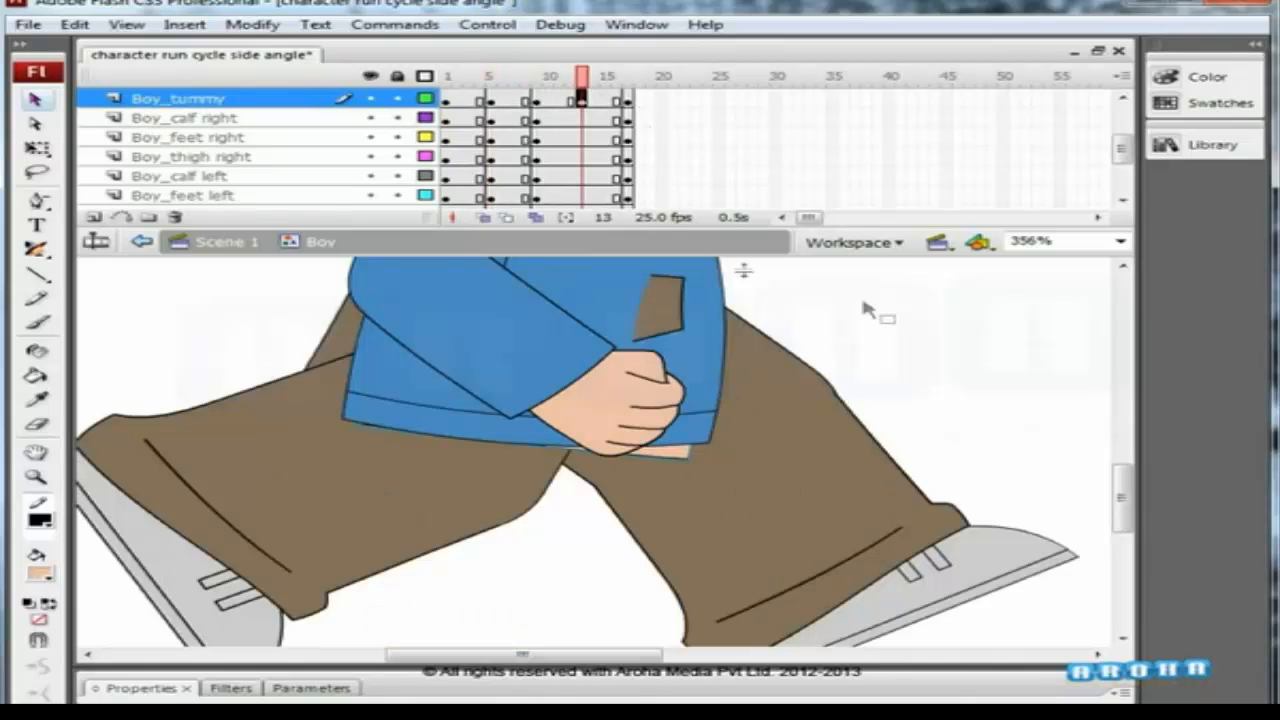
pyautogui.click(870, 268)
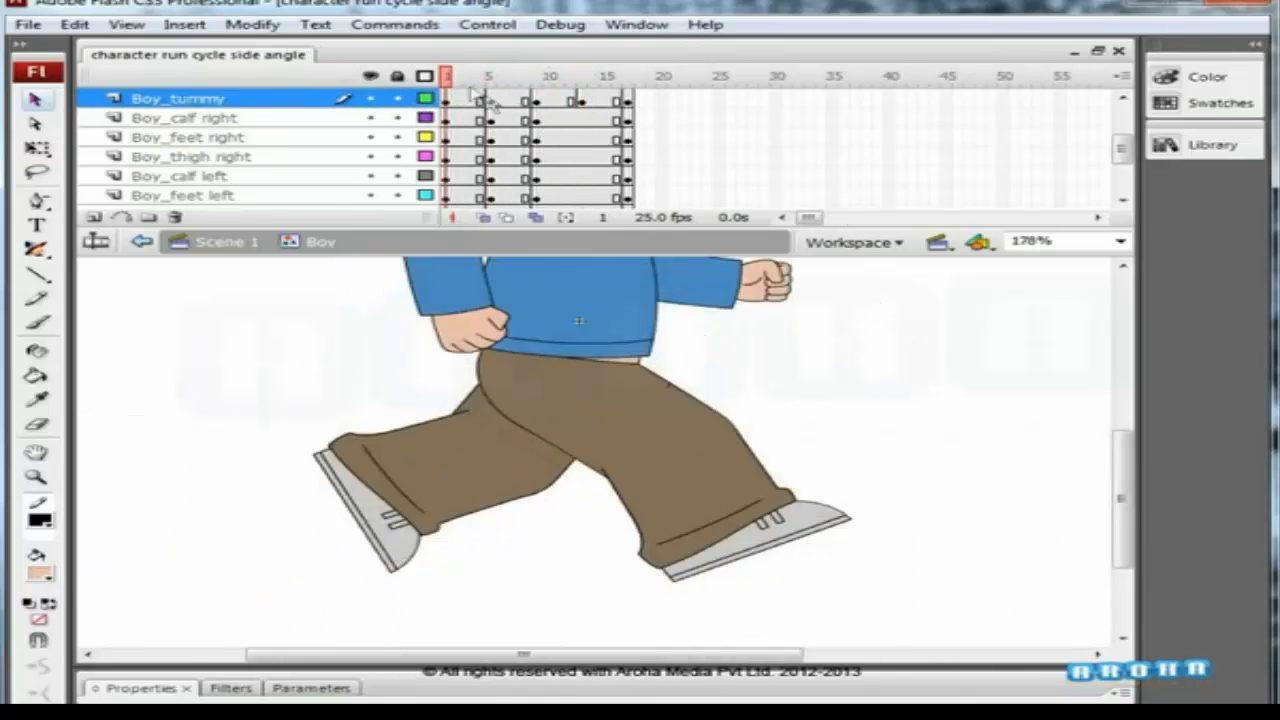
# Insert keyframes at frame 13 on the calf, feet and thigh layers of both legs, and enlarge the timeline to check all layers.
pyautogui.moveTo(447, 77); pyautogui.dragTo(590, 234)
pyautogui.hotkey('ctrl', '-')
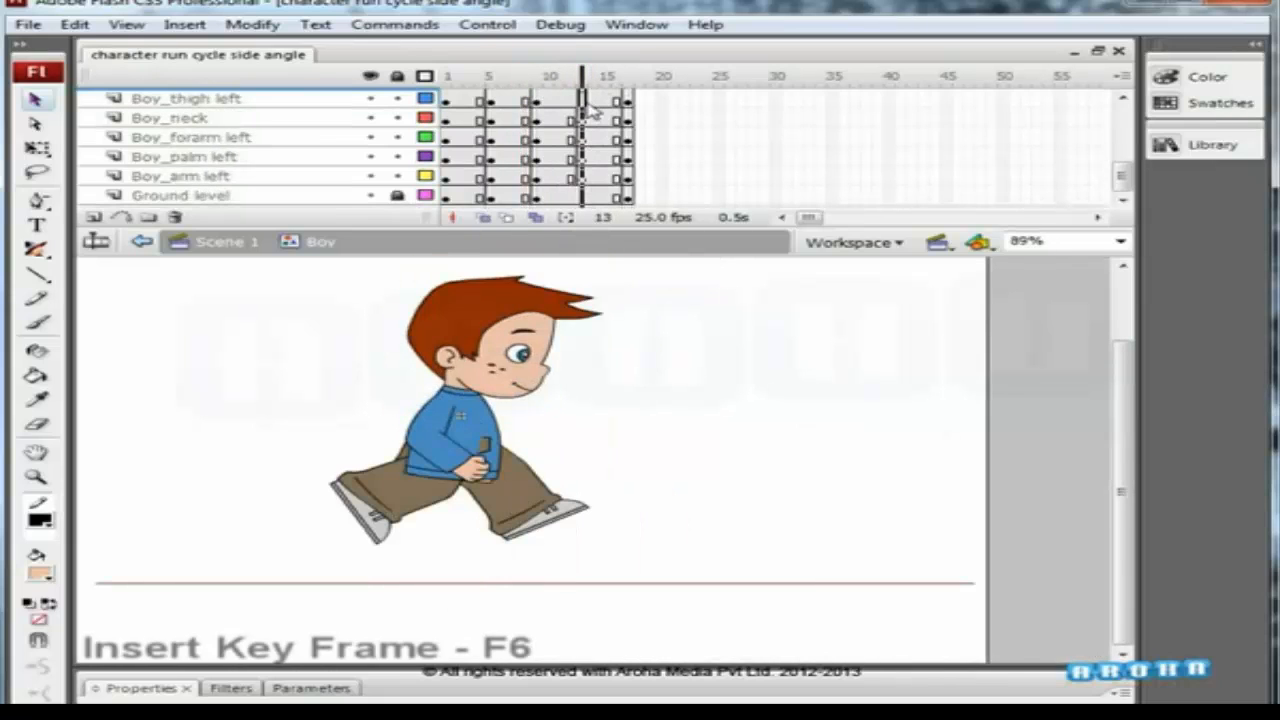
pyautogui.press('F6')
pyautogui.moveTo(603, 230); pyautogui.dragTo(600, 463)
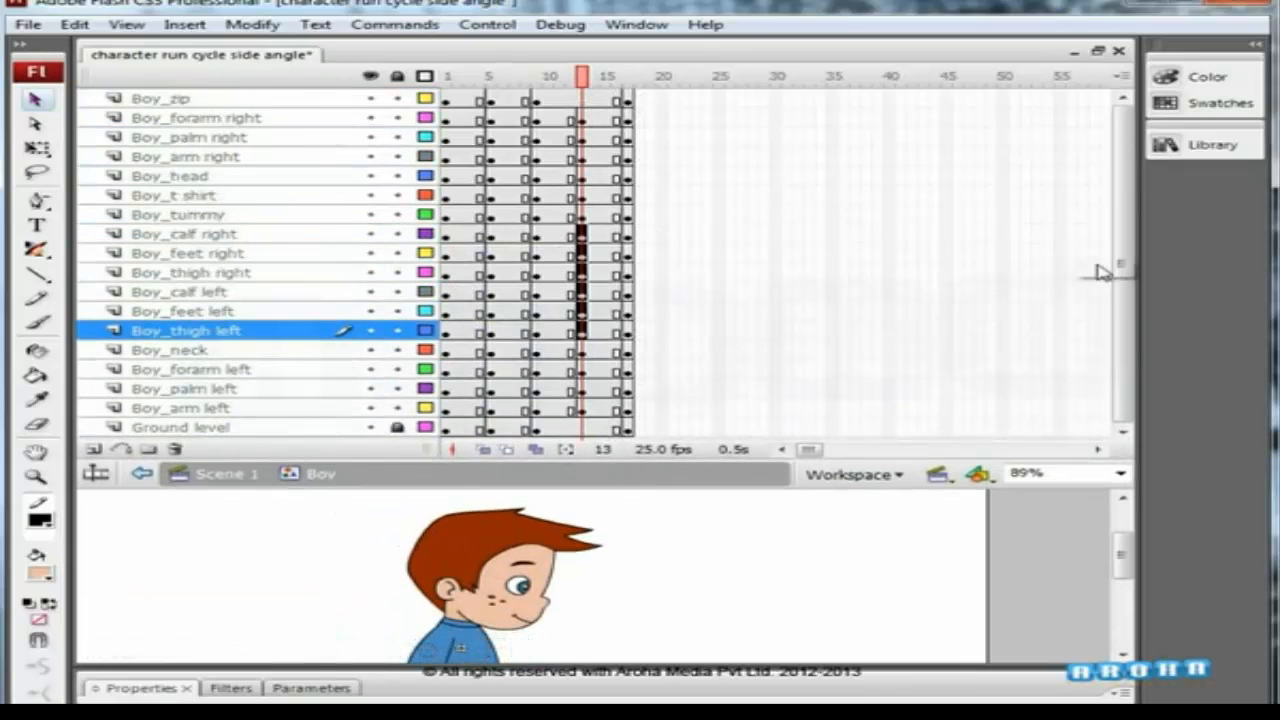
pyautogui.click(583, 100)
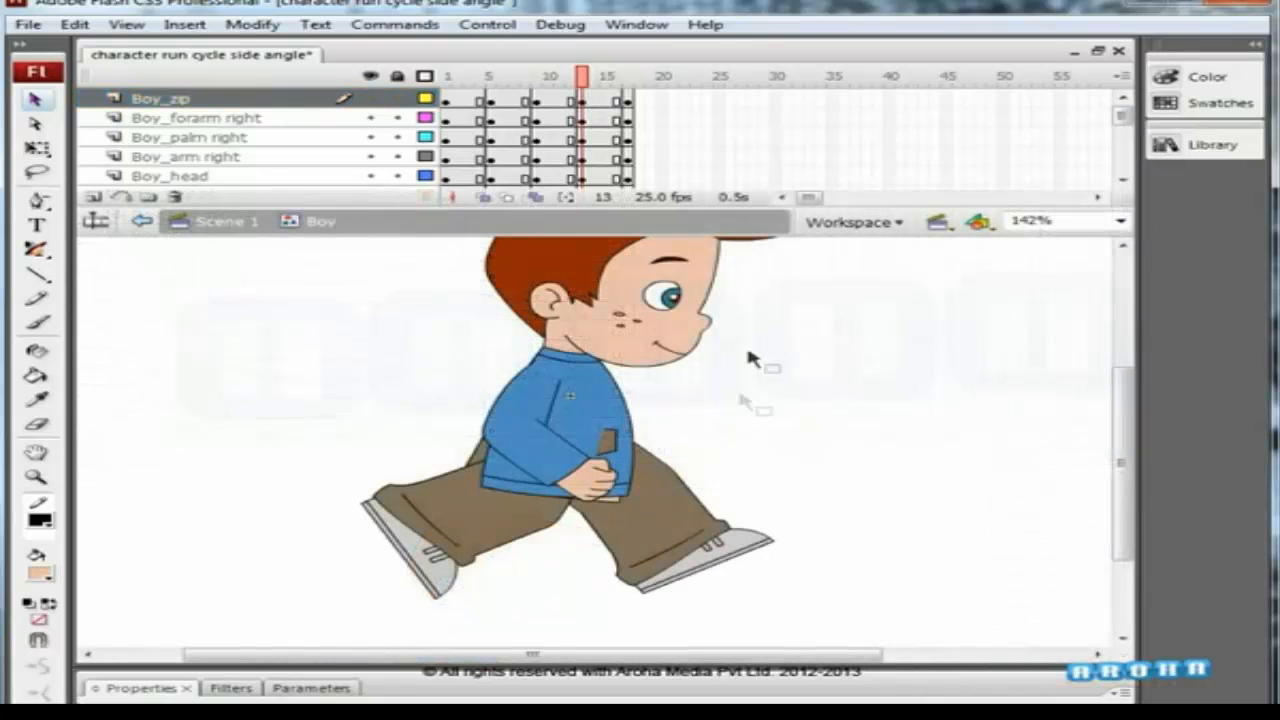
# Select both legs' thighs, calves and feet together with the zip at frame 13, using layer outlines, and move them straight down below the T-shirt.
pyautogui.click(425, 76)
pyautogui.moveTo(795, 474); pyautogui.dragTo(663, 593)
pyautogui.hotkey('ctrl', 'space')
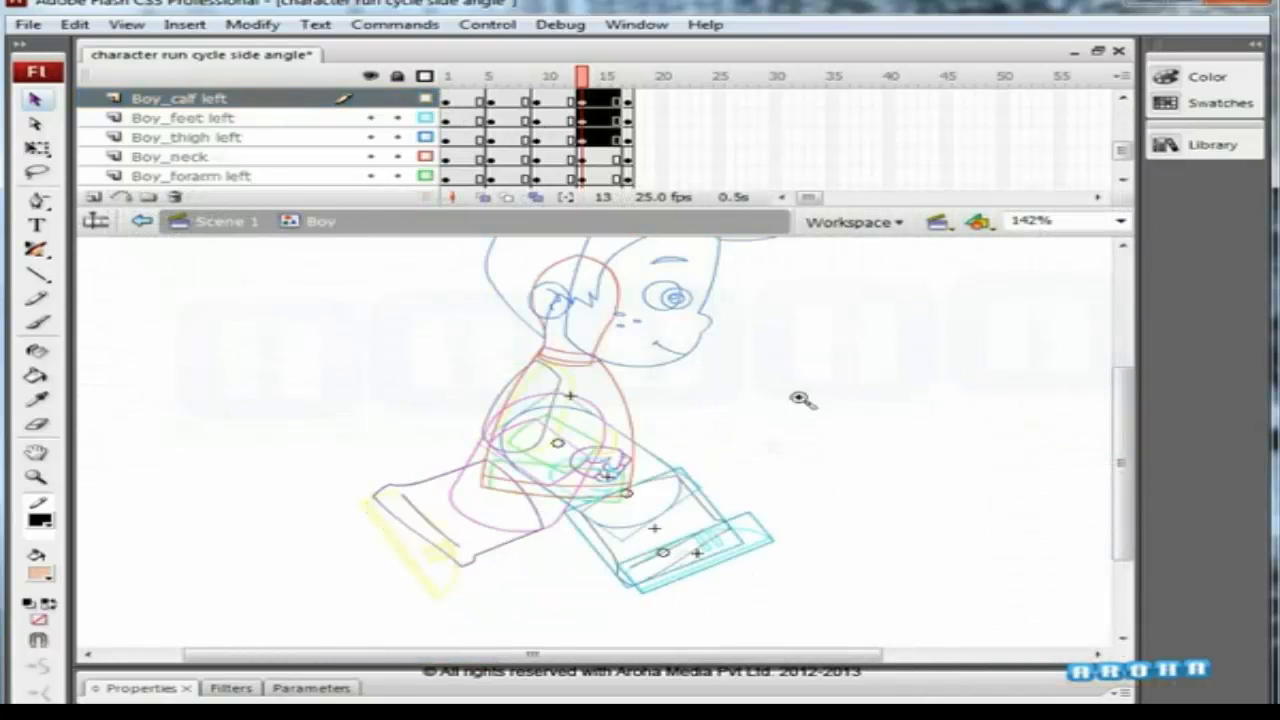
pyautogui.moveTo(798, 394); pyautogui.dragTo(520, 644)
pyautogui.moveTo(215, 493); pyautogui.dragTo(124, 348)
pyautogui.press('space')
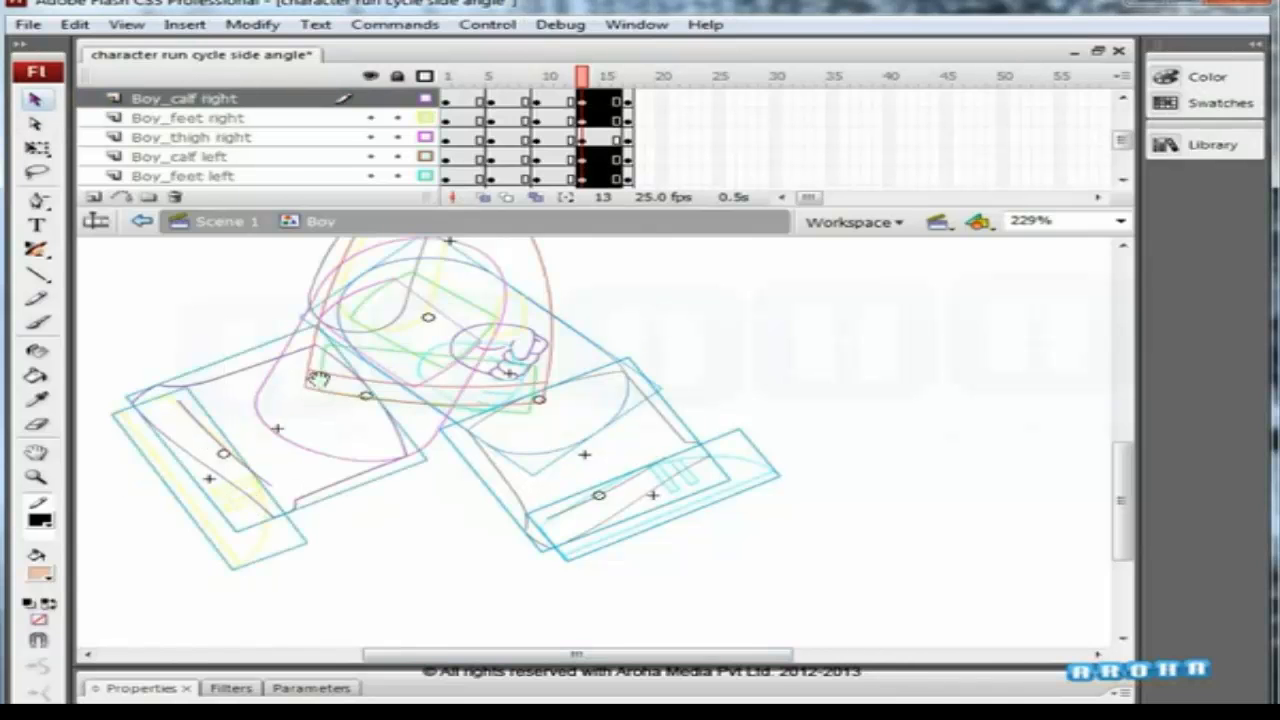
pyautogui.moveTo(425, 312); pyautogui.dragTo(433, 382)
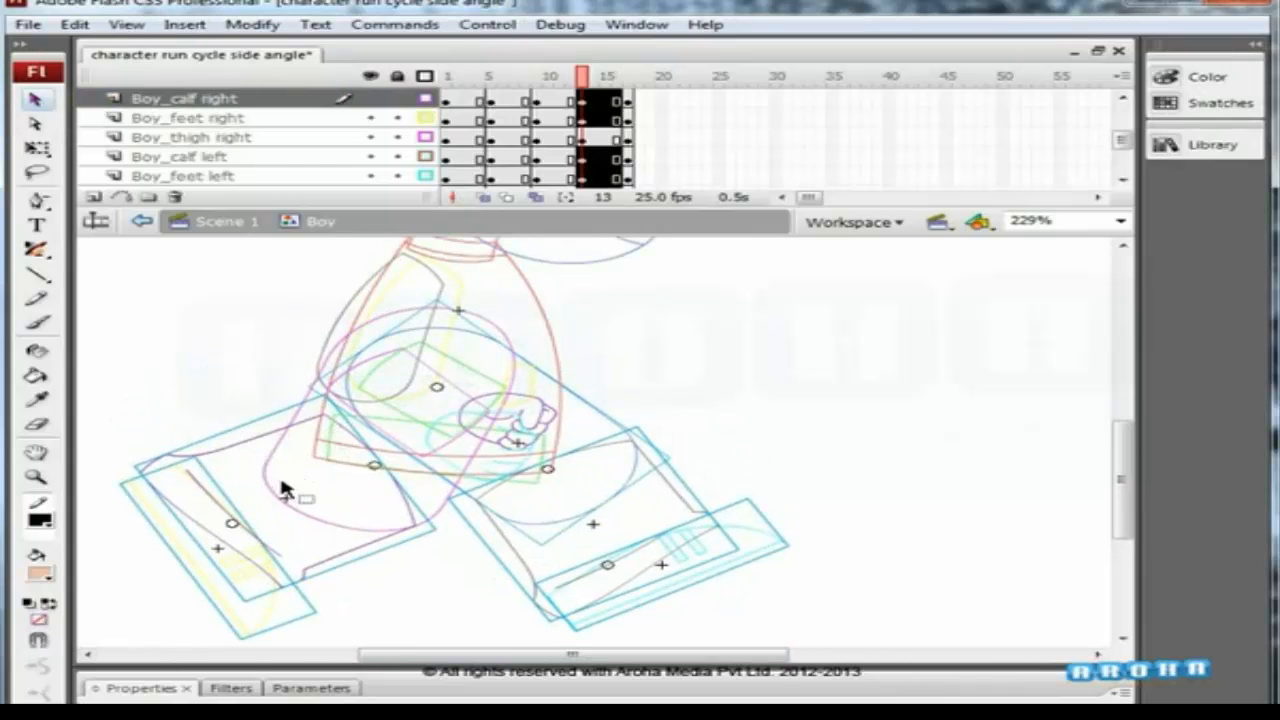
pyautogui.moveTo(284, 488); pyautogui.dragTo(365, 350)
pyautogui.click(425, 82)
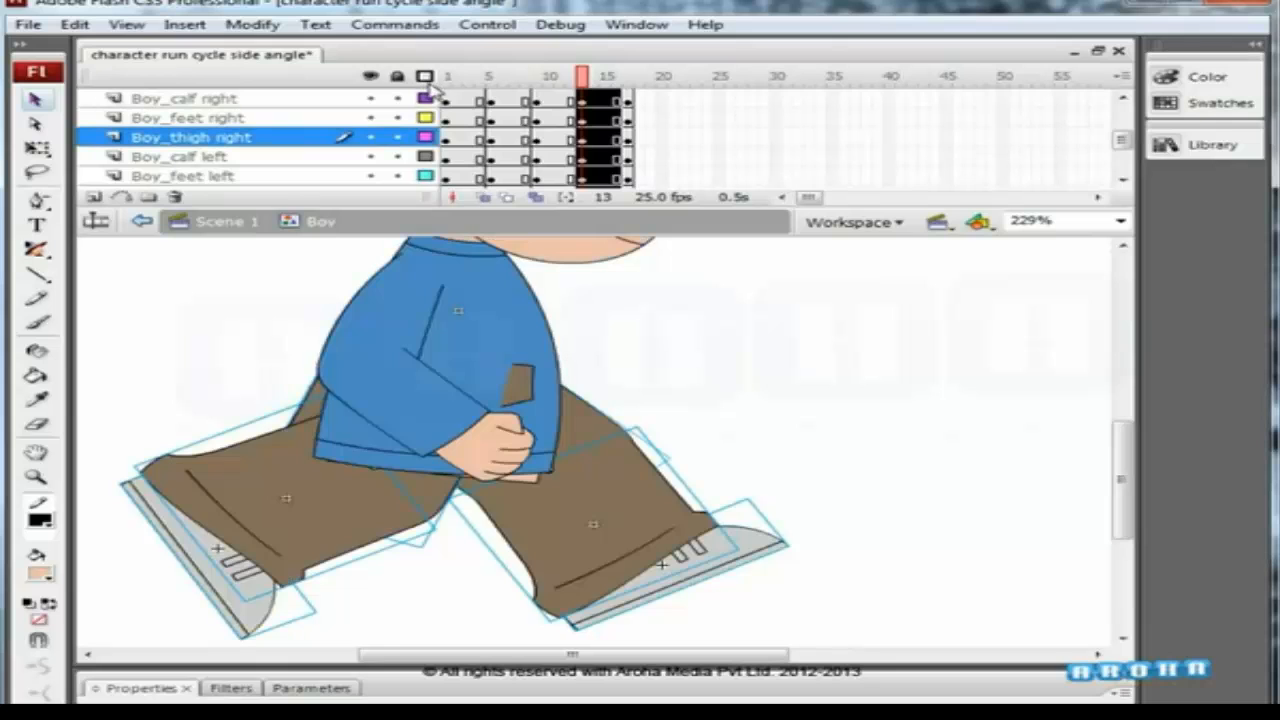
pyautogui.click(425, 78)
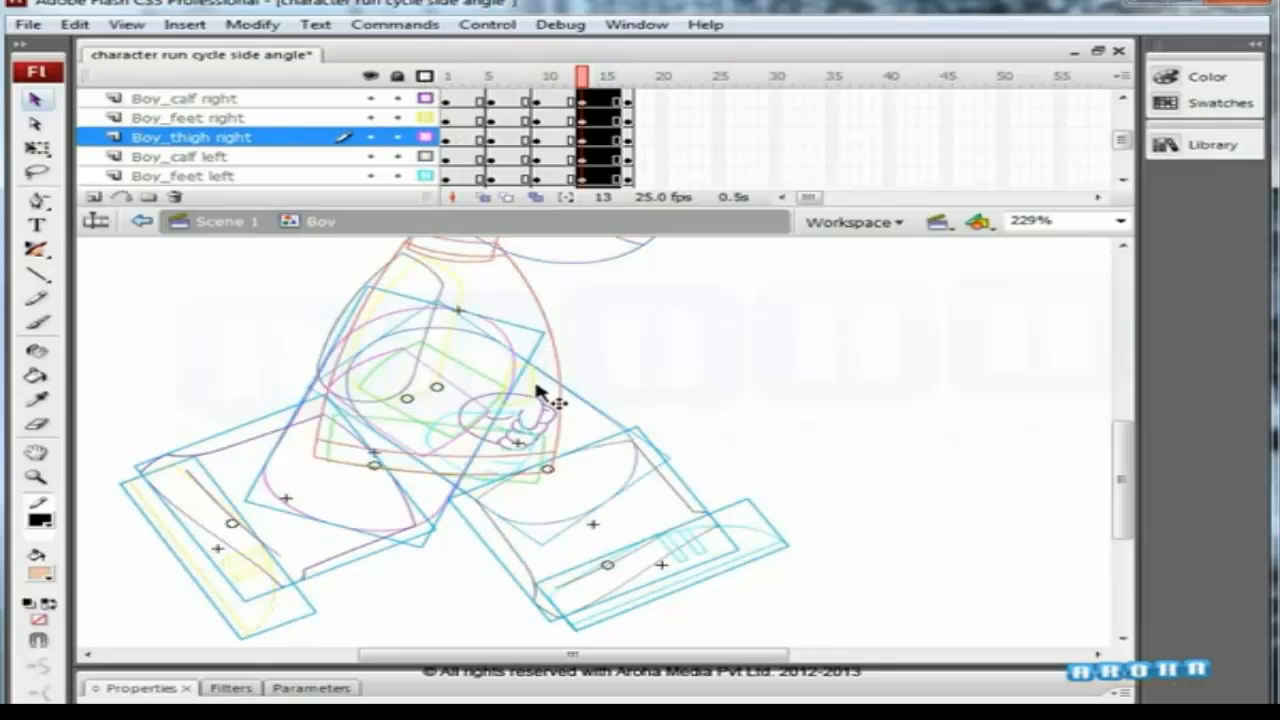
pyautogui.click(550, 382)
pyautogui.press('z')
pyautogui.moveTo(603, 295); pyautogui.dragTo(350, 513)
pyautogui.keyDown('shift'); pyautogui.click(433, 470); pyautogui.keyUp('shift')
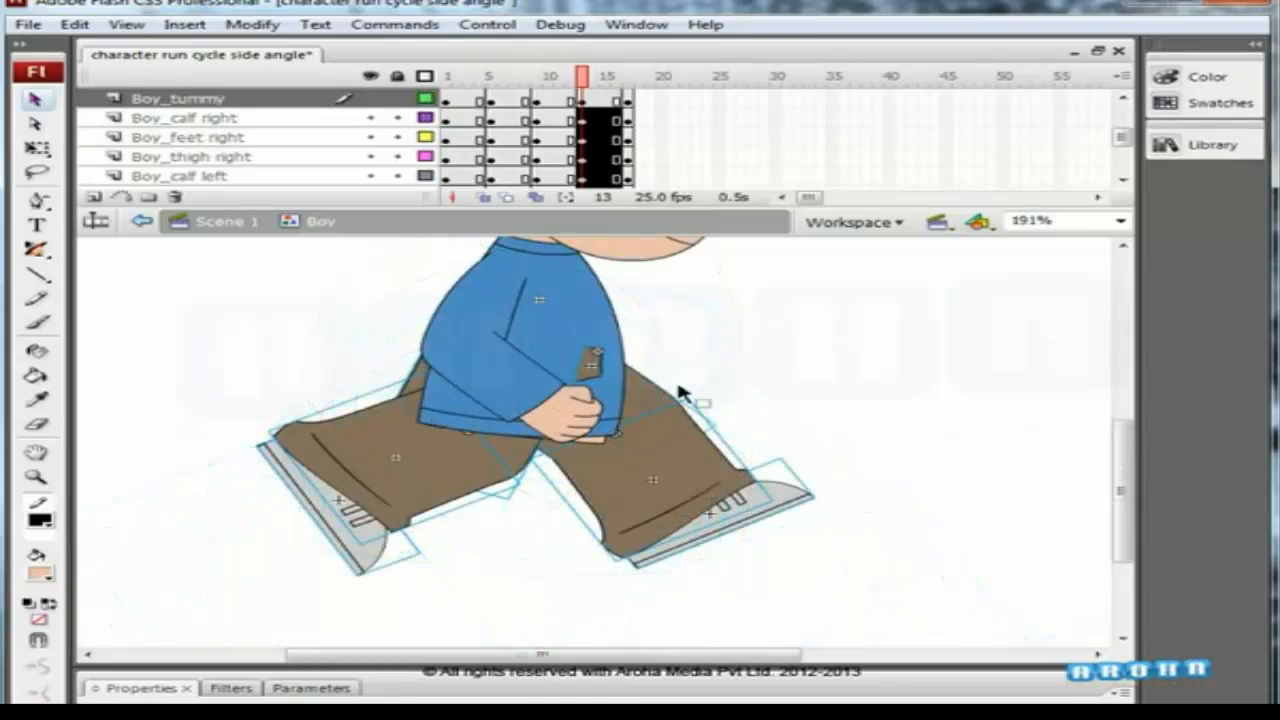
pyautogui.press('Down')
pyautogui.press('Down')
pyautogui.press('Down')
pyautogui.press('Down')
pyautogui.press('Down')
pyautogui.press('Down')
pyautogui.press('Down')
pyautogui.press('Down')
pyautogui.press('Down')
pyautogui.press('Down')
pyautogui.press('Down')
pyautogui.press('Down')
pyautogui.press('Down')
pyautogui.press('Down')
pyautogui.press('Down')
pyautogui.press('Down')
pyautogui.press('Down')
pyautogui.press('Down')
pyautogui.press('Down')
pyautogui.press('Down')
pyautogui.press('Down')
pyautogui.press('Down')
pyautogui.press('Down')
pyautogui.press('Down')
pyautogui.press('Down')
pyautogui.press('Down')
pyautogui.press('Down')
pyautogui.press('Down')
pyautogui.press('Down')
pyautogui.press('Down')
pyautogui.press('Down')
pyautogui.press('Down')
pyautogui.press('Down')
pyautogui.press('Down')
pyautogui.press('Down')
pyautogui.press('Down')
pyautogui.press('Down')
pyautogui.press('Down')
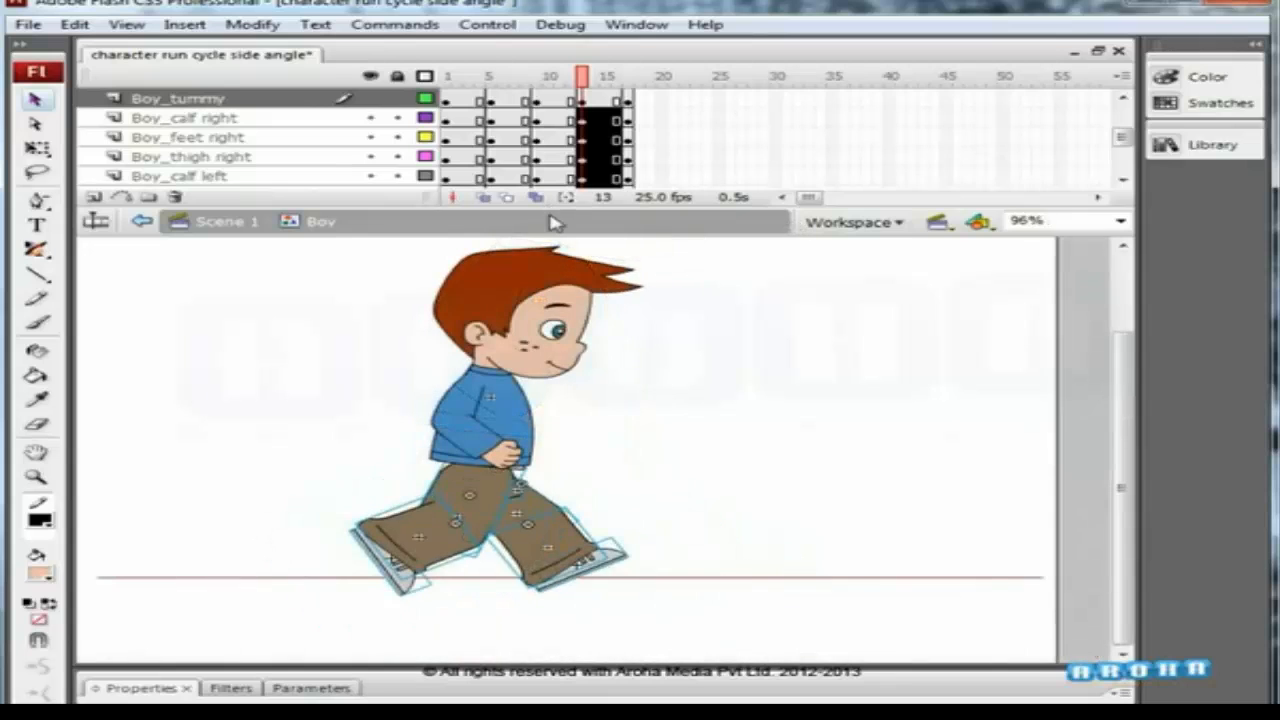
pyautogui.press('Down')
pyautogui.press('Down')
pyautogui.press('Down')
pyautogui.press('Down')
pyautogui.press('Down')
pyautogui.press('Down')
pyautogui.click(618, 427)
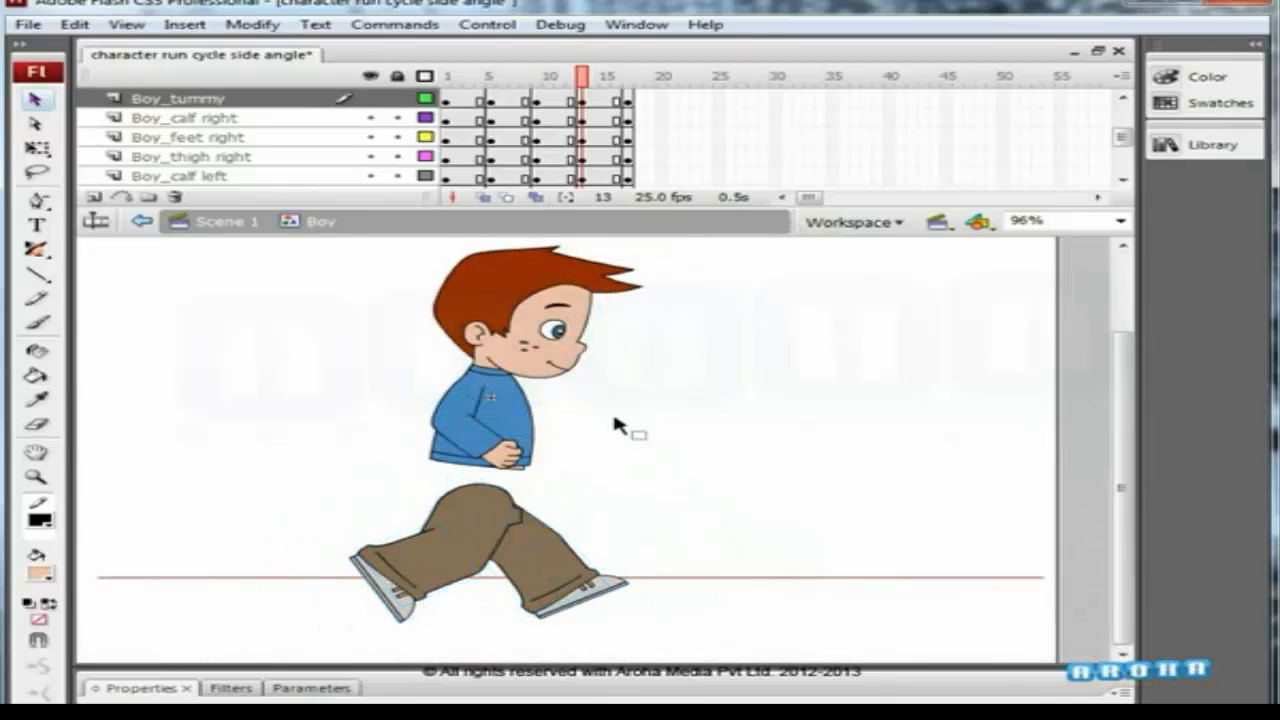
pyautogui.moveTo(582, 98); pyautogui.dragTo(583, 130)
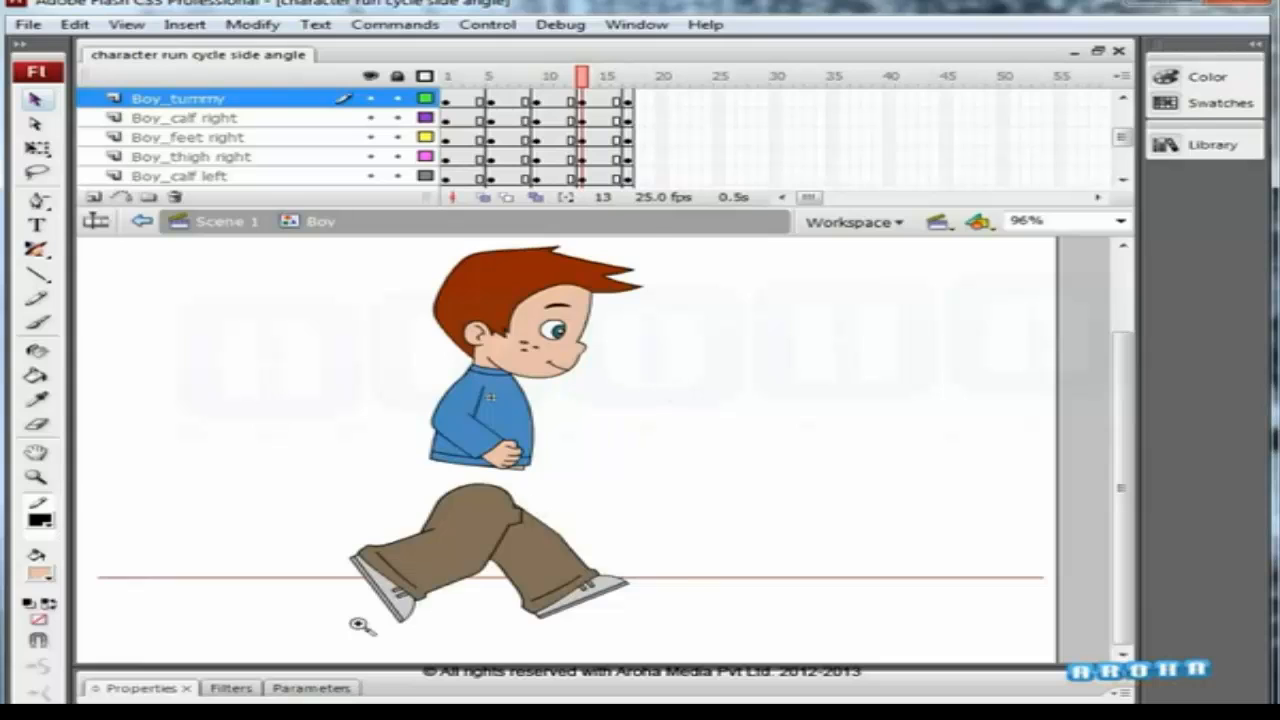
# Hide the right thigh, right feet, right calf and zip layers to isolate the left leg.
pyautogui.moveTo(357, 625); pyautogui.dragTo(606, 428)
pyautogui.click(560, 421)
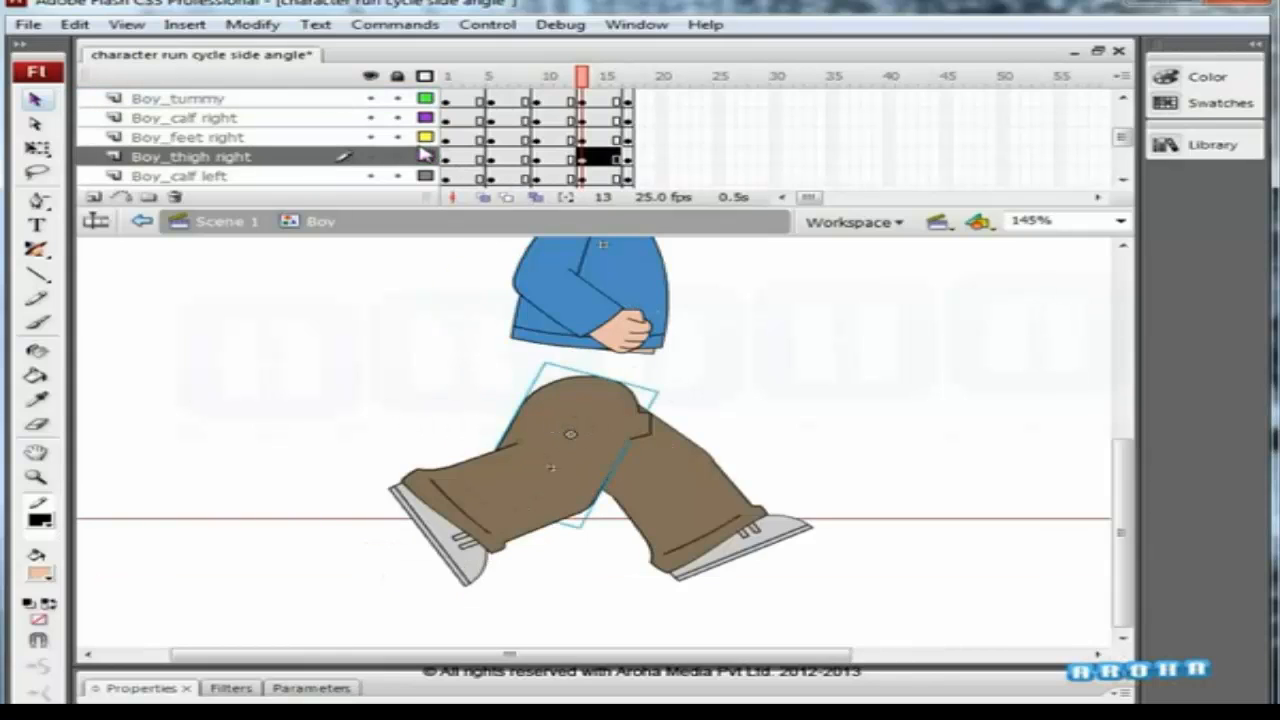
pyautogui.click(372, 157)
pyautogui.click(372, 137)
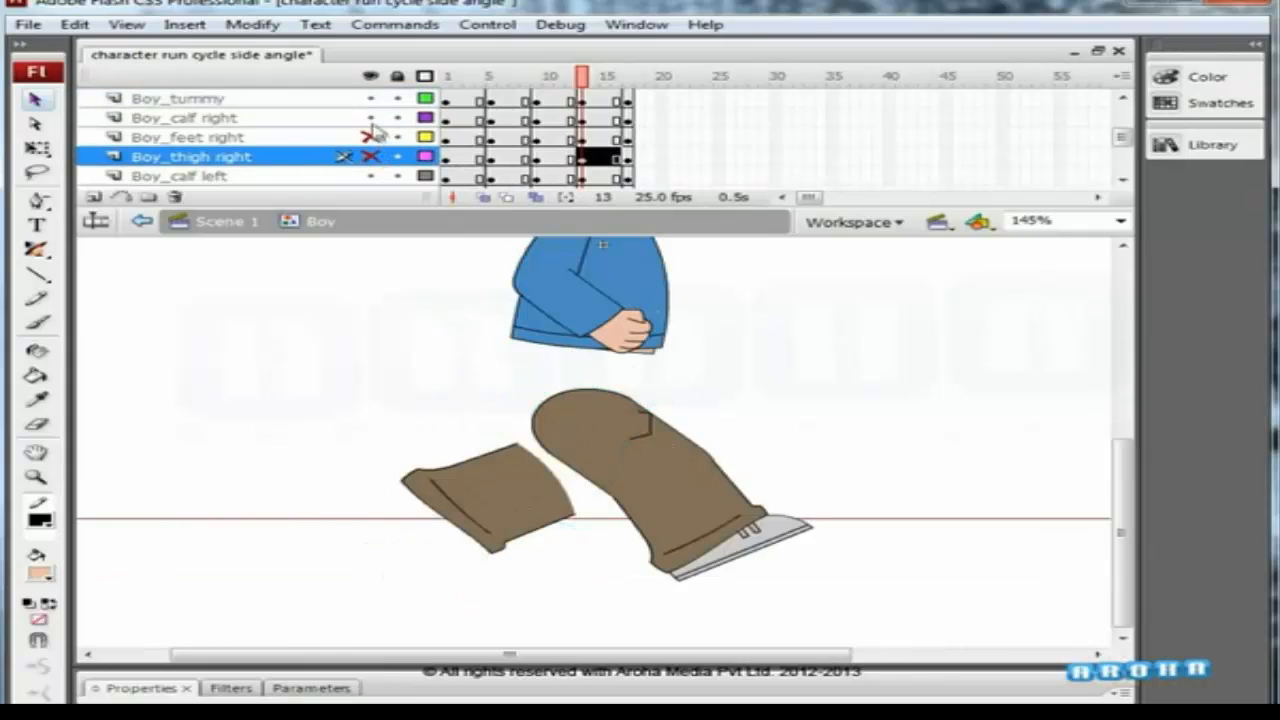
pyautogui.click(371, 118)
pyautogui.click(645, 426)
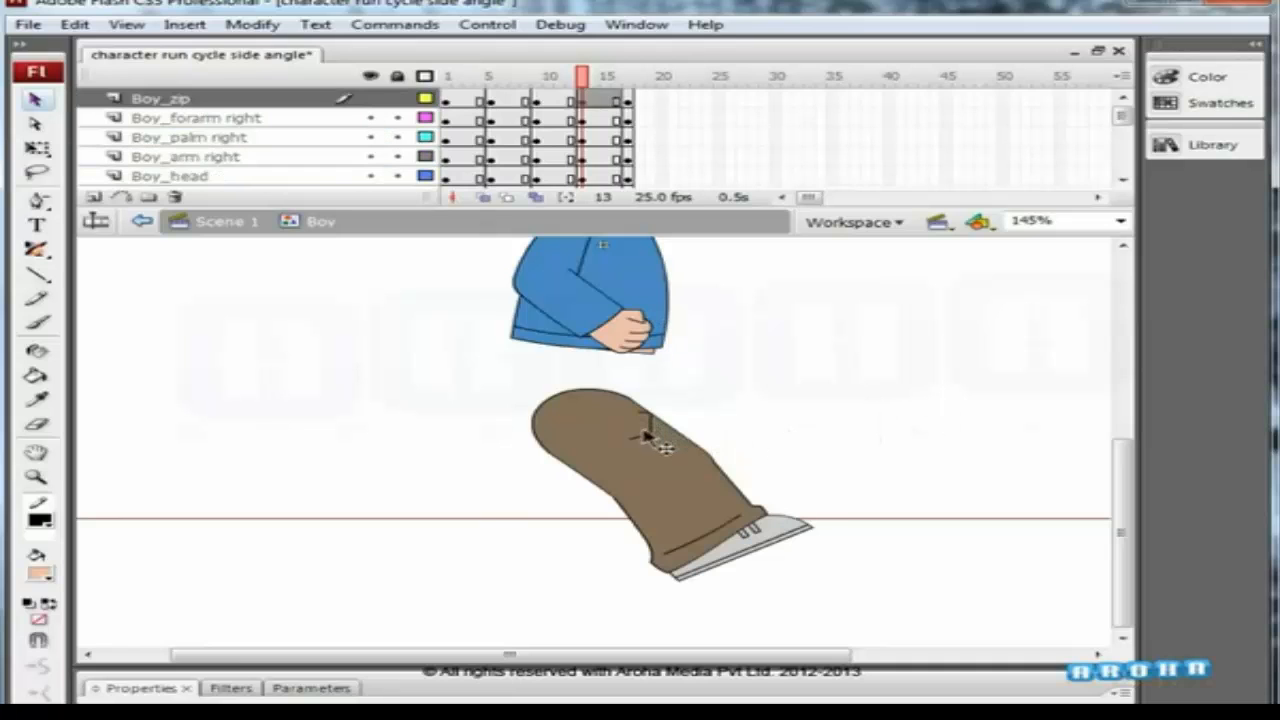
pyautogui.click(371, 98)
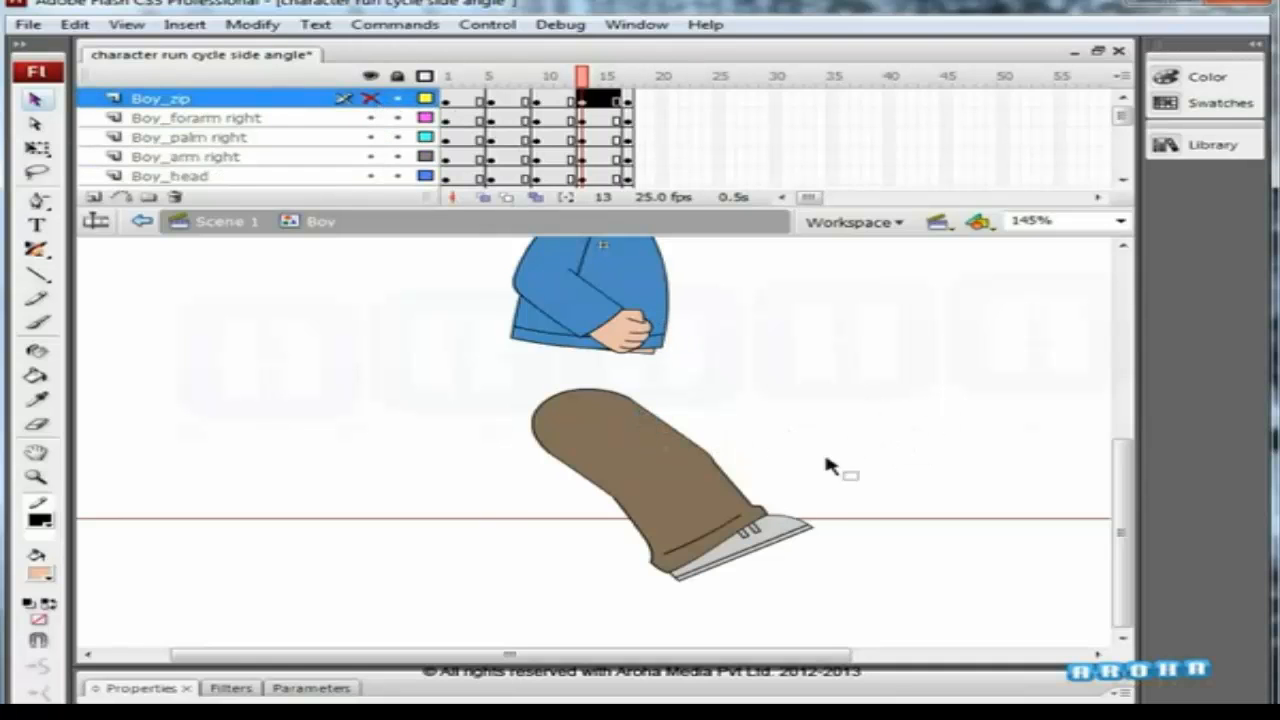
# Rotate the whole left leg upright at frame 13 and move it up beneath the T-shirt.
pyautogui.click(735, 470)
pyautogui.press('q')
pyautogui.moveTo(834, 373); pyautogui.dragTo(854, 442)
pyautogui.moveTo(677, 514); pyautogui.dragTo(648, 441)
pyautogui.hotkey('ctrl', 'space')
pyautogui.moveTo(782, 290); pyautogui.dragTo(505, 580)
pyautogui.moveTo(740, 539); pyautogui.dragTo(738, 541)
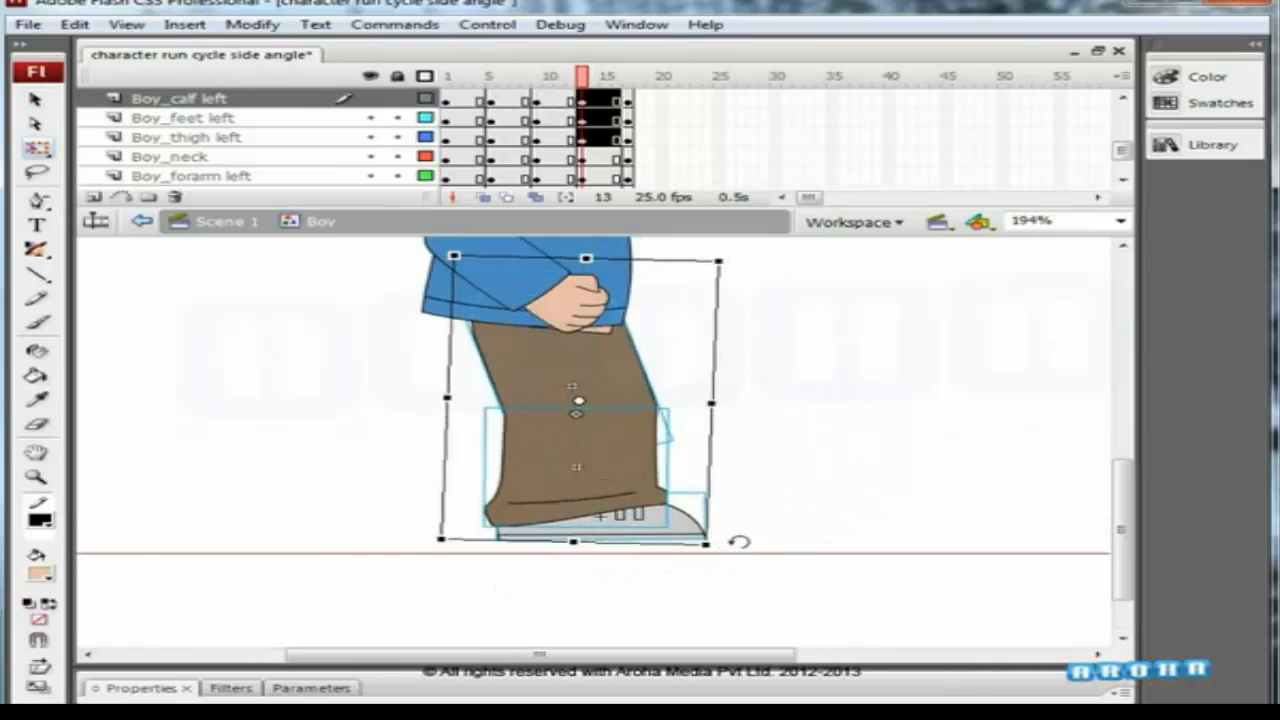
# Lower the left leg to the ground line, nudge it back, and rotate it slightly so the sole lies flat.
pyautogui.hotkey('shift', 'Down')
pyautogui.press('Left')
pyautogui.press('Left')
pyautogui.hotkey('ctrl', 'space')
pyautogui.moveTo(737, 480); pyautogui.dragTo(492, 602)
pyautogui.moveTo(825, 483); pyautogui.dragTo(815, 489)
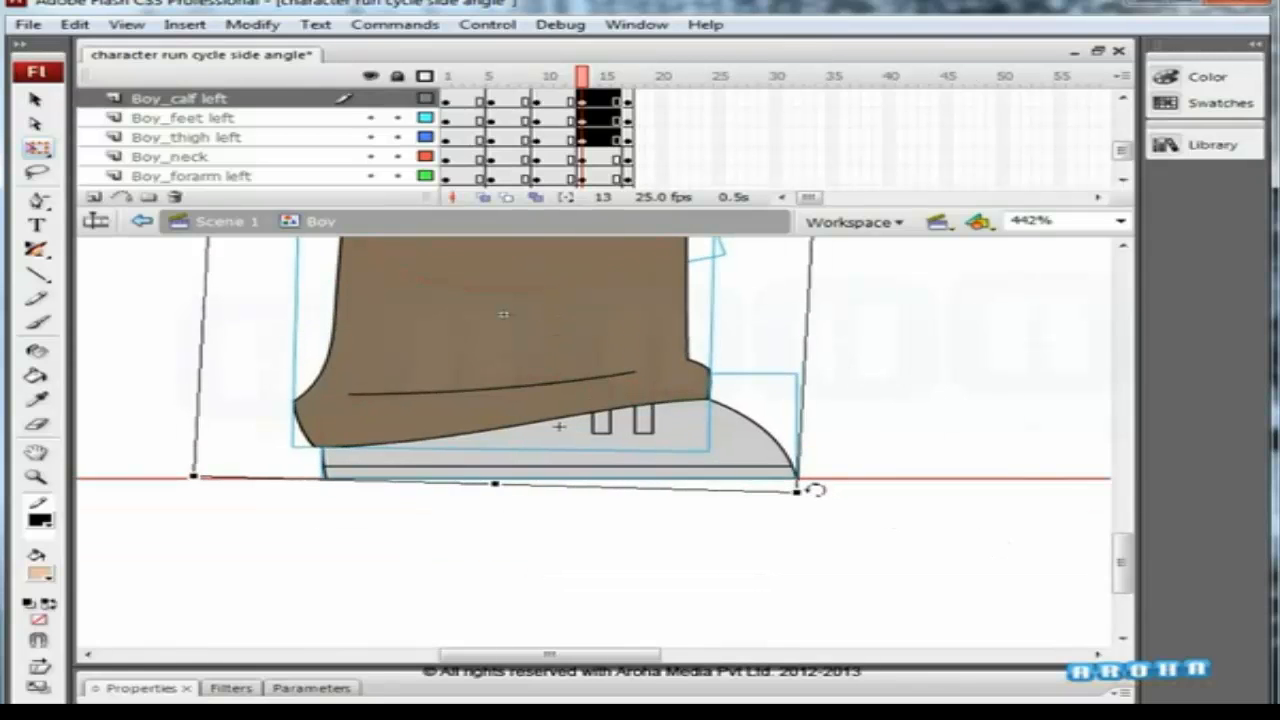
# Nudge the left leg back and slightly up to sit under the T-shirt, and fine-tune its fit.
pyautogui.press('Left')
pyautogui.press('Left')
pyautogui.press('Left')
pyautogui.press('Left')
pyautogui.press('Left')
pyautogui.press('Left')
pyautogui.press('Left')
pyautogui.press('Left')
pyautogui.press('Left')
pyautogui.press('Left')
pyautogui.press('Left')
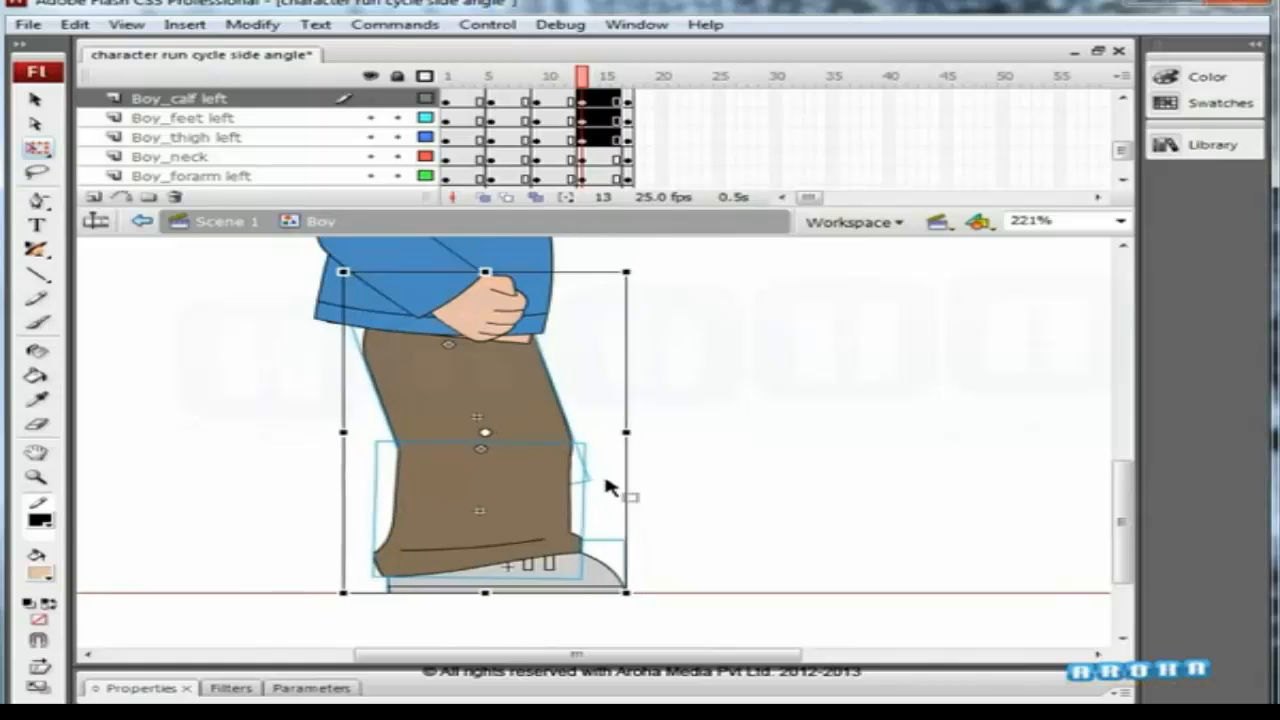
pyautogui.press('Up')
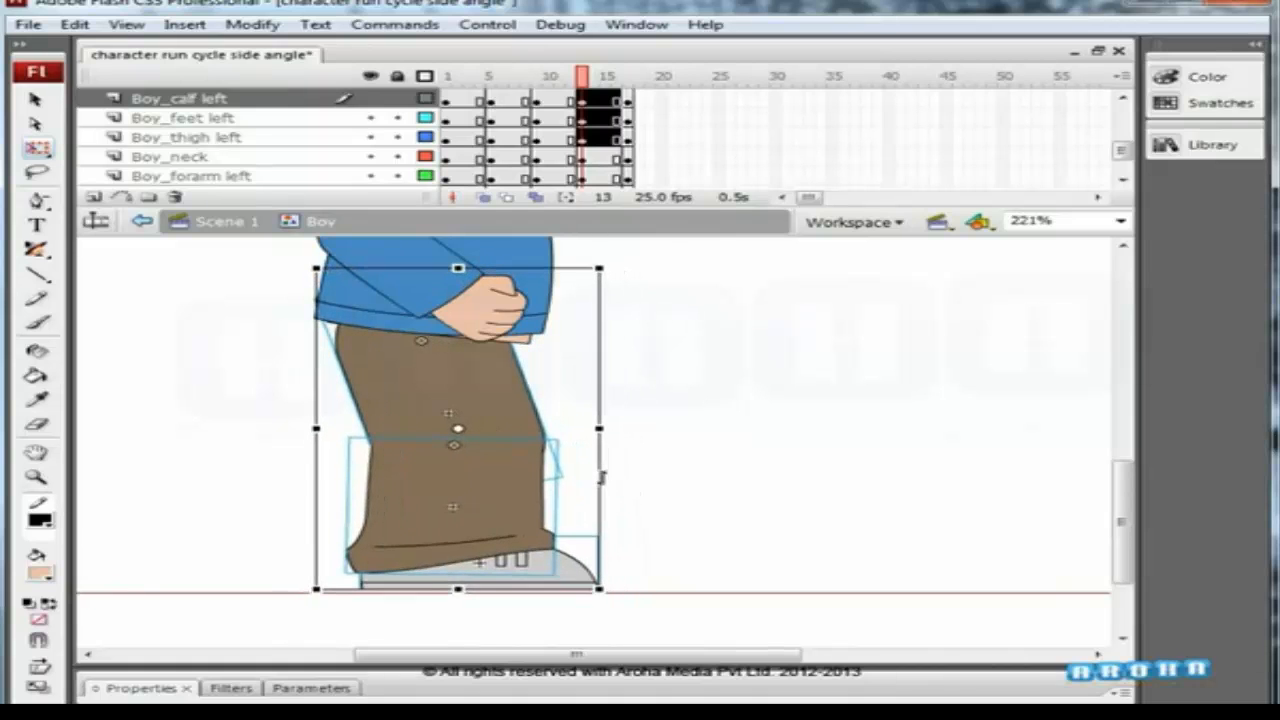
pyautogui.click(548, 422)
pyautogui.moveTo(475, 506); pyautogui.dragTo(398, 572)
pyautogui.moveTo(688, 480); pyautogui.dragTo(698, 476)
pyautogui.click(720, 477)
pyautogui.click(594, 480)
pyautogui.moveTo(636, 345); pyautogui.dragTo(468, 504)
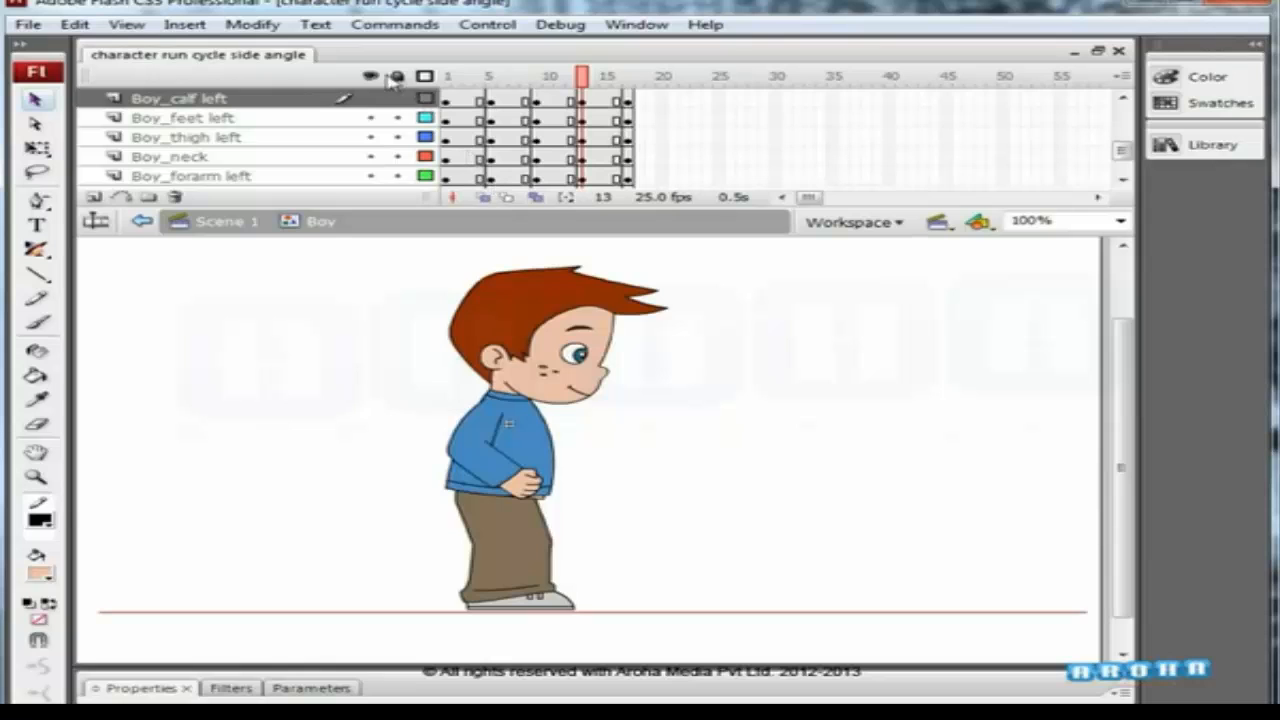
# Show all hidden layers again so the right leg and zip can be positioned at frame 13.
pyautogui.click(372, 78)
pyautogui.click(372, 78)
pyautogui.click(733, 411)
pyautogui.moveTo(628, 440); pyautogui.dragTo(656, 397)
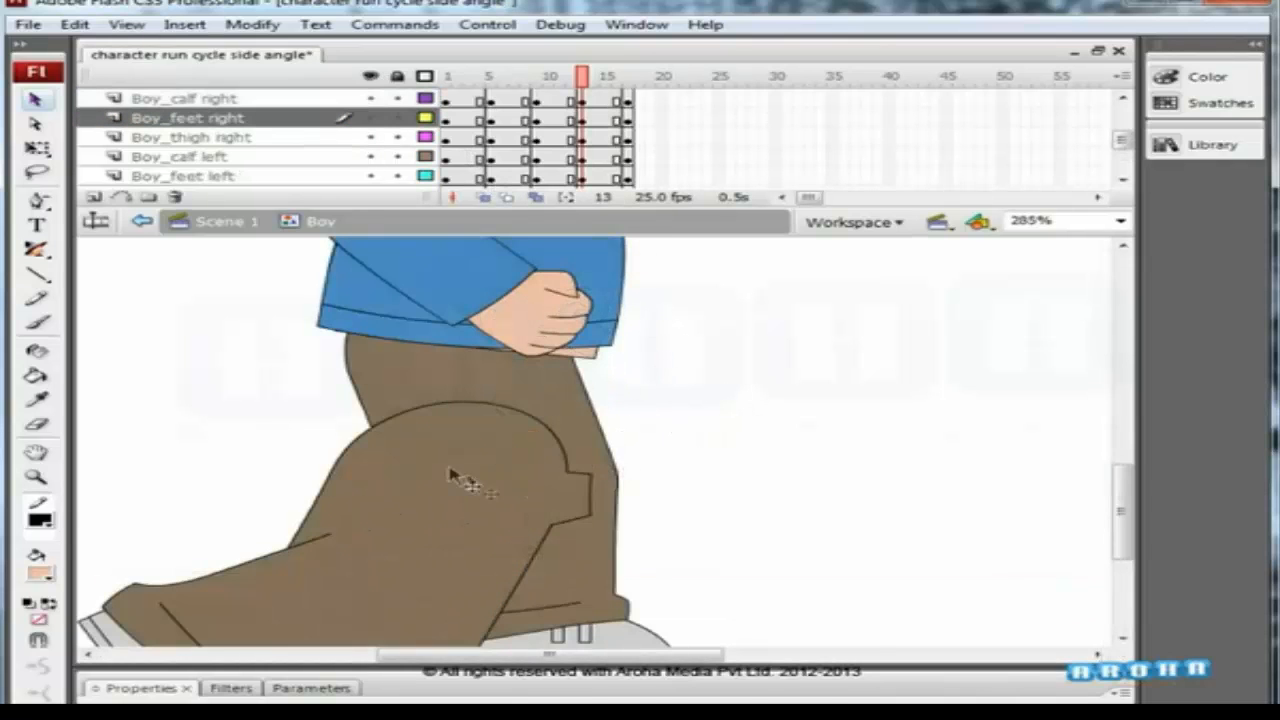
# Rotate the right thigh forward at frame 13 and fit its upper end beneath the T-shirt.
pyautogui.click(445, 395)
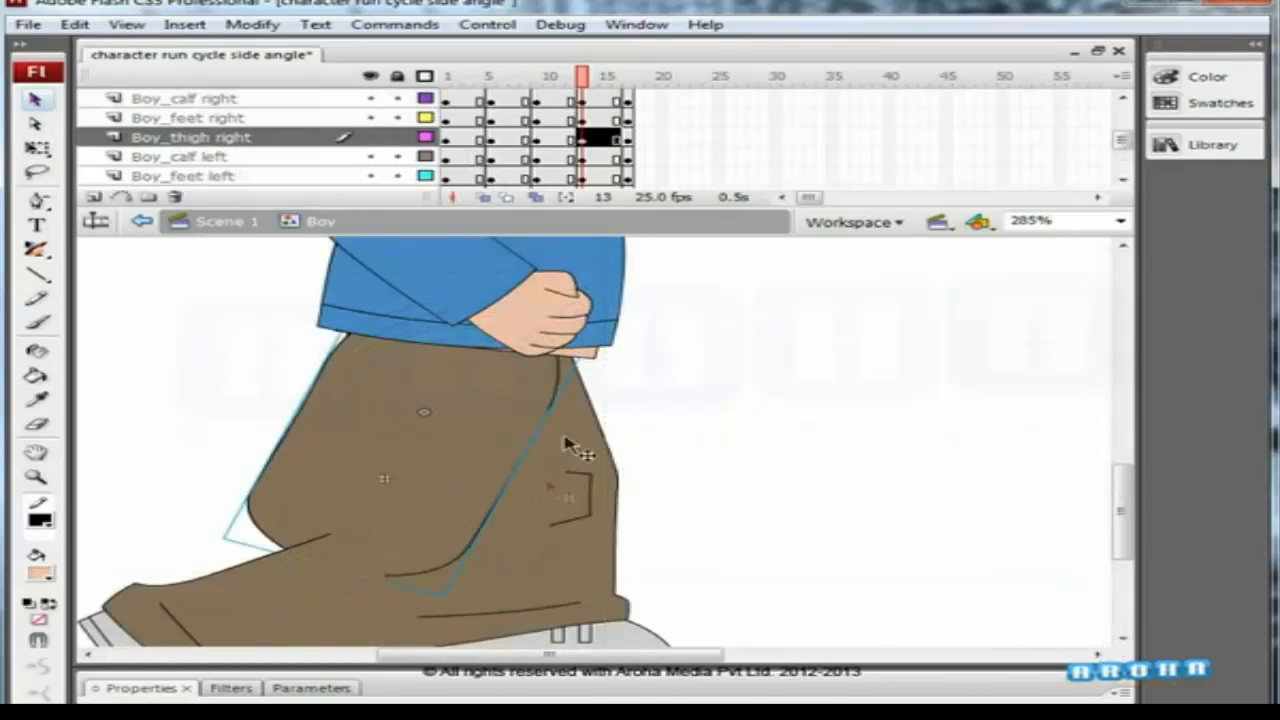
pyautogui.press('q')
pyautogui.moveTo(465, 590); pyautogui.dragTo(589, 519)
pyautogui.moveTo(475, 461); pyautogui.dragTo(510, 418)
pyautogui.moveTo(690, 498); pyautogui.dragTo(707, 489)
pyautogui.moveTo(530, 430); pyautogui.dragTo(535, 420)
pyautogui.click(658, 404)
pyautogui.click(588, 419)
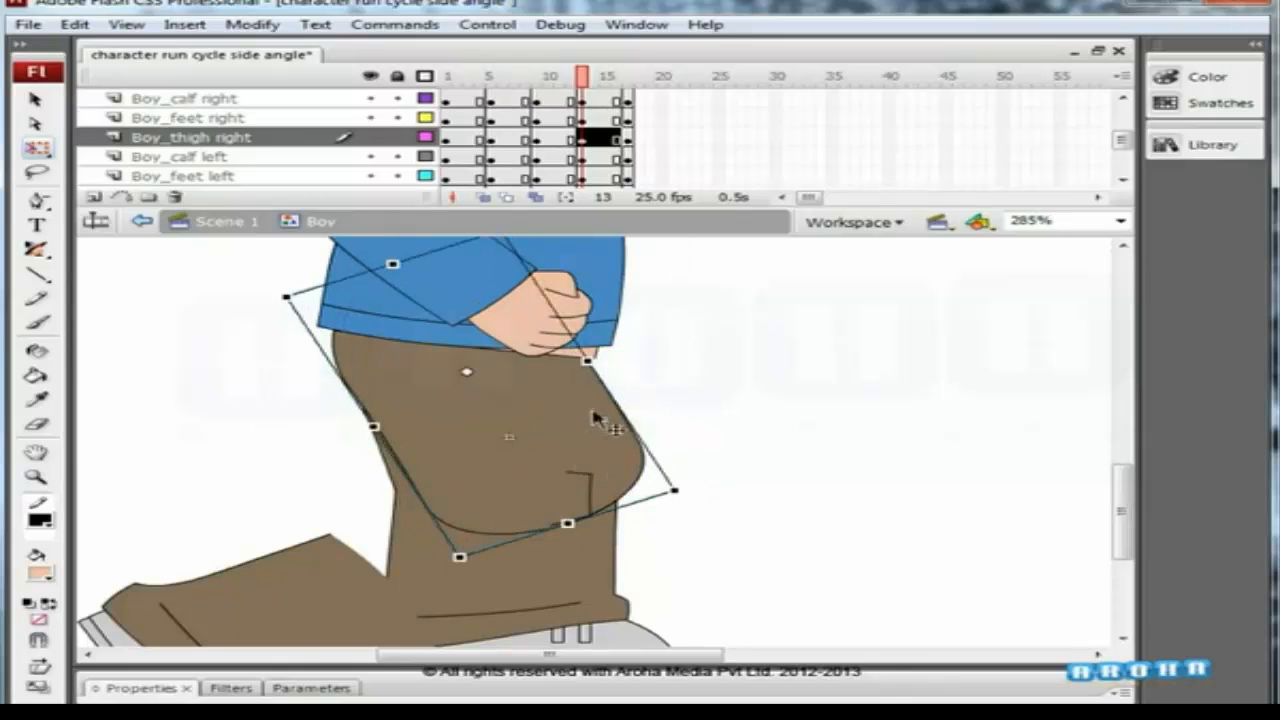
pyautogui.click(710, 397)
# Move the right calf and foot up to the raised knee, rotate them slightly, and nudge them down and back to fit the thigh.
pyautogui.moveTo(516, 463); pyautogui.dragTo(575, 390)
pyautogui.click(243, 591)
pyautogui.moveTo(243, 591); pyautogui.dragTo(510, 398)
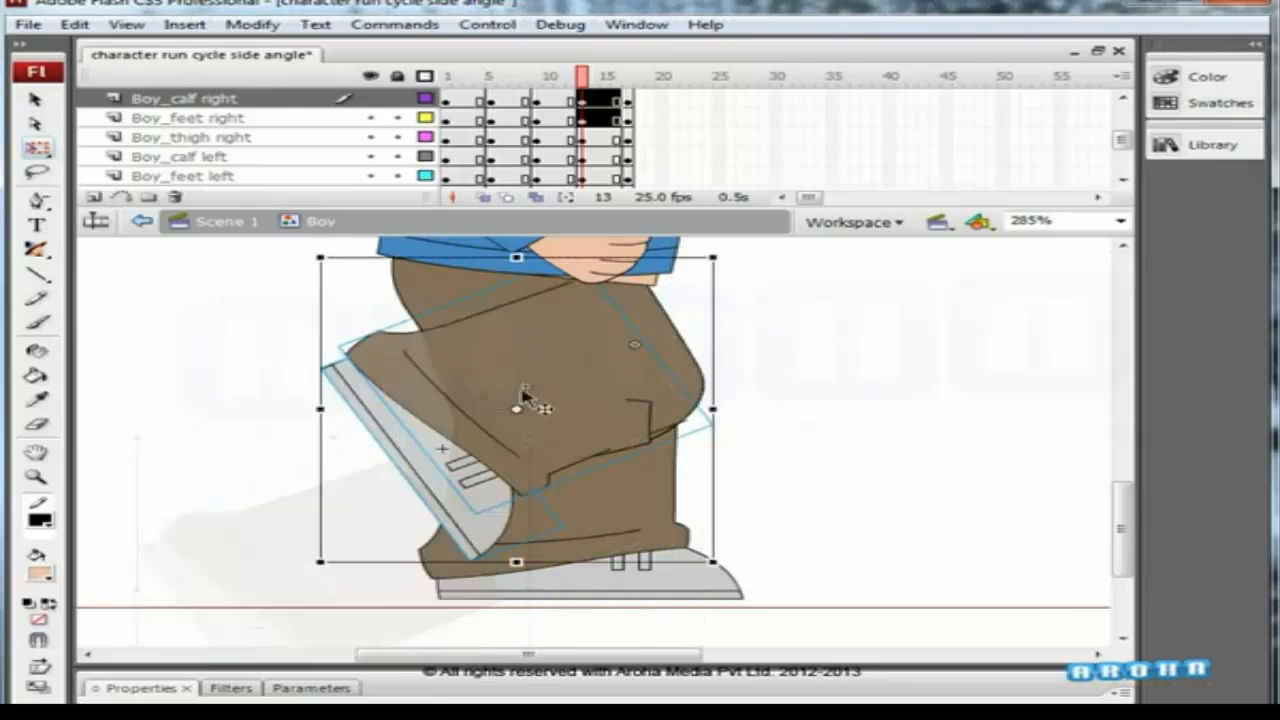
pyautogui.moveTo(735, 558); pyautogui.dragTo(769, 550)
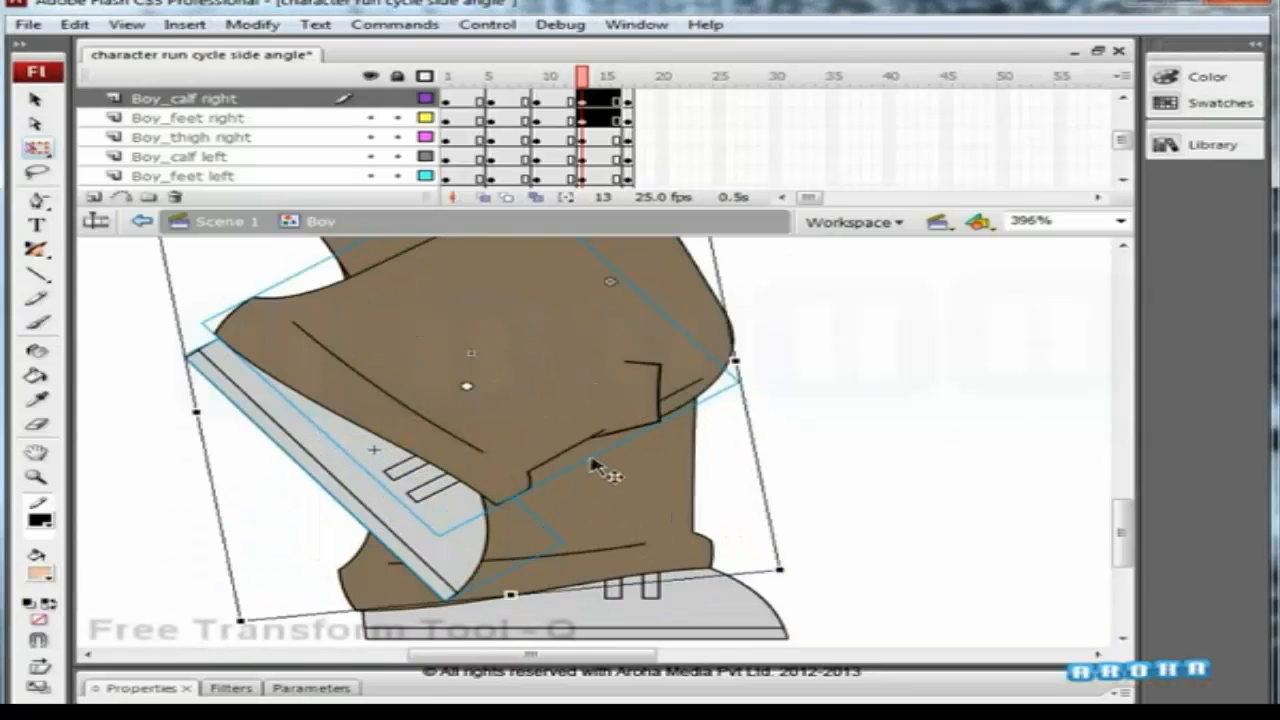
pyautogui.press('Down')
pyautogui.press('Down')
pyautogui.press('Down')
pyautogui.press('Down')
pyautogui.press('Down')
pyautogui.press('Down')
pyautogui.press('Left')
pyautogui.press('Left')
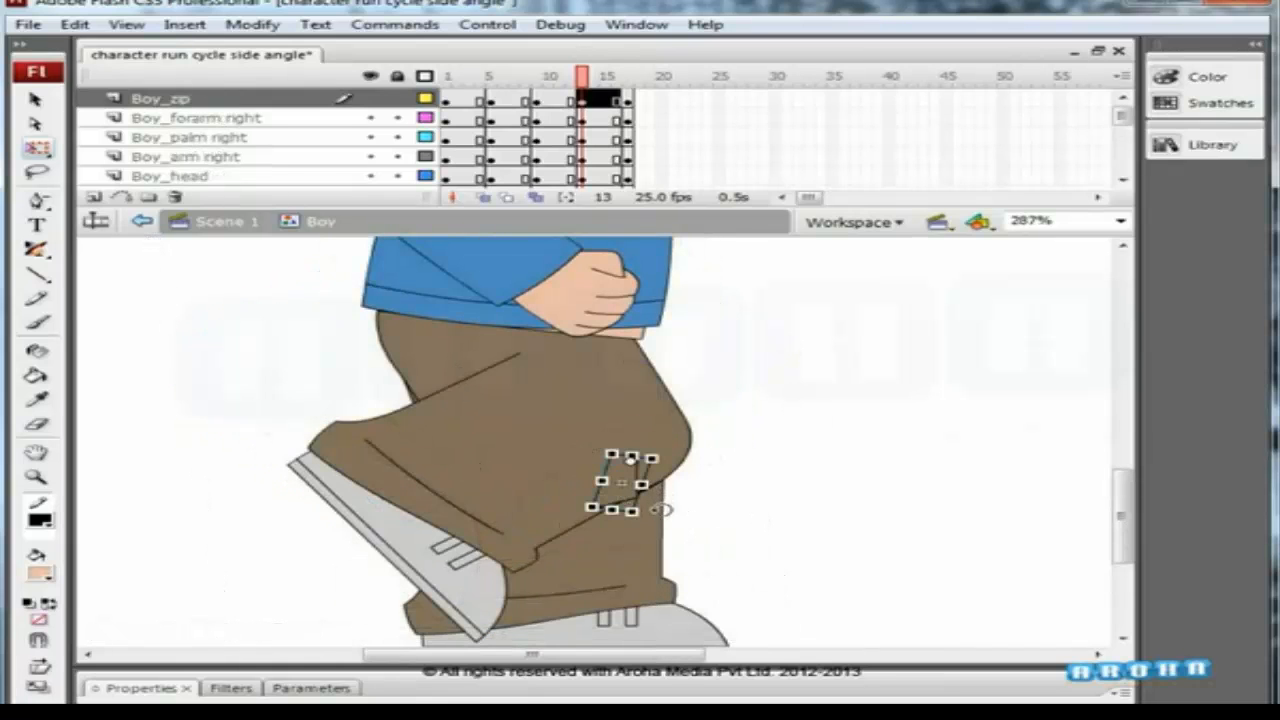
# Move the zip up to the front of the trouser waist at frame 13 and rotate it to a near-upright angle.
pyautogui.moveTo(663, 510); pyautogui.dragTo(596, 397)
pyautogui.press('v')
pyautogui.press('q')
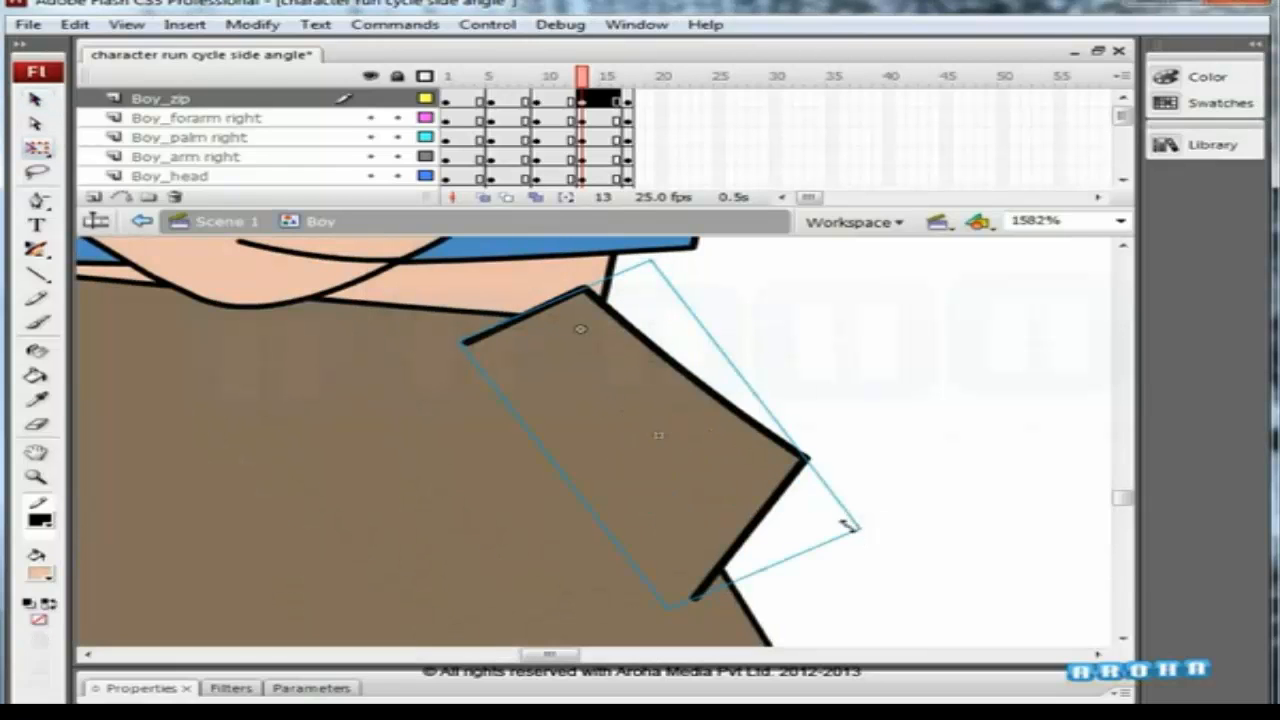
pyautogui.moveTo(877, 540); pyautogui.dragTo(662, 612)
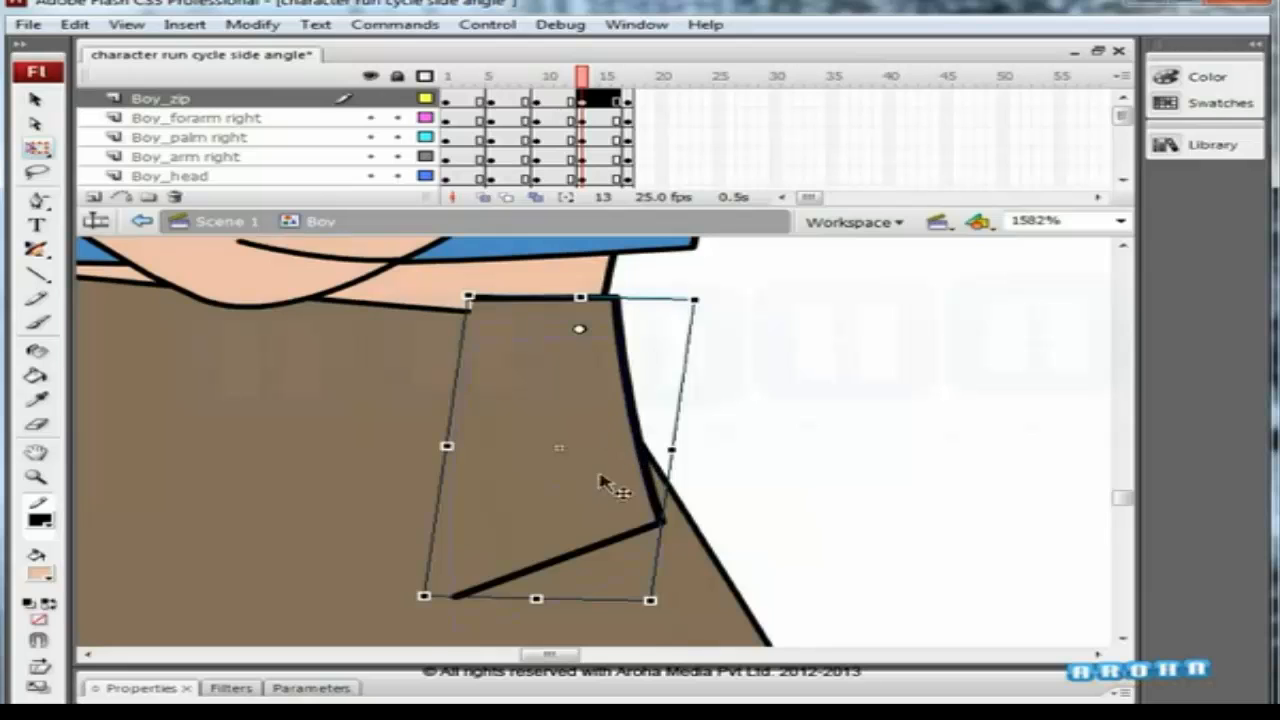
pyautogui.moveTo(599, 434); pyautogui.dragTo(600, 475)
pyautogui.moveTo(680, 377); pyautogui.dragTo(686, 387)
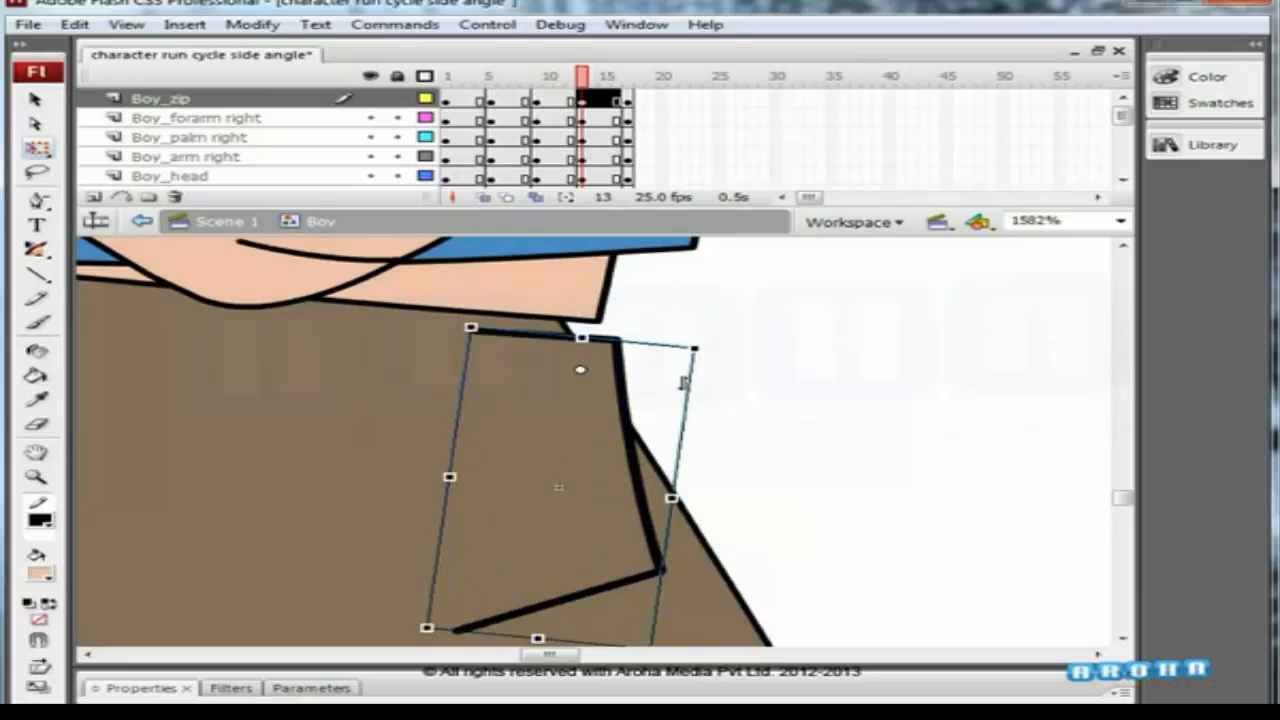
# Nudge and rotate the zip so it follows the waistline and the thigh's front edge, and play back the run cycle.
pyautogui.press('Up')
pyautogui.press('Up')
pyautogui.press('Left')
pyautogui.press('Left')
pyautogui.press('Left')
pyautogui.press('Right')
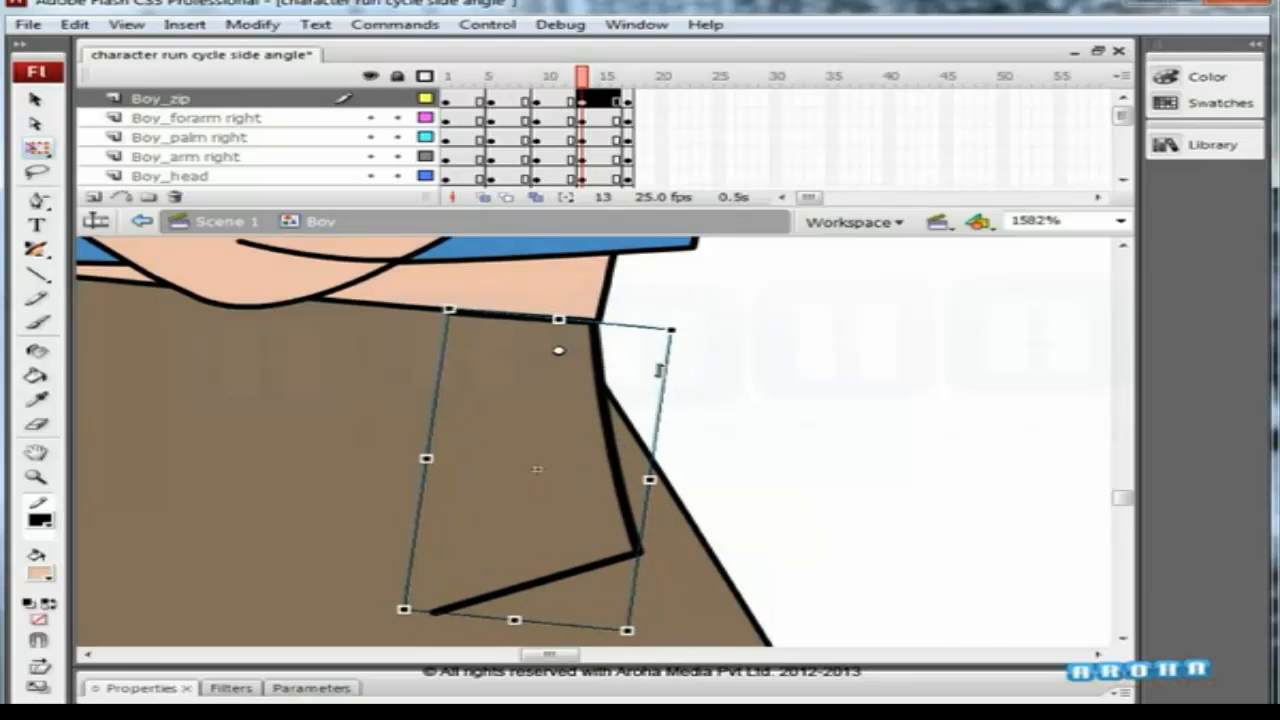
pyautogui.hotkey('ctrl', '-')
pyautogui.moveTo(597, 533); pyautogui.dragTo(627, 537)
pyautogui.moveTo(651, 465); pyautogui.dragTo(621, 461)
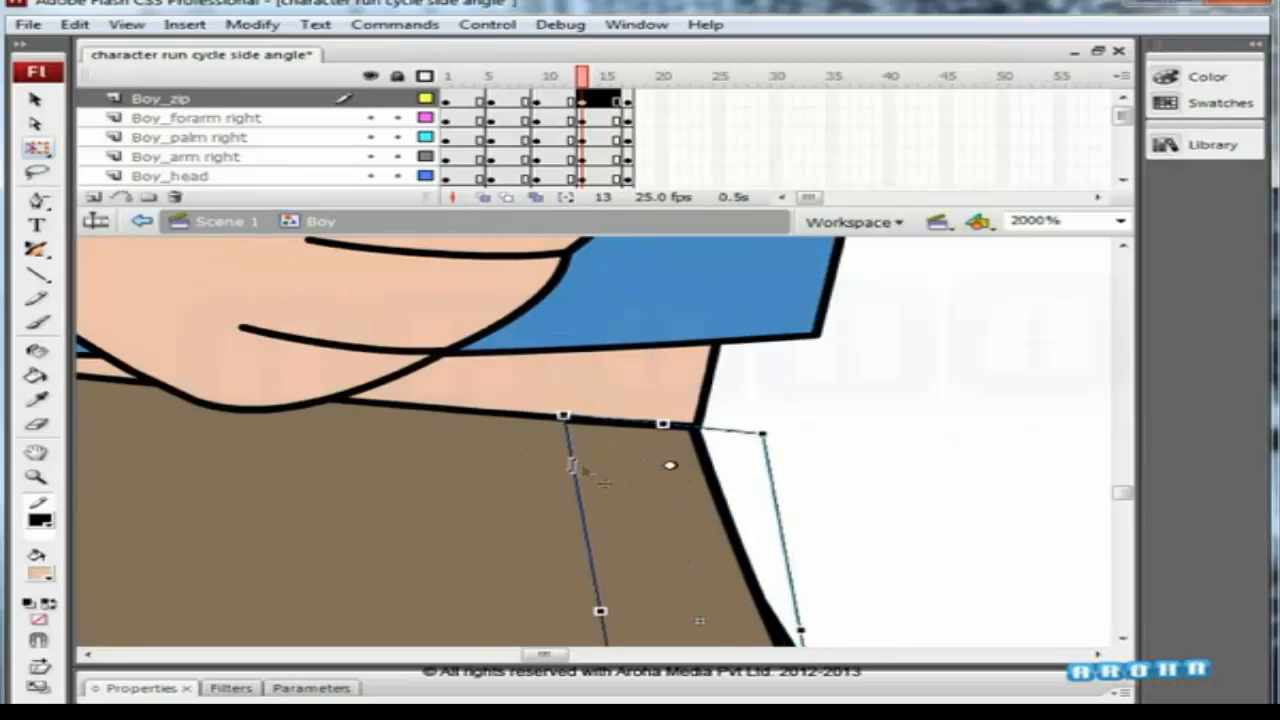
pyautogui.click(716, 412)
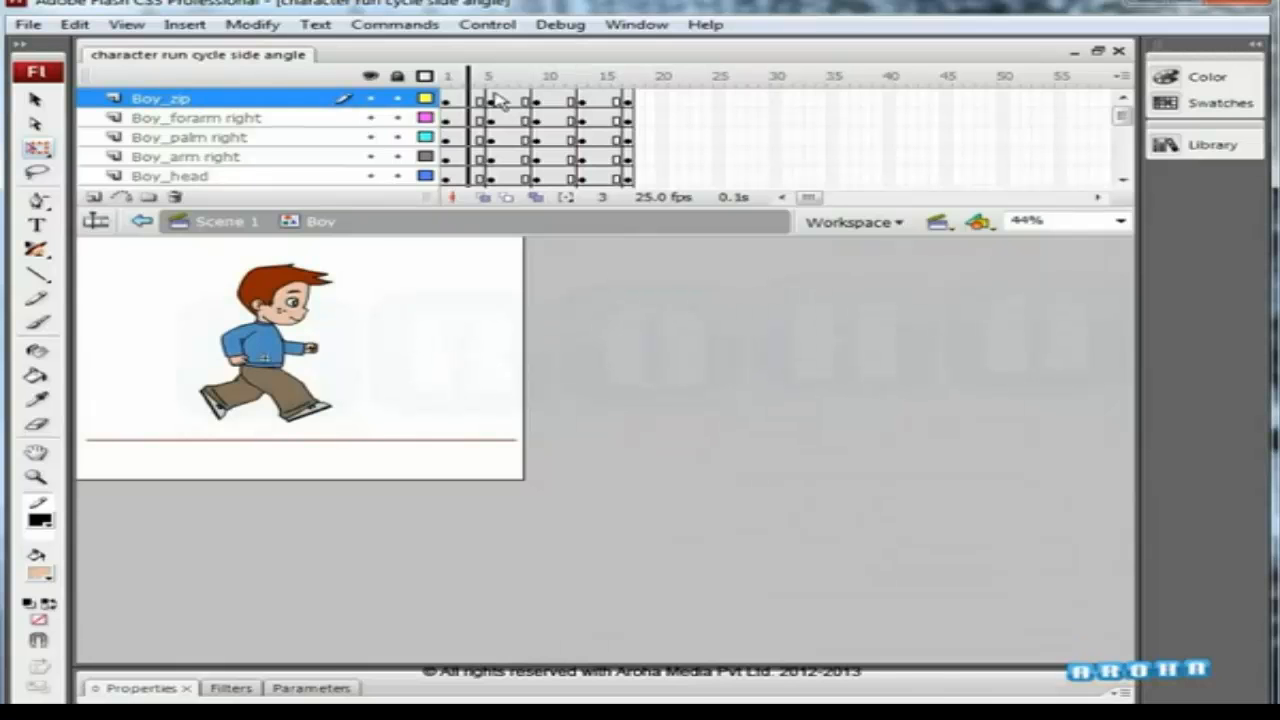
pyautogui.press('Return')
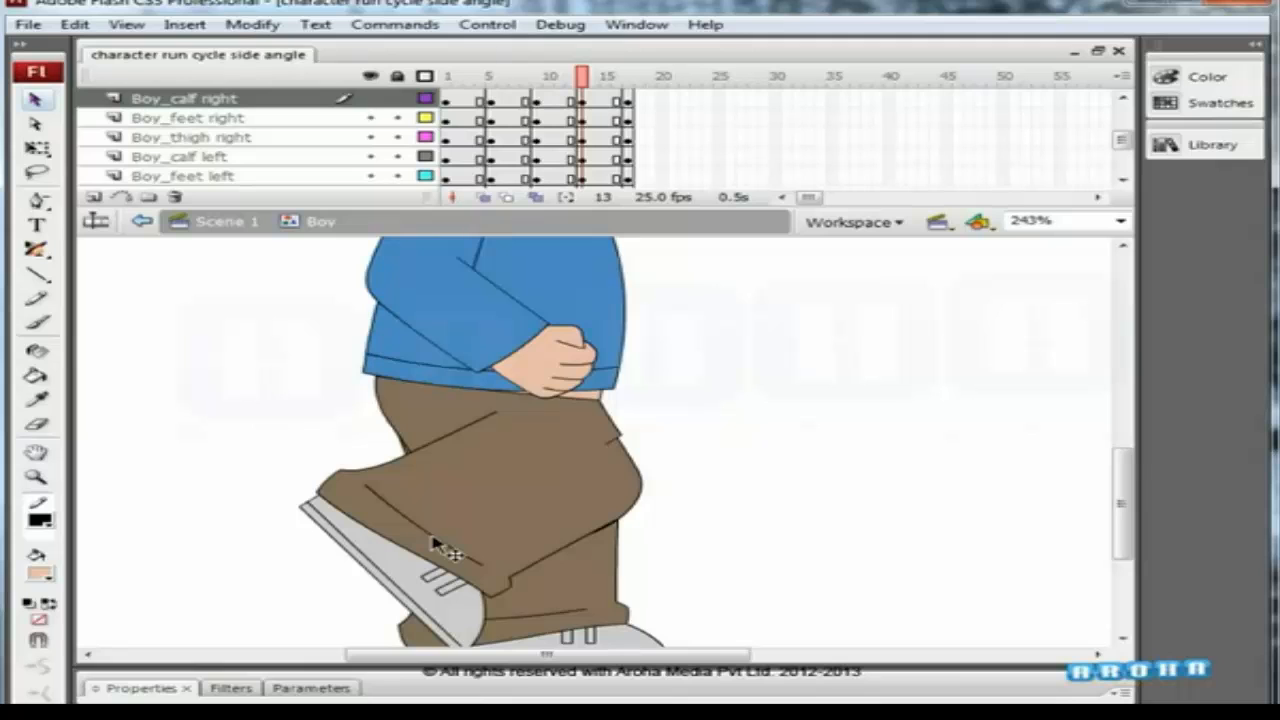
# Inside the right calf symbol, extend the timeline to frame 17 and insert a keyframe at frame 13.
pyautogui.doubleClick(472, 500)
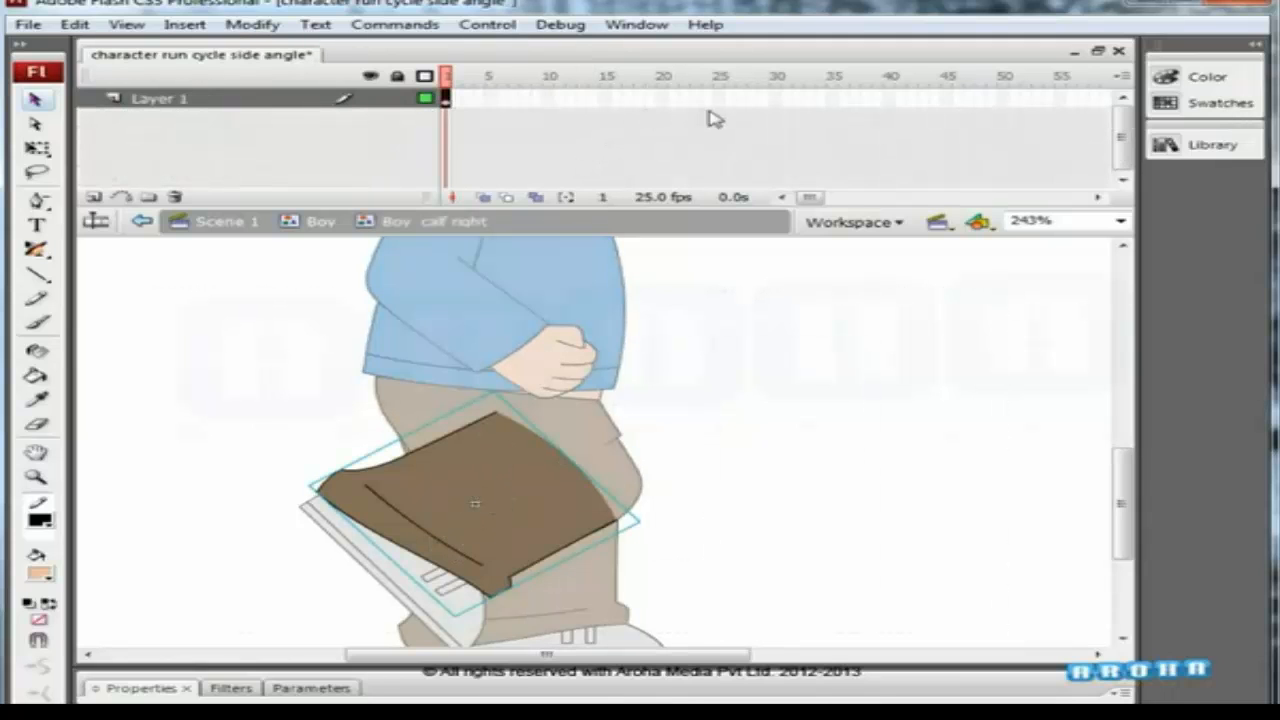
pyautogui.click(628, 100)
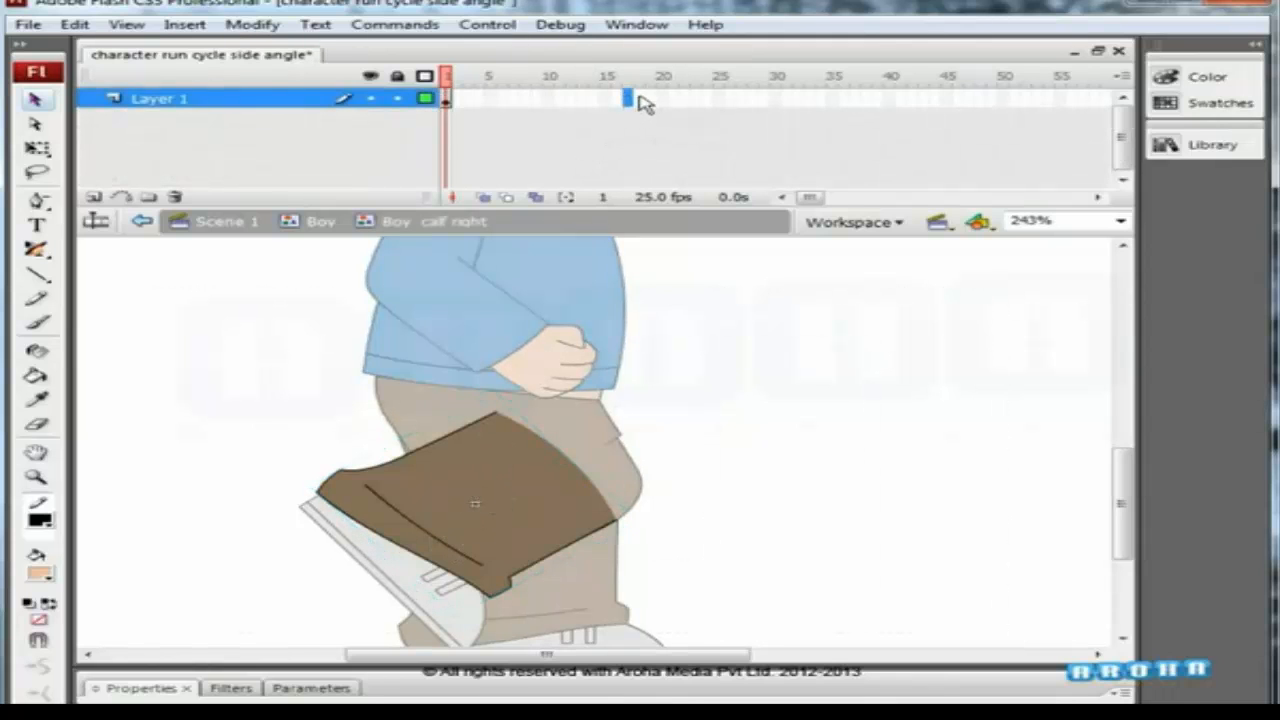
pyautogui.press('F6')
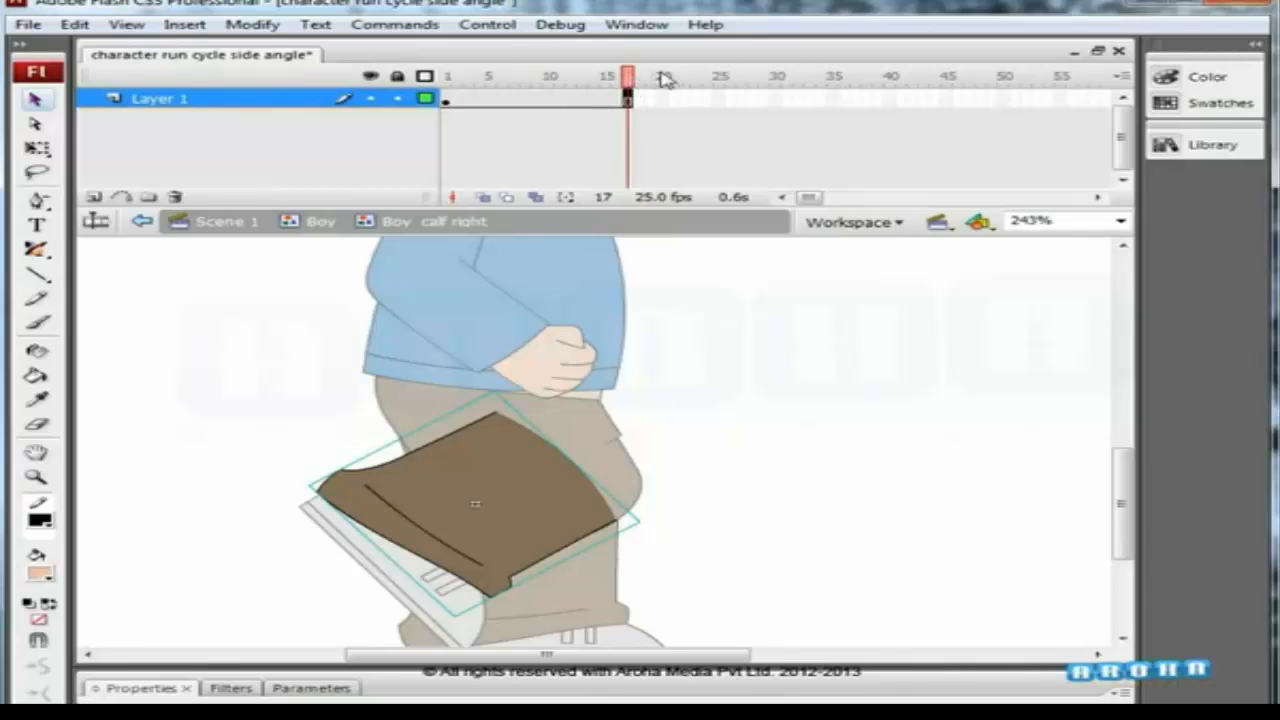
pyautogui.click(583, 100)
pyautogui.press('F6')
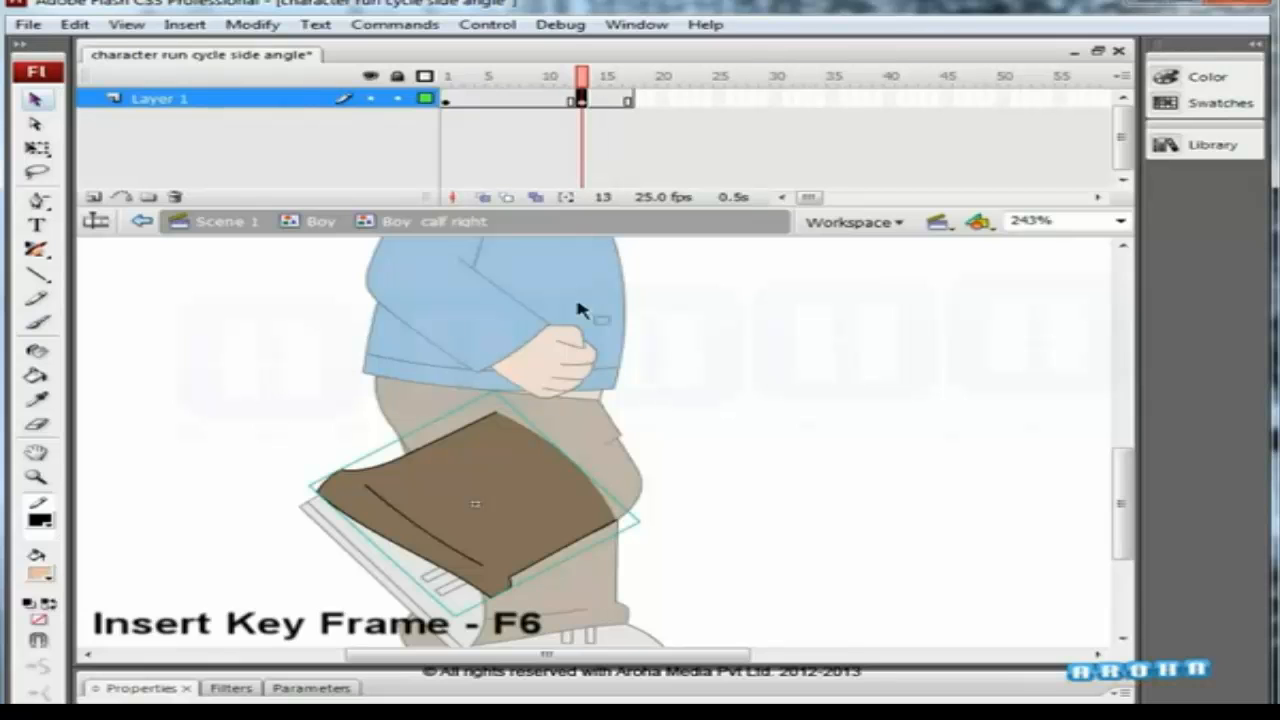
# Reshape the calf at frame 13 by pulling its upper back corner down along the outline, and return to the Boy symbol.
pyautogui.moveTo(551, 349); pyautogui.dragTo(623, 423)
pyautogui.click(643, 349)
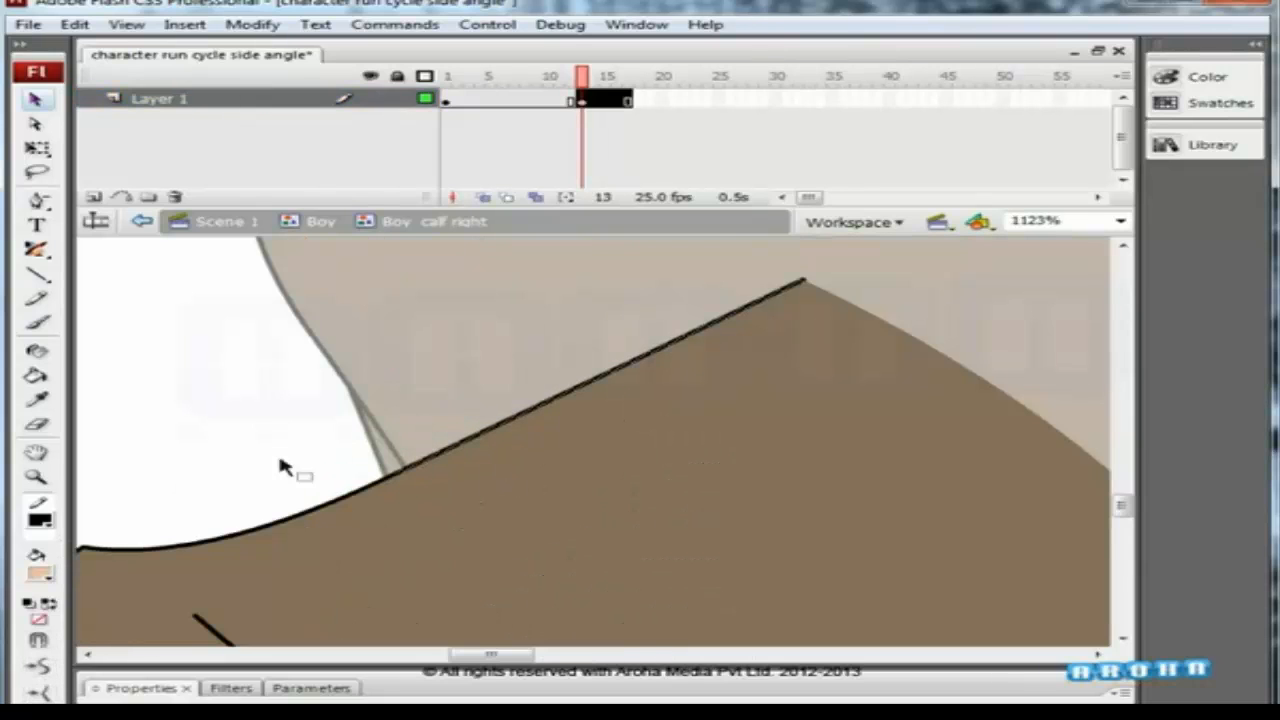
pyautogui.click(747, 274)
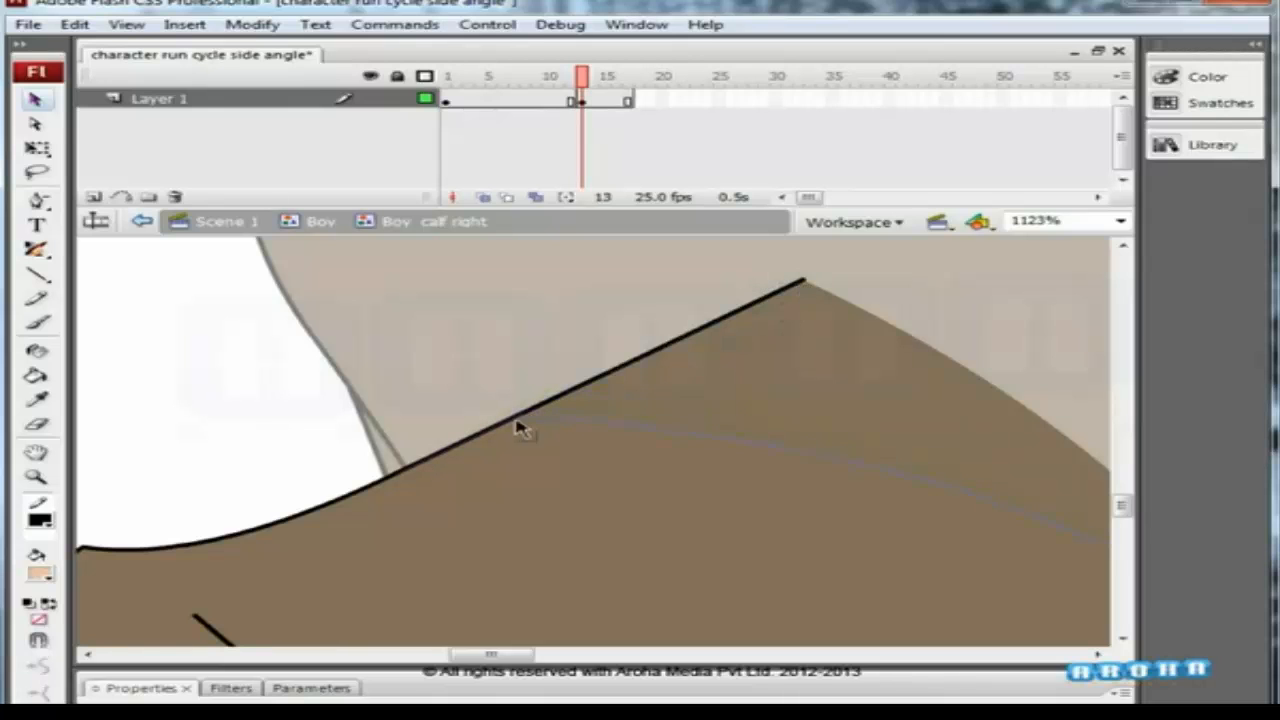
pyautogui.moveTo(486, 431); pyautogui.dragTo(485, 432)
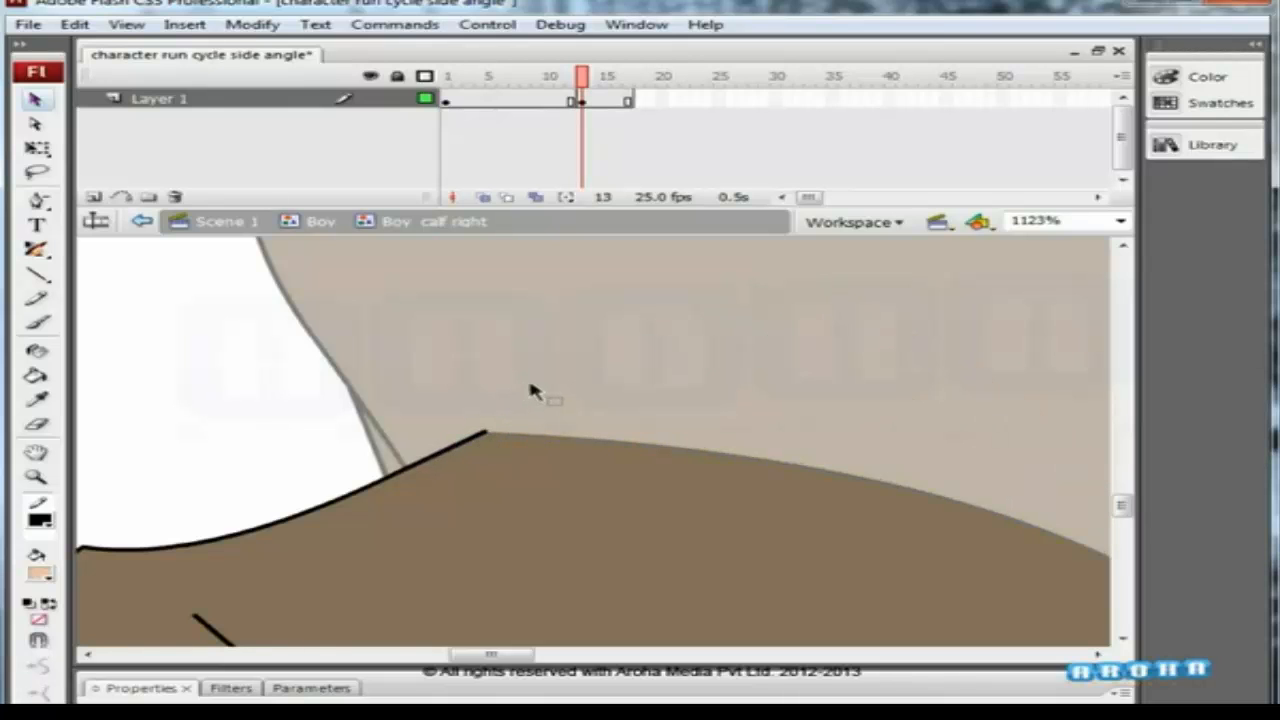
pyautogui.hotkey('ctrl', '-')
pyautogui.hotkey('ctrl', '-')
pyautogui.hotkey('ctrl', '-')
pyautogui.doubleClick(737, 400)
pyautogui.hotkey('ctrl', '-')
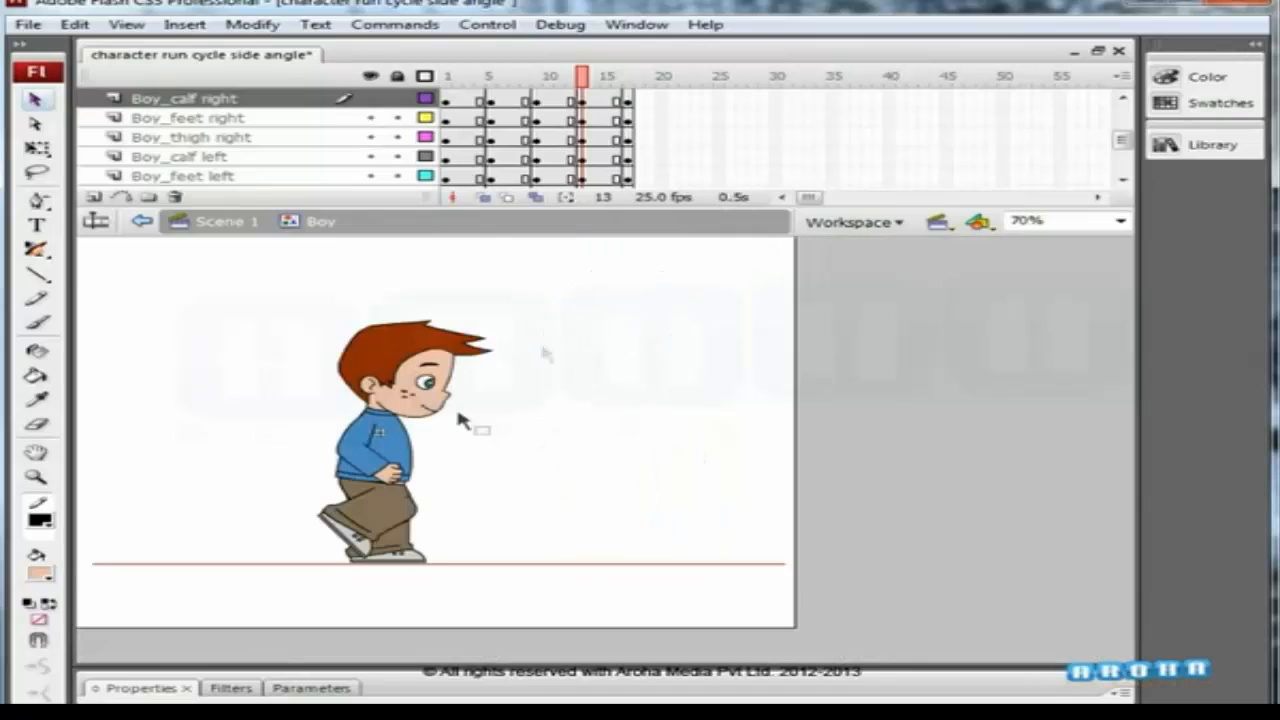
# Synchronize symbols across all frames of the Boy_calf right layer.
pyautogui.click(400, 495)
pyautogui.click(310, 100)
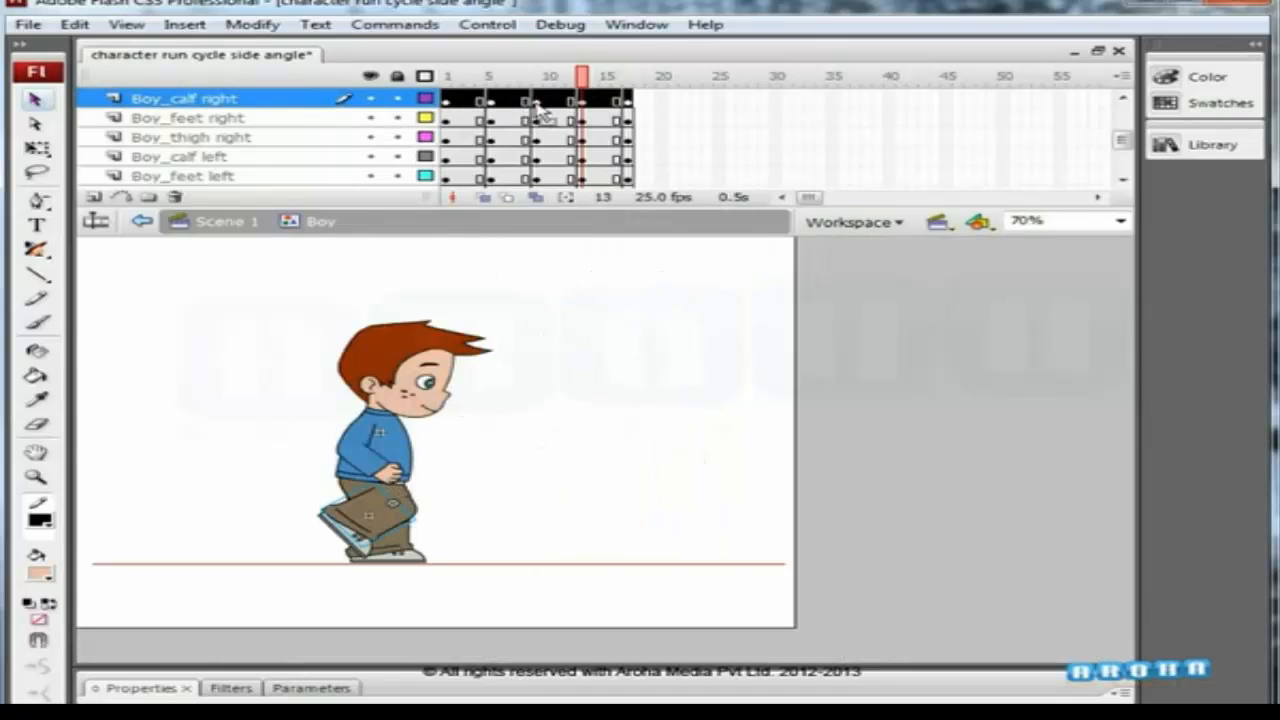
pyautogui.rightClick(537, 108)
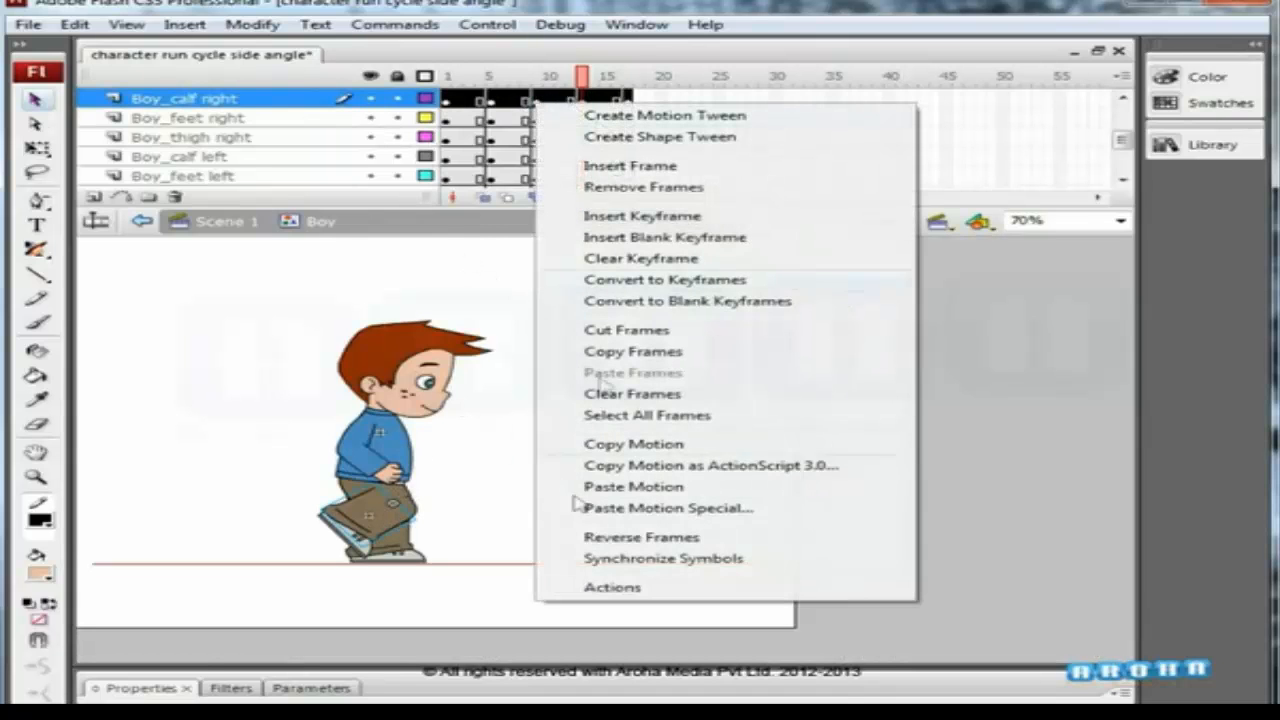
pyautogui.click(610, 562)
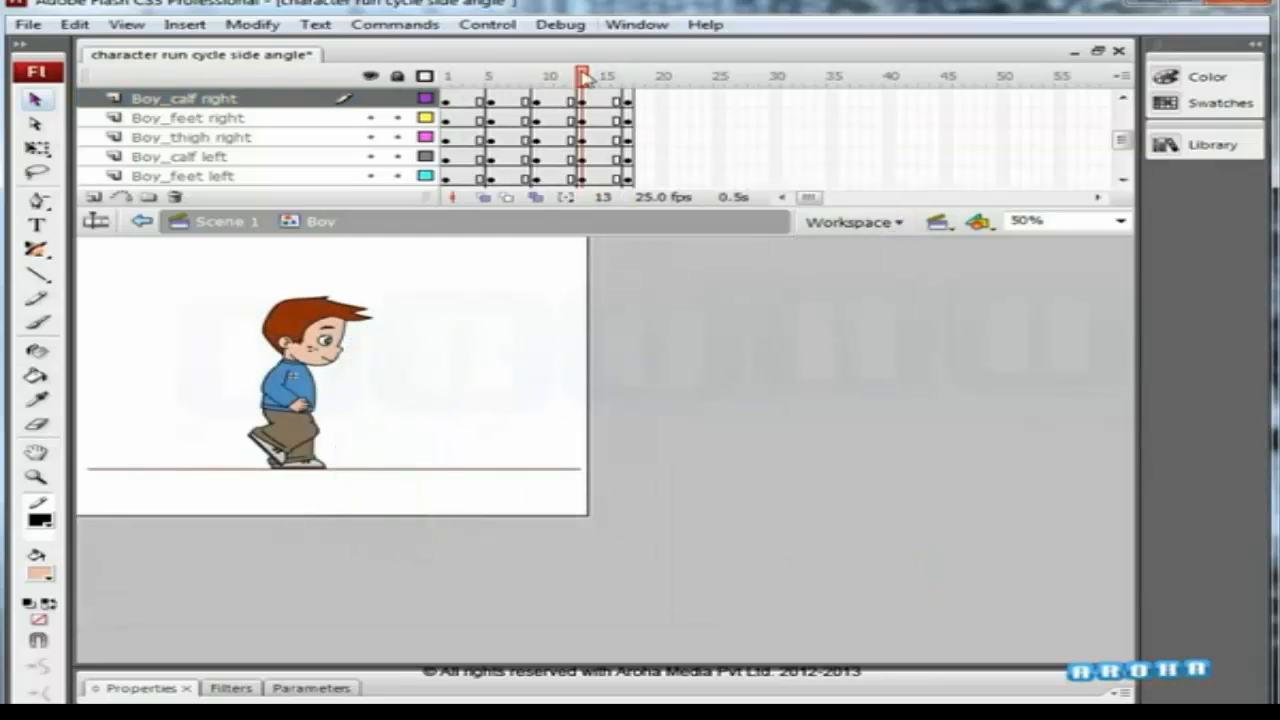
# From the frame 17 pose, copy the original calf shape into a keyframe at frame 17 inside the right calf symbol, and return to Boy.
pyautogui.click(446, 100)
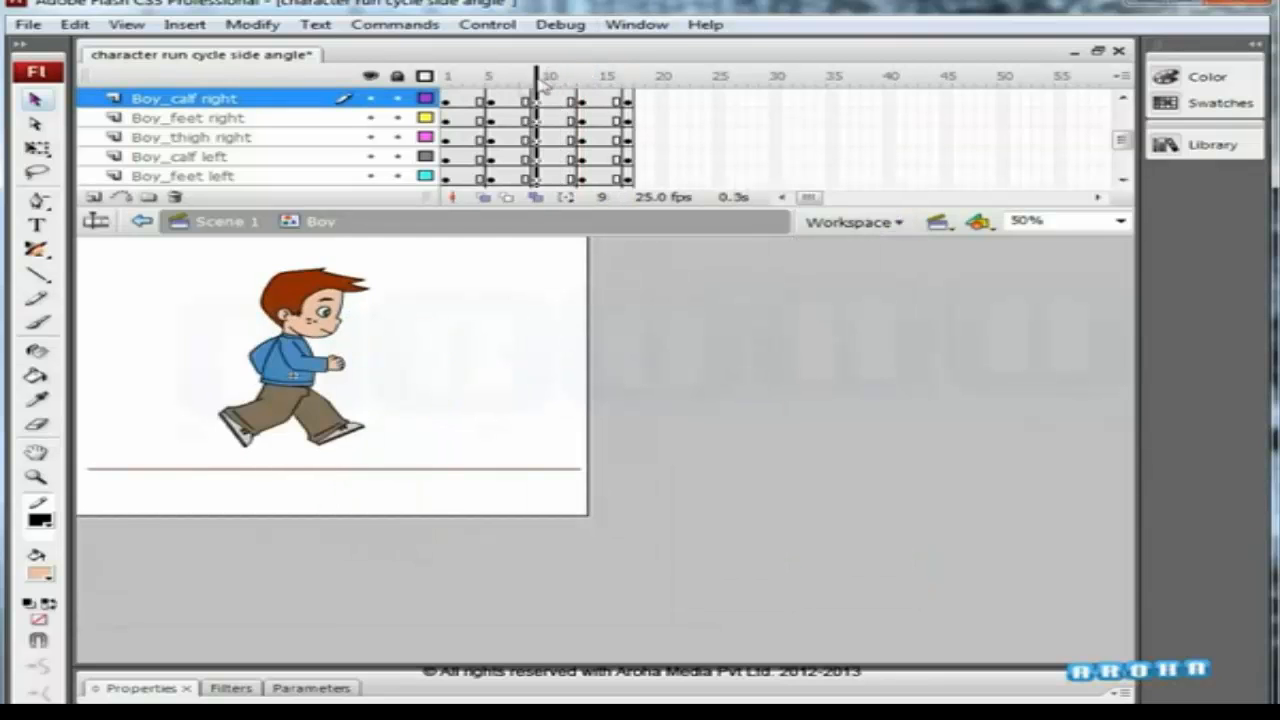
pyautogui.moveTo(427, 100); pyautogui.dragTo(660, 130)
pyautogui.moveTo(372, 340); pyautogui.dragTo(245, 490)
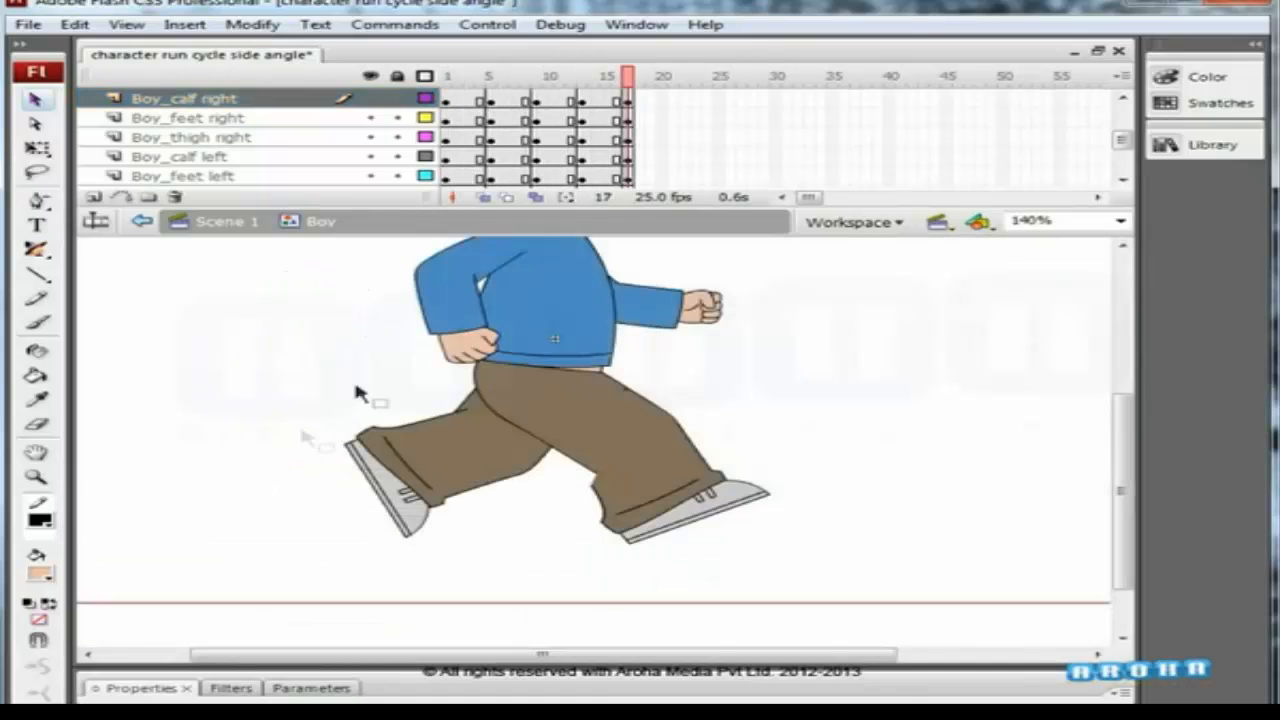
pyautogui.click(644, 474)
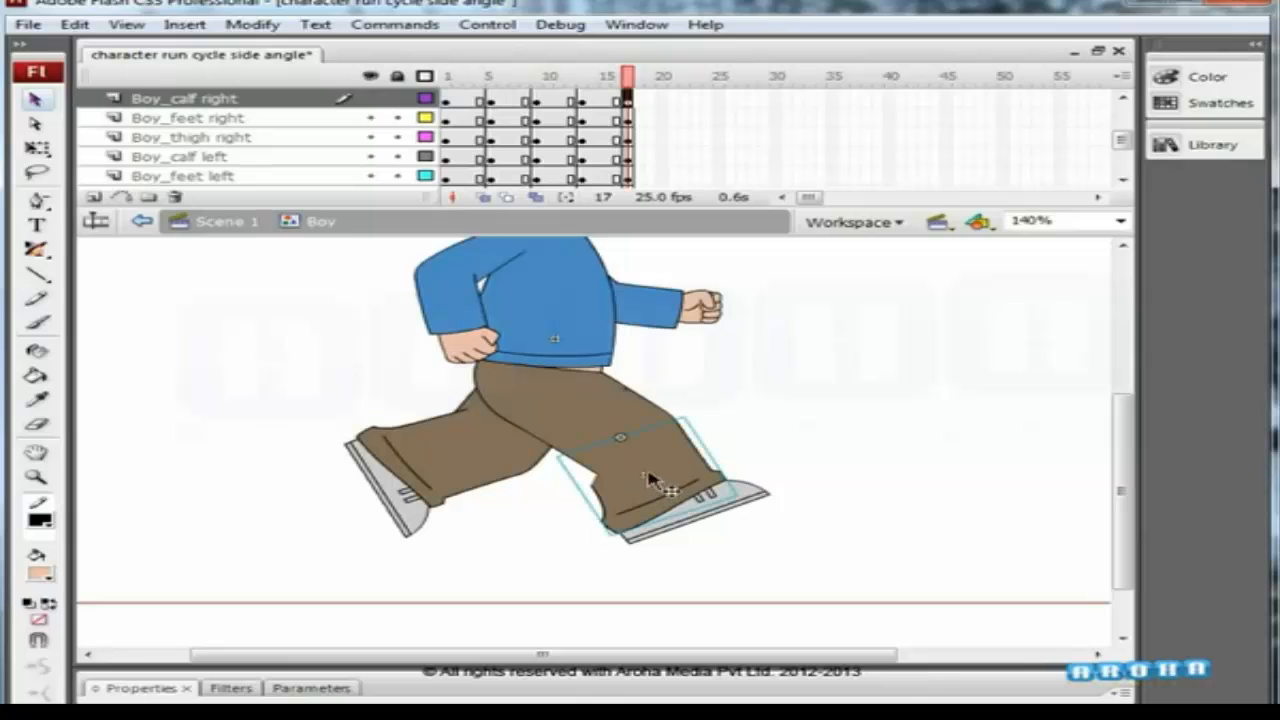
pyautogui.click(630, 80)
pyautogui.click(634, 478)
pyautogui.doubleClick(645, 483)
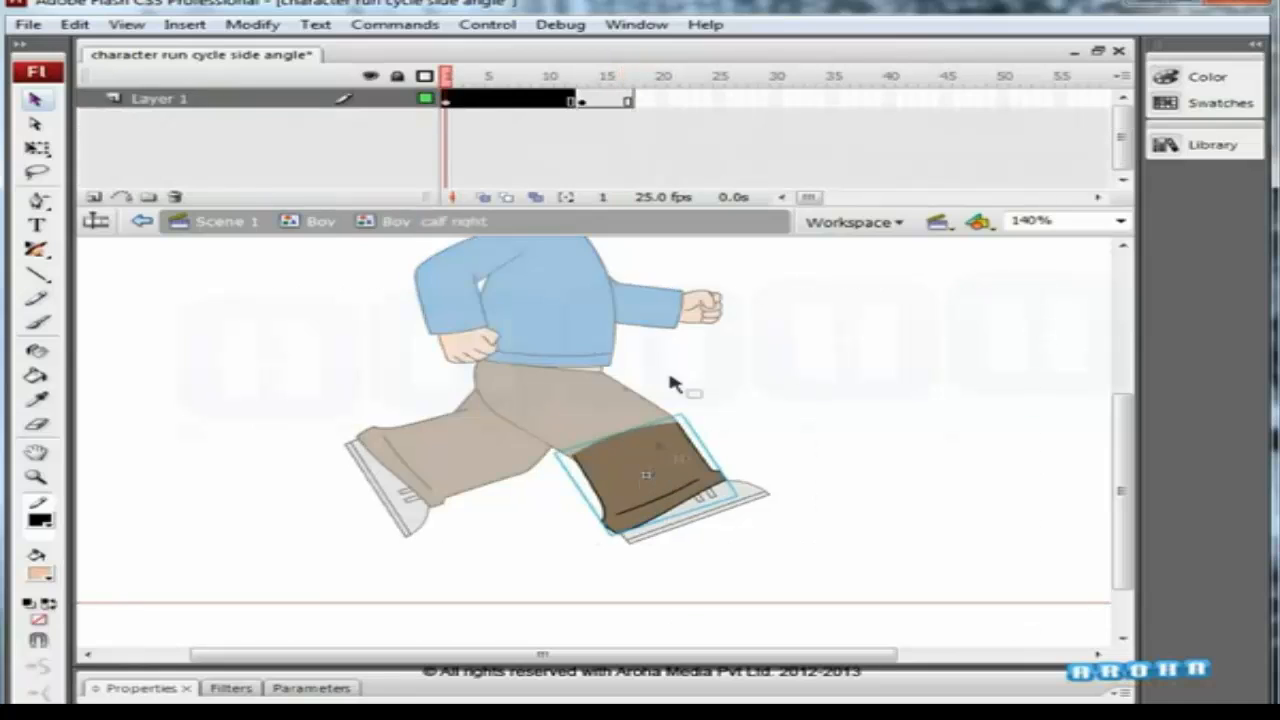
pyautogui.click(592, 103)
pyautogui.click(561, 101)
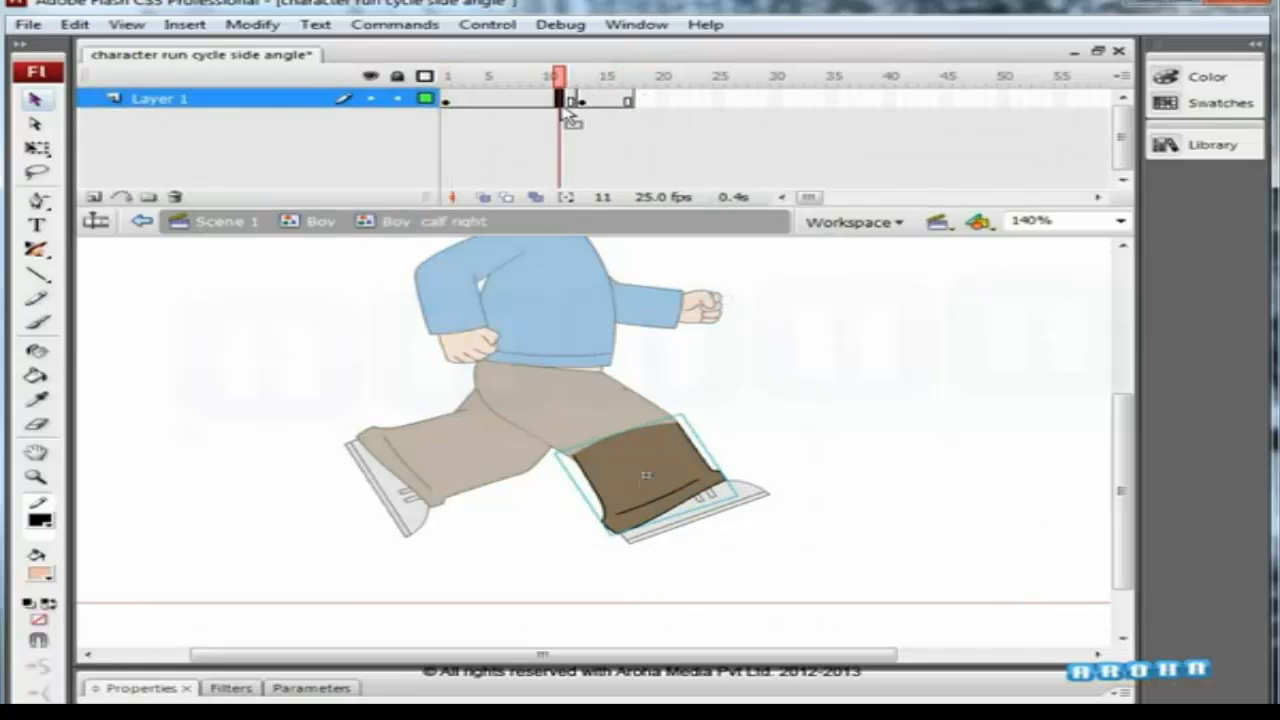
pyautogui.click(628, 101)
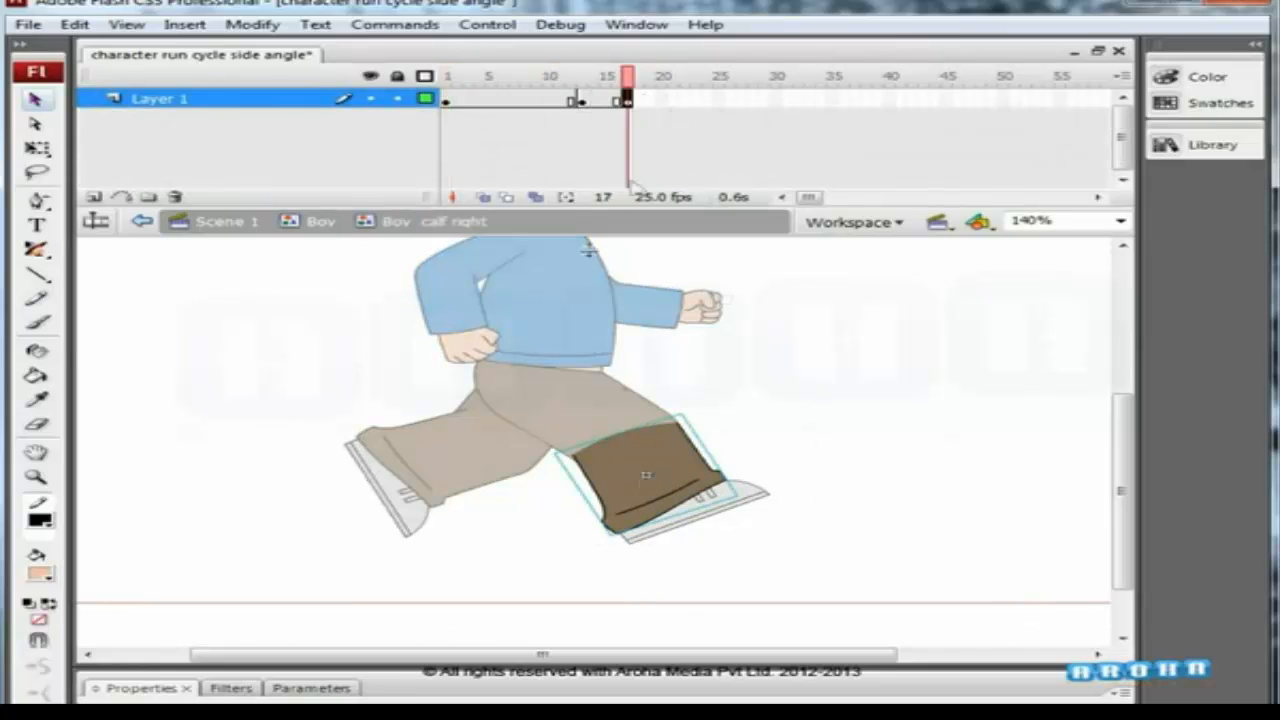
pyautogui.doubleClick(770, 327)
pyautogui.hotkey('ctrl', '-')
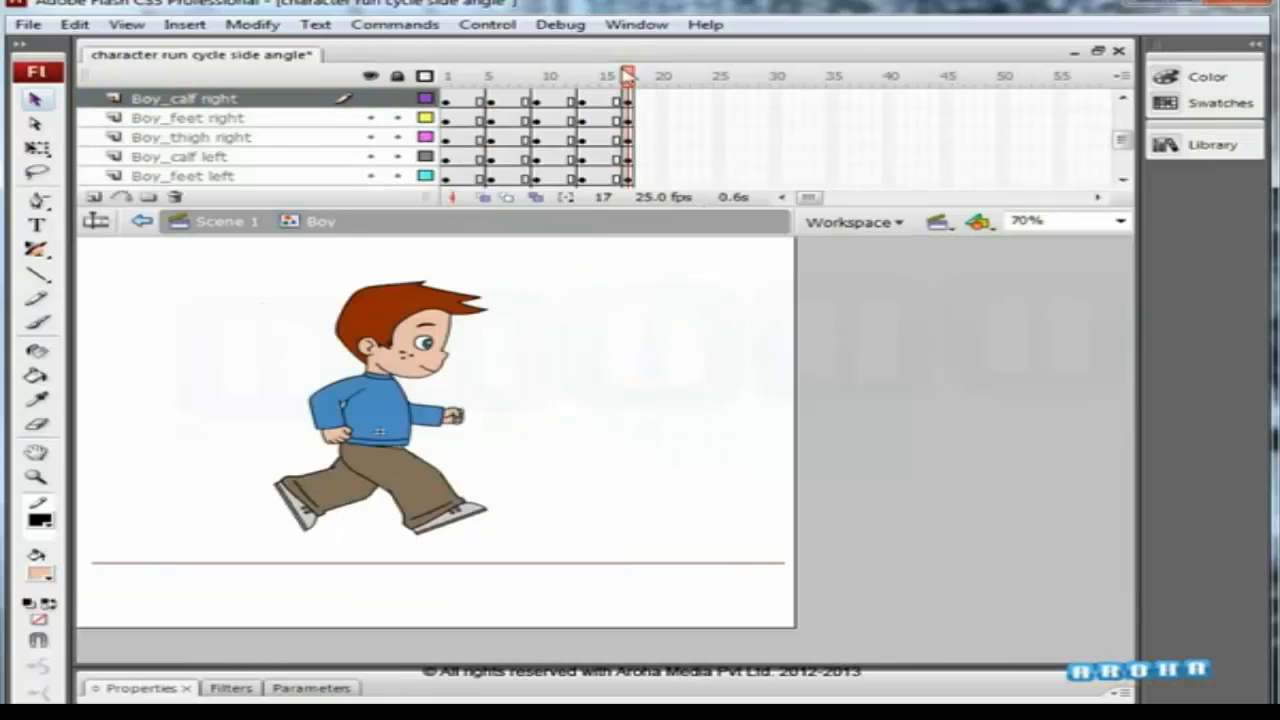
# Play back the run cycle in the Boy symbol to check the corrected calf.
pyautogui.moveTo(628, 75)
pyautogui.mouseDown()
pyautogui.moveTo(490, 75)
pyautogui.moveTo(616, 75)
pyautogui.mouseUp()
pyautogui.press('Return')
pyautogui.hotkey('ctrl', '-')
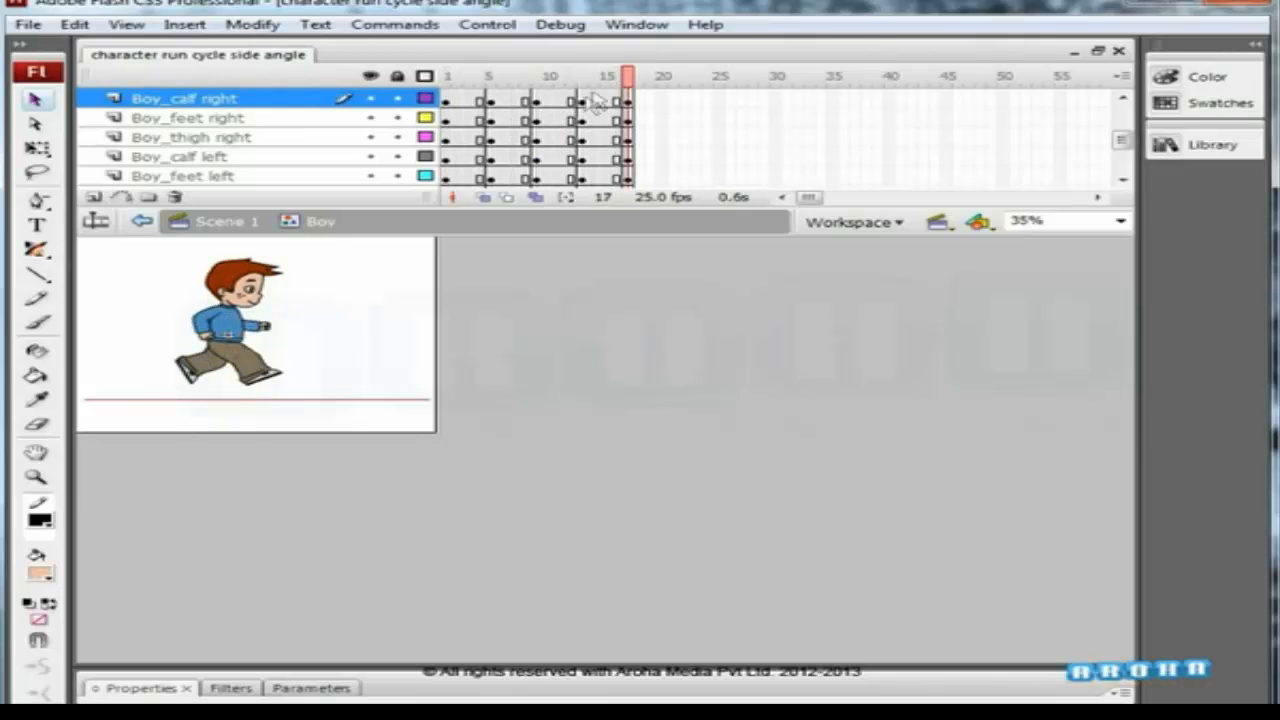
# Select frames 3 to 14 on all the boy's layers above Ground level and show the frame's tween properties.
pyautogui.moveTo(149, 418); pyautogui.dragTo(308, 250)
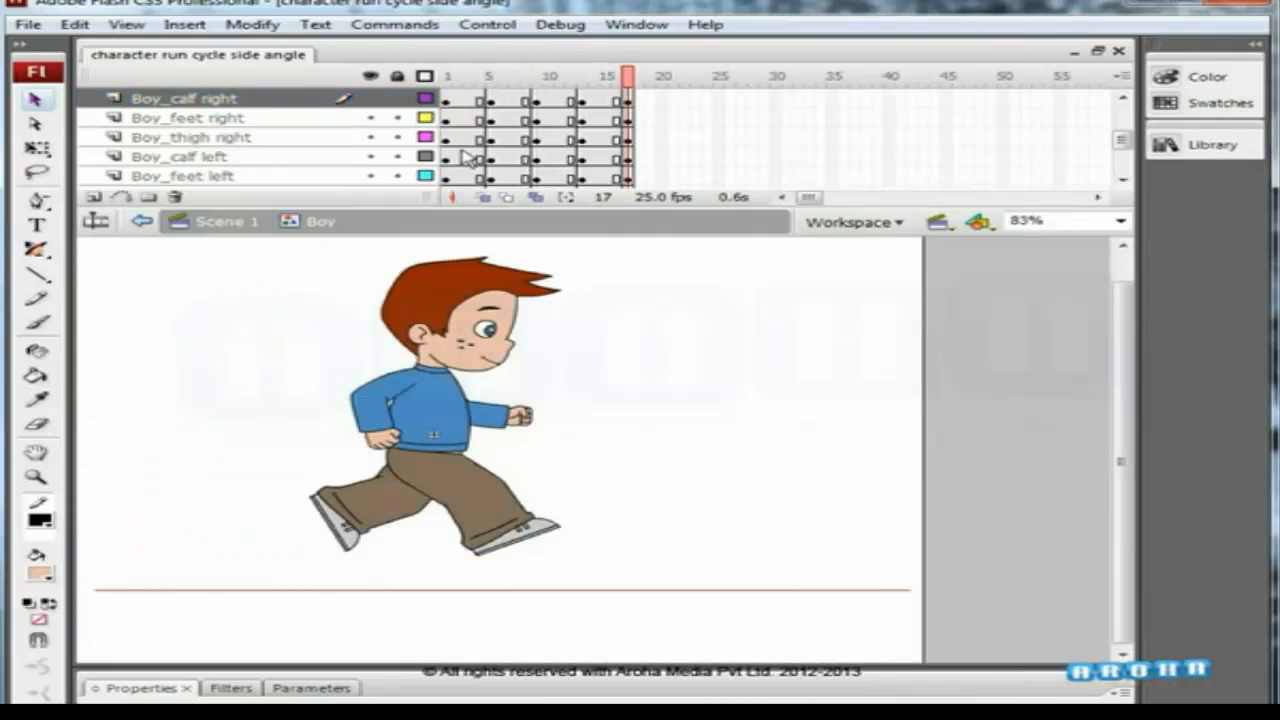
pyautogui.moveTo(1125, 145); pyautogui.dragTo(1124, 112)
pyautogui.moveTo(470, 98); pyautogui.dragTo(597, 162)
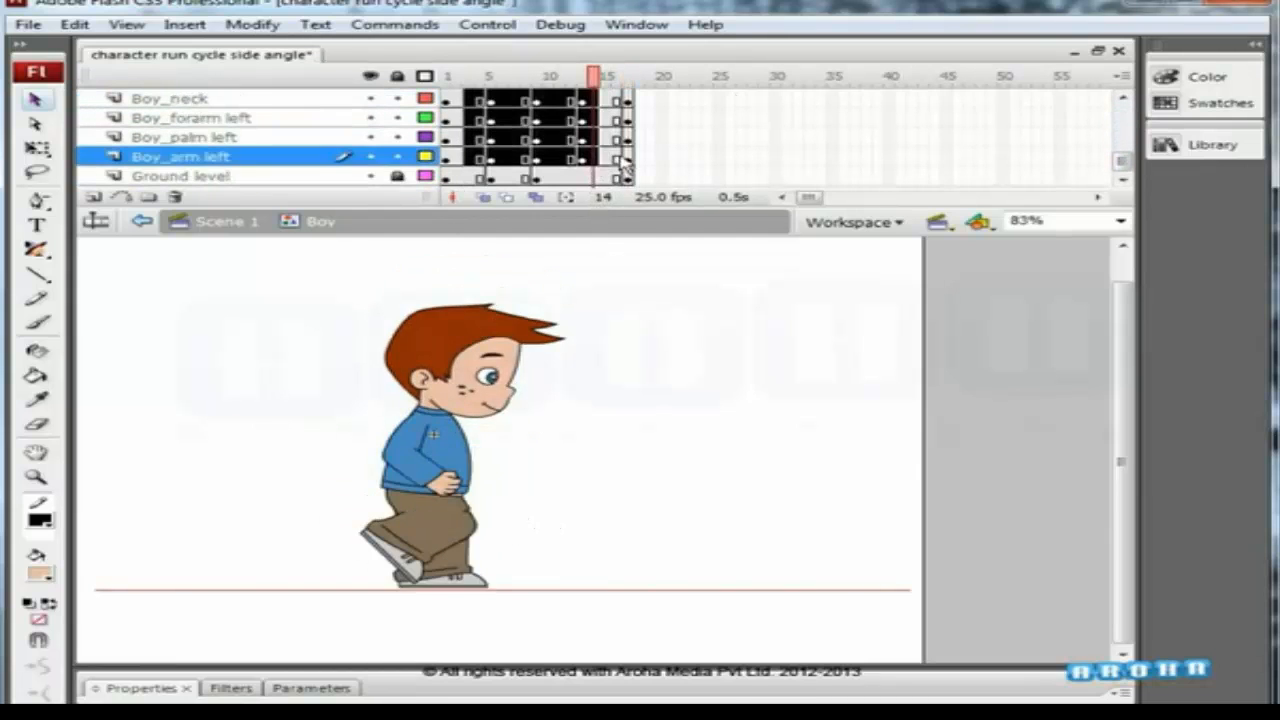
pyautogui.click(104, 690)
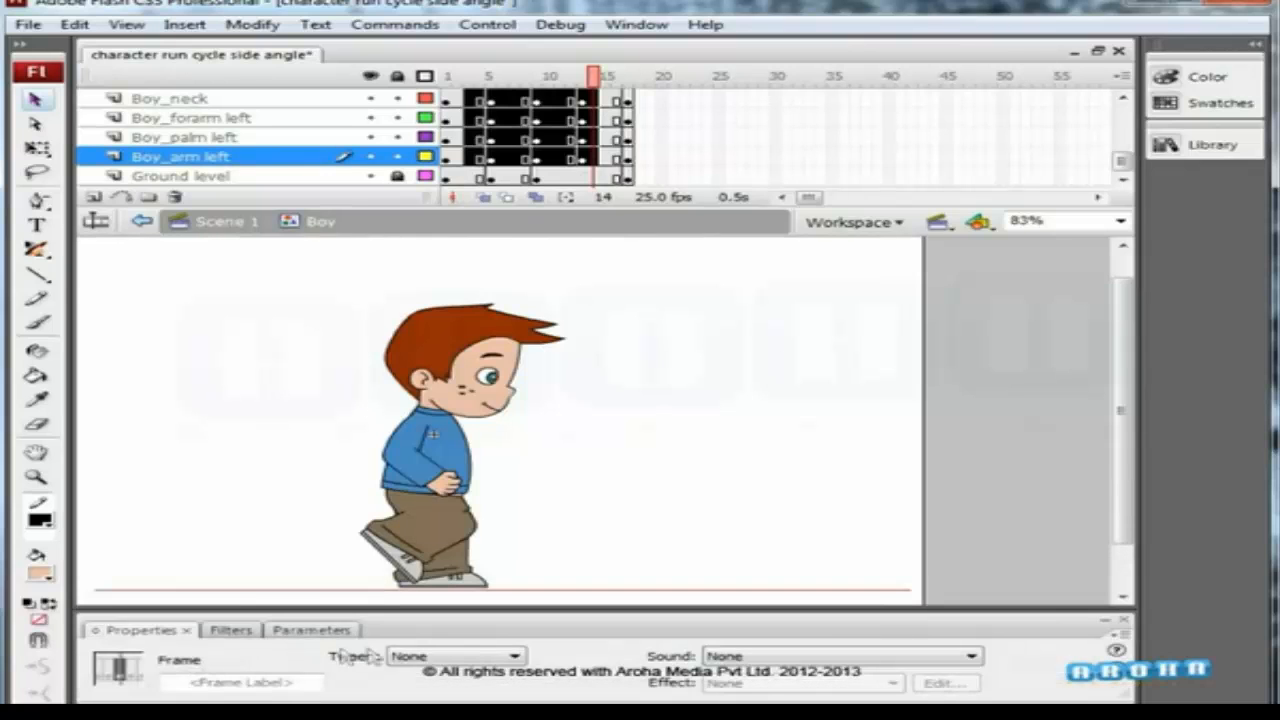
# Apply a motion tween to the selected frames of the body-part layers and play the run cycle from frame 1.
pyautogui.click(427, 660)
pyautogui.click(425, 682)
pyautogui.click(551, 480)
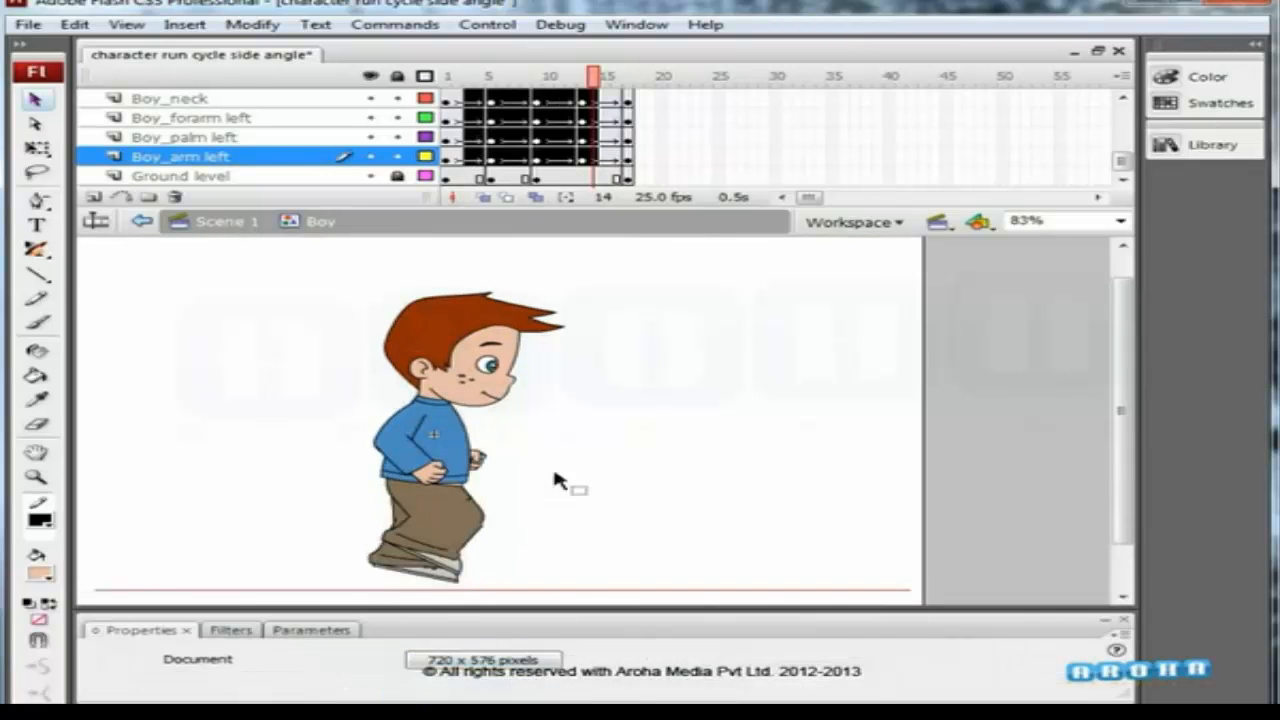
pyautogui.moveTo(584, 80); pyautogui.dragTo(438, 98)
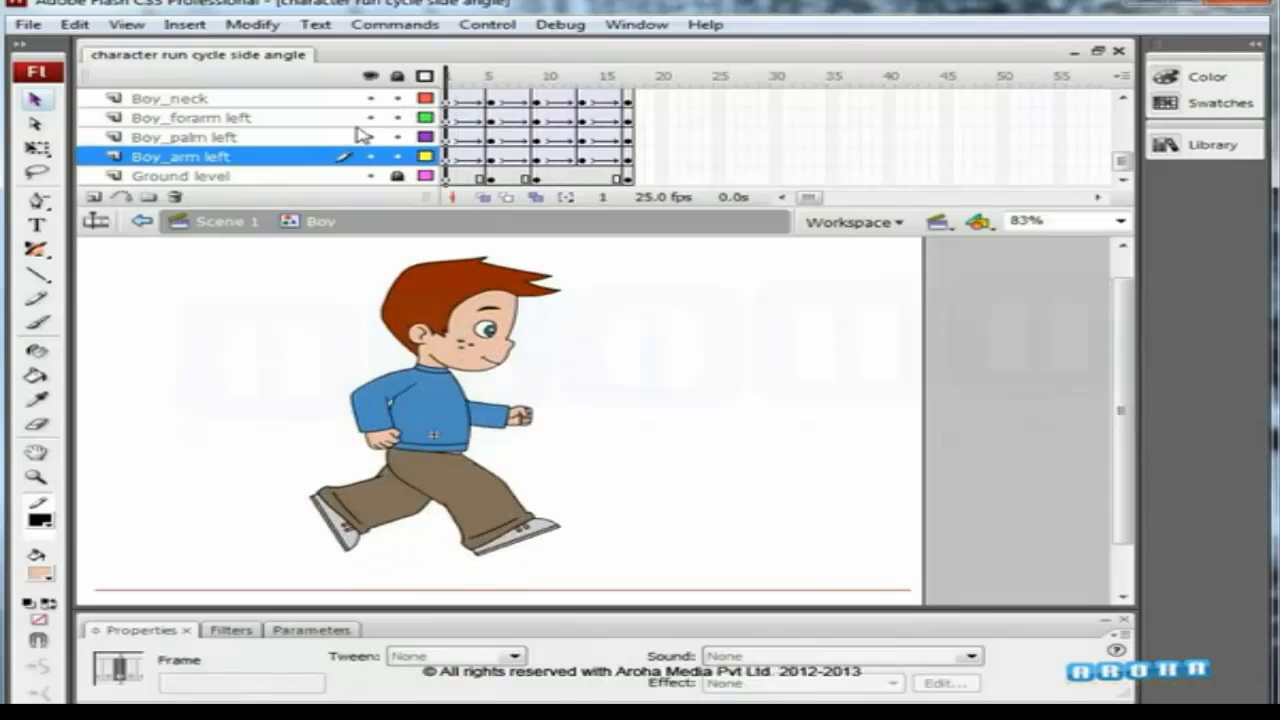
pyautogui.hotkey('ctrl', '-')
pyautogui.press('Return')
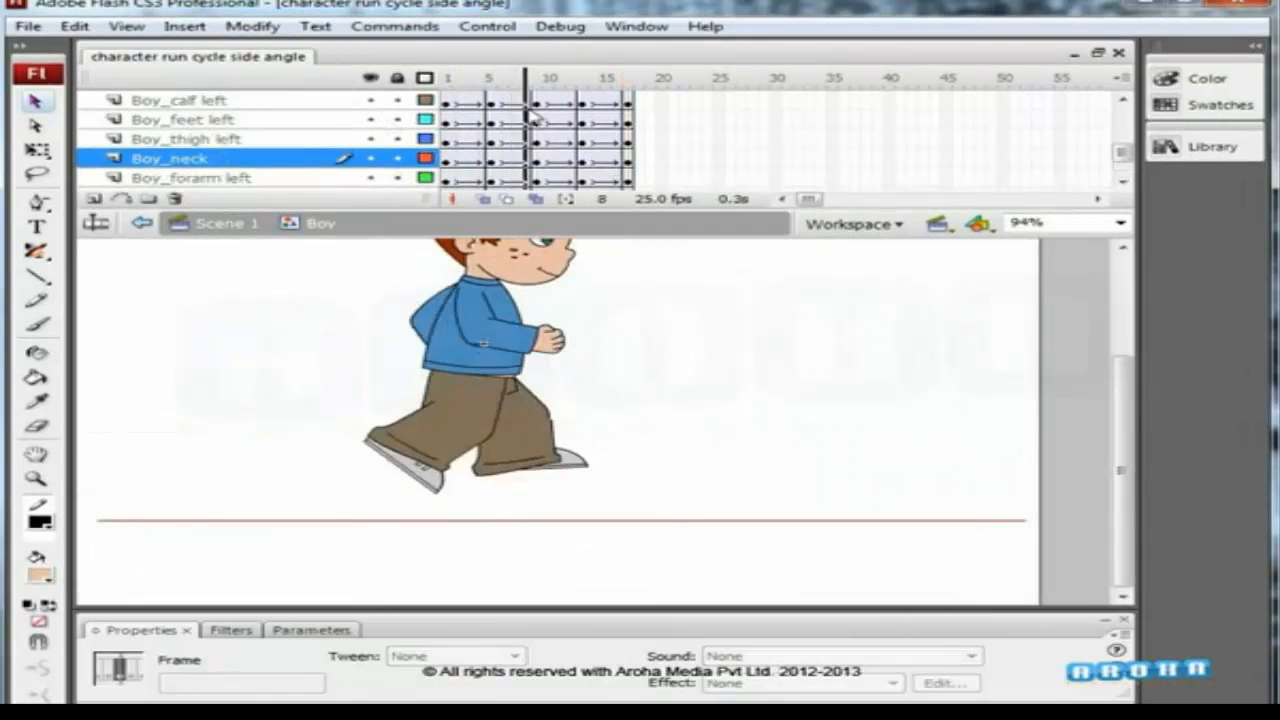
# At frame 5, show all layers as outlines and move the left calf and foot together up towards the knee.
pyautogui.moveTo(510, 121)
pyautogui.mouseDown()
pyautogui.moveTo(447, 137)
pyautogui.moveTo(537, 130)
pyautogui.moveTo(491, 129)
pyautogui.mouseUp()
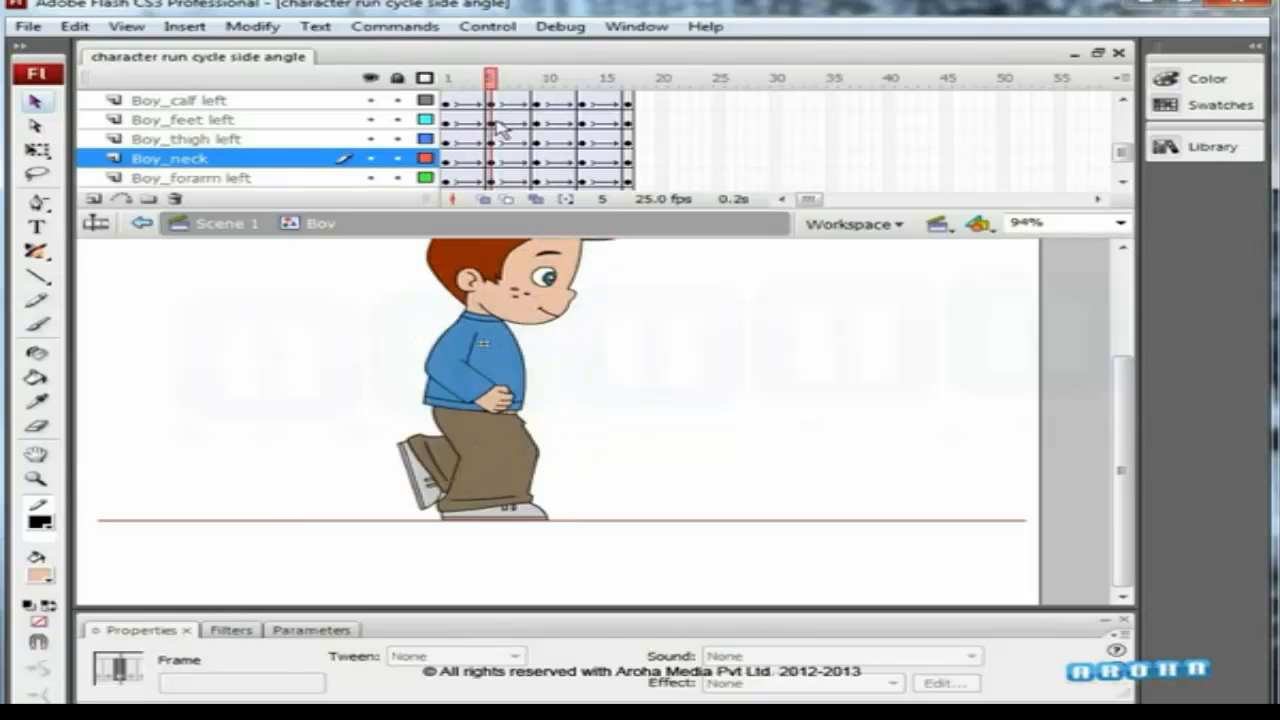
pyautogui.click(425, 78)
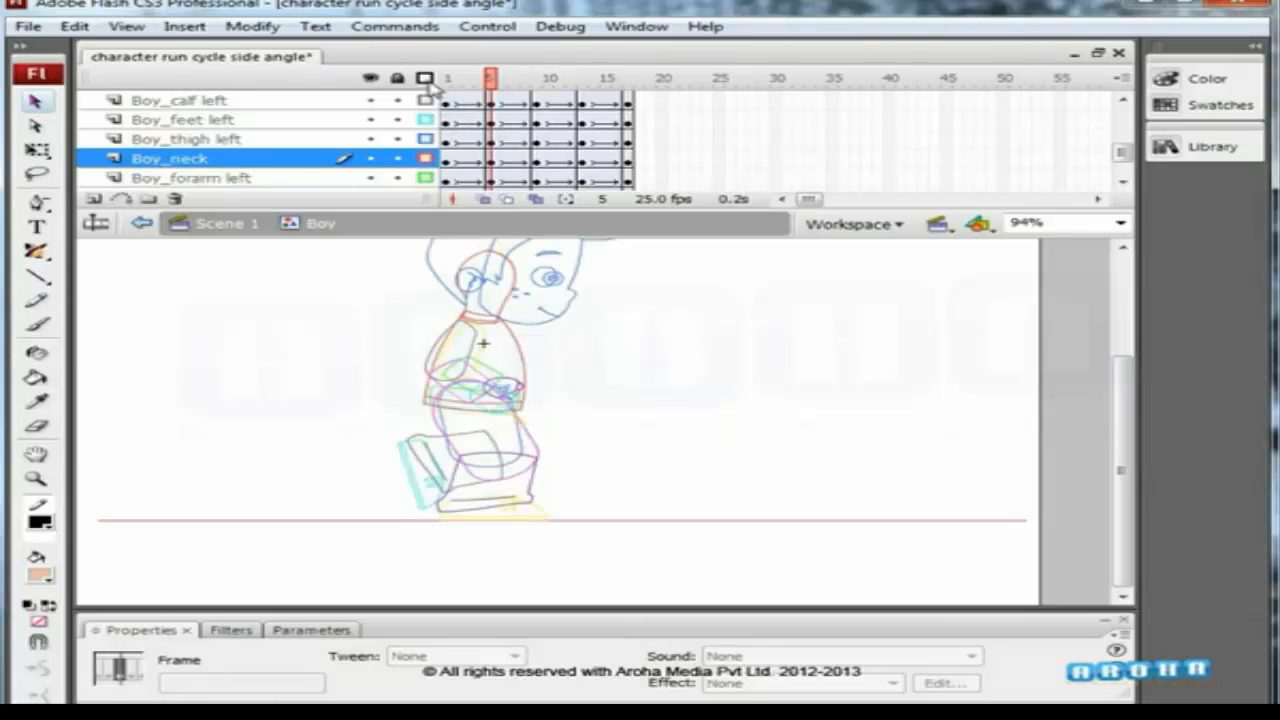
pyautogui.moveTo(565, 382); pyautogui.dragTo(435, 520)
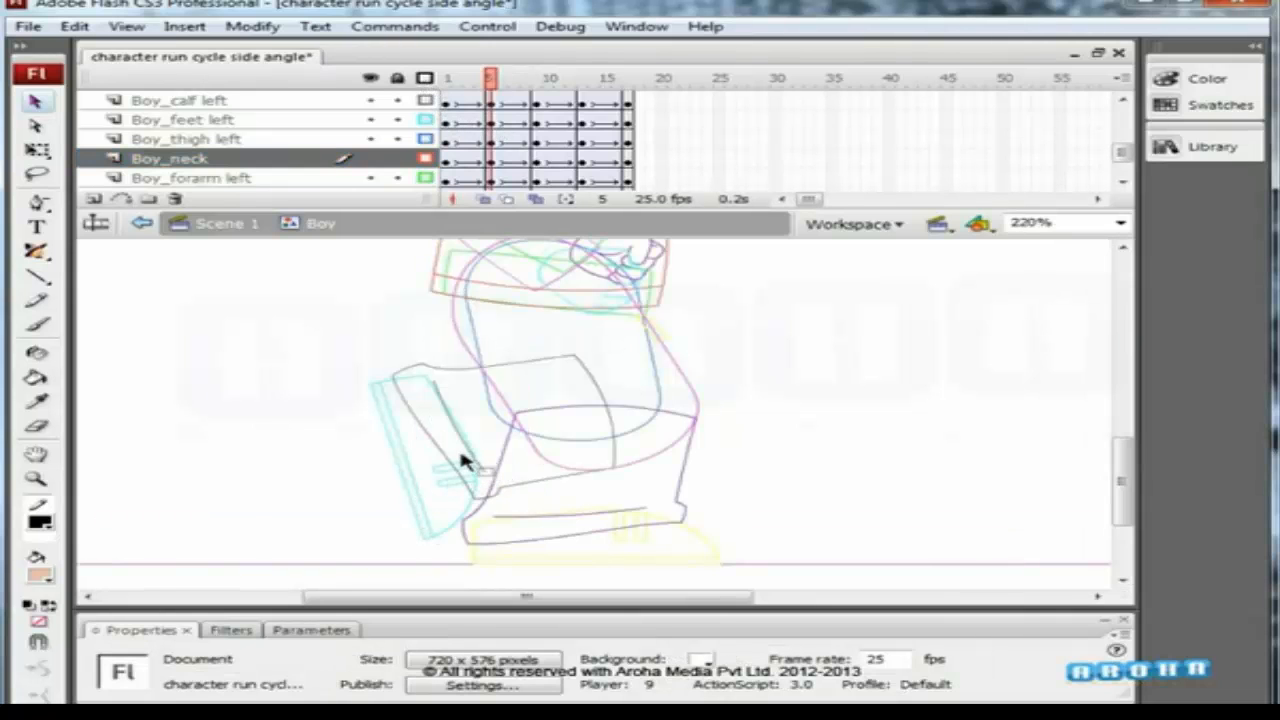
pyautogui.click(437, 428)
pyautogui.press('q')
pyautogui.moveTo(640, 338); pyautogui.dragTo(641, 326)
pyautogui.hotkey('shift', 'Up')
pyautogui.hotkey('shift', 'Right')
pyautogui.press('Up')
pyautogui.press('Up')
pyautogui.press('Up')
pyautogui.press('Up')
pyautogui.press('Up')
pyautogui.press('Up')
pyautogui.press('Up')
pyautogui.press('Up')
pyautogui.press('Up')
pyautogui.press('Up')
pyautogui.press('Up')
pyautogui.press('Up')
pyautogui.press('Up')
pyautogui.press('Up')
pyautogui.press('Up')
# Rotate the left calf and foot slightly at frame 5 to follow the thigh, and restore the filled view of all layers.
pyautogui.moveTo(694, 510); pyautogui.dragTo(697, 487)
pyautogui.press('Left')
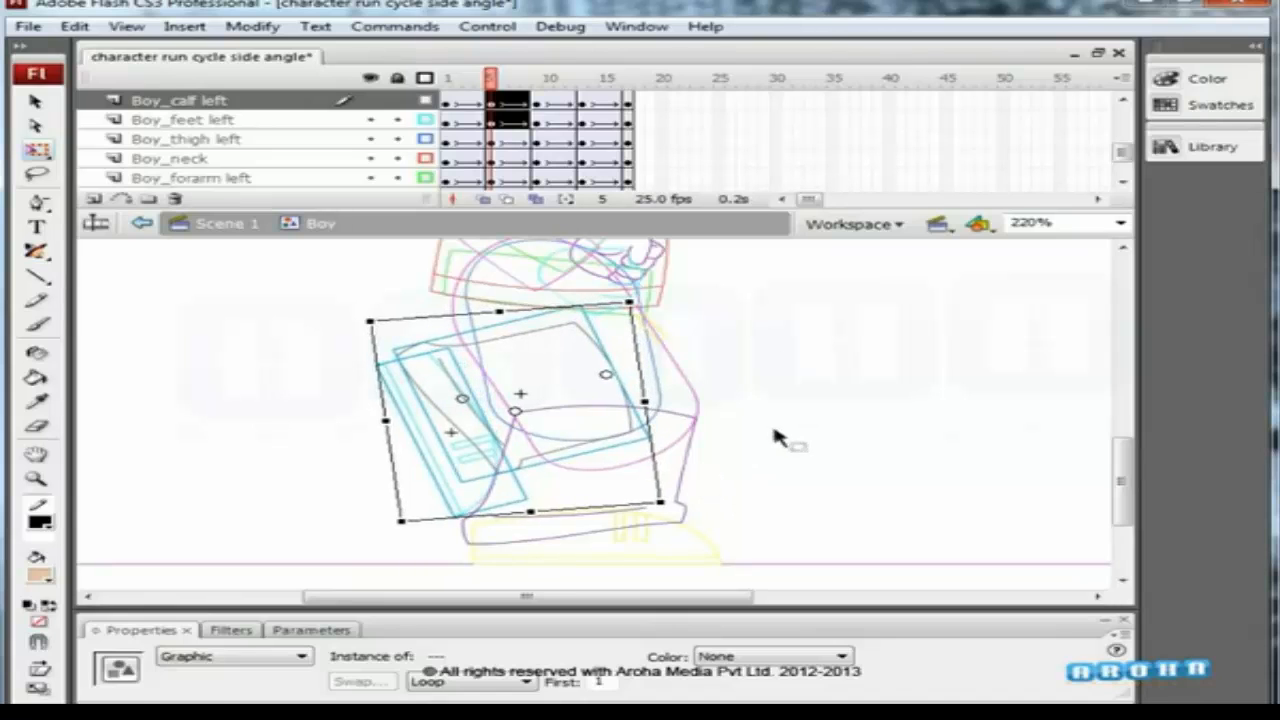
pyautogui.click(776, 436)
pyautogui.click(425, 79)
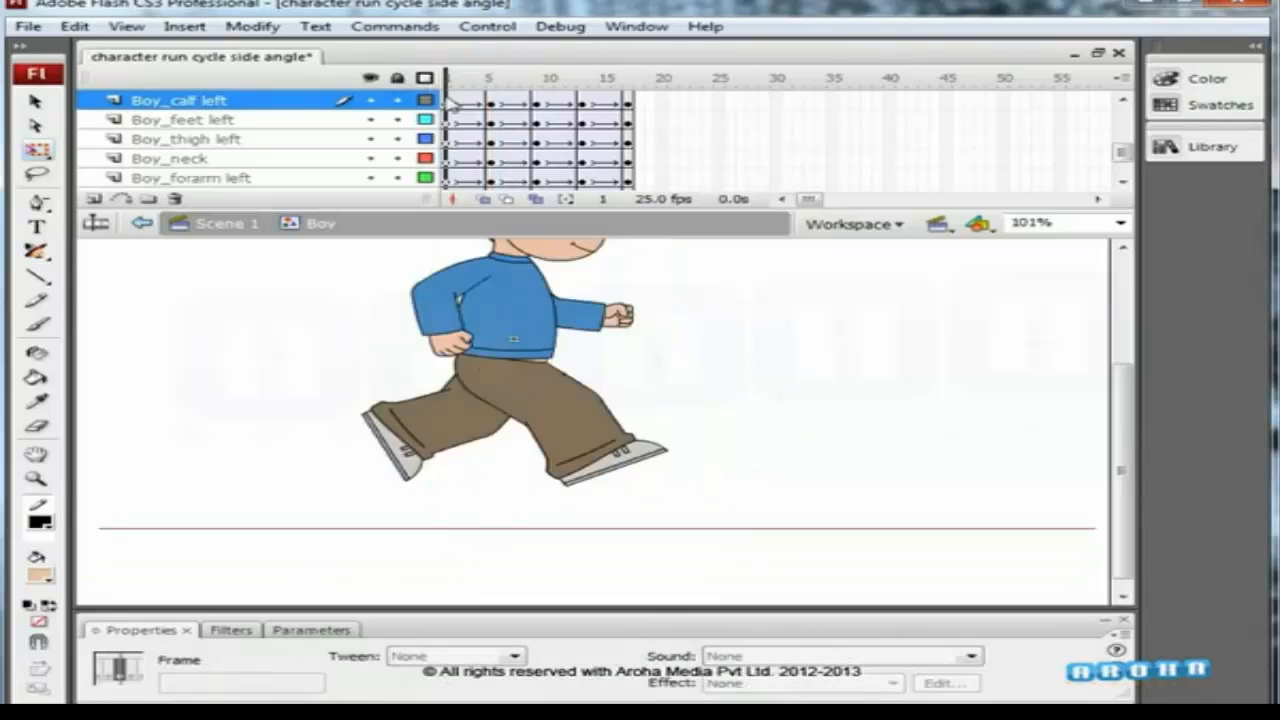
# Add a keyframe for the left calf at frame 7 and nudge the calf left and up to align with the knee.
pyautogui.moveTo(450, 103); pyautogui.dragTo(527, 140)
pyautogui.click(513, 102)
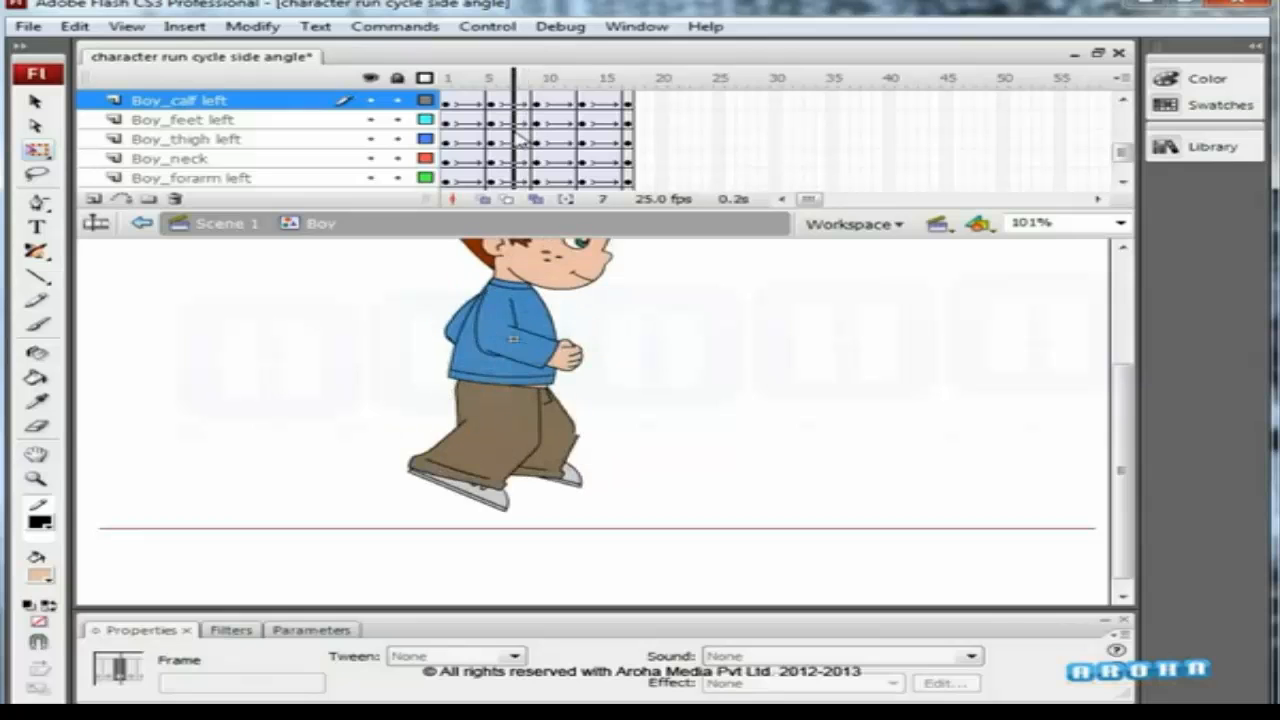
pyautogui.press('F6')
pyautogui.moveTo(515, 489); pyautogui.dragTo(617, 395)
pyautogui.press('Left')
pyautogui.press('Left')
pyautogui.press('Left')
pyautogui.press('Left')
pyautogui.press('Up')
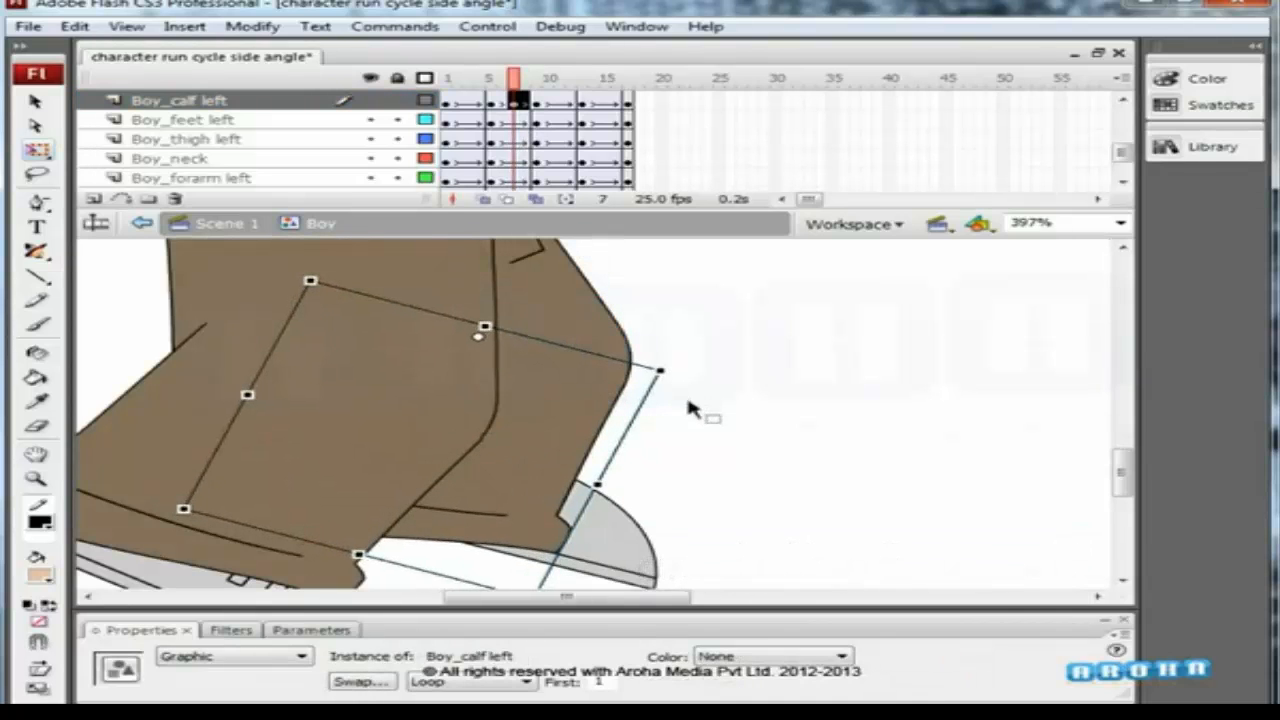
pyautogui.click(688, 408)
# Move the left foot down and left at frame 7 so the shoe sits properly under the trouser hem.
pyautogui.click(626, 541)
pyautogui.moveTo(691, 389); pyautogui.dragTo(690, 362)
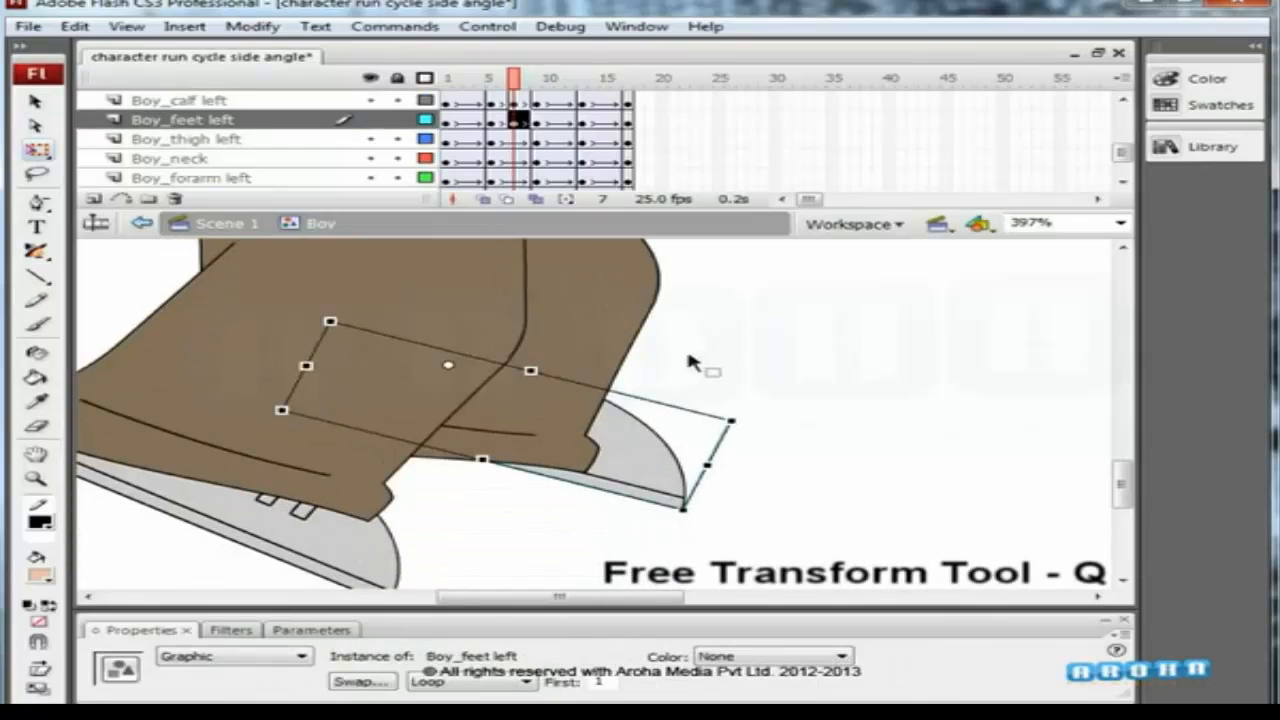
pyautogui.press('Left')
pyautogui.press('Left')
pyautogui.press('Left')
pyautogui.press('Left')
pyautogui.press('Left')
pyautogui.press('Down')
pyautogui.press('Down')
pyautogui.press('Down')
pyautogui.press('Down')
pyautogui.press('Down')
pyautogui.press('Down')
pyautogui.press('Down')
pyautogui.press('Down')
pyautogui.press('Down')
pyautogui.press('Down')
pyautogui.press('Down')
pyautogui.press('Down')
pyautogui.press('Down')
pyautogui.press('Down')
pyautogui.press('Down')
pyautogui.press('Down')
pyautogui.press('Down')
pyautogui.press('Left')
pyautogui.press('Left')
pyautogui.press('Left')
pyautogui.press('Left')
pyautogui.press('Left')
pyautogui.press('Up')
pyautogui.press('Up')
pyautogui.press('Left')
pyautogui.press('Left')
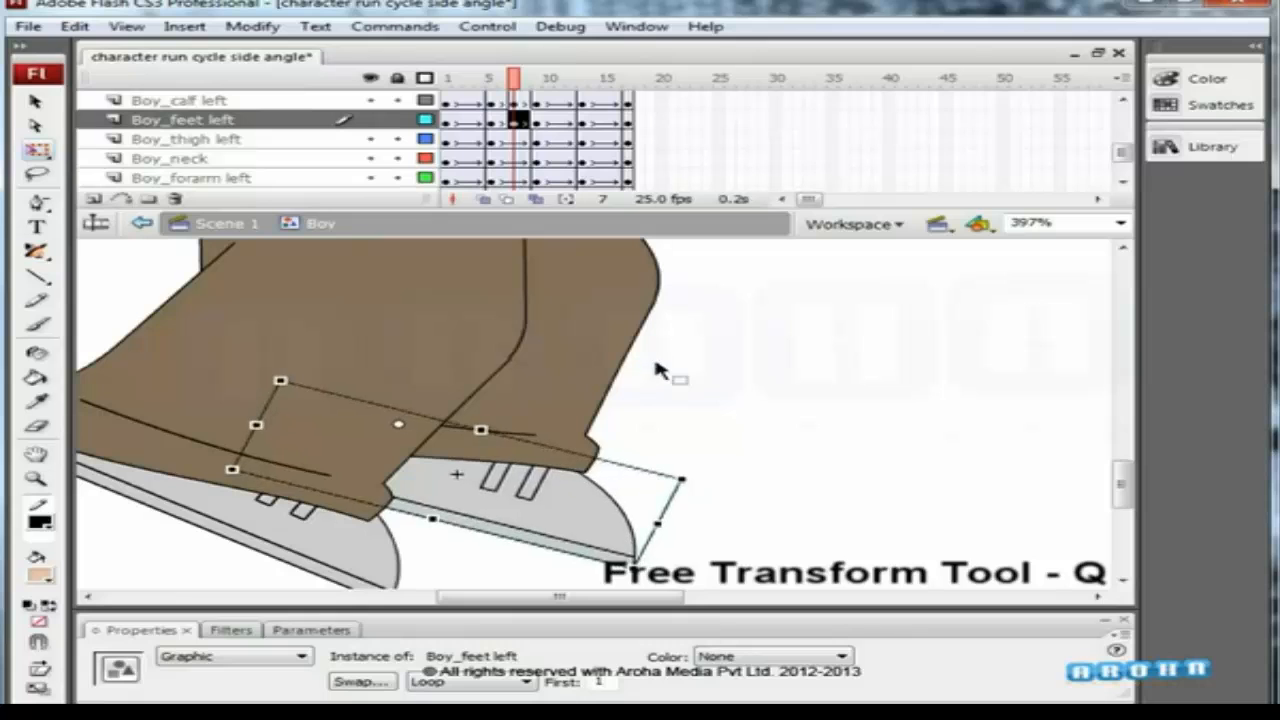
pyautogui.press('Up')
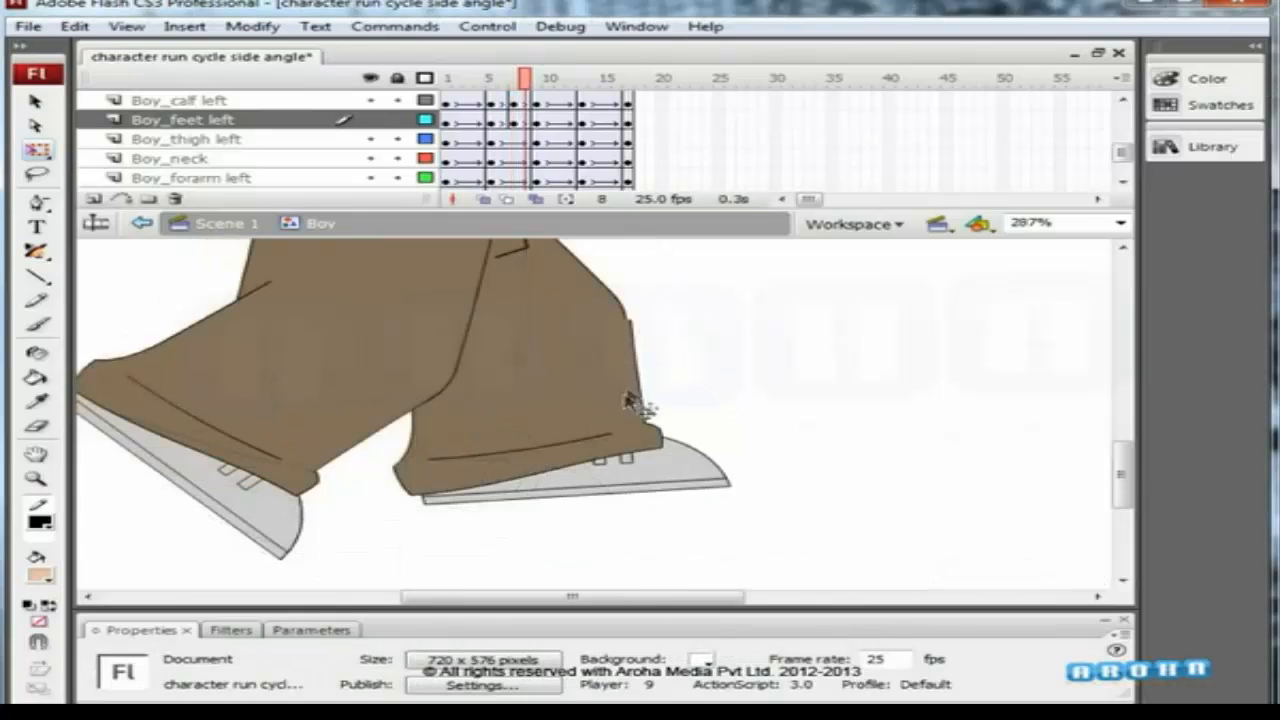
# Nudge the left calf slightly left at frame 8 so its front edge meets the thigh.
pyautogui.click(636, 400)
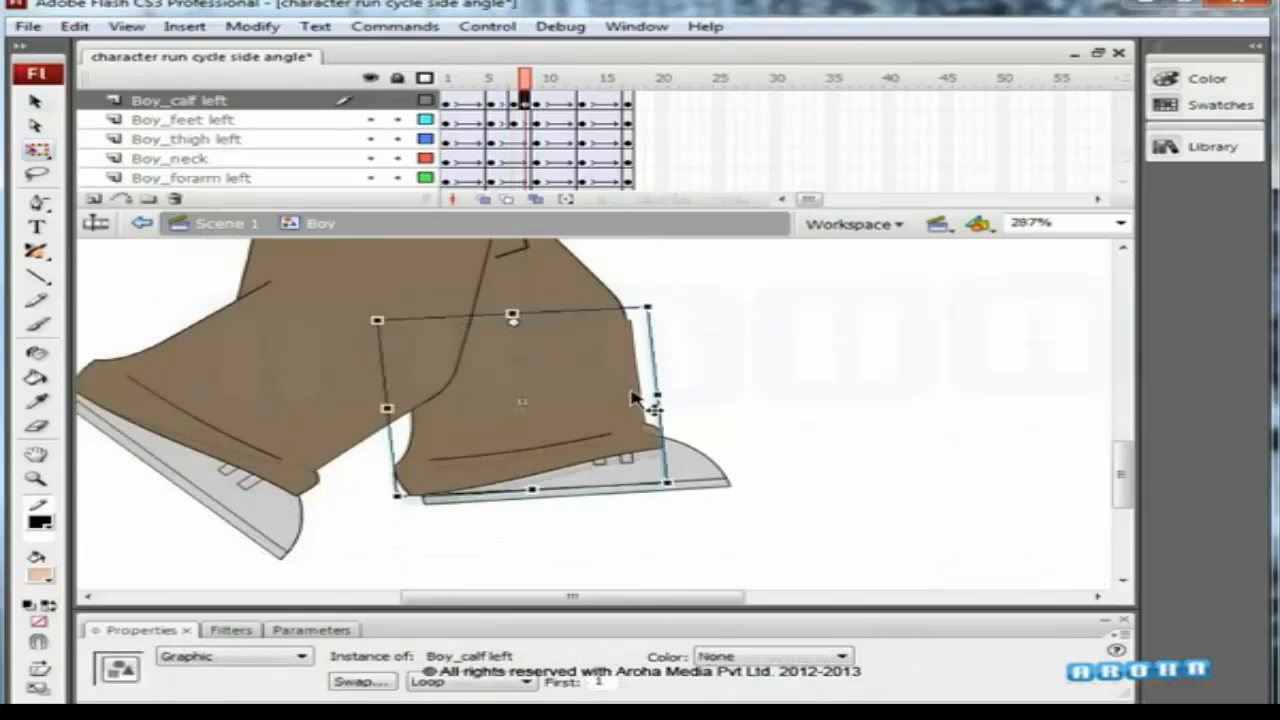
pyautogui.press('Left')
pyautogui.press('Left')
pyautogui.click(690, 405)
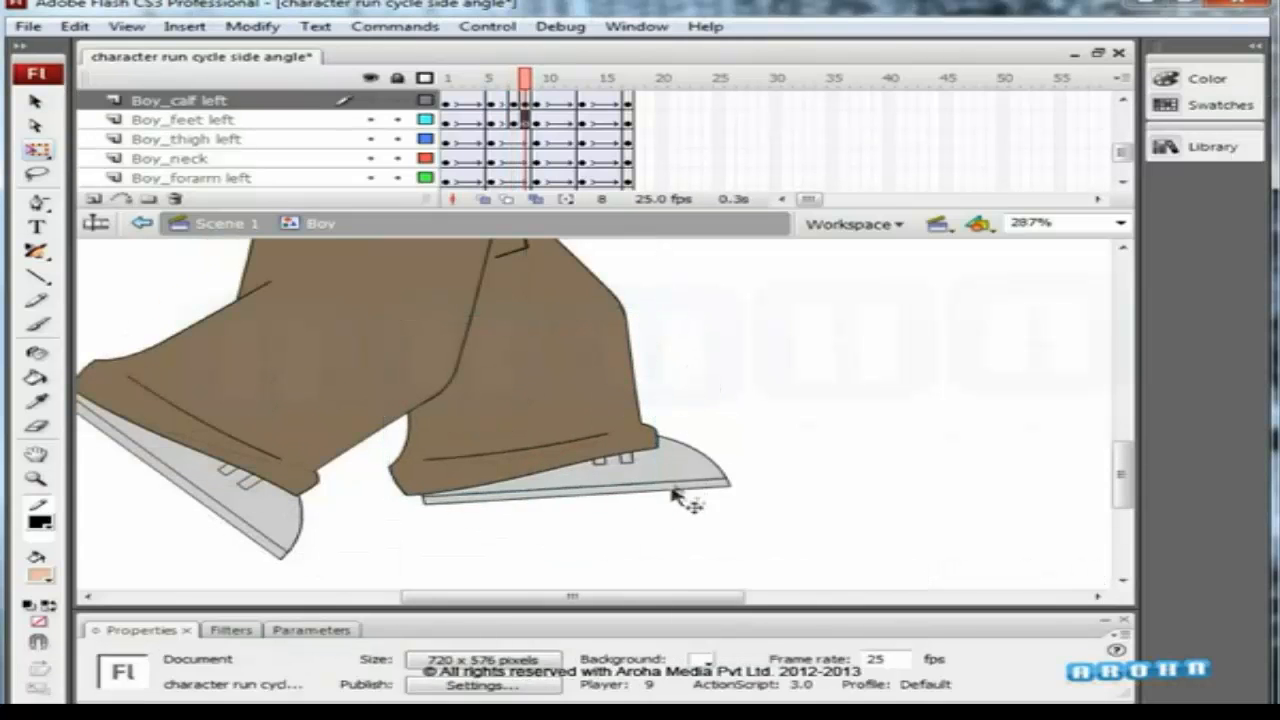
# Nudge the left foot down and left at frame 8 to fit beneath the trouser hem.
pyautogui.click(673, 475)
pyautogui.press('Down')
pyautogui.press('Down')
pyautogui.press('Down')
pyautogui.press('Down')
pyautogui.press('Left')
pyautogui.press('Left')
pyautogui.press('Left')
pyautogui.press('Up')
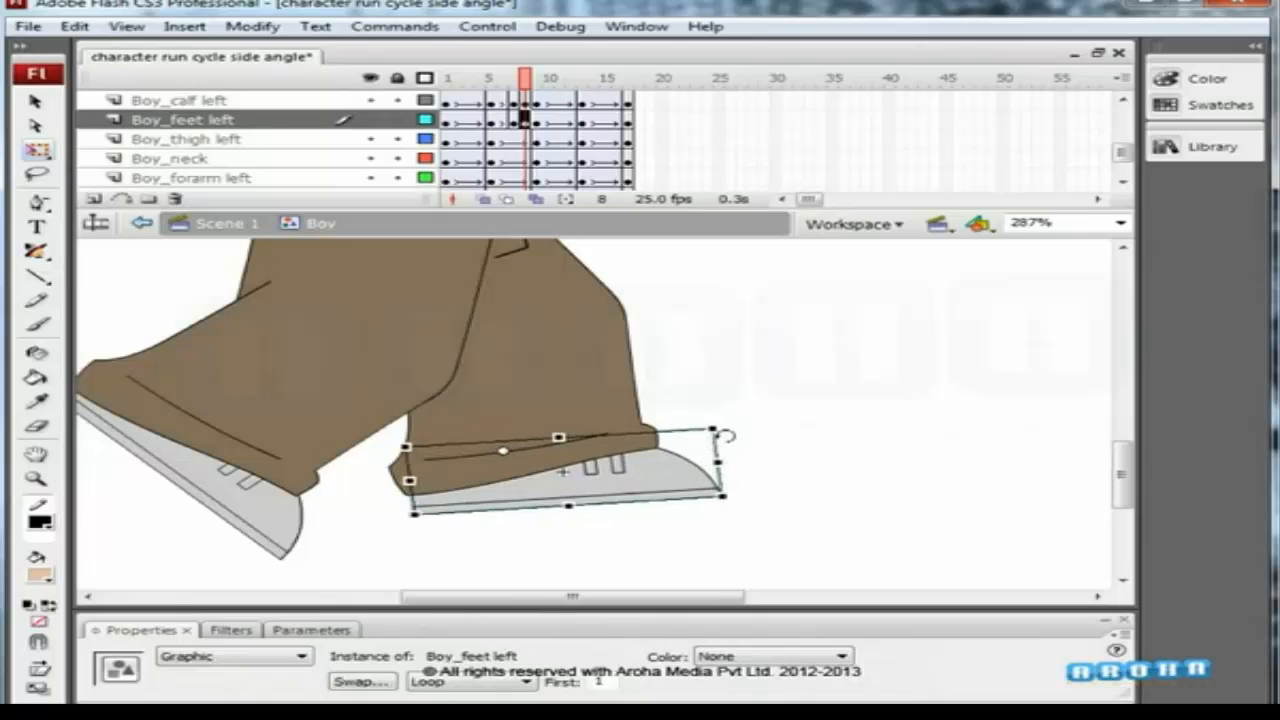
pyautogui.click(757, 395)
# Go to frame 6 and nudge the left calf left to line up with the thigh at the knee.
pyautogui.press(',')
pyautogui.press('.')
pyautogui.press('.')
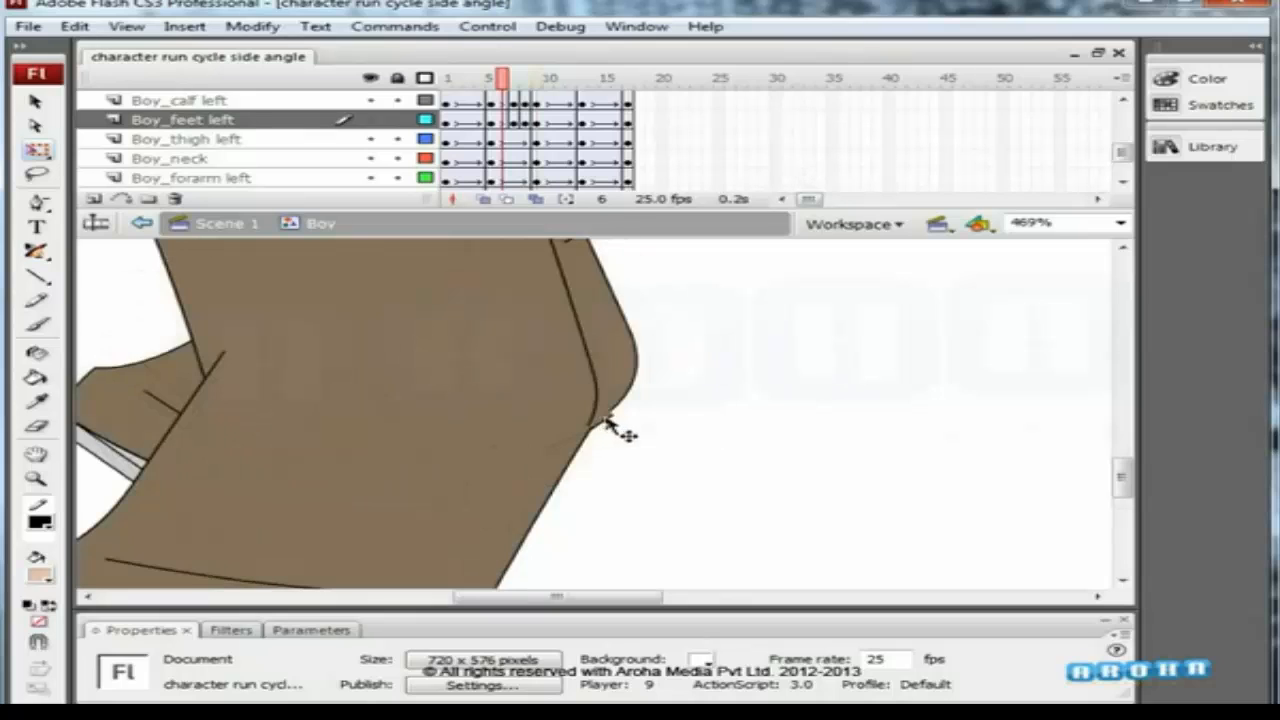
pyautogui.moveTo(608, 423); pyautogui.dragTo(195, 402)
pyautogui.press('Left')
pyautogui.press('Left')
pyautogui.press('Left')
pyautogui.press('Left')
pyautogui.press('Left')
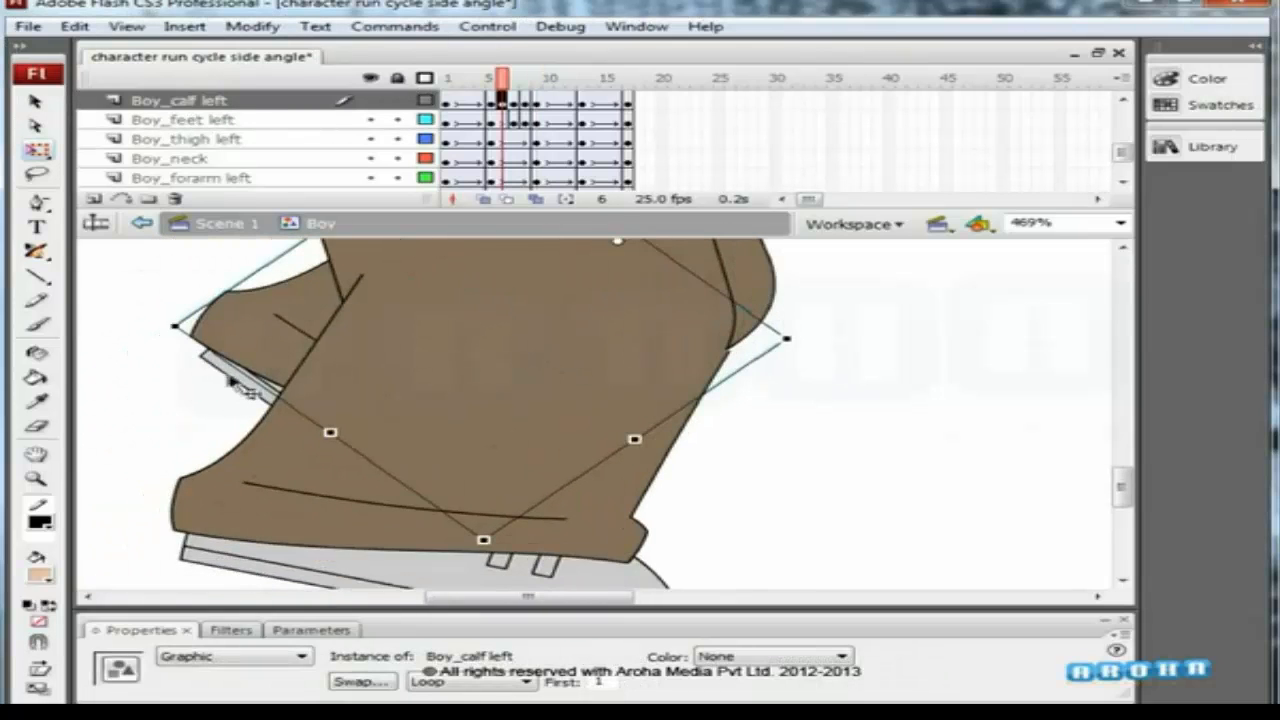
# Nudge the left foot left at frame 6 so it fits under the left trouser hem.
pyautogui.click(228, 379)
pyautogui.press('Left')
pyautogui.press('Left')
pyautogui.press('Left')
pyautogui.press('Left')
pyautogui.press('Left')
pyautogui.press('Left')
pyautogui.press('Left')
pyautogui.press('Left')
pyautogui.click(790, 383)
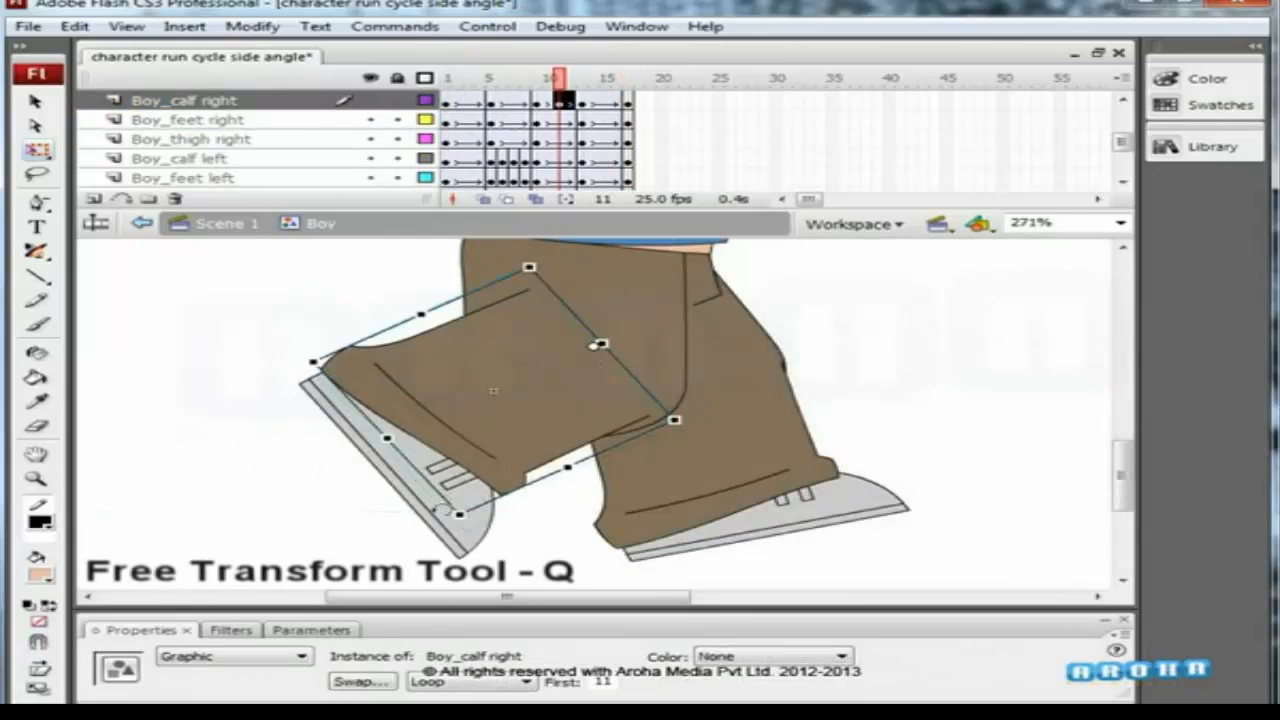
# At frame 11, position the right foot under the trouser hem and align the right calf with its thigh.
pyautogui.click(466, 560)
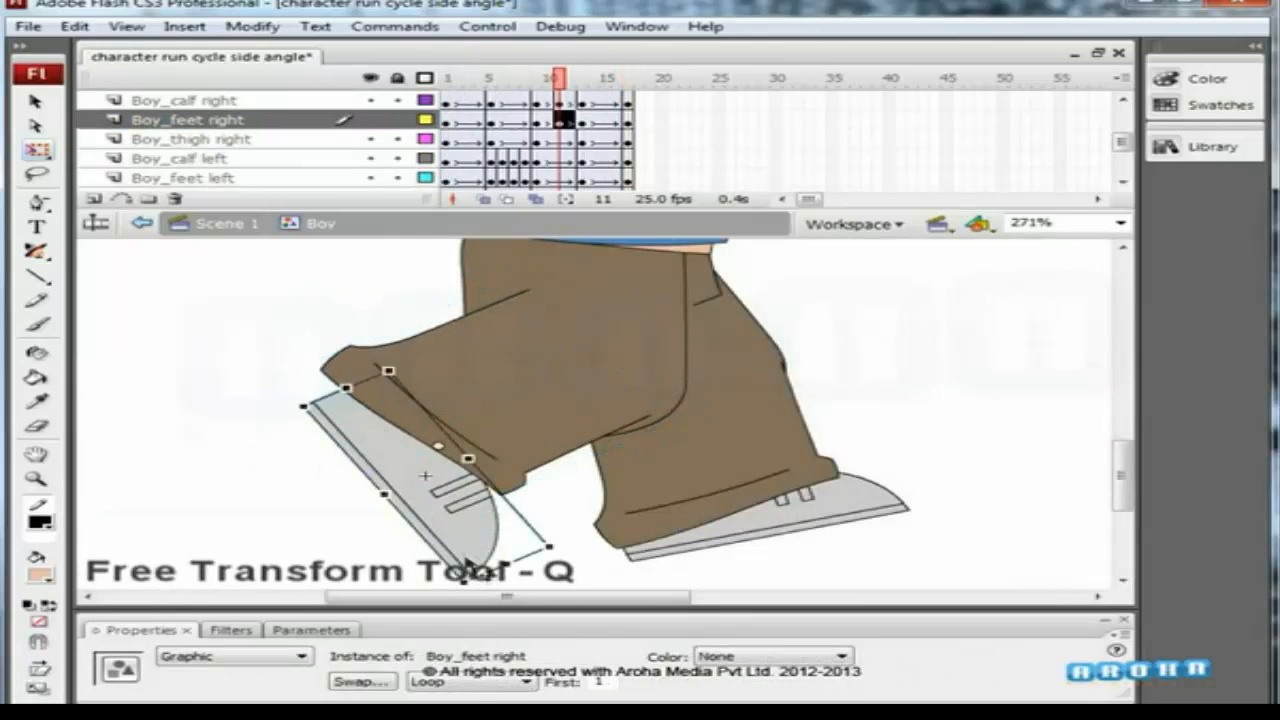
pyautogui.click(514, 445)
pyautogui.moveTo(511, 447); pyautogui.dragTo(518, 448)
pyautogui.moveTo(660, 400); pyautogui.dragTo(598, 448)
pyautogui.click(1063, 330)
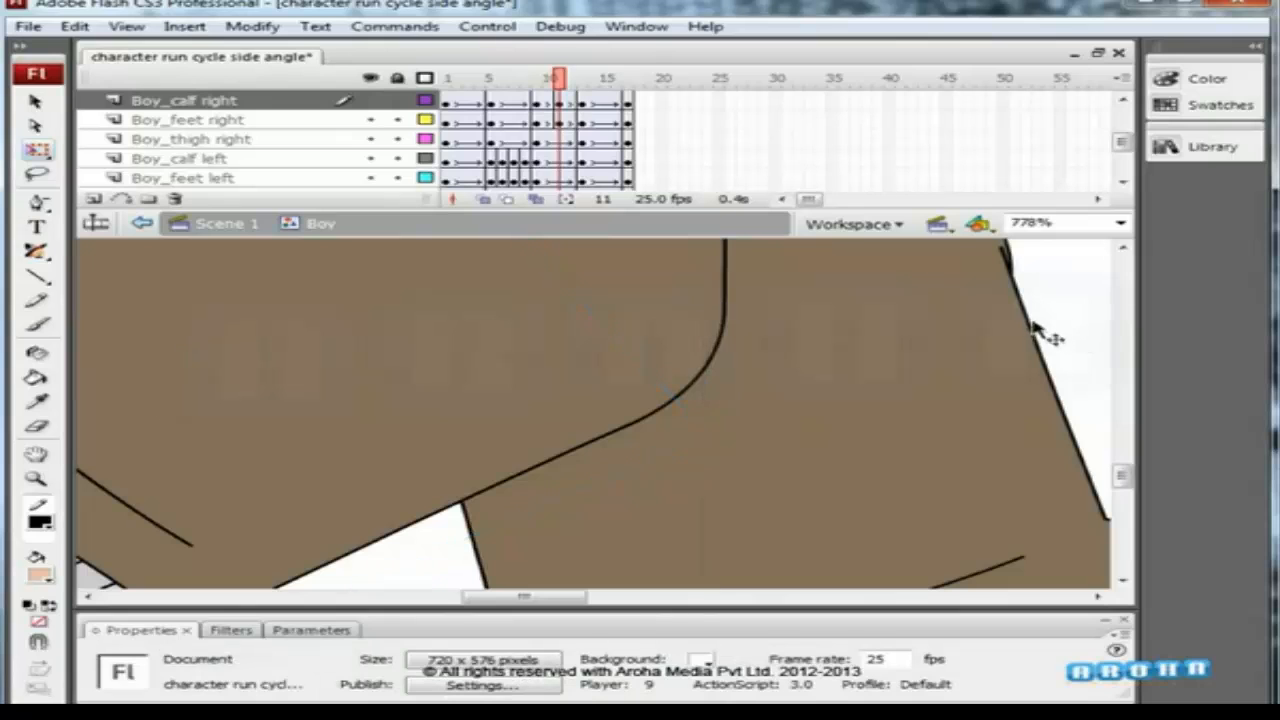
# From frame 17, open the right calf symbol, move its last keyframe earlier on Layer 1, and return to the Boy symbol.
pyautogui.hotkey('ctrl', '-')
pyautogui.hotkey('ctrl', '-')
pyautogui.hotkey('ctrl', '-')
pyautogui.moveTo(560, 84); pyautogui.dragTo(715, 186)
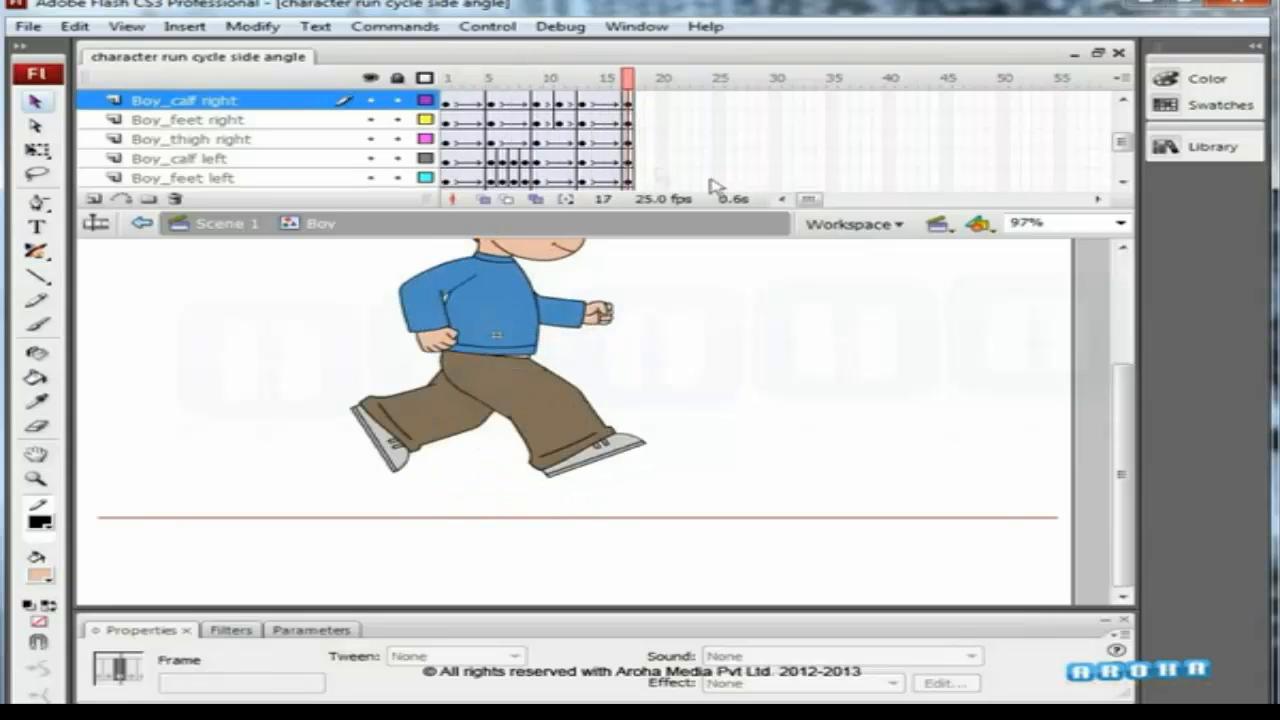
pyautogui.click(600, 430)
pyautogui.doubleClick(590, 430)
pyautogui.moveTo(591, 106); pyautogui.dragTo(629, 104)
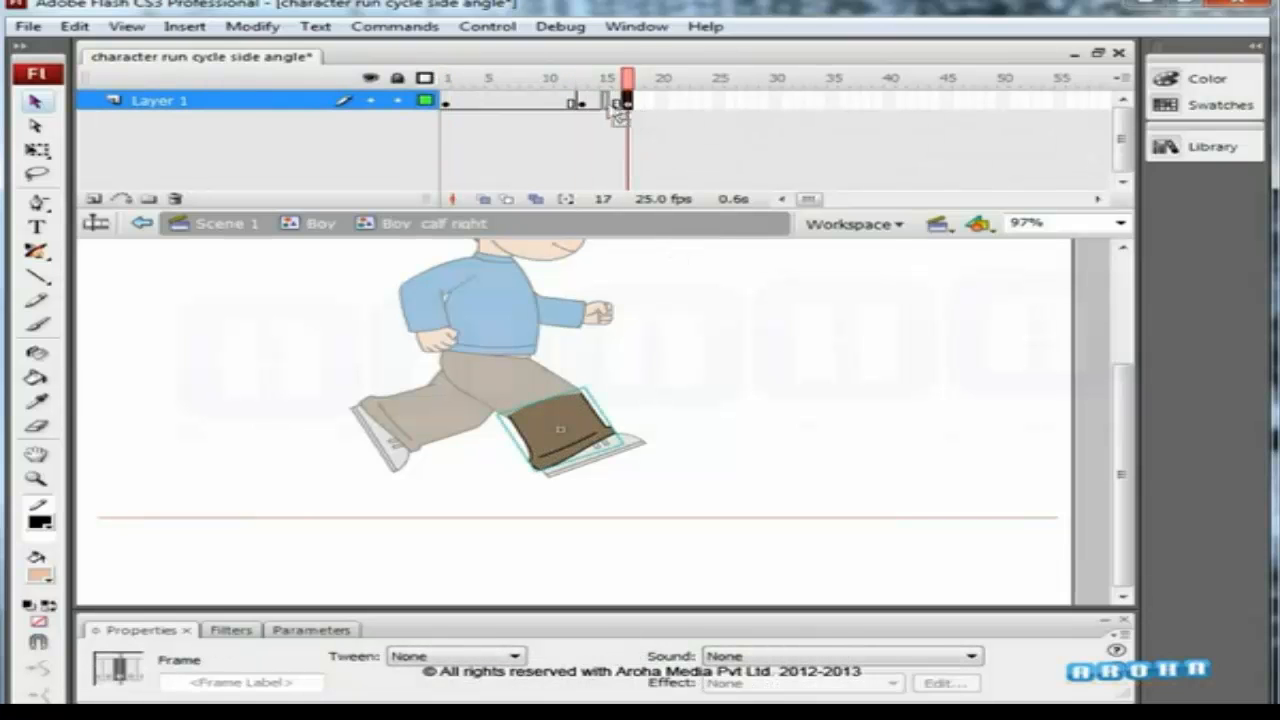
pyautogui.doubleClick(680, 283)
# At frame 15, shift the right calf left to meet the thigh and move the right foot down below the trouser hem.
pyautogui.moveTo(625, 82); pyautogui.dragTo(582, 112)
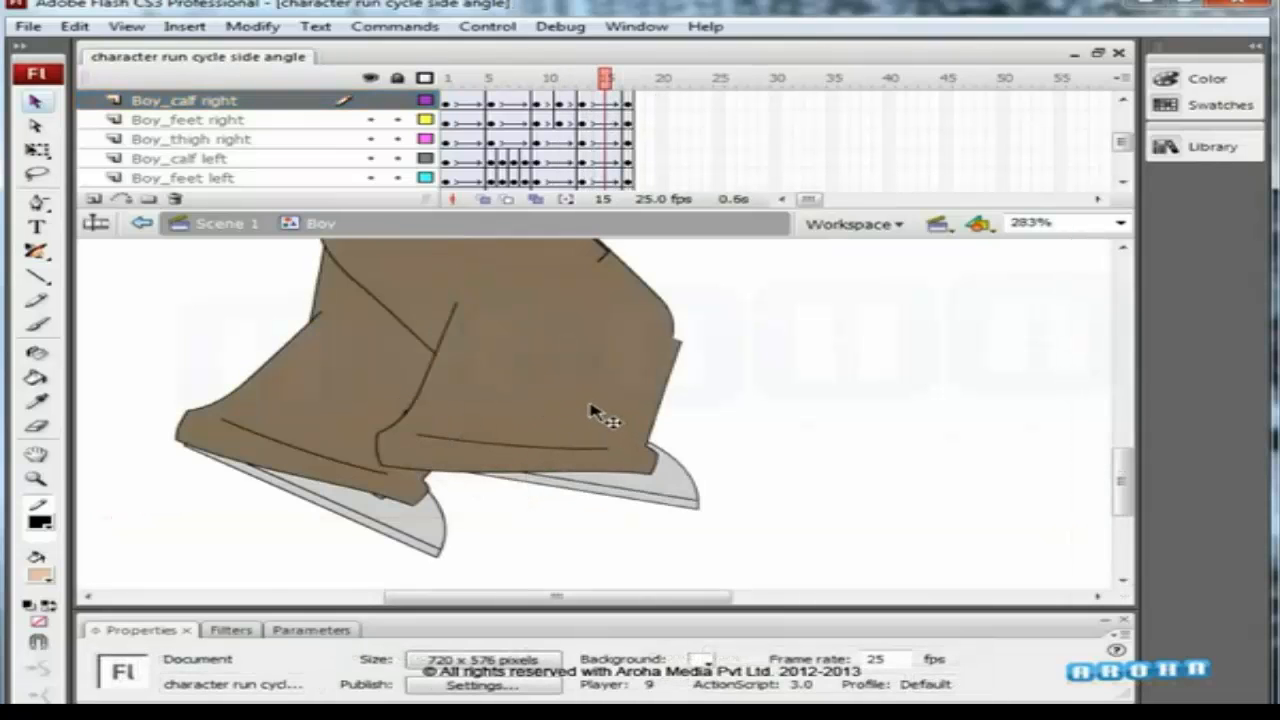
pyautogui.click(598, 440)
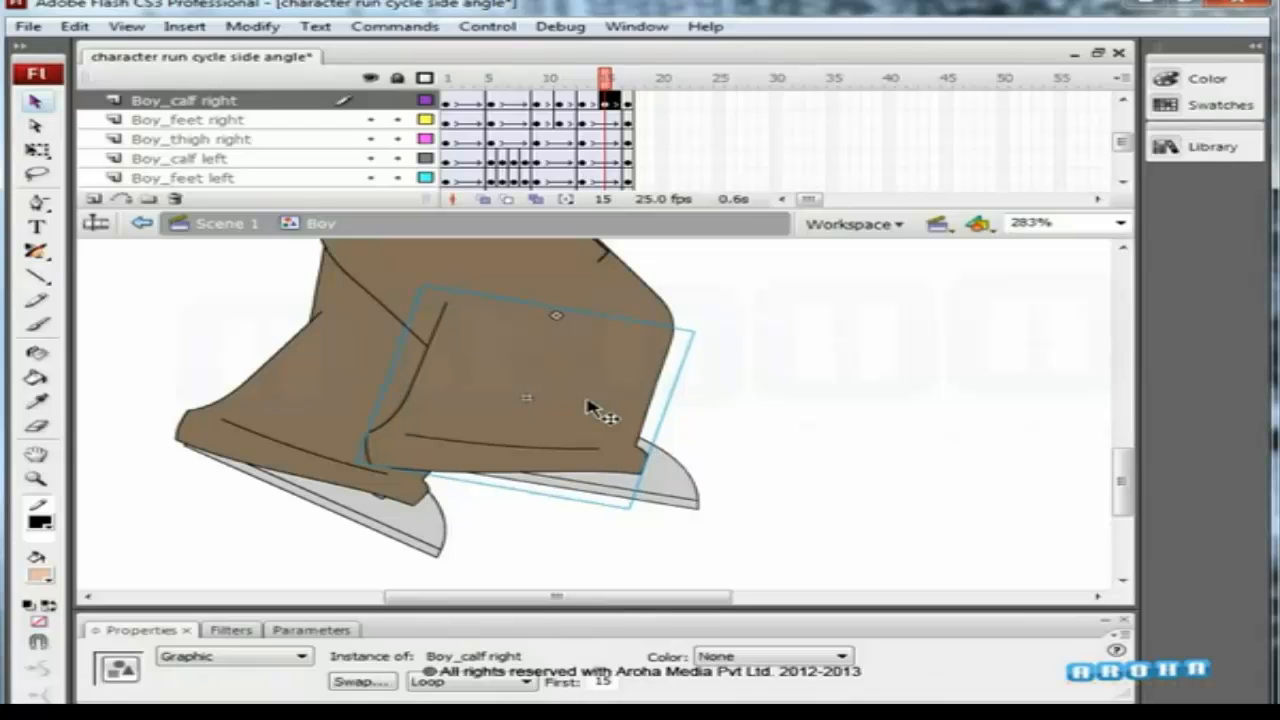
pyautogui.click(729, 363)
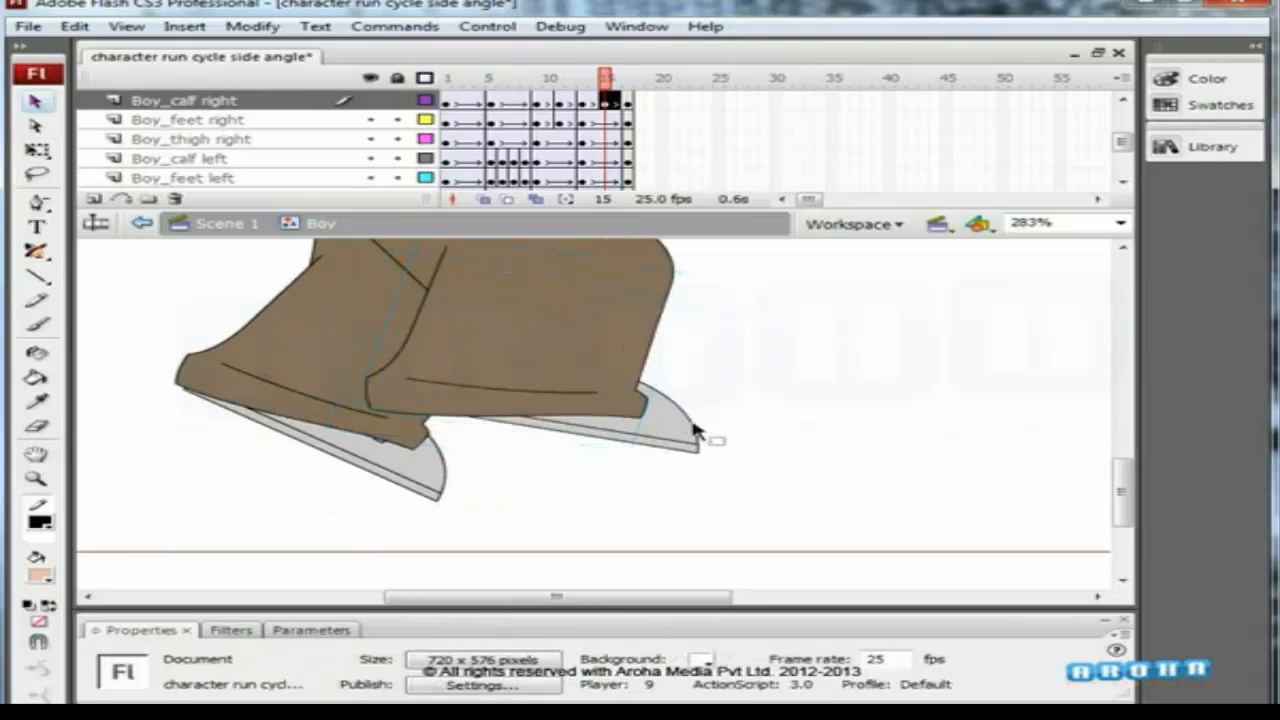
pyautogui.moveTo(697, 432); pyautogui.dragTo(660, 465)
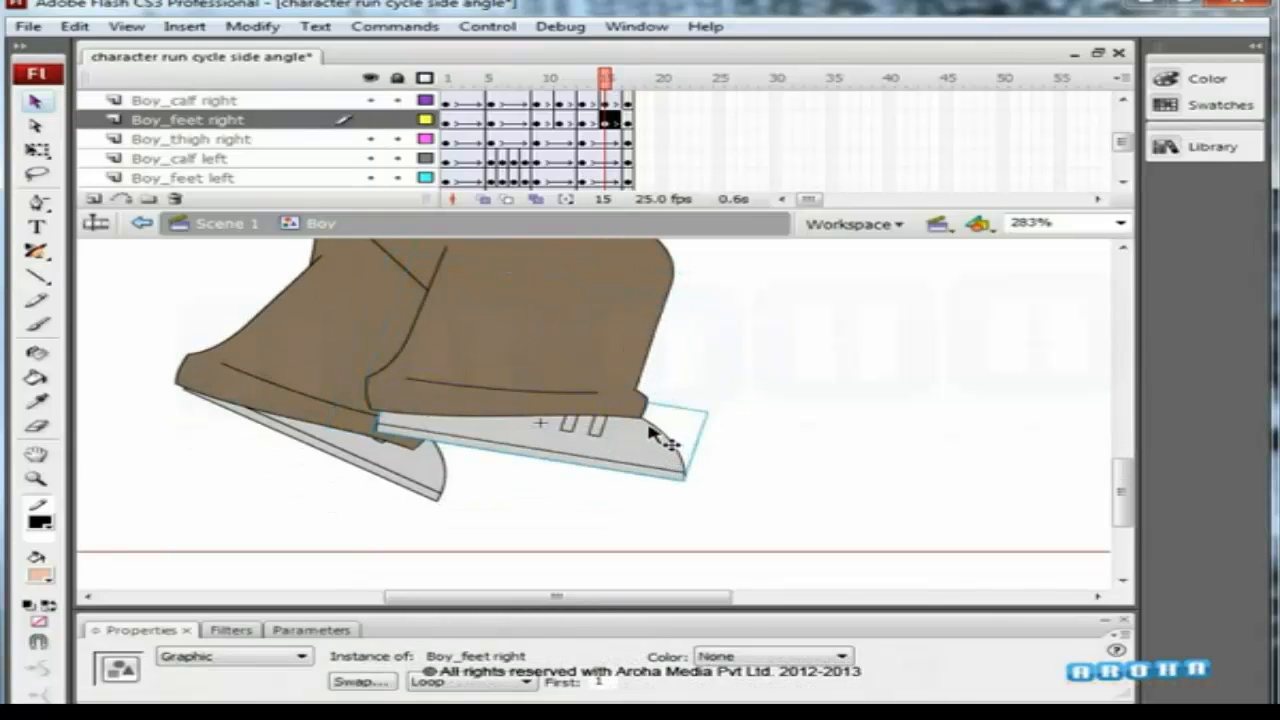
pyautogui.click(746, 395)
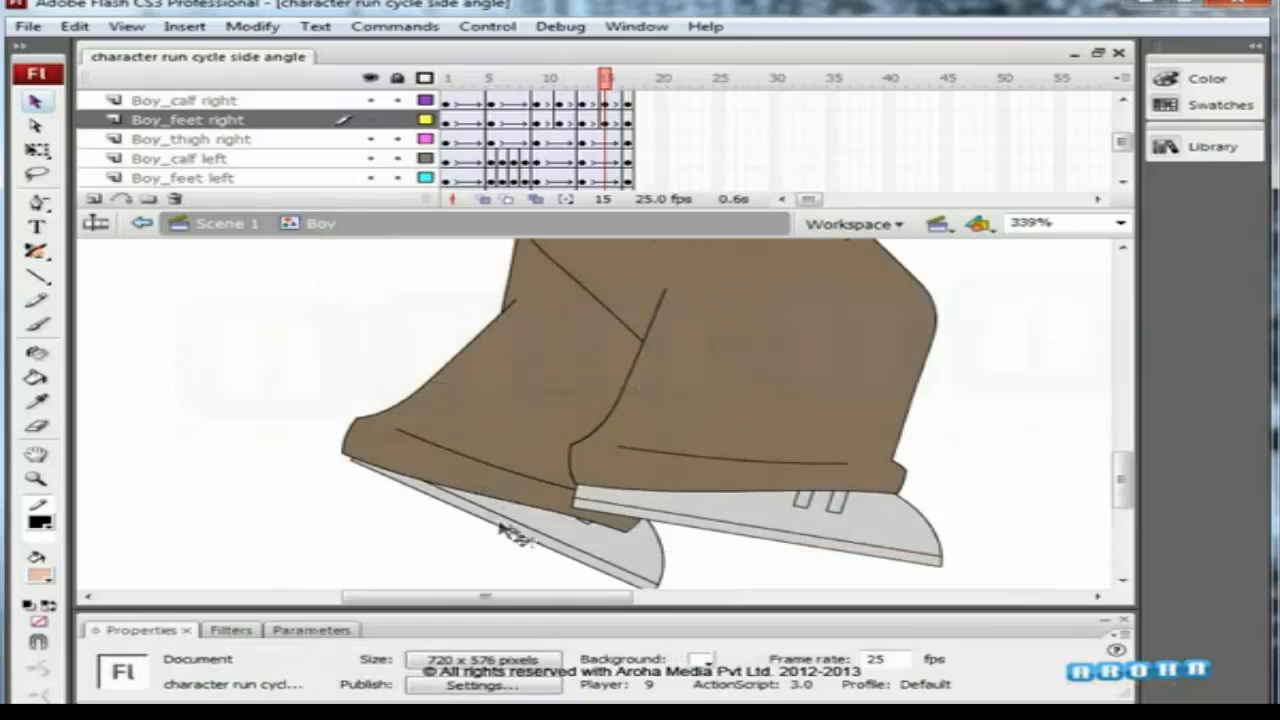
# Move the left foot left and down at frame 15 so the shoe shows below the hem, and check the neighbouring frames.
pyautogui.moveTo(515, 528)
pyautogui.mouseDown()
pyautogui.moveTo(501, 546)
pyautogui.moveTo(511, 530)
pyautogui.mouseUp()
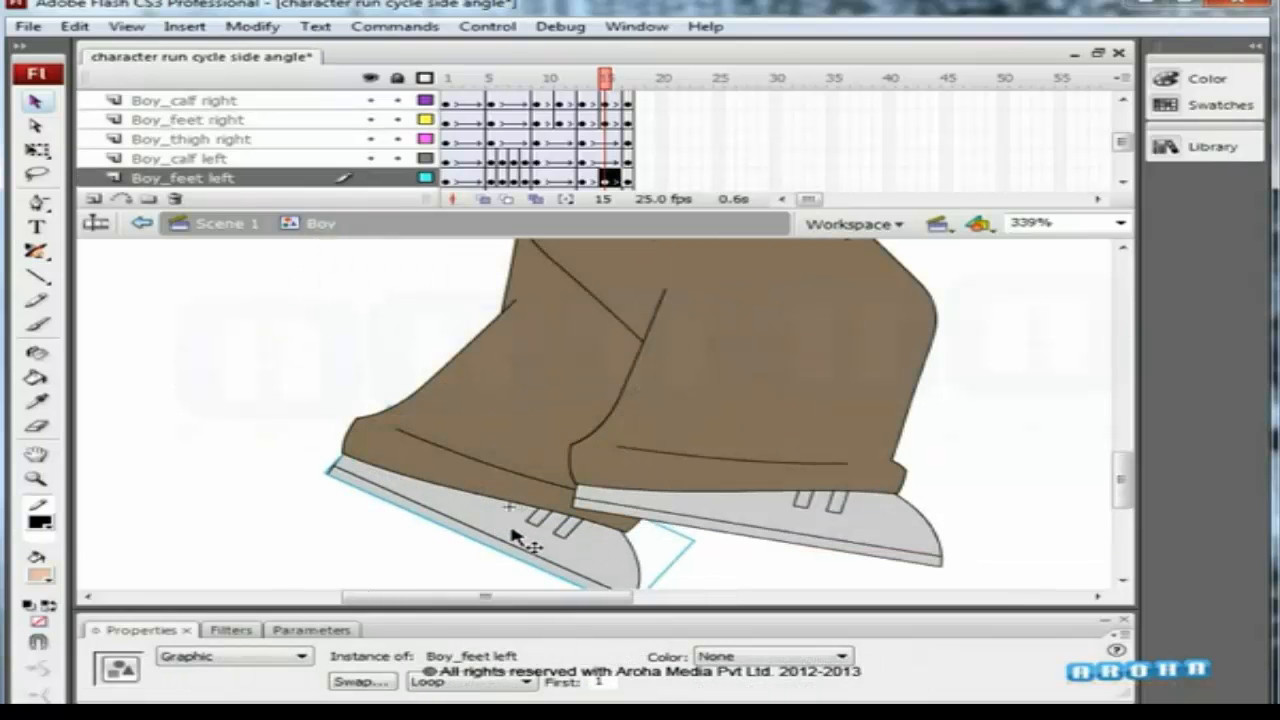
pyautogui.moveTo(600, 80); pyautogui.dragTo(612, 82)
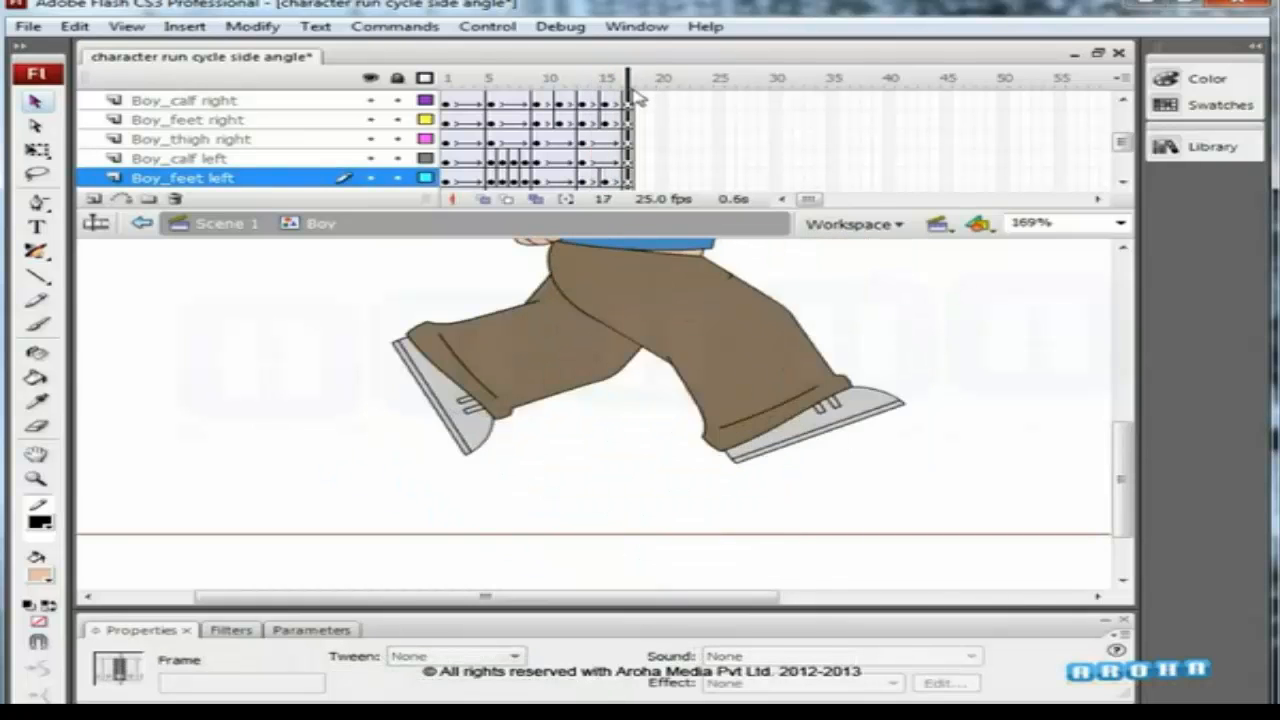
pyautogui.moveTo(630, 80); pyautogui.dragTo(606, 80)
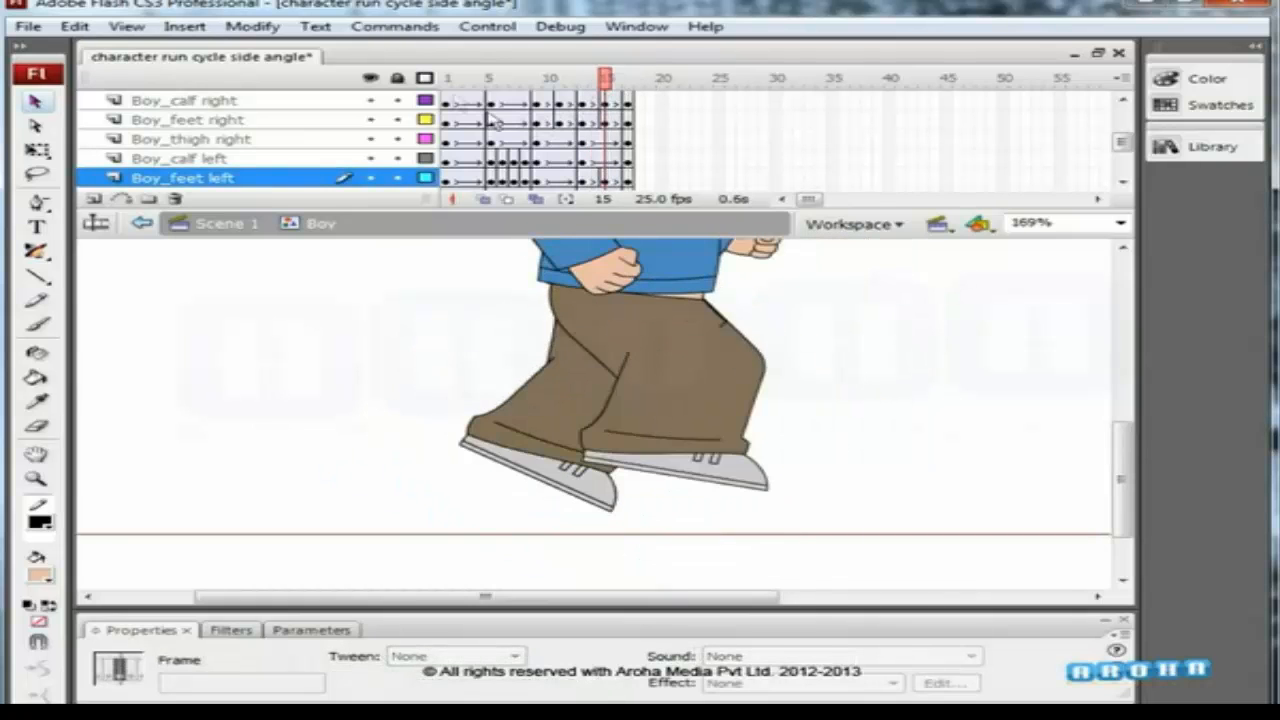
# Using outline view at frame 15, align the corner of the left calf with the thigh's curve at the knee.
pyautogui.click(425, 78)
pyautogui.click(620, 443)
pyautogui.press('q')
pyautogui.click(627, 420)
pyautogui.scroll(2, 674, 369)
pyautogui.moveTo(628, 365); pyautogui.dragTo(640, 370)
pyautogui.moveTo(716, 357); pyautogui.dragTo(640, 432)
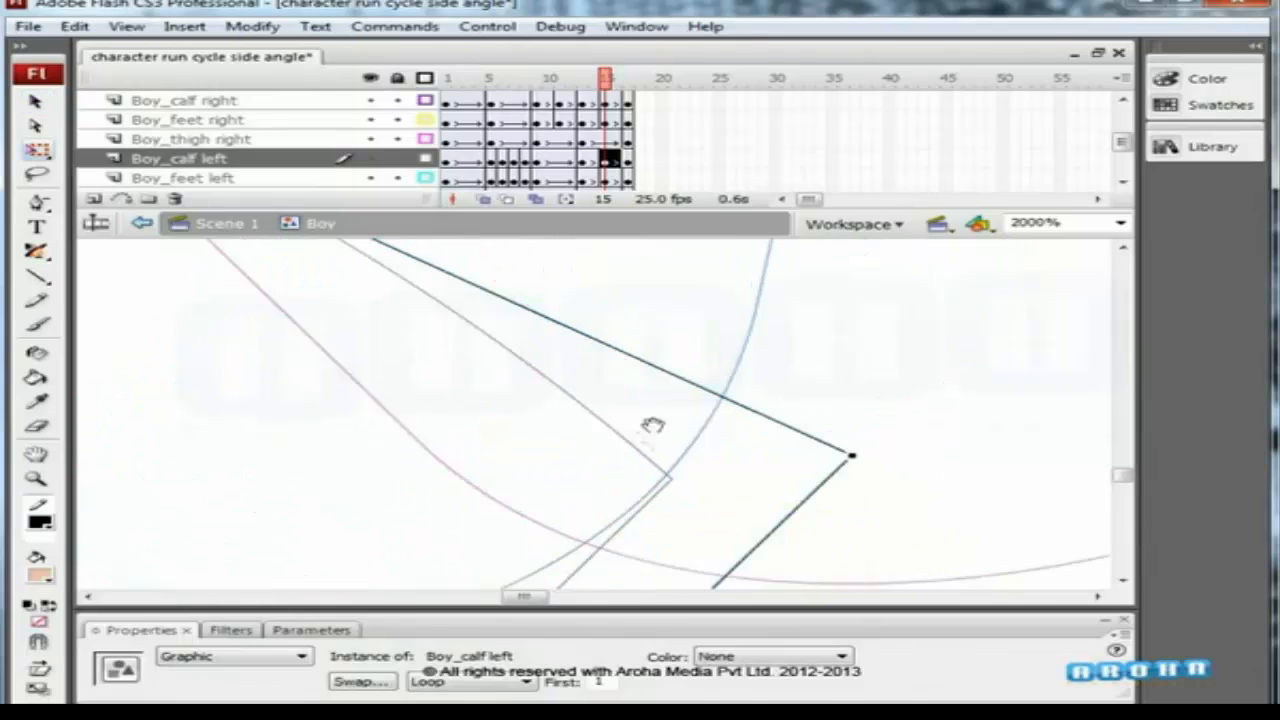
pyautogui.moveTo(713, 395); pyautogui.dragTo(710, 395)
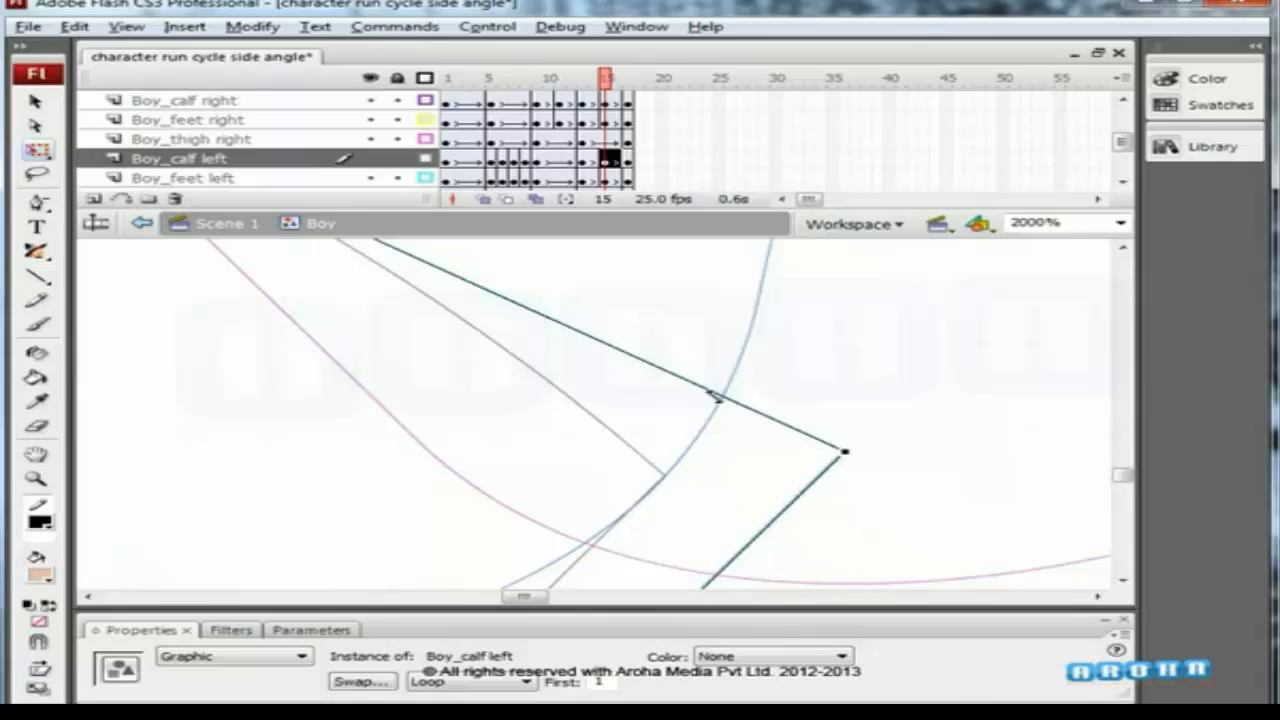
# At frame 14, key the right calf and skew its top edge so the knee corner meets the thigh's curve.
pyautogui.press('Return')
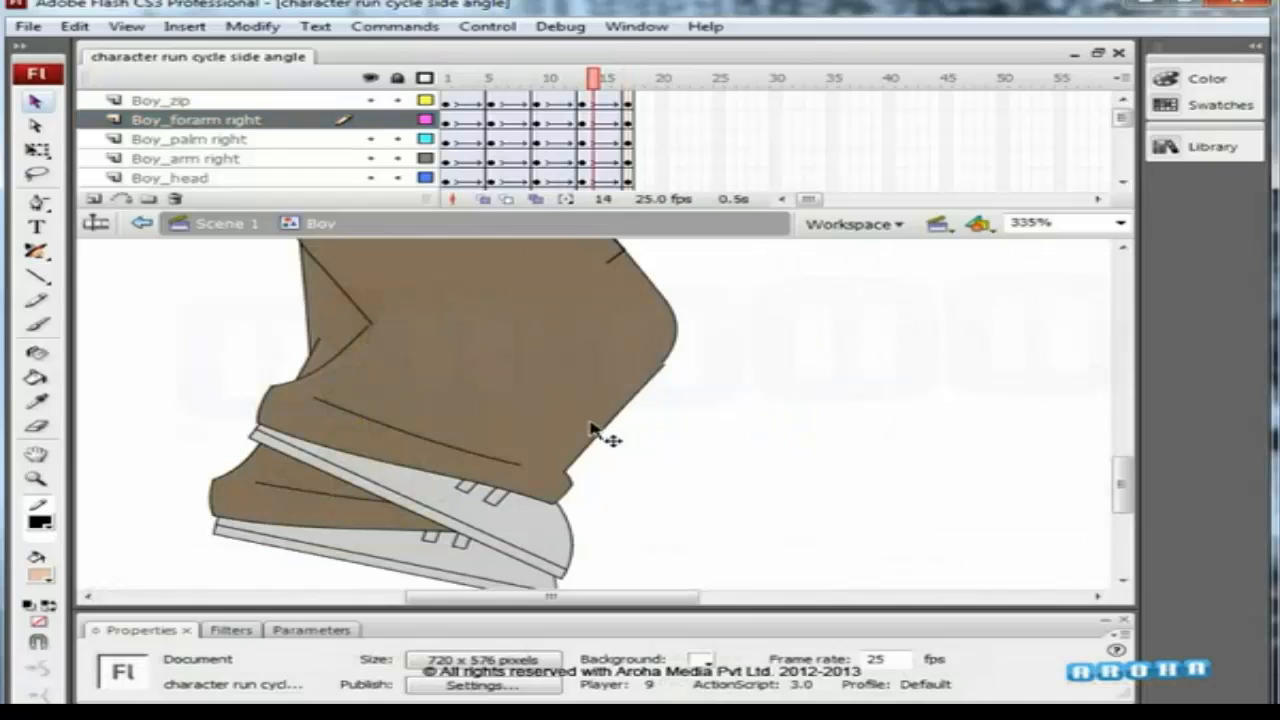
pyautogui.click(590, 428)
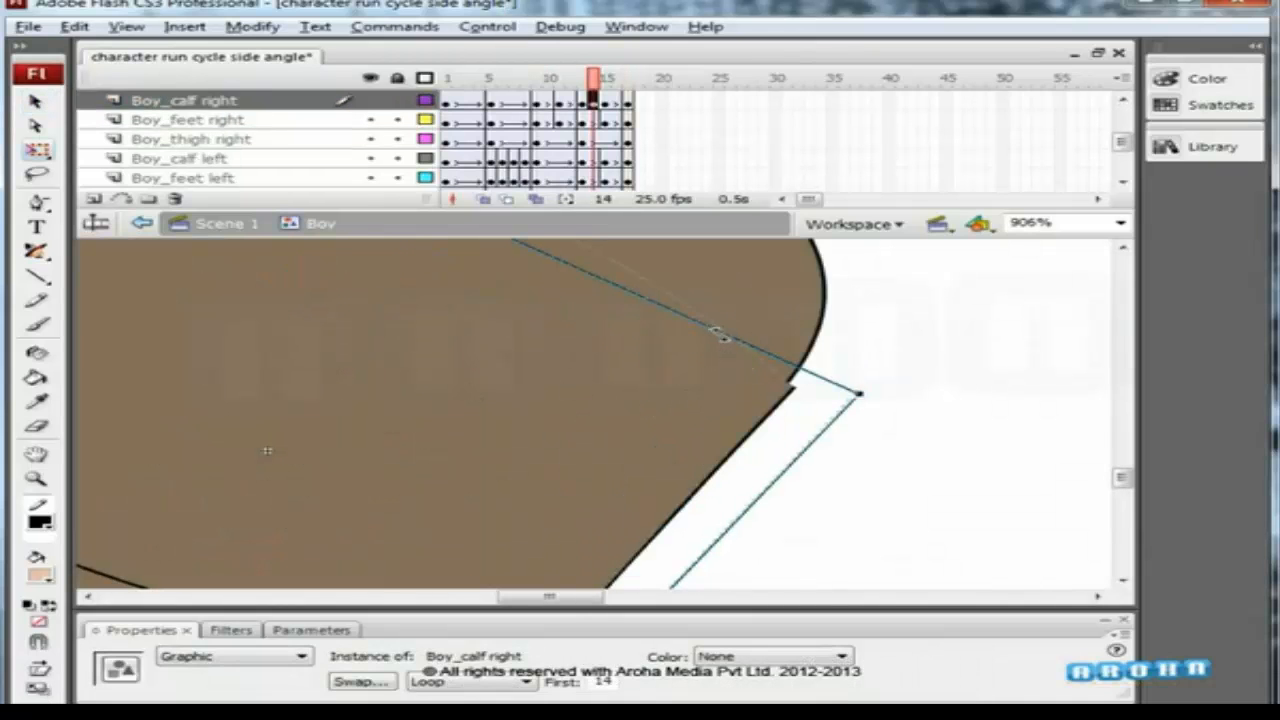
pyautogui.moveTo(721, 335); pyautogui.dragTo(717, 336)
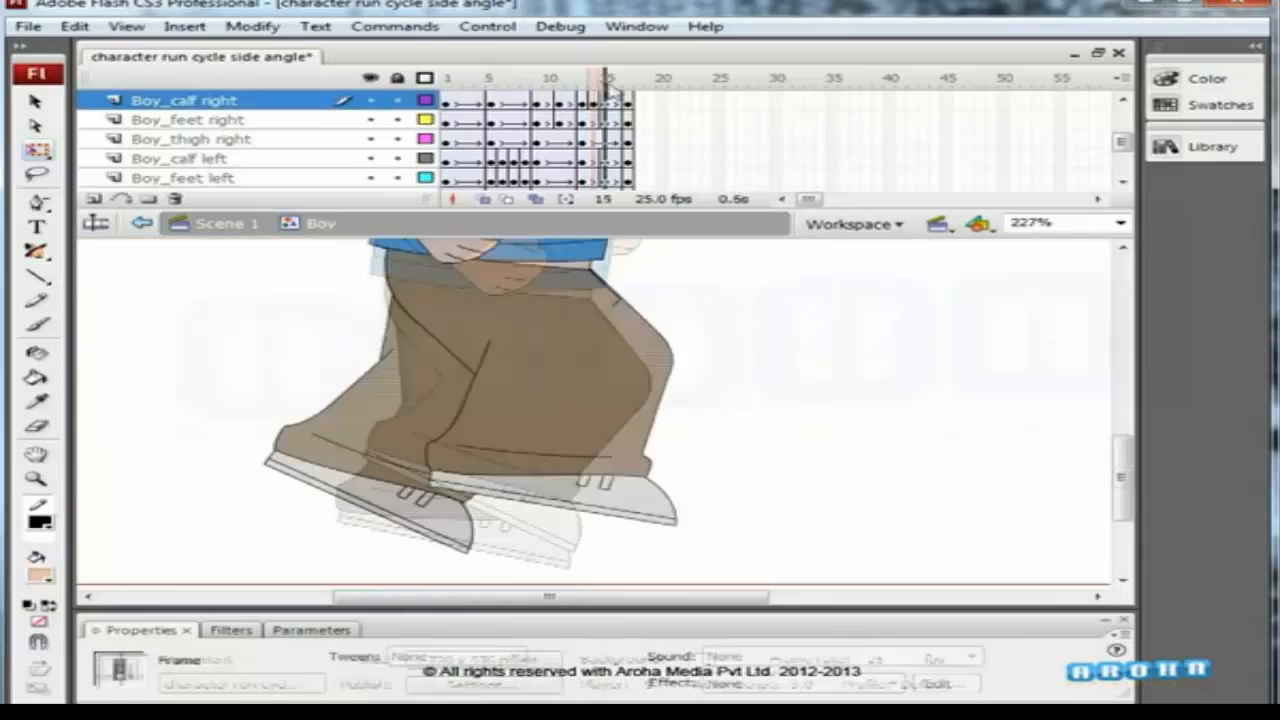
# At frame 16, shift the right calf slightly left and up and skew its top edge to align with the thigh.
pyautogui.click(700, 386)
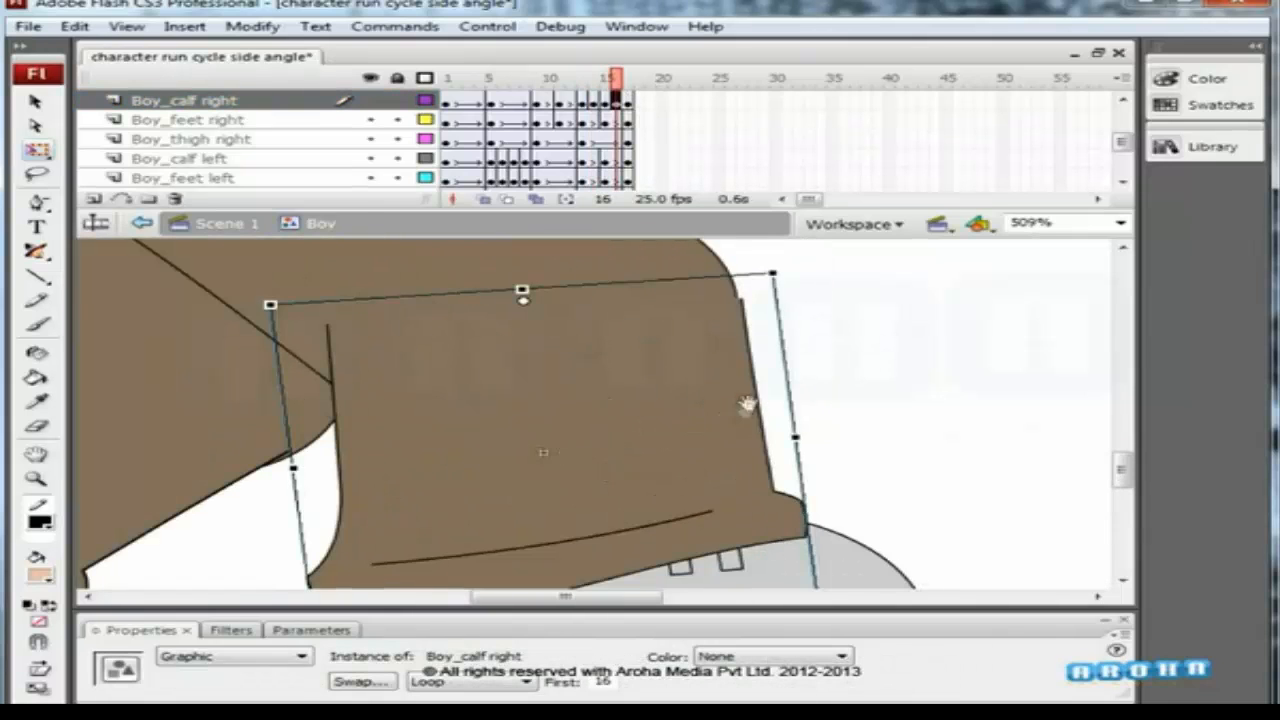
pyautogui.moveTo(747, 404); pyautogui.dragTo(741, 399)
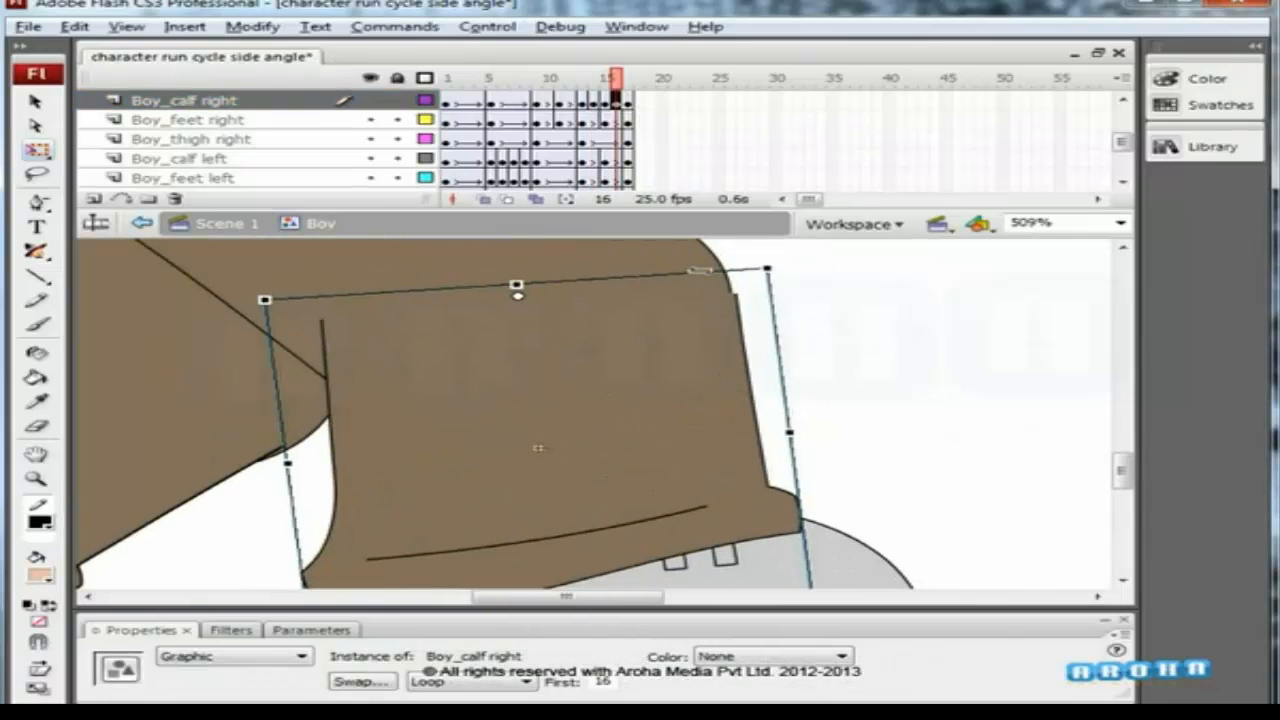
pyautogui.moveTo(702, 270); pyautogui.dragTo(698, 271)
pyautogui.click(822, 310)
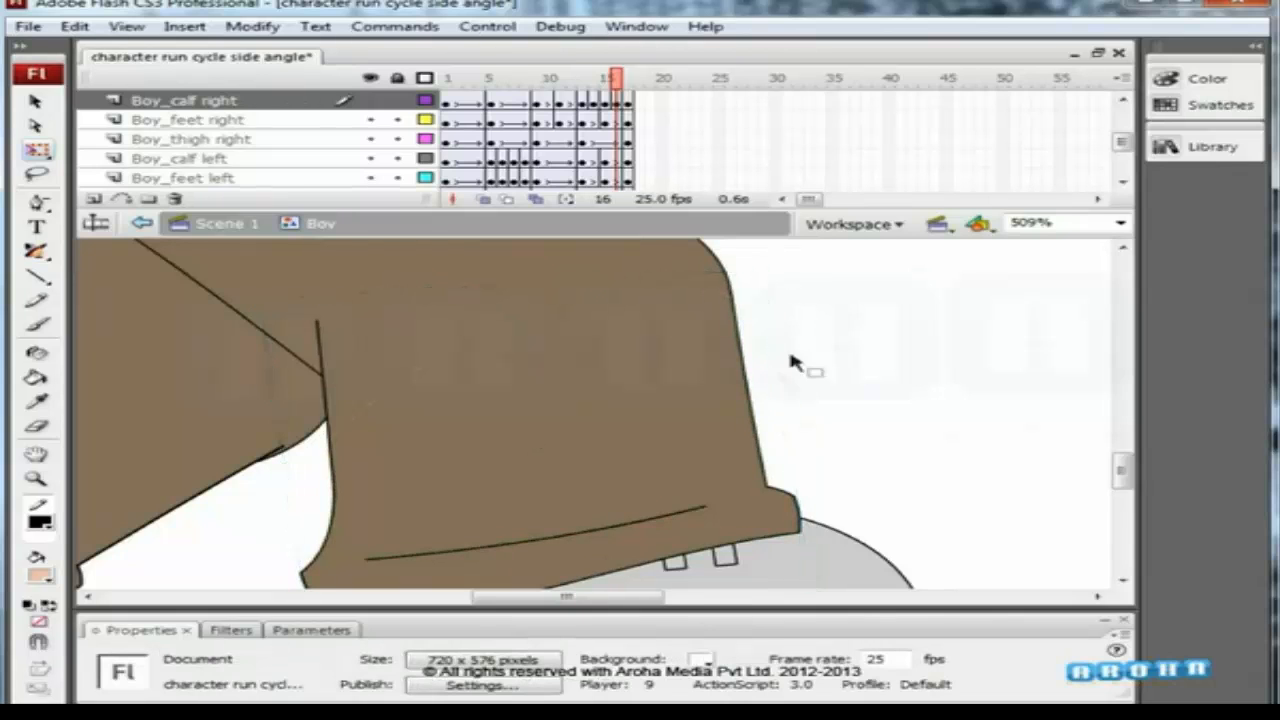
# Rotate the right foot slightly at frame 16 to fit under the trouser hem.
pyautogui.hotkey('ctrl', '-')
pyautogui.click(686, 492)
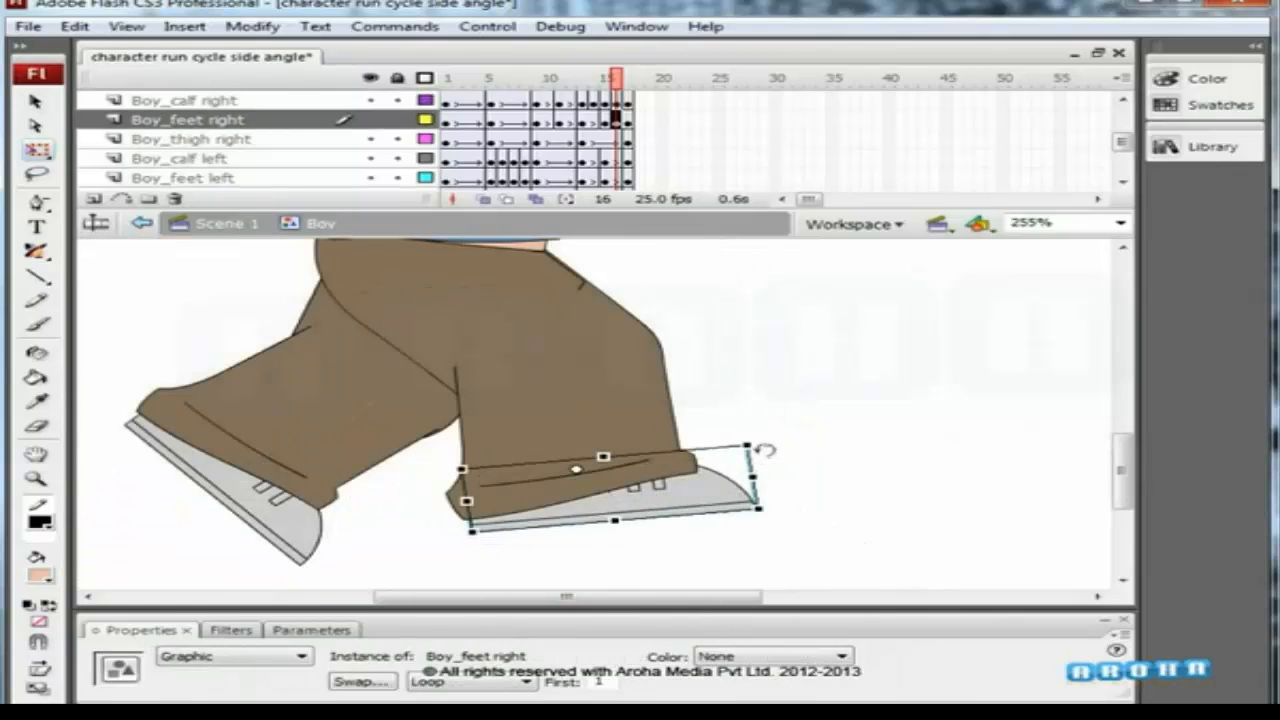
pyautogui.moveTo(761, 436); pyautogui.dragTo(767, 434)
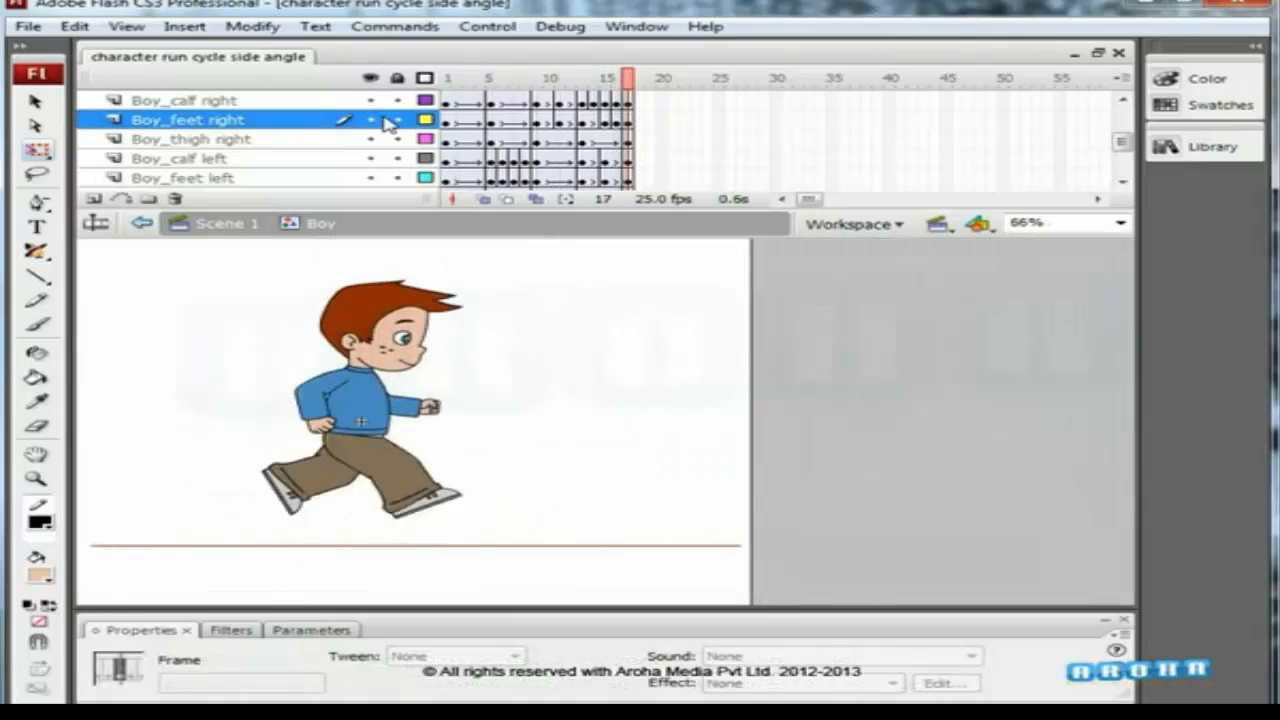
# At frame 3, select the left calf and left foot together and shift them slightly left and down.
pyautogui.press('Return')
pyautogui.moveTo(549, 82); pyautogui.dragTo(466, 127)
pyautogui.moveTo(262, 440); pyautogui.dragTo(474, 499)
pyautogui.press('.')
pyautogui.hotkey('ctrl', 'z')
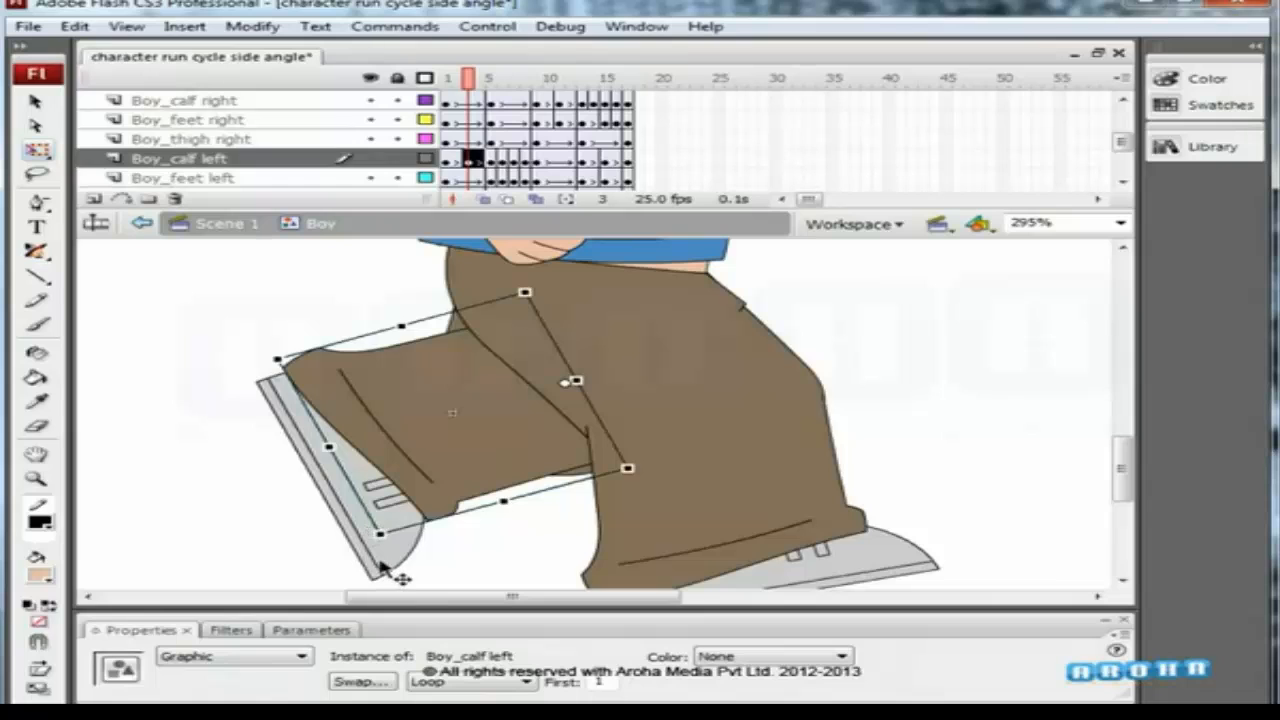
pyautogui.click(398, 566)
pyautogui.keyDown('shift'); pyautogui.click(490, 457); pyautogui.keyUp('shift')
pyautogui.moveTo(651, 287); pyautogui.dragTo(638, 289)
# In outline view, nudge the left calf and foot right and up at frame 3 to align the calf corner with the thigh's curve.
pyautogui.click(424, 78)
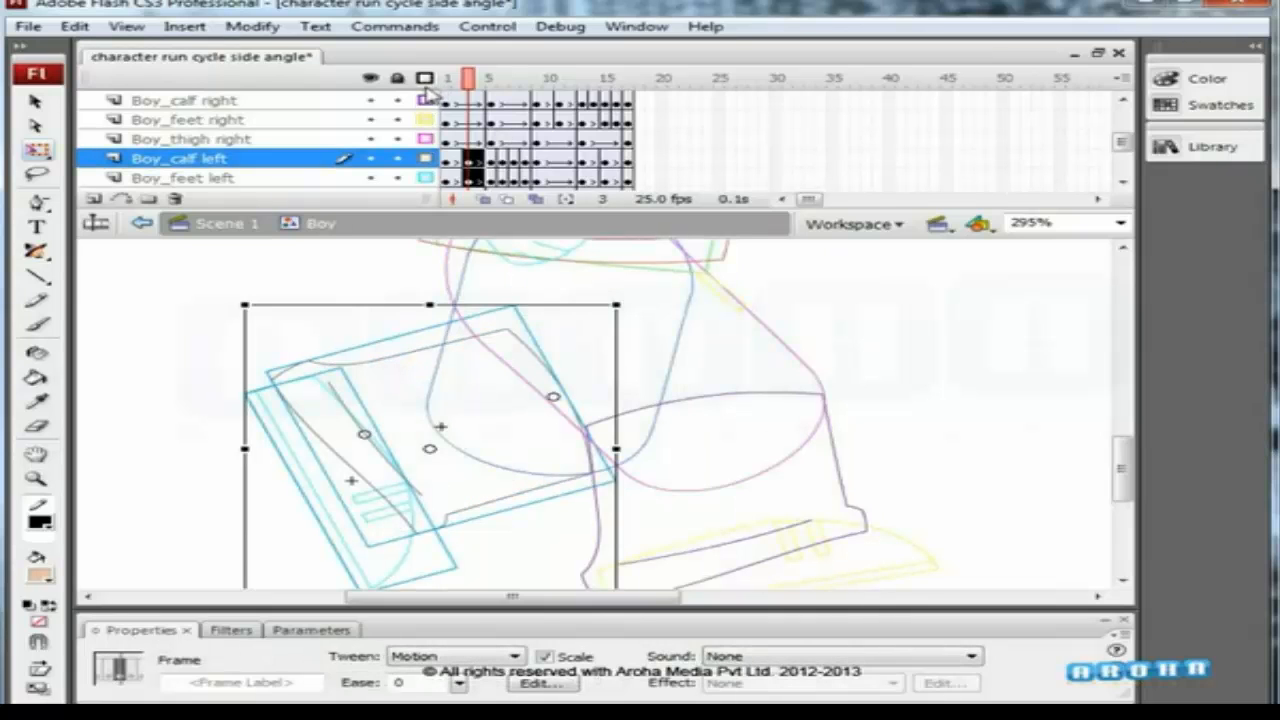
pyautogui.moveTo(640, 428); pyautogui.dragTo(533, 503)
pyautogui.press('Up')
pyautogui.press('Up')
pyautogui.press('Right')
pyautogui.press('Right')
pyautogui.press('Right')
pyautogui.press('Right')
pyautogui.press('Right')
pyautogui.press('Right')
pyautogui.press('Right')
pyautogui.press('Up')
pyautogui.press('Up')
pyautogui.click(568, 474)
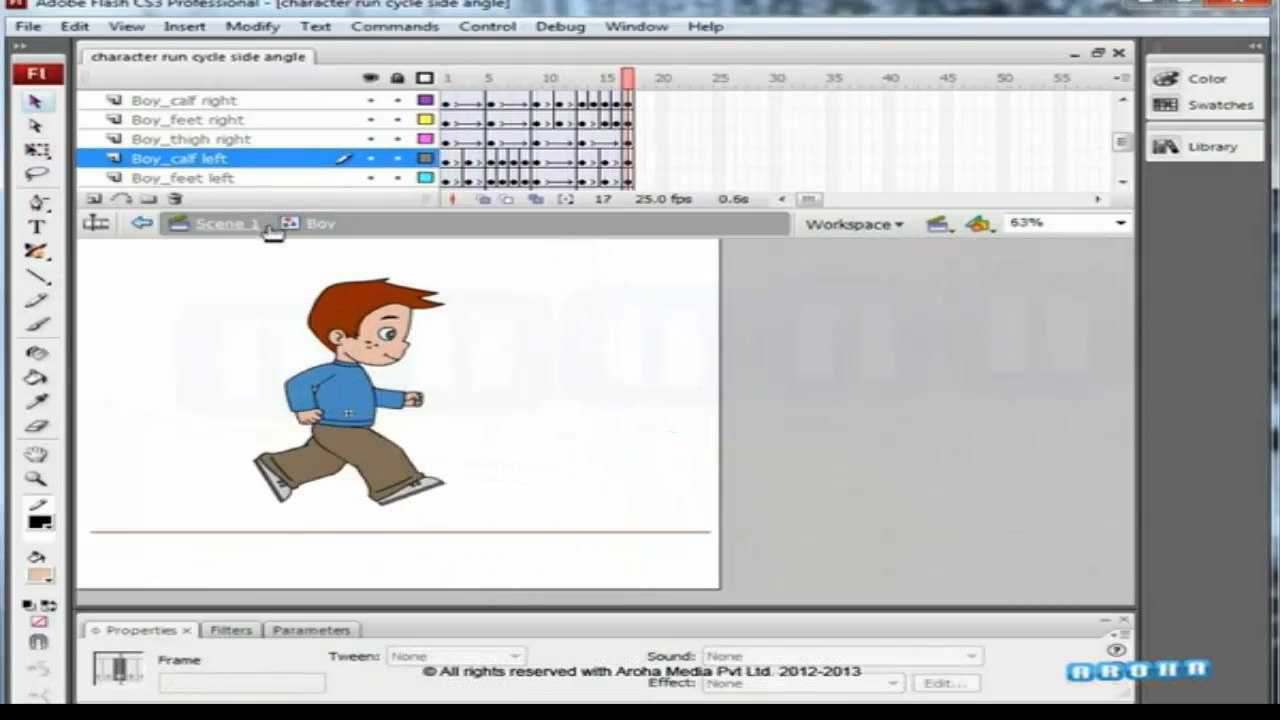
# Return to Scene 1 and insert frames up to frame 100 on the Vector and sketch layers.
pyautogui.click(272, 228)
pyautogui.click(574, 82)
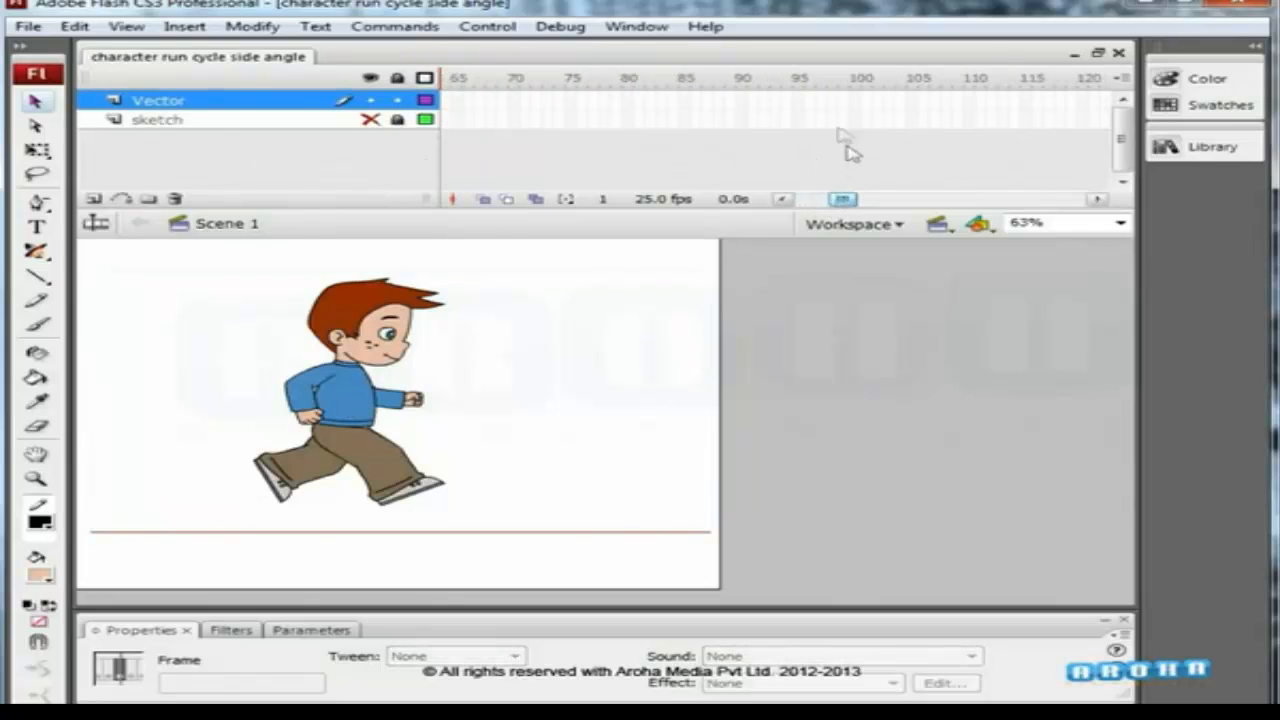
pyautogui.click(861, 101)
pyautogui.keyDown('shift'); pyautogui.click(861, 120); pyautogui.keyUp('shift')
pyautogui.press('F5')
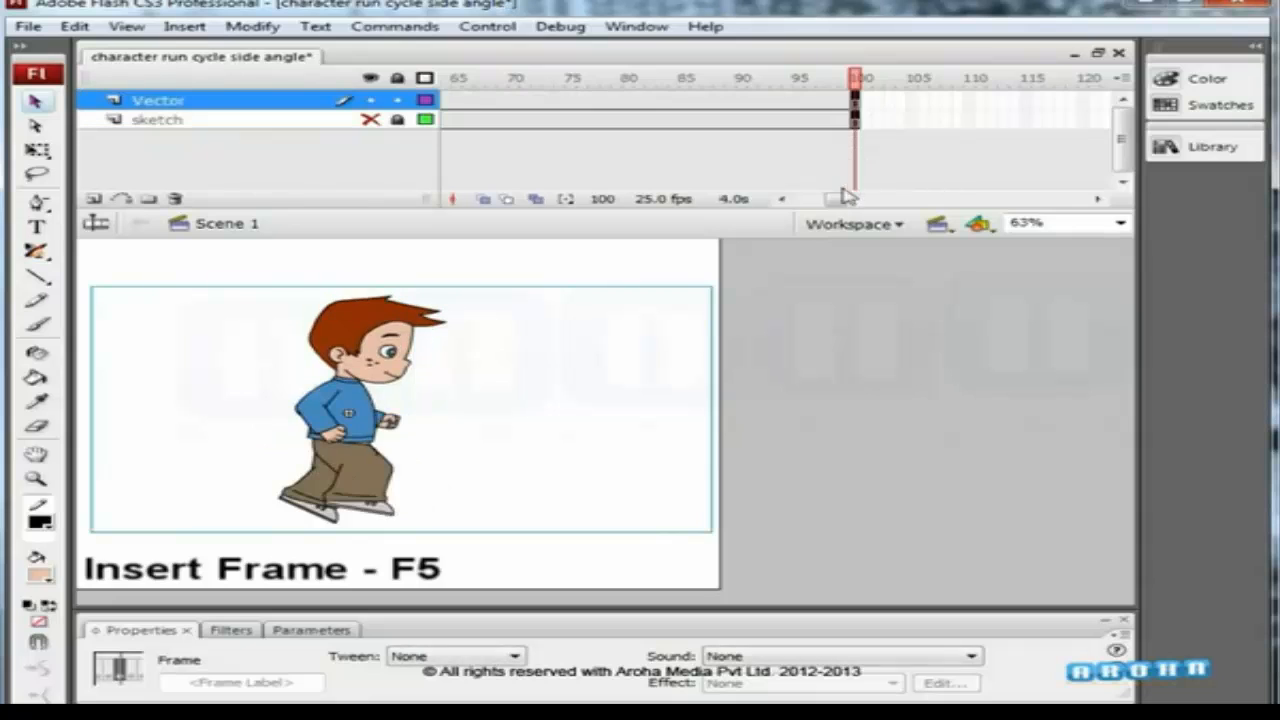
# Play the extended main timeline to review the repeating run cycle.
pyautogui.moveTo(843, 199); pyautogui.dragTo(790, 200)
pyautogui.press('Return')
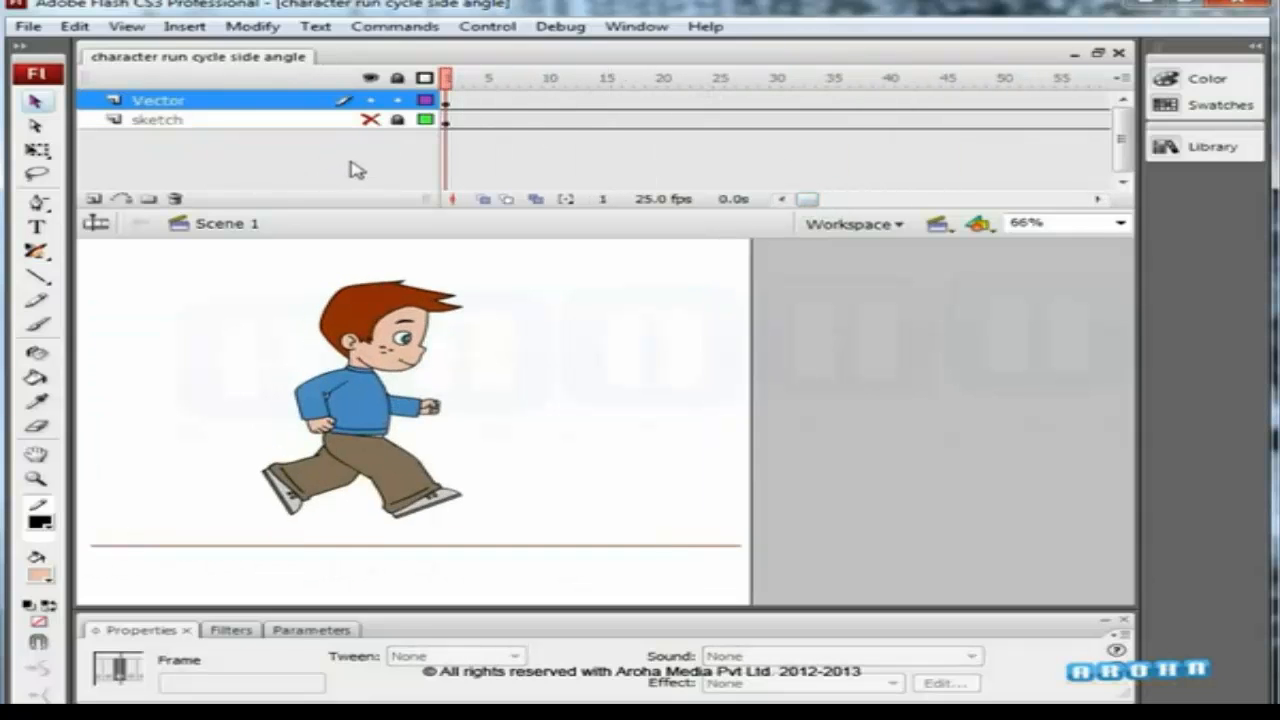
pyautogui.press('Return')
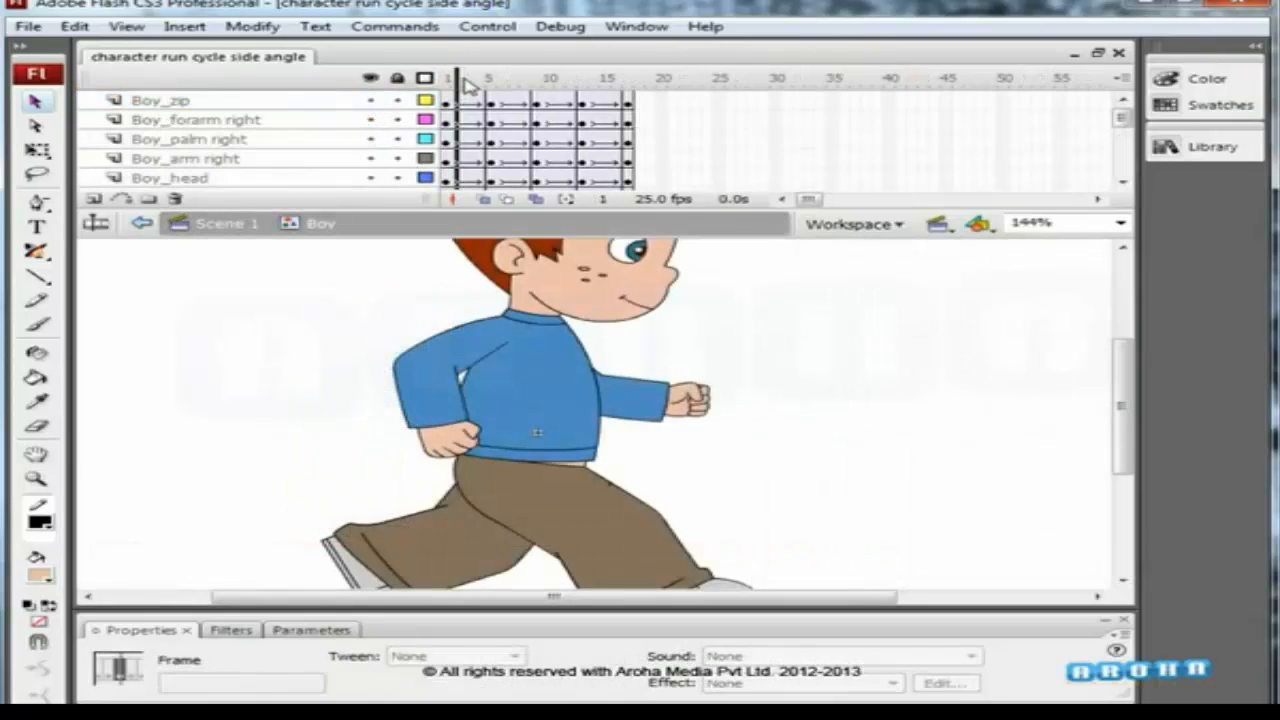
# At frame 3 of the Boy symbol, move the right forearm and palm so the sleeve joins the upper arm at the elbow.
pyautogui.moveTo(462, 82); pyautogui.dragTo(480, 104)
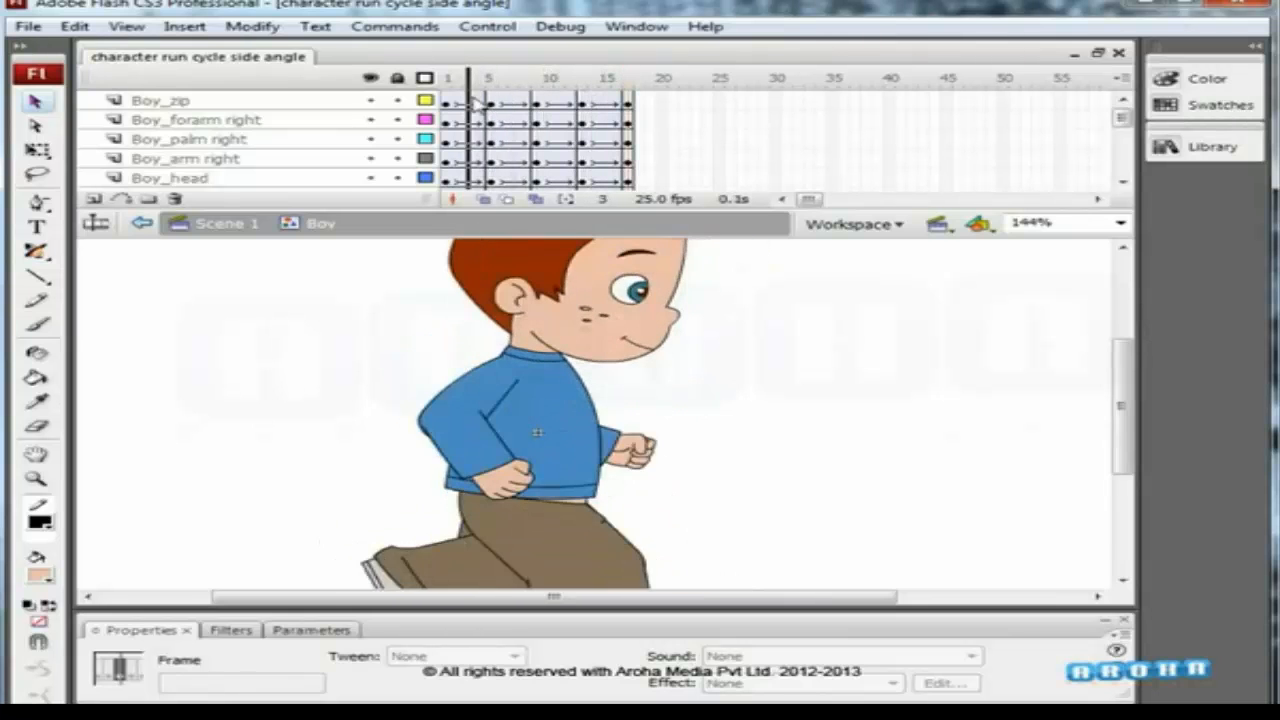
pyautogui.click(594, 396)
pyautogui.click(630, 458)
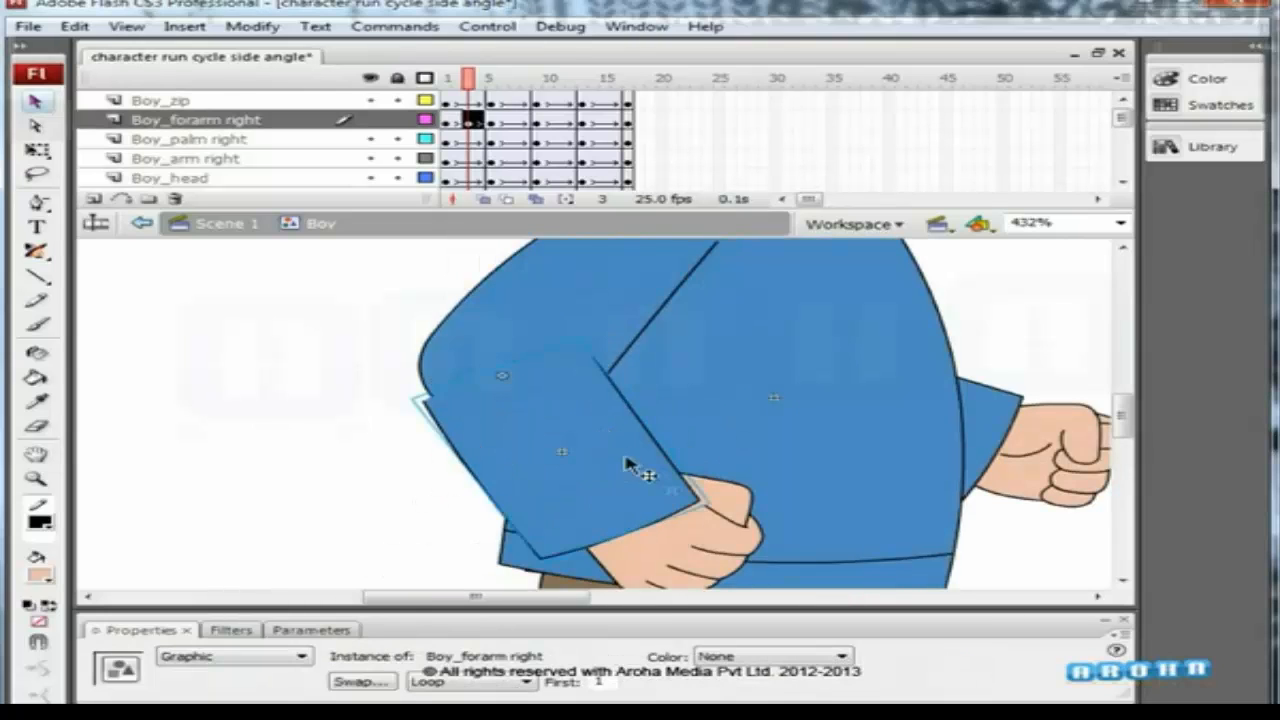
pyautogui.click(698, 562)
pyautogui.keyDown('shift'); pyautogui.click(660, 487); pyautogui.keyUp('shift')
pyautogui.moveTo(697, 520); pyautogui.dragTo(694, 493)
pyautogui.moveTo(419, 396); pyautogui.dragTo(452, 444)
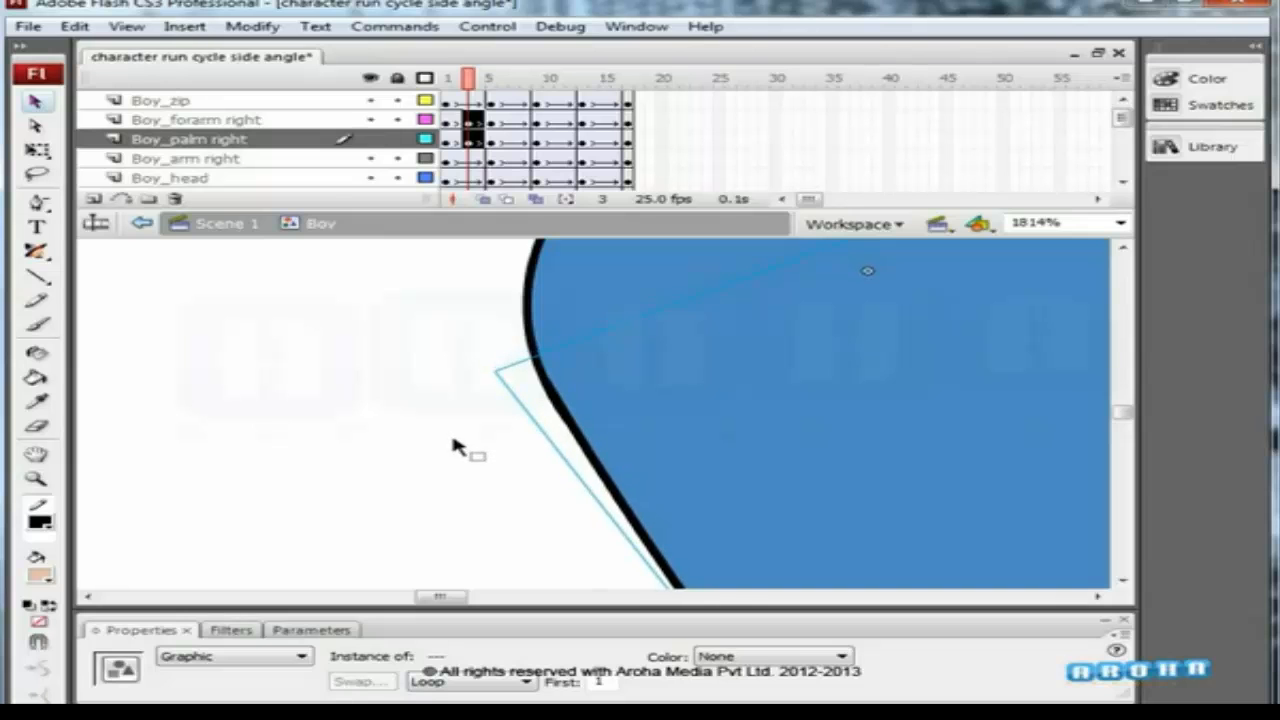
pyautogui.click(455, 447)
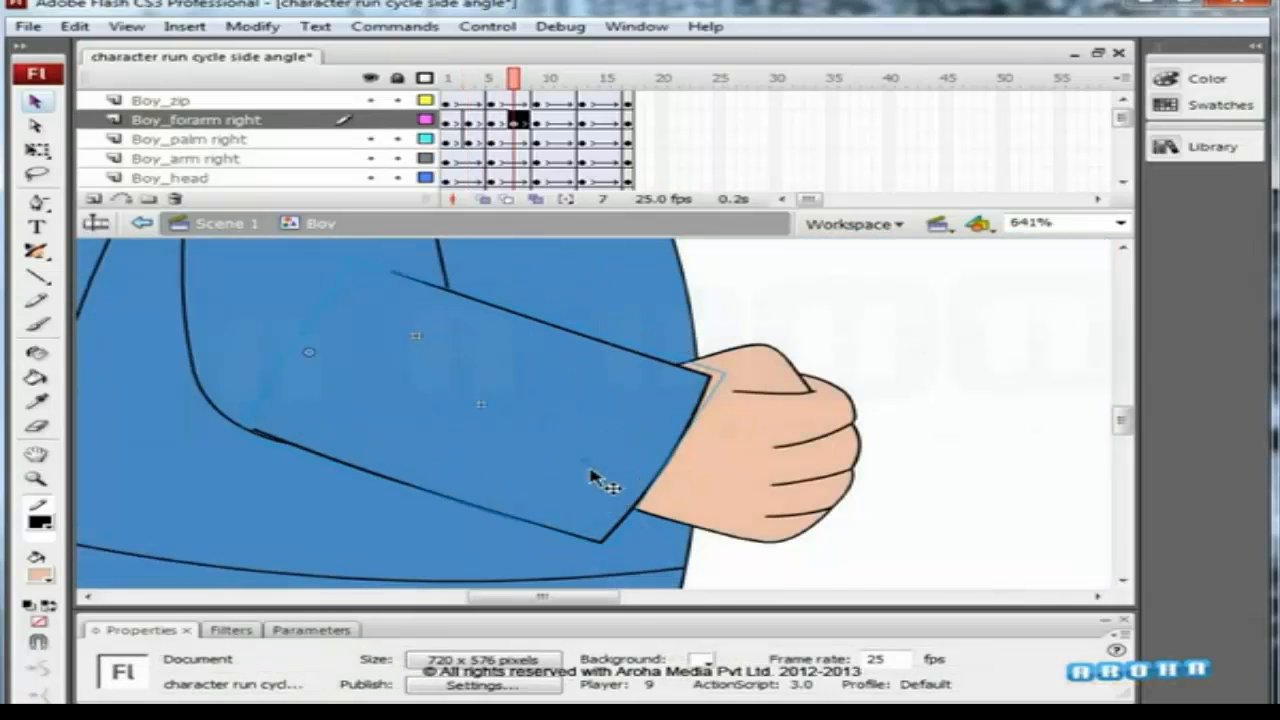
# At frame 7, nudge the right forearm and palm down together until the sleeve meets the upper arm's elbow curve.
pyautogui.click(715, 455)
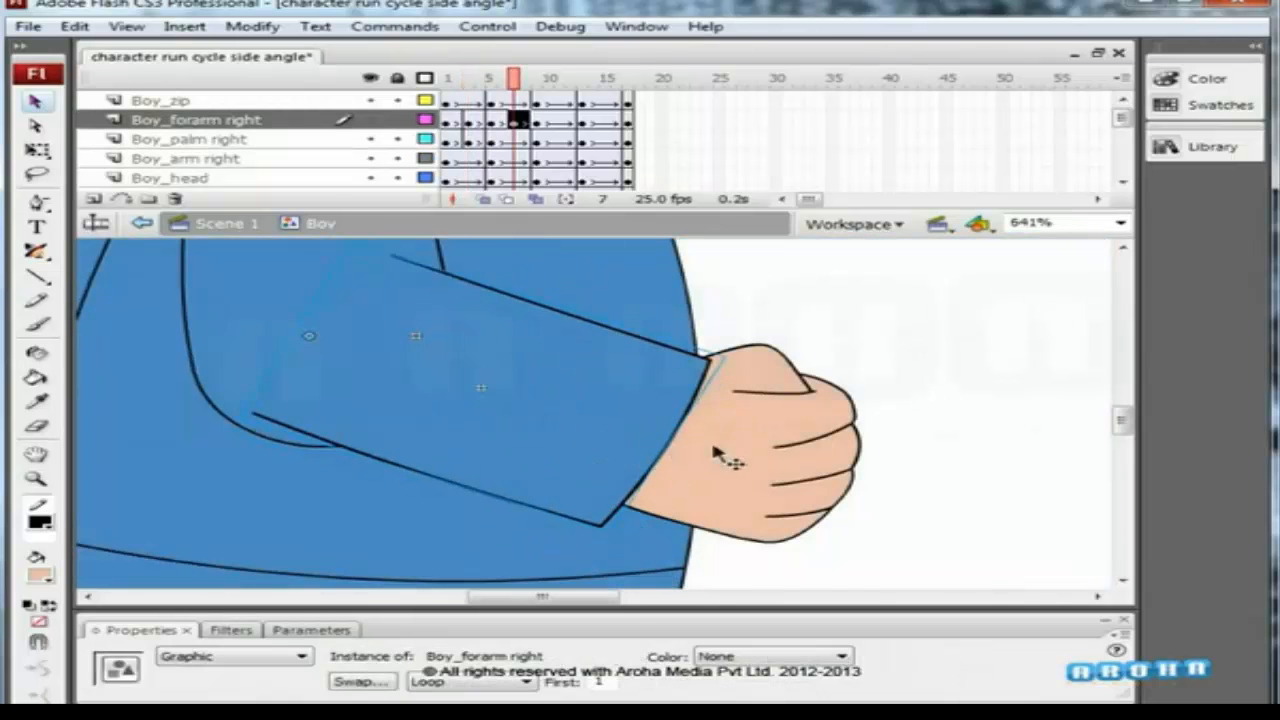
pyautogui.click(718, 458)
pyautogui.keyDown('shift'); pyautogui.click(663, 459); pyautogui.keyUp('shift')
pyautogui.press('Down')
pyautogui.press('Down')
pyautogui.press('Down')
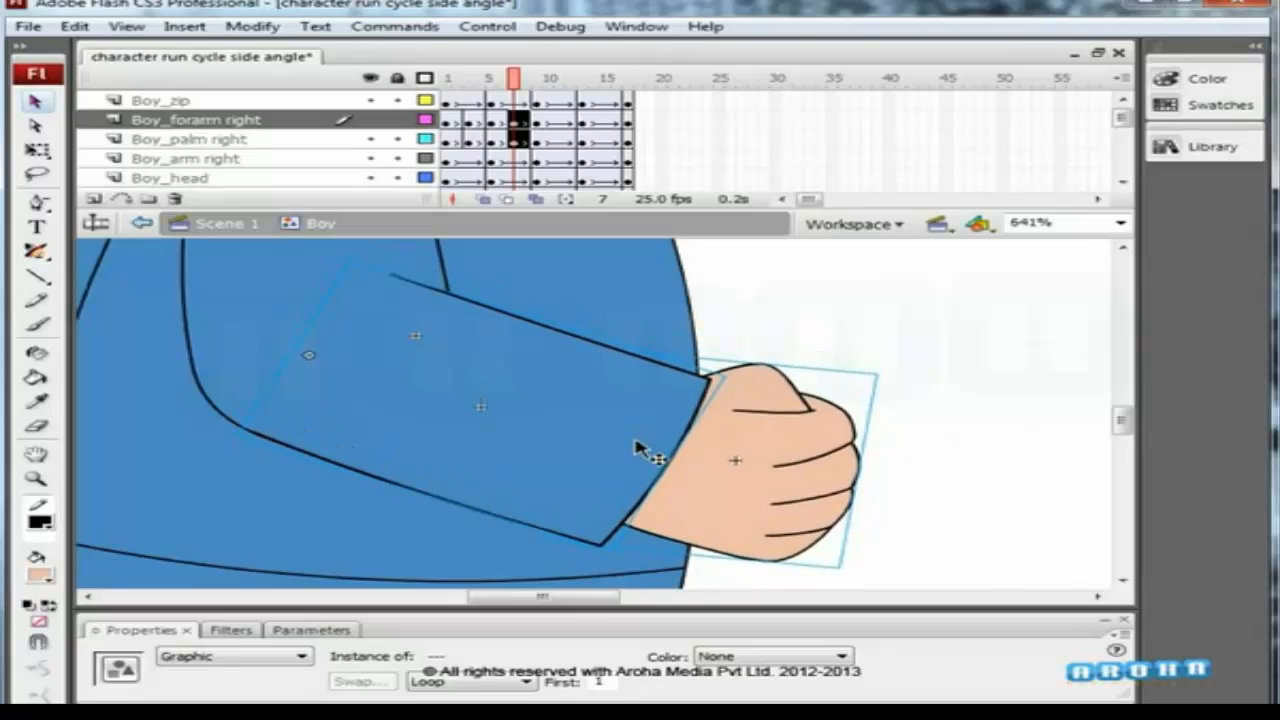
pyautogui.click(897, 344)
# At frame 11, select the right forearm and palm and nudge them down until the sleeve edge joins the elbow curve.
pyautogui.moveTo(538, 88); pyautogui.dragTo(562, 90)
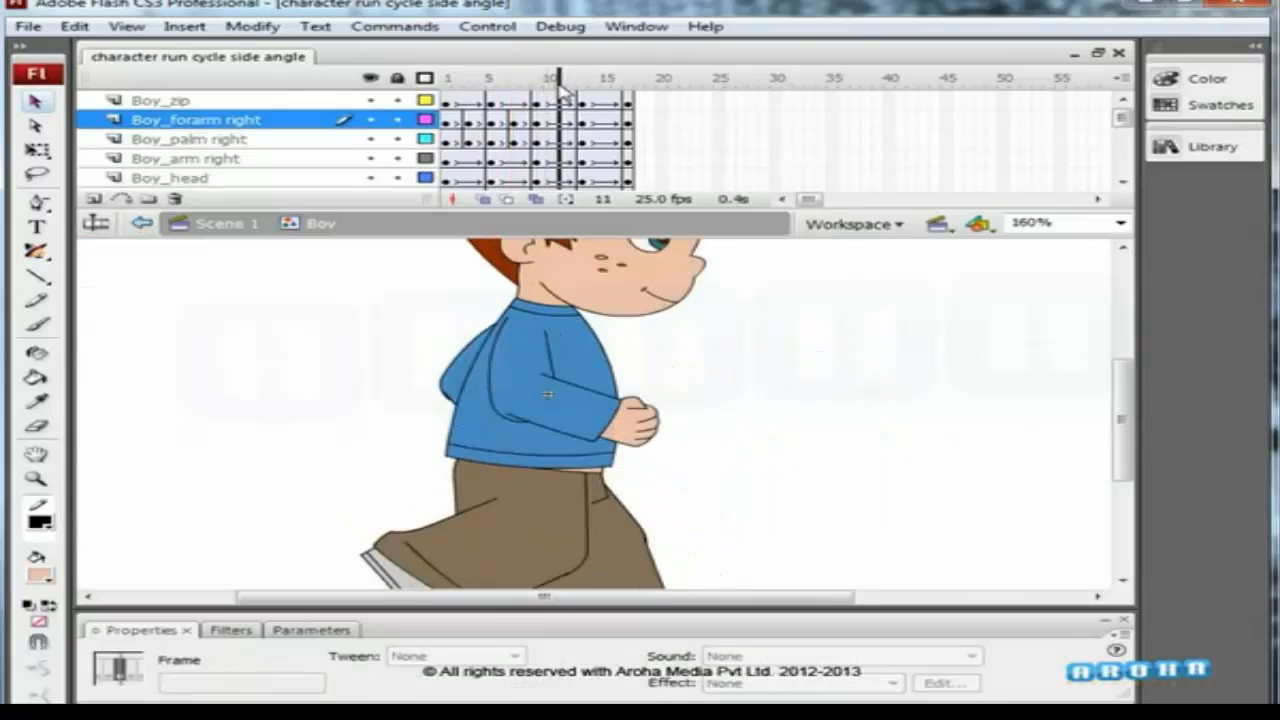
pyautogui.moveTo(513, 493); pyautogui.dragTo(671, 349)
pyautogui.moveTo(612, 440); pyautogui.dragTo(604, 444)
pyautogui.moveTo(673, 425)
pyautogui.mouseDown()
pyautogui.moveTo(678, 439)
pyautogui.moveTo(682, 422)
pyautogui.mouseUp()
pyautogui.keyDown('shift'); pyautogui.click(618, 428); pyautogui.keyUp('shift')
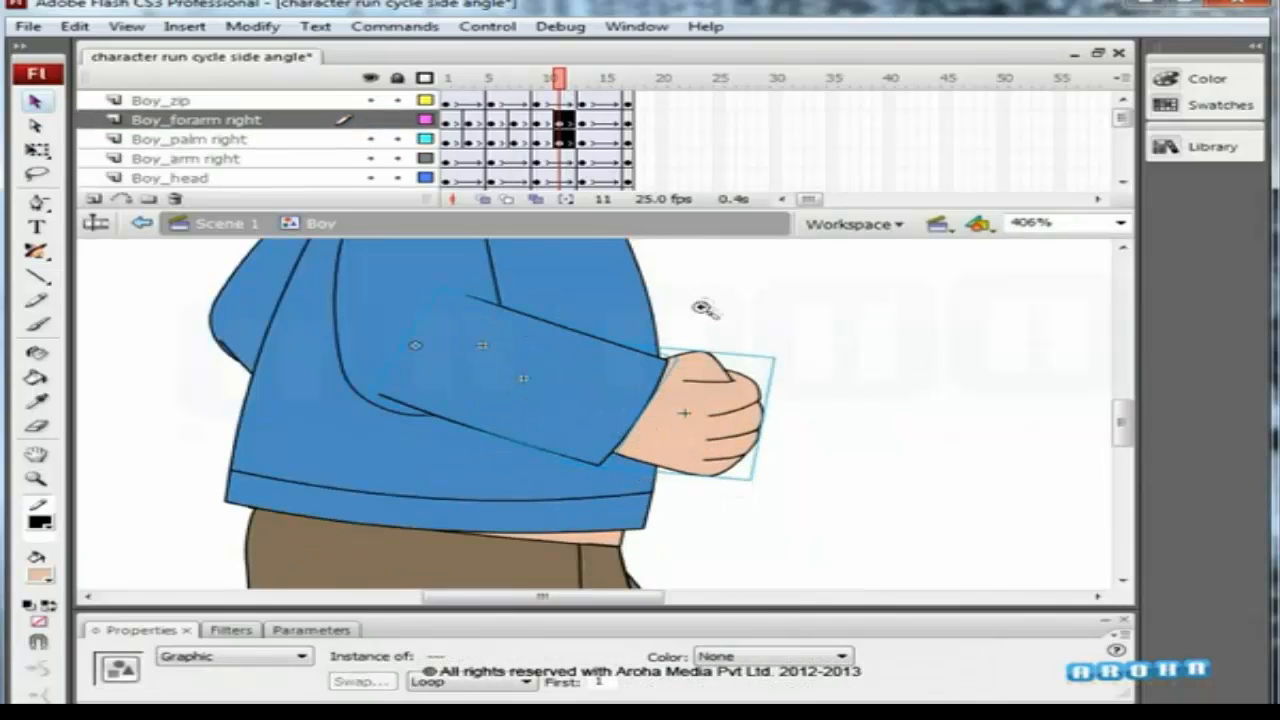
pyautogui.moveTo(703, 308); pyautogui.dragTo(413, 470)
pyautogui.press('Down')
pyautogui.press('Down')
pyautogui.press('Down')
pyautogui.press('Down')
pyautogui.press('Down')
pyautogui.press('Down')
pyautogui.press('Down')
pyautogui.press('Down')
pyautogui.press('Down')
pyautogui.press('Down')
pyautogui.press('Down')
pyautogui.press('Down')
pyautogui.press('Down')
pyautogui.press('Down')
pyautogui.press('Down')
pyautogui.press('Down')
pyautogui.press('Down')
pyautogui.press('Down')
pyautogui.press('Down')
pyautogui.press('Down')
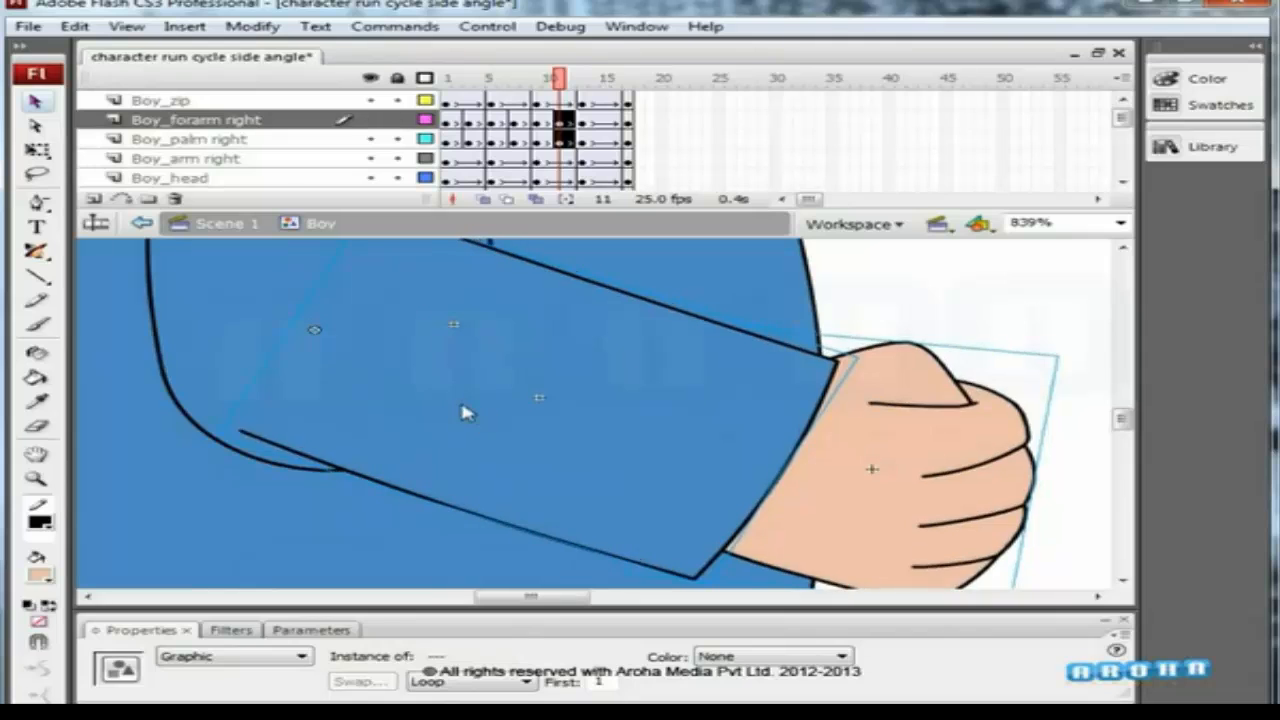
pyautogui.press('Down')
pyautogui.press('Down')
pyautogui.press('Down')
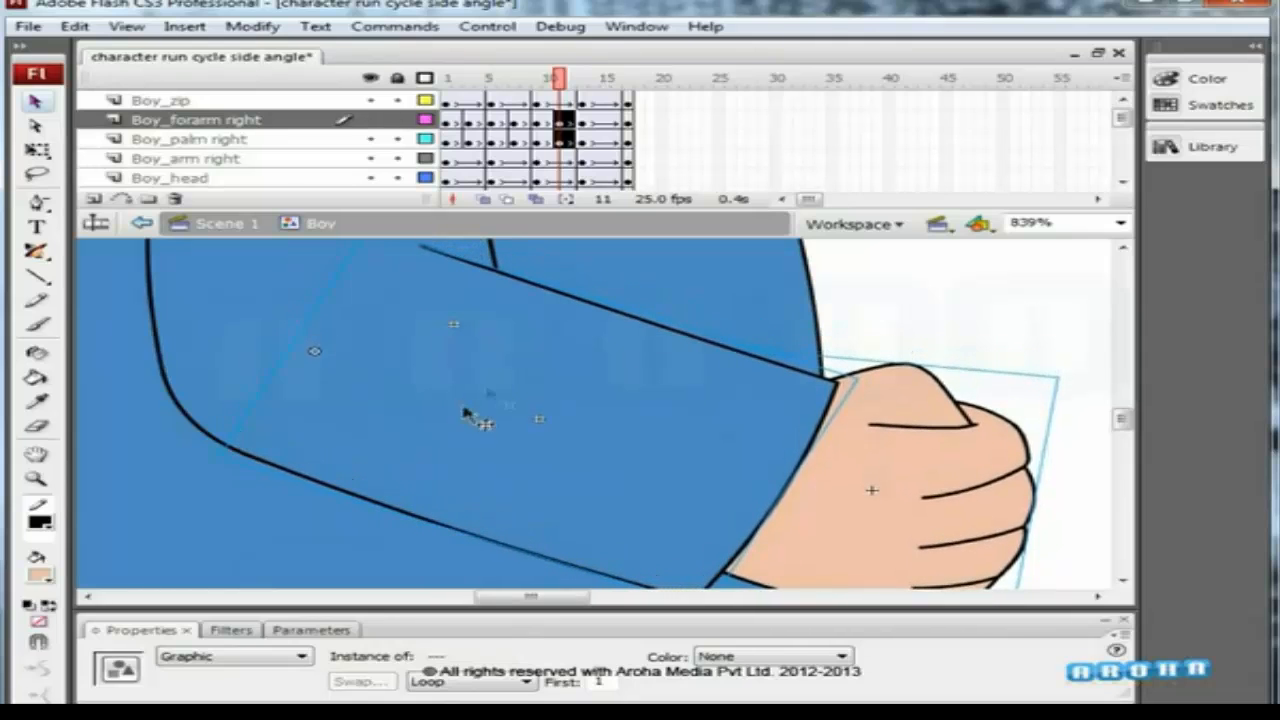
pyautogui.click(943, 302)
# Nudge the right palm slightly down at frame 11 to fit the sleeve's cuff.
pyautogui.hotkey('ctrl', '-')
pyautogui.click(762, 430)
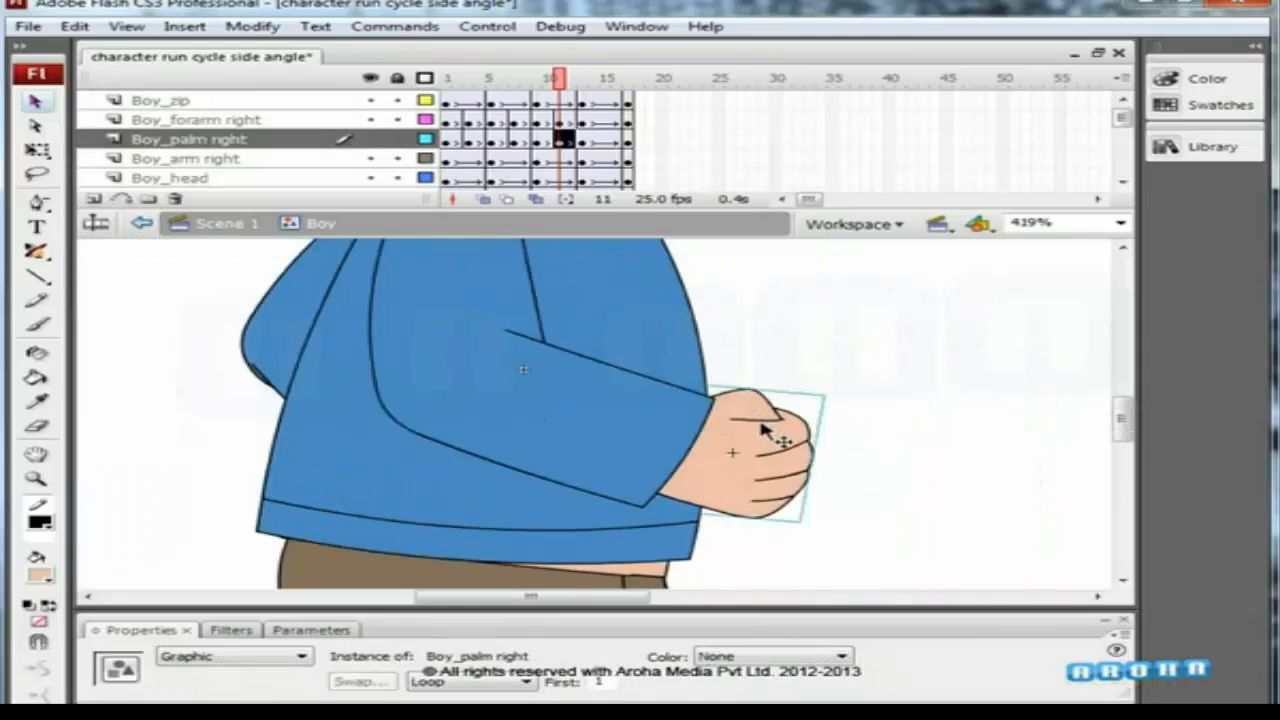
pyautogui.click(818, 307)
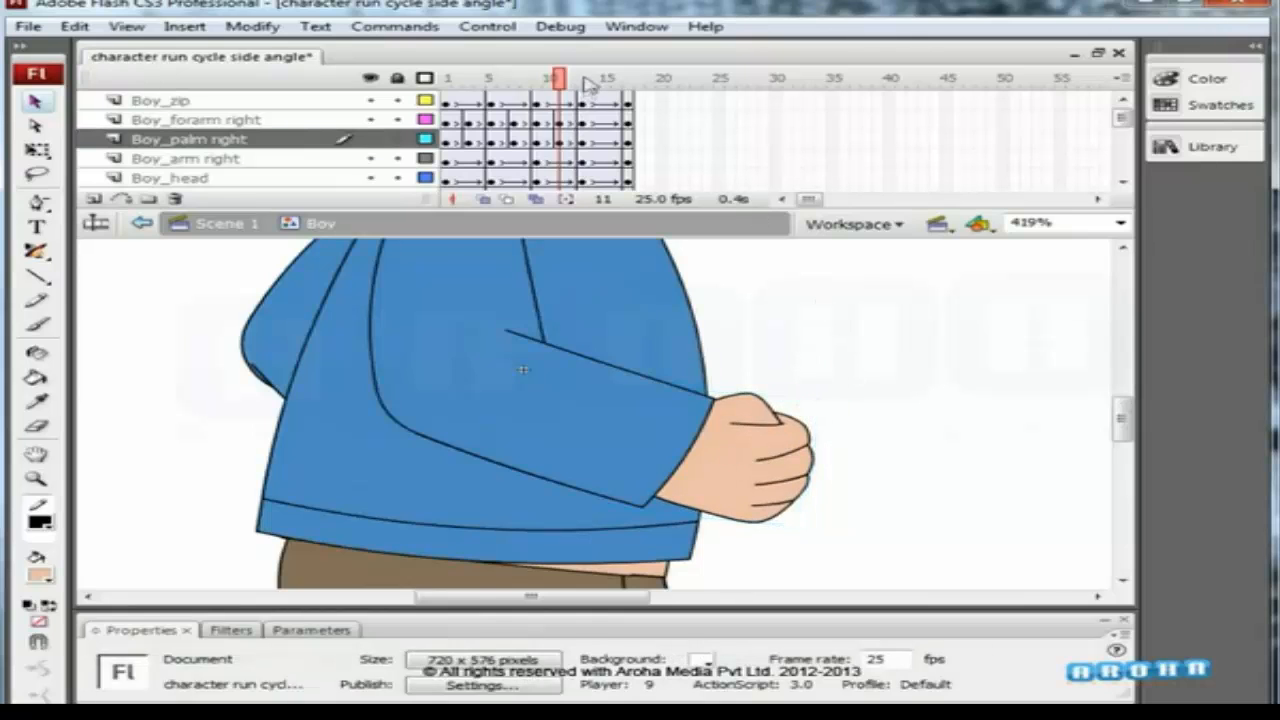
# At frame 15, key the right forearm and palm and nudge them left to line up with the elbow.
pyautogui.moveTo(587, 78); pyautogui.dragTo(606, 82)
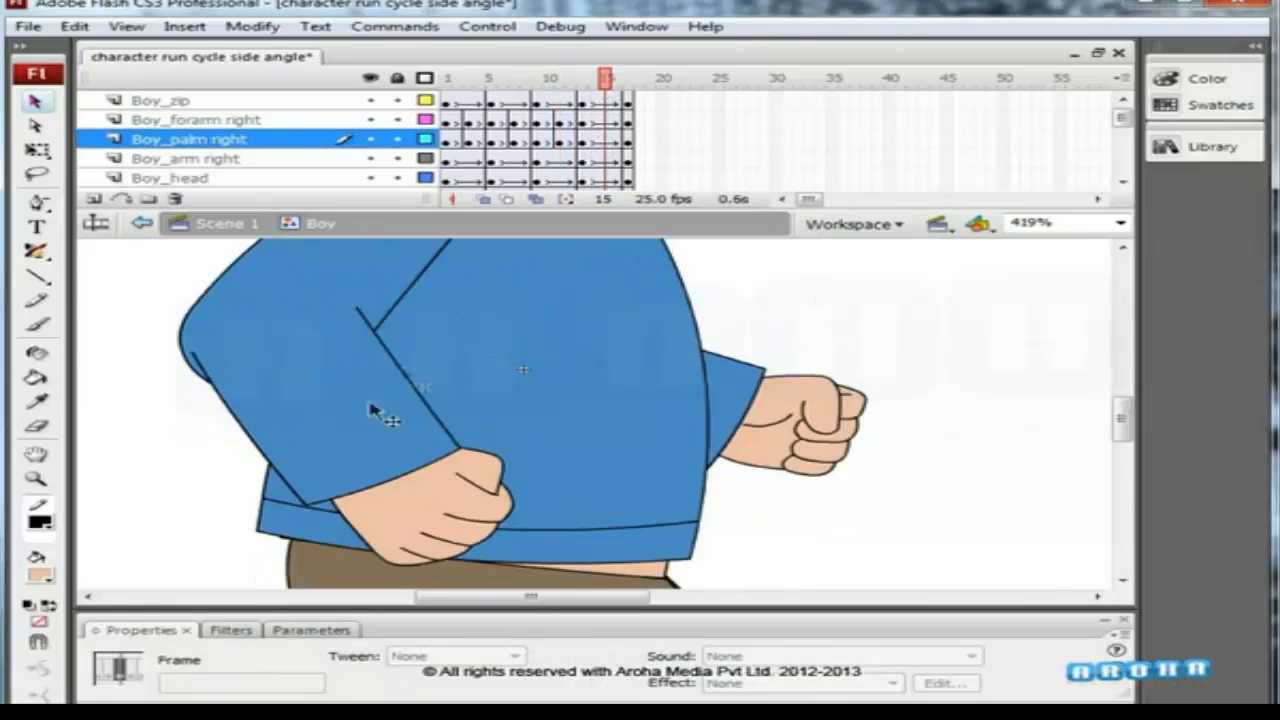
pyautogui.click(400, 455)
pyautogui.click(430, 470)
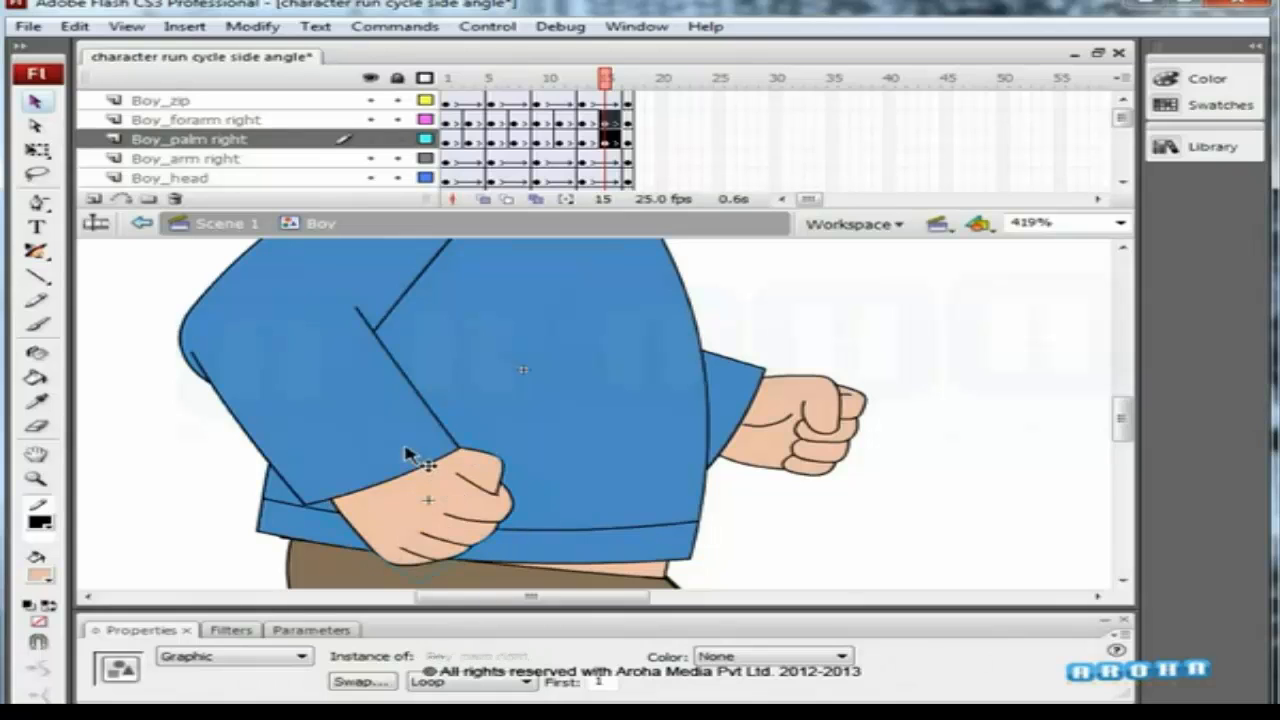
pyautogui.keyDown('shift'); pyautogui.click(408, 455); pyautogui.keyUp('shift')
pyautogui.moveTo(385, 277); pyautogui.dragTo(275, 425)
pyautogui.press('Left')
pyautogui.press('Left')
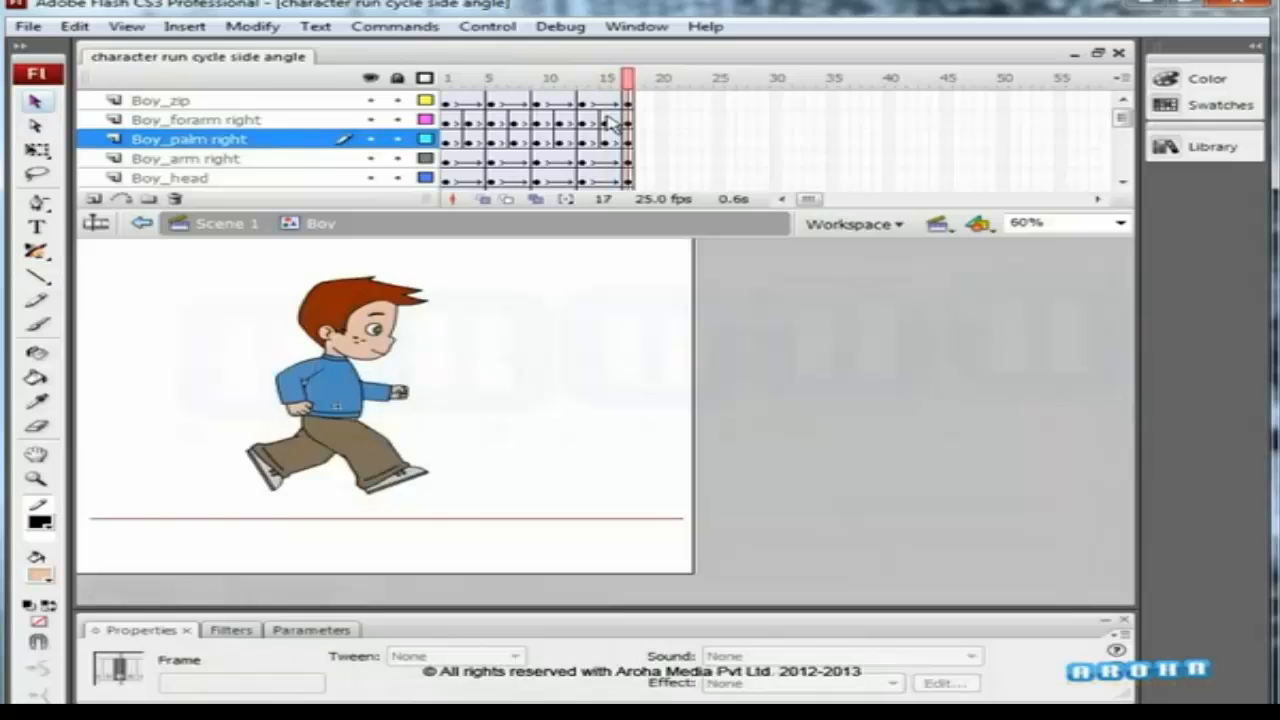
# Play the cycle, step back to frame 6, and rotate the zip so its lower end swings back onto the trousers.
pyautogui.press('Return')
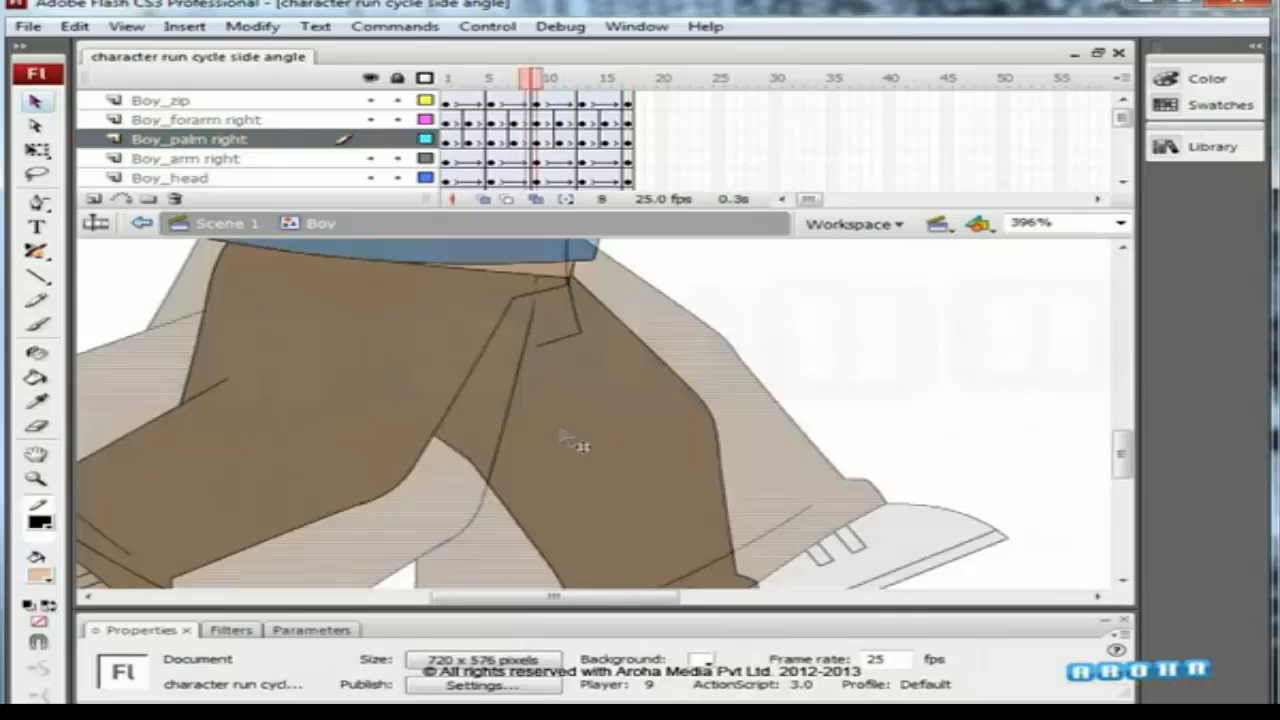
pyautogui.press('.')
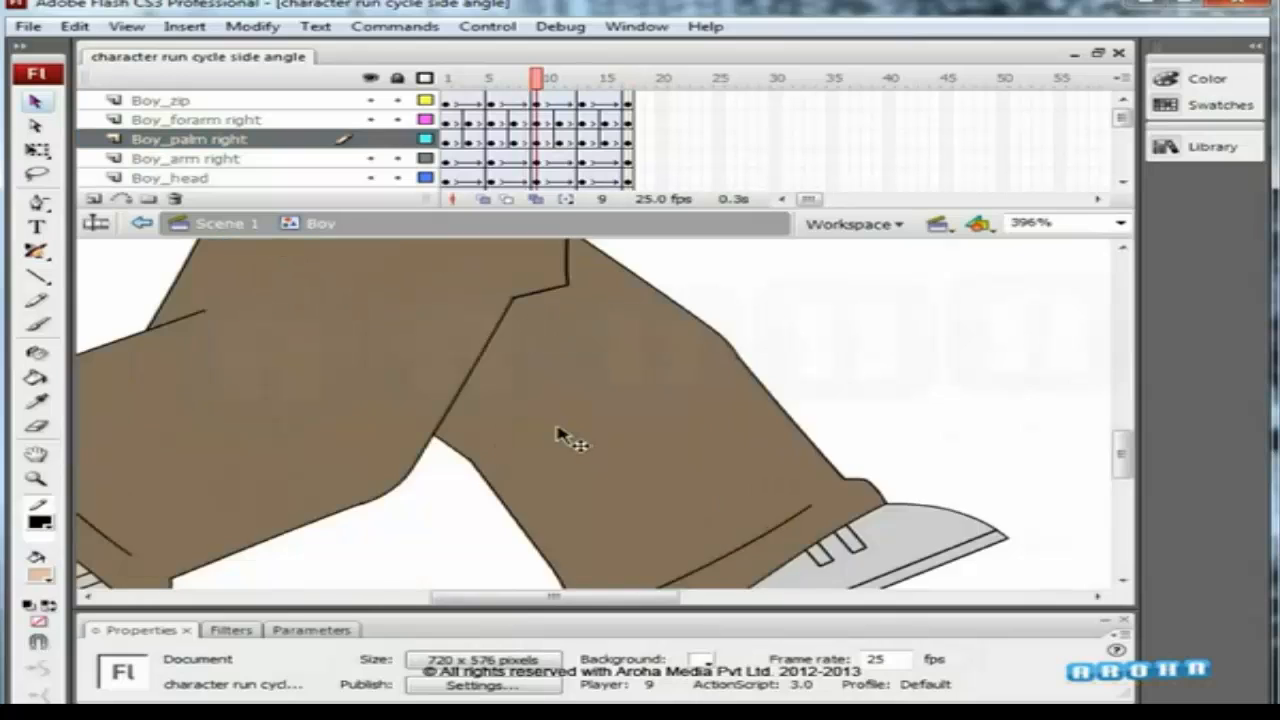
pyautogui.press(',')
pyautogui.press(',')
pyautogui.press(',')
pyautogui.click(610, 426)
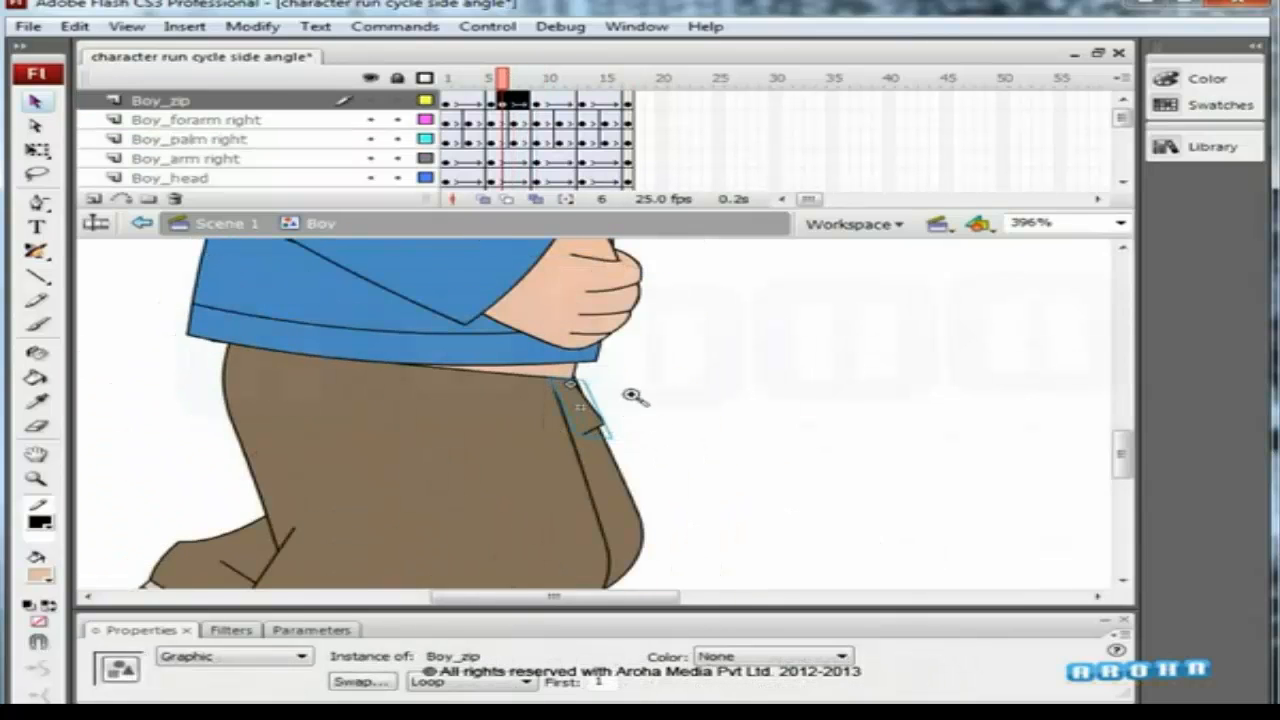
pyautogui.moveTo(607, 375); pyautogui.dragTo(547, 465)
pyautogui.press('q')
pyautogui.moveTo(644, 490); pyautogui.dragTo(590, 485)
# At frame 8, rotate the zip slightly so its lower end meets the trouser crease, and save the file.
pyautogui.hotkey('ctrl', '-')
pyautogui.press('.')
pyautogui.press('.')
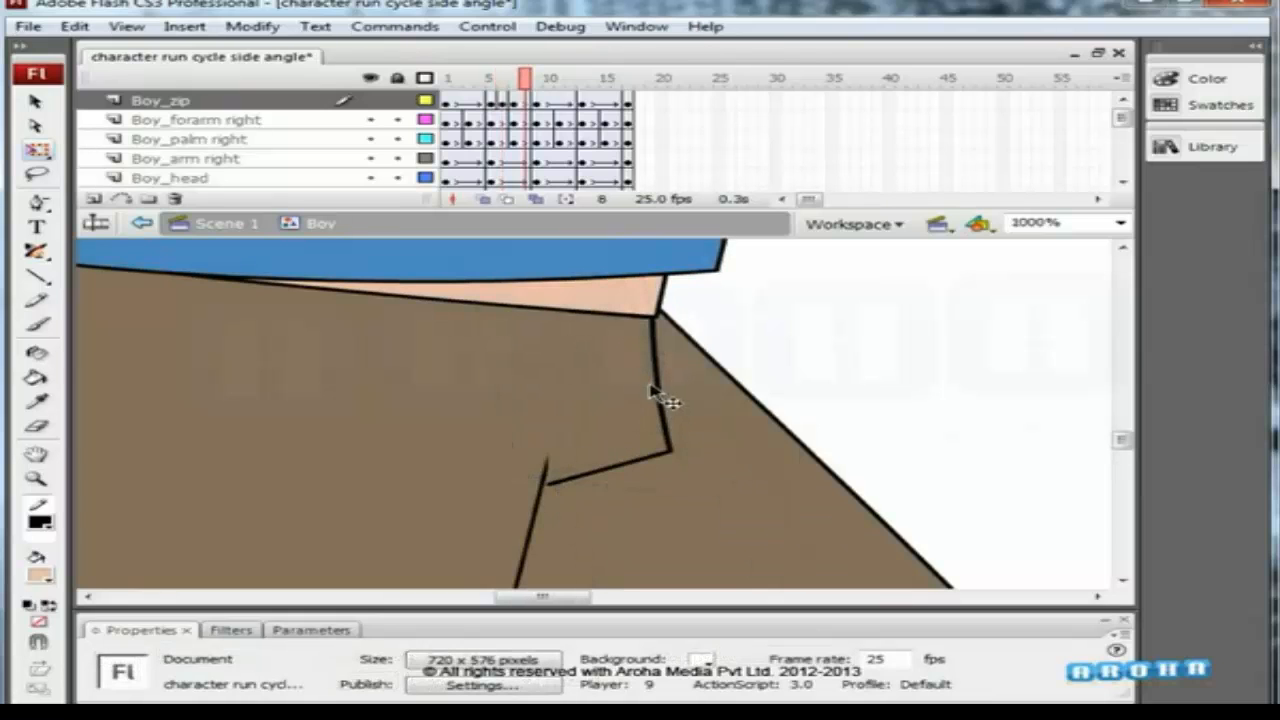
pyautogui.click(628, 410)
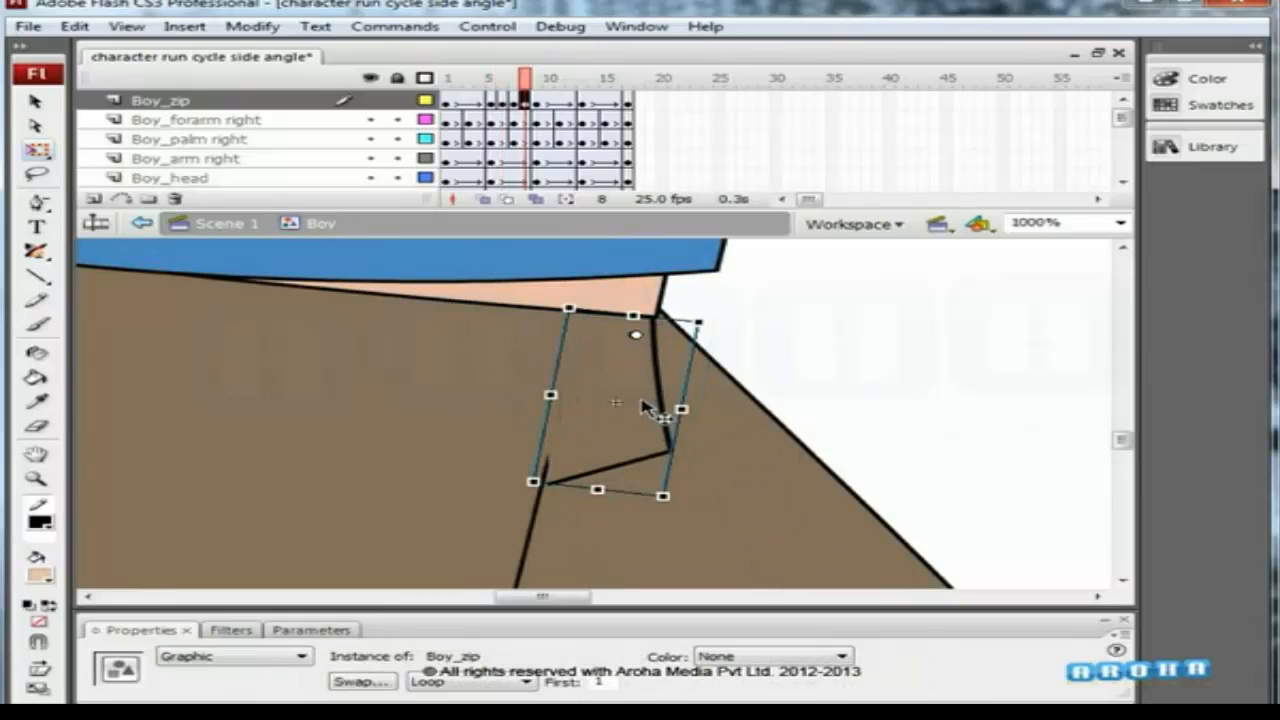
pyautogui.moveTo(628, 493); pyautogui.dragTo(616, 492)
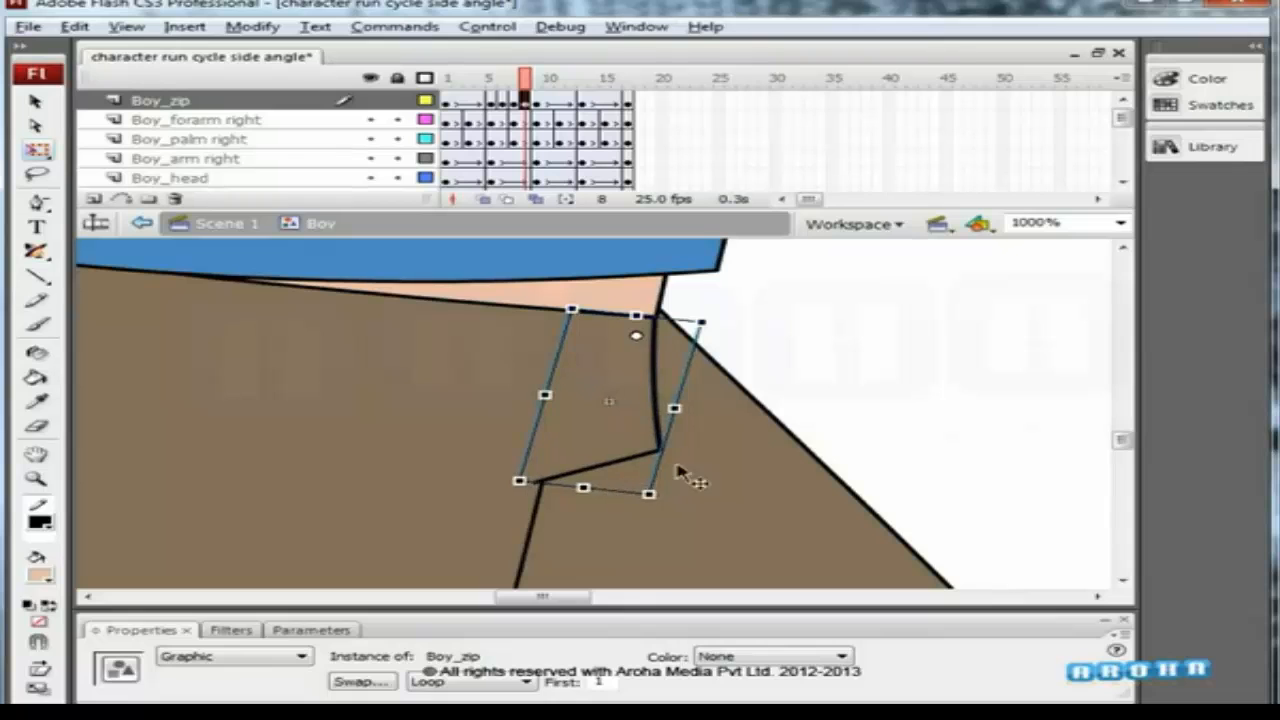
pyautogui.click(778, 388)
pyautogui.press('v')
pyautogui.hotkey('ctrl', '-')
pyautogui.hotkey('ctrl', '-')
pyautogui.hotkey('ctrl', '-')
pyautogui.hotkey('ctrl', 's')
# At frame 11, key the zip and rotate its protruding lower end back onto the trousers.
pyautogui.moveTo(534, 79); pyautogui.dragTo(550, 80)
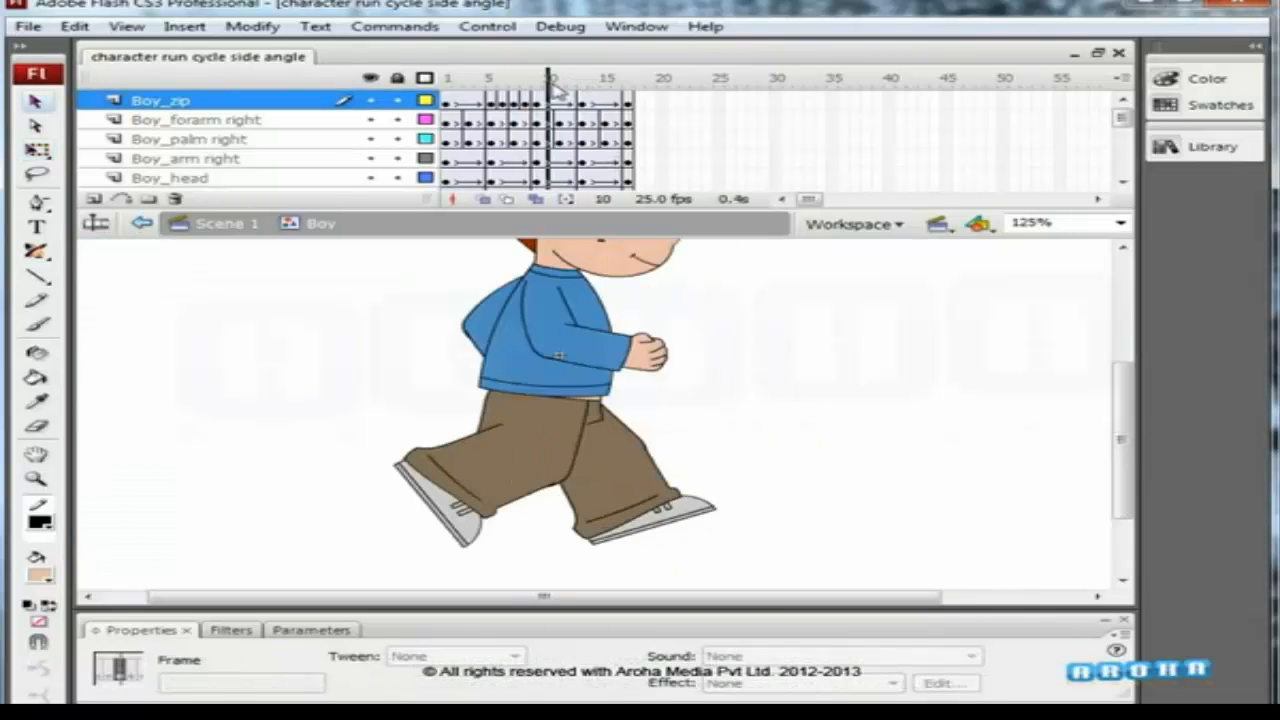
pyautogui.click(559, 101)
pyautogui.moveTo(560, 463); pyautogui.dragTo(640, 378)
pyautogui.click(603, 428)
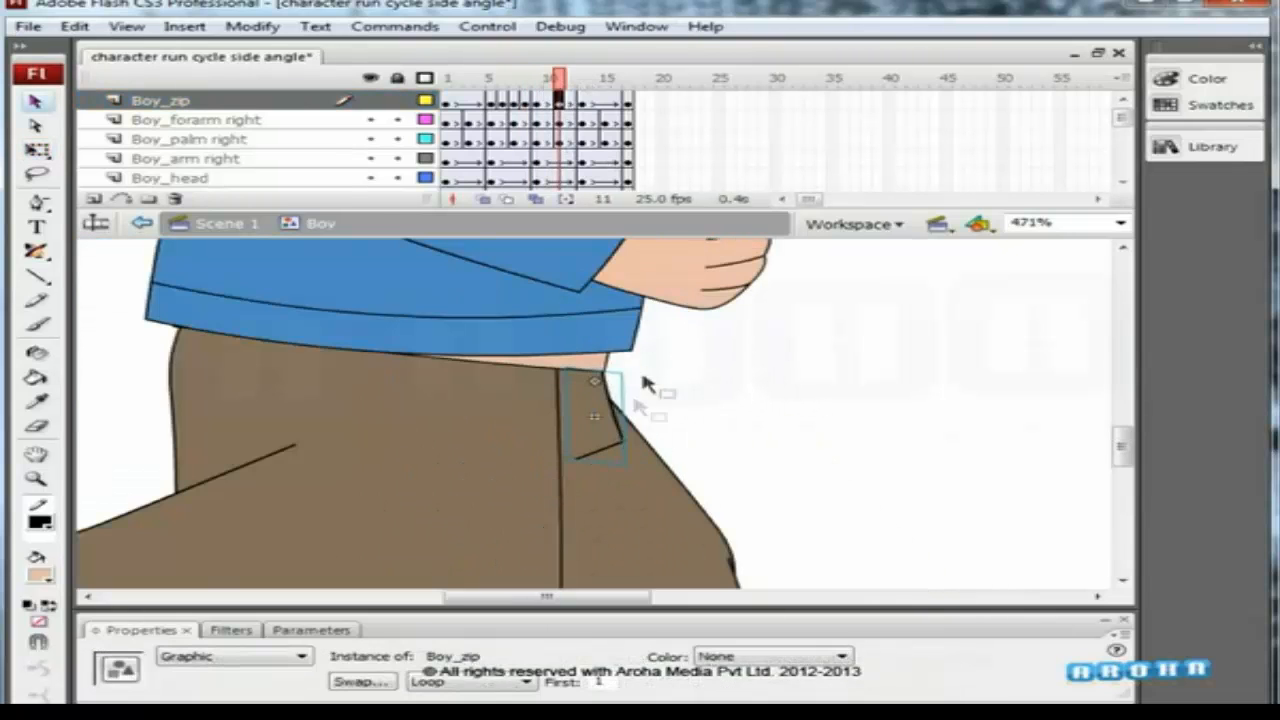
pyautogui.press('q')
pyautogui.hotkey('ctrl', '=')
pyautogui.moveTo(582, 416)
pyautogui.mouseDown()
pyautogui.moveTo(536, 414)
pyautogui.moveTo(597, 404)
pyautogui.mouseUp()
pyautogui.moveTo(612, 513); pyautogui.dragTo(598, 516)
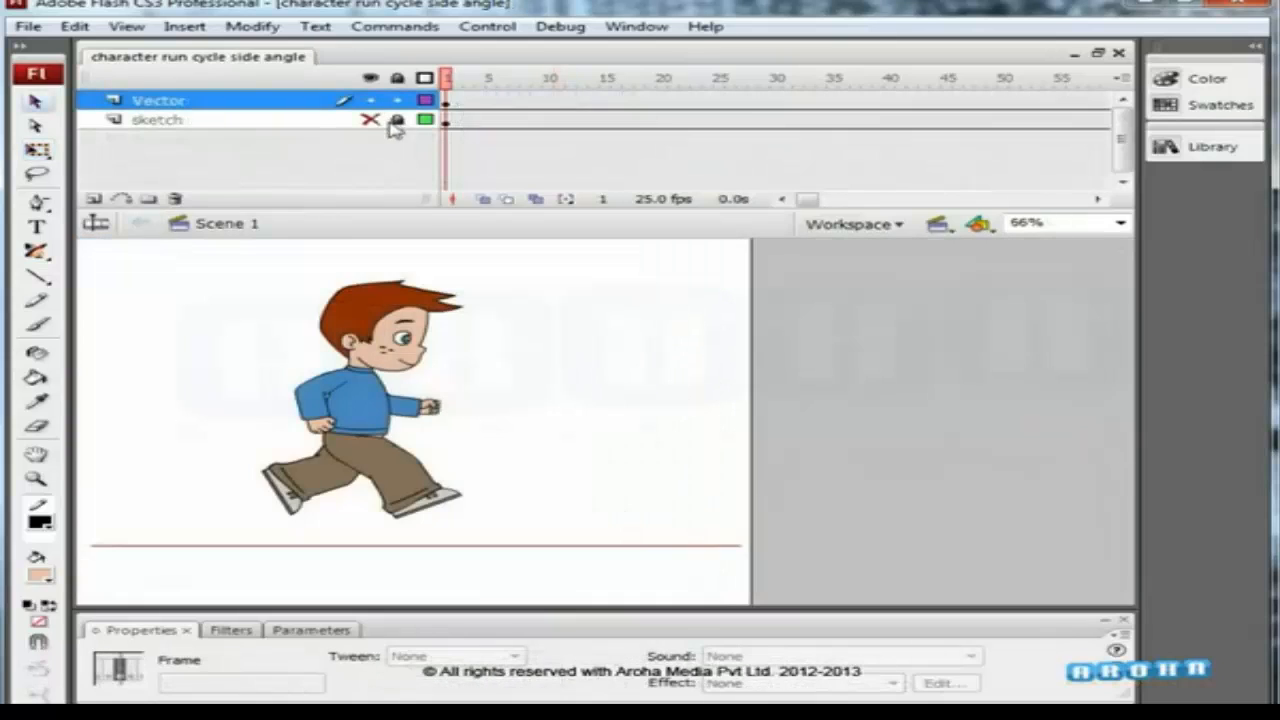
# Play the run cycle, return to frame 6 inside the Boy symbol, and rotate the right foot so its toe tips down to the ground line.
pyautogui.press('Return')
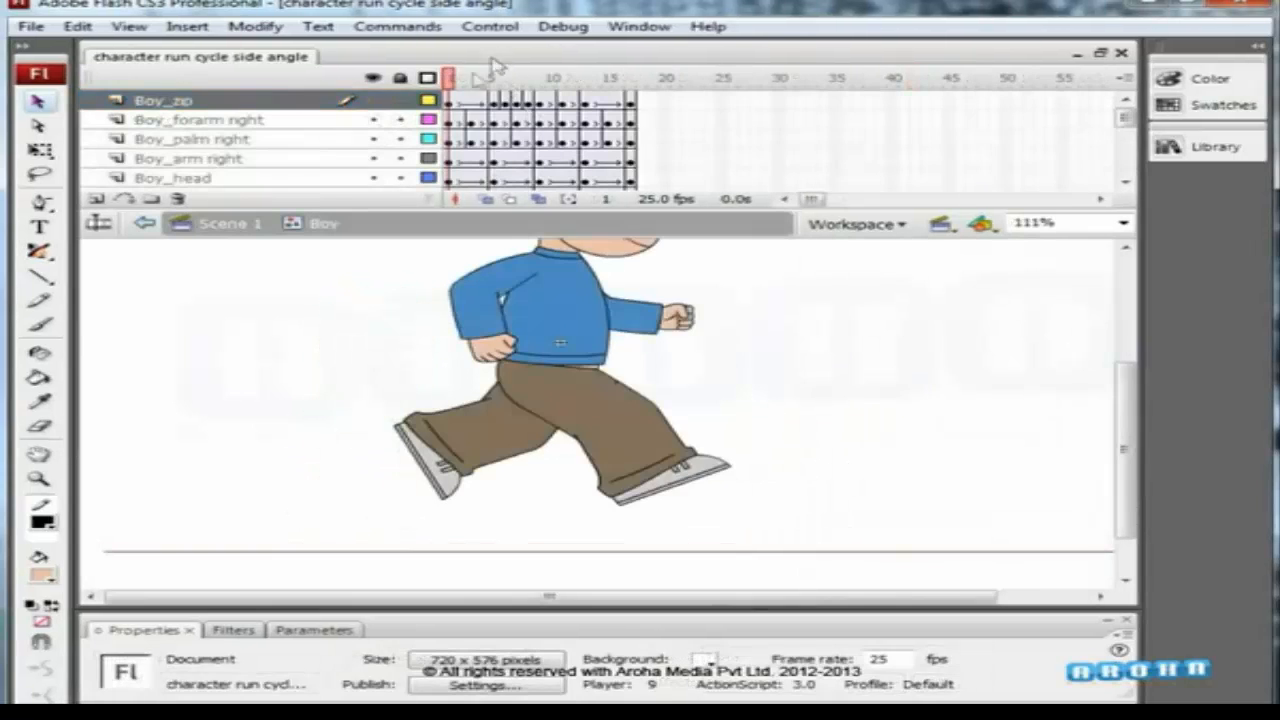
pyautogui.click(485, 86)
pyautogui.moveTo(485, 86); pyautogui.dragTo(508, 94)
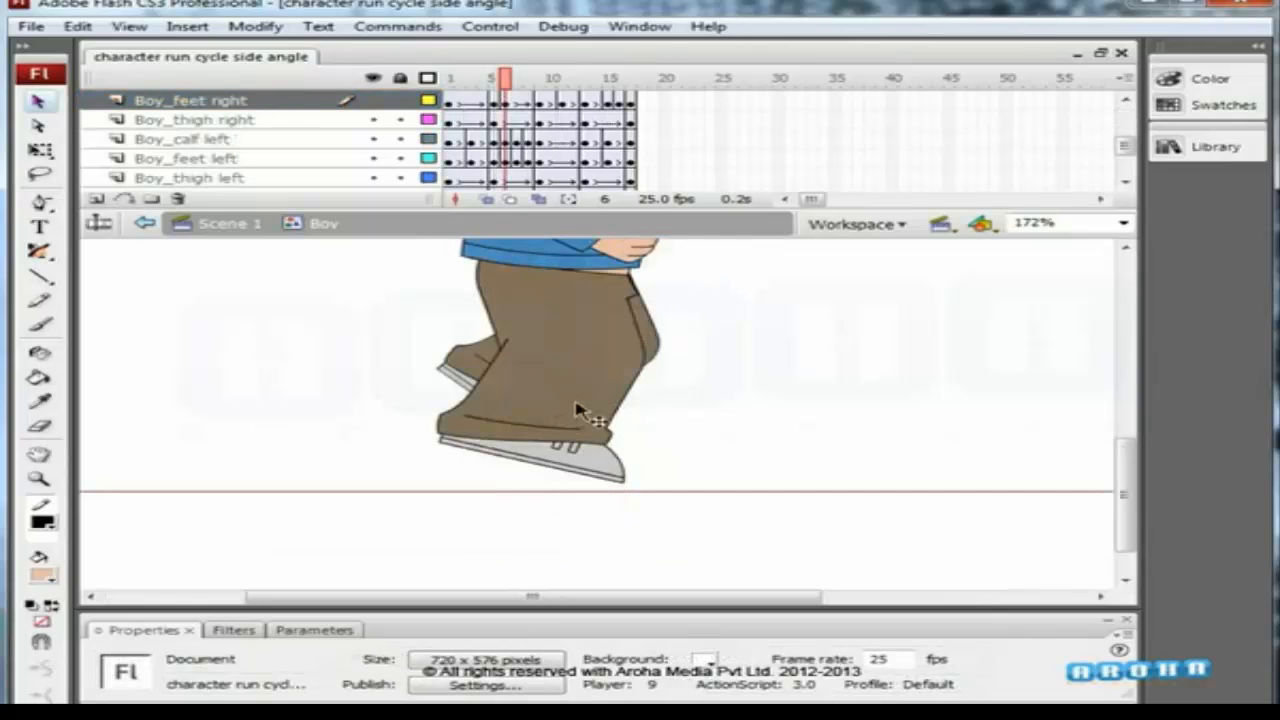
pyautogui.moveTo(590, 474); pyautogui.dragTo(600, 480)
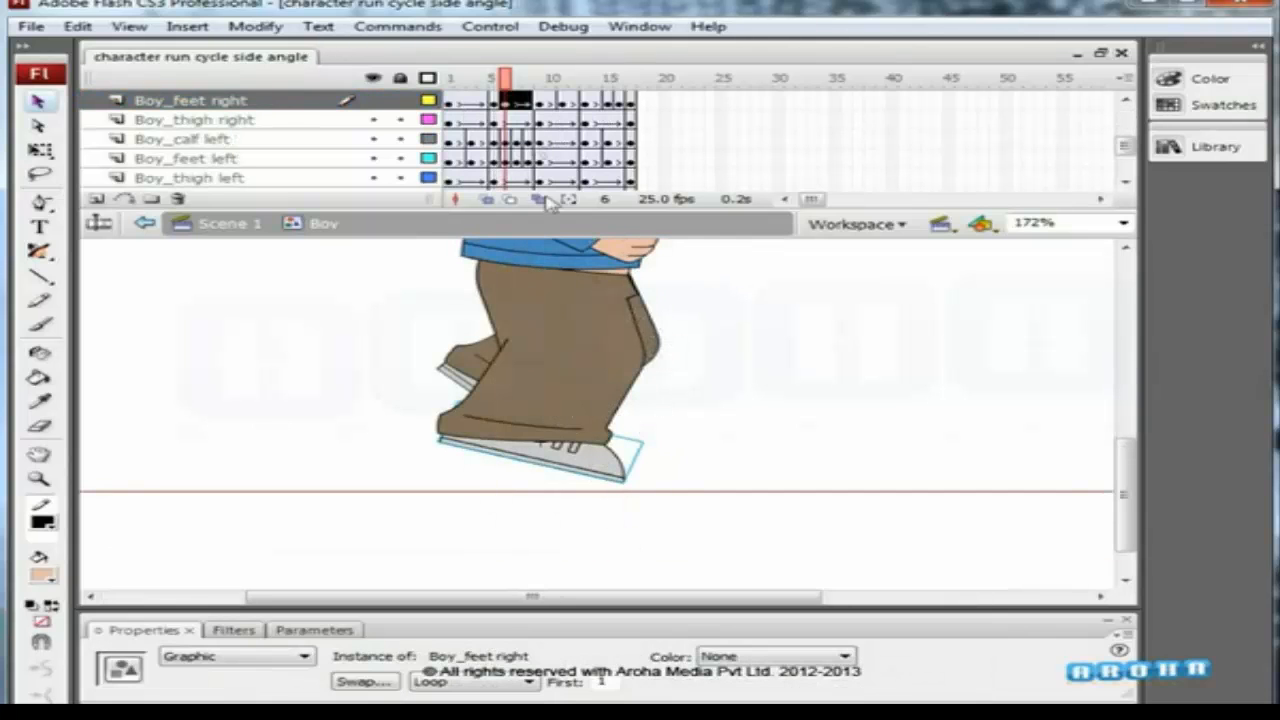
pyautogui.moveTo(508, 88); pyautogui.dragTo(507, 88)
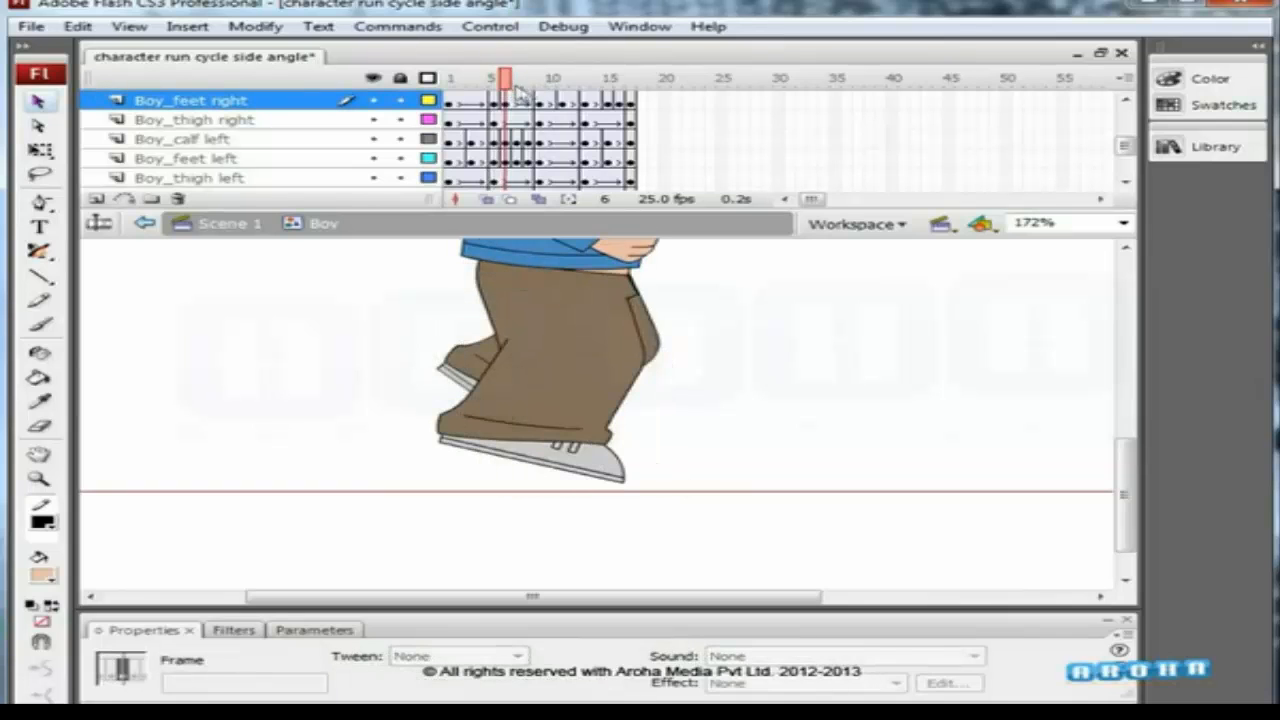
pyautogui.hotkey('ctrl', 's')
pyautogui.moveTo(452, 531); pyautogui.dragTo(708, 394)
pyautogui.click(603, 415)
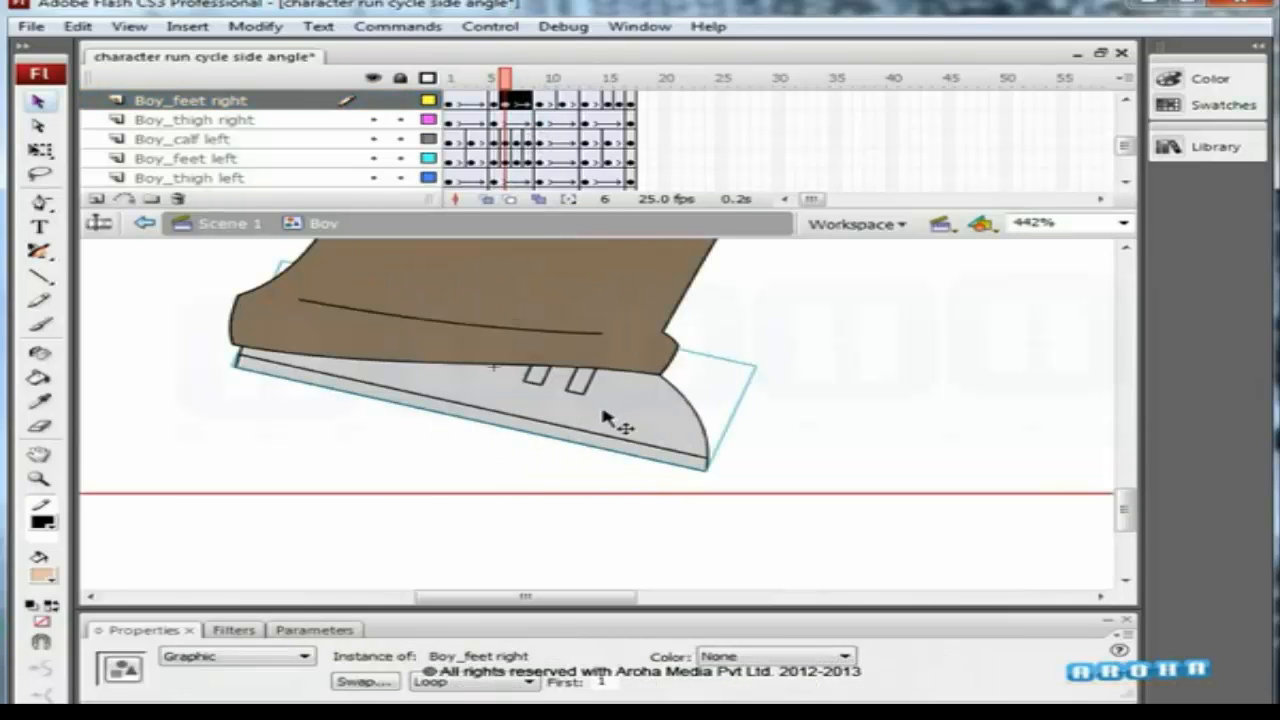
pyautogui.press('q')
pyautogui.moveTo(763, 432); pyautogui.dragTo(744, 405)
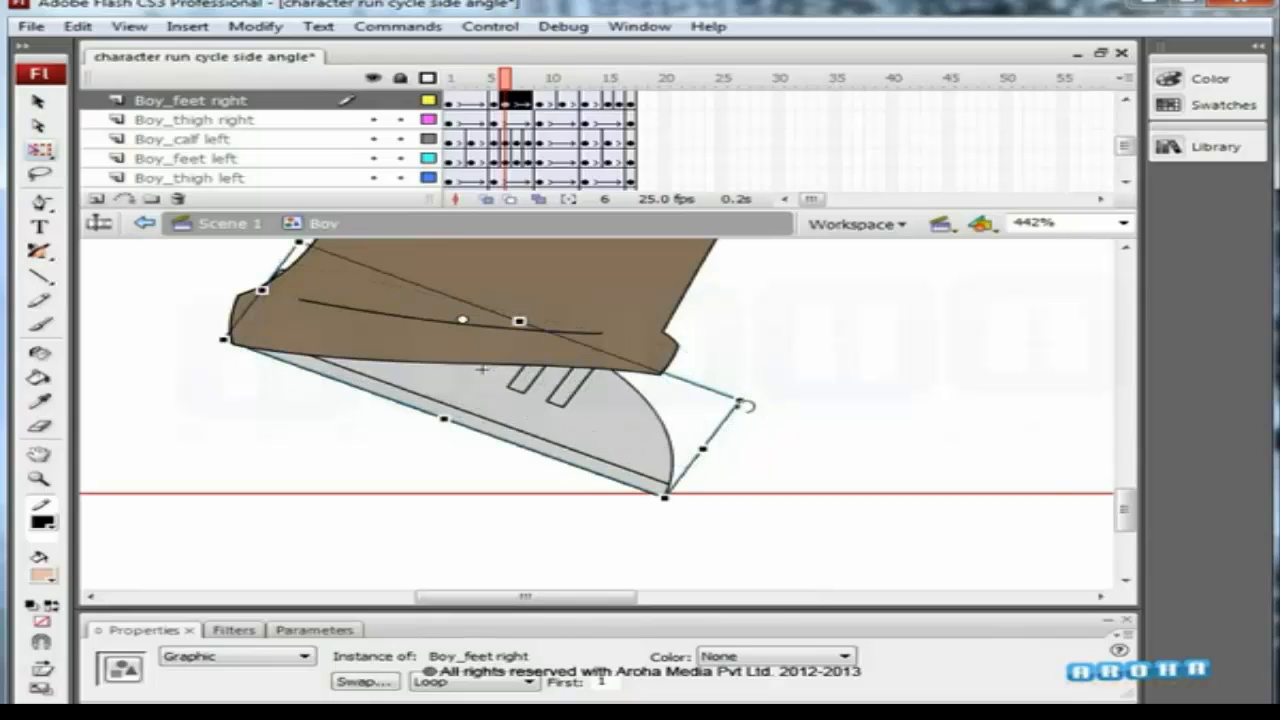
# Nudge the right foot down beneath the trouser hem, rotate it back slightly, and compare frame 6 with its neighbouring frames.
pyautogui.press('Right')
pyautogui.press('Right')
pyautogui.press('Right')
pyautogui.press('Right')
pyautogui.press('Down')
pyautogui.press('Down')
pyautogui.press('Down')
pyautogui.press('Down')
pyautogui.press('Down')
pyautogui.press('Down')
pyautogui.press('Down')
pyautogui.press('Left')
pyautogui.press('Left')
pyautogui.press('Down')
pyautogui.press('Down')
pyautogui.press('Left')
pyautogui.press('Left')
pyautogui.moveTo(768, 440); pyautogui.dragTo(775, 424)
pyautogui.moveTo(607, 438); pyautogui.dragTo(612, 430)
pyautogui.click(781, 358)
pyautogui.press('.')
pyautogui.press(',')
pyautogui.press(',')
pyautogui.press('.')
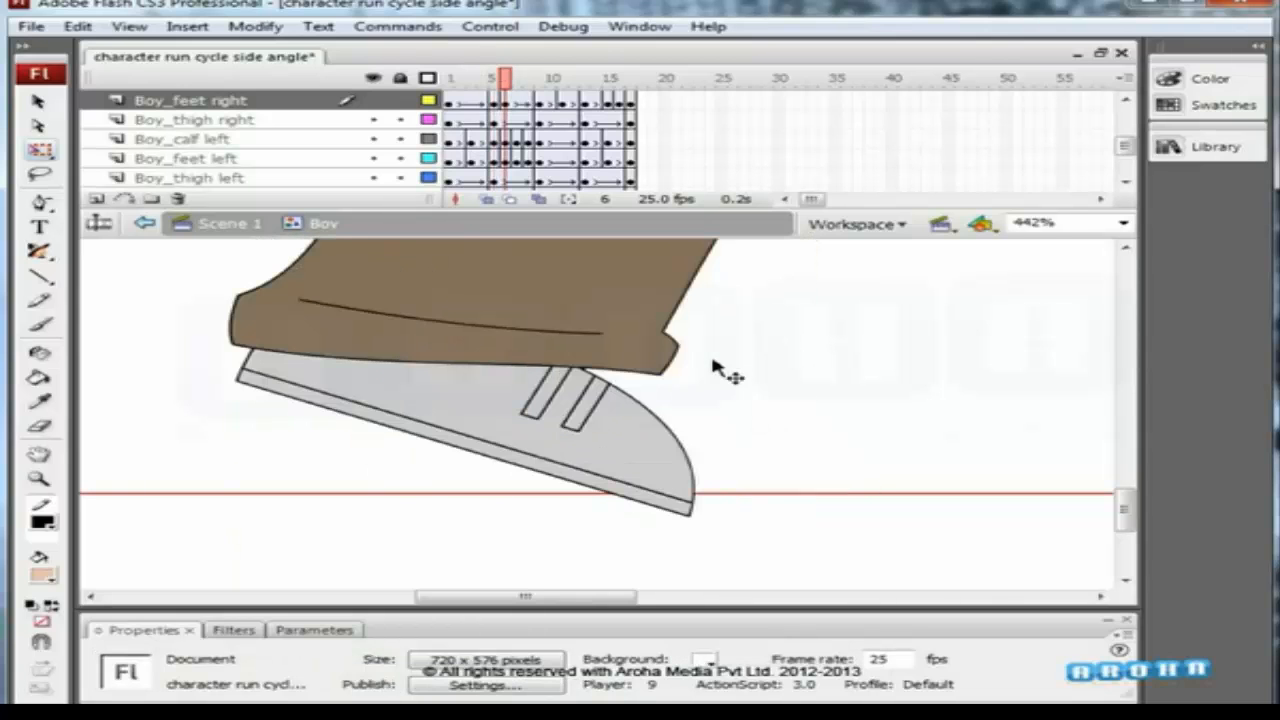
# Nudge the right foot slightly up and left at frame 6 so its heel fits under the trouser hem.
pyautogui.click(564, 432)
pyautogui.press('Up')
pyautogui.press('Up')
pyautogui.press('Up')
pyautogui.press('Left')
pyautogui.press('Left')
pyautogui.press('Down')
pyautogui.press('Left')
pyautogui.press('Left')
pyautogui.press('Left')
pyautogui.click(708, 380)
pyautogui.press('v')
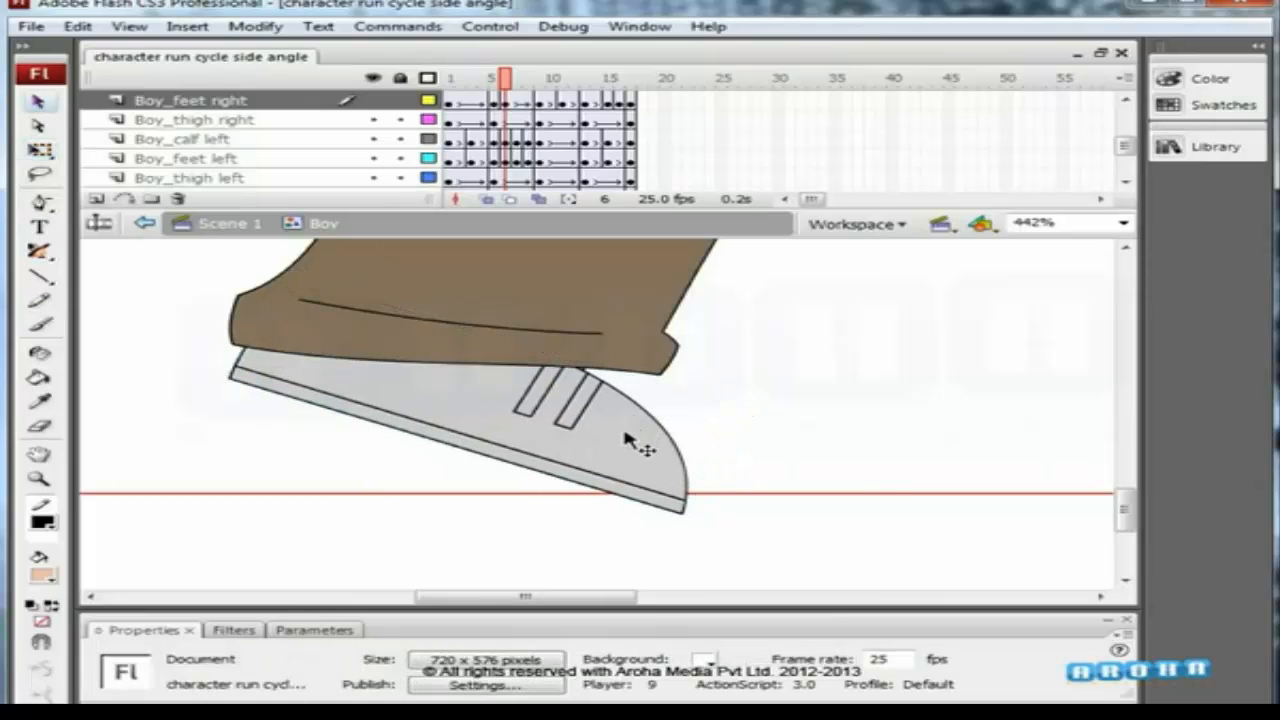
# Open the Boy_feet right symbol, extend Layer 1 to frame 17, and insert keyframes at frames 6 and 7.
pyautogui.click(632, 438)
pyautogui.doubleClick(636, 440)
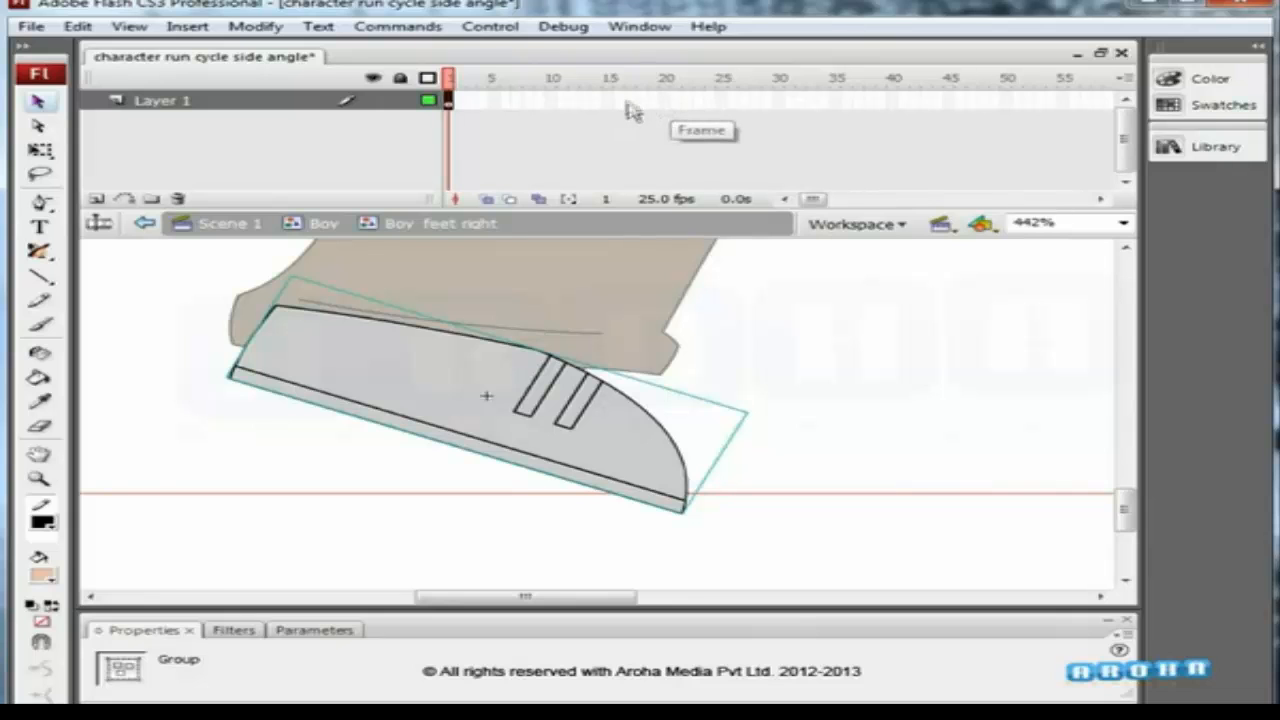
pyautogui.click(628, 101)
pyautogui.press('F5')
pyautogui.click(510, 100)
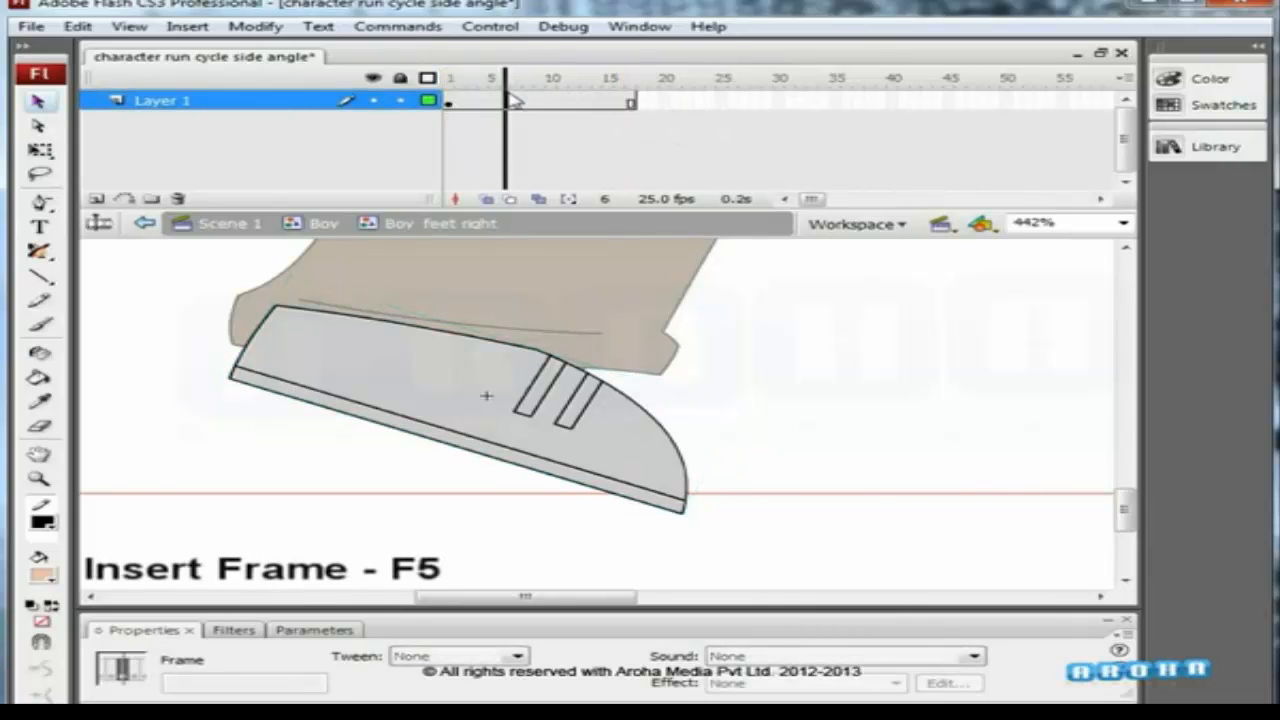
pyautogui.click(515, 101)
pyautogui.press('F6')
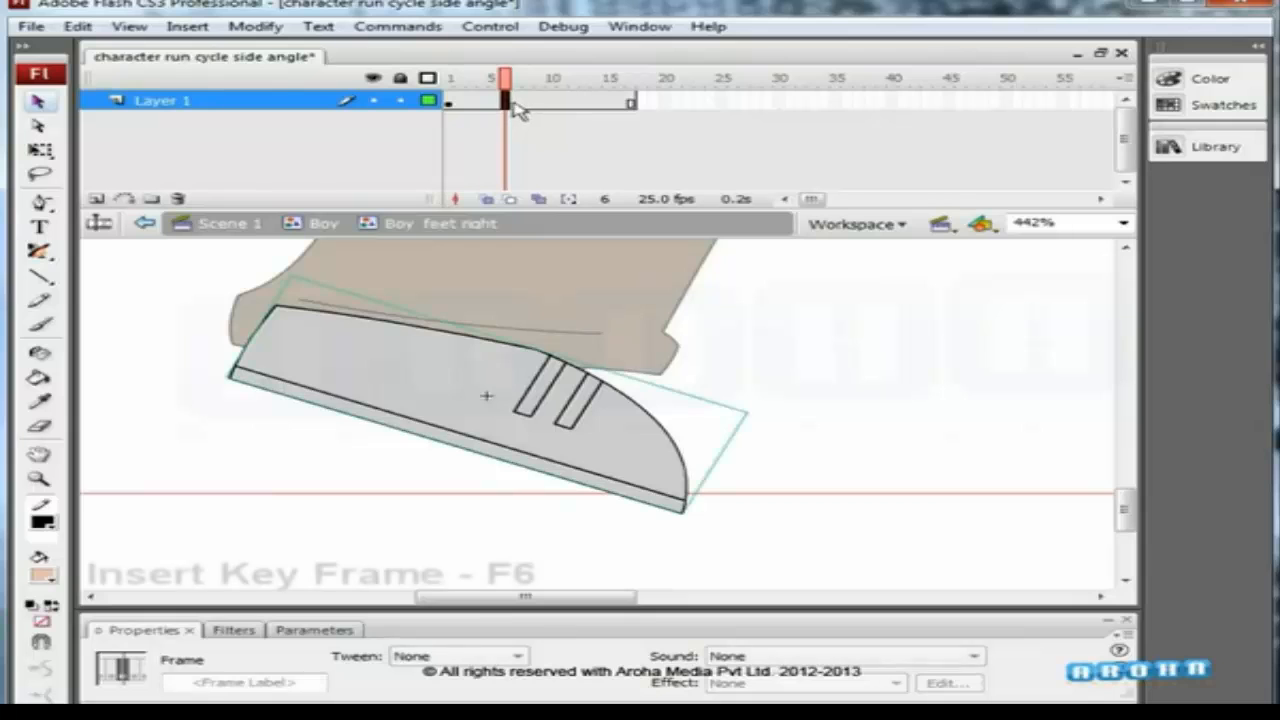
# Break apart the shoe artwork at frame 6 and add a corner to the sole's lower edge at the ground line.
pyautogui.click(506, 80)
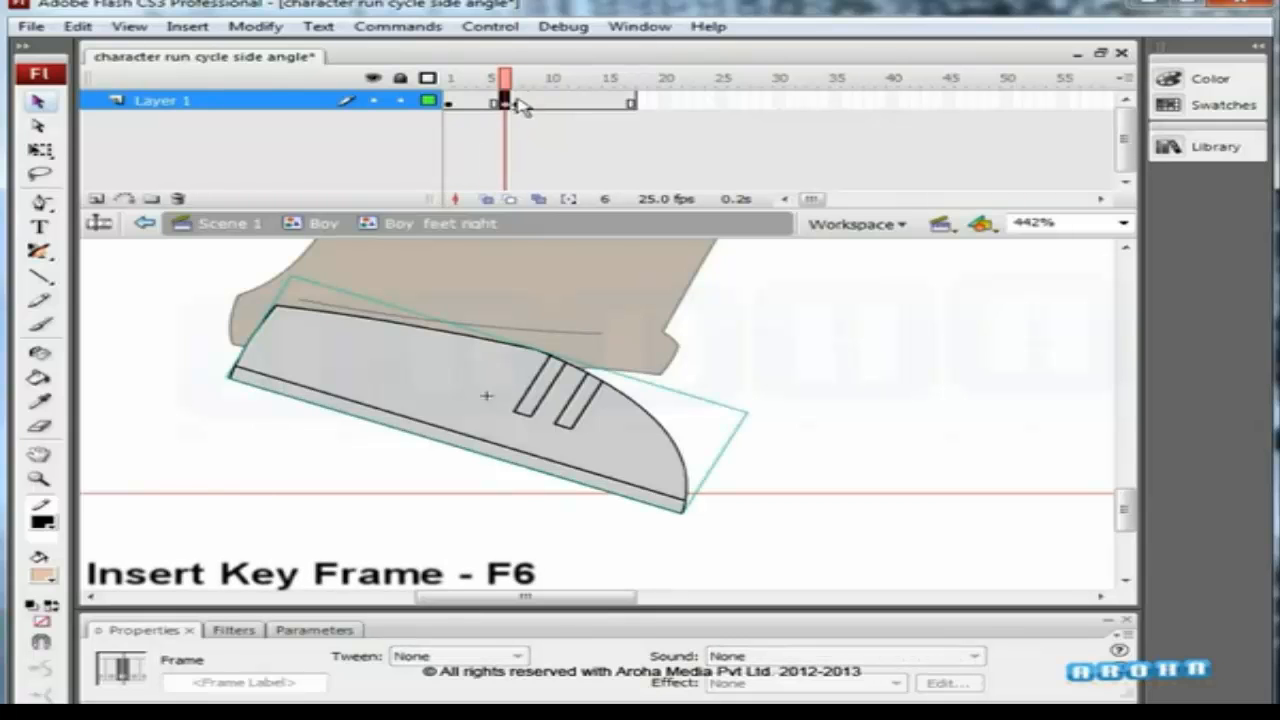
pyautogui.click(655, 440)
pyautogui.hotkey('ctrl', 'b')
pyautogui.click(727, 431)
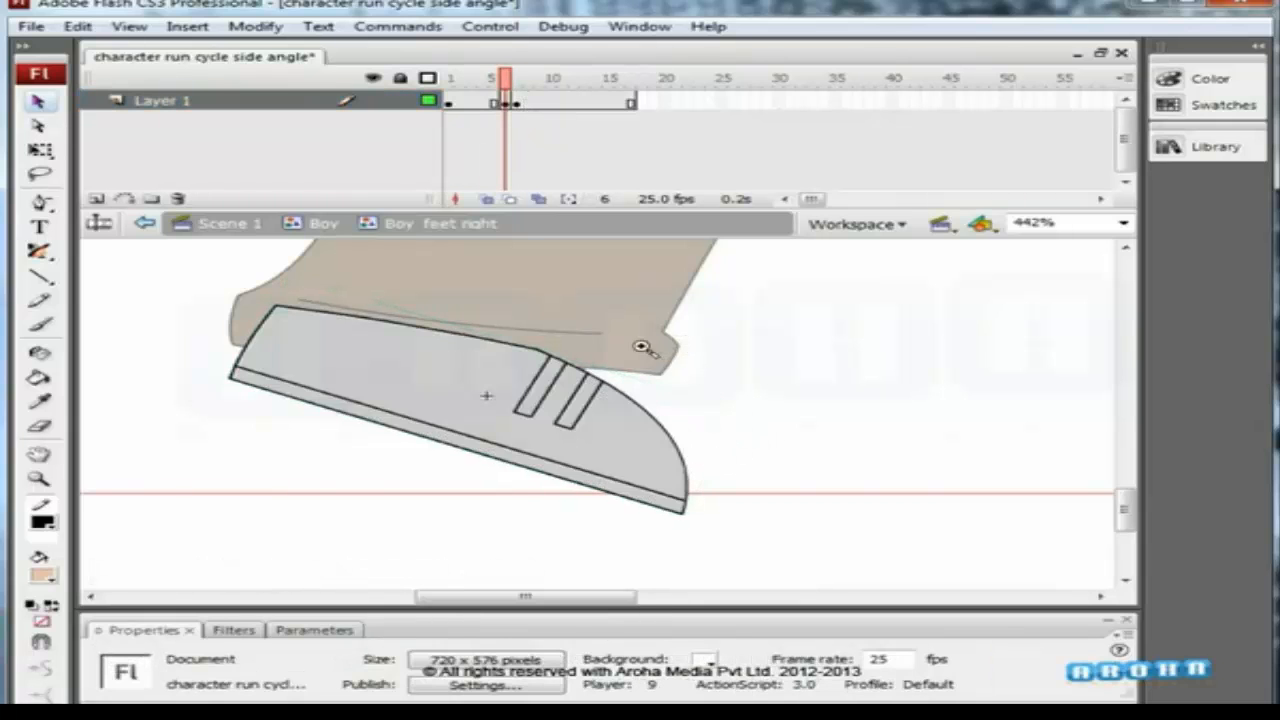
pyautogui.moveTo(490, 452); pyautogui.dragTo(401, 540)
pyautogui.moveTo(690, 490); pyautogui.dragTo(686, 506)
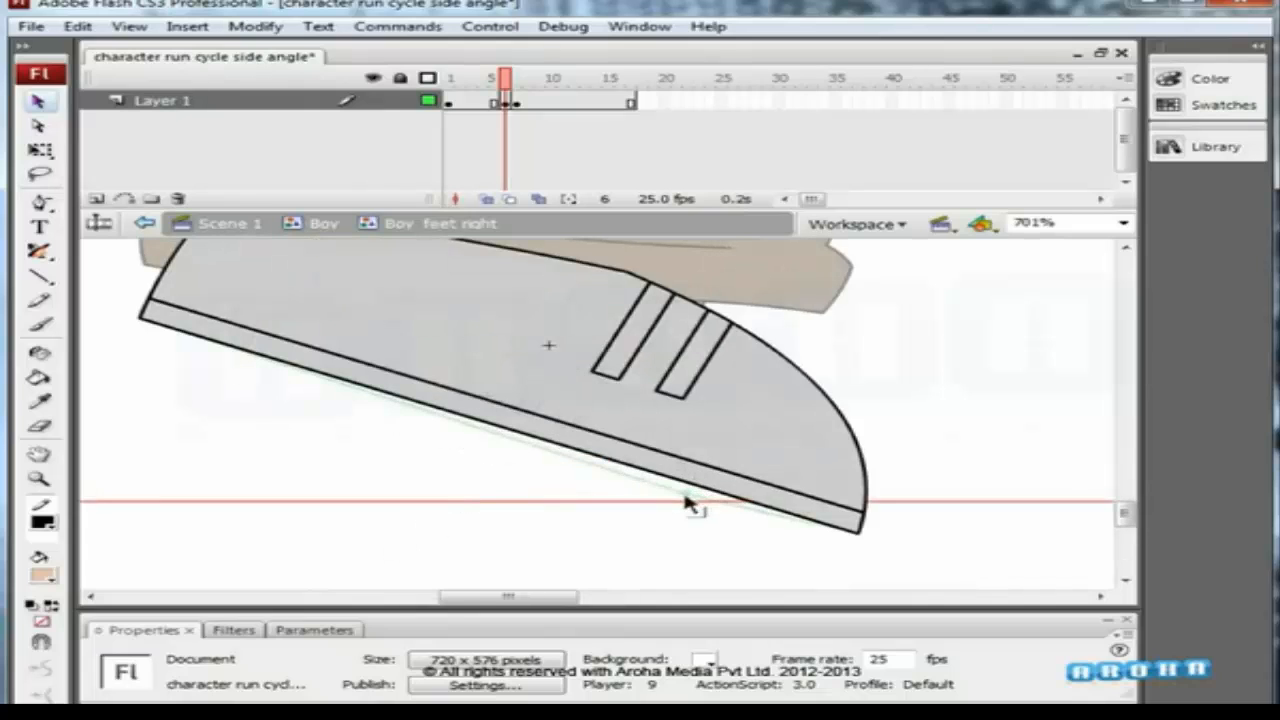
# Bend the sole's upper line to match, bring the toe's lower edge onto the ground line, and delete the outline left below it.
pyautogui.moveTo(869, 513); pyautogui.dragTo(874, 477)
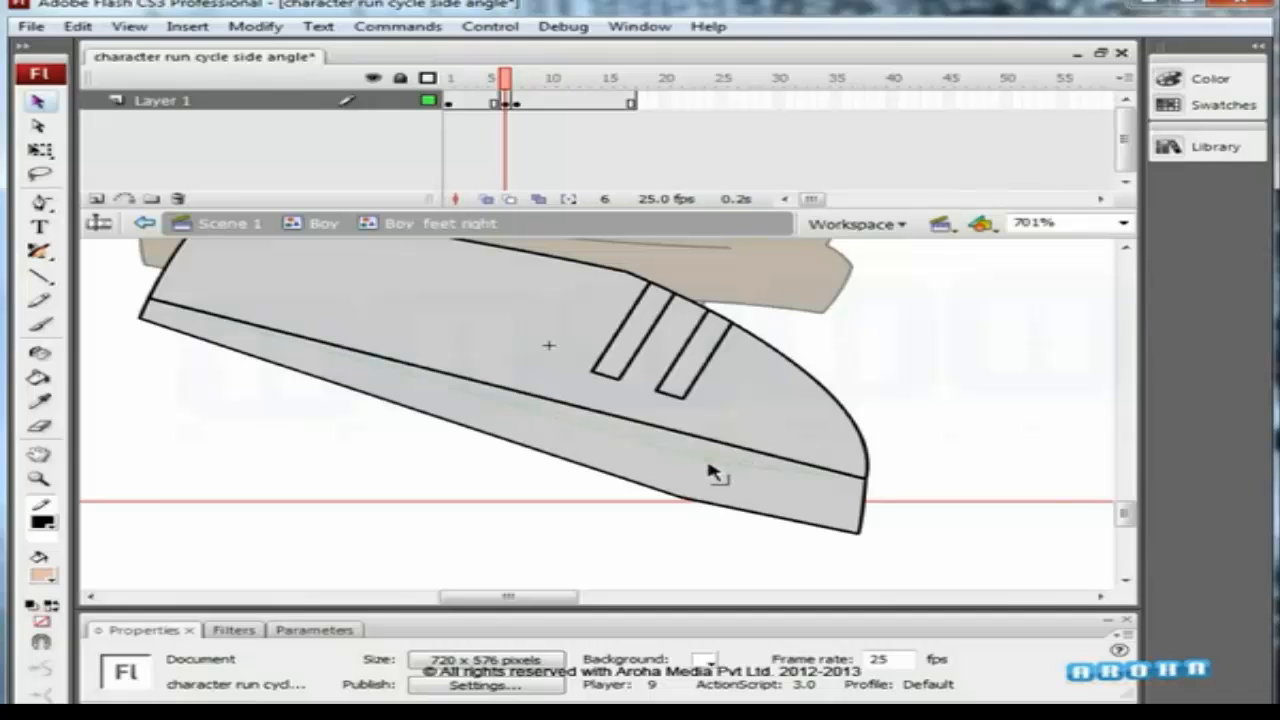
pyautogui.moveTo(697, 482); pyautogui.dragTo(700, 484)
pyautogui.moveTo(858, 530); pyautogui.dragTo(905, 503)
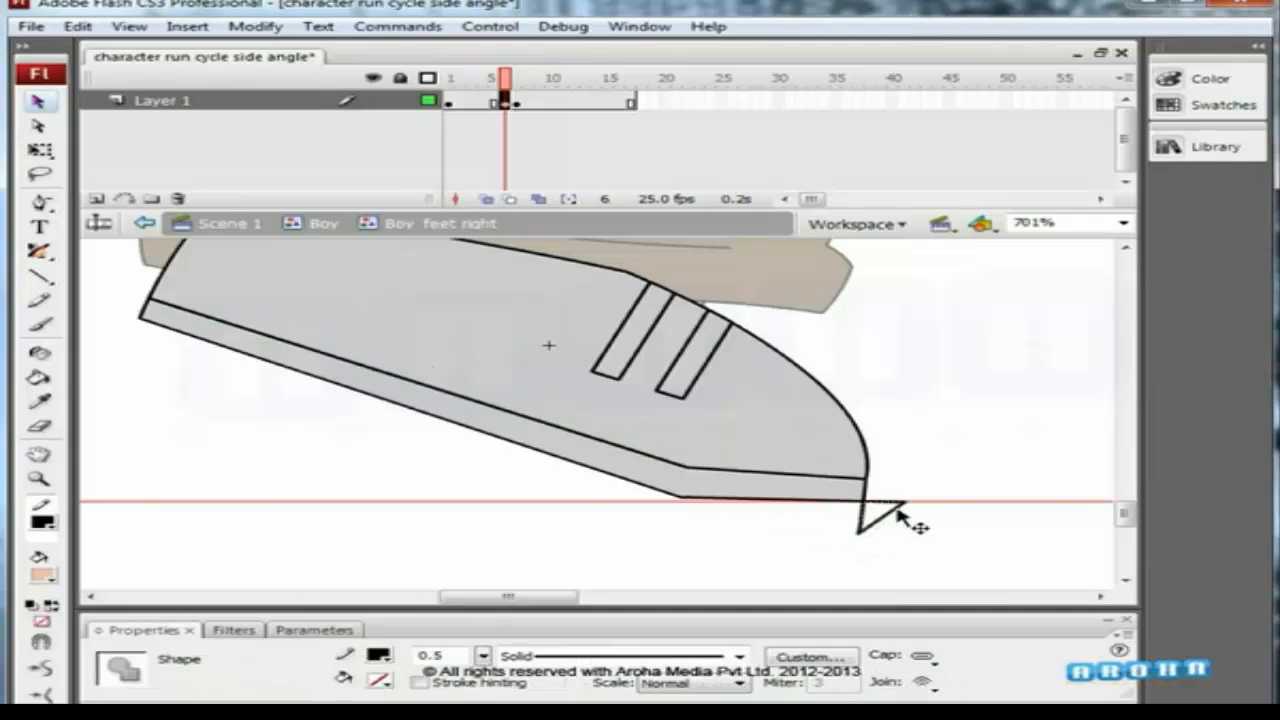
pyautogui.press('Delete')
pyautogui.hotkey('ctrl', 'space')
pyautogui.moveTo(884, 354); pyautogui.dragTo(774, 564)
pyautogui.moveTo(657, 396); pyautogui.dragTo(655, 398)
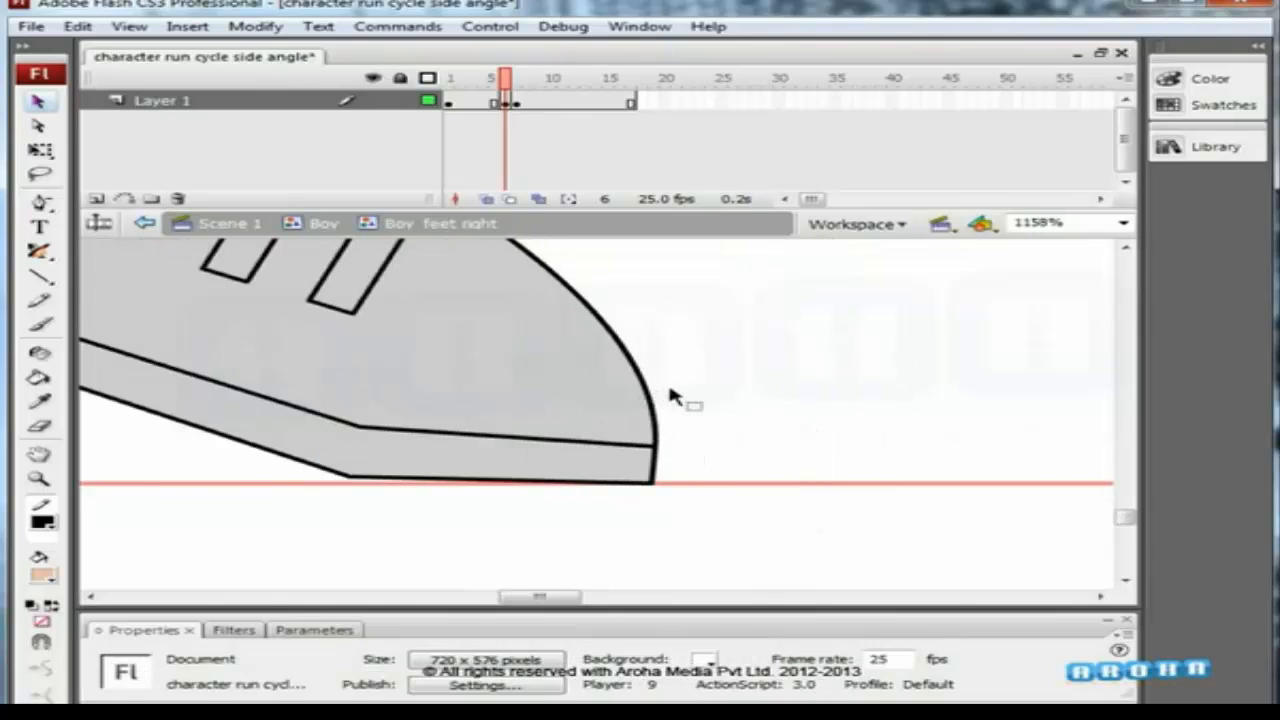
# Reposition both bend corners of the sole so its front lies flat on the ground line with an even thickness.
pyautogui.press('space')
pyautogui.moveTo(387, 434); pyautogui.dragTo(511, 449)
pyautogui.moveTo(473, 495); pyautogui.dragTo(402, 499)
pyautogui.hotkey('ctrl', '-')
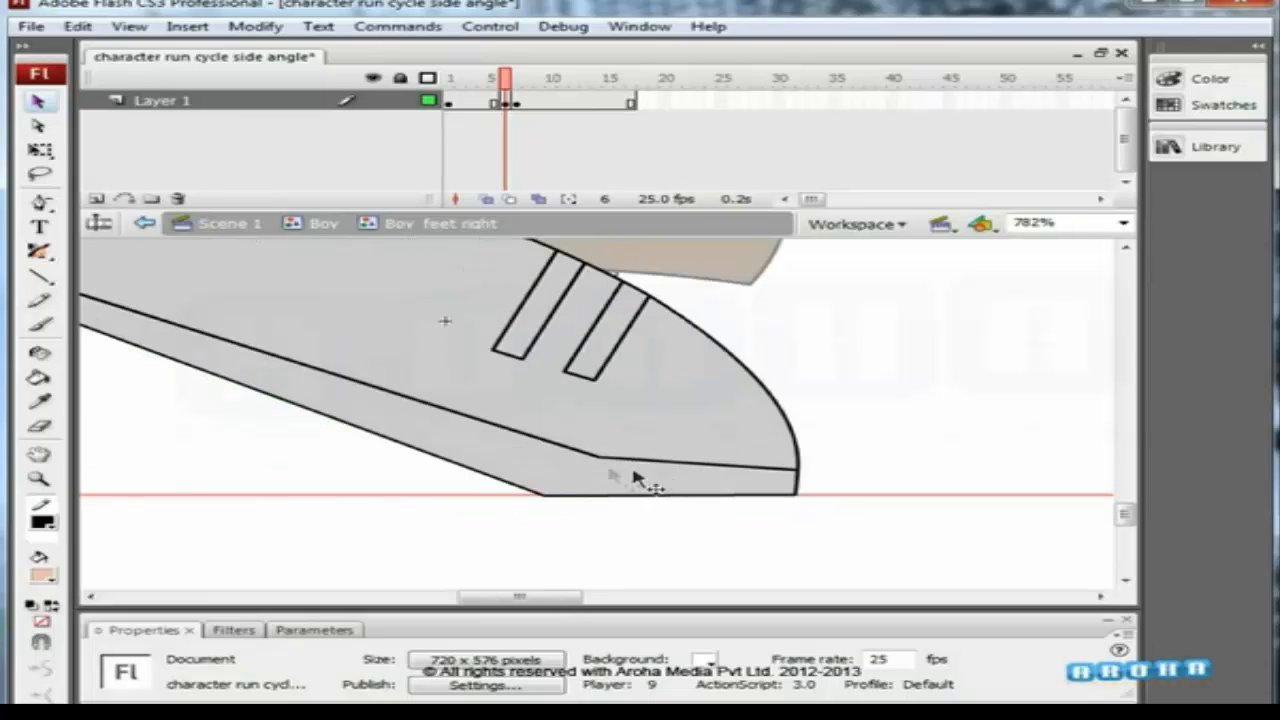
pyautogui.moveTo(562, 478); pyautogui.dragTo(554, 474)
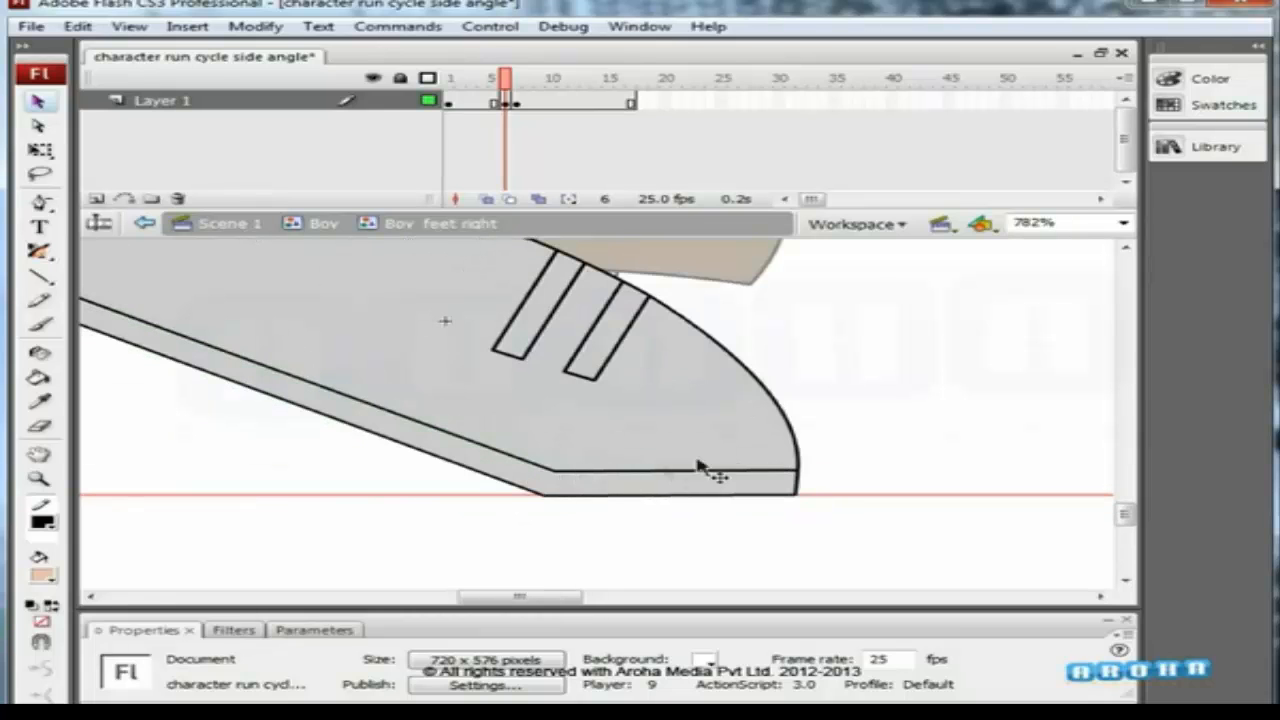
# Delete the outlines of the two lace strips from the shoe at frame 6.
pyautogui.hotkey('ctrl', '-')
pyautogui.doubleClick(633, 422)
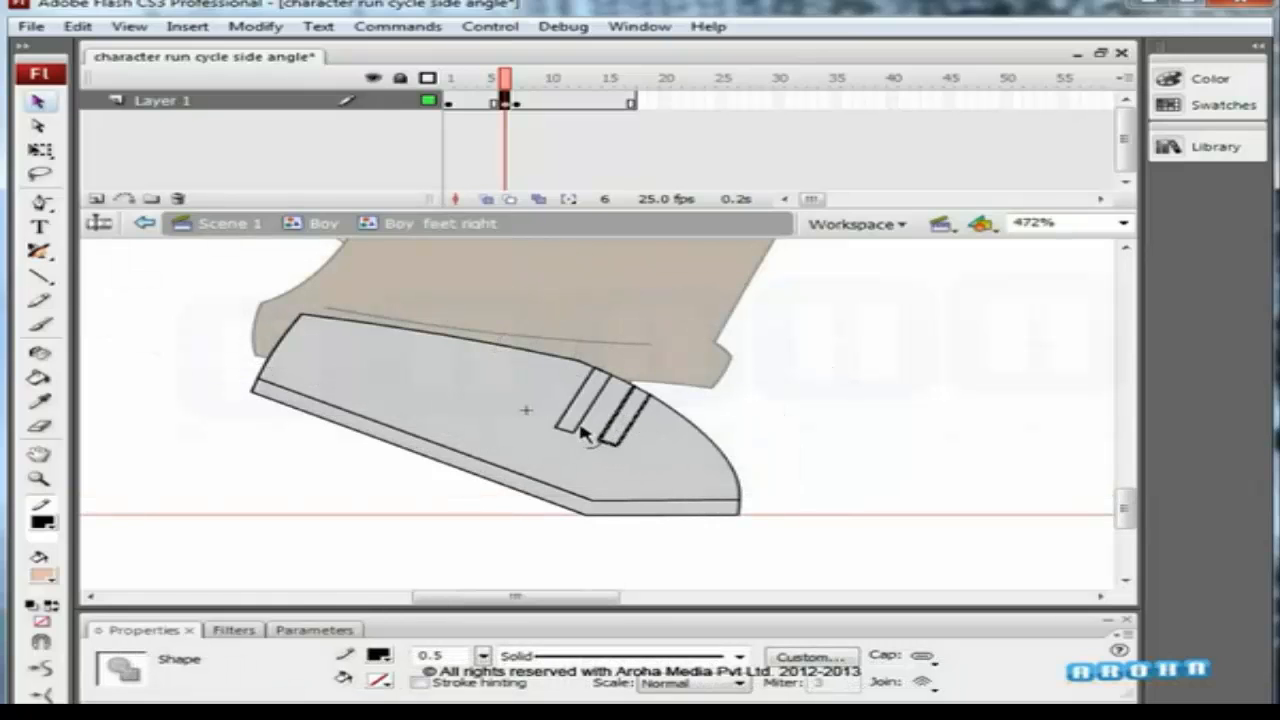
pyautogui.keyDown('shift'); pyautogui.click(600, 409); pyautogui.keyUp('shift')
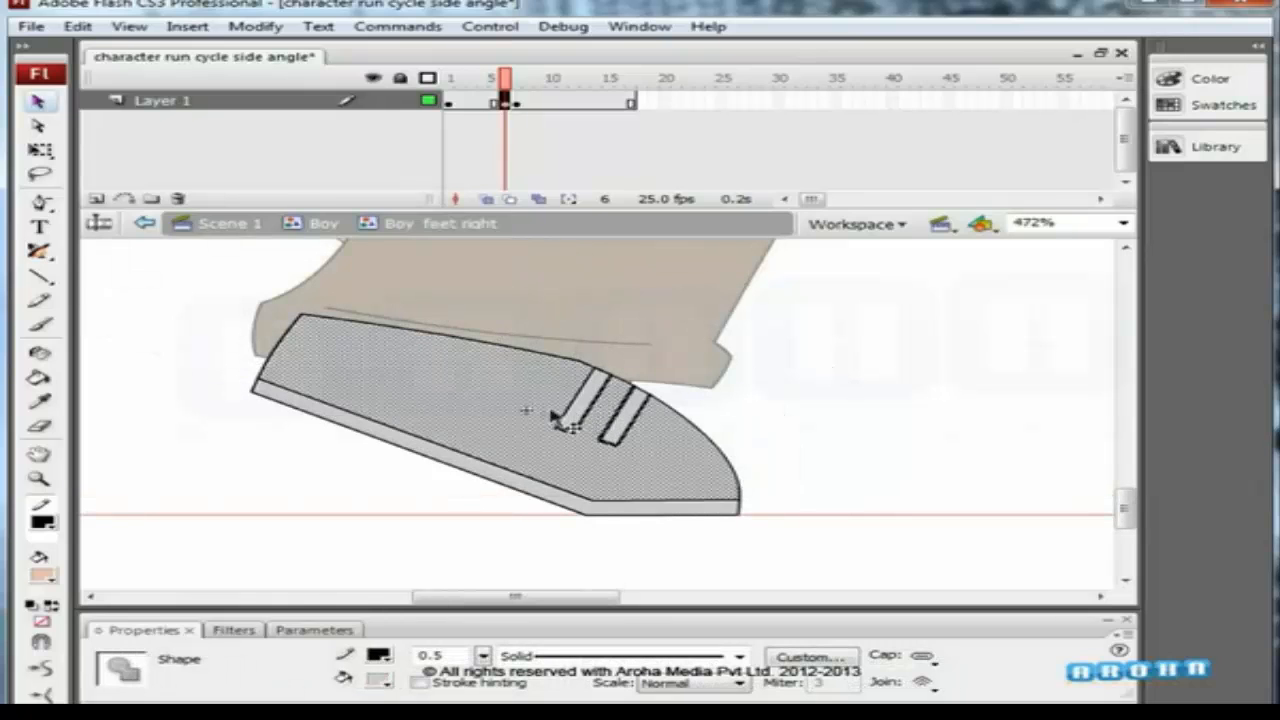
pyautogui.keyDown('shift'); pyautogui.click(554, 411); pyautogui.keyUp('shift')
pyautogui.keyDown('shift'); pyautogui.click(568, 407); pyautogui.keyUp('shift')
pyautogui.press('Delete')
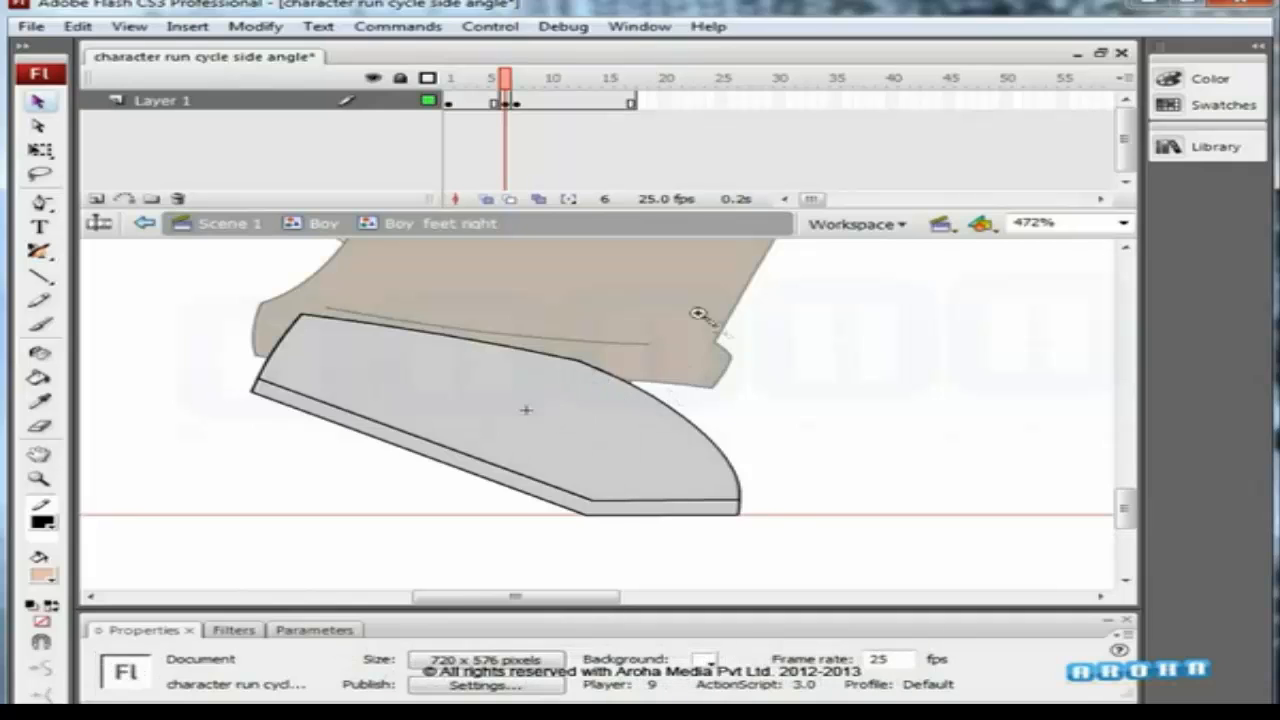
# Reshape the shoe's upper outline into an inward curve behind the toe and remove the leftover line end.
pyautogui.moveTo(698, 313); pyautogui.dragTo(534, 511)
pyautogui.moveTo(622, 405); pyautogui.dragTo(750, 371)
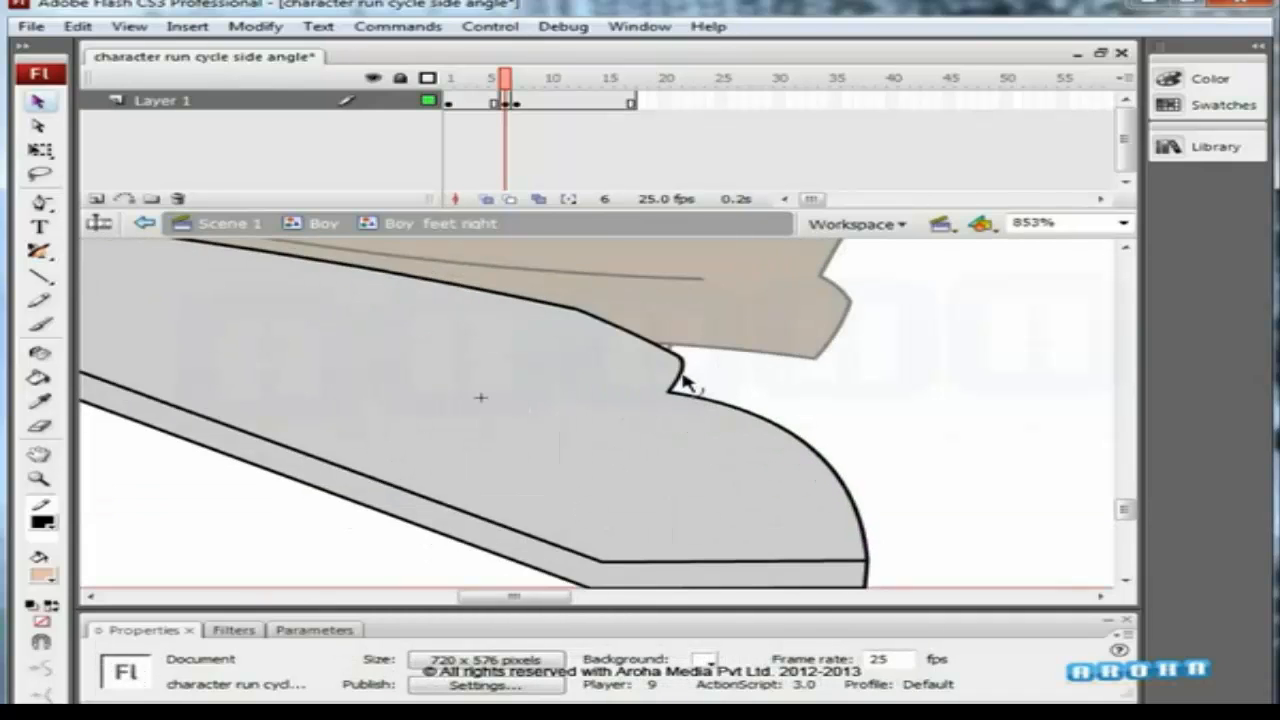
pyautogui.moveTo(563, 303); pyautogui.dragTo(598, 322)
pyautogui.click(590, 316)
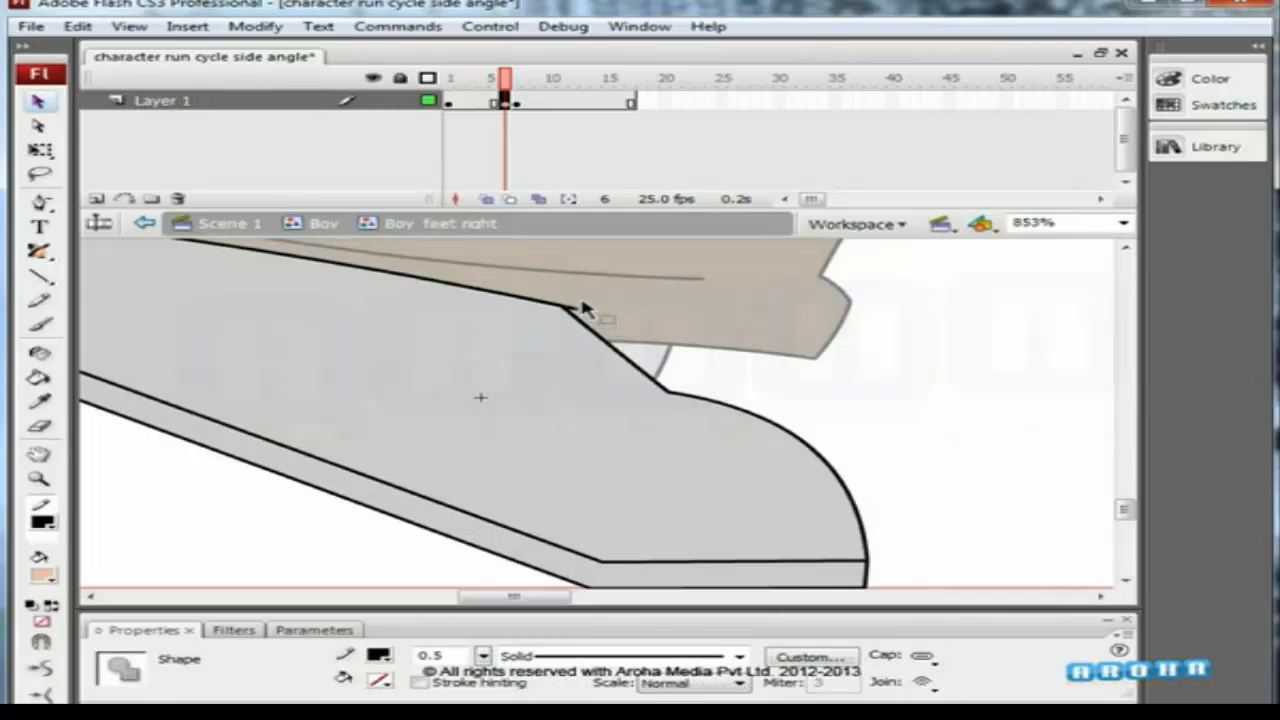
pyautogui.click(610, 335)
pyautogui.scroll(-2, 665, 400)
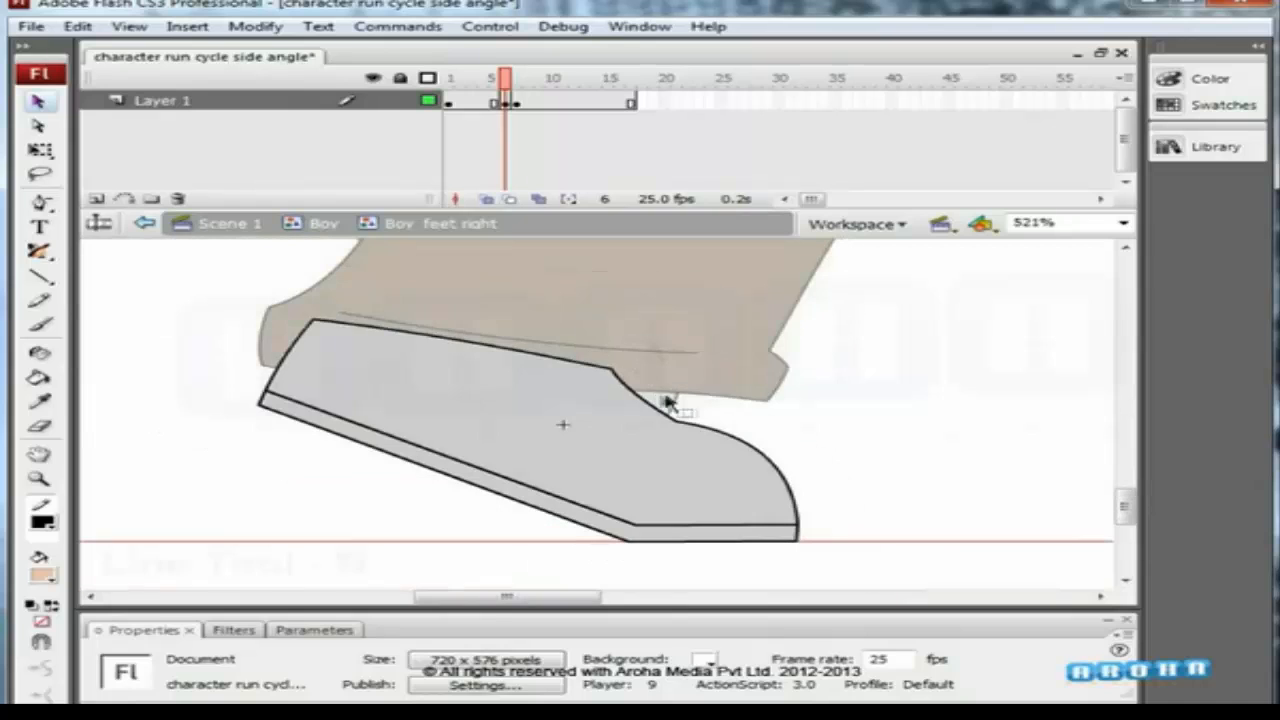
# Draw a short crease line from the notch back into the shoe and curve it to continue the toe outline.
pyautogui.press('n')
pyautogui.press('v')
pyautogui.moveTo(625, 430); pyautogui.dragTo(600, 415)
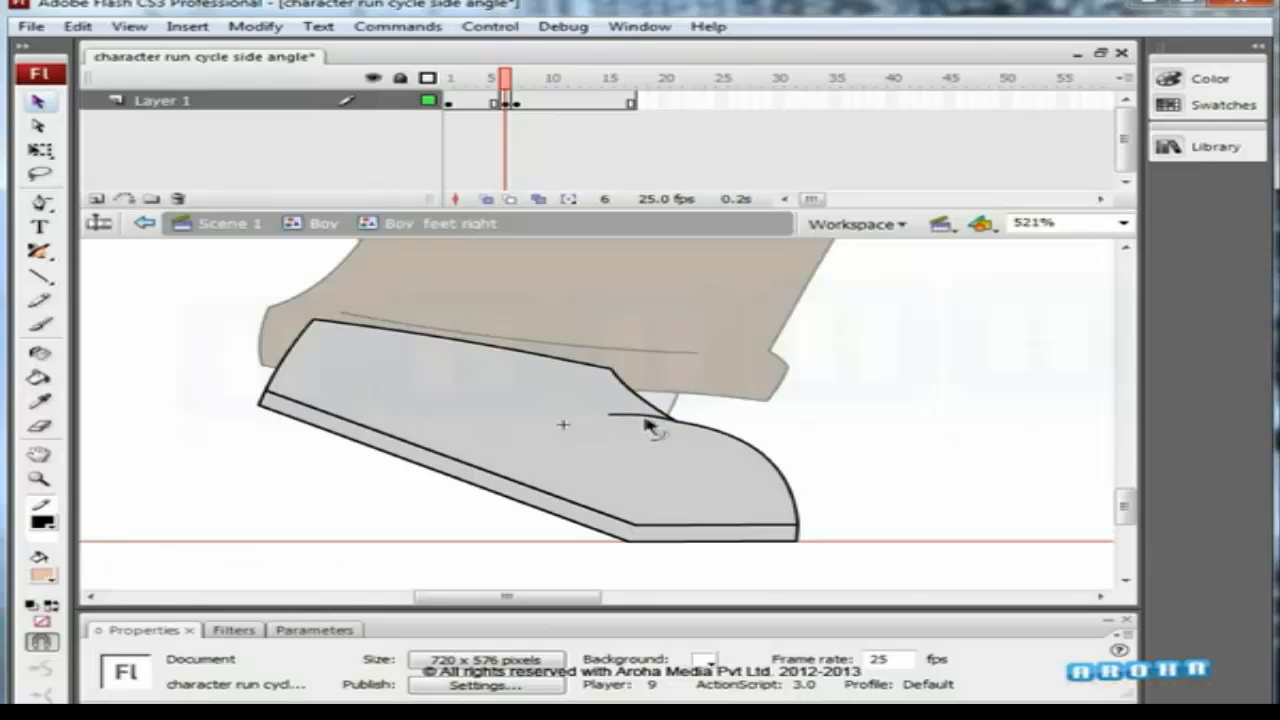
pyautogui.scroll(4, 672, 402)
pyautogui.moveTo(404, 427); pyautogui.dragTo(426, 420)
pyautogui.hotkey('ctrl', '-')
pyautogui.hotkey('ctrl', '-')
pyautogui.hotkey('ctrl', '-')
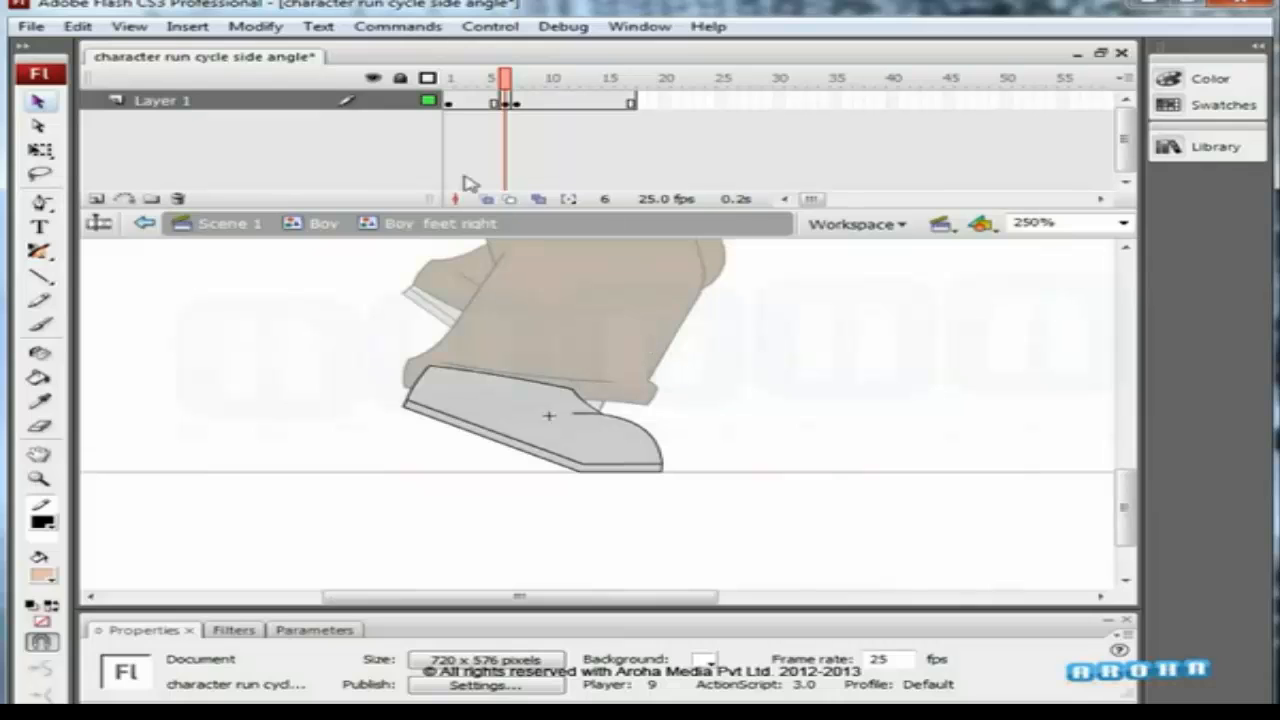
# Turn on onion skinning and draw the front lace strip's outline on the shoe at frame 6, hanging from the toe curve.
pyautogui.click(486, 199)
pyautogui.moveTo(548, 468); pyautogui.dragTo(656, 388)
pyautogui.press('n')
pyautogui.moveTo(570, 390); pyautogui.dragTo(677, 429)
pyautogui.press('v')
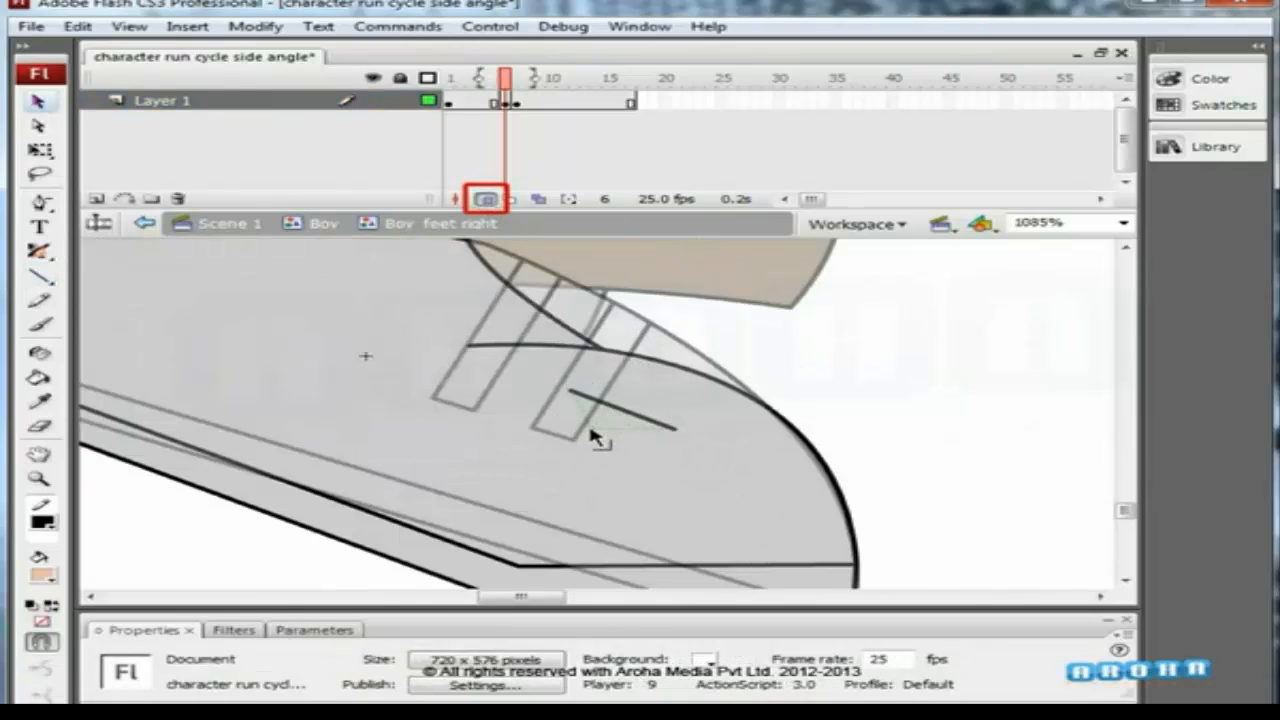
pyautogui.moveTo(590, 429); pyautogui.dragTo(580, 425)
pyautogui.moveTo(676, 428); pyautogui.dragTo(637, 358)
pyautogui.moveTo(620, 426); pyautogui.dragTo(618, 425)
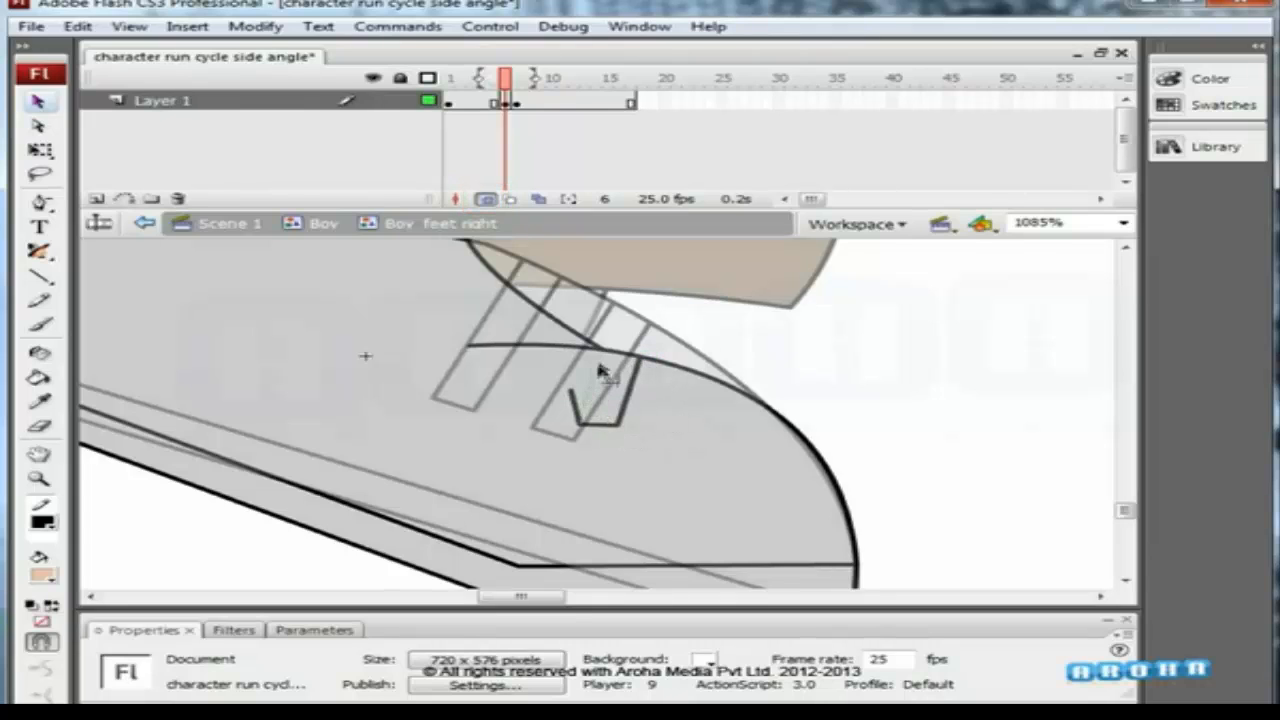
pyautogui.moveTo(601, 356); pyautogui.dragTo(600, 351)
pyautogui.moveTo(586, 426); pyautogui.dragTo(578, 421)
# Draw the outline of a second lace strip behind the first one and turn off onion skinning.
pyautogui.press('n')
pyautogui.moveTo(522, 347); pyautogui.dragTo(515, 411)
pyautogui.moveTo(515, 411); pyautogui.dragTo(550, 416)
pyautogui.press('v')
pyautogui.moveTo(550, 416)
pyautogui.mouseDown()
pyautogui.moveTo(570, 349)
pyautogui.moveTo(508, 404)
pyautogui.moveTo(545, 413)
pyautogui.mouseUp()
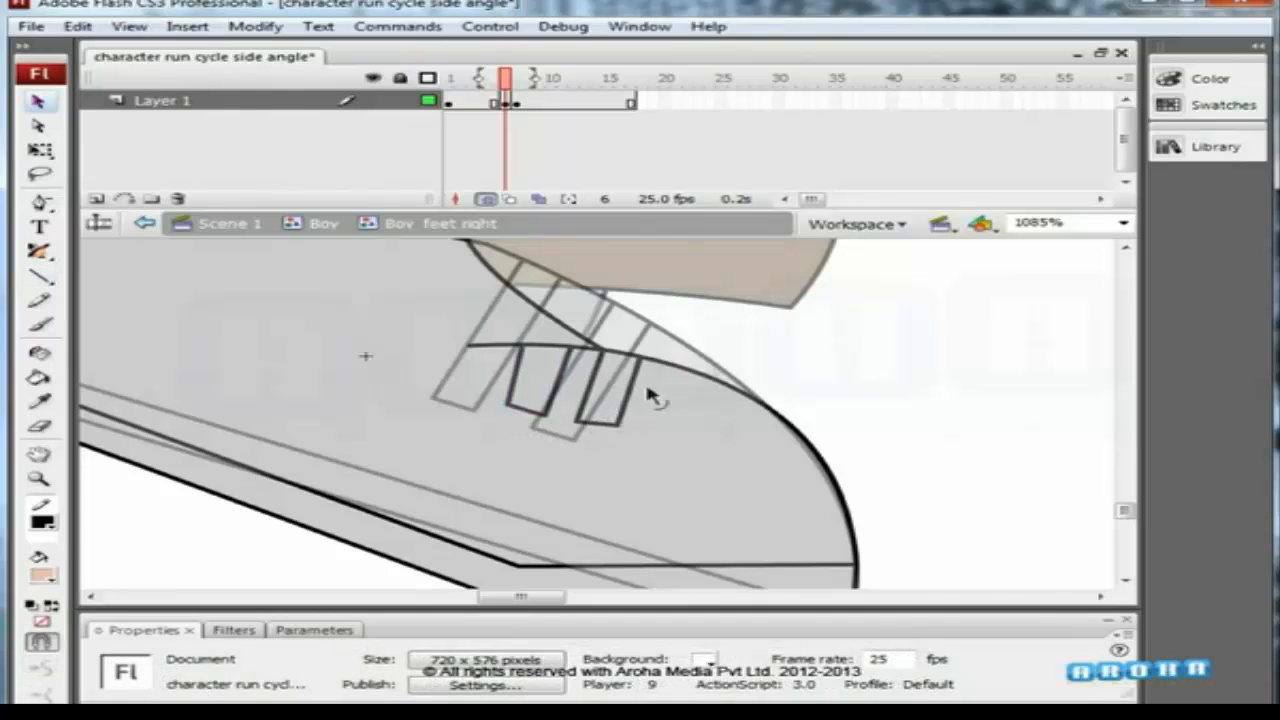
pyautogui.hotkey('ctrl', '-')
pyautogui.click(487, 199)
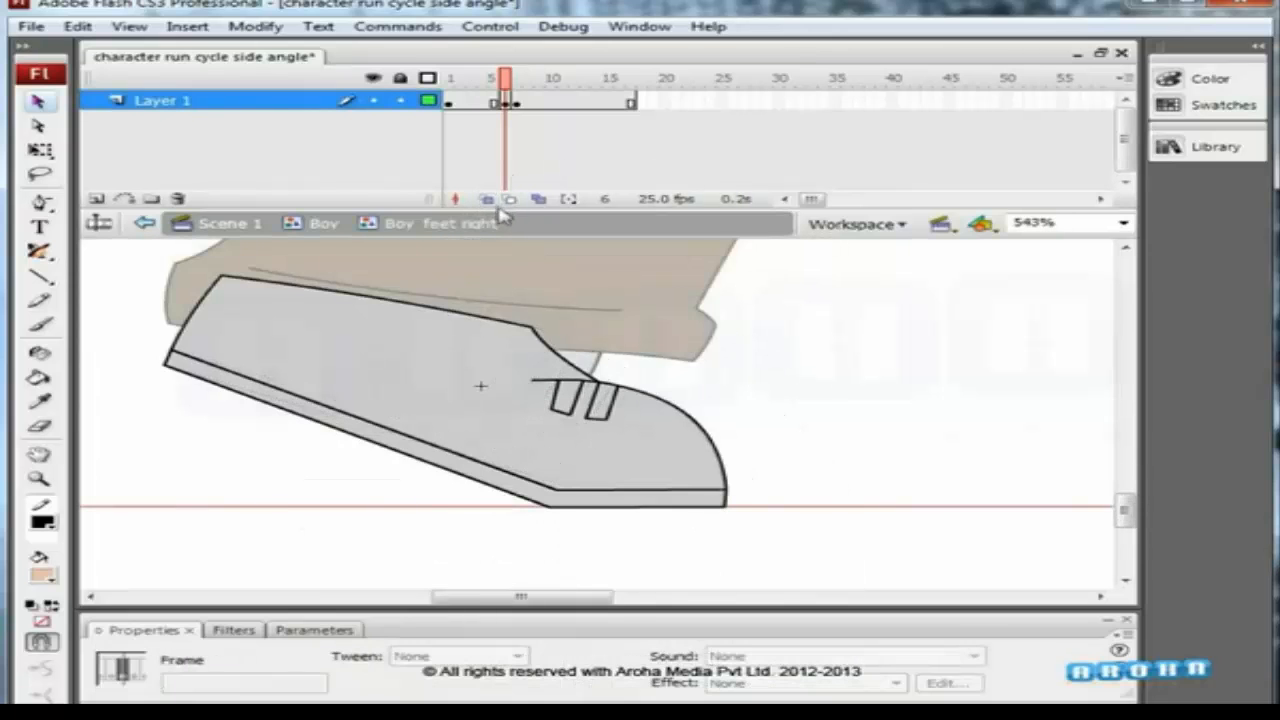
# Return to the Boy symbol, synchronize the symbols on all frames of the Boy_feet right layer, and scrub around frame 6.
pyautogui.doubleClick(736, 388)
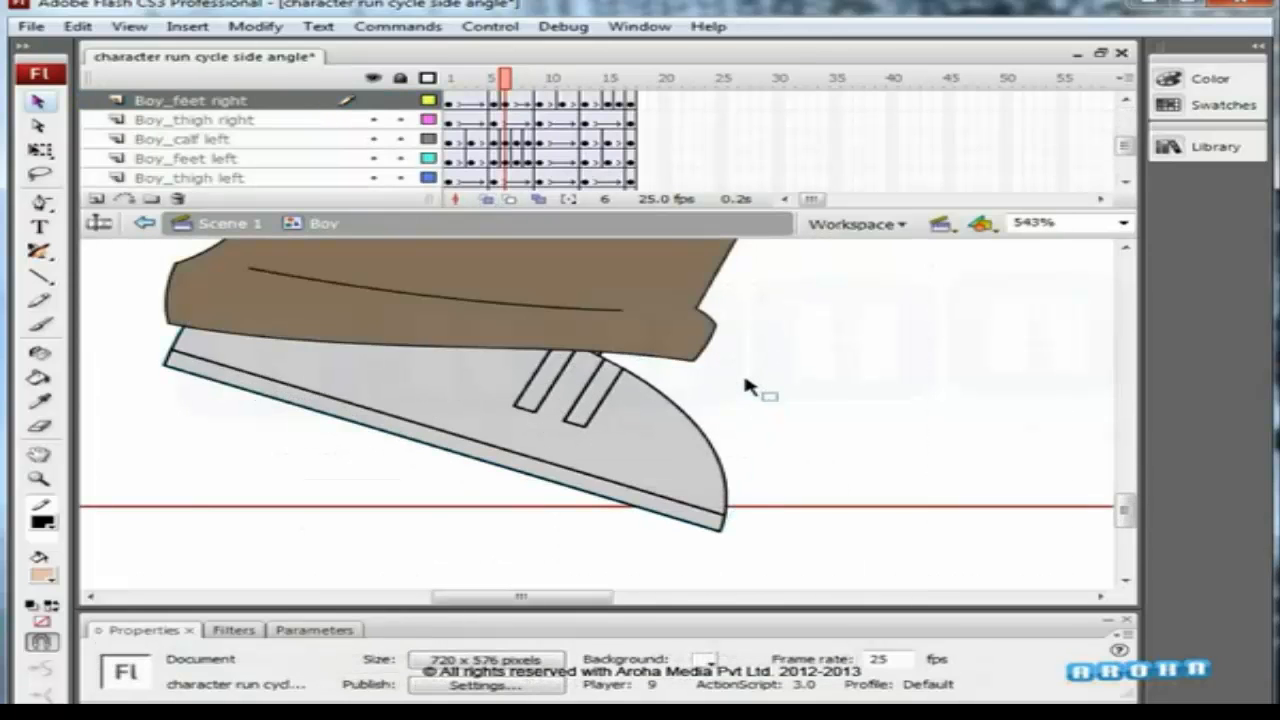
pyautogui.hotkey('ctrl', '-')
pyautogui.hotkey('ctrl', '-')
pyautogui.click(567, 446)
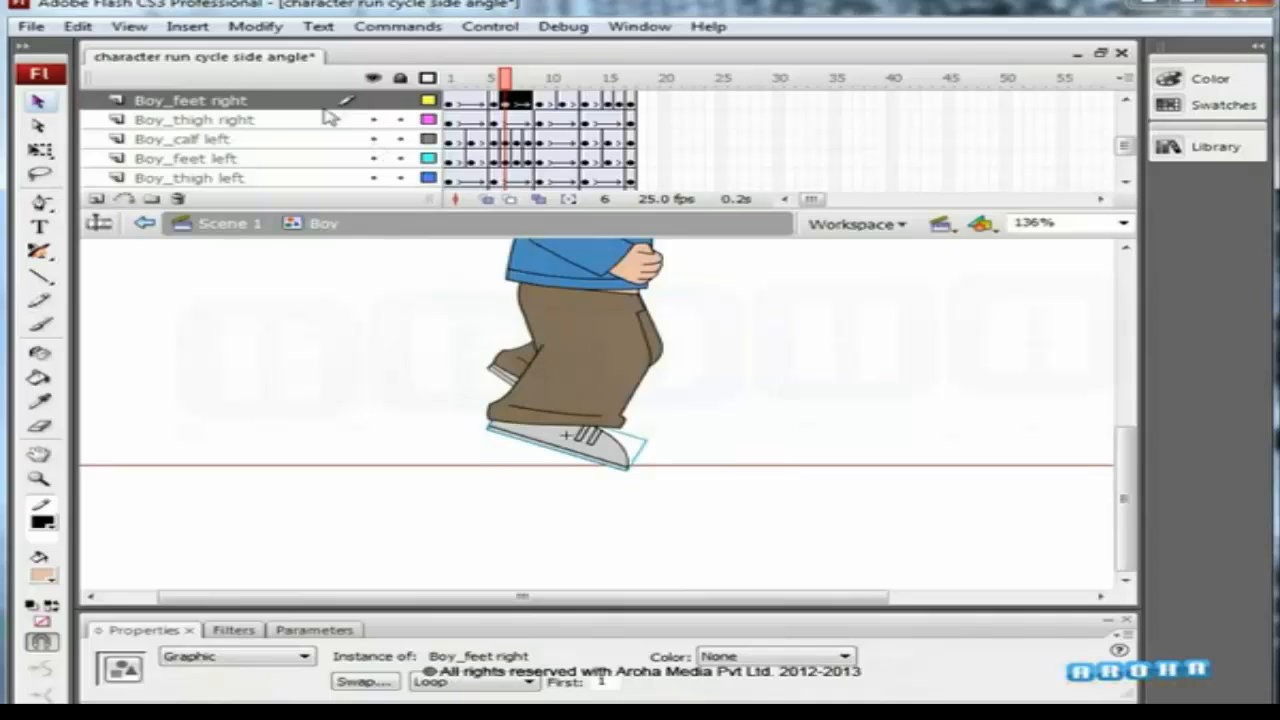
pyautogui.click(326, 103)
pyautogui.rightClick(535, 106)
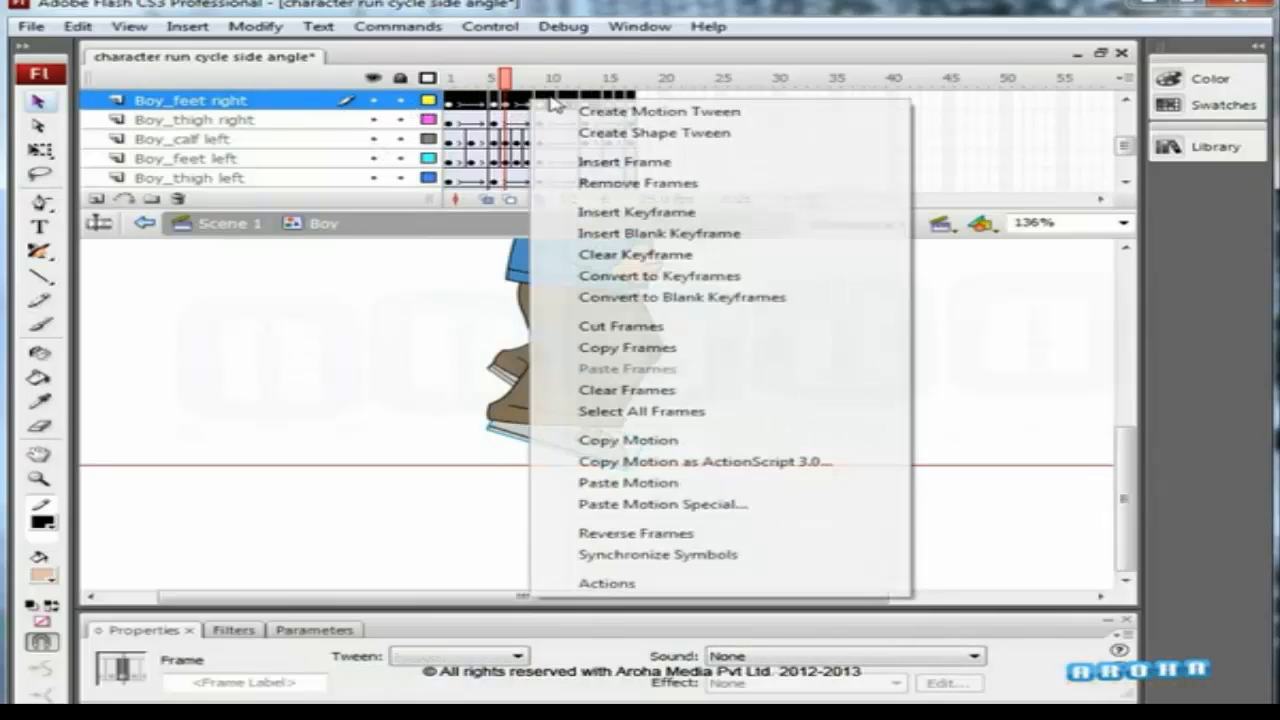
pyautogui.click(706, 561)
pyautogui.click(765, 427)
pyautogui.hotkey('ctrl', '-')
pyautogui.moveTo(508, 79); pyautogui.dragTo(503, 110)
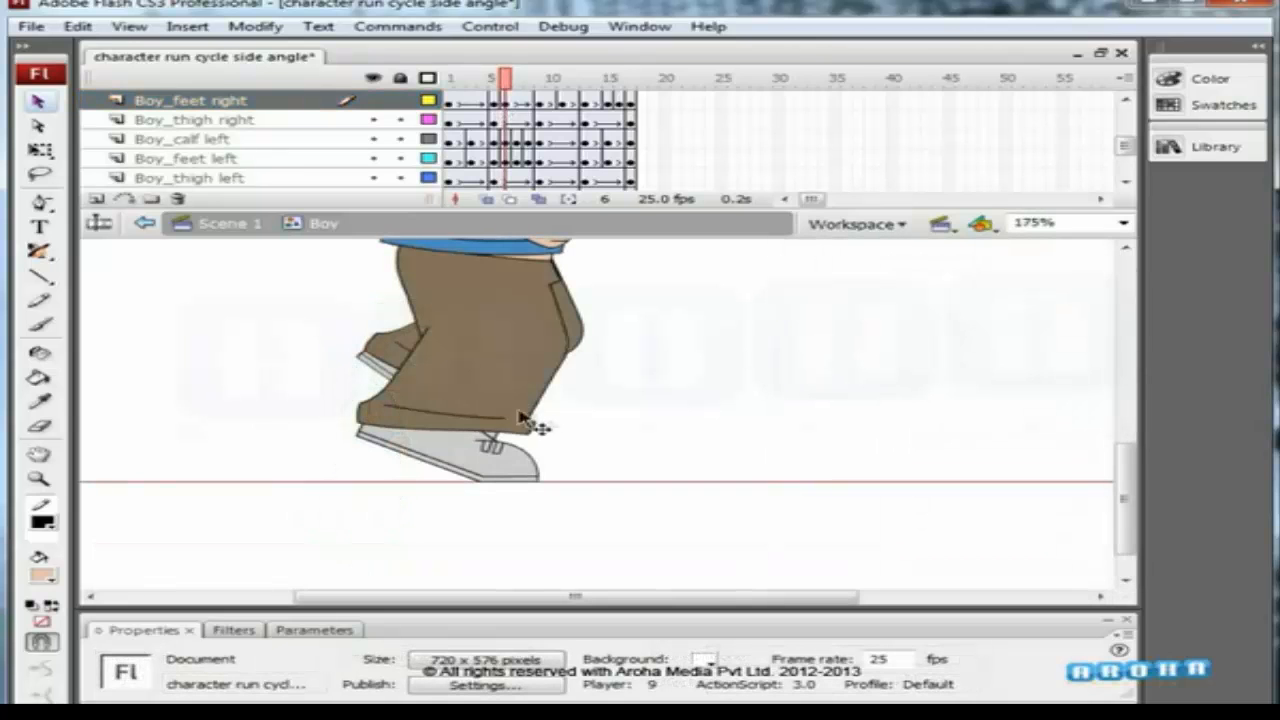
# Skew the right calf at frame 6 so its hem covers the shoe opening while its upper end still meets the thigh.
pyautogui.moveTo(522, 414); pyautogui.dragTo(530, 425)
pyautogui.hotkey('ctrl', 'z')
pyautogui.hotkey('ctrl', 'space')
pyautogui.moveTo(629, 340); pyautogui.dragTo(505, 477)
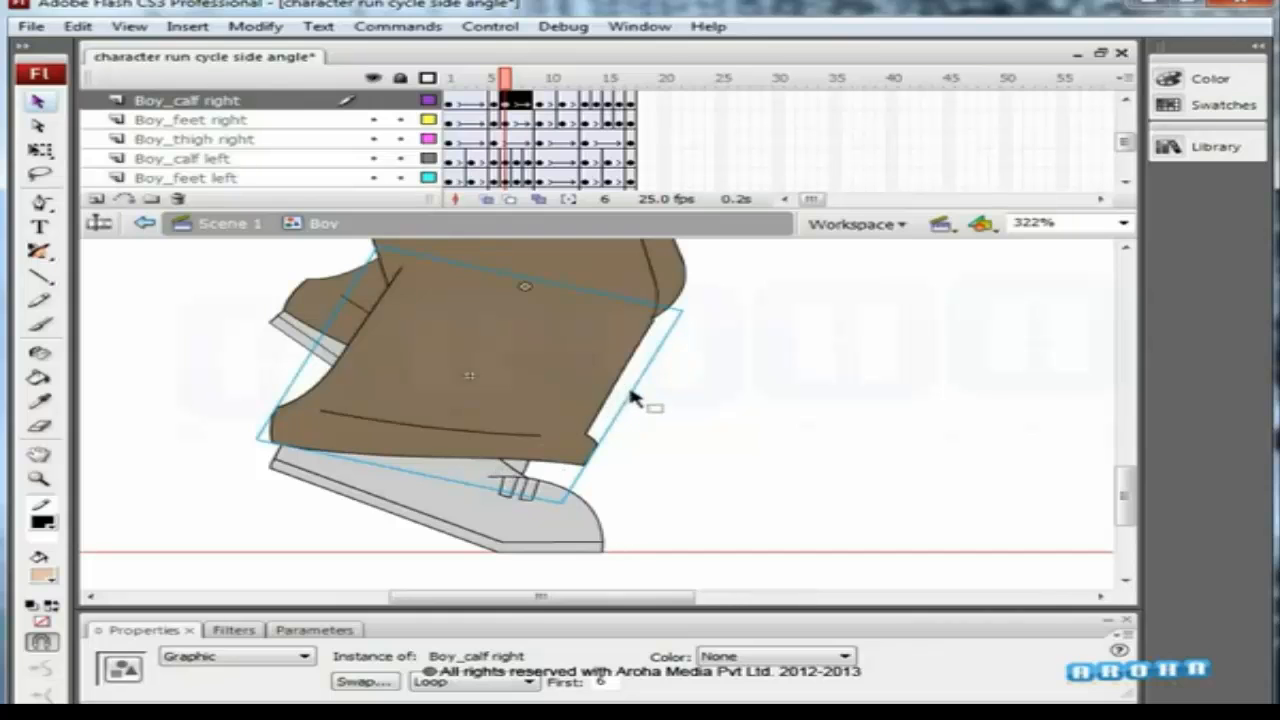
pyautogui.press('q')
pyautogui.moveTo(634, 388); pyautogui.dragTo(616, 409)
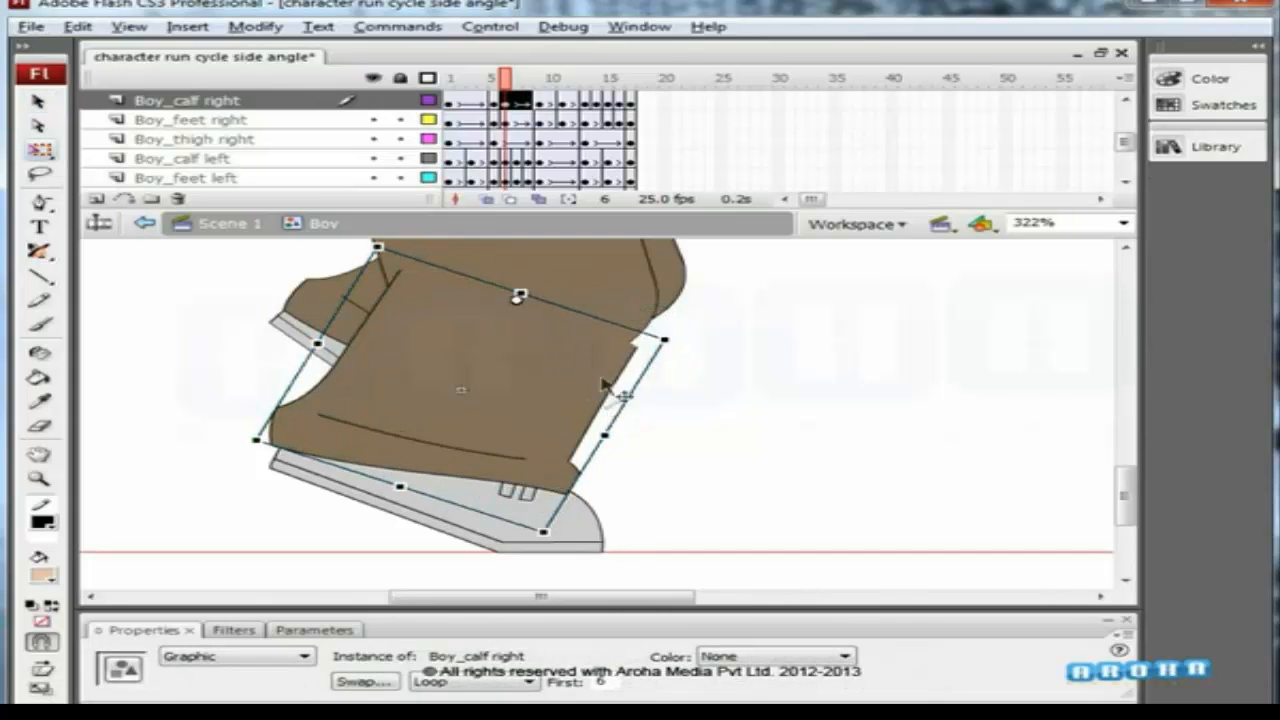
pyautogui.moveTo(517, 298); pyautogui.dragTo(528, 277)
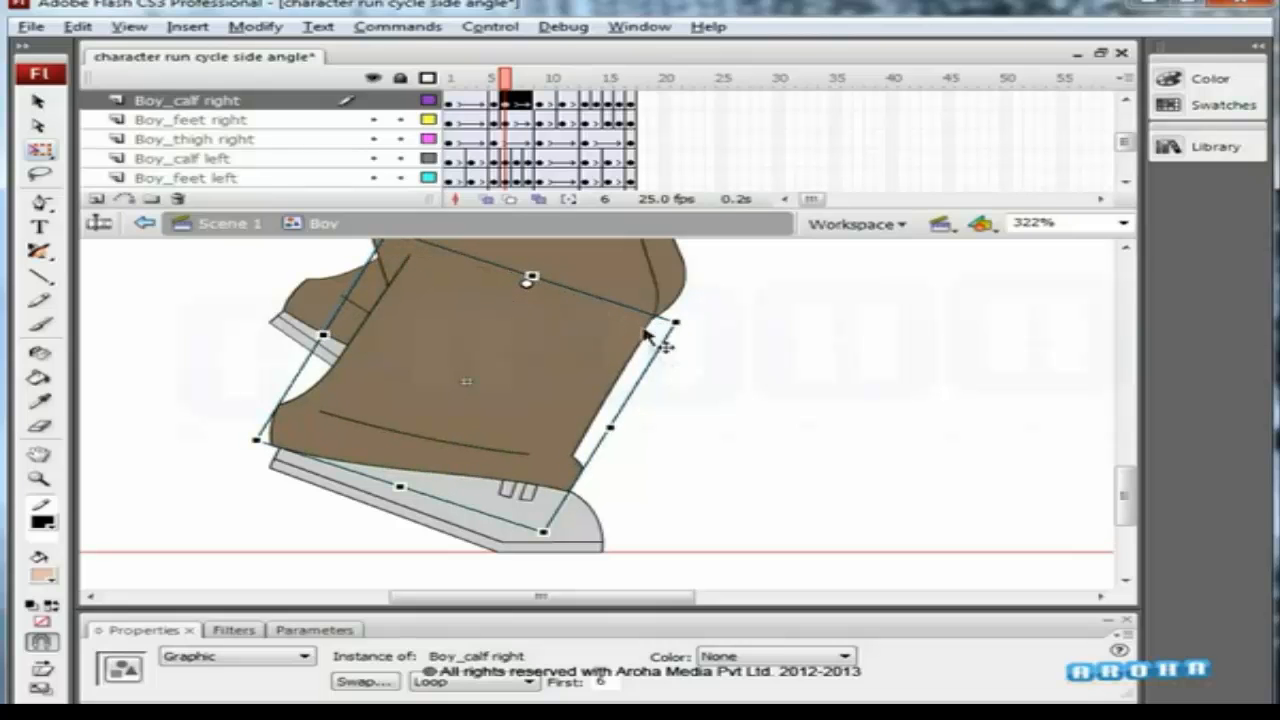
pyautogui.click(656, 400)
pyautogui.hotkey('ctrl', '-')
# Rotate the left foot slightly toe-down at frame 14 and nudge it down onto the ground line.
pyautogui.moveTo(511, 78); pyautogui.dragTo(597, 118)
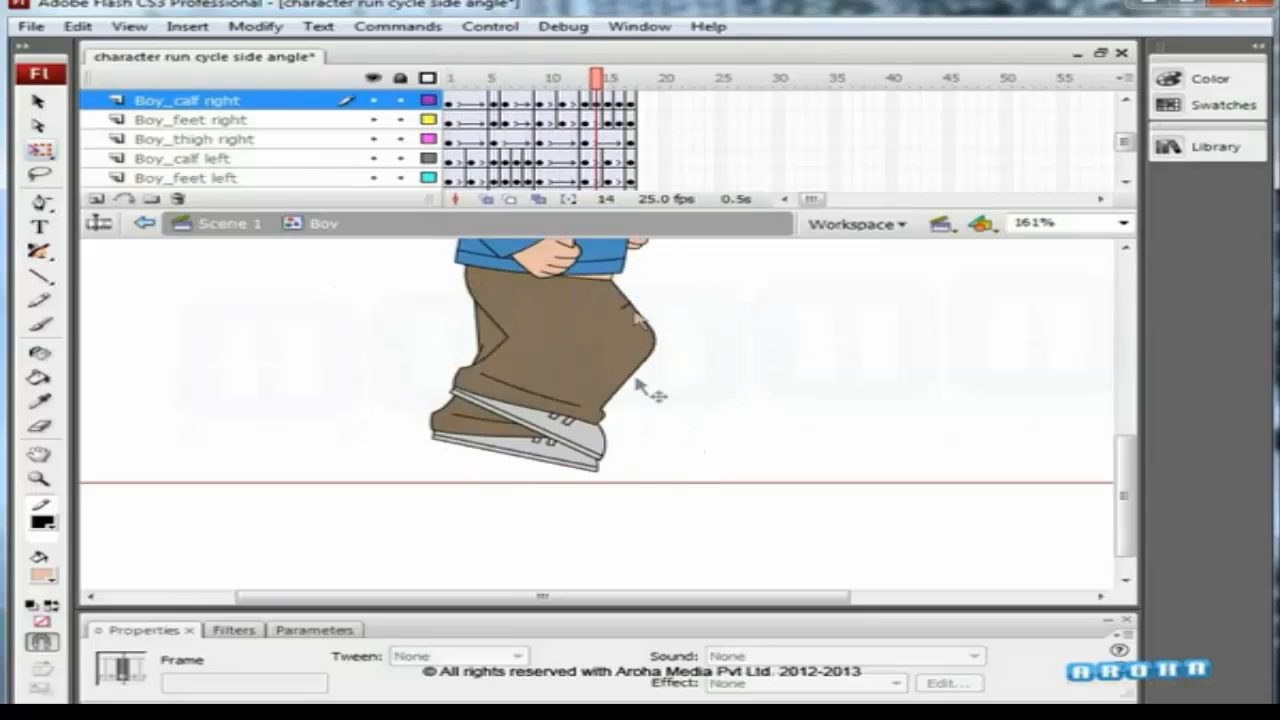
pyautogui.moveTo(613, 398); pyautogui.dragTo(522, 490)
pyautogui.click(528, 503)
pyautogui.moveTo(695, 438); pyautogui.dragTo(668, 446)
pyautogui.press('Down')
pyautogui.press('Down')
pyautogui.press('Down')
pyautogui.press('Down')
pyautogui.press('Down')
pyautogui.press('Down')
pyautogui.press('Left')
pyautogui.click(713, 437)
# Open the left foot symbol, extend its layer to frame 17, and insert keyframes at frames 14 and 15.
pyautogui.press('v')
pyautogui.click(563, 509)
pyautogui.doubleClick(563, 509)
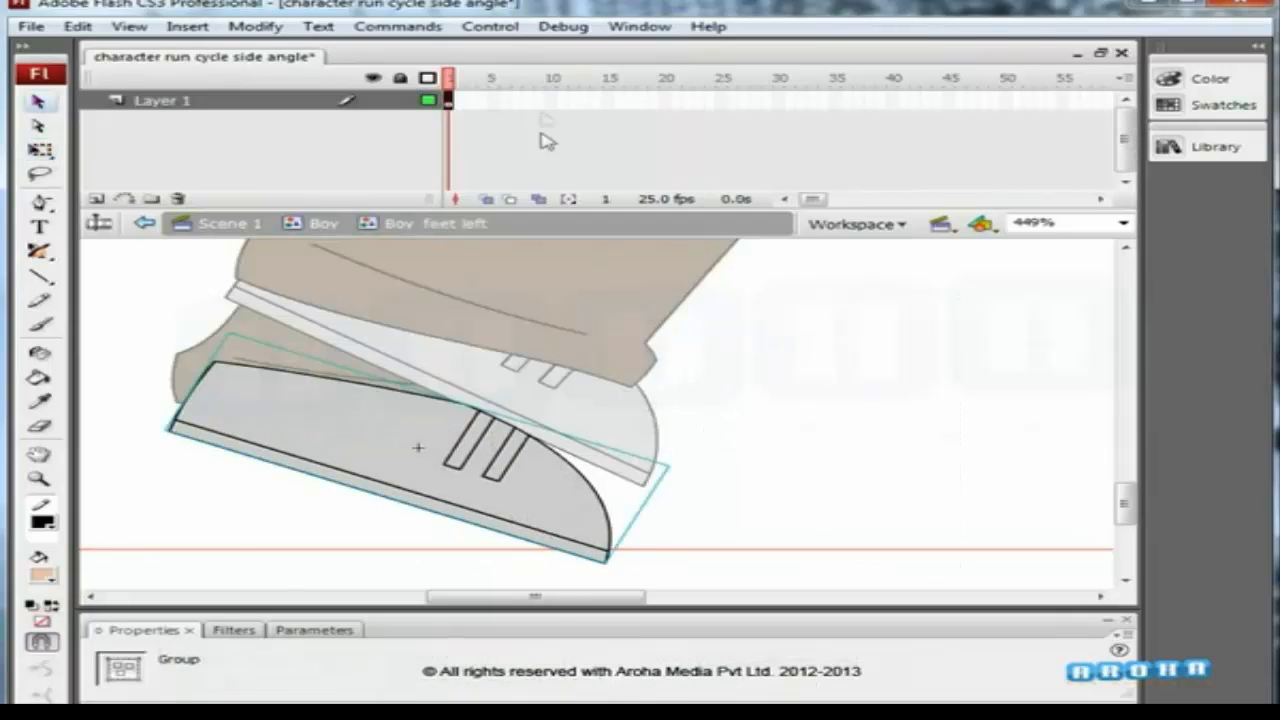
pyautogui.click(640, 106)
pyautogui.click(630, 102)
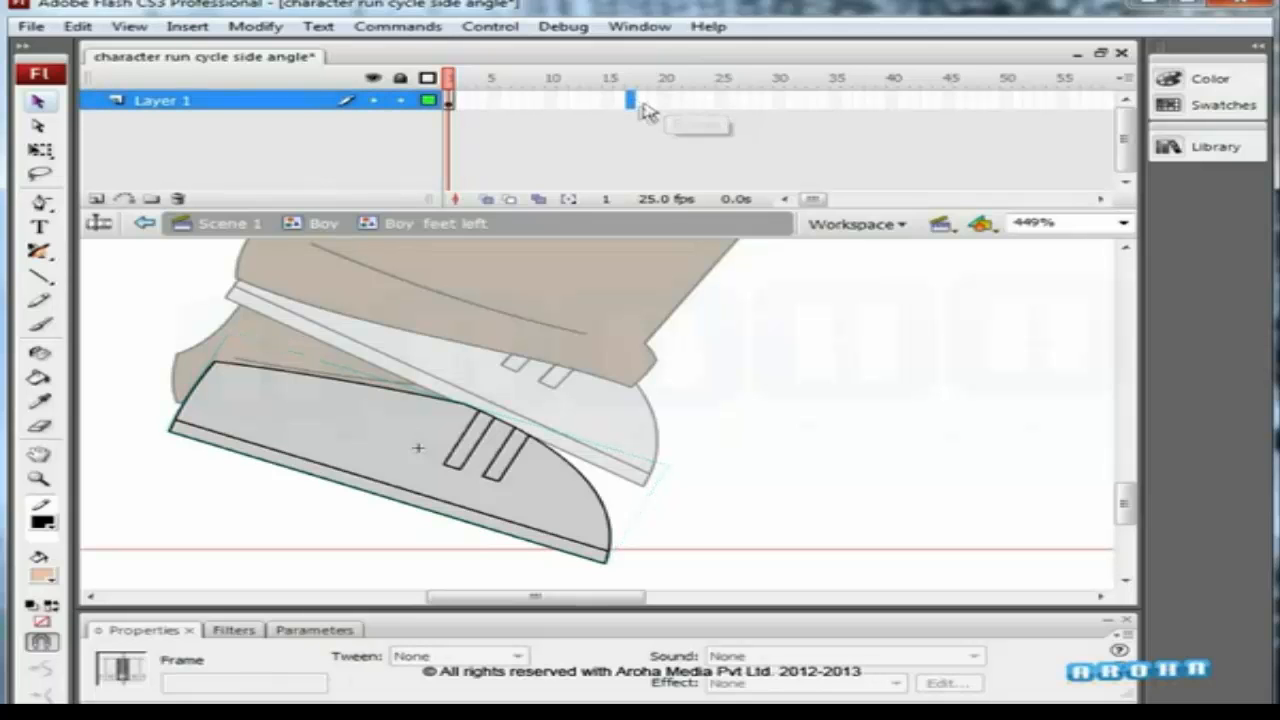
pyautogui.click(598, 80)
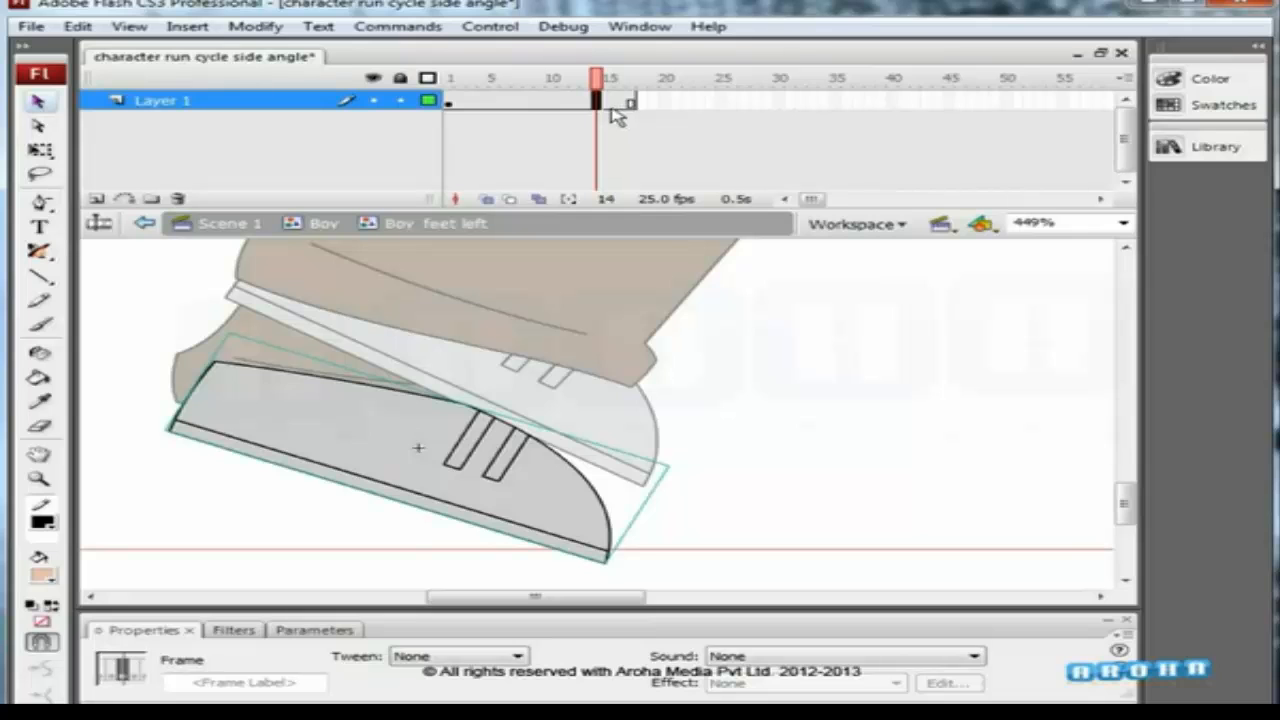
pyautogui.click(608, 104)
pyautogui.press('F6')
pyautogui.click(600, 76)
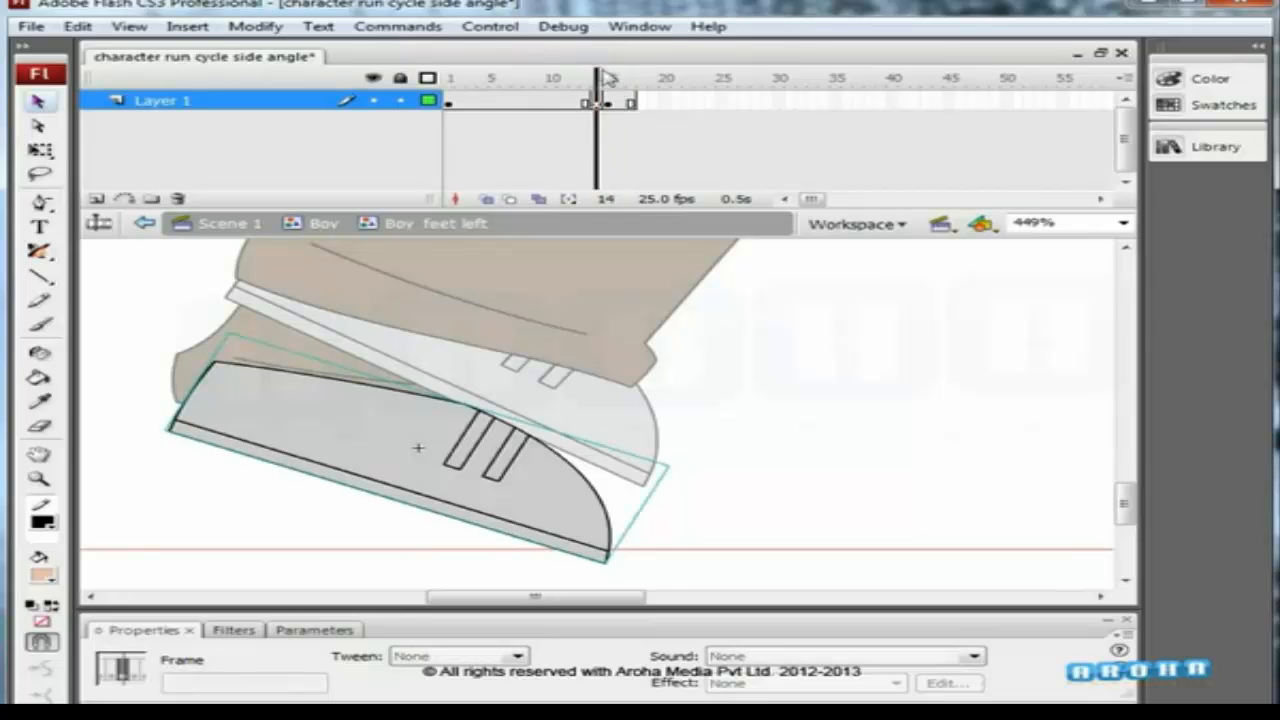
# Break apart the left shoe at frame 14 and bend both sole lines under the ball of the foot.
pyautogui.click(438, 422)
pyautogui.hotkey('ctrl', 'b')
pyautogui.click(674, 424)
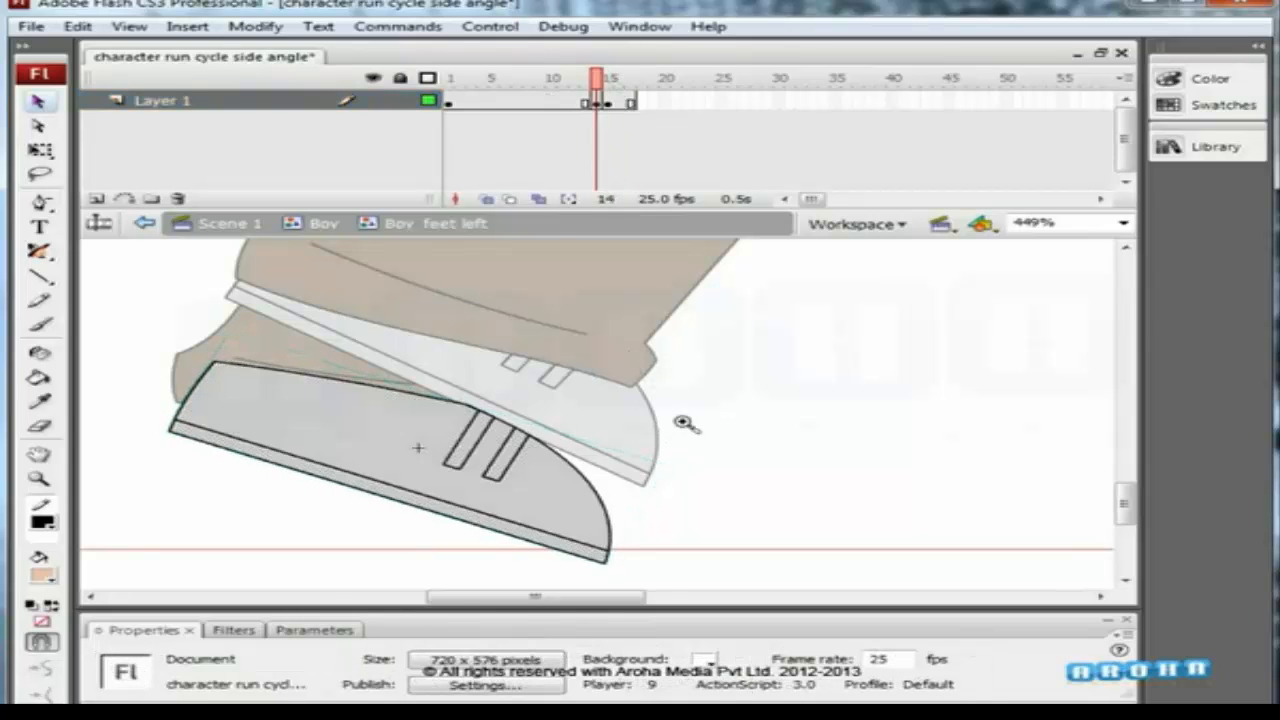
pyautogui.moveTo(683, 420); pyautogui.dragTo(335, 582)
pyautogui.moveTo(582, 490); pyautogui.dragTo(522, 526)
pyautogui.moveTo(530, 478); pyautogui.dragTo(893, 493)
# Delete the leftover pieces beyond the toe and adjust the toe corners so the sole front is flat with even thickness.
pyautogui.click(845, 510)
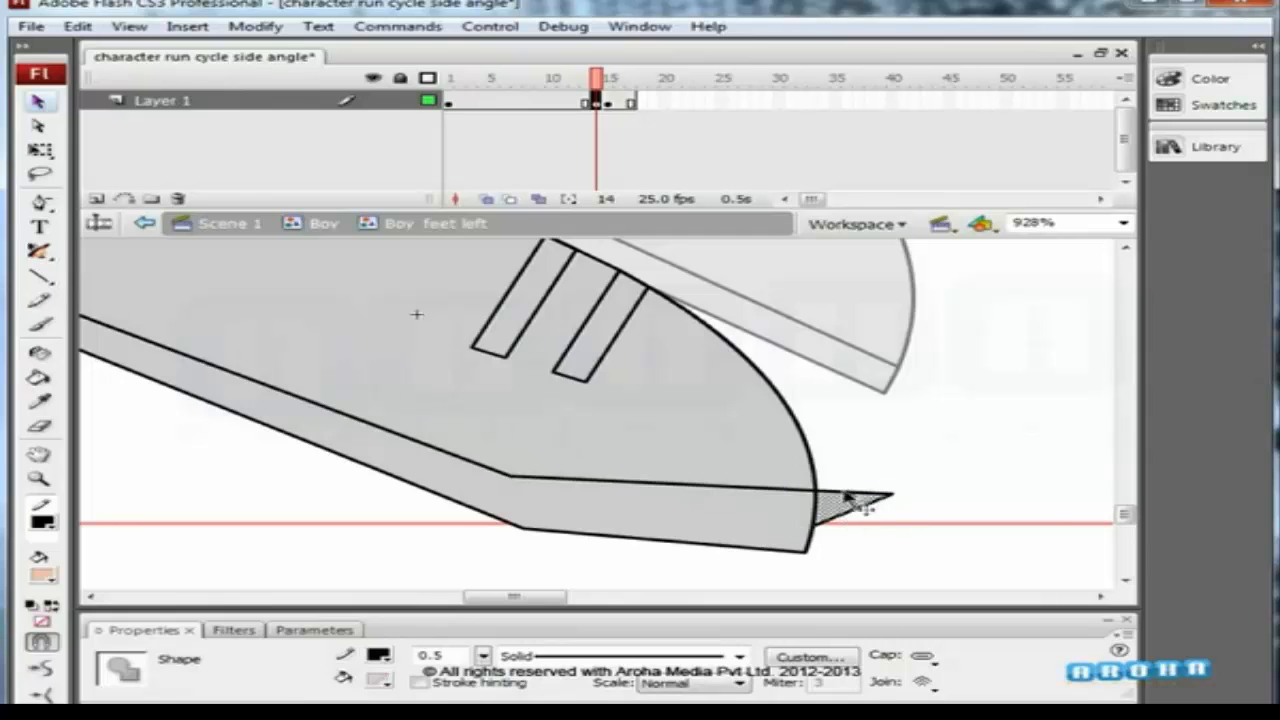
pyautogui.press('Delete')
pyautogui.moveTo(808, 545); pyautogui.dragTo(838, 526)
pyautogui.press('Delete')
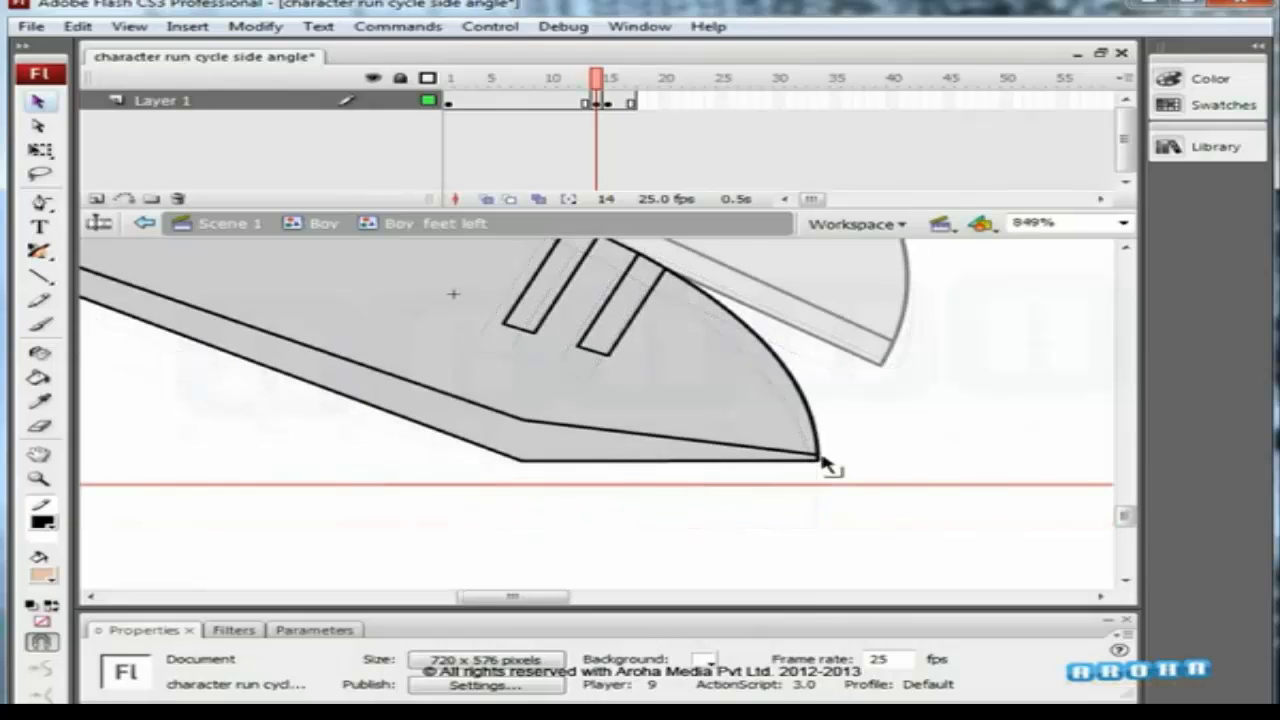
pyautogui.moveTo(819, 455); pyautogui.dragTo(818, 433)
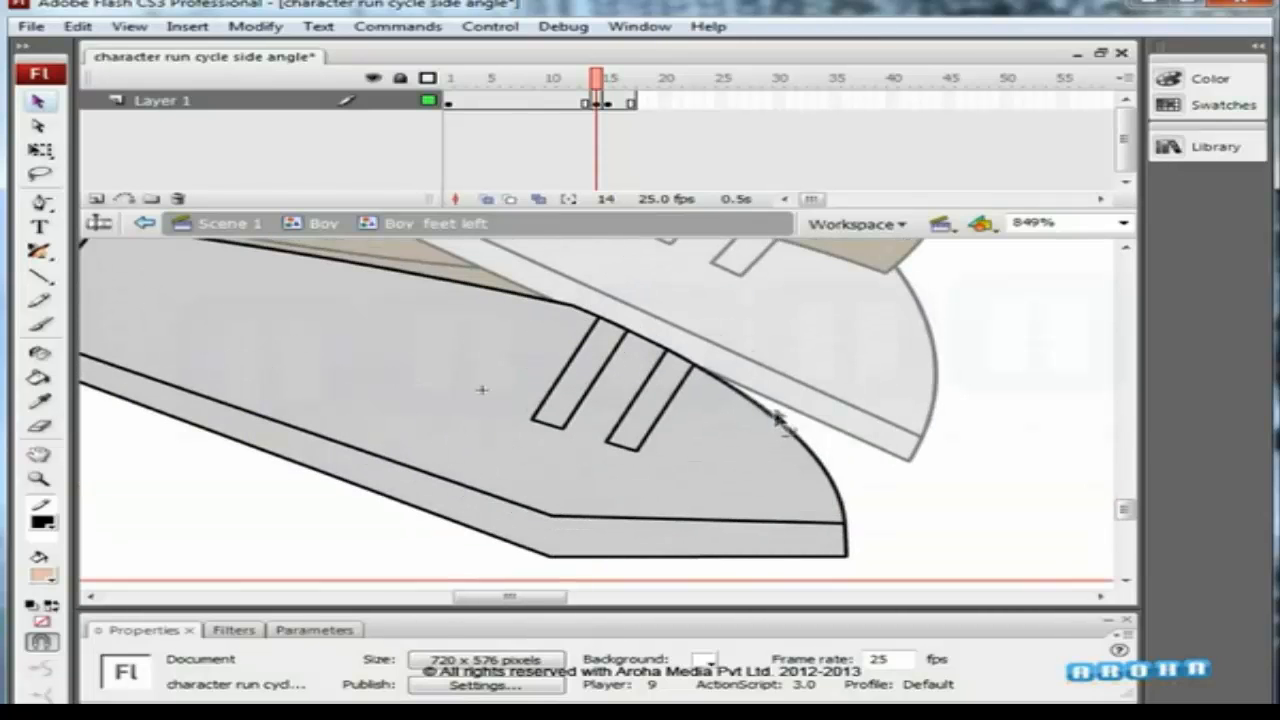
pyautogui.moveTo(776, 413); pyautogui.dragTo(774, 414)
# Return to the Boy symbol, synchronize the symbols on all frames of the Boy_feet left layer, and play the run cycle.
pyautogui.hotkey('ctrl', '-')
pyautogui.hotkey('ctrl', '-')
pyautogui.hotkey('ctrl', '-')
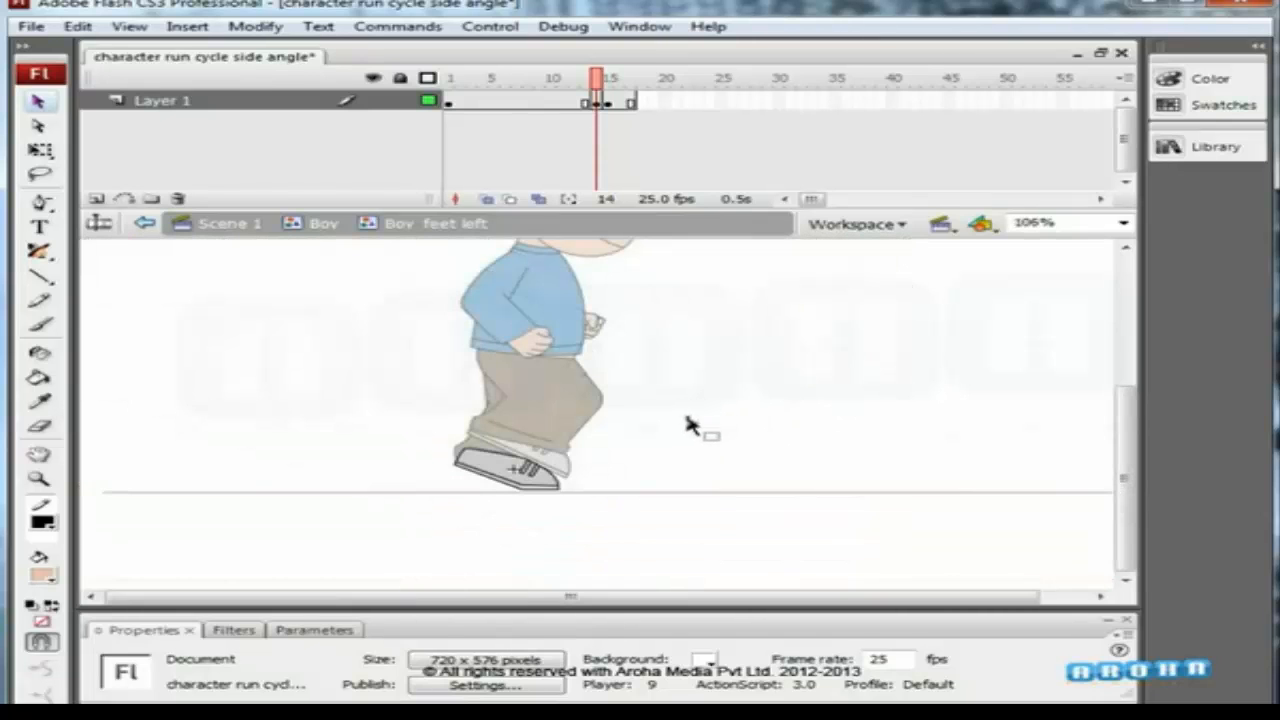
pyautogui.doubleClick(686, 425)
pyautogui.click(690, 426)
pyautogui.click(552, 491)
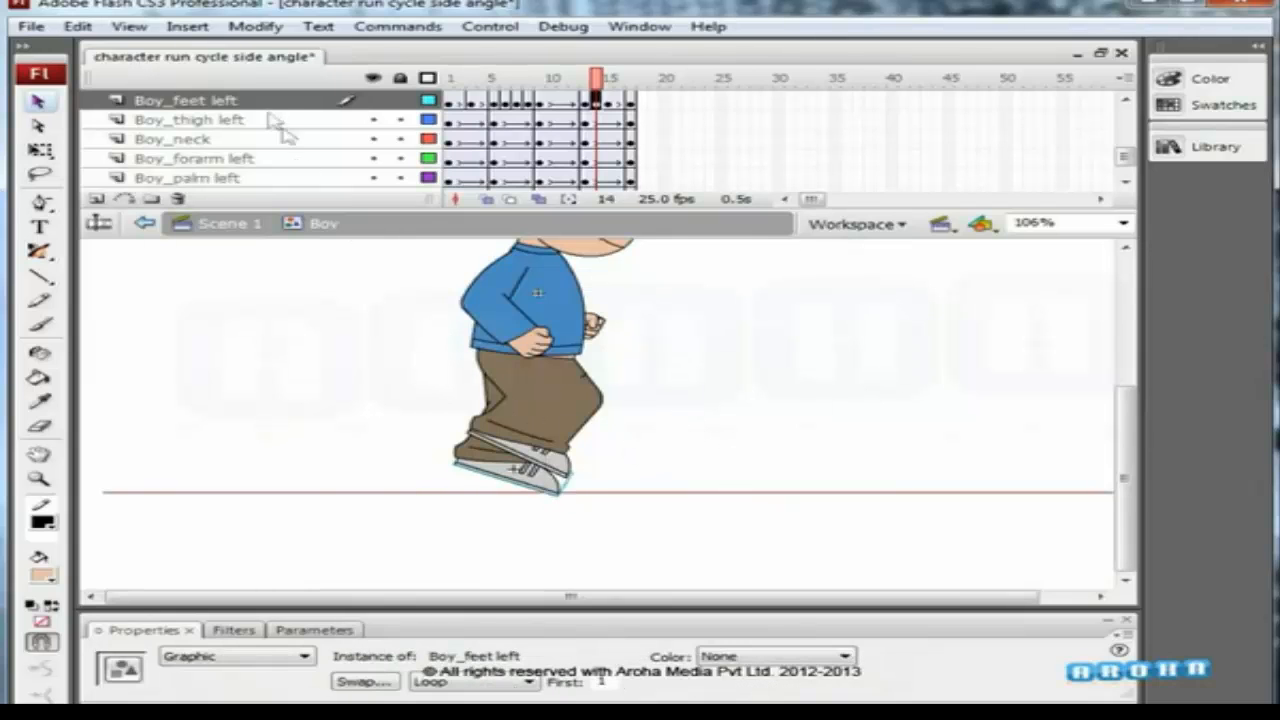
pyautogui.click(275, 100)
pyautogui.rightClick(545, 101)
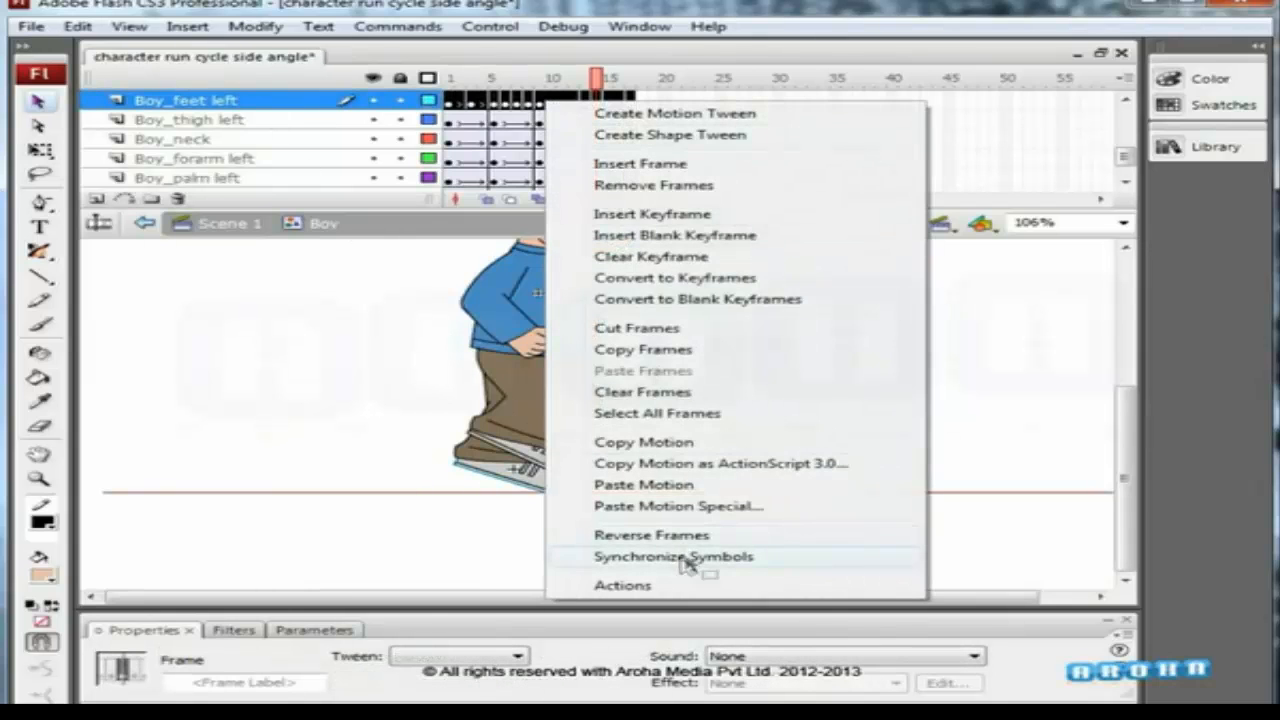
pyautogui.click(686, 557)
pyautogui.click(770, 405)
pyautogui.moveTo(606, 79); pyautogui.dragTo(632, 160)
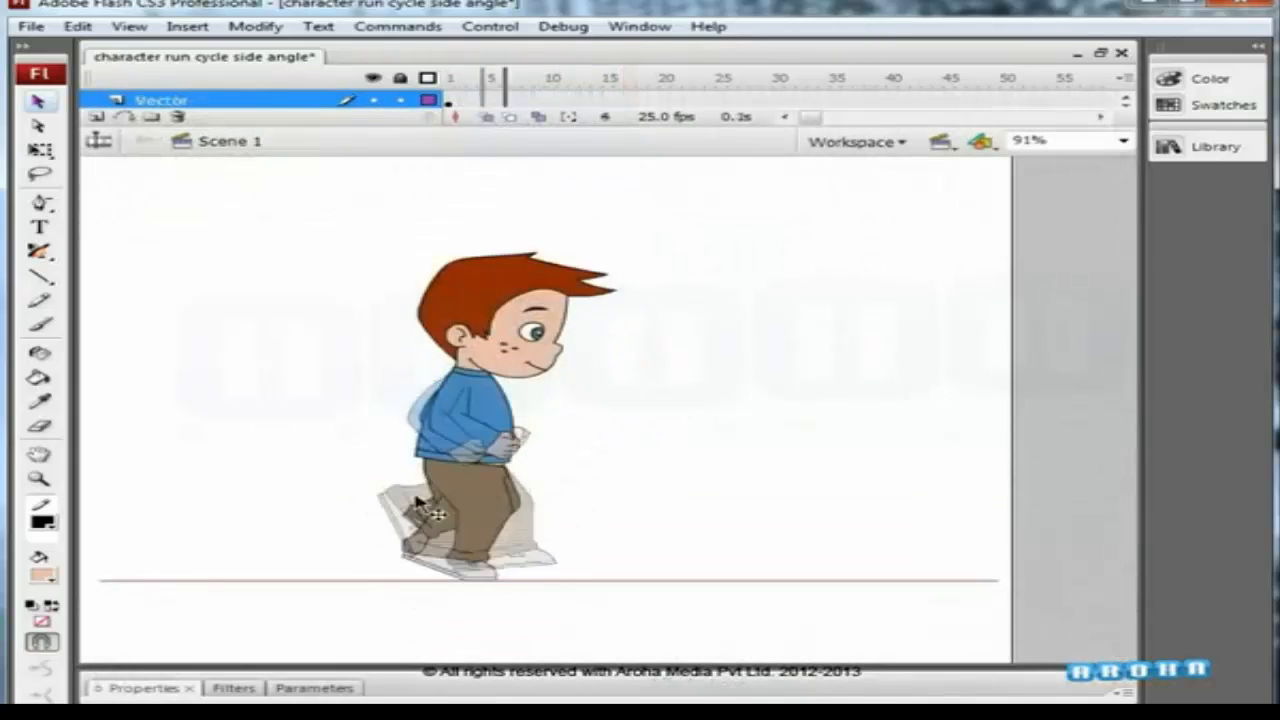
pyautogui.press('Return')
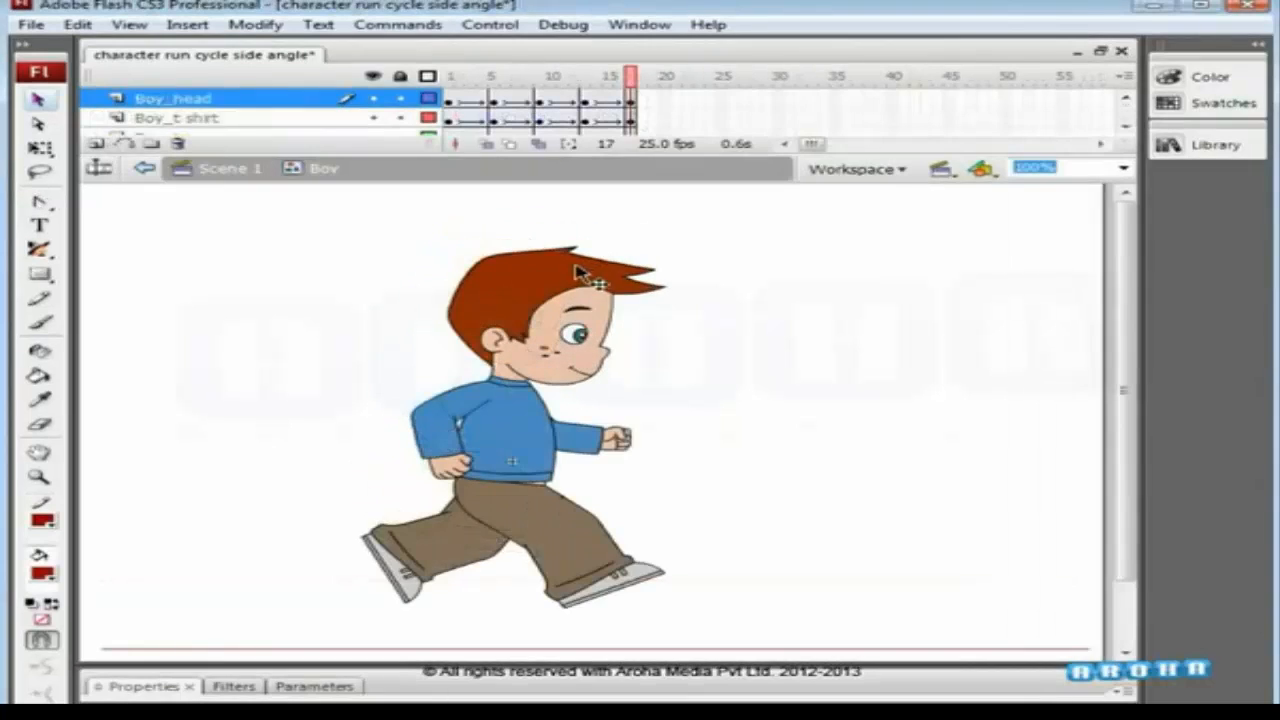
# Open the boy's head symbol and extend both the Boy_hair and Boy_face layers to frame 17.
pyautogui.click(608, 252)
pyautogui.doubleClick(610, 255)
pyautogui.click(615, 258)
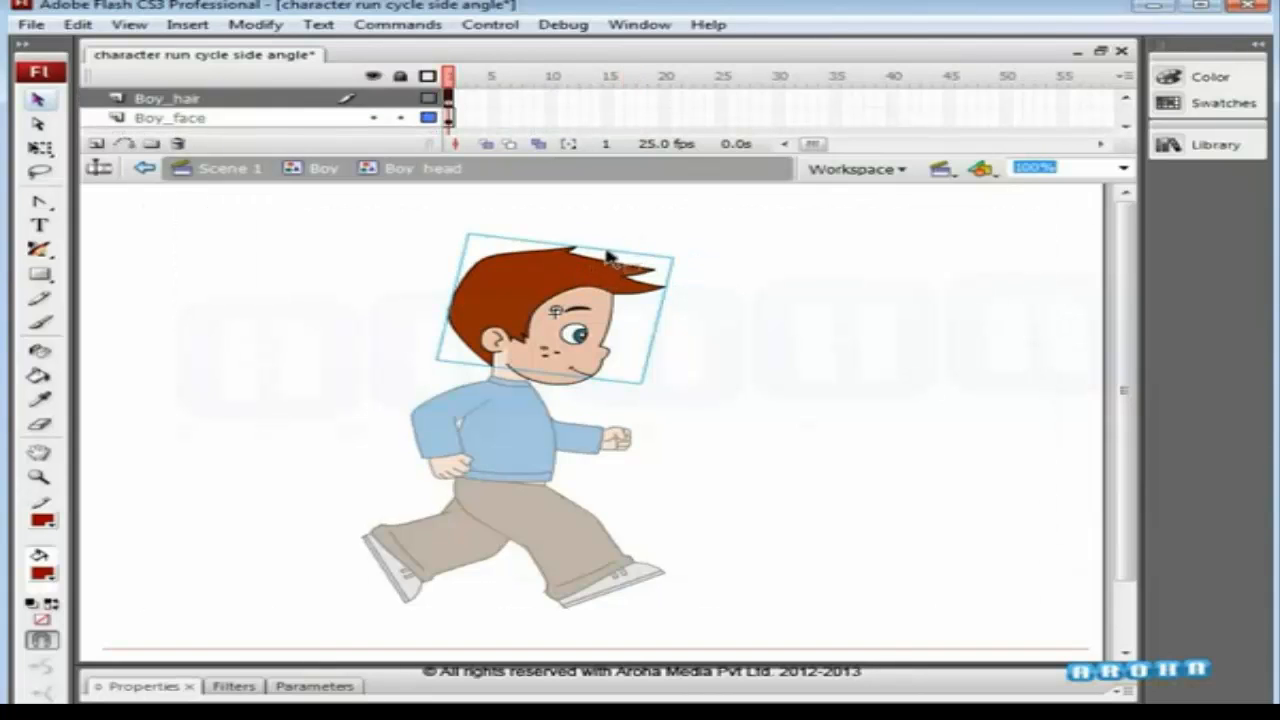
pyautogui.doubleClick(594, 270)
pyautogui.moveTo(711, 211); pyautogui.dragTo(447, 422)
pyautogui.doubleClick(599, 240)
pyautogui.click(521, 88)
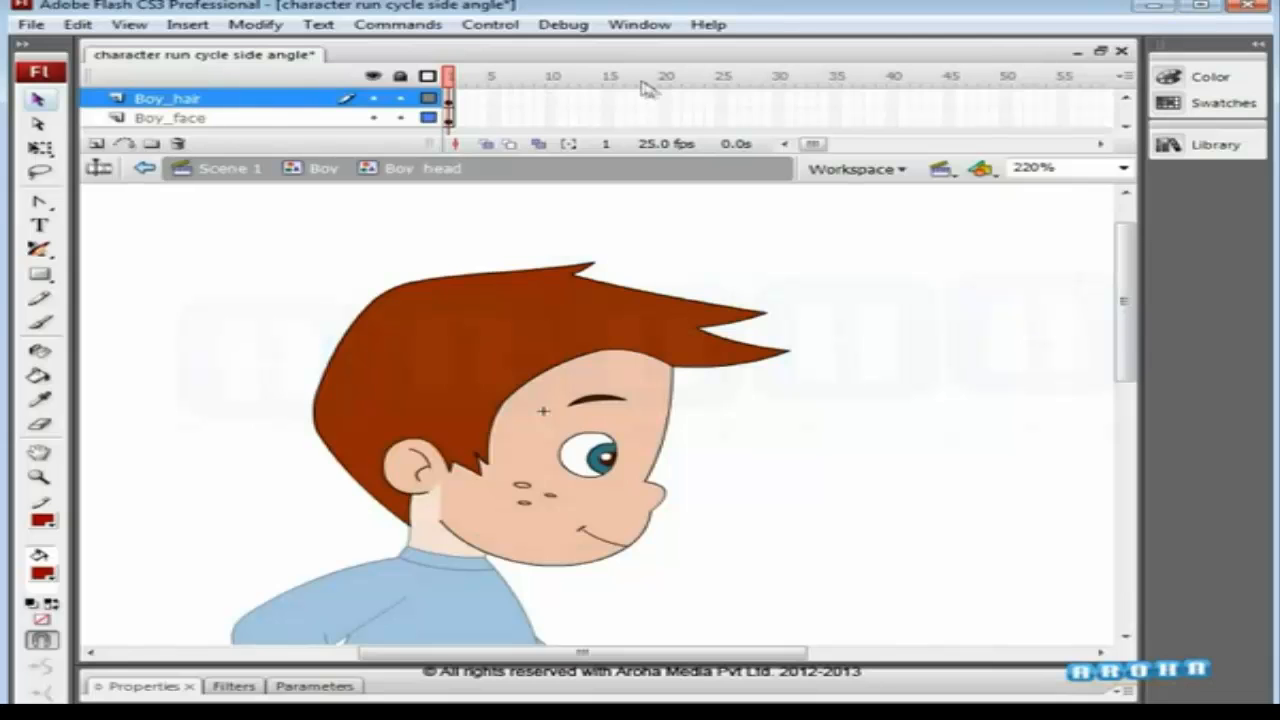
pyautogui.press('F5')
pyautogui.press('F5')
pyautogui.press('F5')
pyautogui.press('F5')
pyautogui.press('F5')
pyautogui.press('F5')
pyautogui.press('F5')
pyautogui.press('F5')
pyautogui.press('F5')
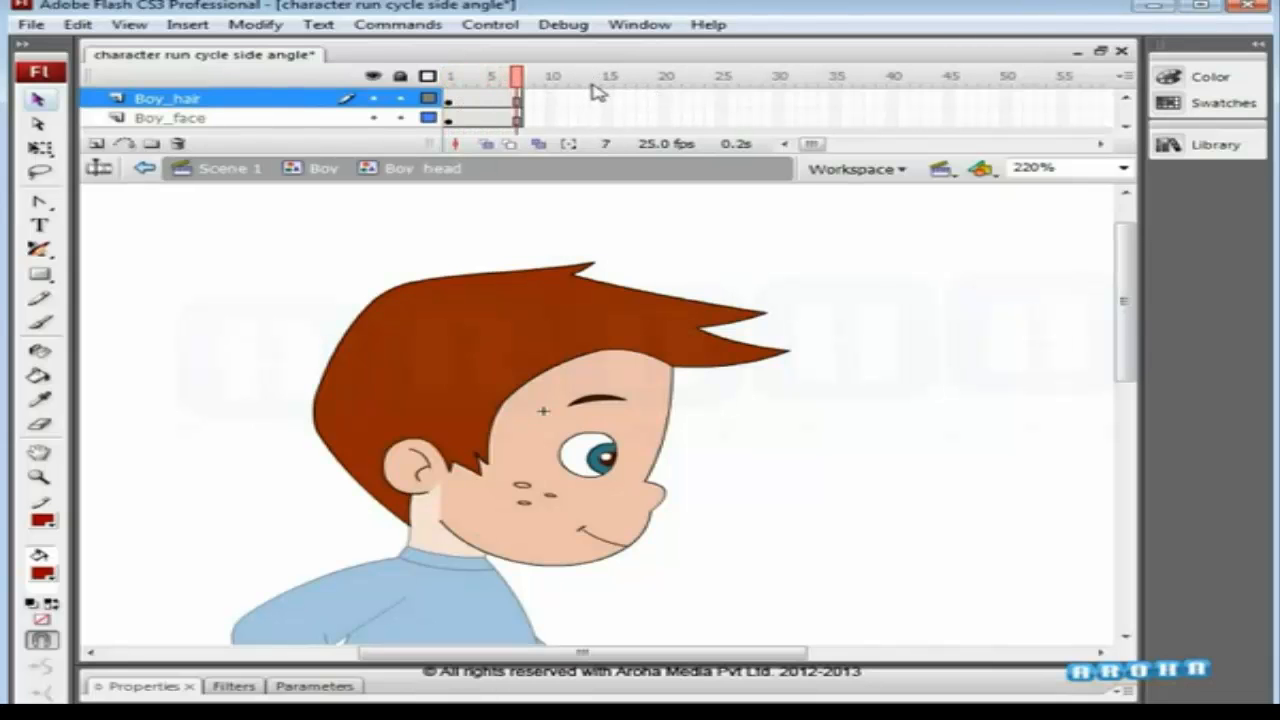
pyautogui.moveTo(575, 160)
pyautogui.mouseDown()
pyautogui.moveTo(575, 210)
pyautogui.moveTo(582, 182)
pyautogui.mouseUp()
pyautogui.press('F5')
pyautogui.press('F5')
pyautogui.press('F5')
pyautogui.press('F5')
pyautogui.press('F5')
pyautogui.press('F5')
pyautogui.press('F5')
pyautogui.moveTo(627, 84); pyautogui.dragTo(447, 84)
# Open the hair symbol inside the head and break its artwork apart into editable shapes.
pyautogui.click(554, 323)
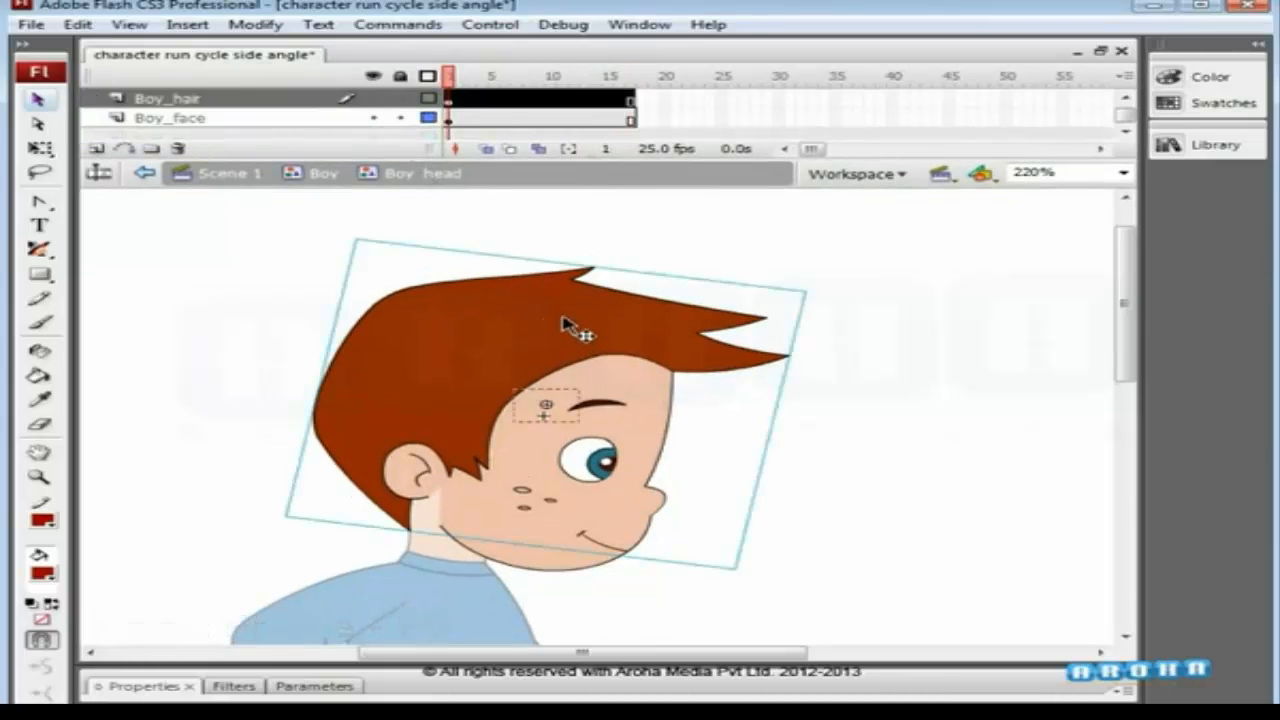
pyautogui.doubleClick(565, 325)
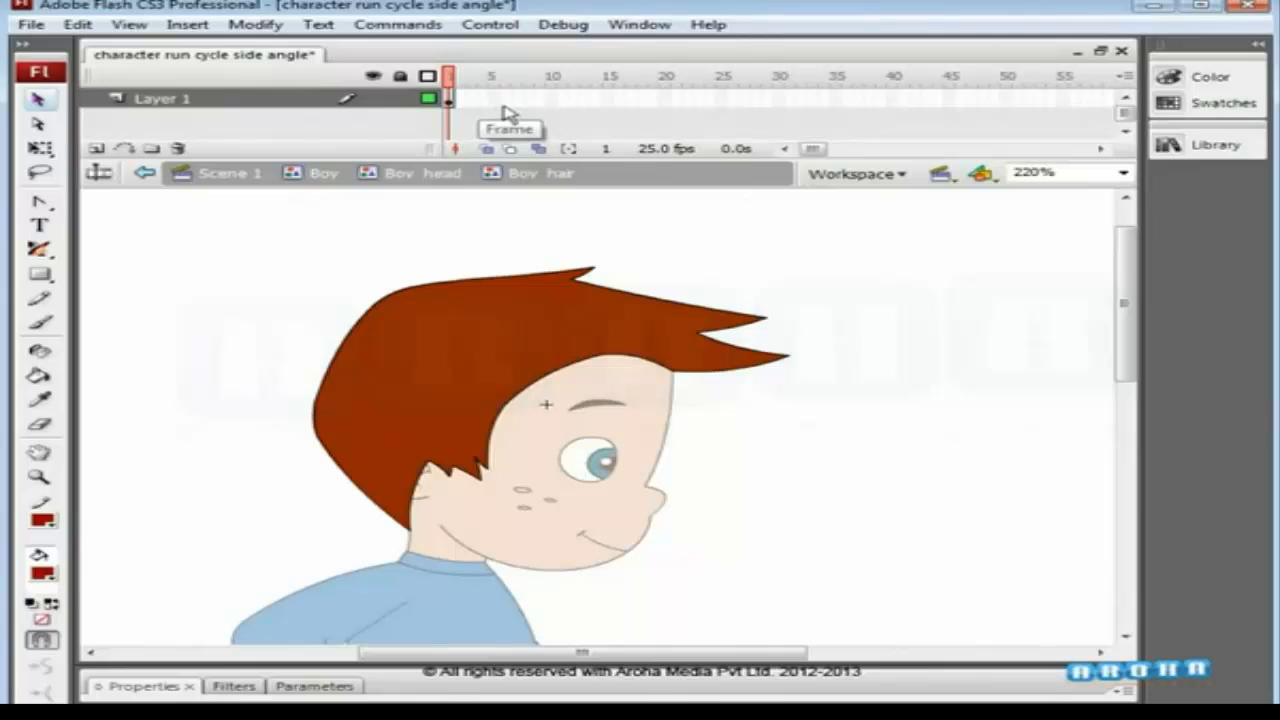
pyautogui.click(450, 100)
pyautogui.hotkey('ctrl', 'b')
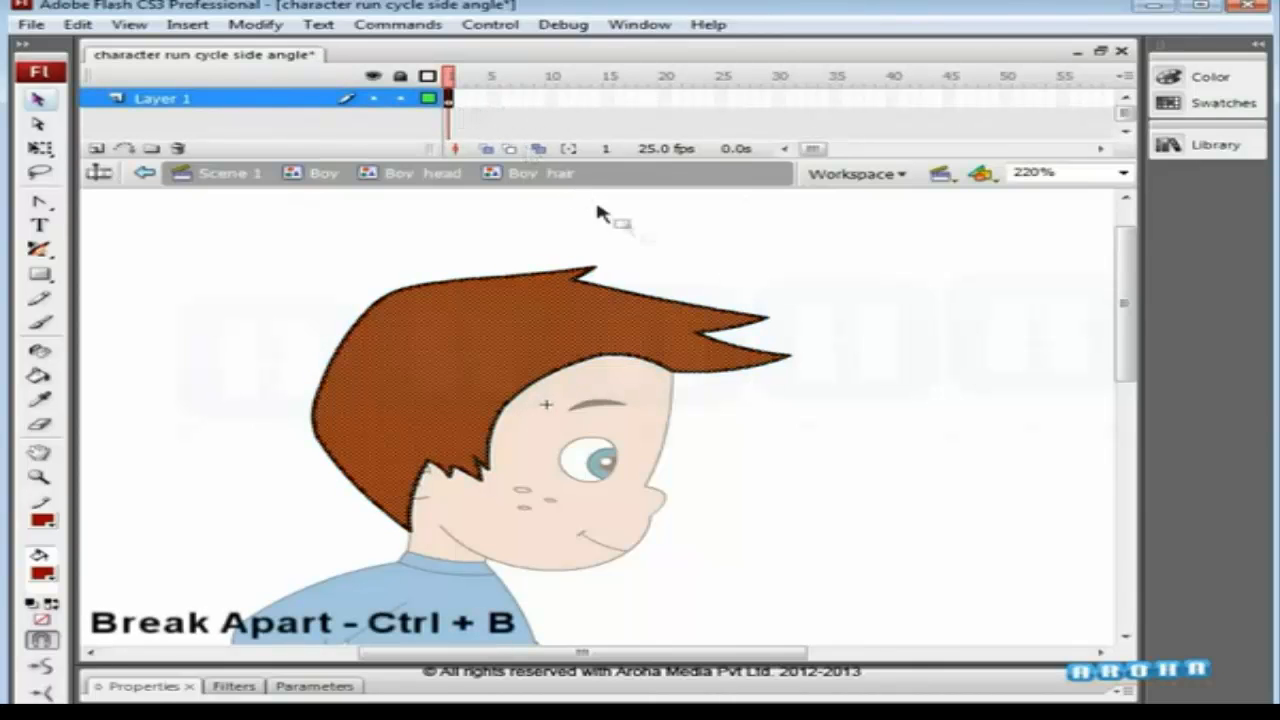
pyautogui.click(660, 262)
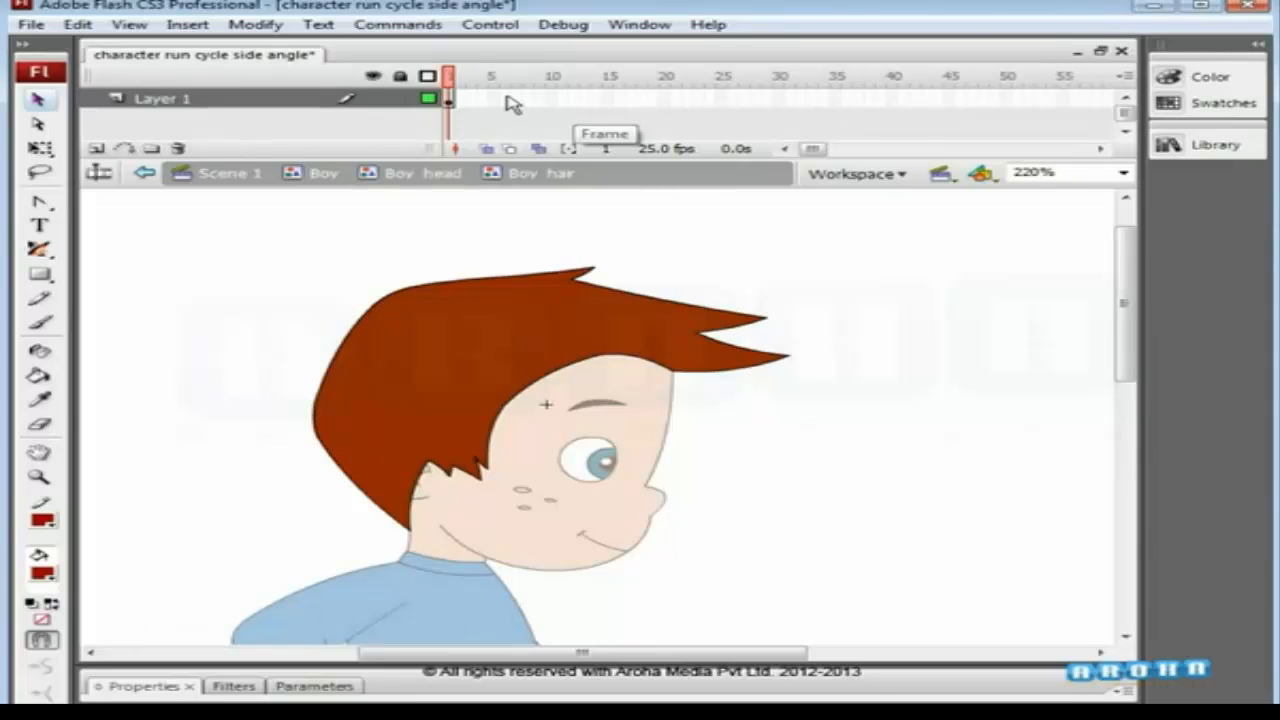
# Extend the hair symbol's layer to frame 21.
pyautogui.press('F5')
pyautogui.press('F5')
pyautogui.press('F5')
pyautogui.press('F5')
pyautogui.press('F5')
pyautogui.press('F5')
pyautogui.press('F5')
pyautogui.press('F5')
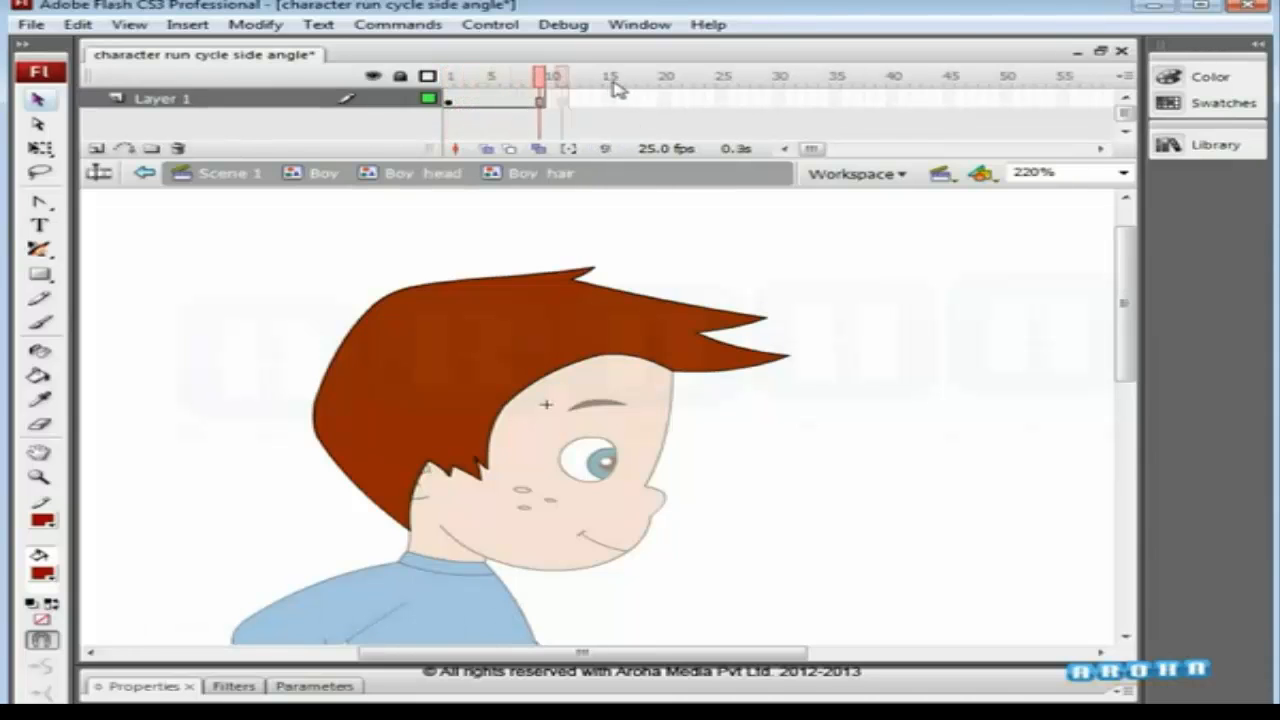
pyautogui.press('F5')
pyautogui.press('F5')
pyautogui.press('F5')
pyautogui.press('F5')
pyautogui.press('F5')
pyautogui.press('F5')
pyautogui.press('F5')
pyautogui.press('F5')
pyautogui.press('F5')
pyautogui.press('F5')
pyautogui.press('F5')
pyautogui.press('F5')
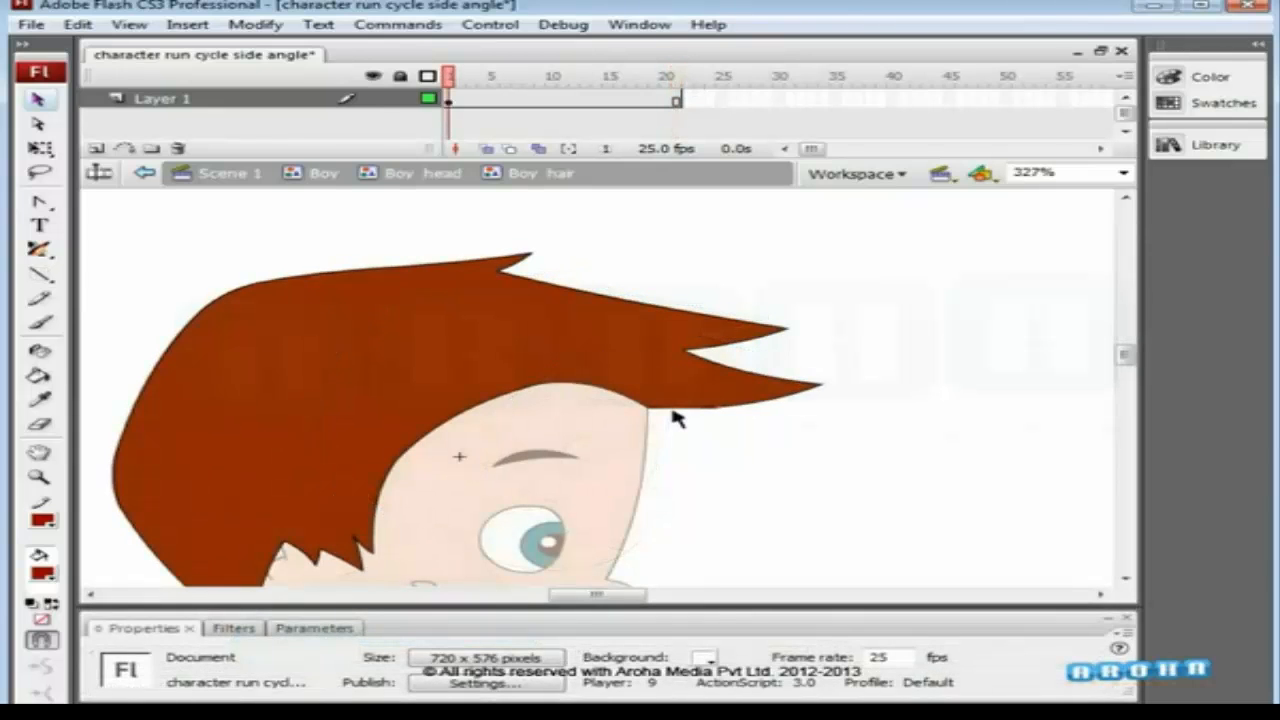
# Draw a short line inside the front of the hair and match its stroke to the black hair outline with the Eyedropper.
pyautogui.press('n')
pyautogui.moveTo(643, 352); pyautogui.dragTo(643, 392)
pyautogui.press('v')
pyautogui.click(648, 378)
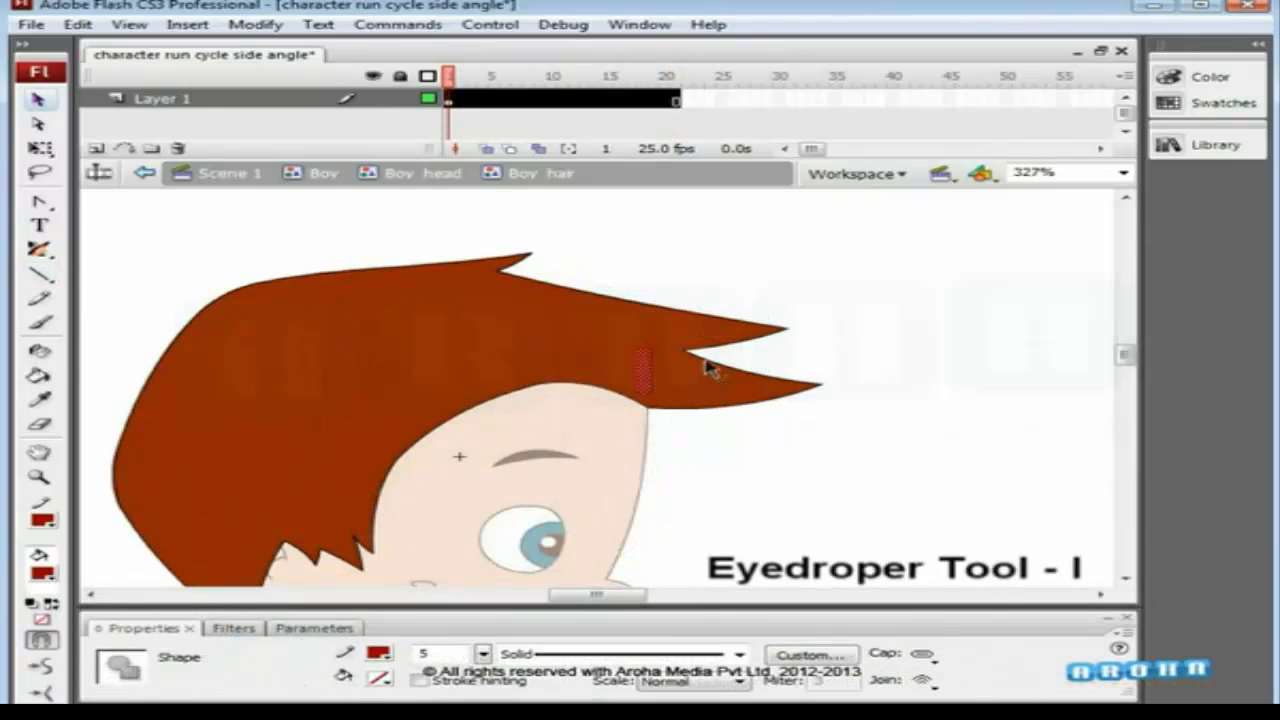
pyautogui.press('i')
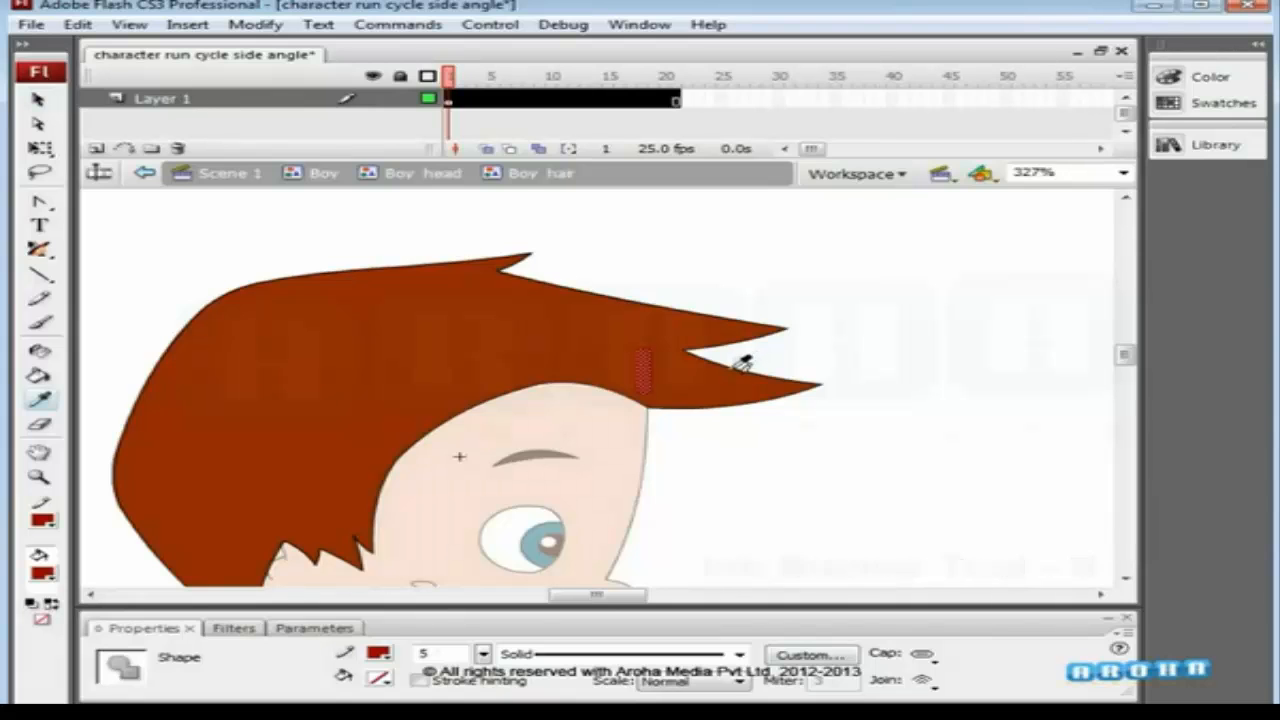
pyautogui.click(738, 366)
pyautogui.press('v')
pyautogui.click(748, 251)
# Stretch the line from the notch at the hair's top to the forehead corner and curve it to separate the fringe.
pyautogui.moveTo(643, 352)
pyautogui.mouseDown()
pyautogui.moveTo(606, 300)
pyautogui.moveTo(500, 271)
pyautogui.mouseUp()
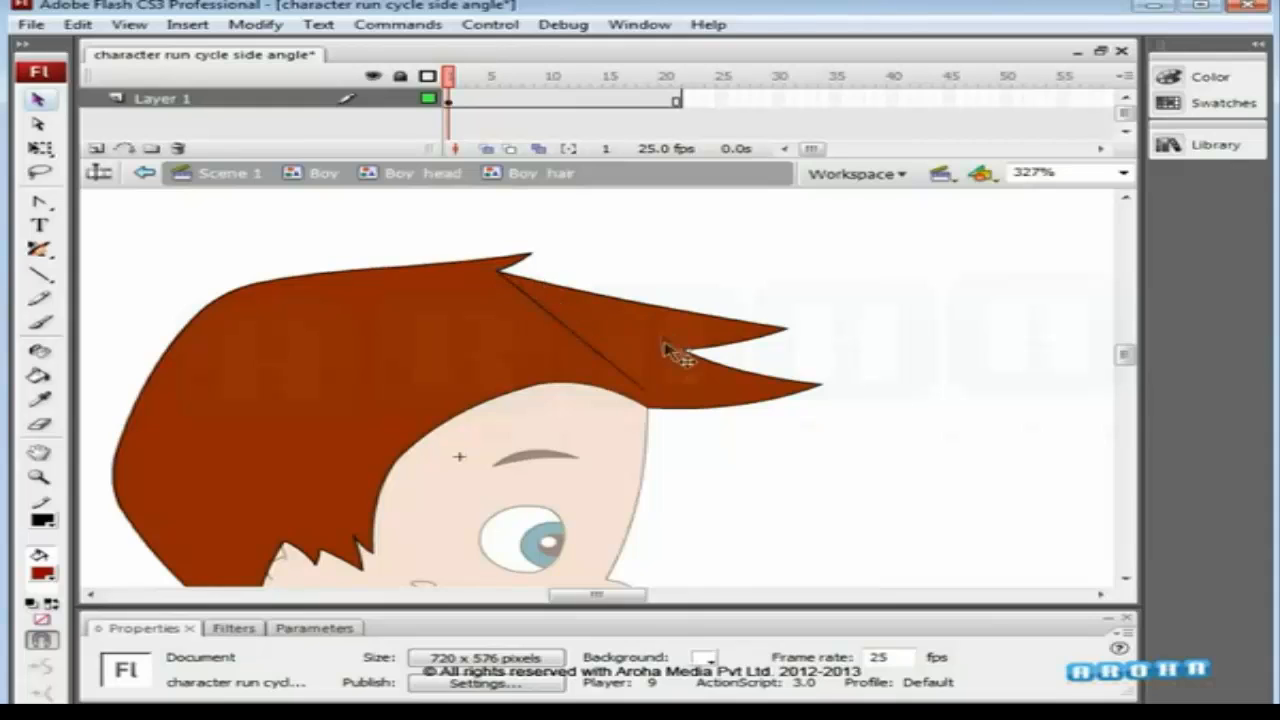
pyautogui.moveTo(597, 342); pyautogui.dragTo(612, 322)
pyautogui.click(647, 401)
pyautogui.moveTo(652, 408); pyautogui.dragTo(649, 408)
pyautogui.moveTo(606, 354); pyautogui.dragTo(610, 351)
# Move the main hair mass in place onto a new layer beneath the fringe layer, and lock that new layer.
pyautogui.doubleClick(608, 354)
pyautogui.press('space')
pyautogui.moveTo(526, 362); pyautogui.dragTo(620, 325)
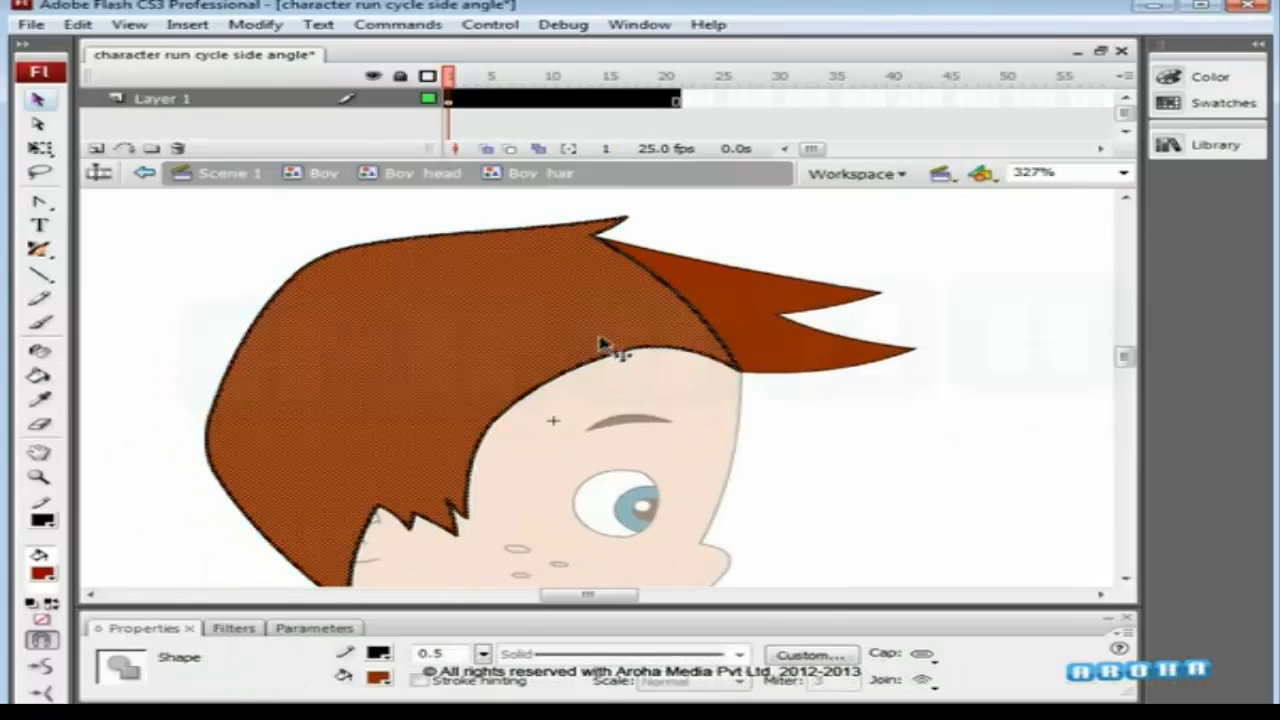
pyautogui.press('Delete')
pyautogui.click(300, 98)
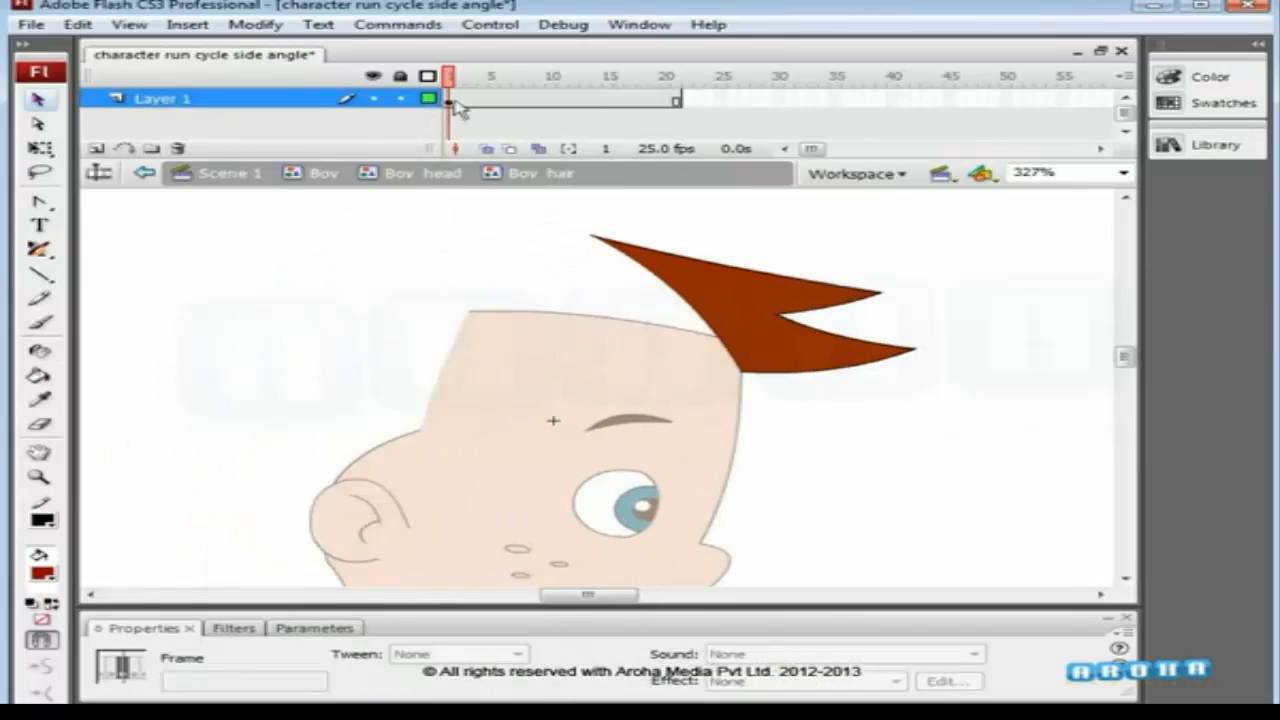
pyautogui.click(98, 148)
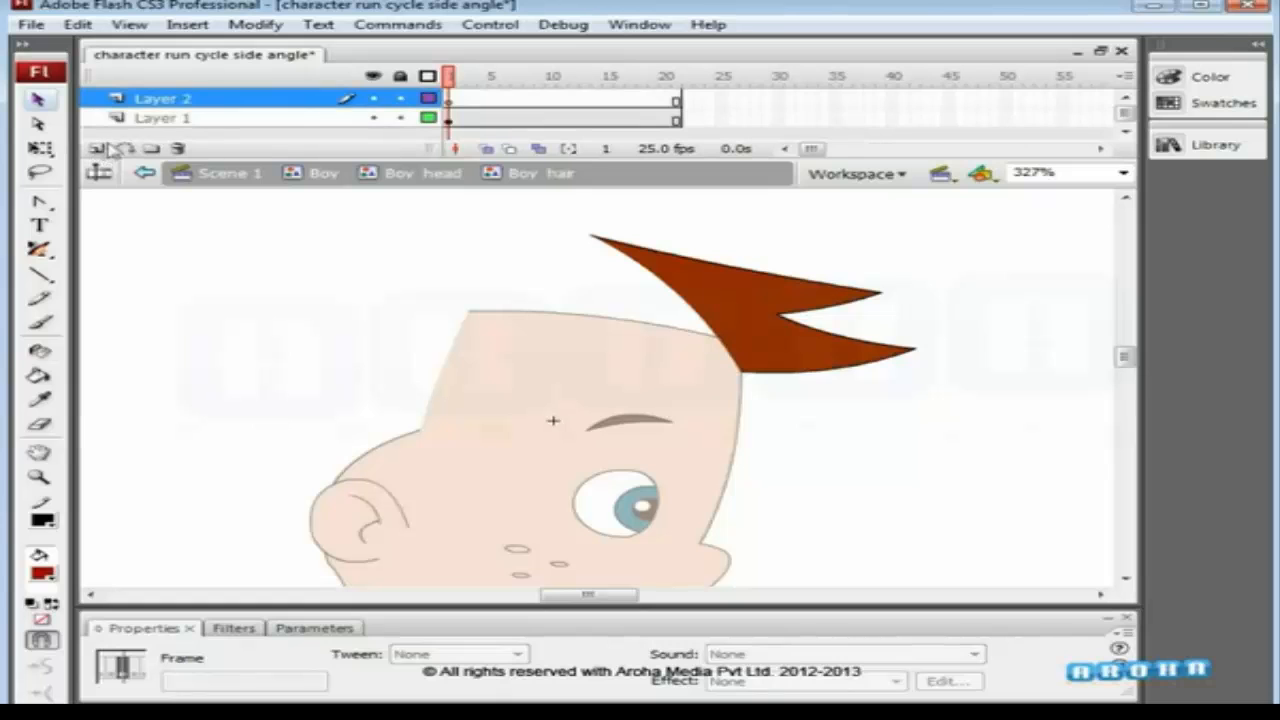
pyautogui.moveTo(304, 100); pyautogui.dragTo(297, 134)
pyautogui.click(368, 252)
pyautogui.click(451, 120)
pyautogui.hotkey('ctrl', 'shift', 'v')
pyautogui.click(401, 118)
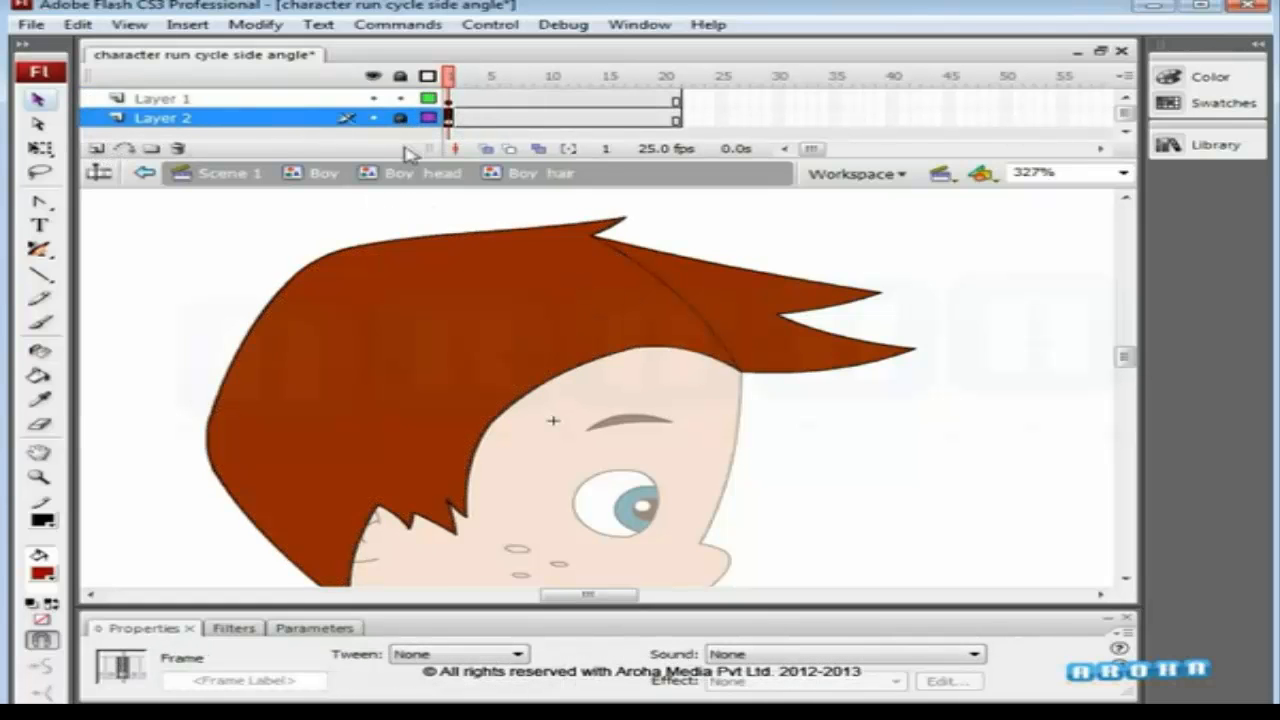
# With the fringe layer hidden, remove the main hair's front edge outline, then lock Layer 2 and show the fringe again.
pyautogui.click(373, 98)
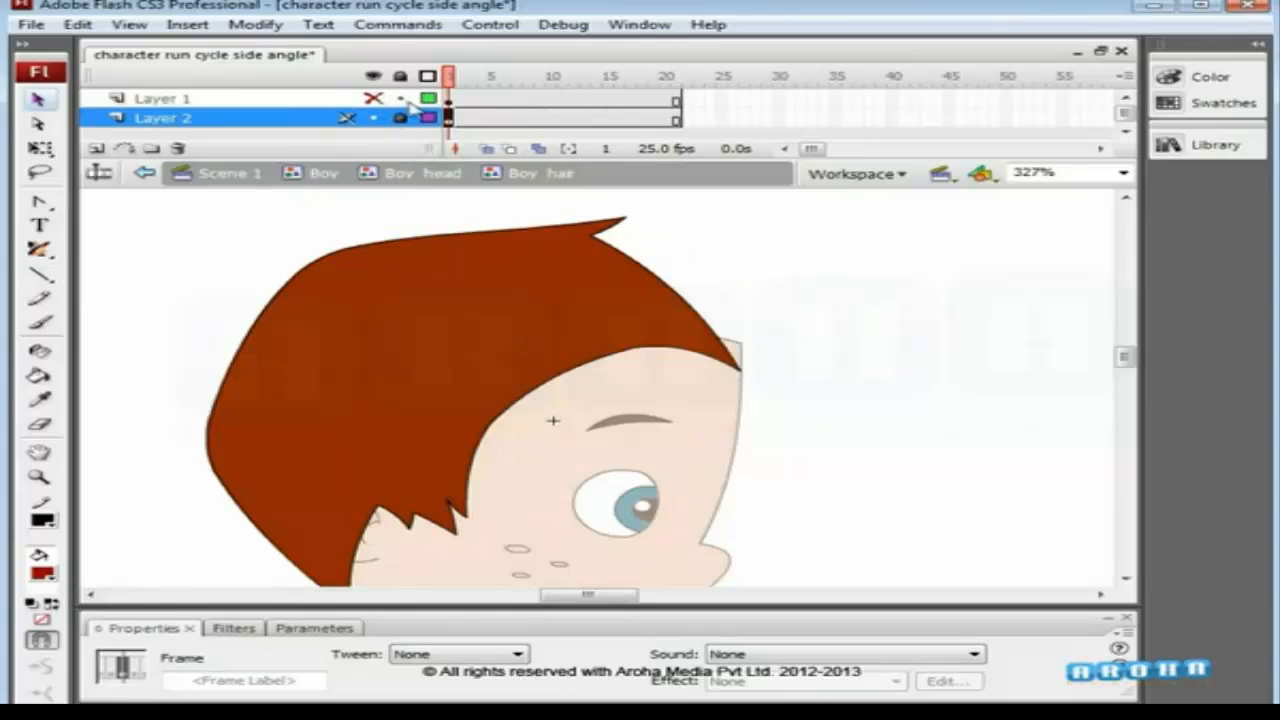
pyautogui.click(700, 305)
pyautogui.click(400, 118)
pyautogui.click(688, 289)
pyautogui.click(700, 290)
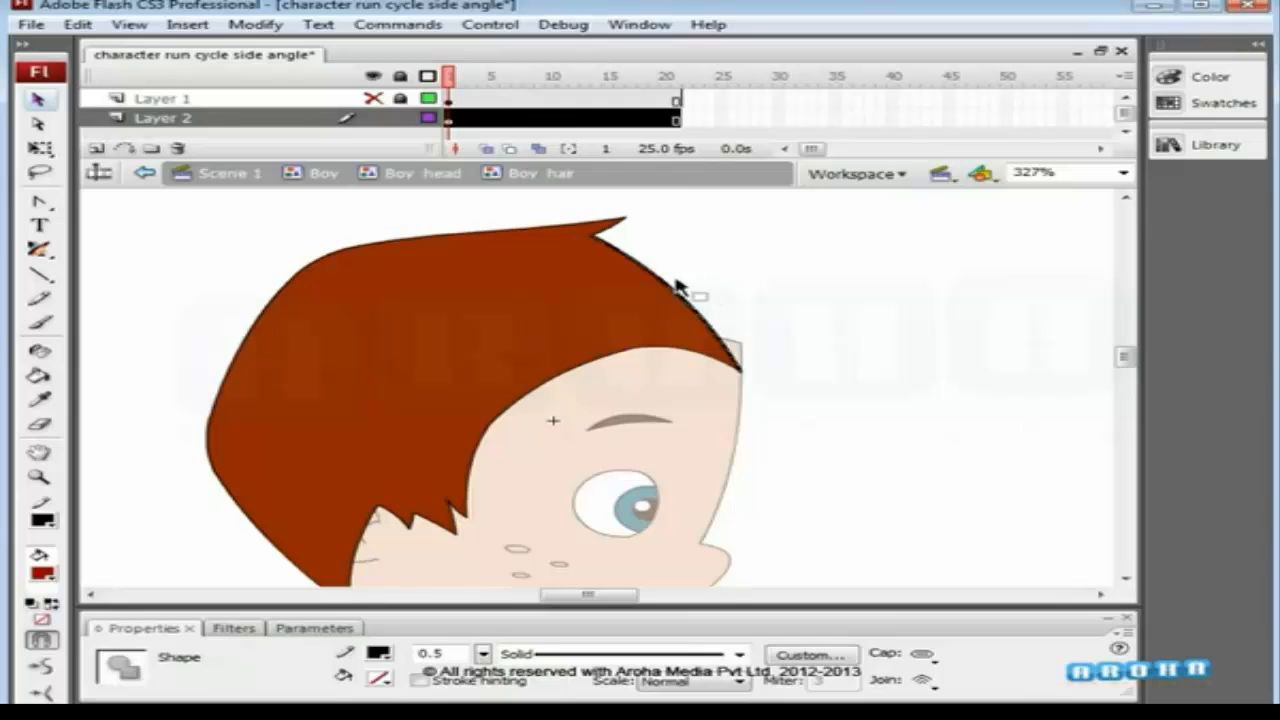
pyautogui.click(714, 275)
pyautogui.click(402, 119)
pyautogui.click(374, 98)
pyautogui.click(656, 219)
# Display the locked fringe layer as outlines and add a new layer above it for tracing.
pyautogui.click(428, 98)
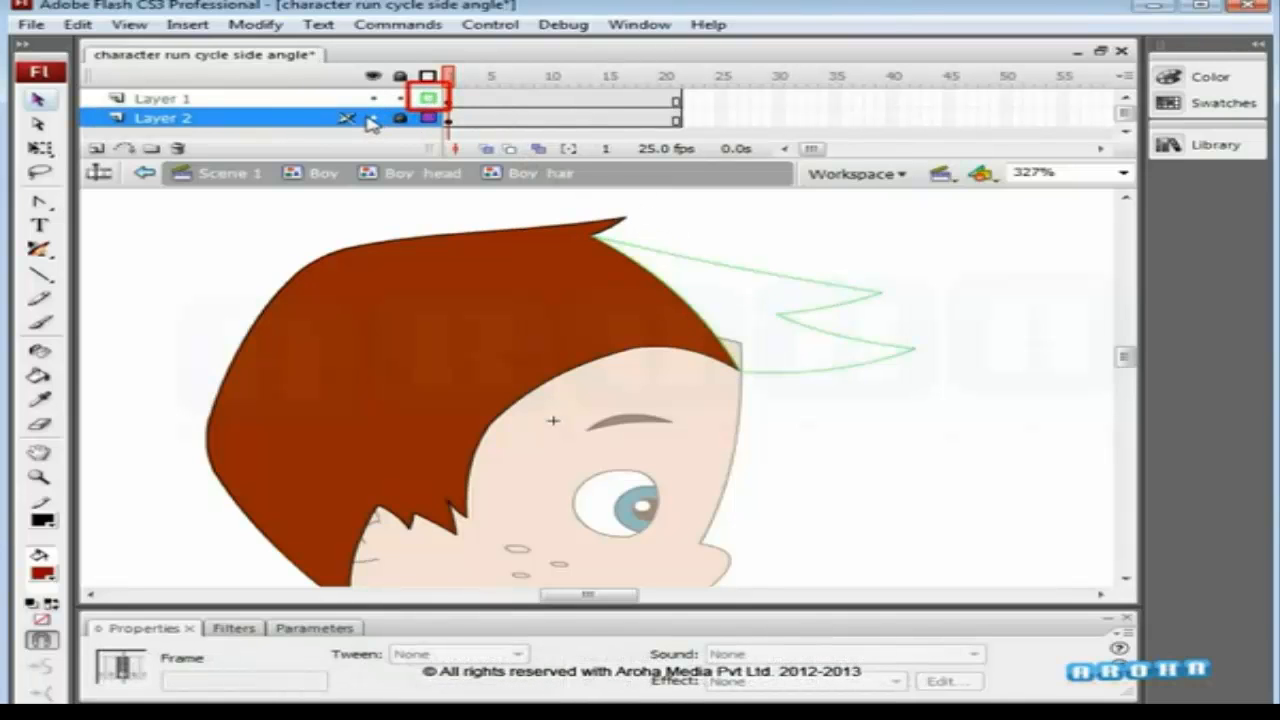
pyautogui.click(333, 100)
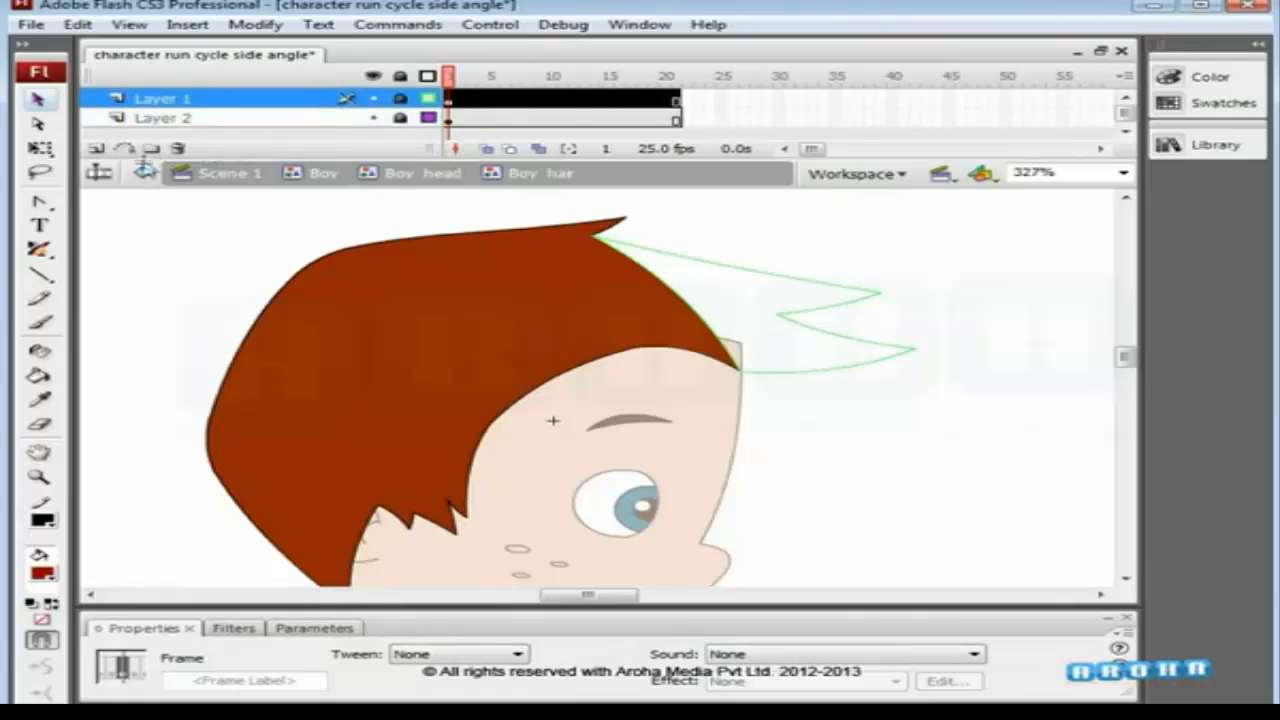
pyautogui.click(96, 149)
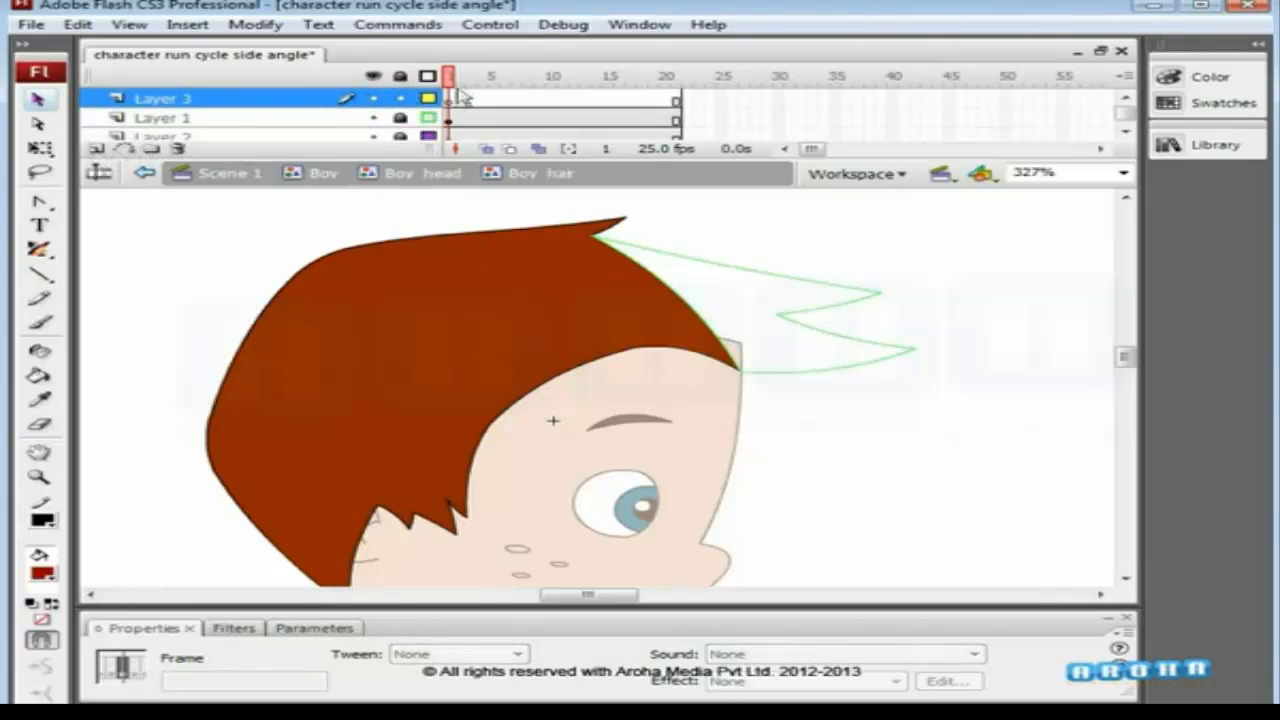
# Trace the upper fringe strand on Layer 3 with lines bent along the green guide, closing it with a curved lower edge.
pyautogui.press('n')
pyautogui.moveTo(697, 240)
pyautogui.mouseDown()
pyautogui.moveTo(749, 284)
pyautogui.moveTo(883, 294)
pyautogui.moveTo(595, 237)
pyautogui.mouseUp()
pyautogui.moveTo(752, 277)
pyautogui.mouseDown()
pyautogui.moveTo(734, 290)
pyautogui.moveTo(777, 314)
pyautogui.moveTo(828, 309)
pyautogui.mouseUp()
pyautogui.hotkey('ctrl', 'space')
pyautogui.moveTo(835, 243); pyautogui.dragTo(675, 375)
pyautogui.press('n')
pyautogui.moveTo(473, 310)
pyautogui.mouseDown()
pyautogui.moveTo(549, 350)
pyautogui.moveTo(661, 365)
pyautogui.mouseUp()
pyautogui.press('v')
pyautogui.moveTo(478, 318); pyautogui.dragTo(381, 247)
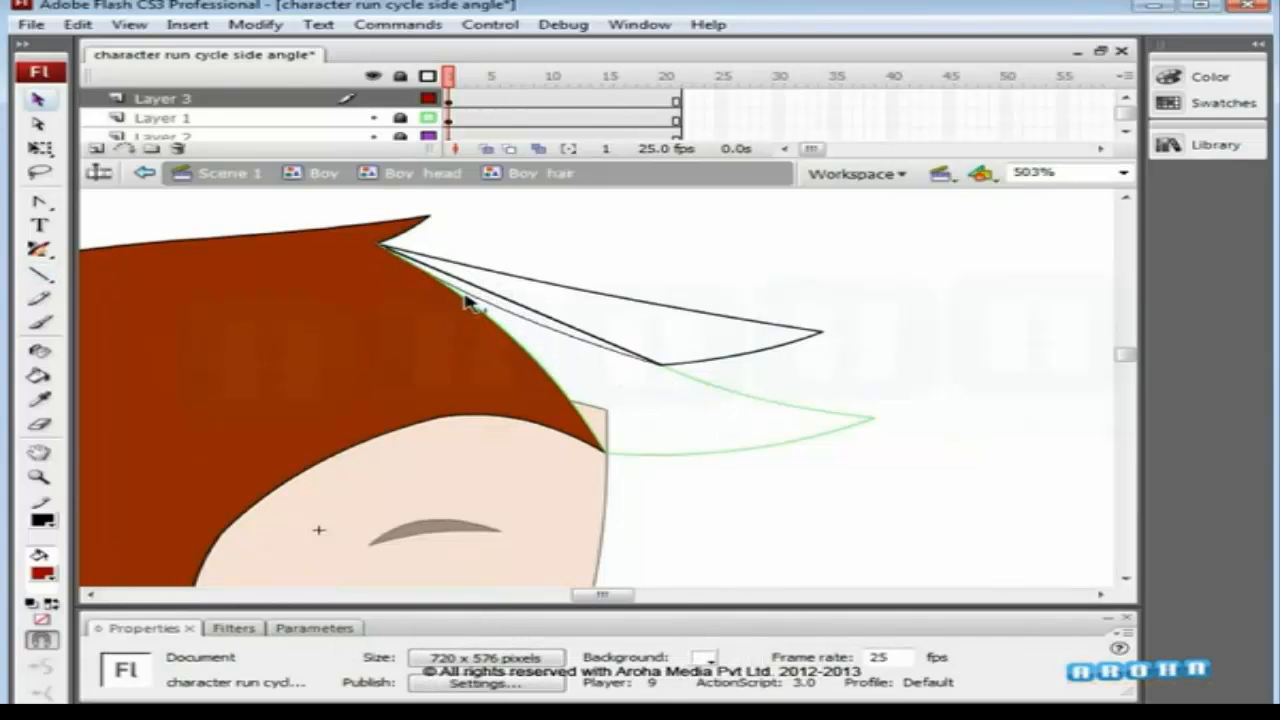
# Fill the upper strand with the hair's brown colour and delete the outline along its lower edge.
pyautogui.click(560, 314)
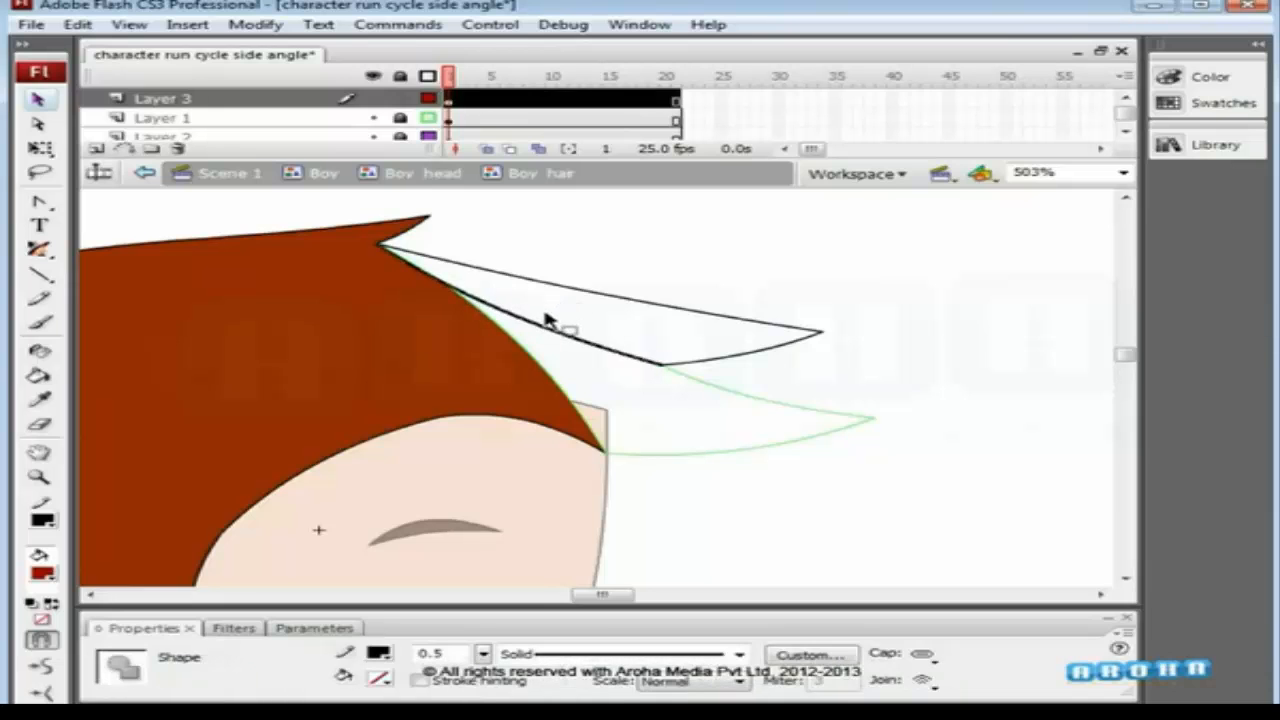
pyautogui.click(545, 319)
pyautogui.press('k')
pyautogui.click(598, 326)
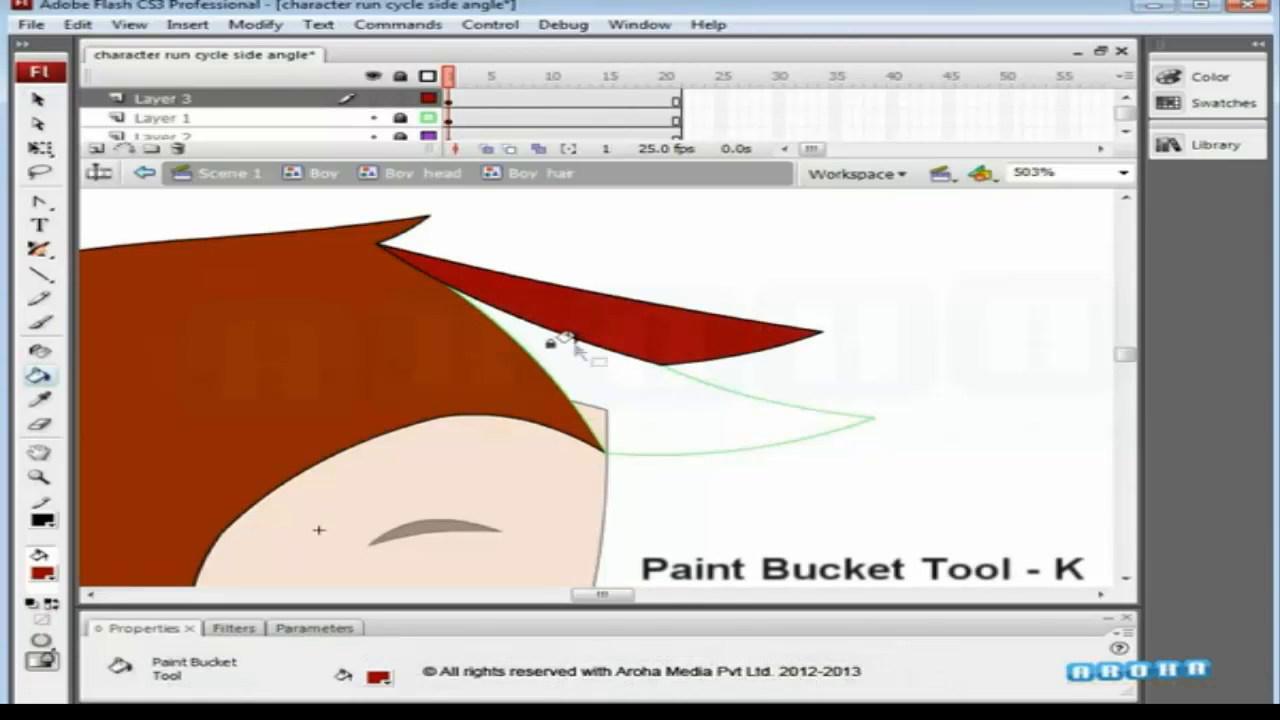
pyautogui.press('Delete')
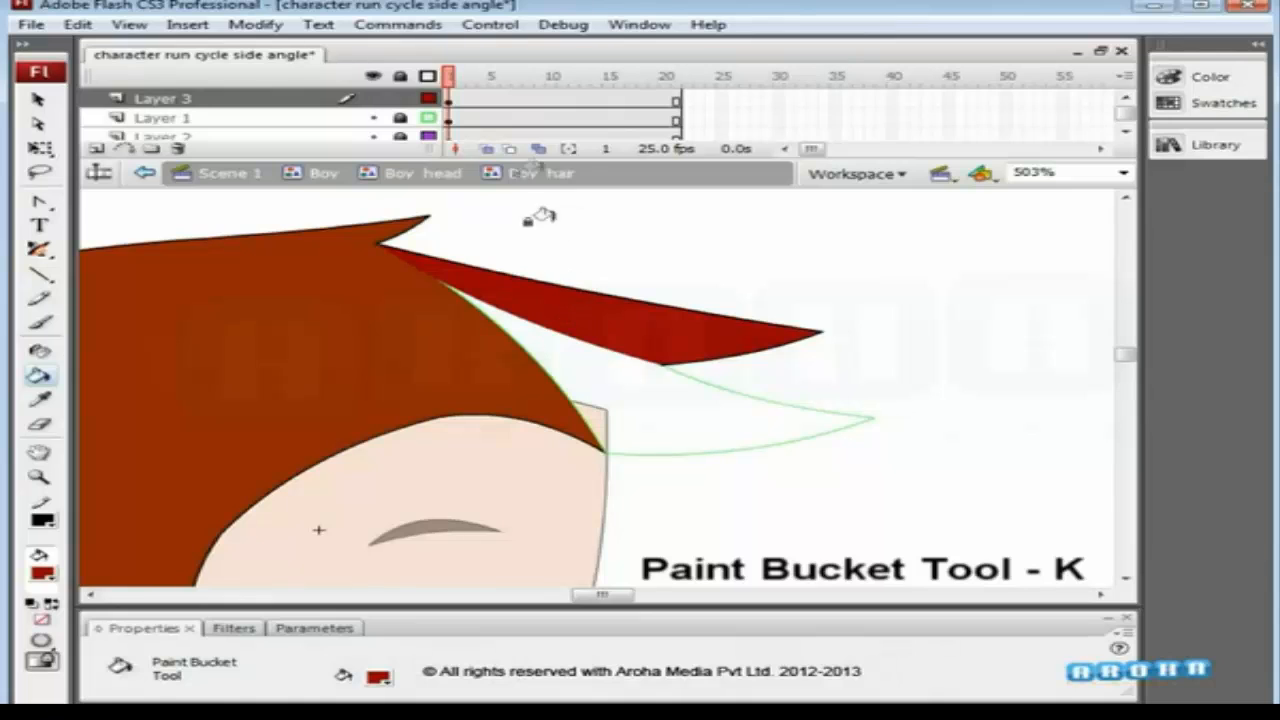
pyautogui.press('v')
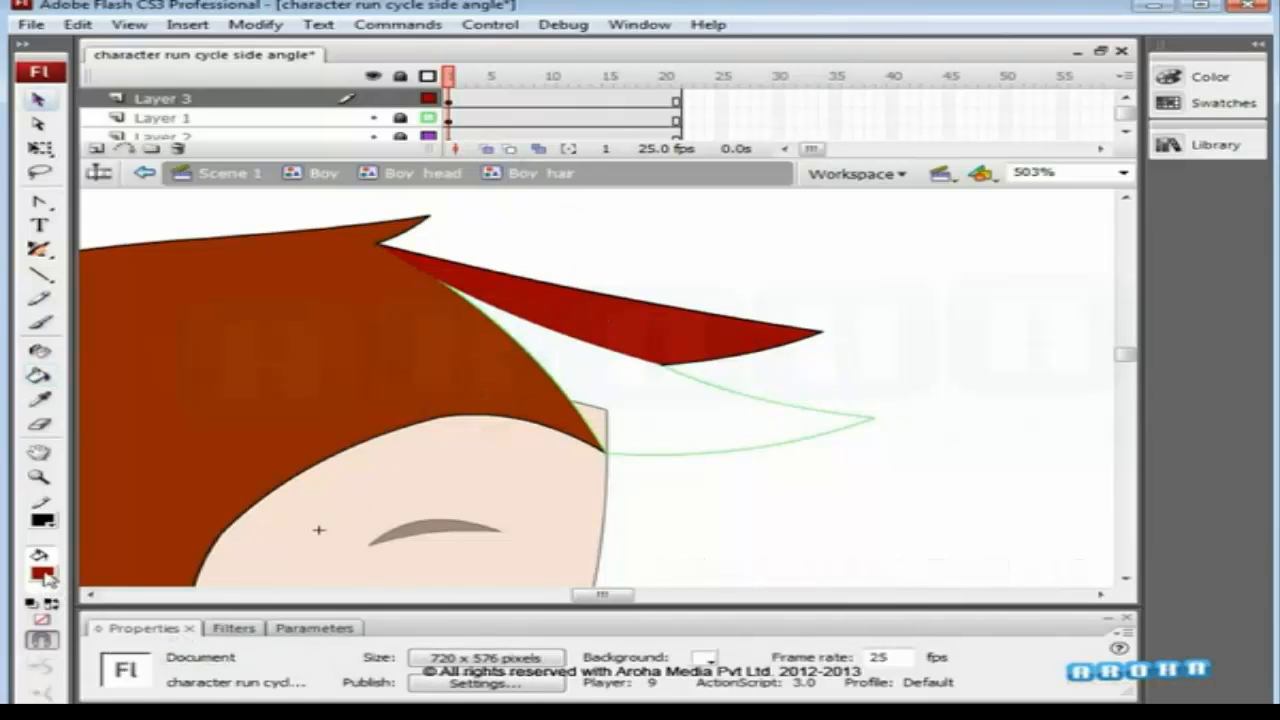
pyautogui.press('k')
pyautogui.click(570, 305)
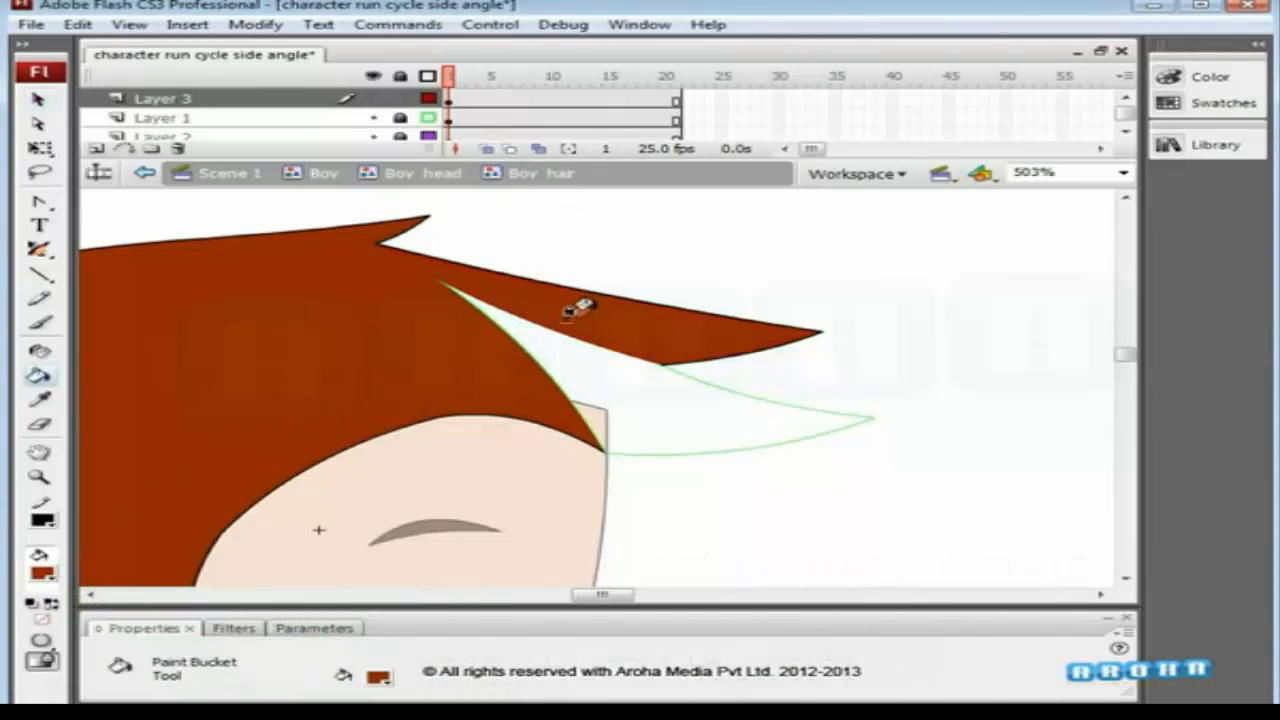
pyautogui.press('v')
pyautogui.hotkey('ctrl', 'a')
pyautogui.click(634, 271)
# Add a new layer between Layer 3 and Layer 1 for the lower fringe strand.
pyautogui.click(338, 121)
pyautogui.click(96, 148)
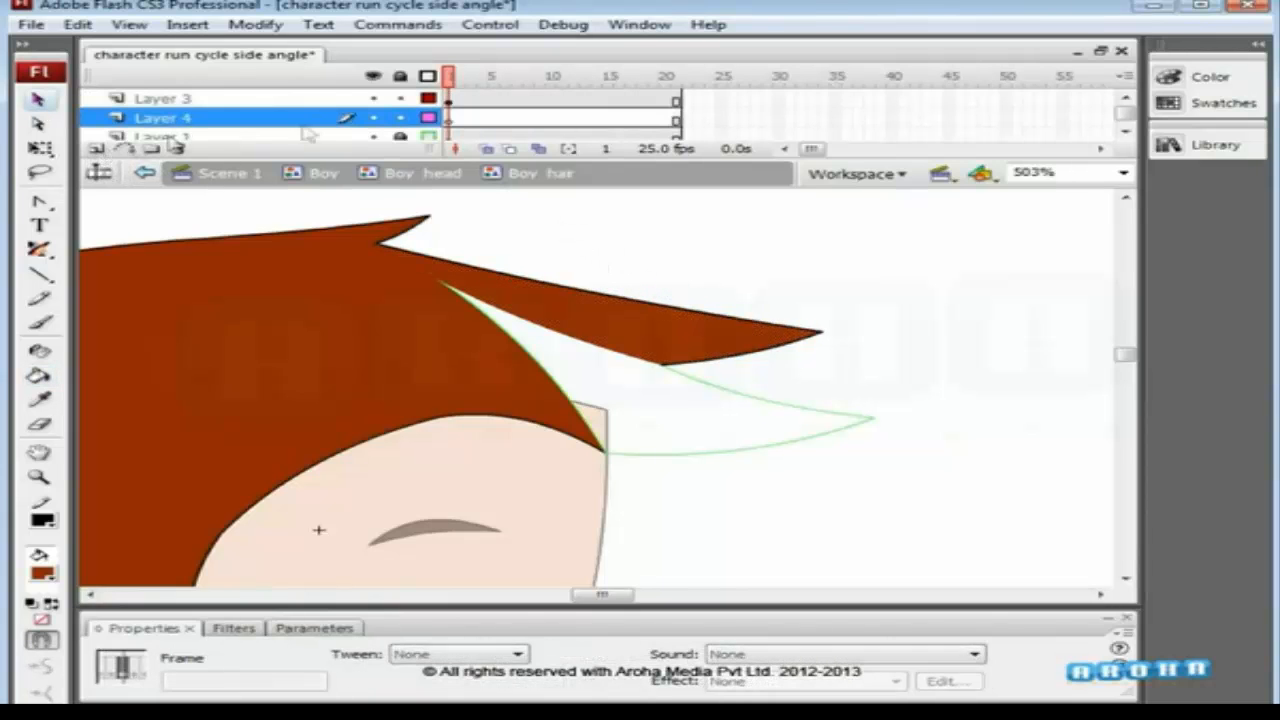
pyautogui.click(448, 118)
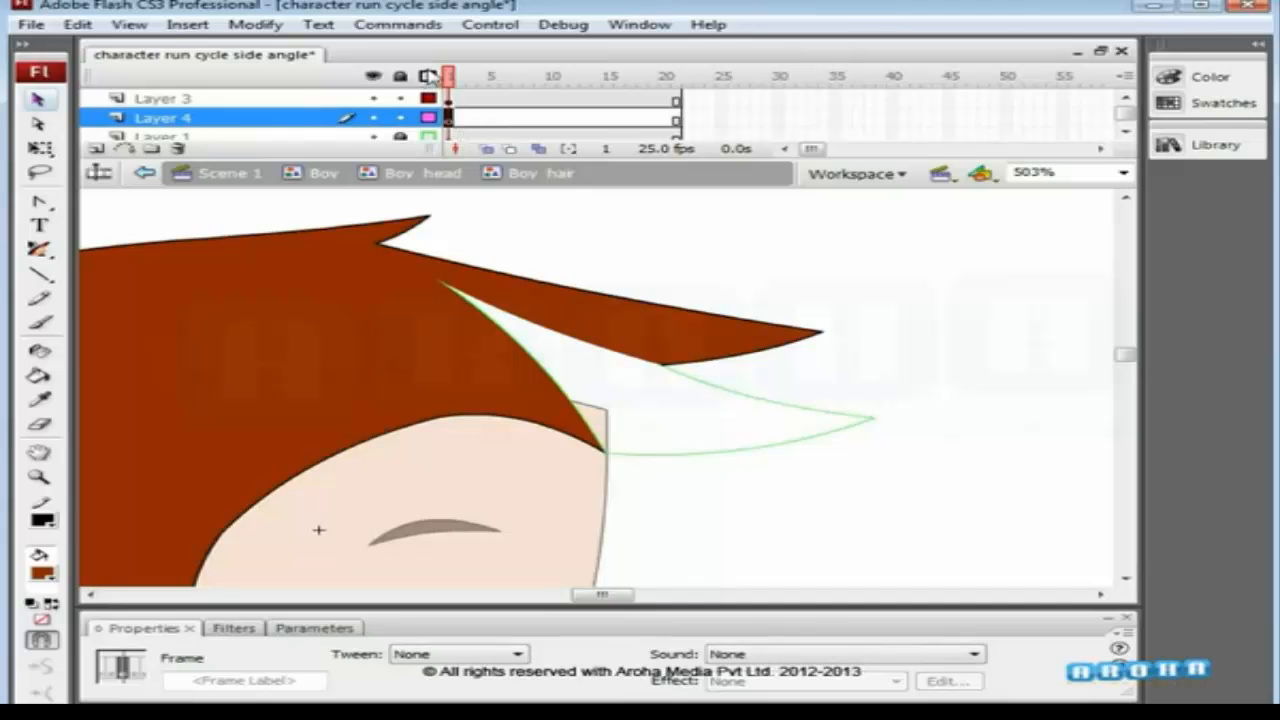
pyautogui.click(700, 356)
# Trace the lower strand's top and bottom edges on Layer 4, bending the lines to follow the green guide.
pyautogui.press('n')
pyautogui.moveTo(727, 381)
pyautogui.mouseDown()
pyautogui.moveTo(658, 425)
pyautogui.moveTo(873, 418)
pyautogui.mouseUp()
pyautogui.moveTo(662, 428); pyautogui.dragTo(615, 455)
pyautogui.moveTo(729, 383); pyautogui.dragTo(430, 277)
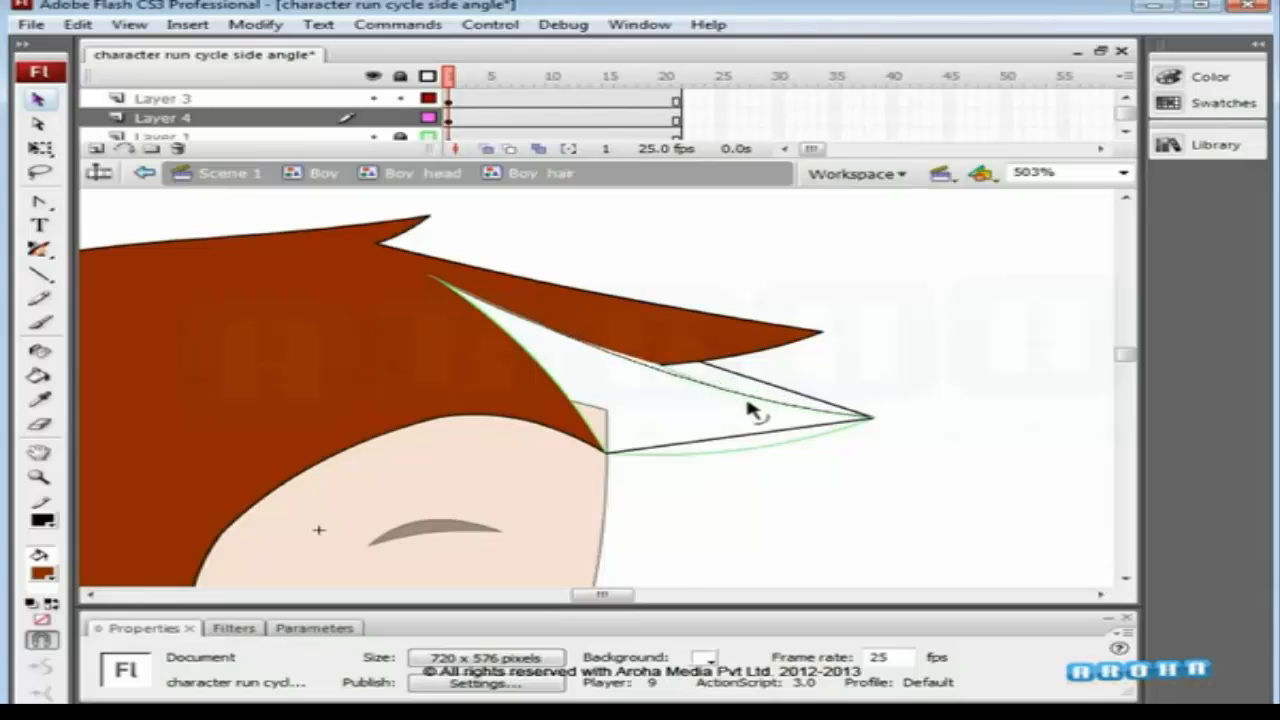
pyautogui.moveTo(755, 412); pyautogui.dragTo(565, 328)
pyautogui.click(557, 255)
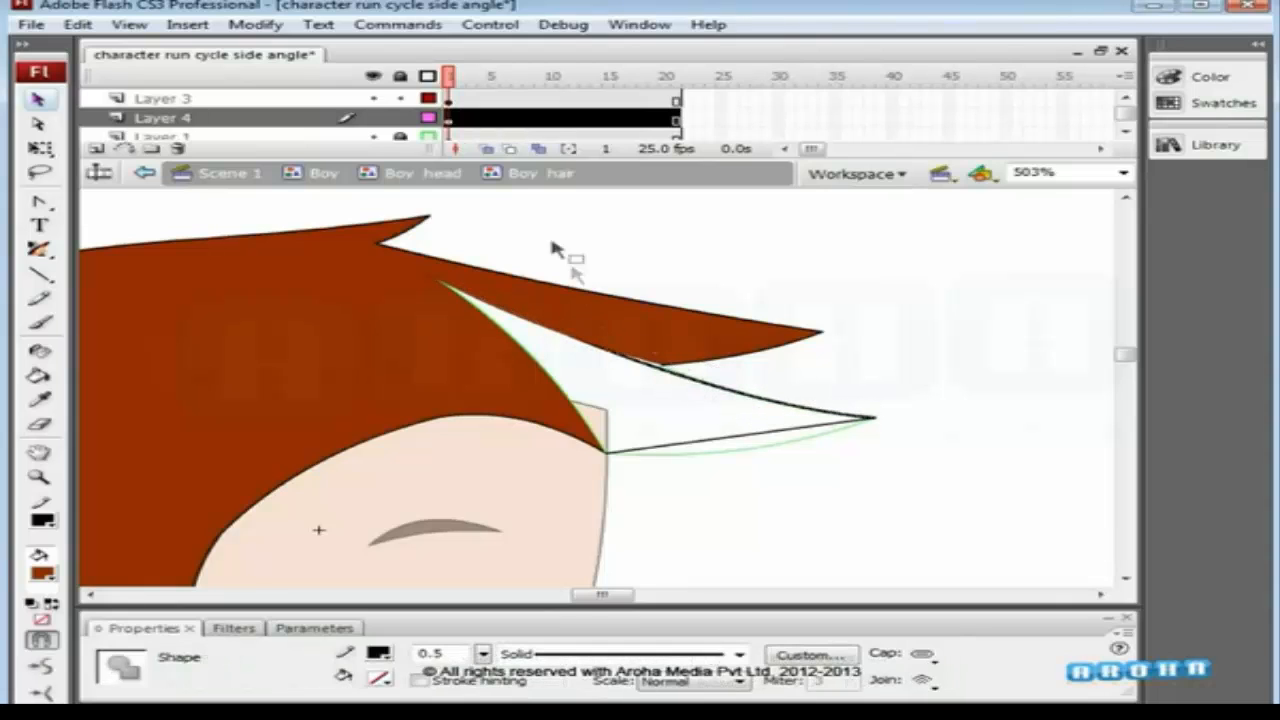
pyautogui.press('Delete')
pyautogui.moveTo(432, 278); pyautogui.dragTo(443, 269)
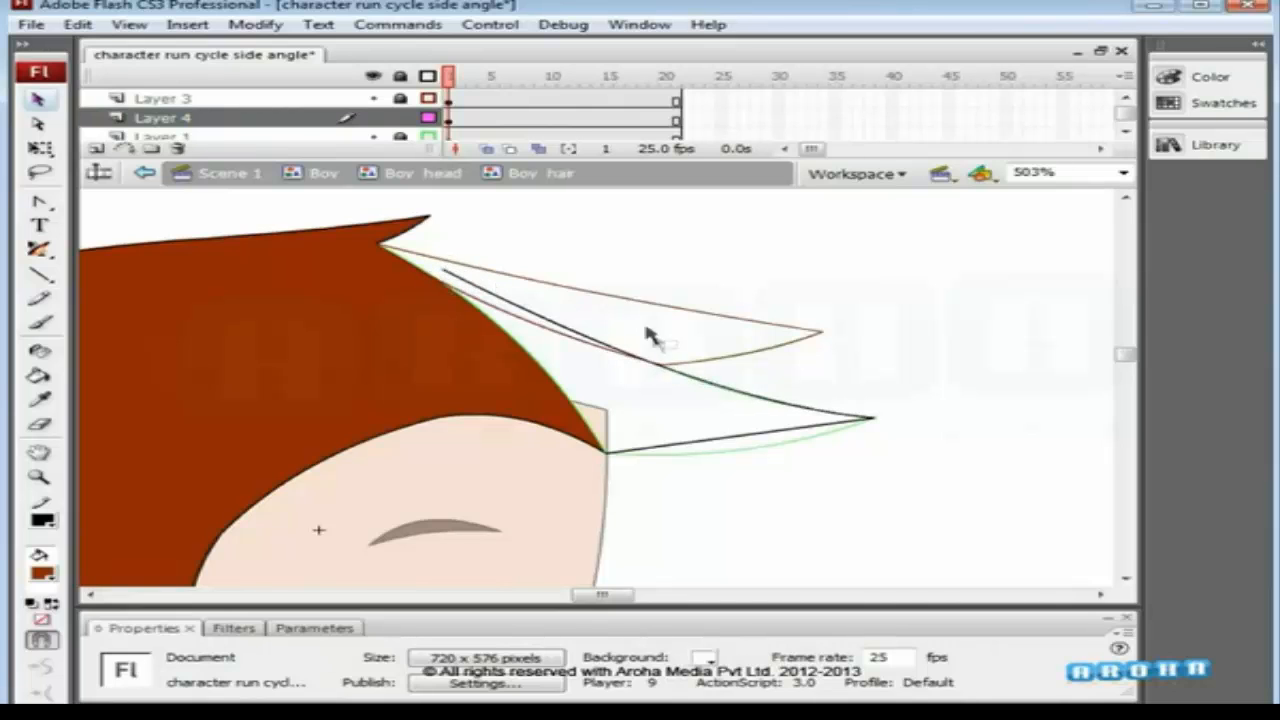
pyautogui.moveTo(730, 448); pyautogui.dragTo(737, 457)
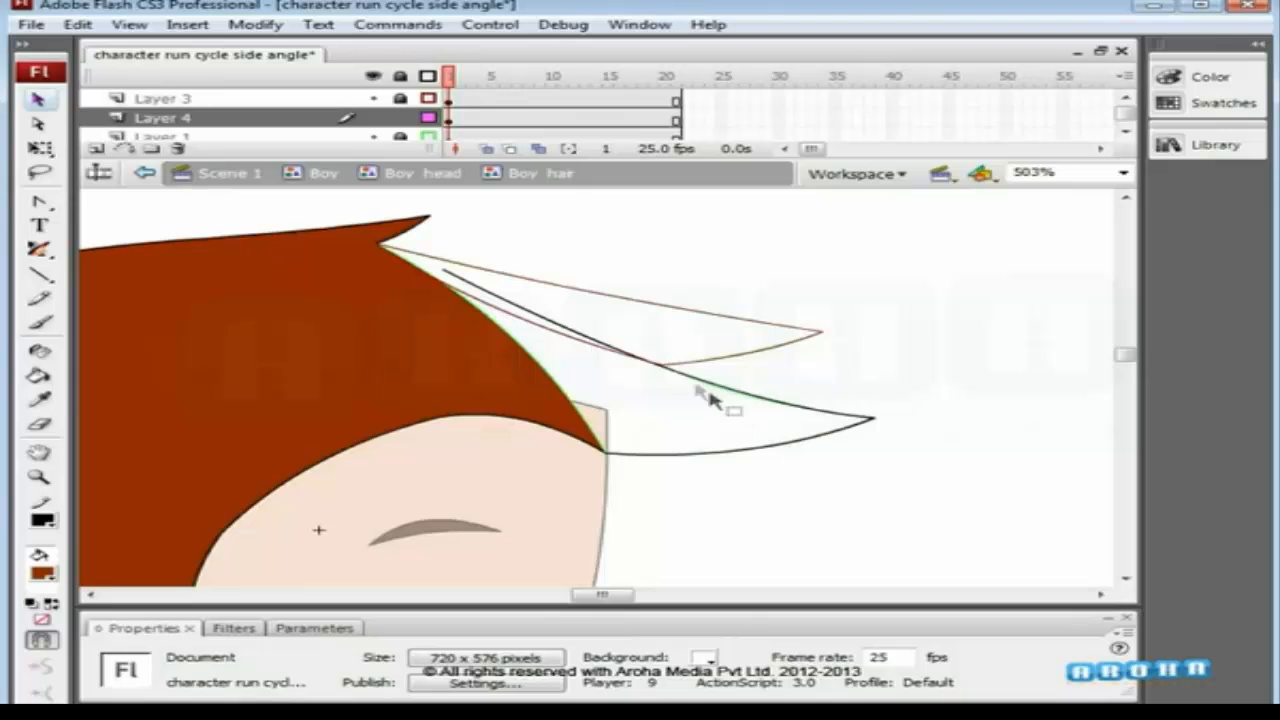
# Close the lower strand with a curved inner edge bulging into the main hair, and save the file.
pyautogui.press('n')
pyautogui.press('v')
pyautogui.moveTo(560, 366)
pyautogui.mouseDown()
pyautogui.moveTo(598, 398)
pyautogui.moveTo(606, 452)
pyautogui.mouseUp()
pyautogui.moveTo(563, 372); pyautogui.dragTo(445, 270)
pyautogui.moveTo(524, 358); pyautogui.dragTo(476, 350)
pyautogui.moveTo(445, 271); pyautogui.dragTo(435, 269)
pyautogui.hotkey('ctrl', 's')
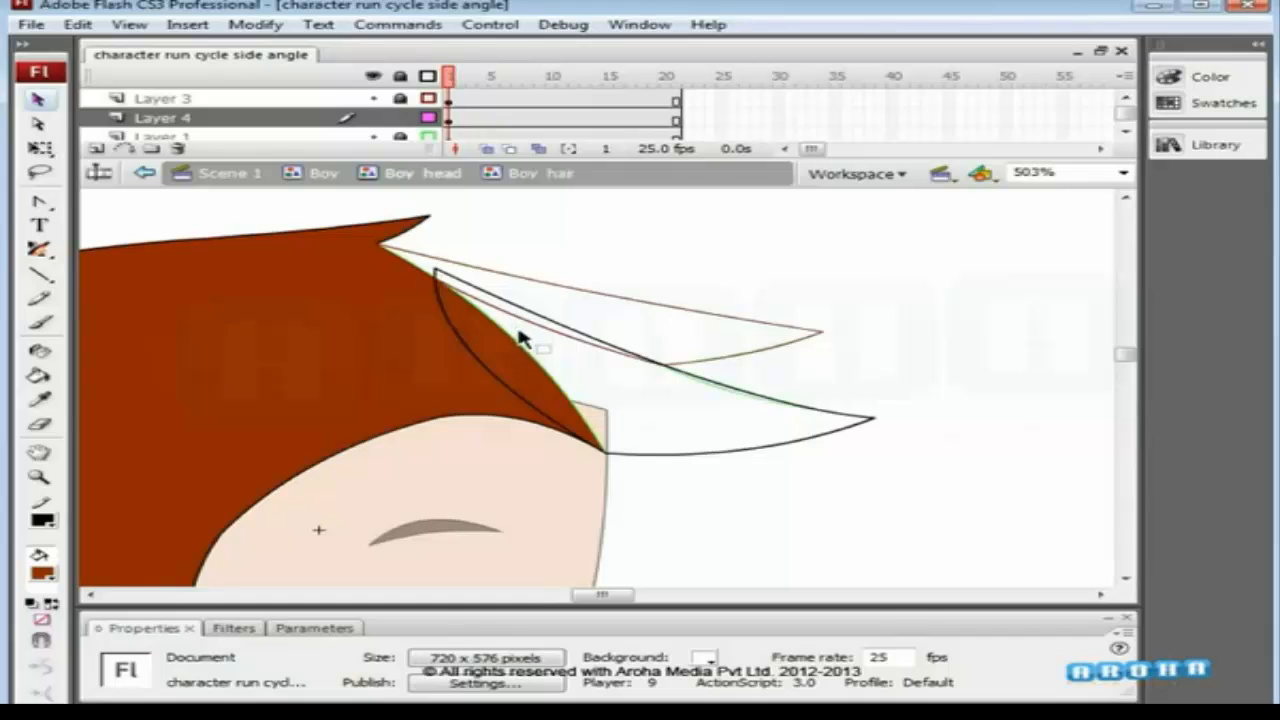
# Fill the lower strand with the hair's brown colour and delete its curved inner outline.
pyautogui.press('k')
pyautogui.click(520, 366)
pyautogui.press('v')
pyautogui.click(458, 338)
pyautogui.press('Delete')
# Restore Layer 3 to solid display, hide the other hair layers, and convert the lower strand into a graphic symbol named "hai 01".
pyautogui.click(417, 114)
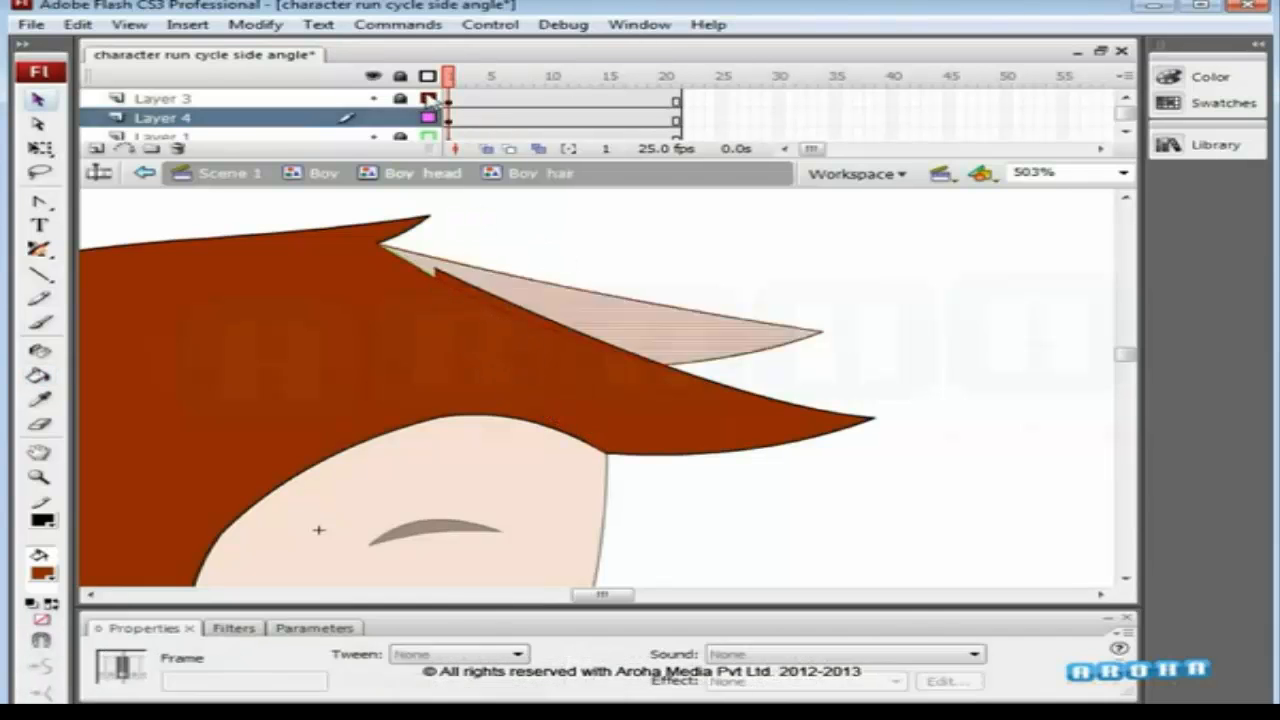
pyautogui.click(373, 98)
pyautogui.click(373, 134)
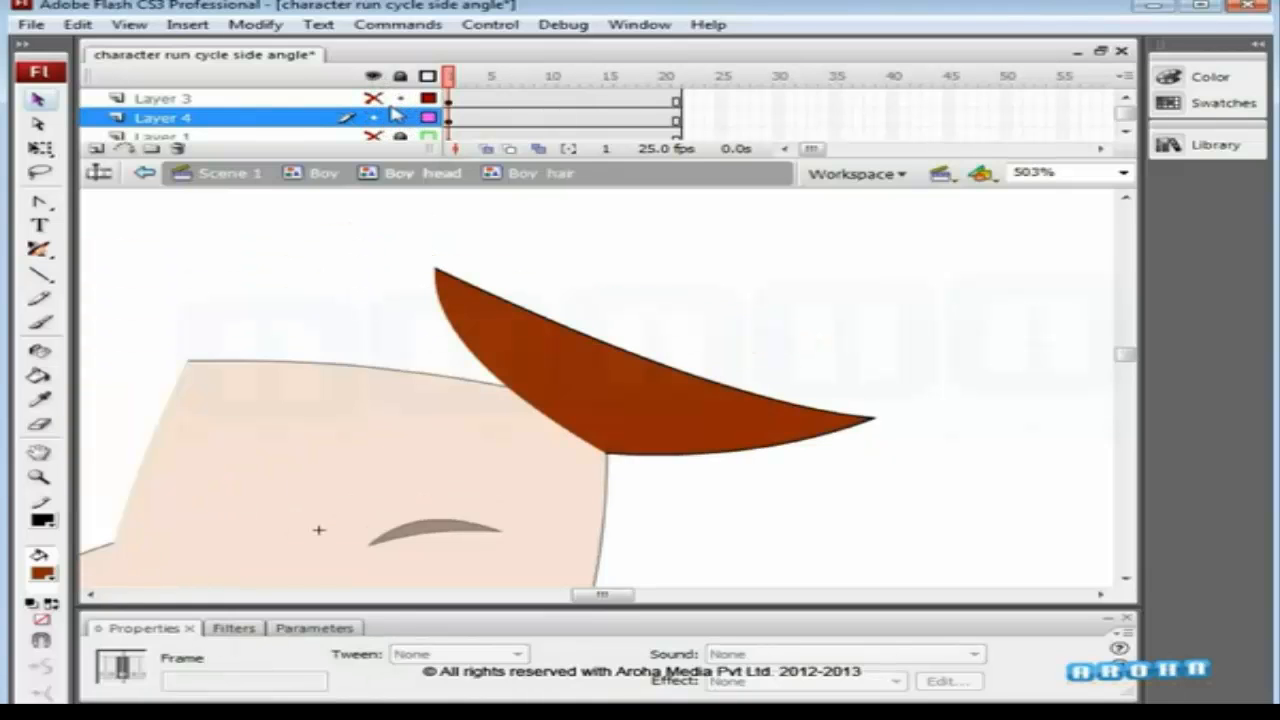
pyautogui.click(449, 120)
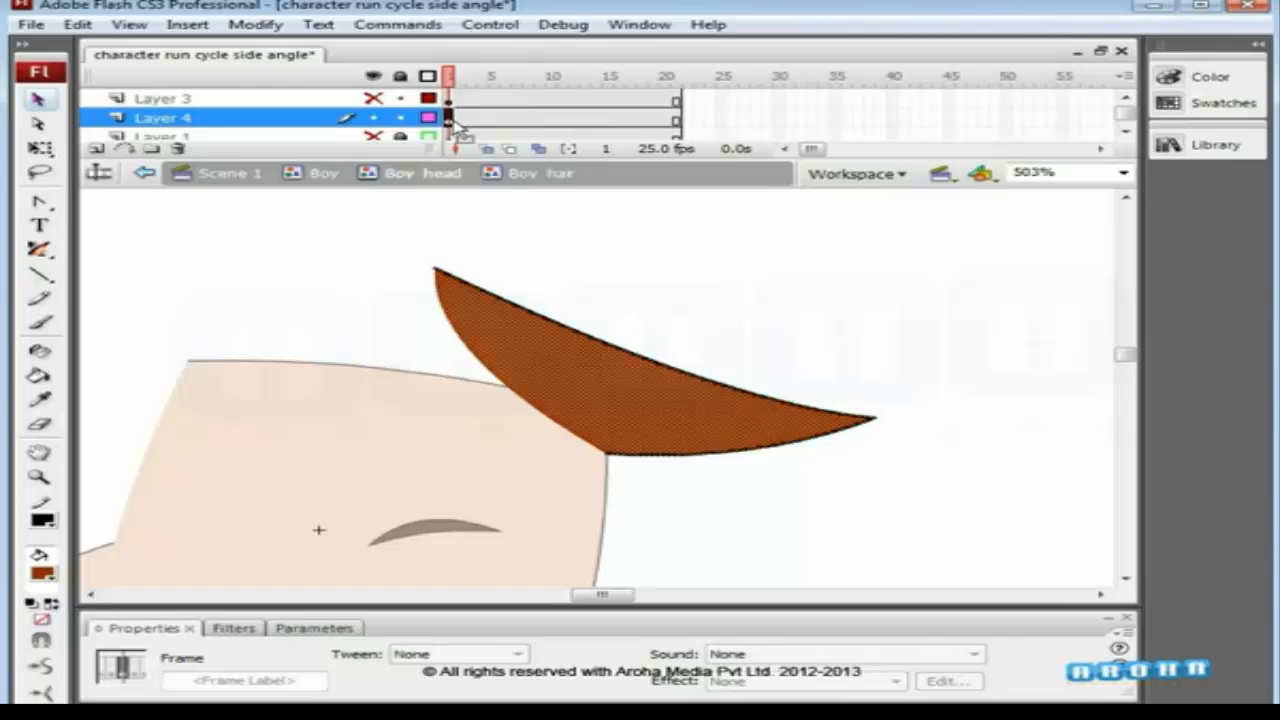
pyautogui.press('F8')
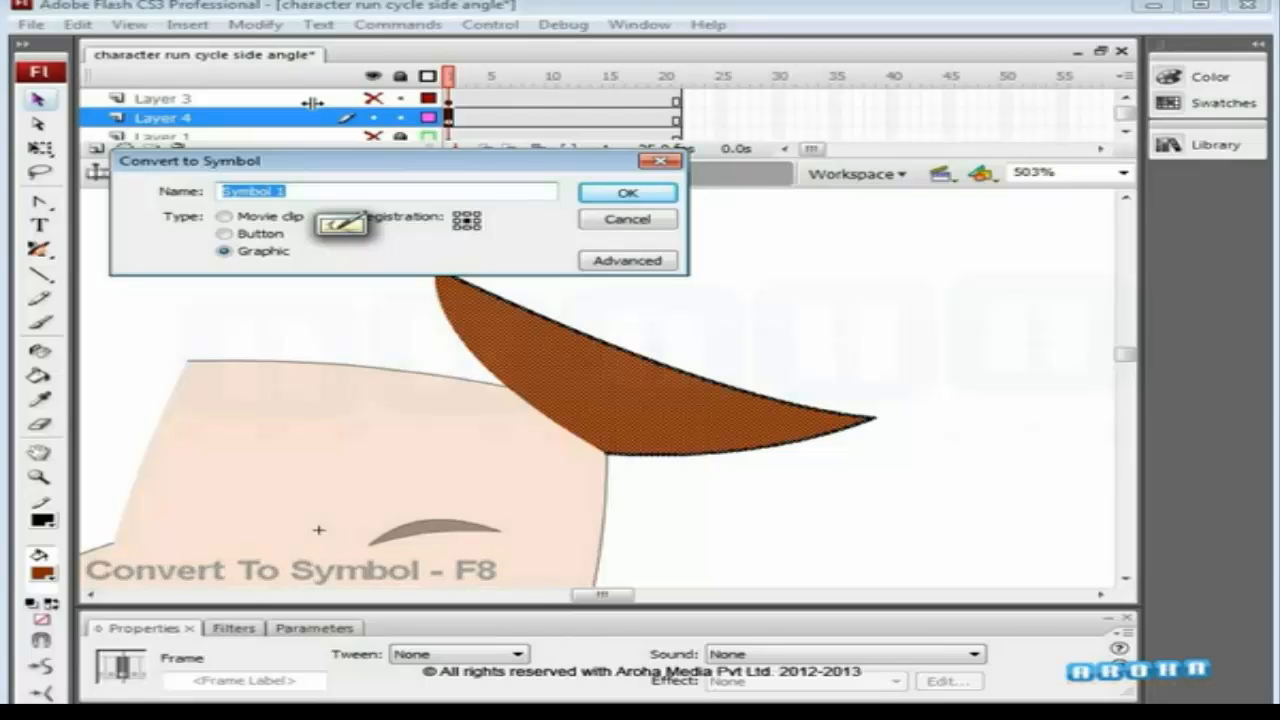
pyautogui.write('hair 01')
pyautogui.click(640, 195)
pyautogui.click(640, 200)
# Convert the upper strand on Layer 3 into a graphic symbol named "hair 02" and show the lower strand and main hair again.
pyautogui.click(374, 100)
pyautogui.click(374, 118)
pyautogui.click(450, 100)
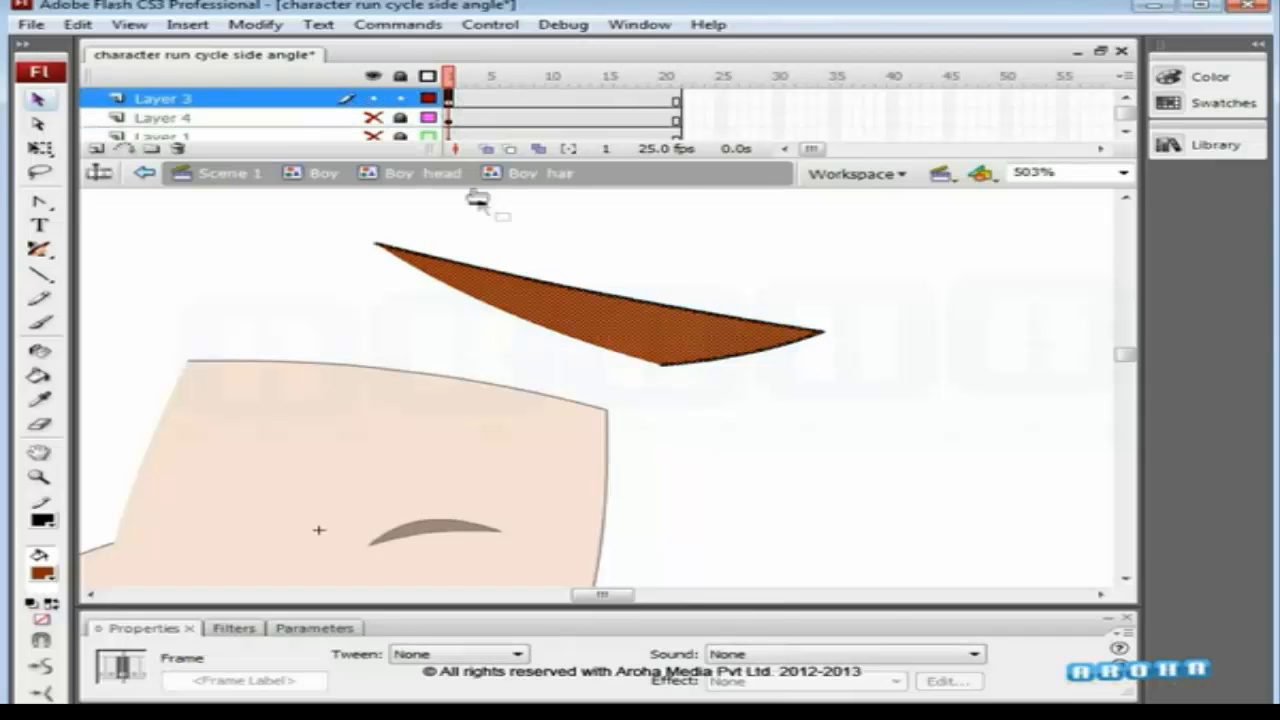
pyautogui.press('F8')
pyautogui.press('Return')
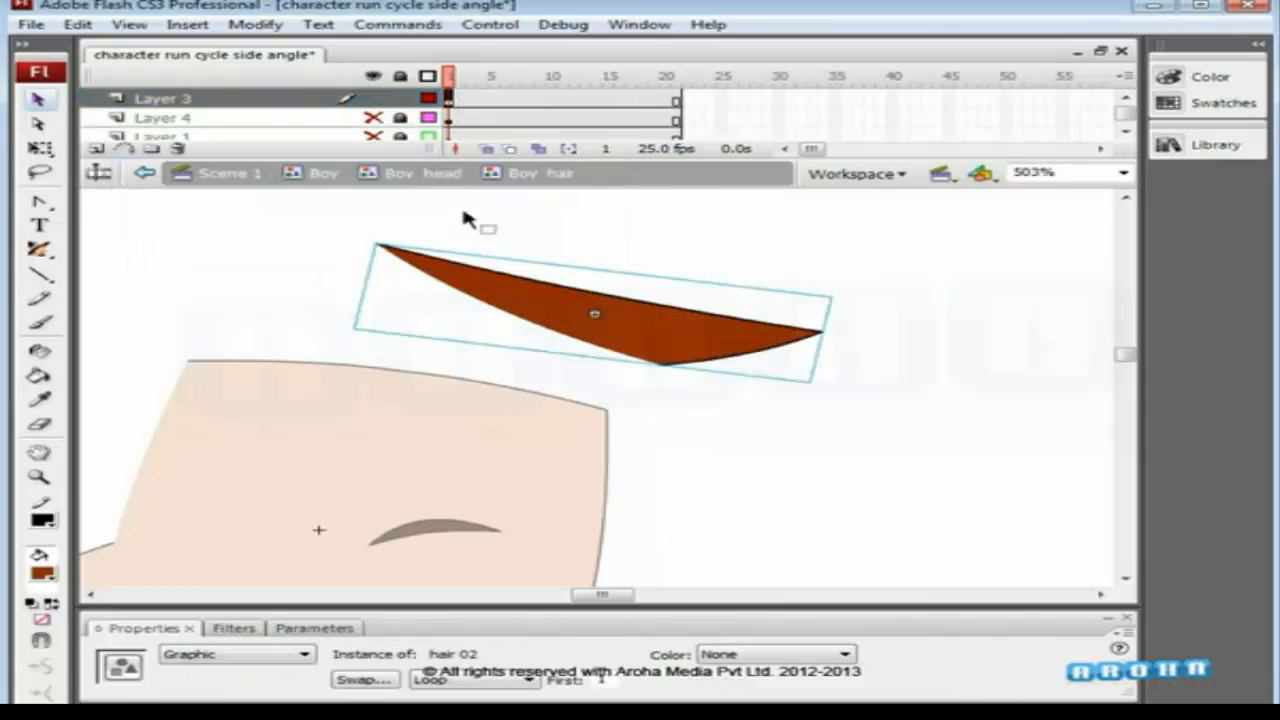
pyautogui.click(737, 280)
pyautogui.click(373, 118)
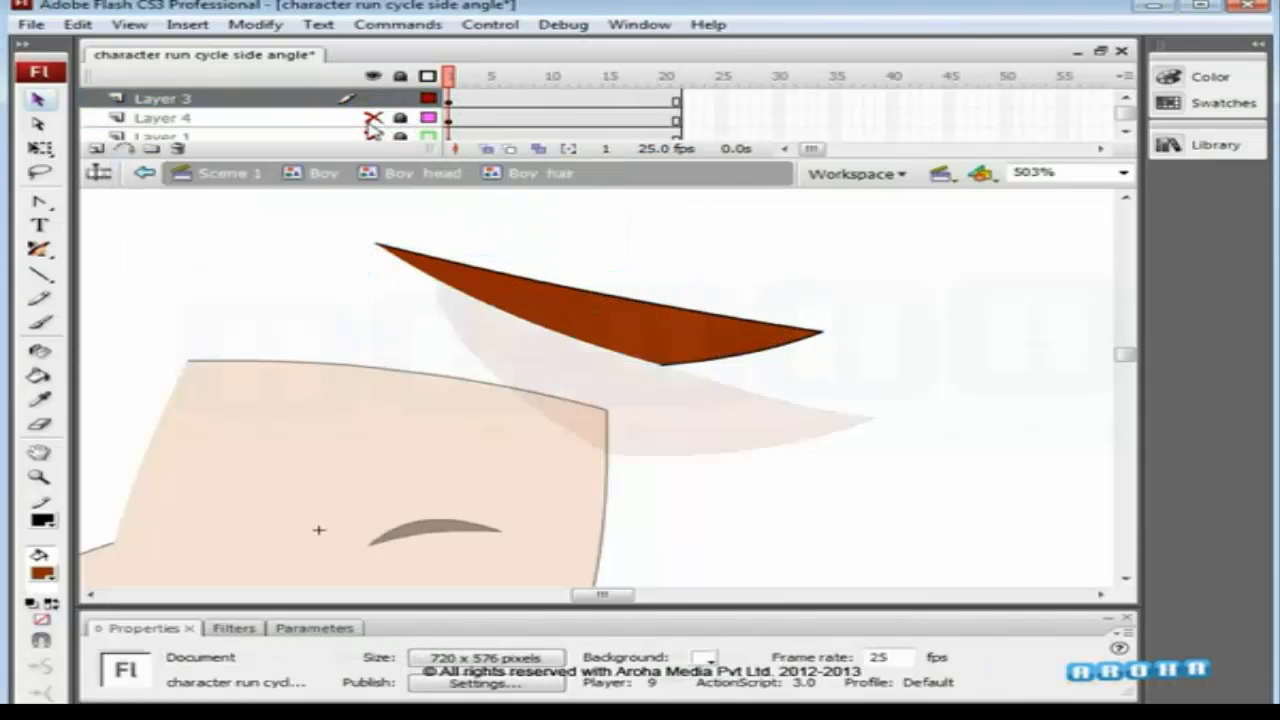
pyautogui.click(386, 98)
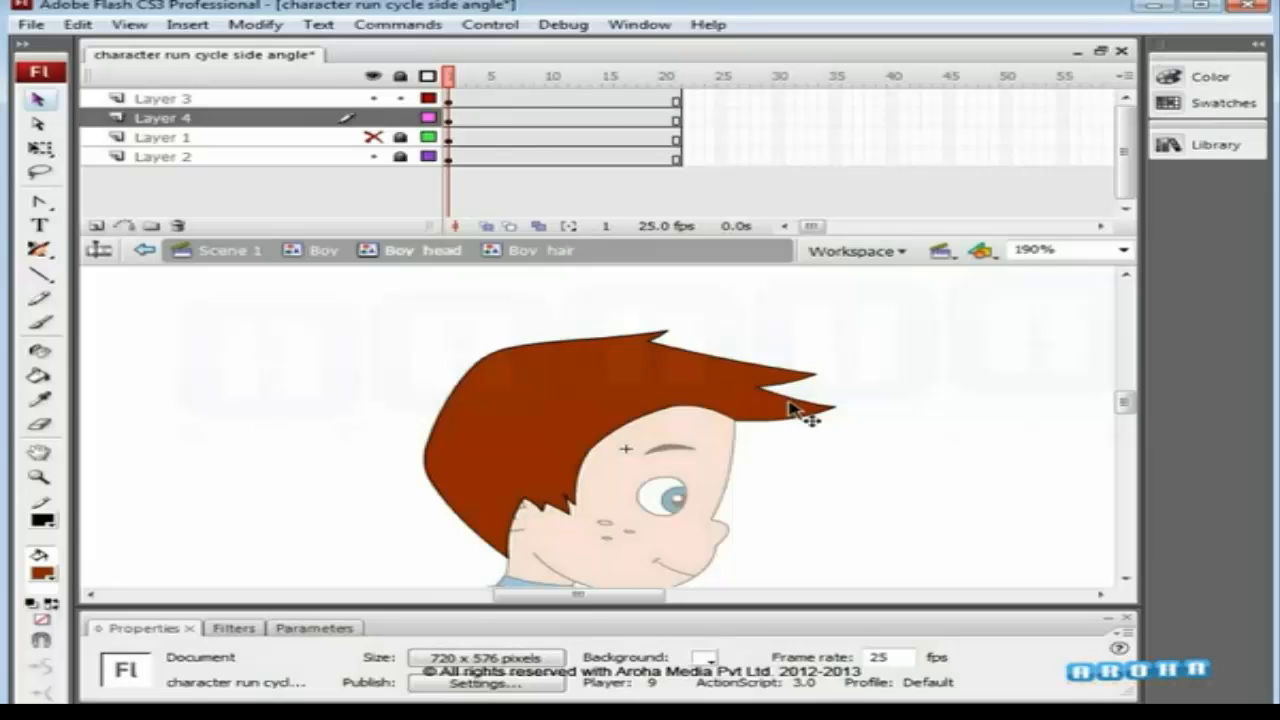
# Open the lower strand's symbol and extend its layer to frame 17.
pyautogui.click(790, 410)
pyautogui.doubleClick(811, 418)
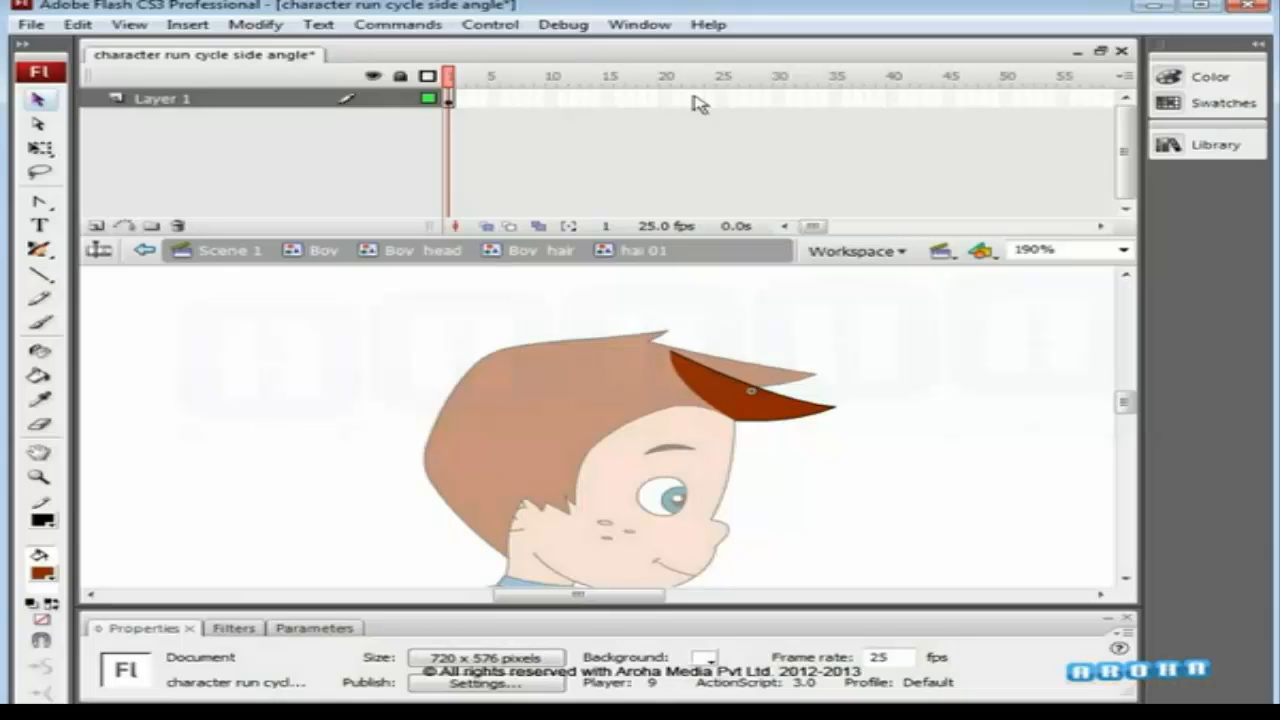
pyautogui.click(632, 98)
pyautogui.press('F5')
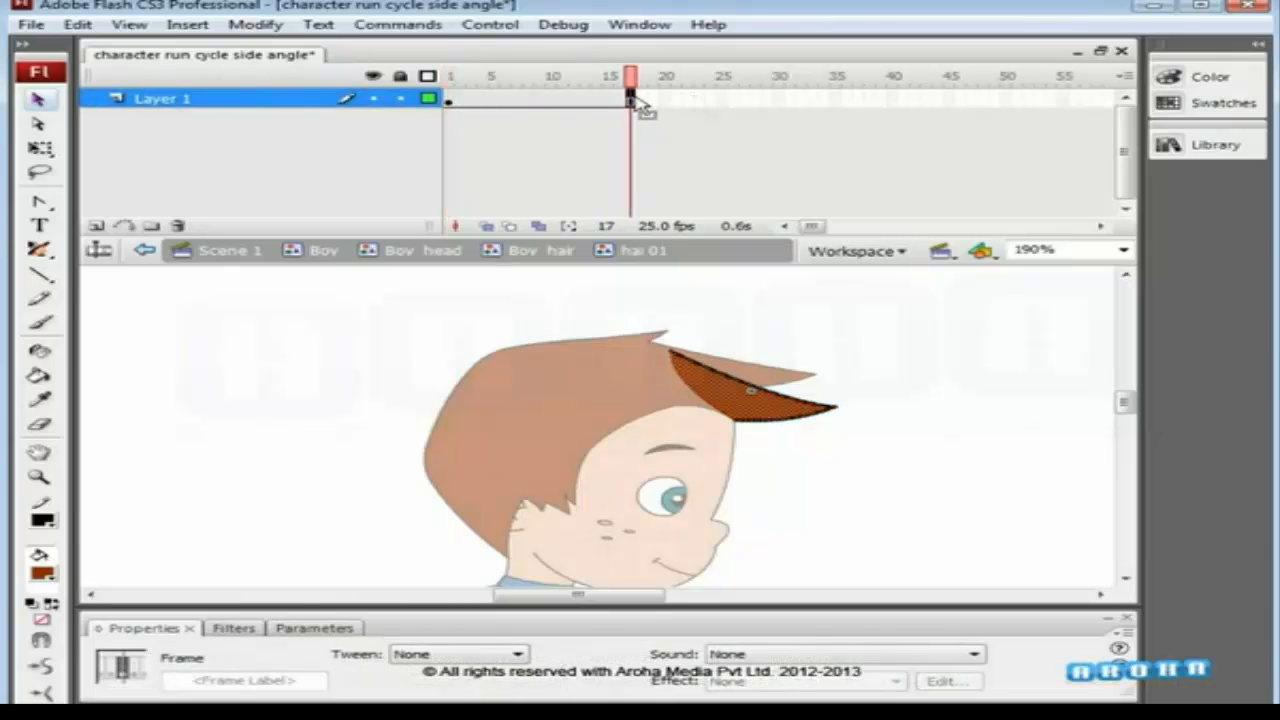
# Cut the lower strand's outline and paste it in place on a new layer above the fill.
pyautogui.doubleClick(745, 384)
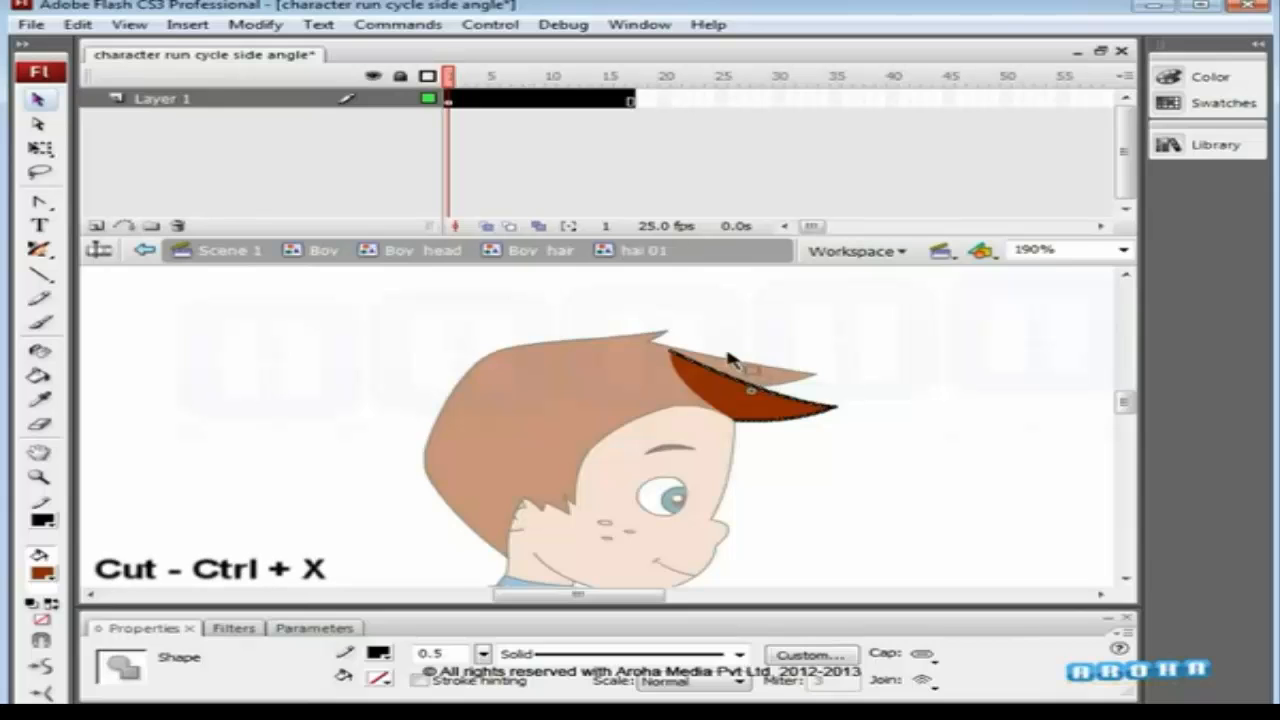
pyautogui.hotkey('ctrl', 'x')
pyautogui.click(96, 225)
pyautogui.hotkey('ctrl', 'shift', 'v')
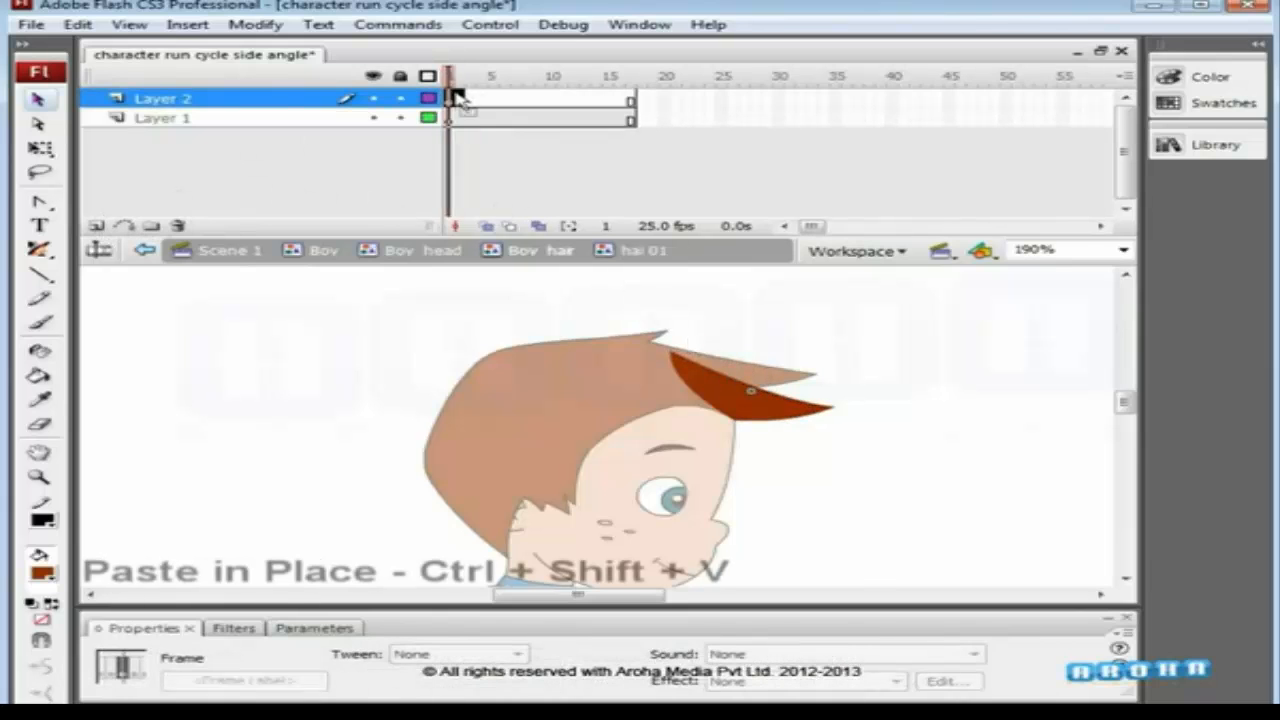
pyautogui.hotkey('ctrl', 'shift', 'v')
pyautogui.click(576, 356)
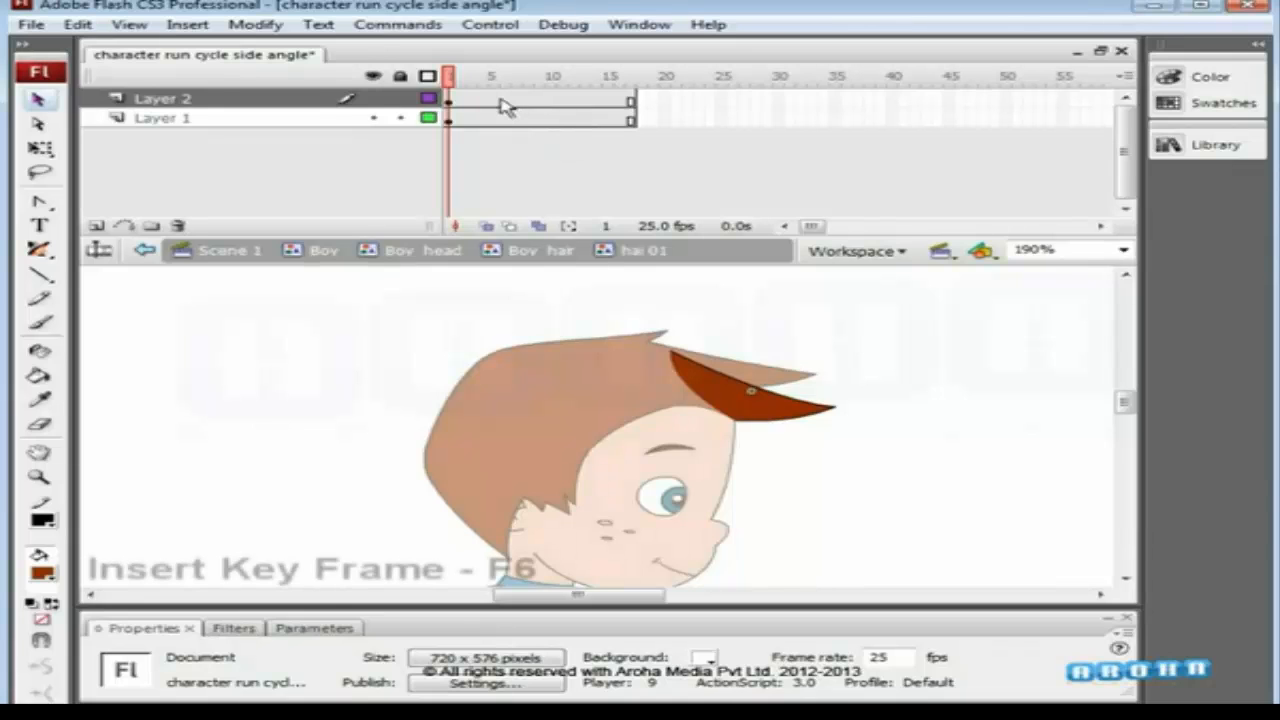
# Insert keyframes at frame 5 on both layers and apply a shape tween from frame 1 to frame 5.
pyautogui.moveTo(492, 118); pyautogui.dragTo(474, 488)
pyautogui.press('F6')
pyautogui.press('F6')
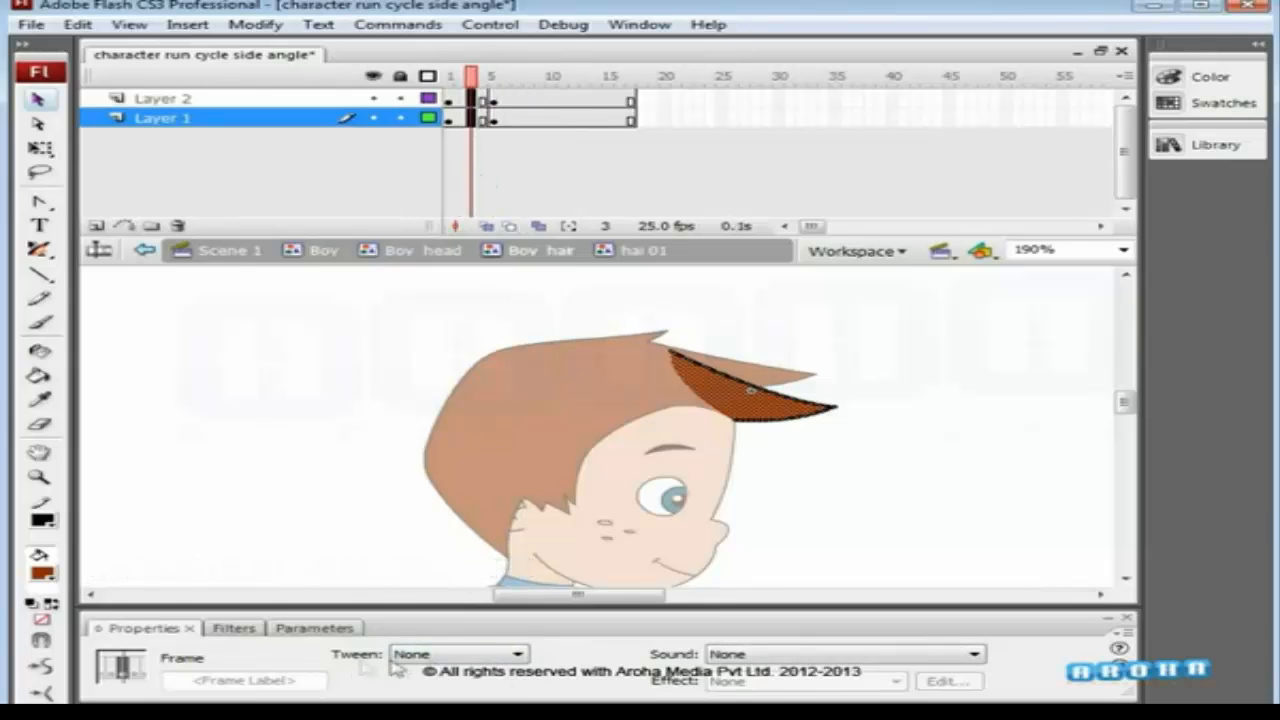
pyautogui.click(455, 654)
pyautogui.click(420, 696)
pyautogui.click(595, 377)
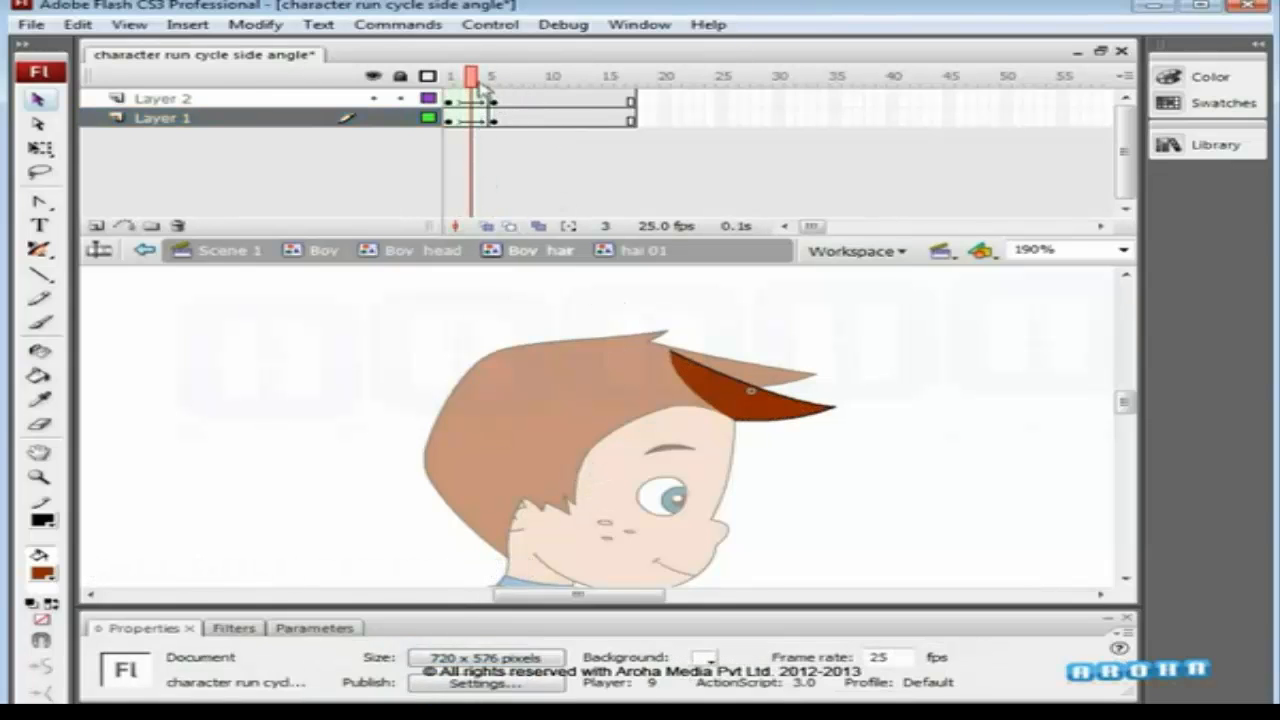
# At frame 5, raise the tip of the strand's brown fill on Layer 1 and bend its edges into an upward curl.
pyautogui.moveTo(479, 82); pyautogui.dragTo(494, 86)
pyautogui.hotkey('ctrl', 'space')
pyautogui.moveTo(830, 308); pyautogui.dragTo(737, 445)
pyautogui.press('a')
pyautogui.press('Left')
pyautogui.press('Left')
pyautogui.press('Left')
pyautogui.press('Up')
pyautogui.press('Up')
pyautogui.press('Up')
pyautogui.press('Up')
pyautogui.moveTo(638, 440); pyautogui.dragTo(608, 423)
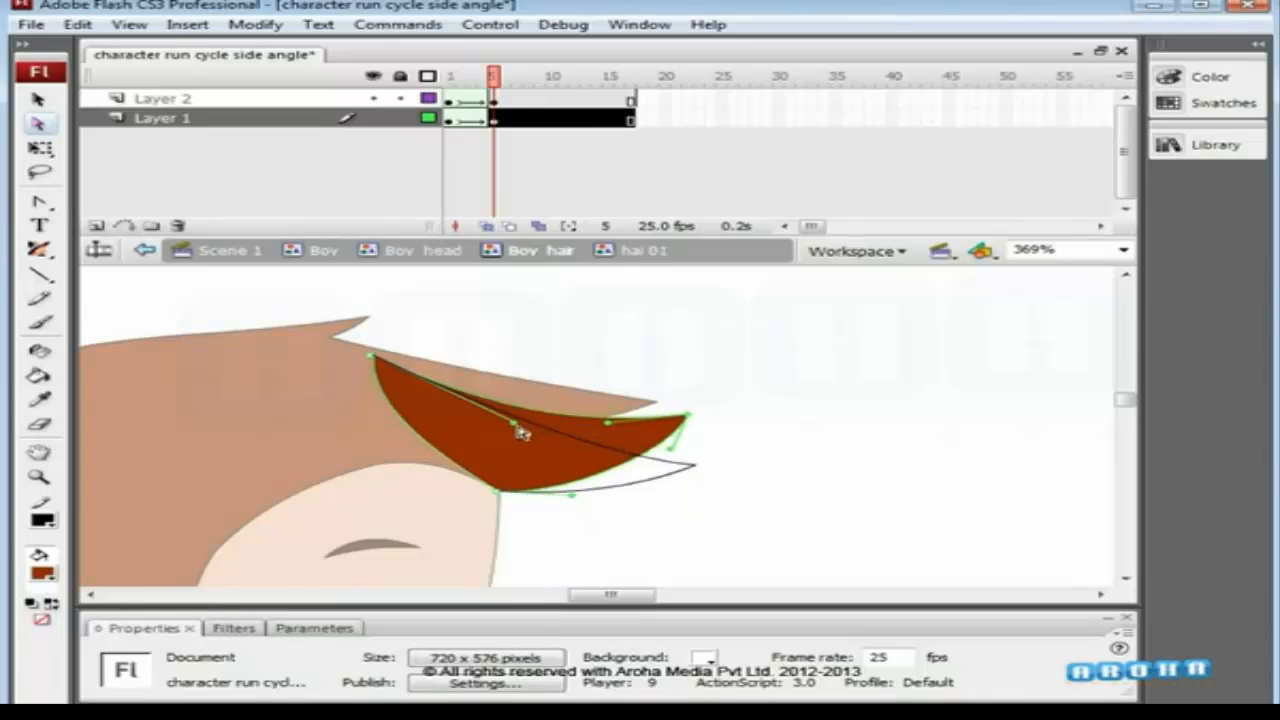
# At frame 5, raise the tip of the outline on Layer 2 to meet the tip of the fill.
pyautogui.click(702, 467)
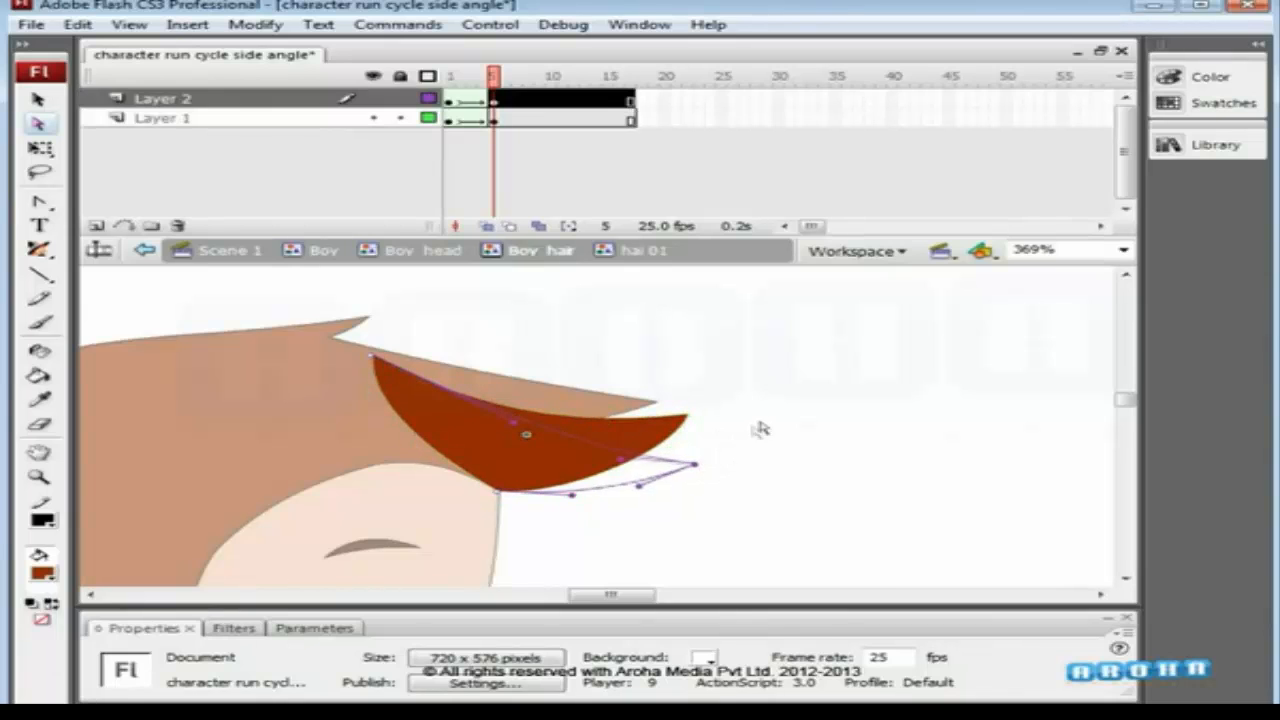
pyautogui.press('Up')
pyautogui.press('Up')
pyautogui.press('Up')
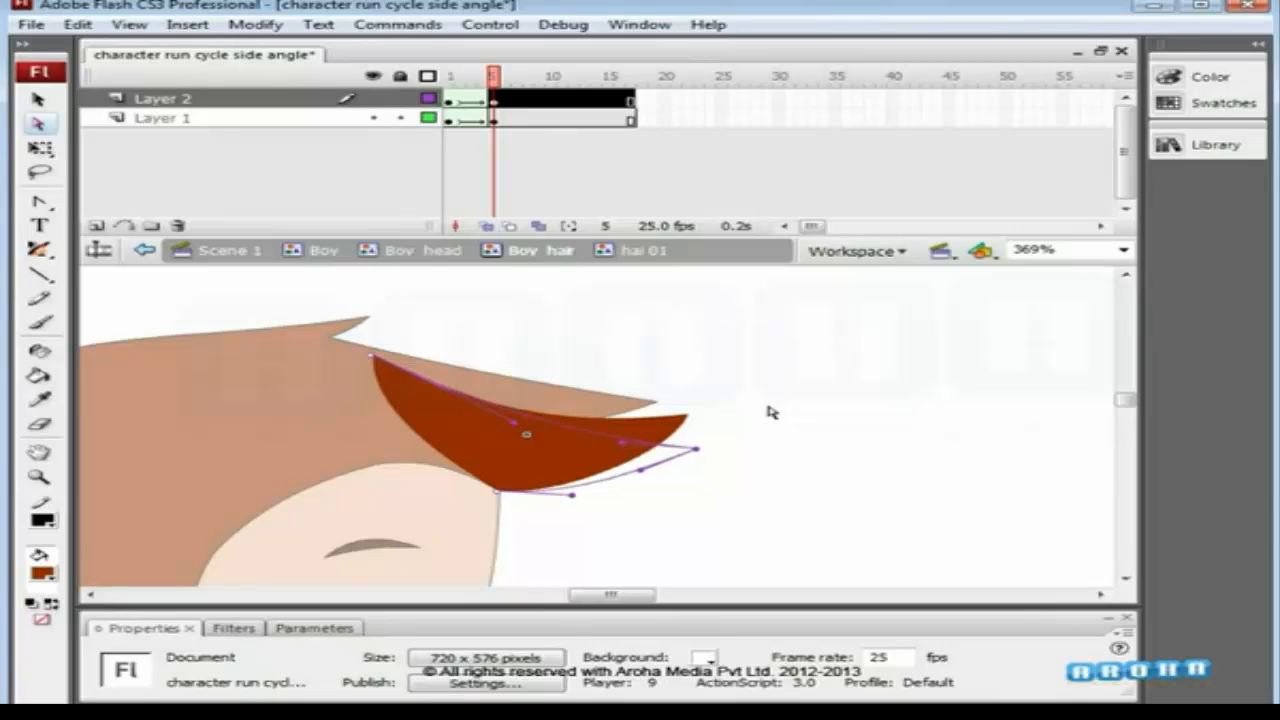
pyautogui.press('Up')
pyautogui.press('Up')
pyautogui.press('Up')
pyautogui.press('Up')
pyautogui.press('Up')
pyautogui.press('Up')
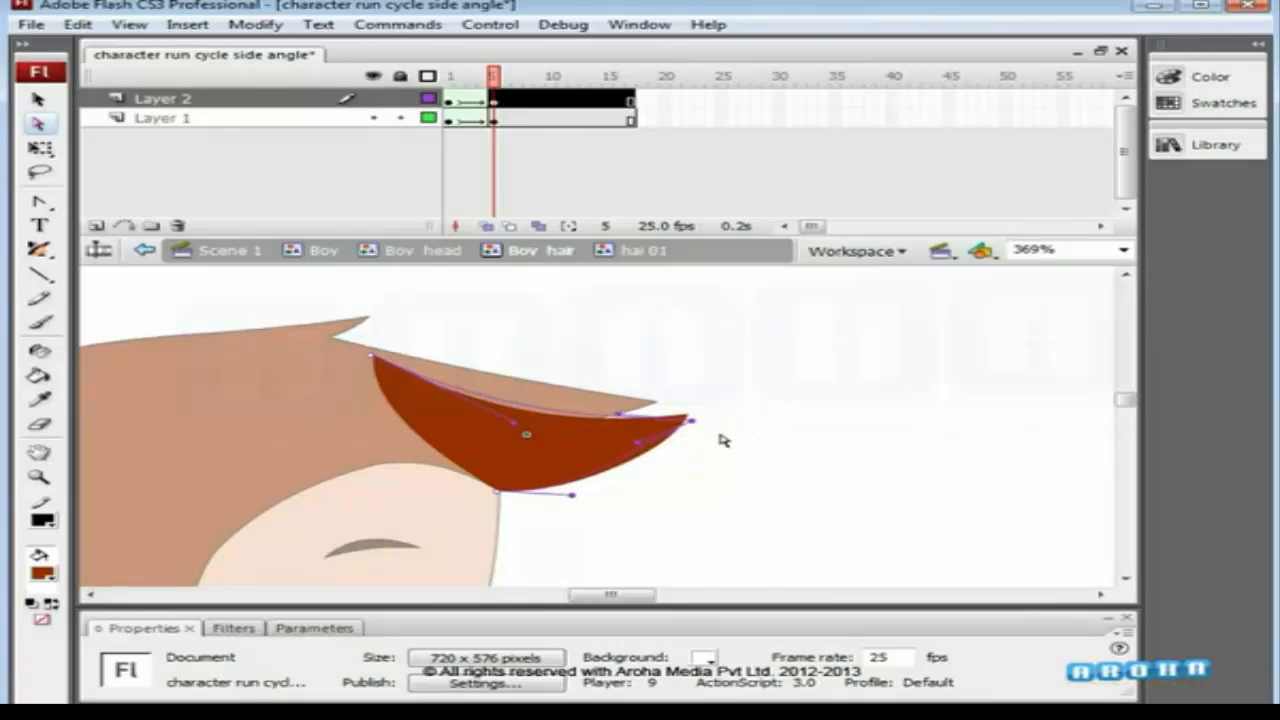
pyautogui.hotkey('ctrl', 'space')
pyautogui.moveTo(701, 406); pyautogui.dragTo(667, 436)
pyautogui.press('Up')
pyautogui.press('Up')
pyautogui.press('Up')
pyautogui.press('Up')
pyautogui.press('Up')
pyautogui.press('Up')
pyautogui.press('Up')
pyautogui.press('Up')
pyautogui.press('Up')
pyautogui.press('Up')
pyautogui.press('Up')
pyautogui.press('Up')
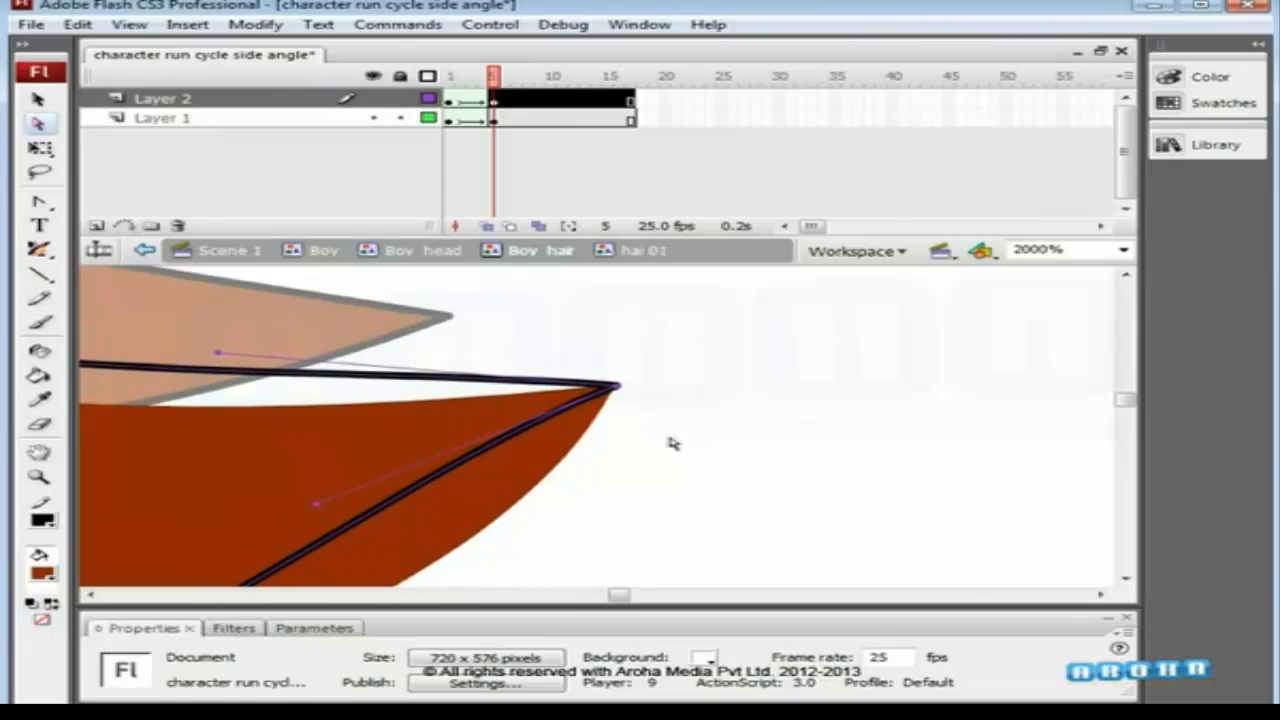
# Adjust the frame 5 outline's upper curve handles so the line follows the fill's upper edge.
pyautogui.hotkey('ctrl', '-')
pyautogui.moveTo(599, 339); pyautogui.dragTo(679, 383)
pyautogui.moveTo(520, 306); pyautogui.dragTo(594, 482)
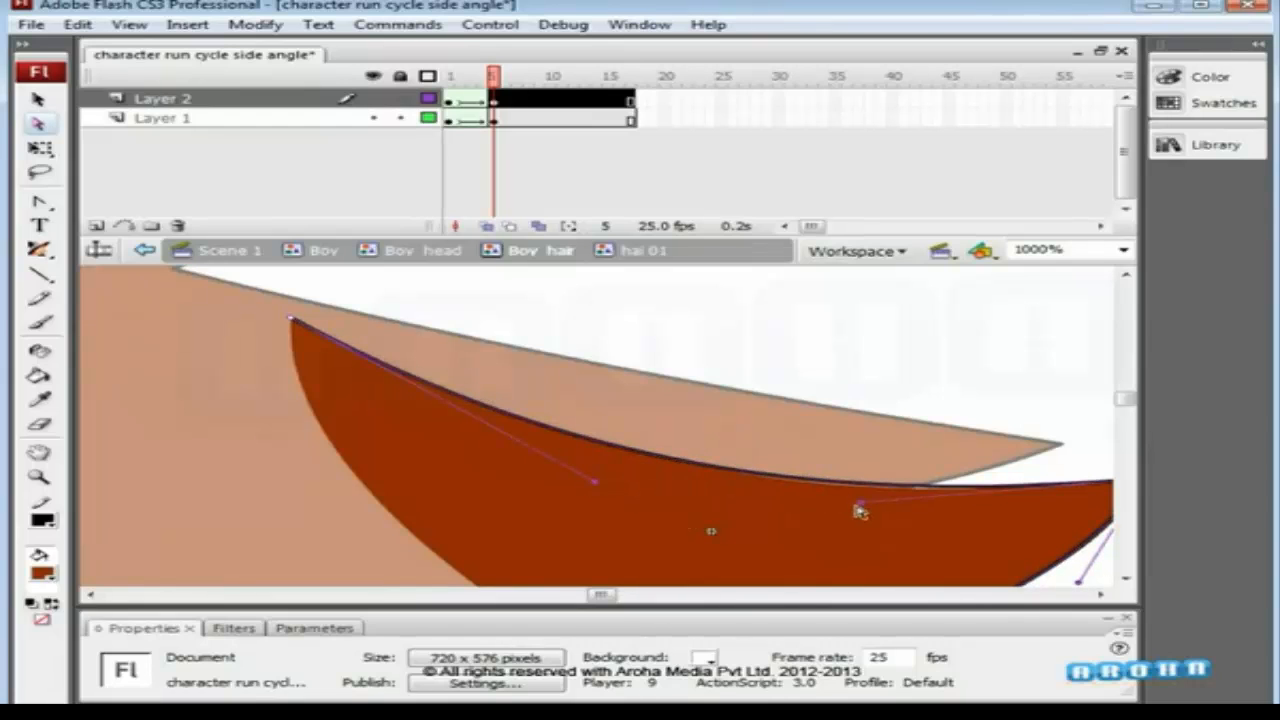
pyautogui.moveTo(864, 510); pyautogui.dragTo(869, 514)
pyautogui.moveTo(866, 513); pyautogui.dragTo(865, 508)
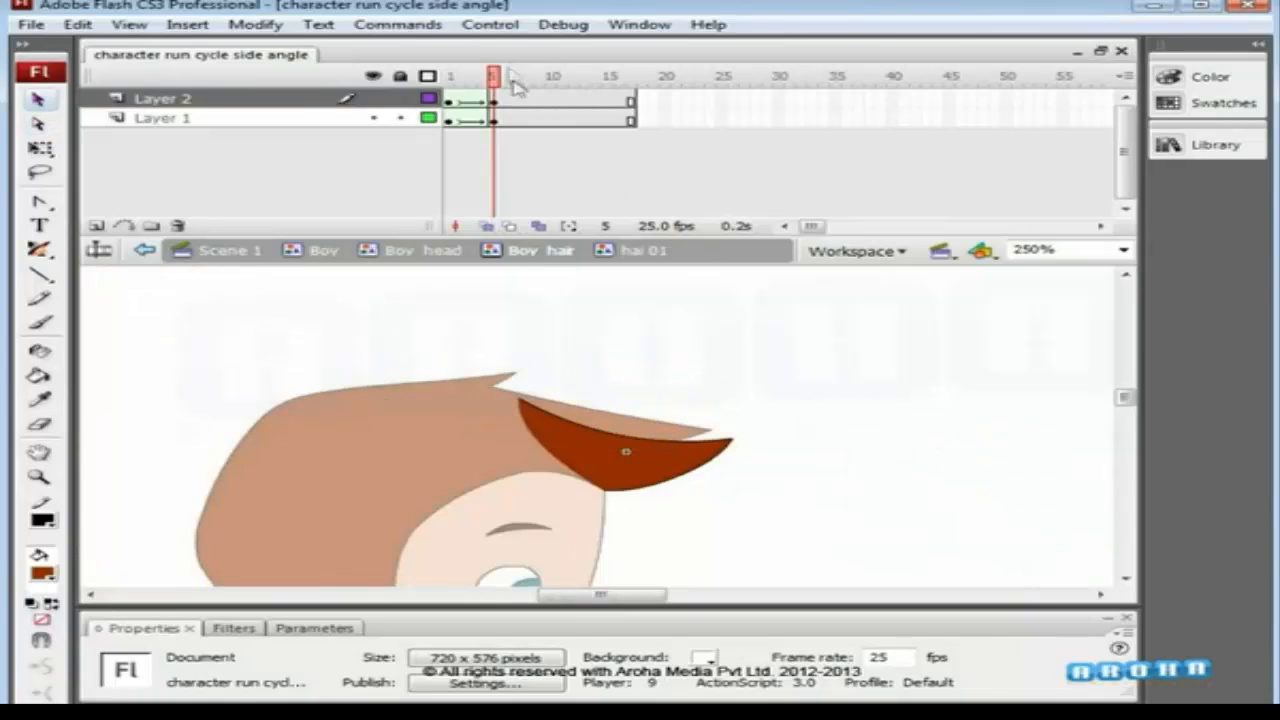
# At frame 1, reshape the outline's upper curve near the tip and lower the tip below the fill's.
pyautogui.moveTo(495, 82); pyautogui.dragTo(447, 105)
pyautogui.click(783, 430)
pyautogui.moveTo(760, 352); pyautogui.dragTo(548, 590)
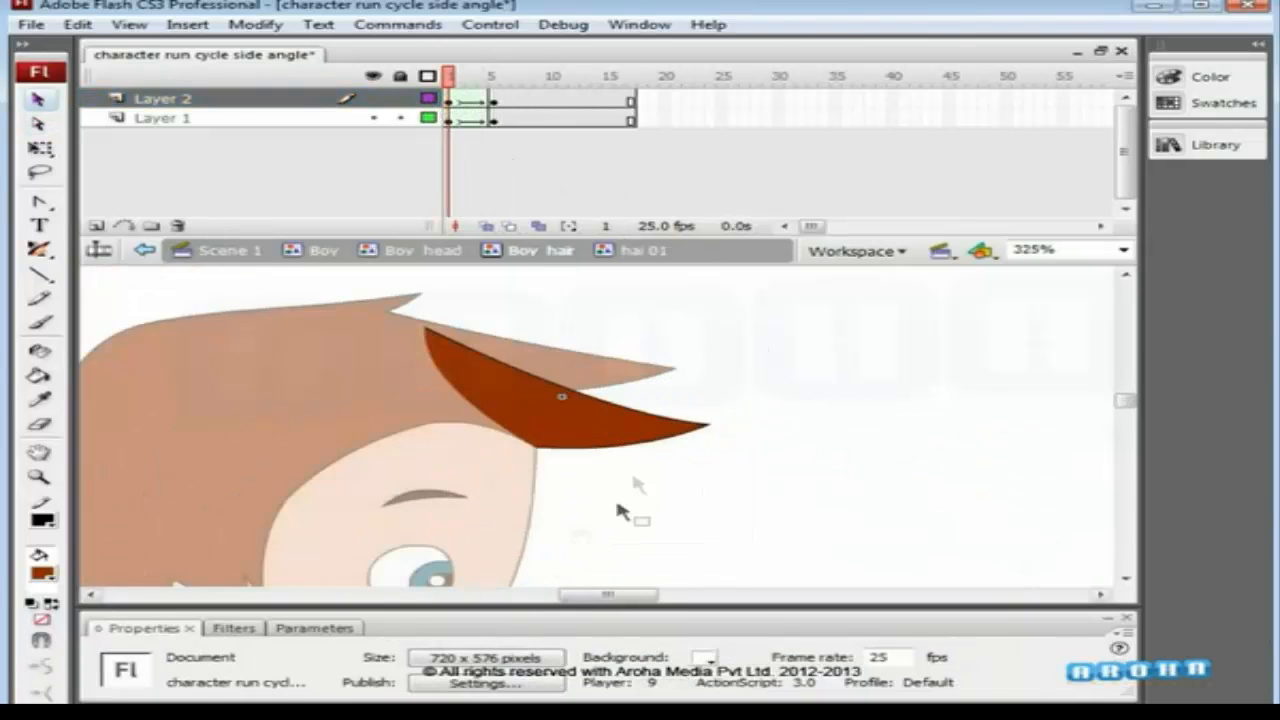
pyautogui.press('a')
pyautogui.click(703, 423)
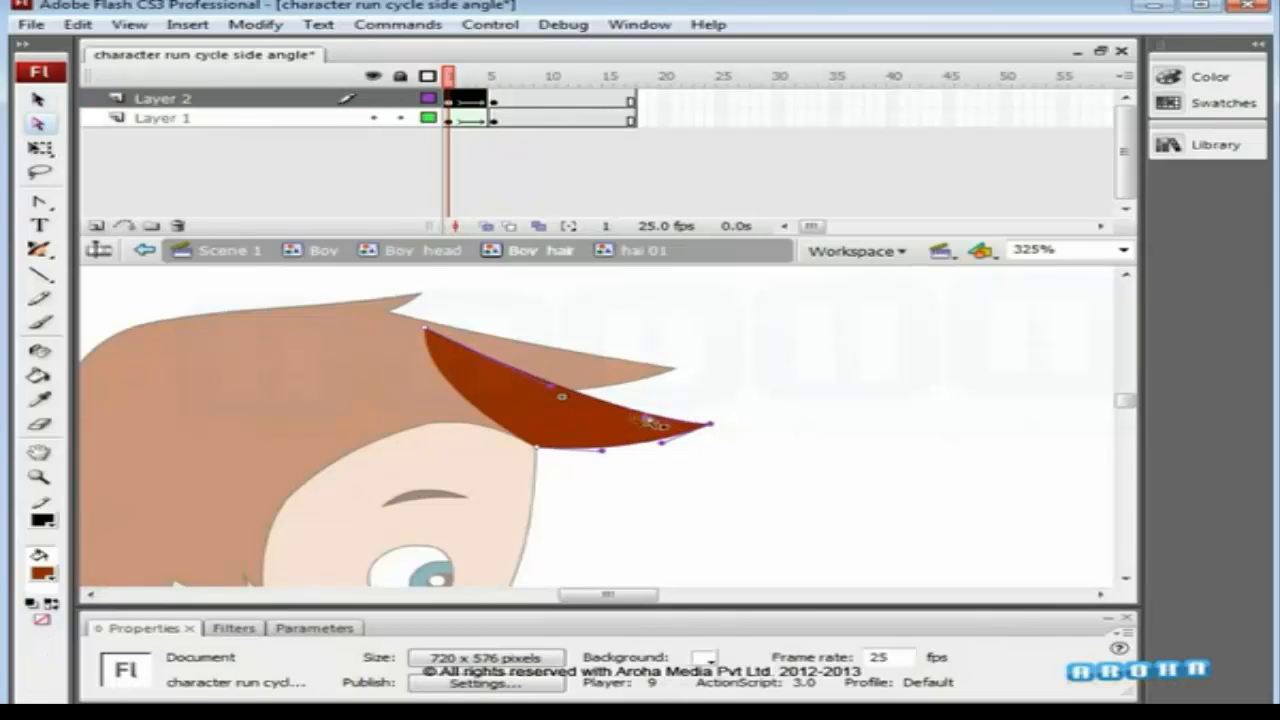
pyautogui.moveTo(649, 418); pyautogui.dragTo(662, 404)
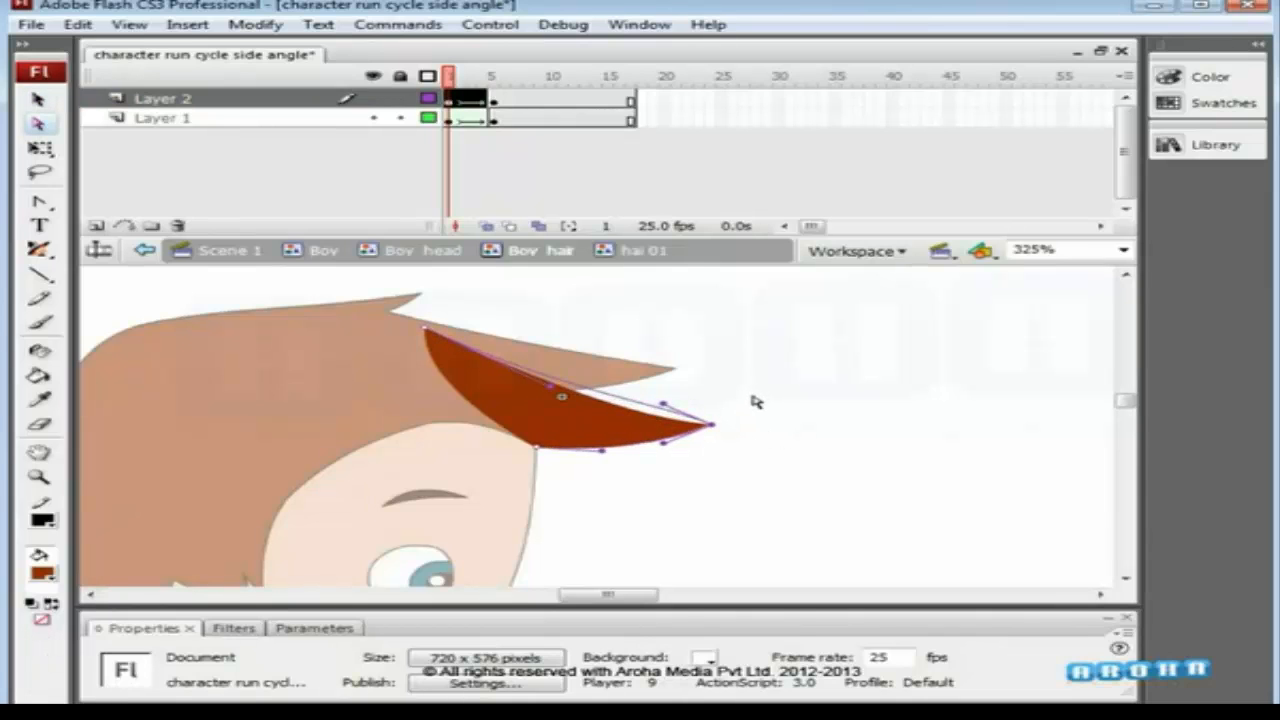
pyautogui.press('Left')
pyautogui.press('Down')
pyautogui.press('Down')
pyautogui.press('Down')
pyautogui.press('Down')
pyautogui.press('Down')
pyautogui.press('Down')
pyautogui.press('Left')
pyautogui.press('Down')
pyautogui.press('Down')
pyautogui.press('Down')
pyautogui.press('Down')
pyautogui.press('Down')
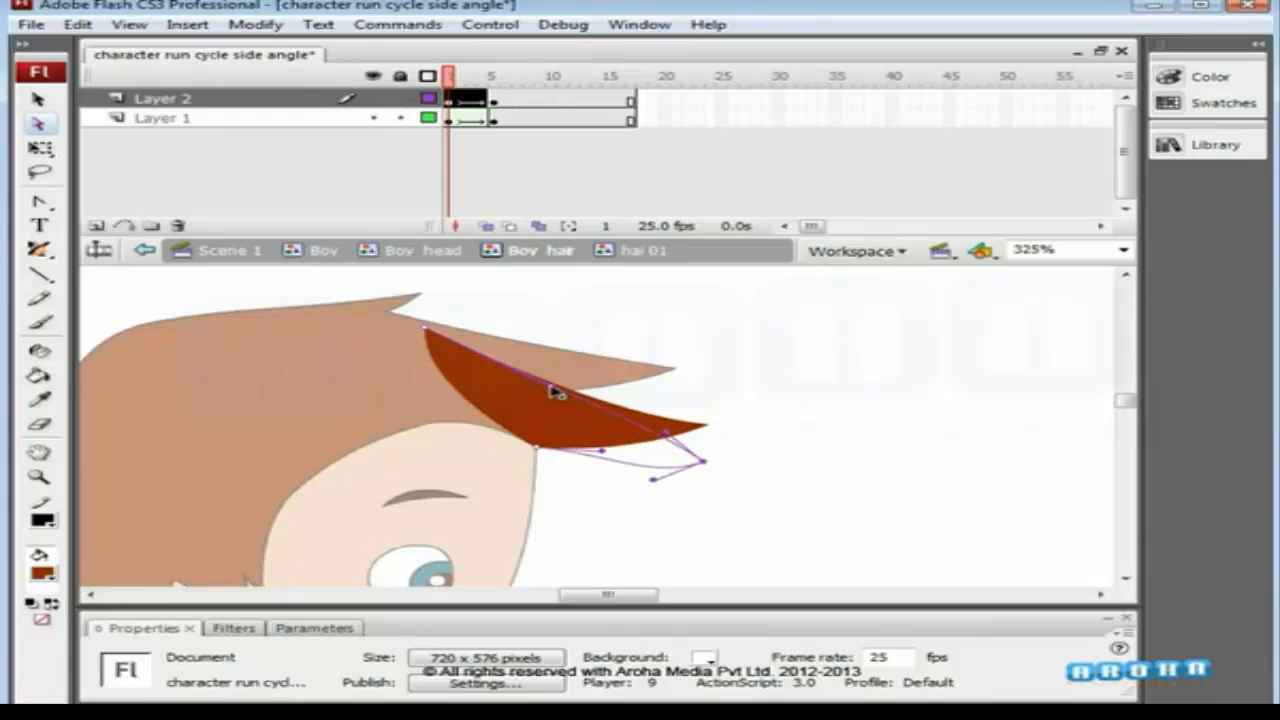
# Lower the frame 1 outline's tip further and adjust its curve handles to give the strand a drooping shape.
pyautogui.moveTo(654, 479); pyautogui.dragTo(653, 459)
pyautogui.hotkey('ctrl', 'space')
pyautogui.moveTo(711, 382); pyautogui.dragTo(540, 520)
pyautogui.moveTo(662, 435); pyautogui.dragTo(659, 420)
pyautogui.moveTo(546, 424); pyautogui.dragTo(550, 414)
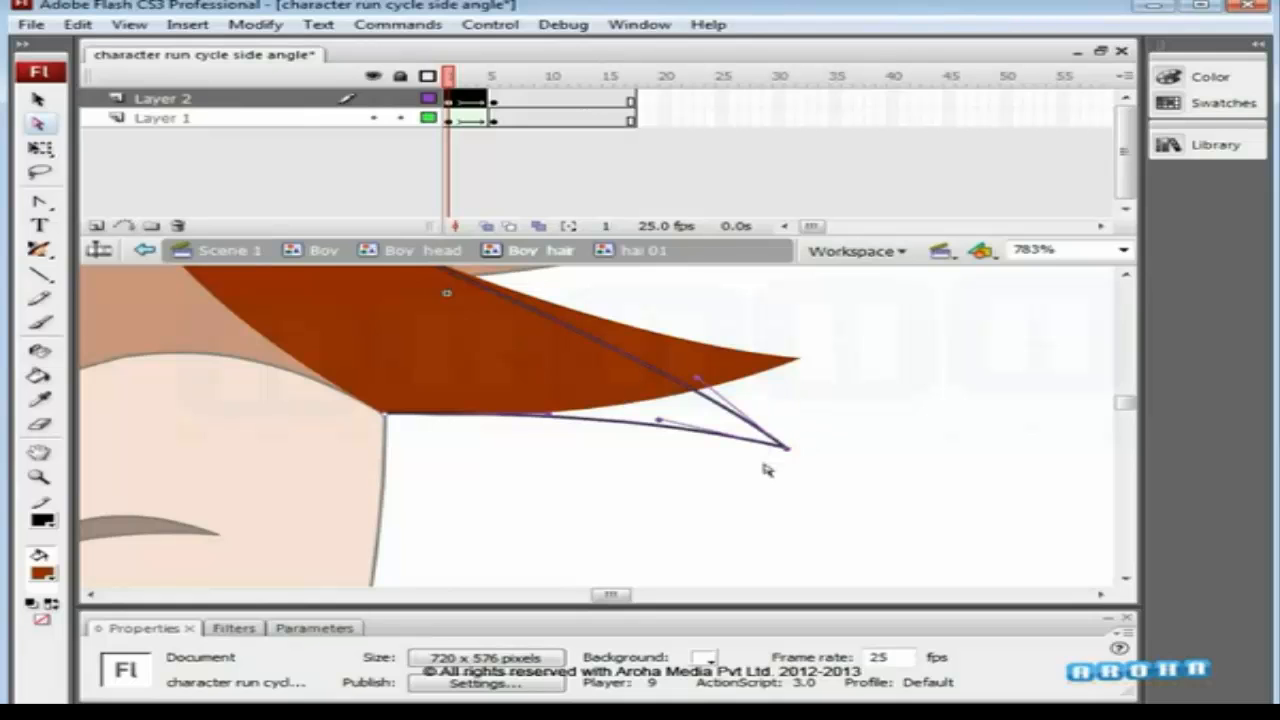
pyautogui.press('Down')
pyautogui.press('Down')
pyautogui.press('Down')
pyautogui.press('Down')
pyautogui.press('Down')
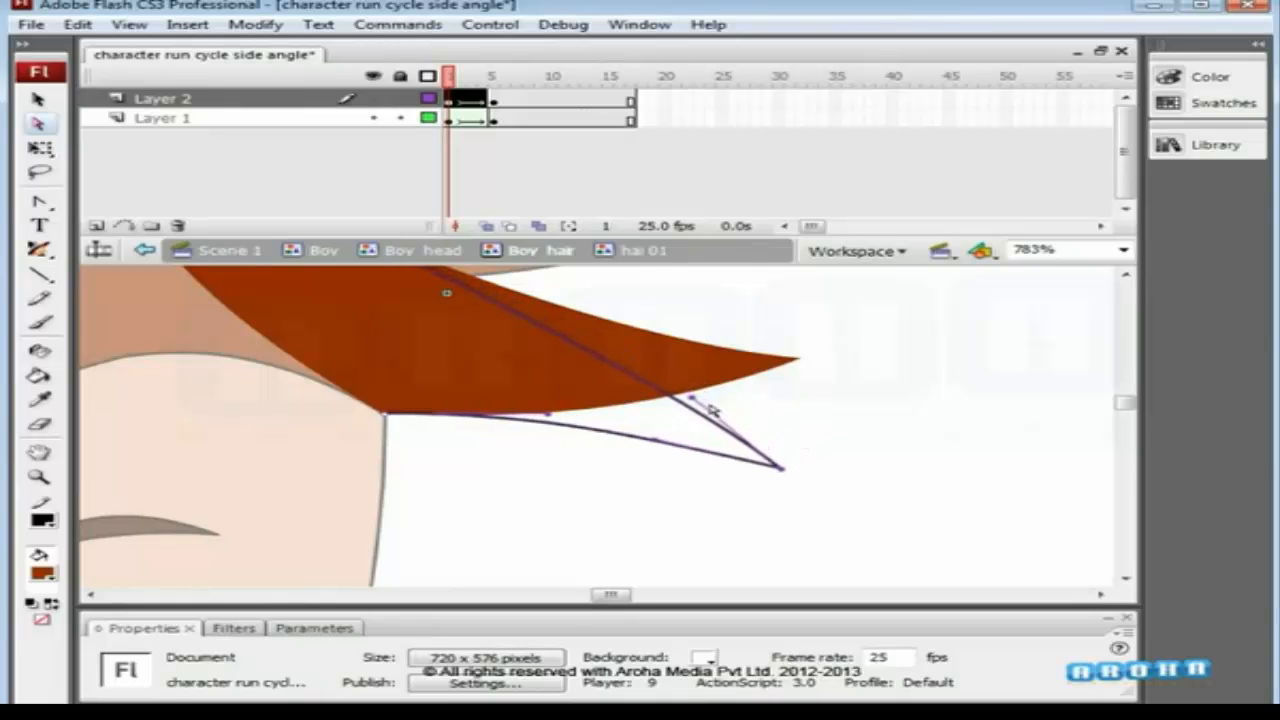
pyautogui.moveTo(690, 401); pyautogui.dragTo(715, 387)
pyautogui.moveTo(548, 414); pyautogui.dragTo(540, 406)
# Lower the frame 1 fill's tip on Layer 1 and adjust its curves to match the drooping outline.
pyautogui.click(806, 366)
pyautogui.moveTo(806, 366); pyautogui.dragTo(778, 470)
pyautogui.moveTo(621, 461); pyautogui.dragTo(731, 386)
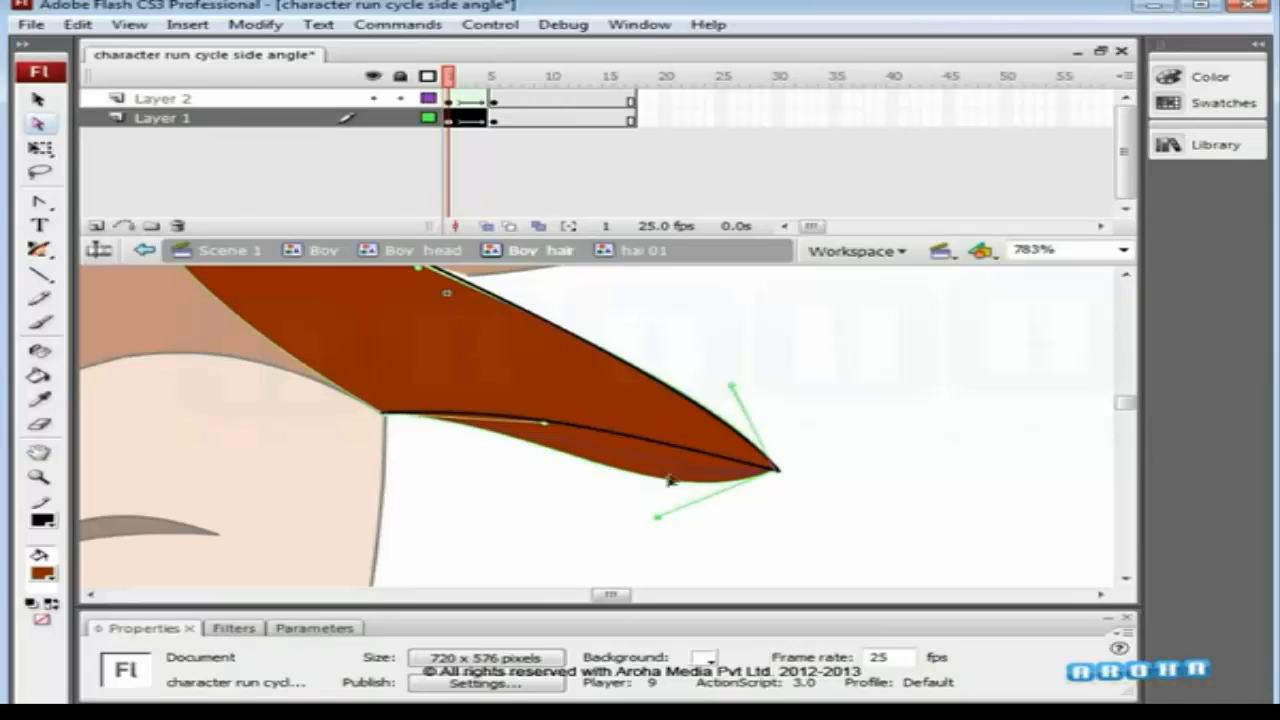
pyautogui.moveTo(668, 445); pyautogui.dragTo(627, 437)
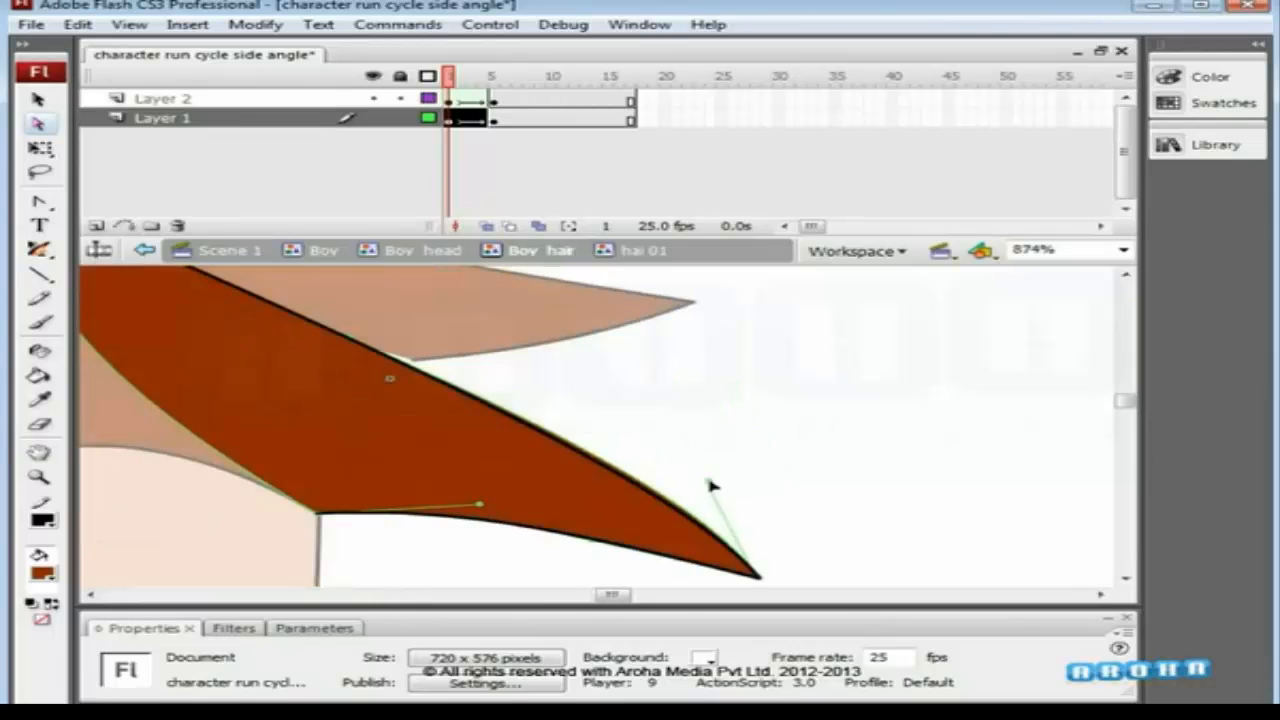
pyautogui.moveTo(708, 482); pyautogui.dragTo(697, 481)
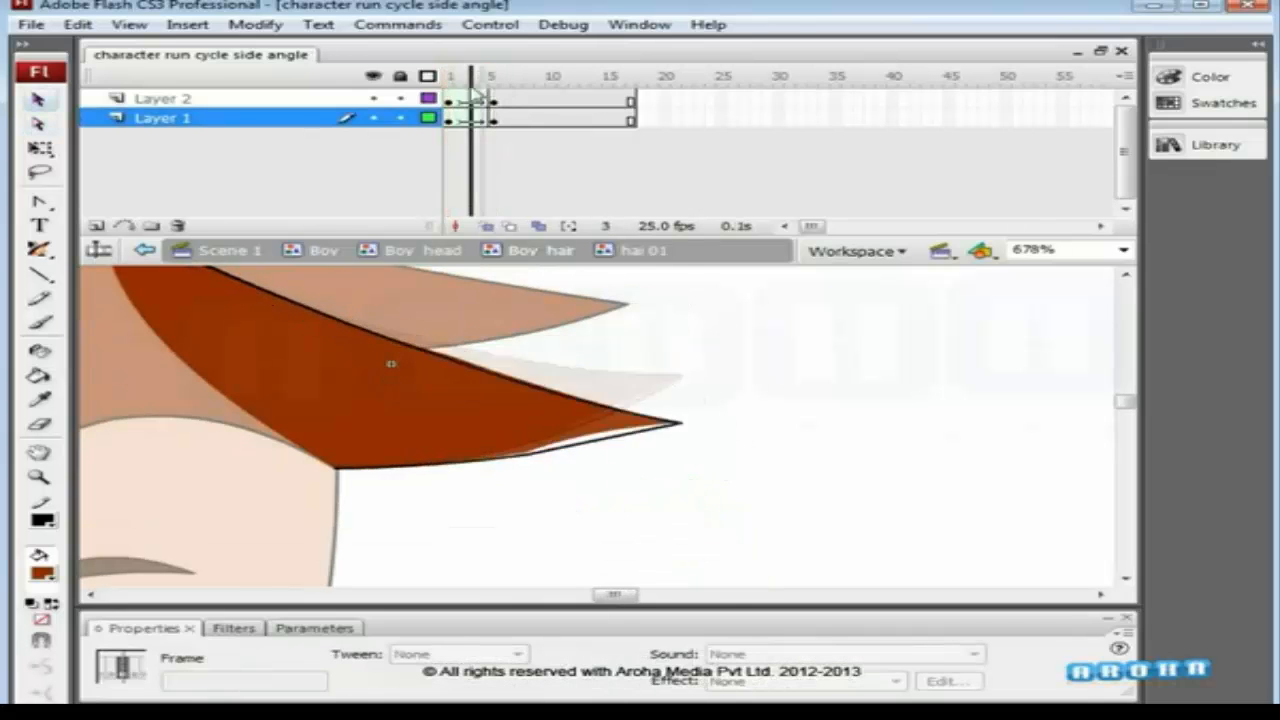
# Copy the frame 1 and 5 keyframes of both layers to frames 9 and 13, and the drooping keyframe to frame 17.
pyautogui.moveTo(477, 93); pyautogui.dragTo(568, 80)
pyautogui.hotkey('ctrl', '-')
pyautogui.hotkey('ctrl', '-')
pyautogui.moveTo(450, 101); pyautogui.dragTo(497, 124)
pyautogui.moveTo(497, 124); pyautogui.dragTo(588, 125)
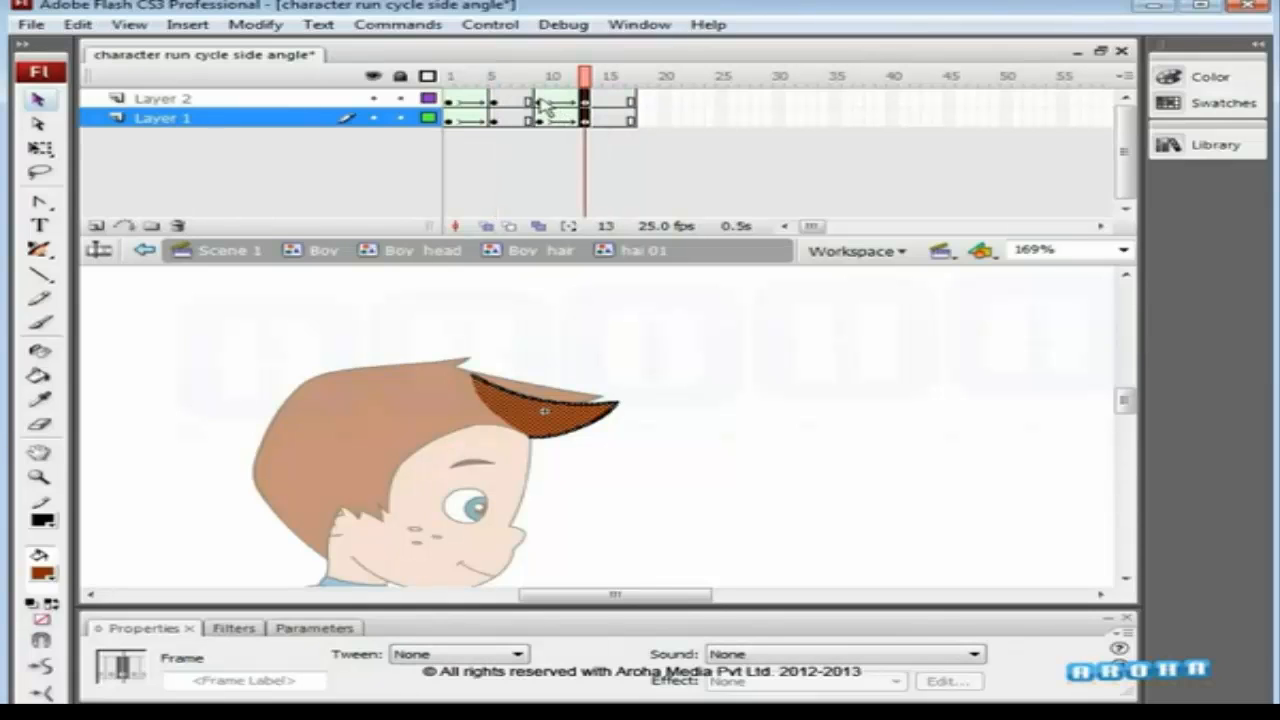
pyautogui.click(541, 104)
pyautogui.click(540, 120)
pyautogui.moveTo(540, 120); pyautogui.dragTo(596, 121)
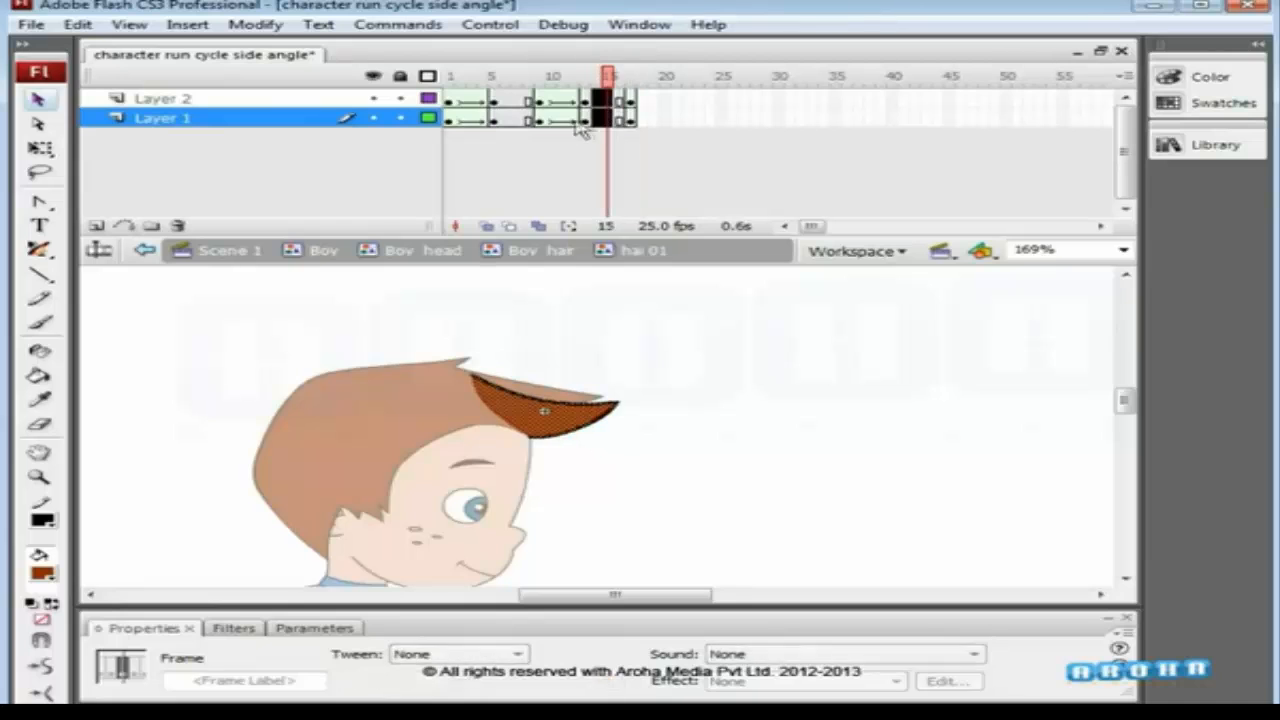
# Apply shape tweens on both layers from frame 5 to 9 and from frame 13 to 17.
pyautogui.moveTo(517, 103); pyautogui.dragTo(516, 122)
pyautogui.click(455, 654)
pyautogui.click(430, 694)
pyautogui.click(643, 323)
pyautogui.moveTo(517, 78); pyautogui.dragTo(448, 112)
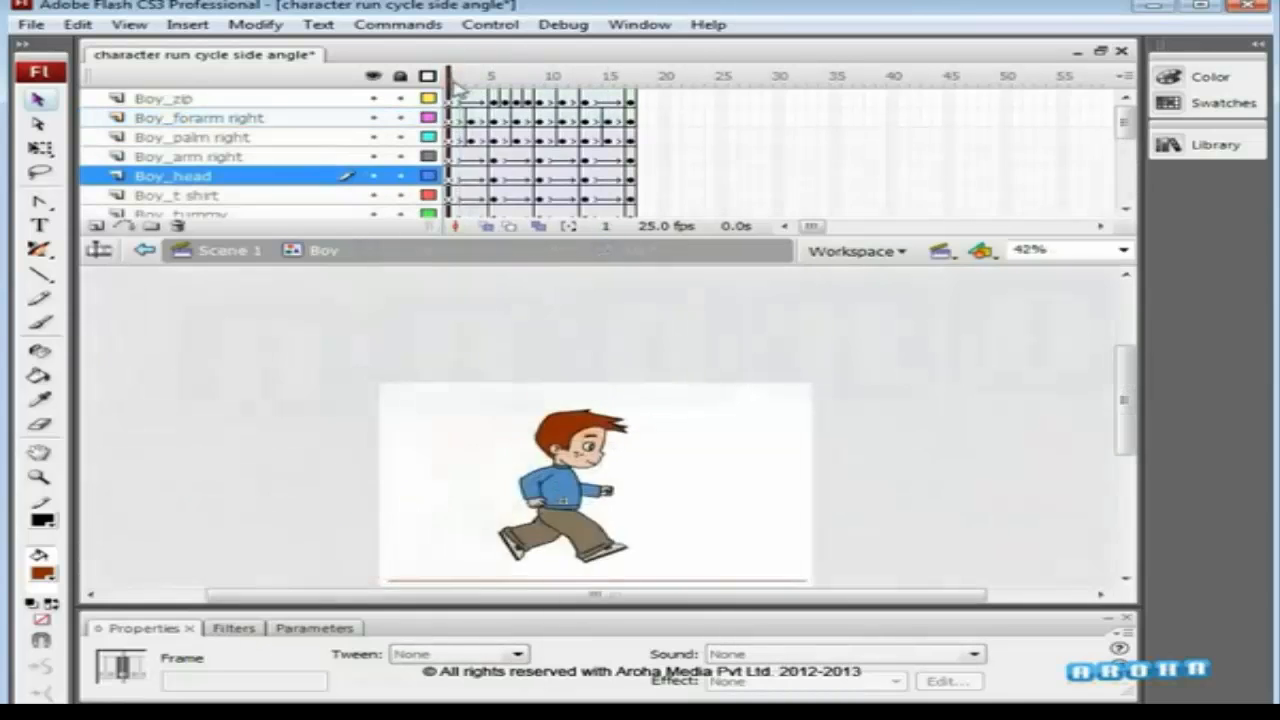
# Check the hair motion in the Boy run cycle and synchronize the symbols across all Boy_head layer frames.
pyautogui.moveTo(458, 86); pyautogui.dragTo(664, 103)
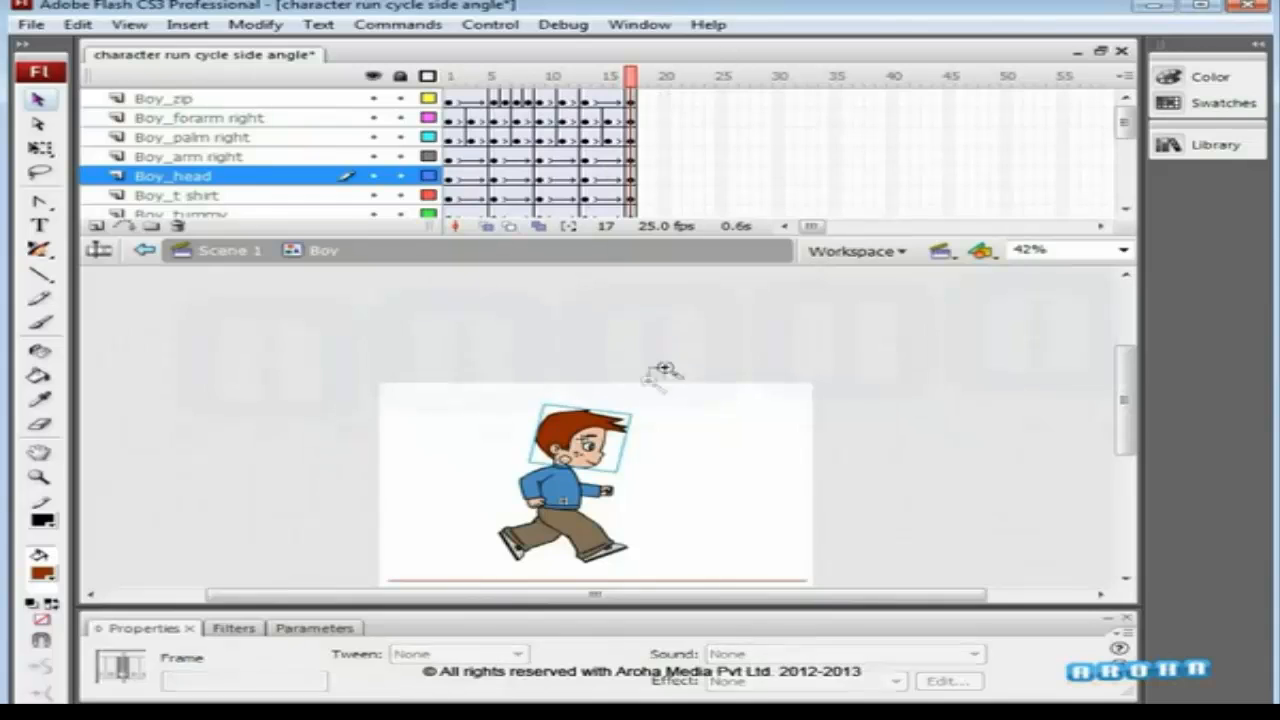
pyautogui.moveTo(661, 371); pyautogui.dragTo(573, 478)
pyautogui.moveTo(562, 82); pyautogui.dragTo(449, 86)
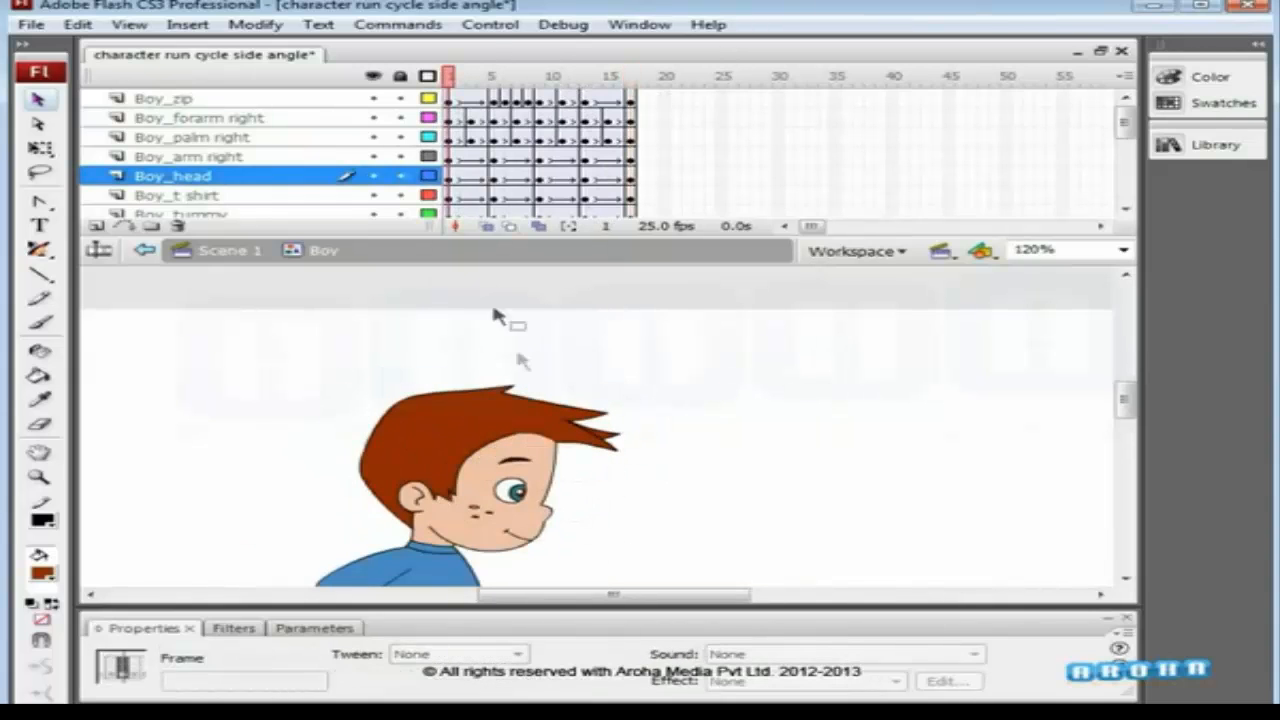
pyautogui.click(535, 460)
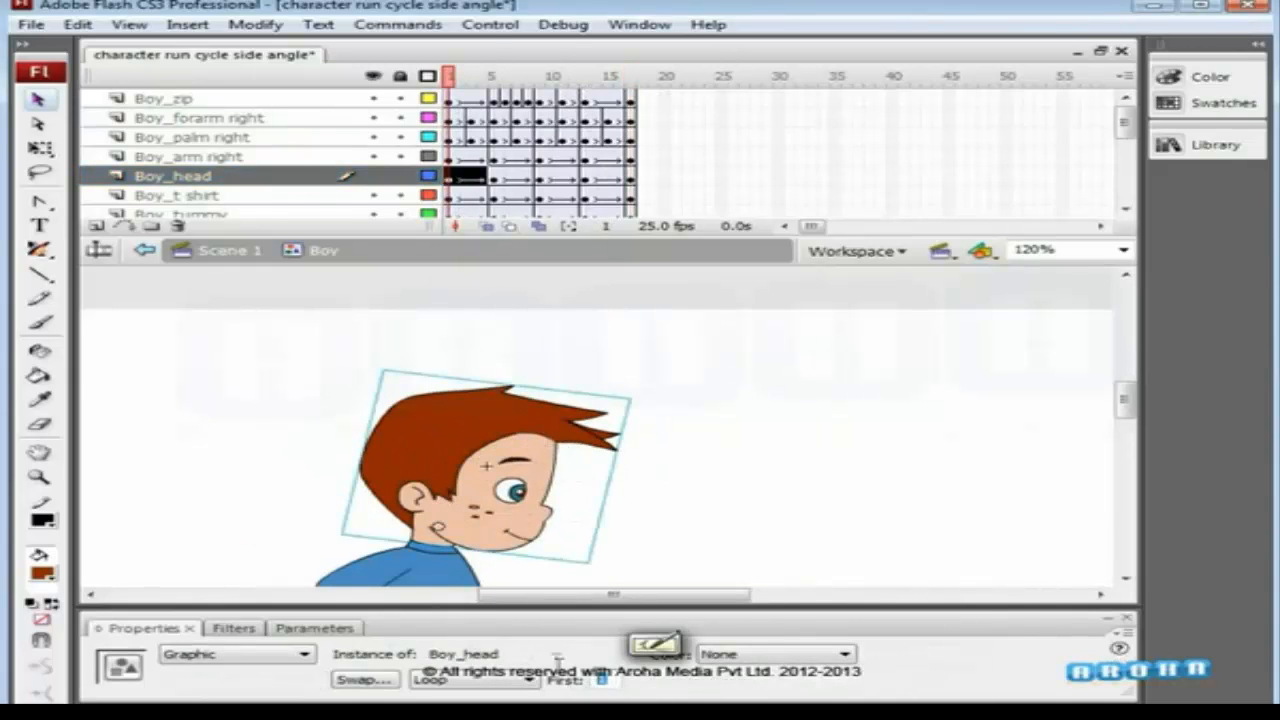
pyautogui.click(343, 183)
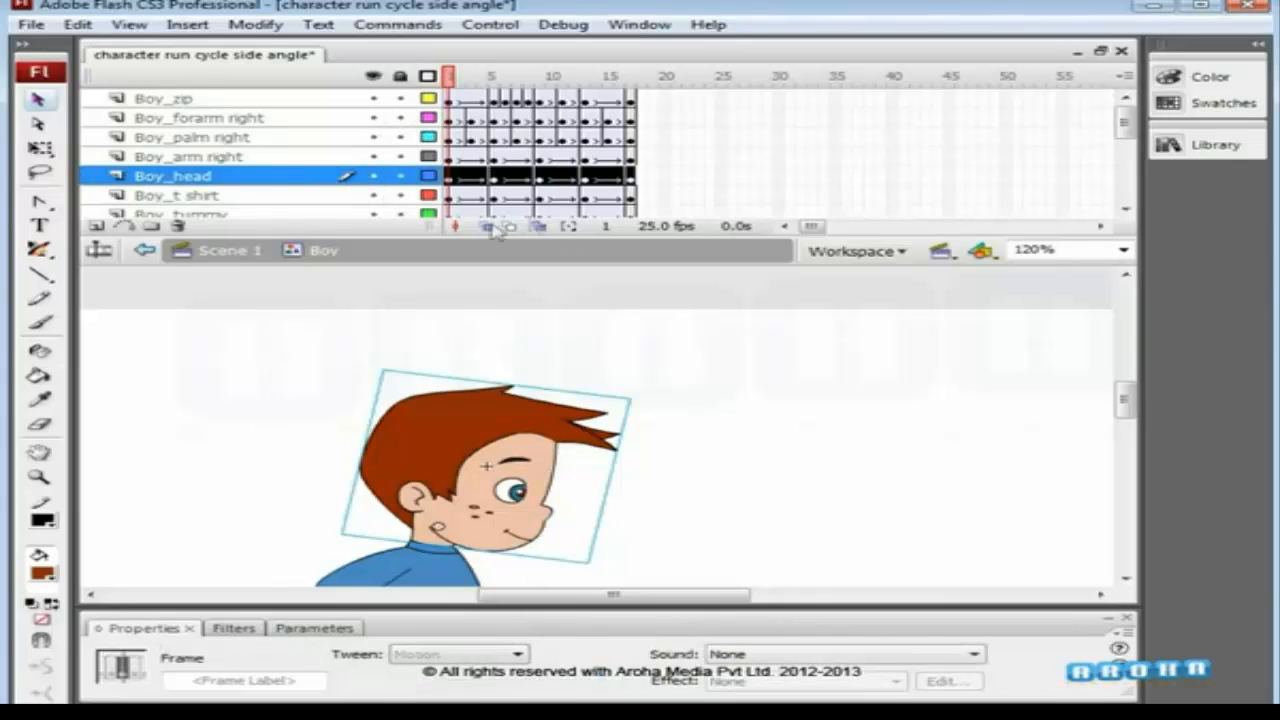
pyautogui.rightClick(537, 179)
pyautogui.click(665, 632)
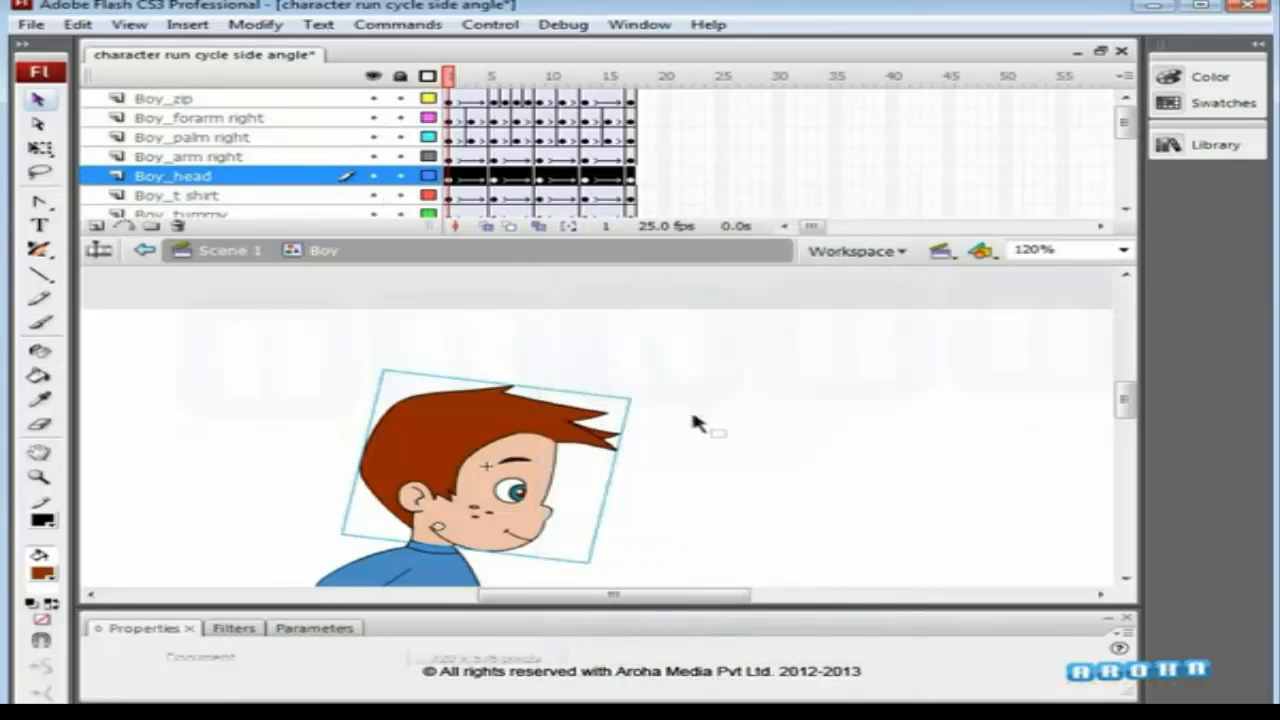
pyautogui.click(691, 423)
pyautogui.moveTo(463, 80); pyautogui.dragTo(630, 82)
# Open the Boy hair symbol inside the head and delete its hidden Layer 1.
pyautogui.click(591, 393)
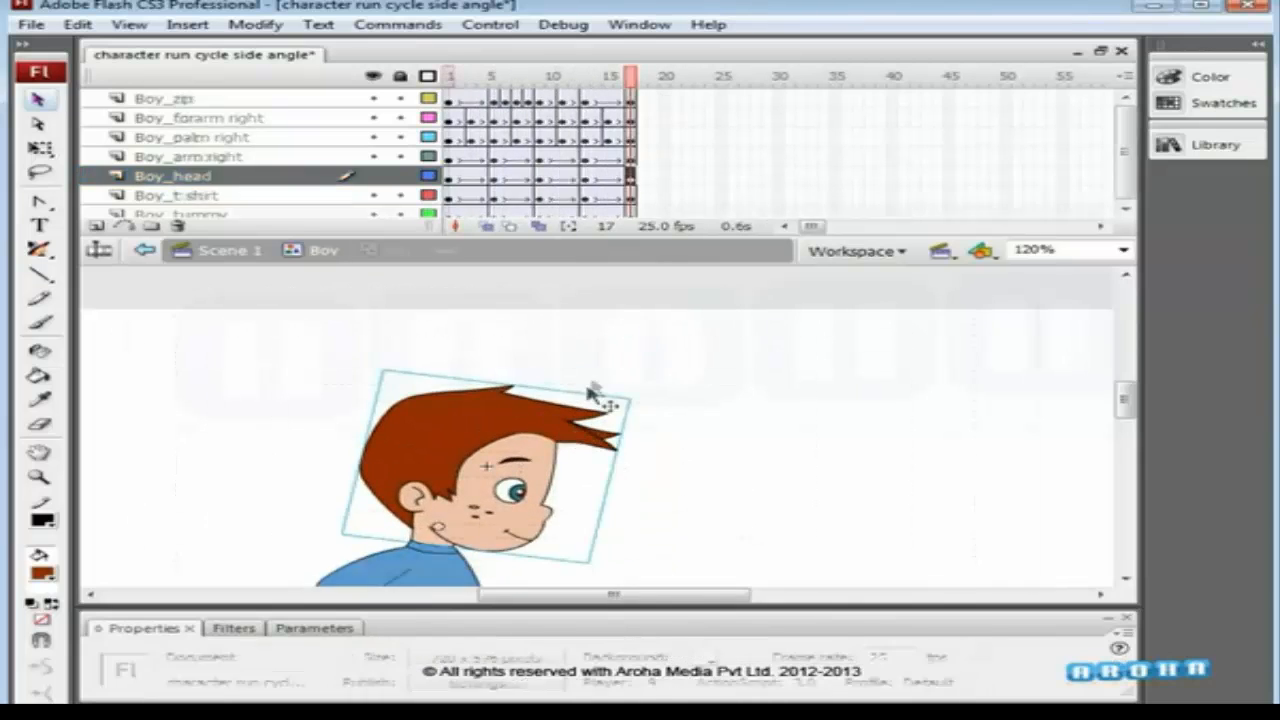
pyautogui.doubleClick(591, 393)
pyautogui.doubleClick(597, 443)
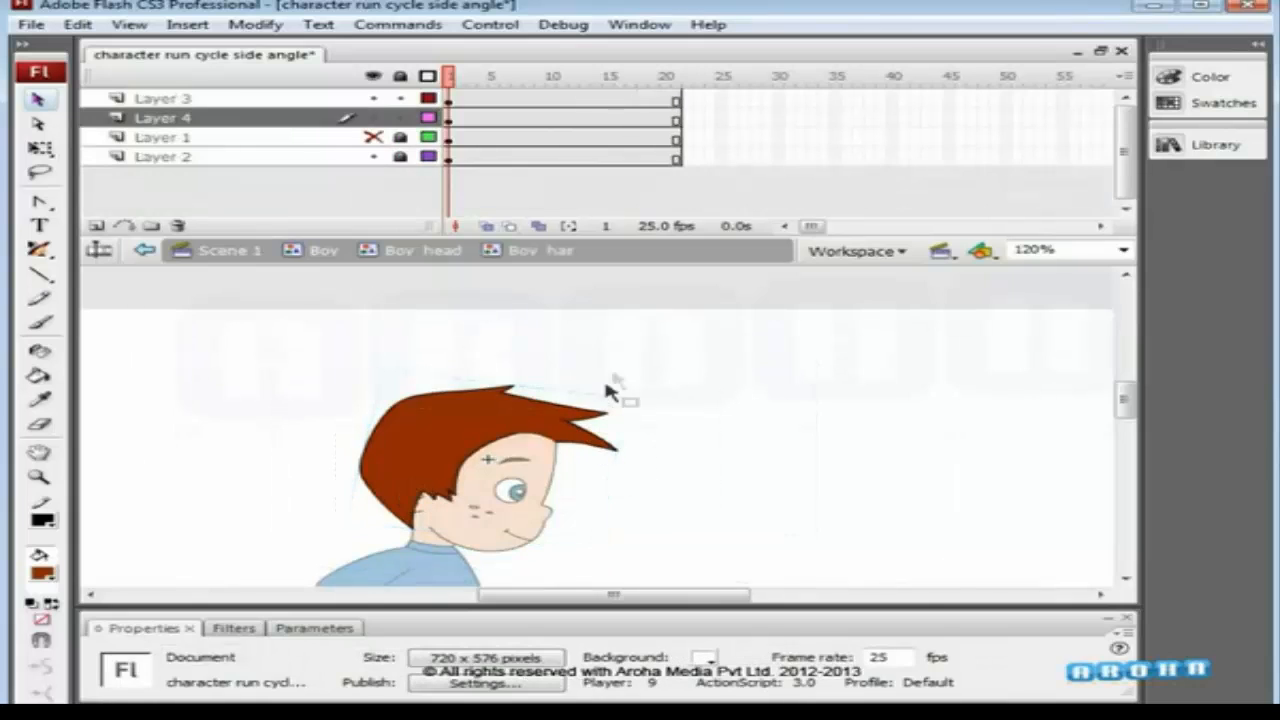
pyautogui.click(385, 140)
pyautogui.click(178, 225)
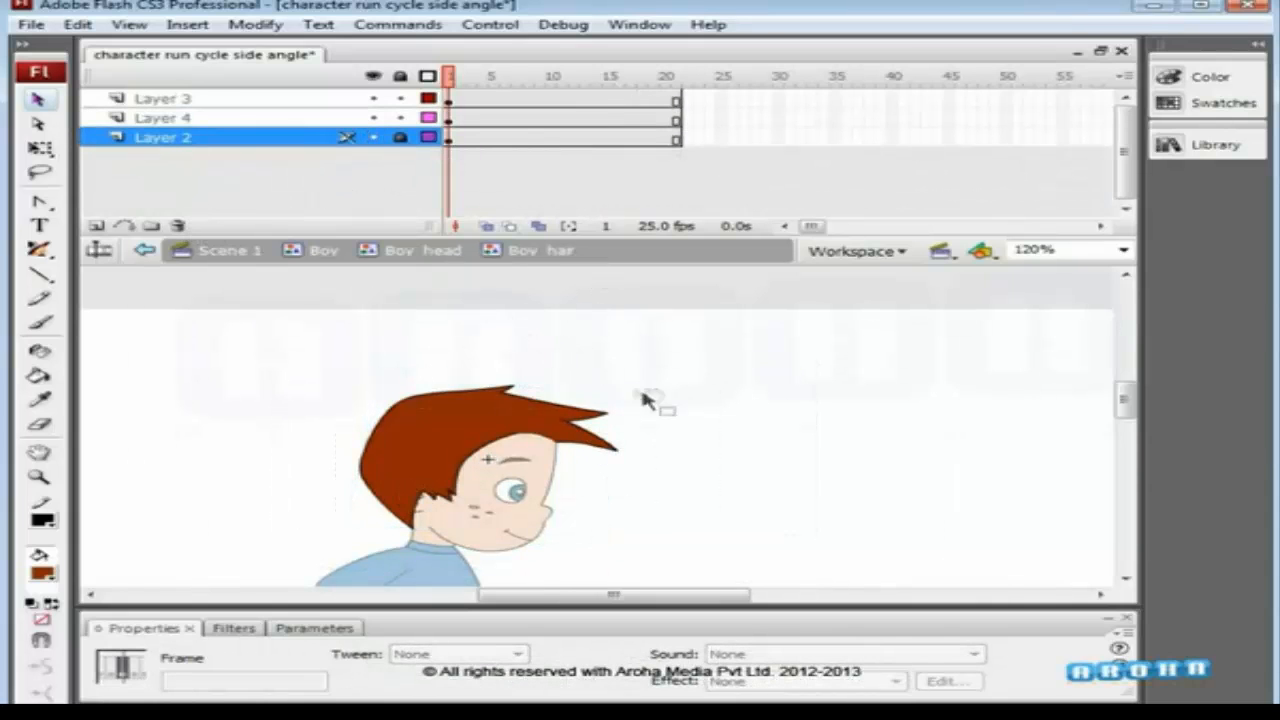
# Open the lower fringe strand symbol hai 01 inside Boy hair for editing at frame 1.
pyautogui.moveTo(640, 373); pyautogui.dragTo(485, 525)
pyautogui.click(626, 356)
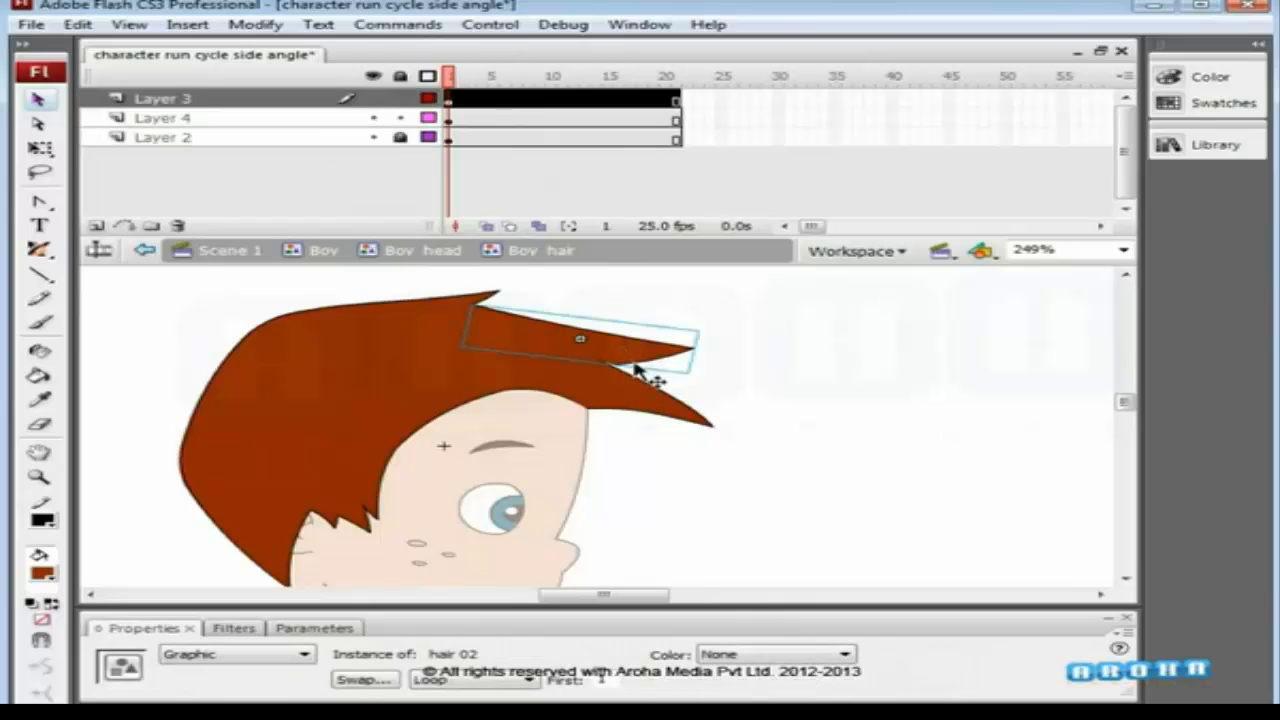
pyautogui.click(650, 395)
pyautogui.doubleClick(650, 395)
pyautogui.moveTo(448, 75)
pyautogui.mouseDown()
pyautogui.moveTo(620, 72)
pyautogui.moveTo(448, 75)
pyautogui.mouseUp()
pyautogui.click(714, 288)
pyautogui.scroll(2, 714, 288)
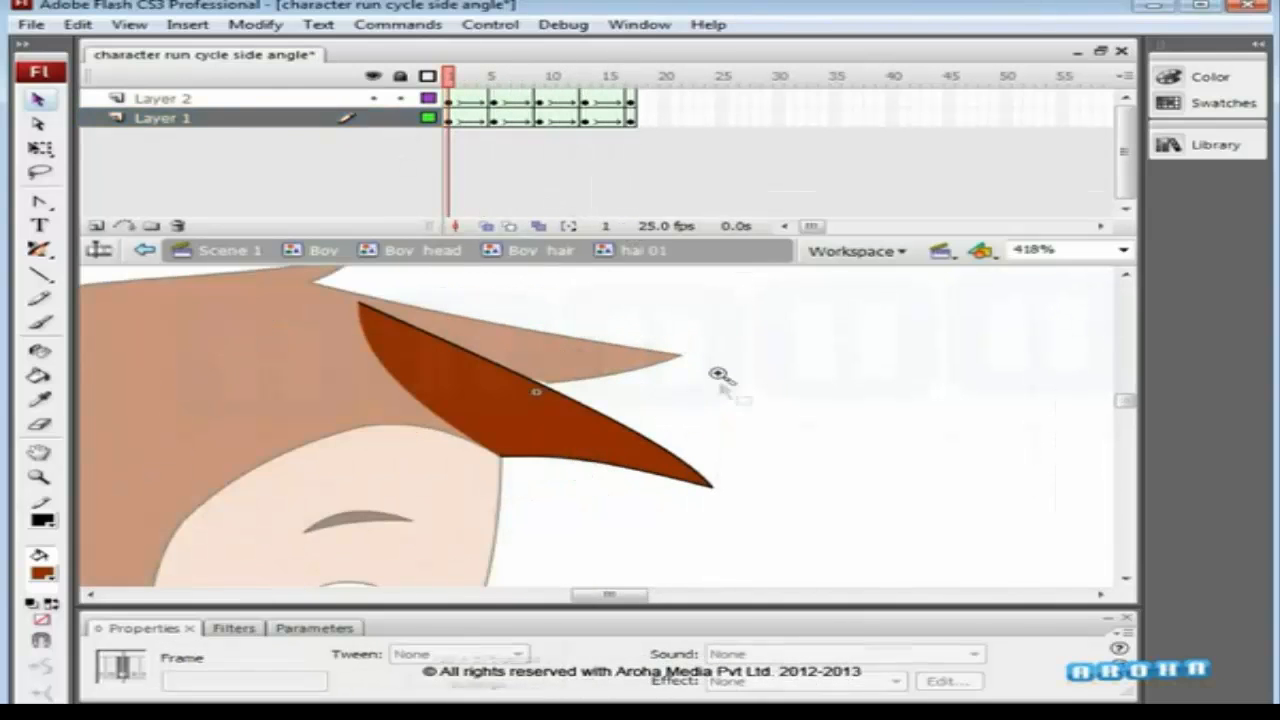
# Add three shape hints to Layer 2's outline at frame 1, on the strand's root, tip and forehead corner, with Layer 1 hidden.
pyautogui.click(579, 436)
pyautogui.click(650, 420)
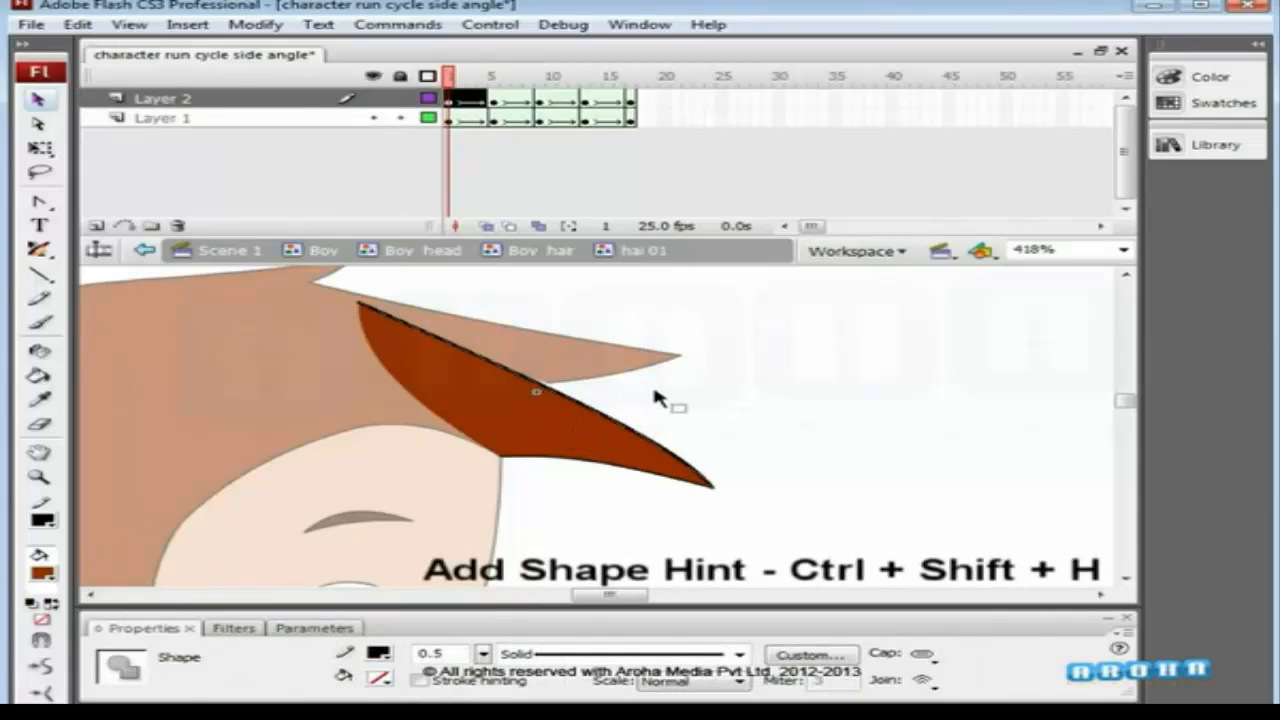
pyautogui.moveTo(537, 395); pyautogui.dragTo(360, 303)
pyautogui.click(374, 118)
pyautogui.click(521, 374)
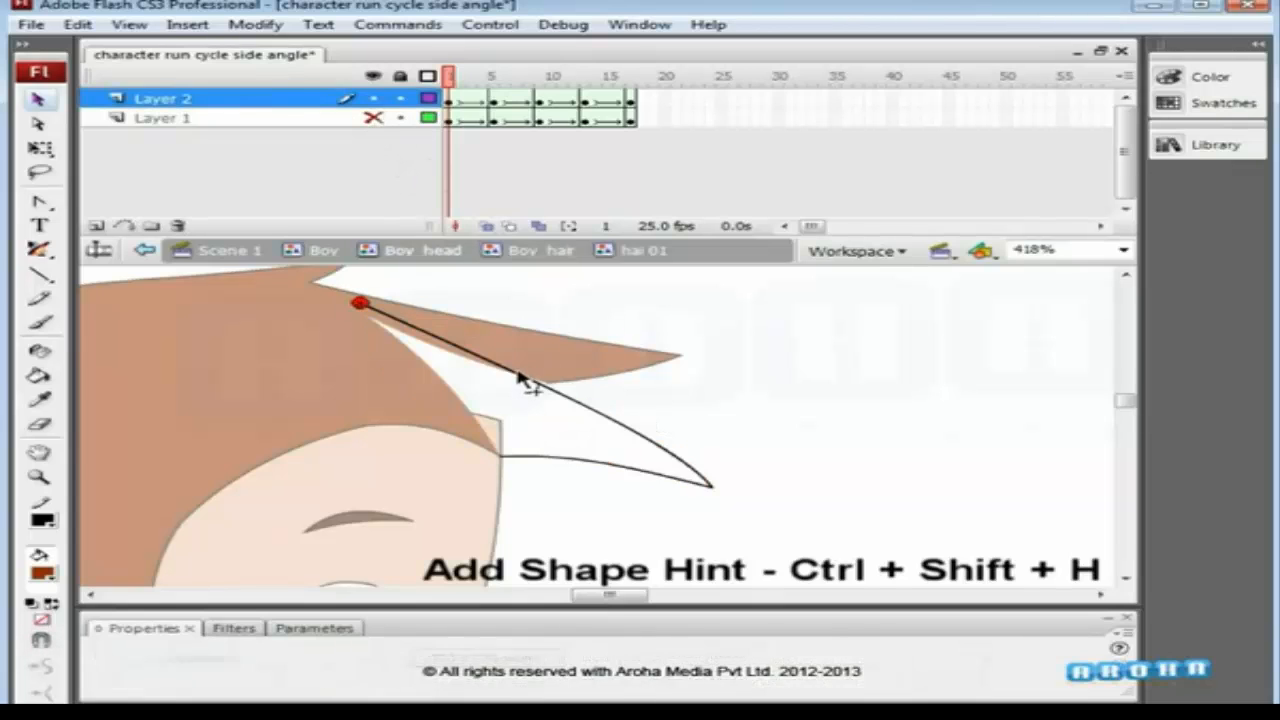
pyautogui.moveTo(537, 393); pyautogui.dragTo(714, 487)
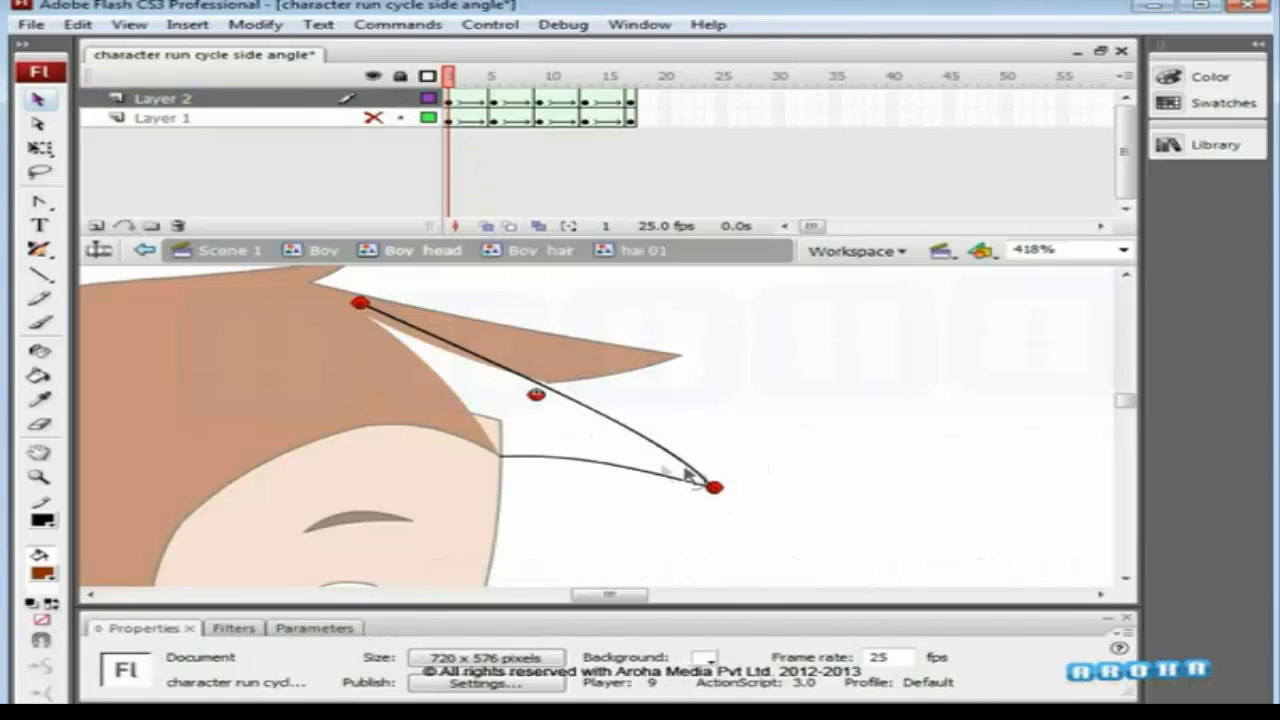
pyautogui.moveTo(537, 396); pyautogui.dragTo(502, 456)
# Match Layer 2's three shape hints at frame 5 to the forehead corner, raised tip and root of the outline.
pyautogui.moveTo(470, 98); pyautogui.dragTo(497, 100)
pyautogui.moveTo(527, 393); pyautogui.dragTo(502, 456)
pyautogui.click(537, 403)
pyautogui.moveTo(636, 389); pyautogui.dragTo(717, 373)
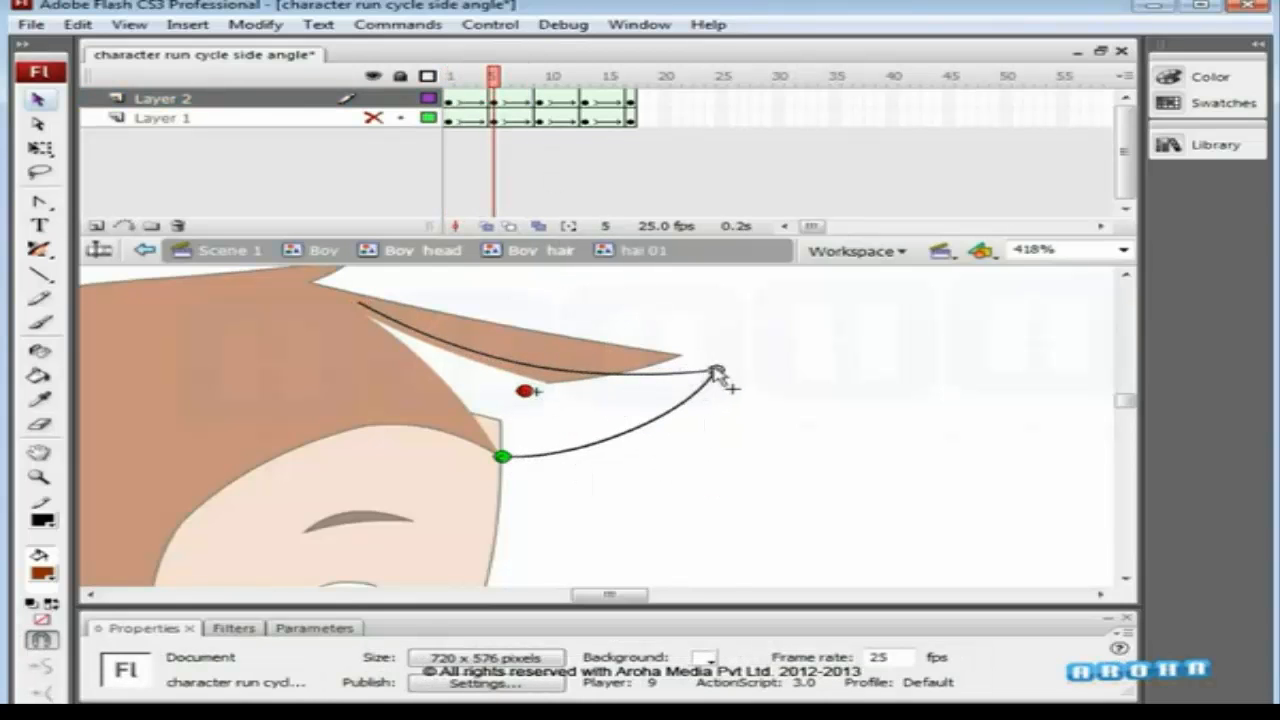
pyautogui.moveTo(527, 392); pyautogui.dragTo(360, 302)
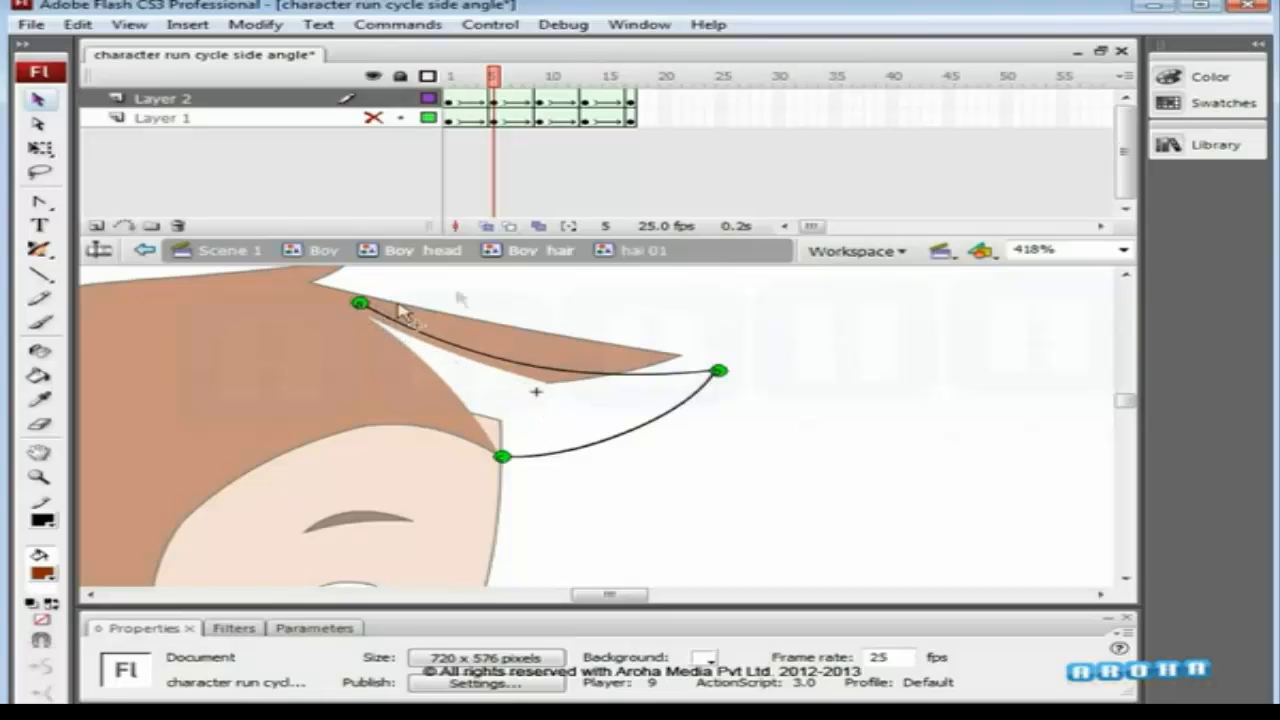
# Add three new shape hints to Layer 2 at frame 5 for the following tween, on the same corner, tip and root.
pyautogui.moveTo(495, 75)
pyautogui.mouseDown()
pyautogui.moveTo(457, 76)
pyautogui.moveTo(493, 85)
pyautogui.mouseUp()
pyautogui.click(592, 278)
pyautogui.hotkey('ctrl', 'shift', 'h')
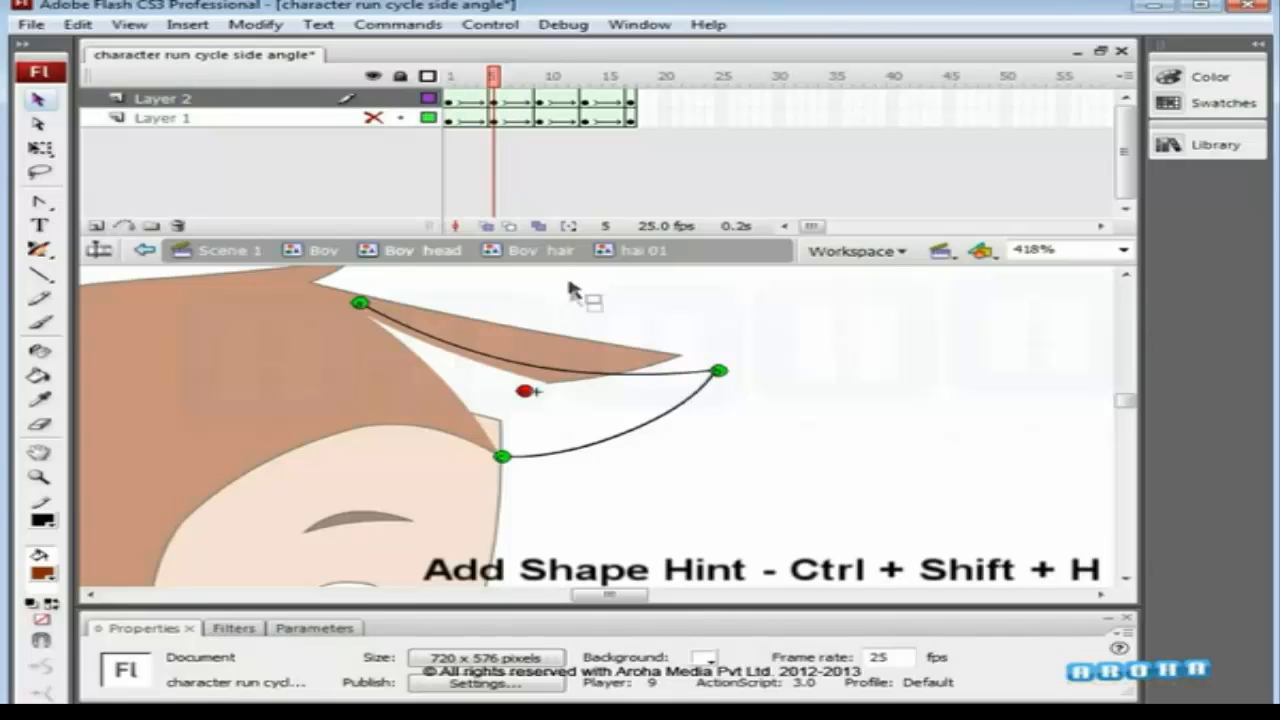
pyautogui.moveTo(527, 391); pyautogui.dragTo(720, 373)
pyautogui.moveTo(526, 391); pyautogui.dragTo(360, 302)
# Match Layer 2's shape hints at frame 9 to the corner, drooping tip and root of the outline.
pyautogui.press('.')
pyautogui.press('.')
pyautogui.press('.')
pyautogui.press('.')
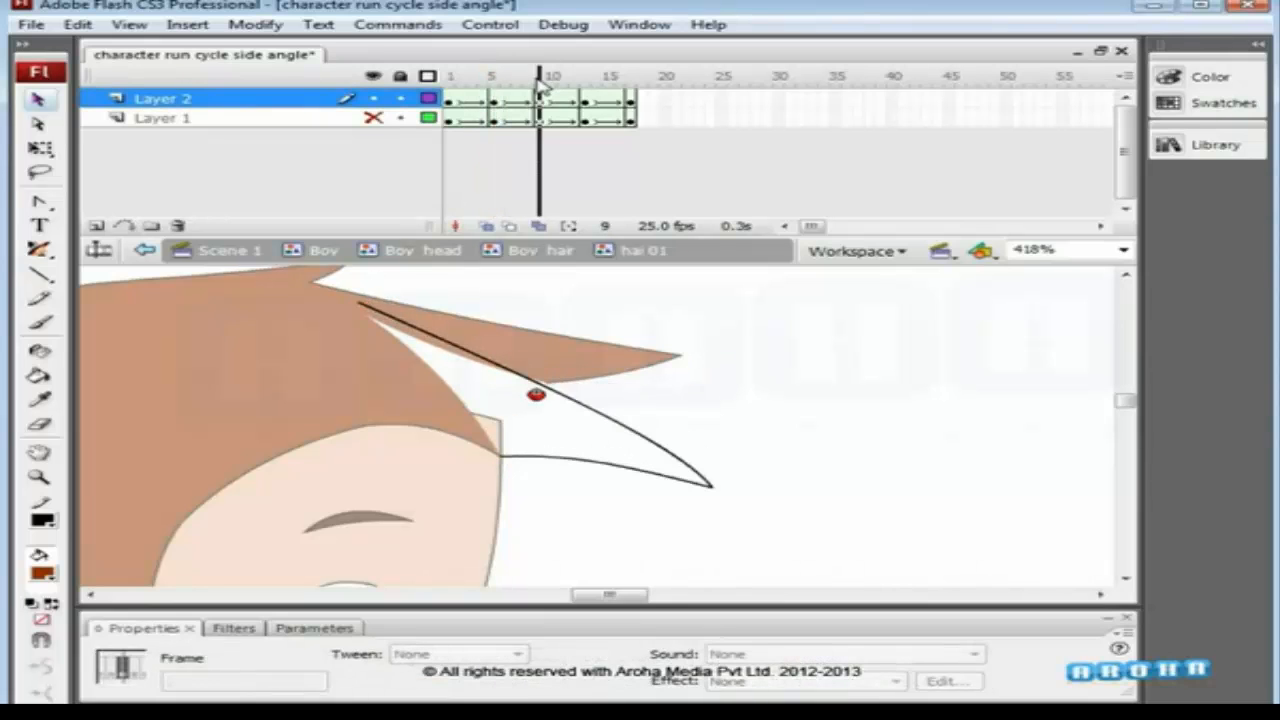
pyautogui.moveTo(537, 400); pyautogui.dragTo(502, 457)
pyautogui.moveTo(538, 397); pyautogui.dragTo(714, 487)
pyautogui.moveTo(538, 394); pyautogui.dragTo(359, 303)
# Add three new shape hints to Layer 2 at frame 9, on the outline's corner, tip and root, for the following tween.
pyautogui.moveTo(538, 78)
pyautogui.mouseDown()
pyautogui.moveTo(453, 103)
pyautogui.moveTo(539, 103)
pyautogui.mouseUp()
pyautogui.click(580, 357)
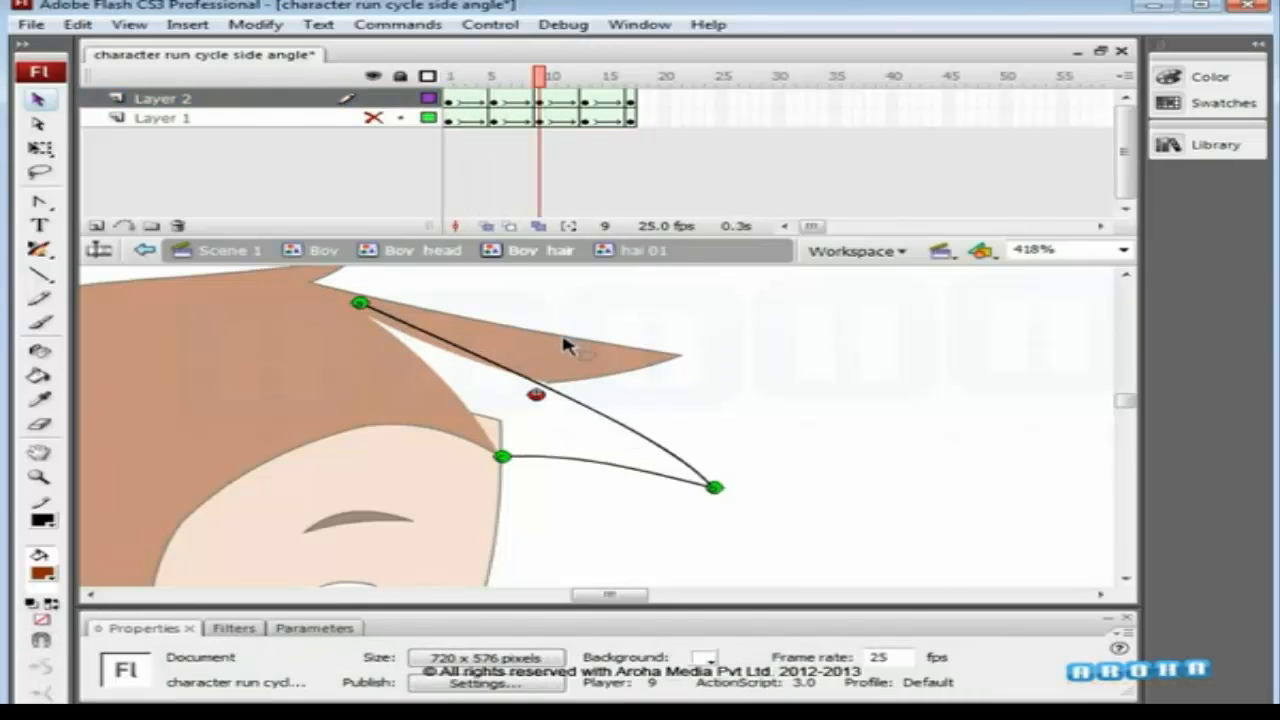
pyautogui.moveTo(526, 454); pyautogui.dragTo(503, 457)
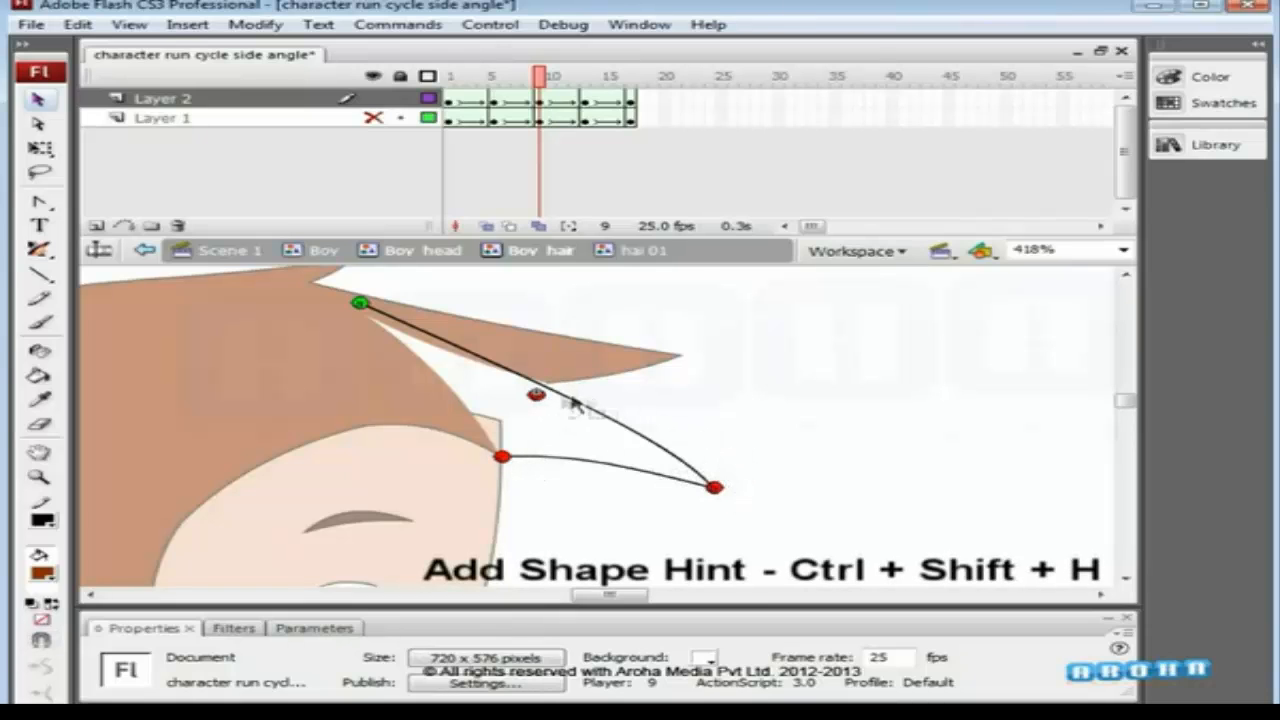
# Match Layer 2's shape hints at frame 13 to the forehead corner, raised tip and root of the strand outline.
pyautogui.moveTo(540, 77); pyautogui.dragTo(585, 85)
pyautogui.moveTo(527, 391); pyautogui.dragTo(502, 456)
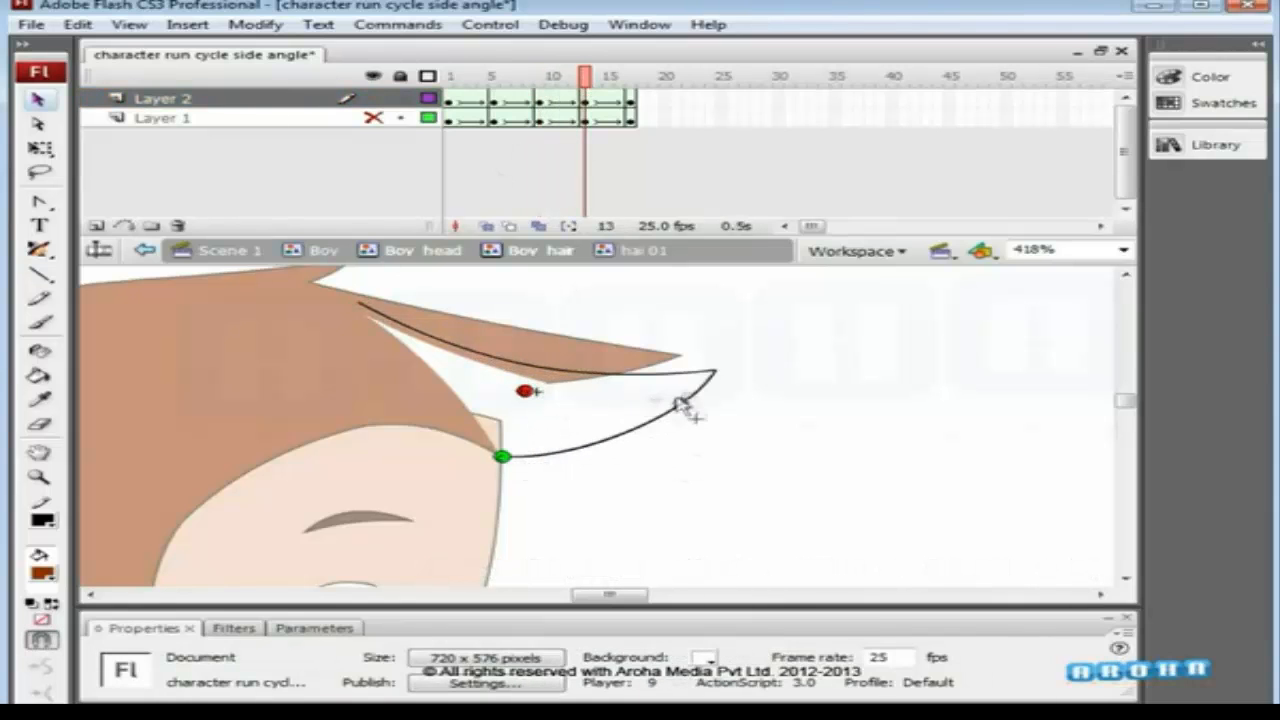
pyautogui.moveTo(716, 376); pyautogui.dragTo(719, 374)
pyautogui.moveTo(527, 392); pyautogui.dragTo(360, 303)
# Add three new shape hints to Layer 2 at frame 13 for the last tween, on the outline's corner, tip and root.
pyautogui.click(588, 101)
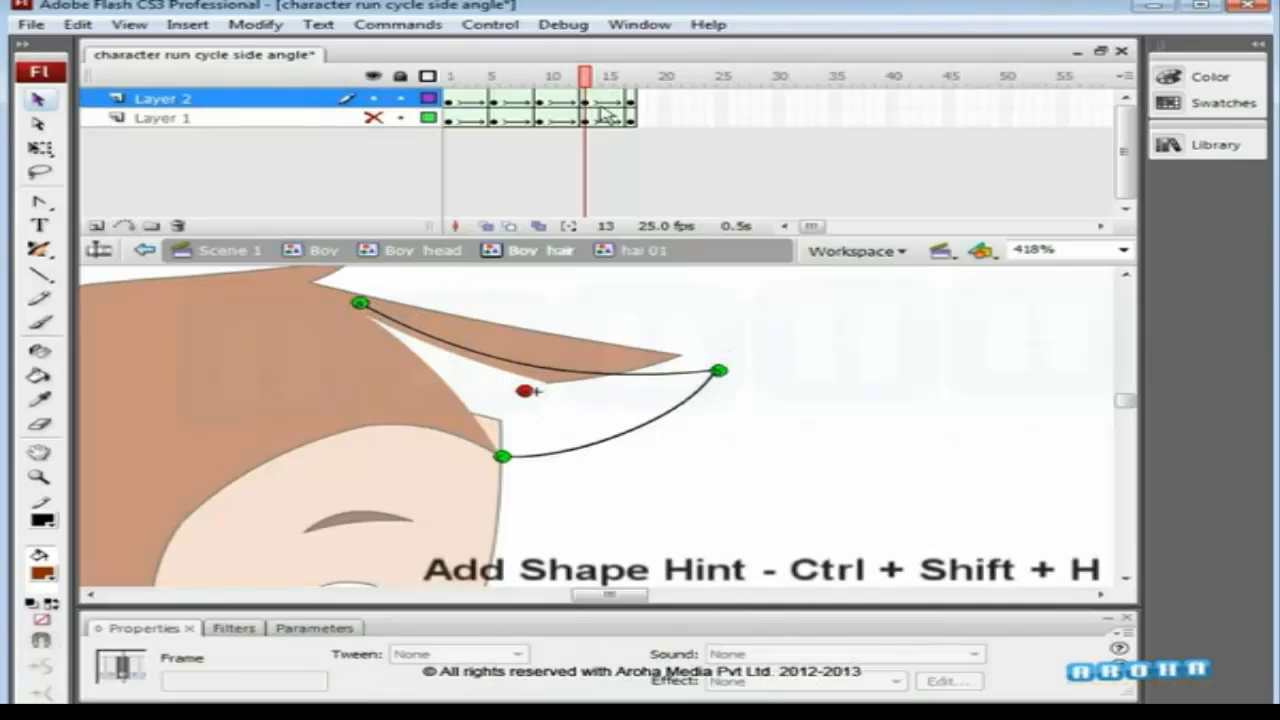
pyautogui.moveTo(528, 391); pyautogui.dragTo(503, 457)
pyautogui.moveTo(716, 373); pyautogui.dragTo(718, 371)
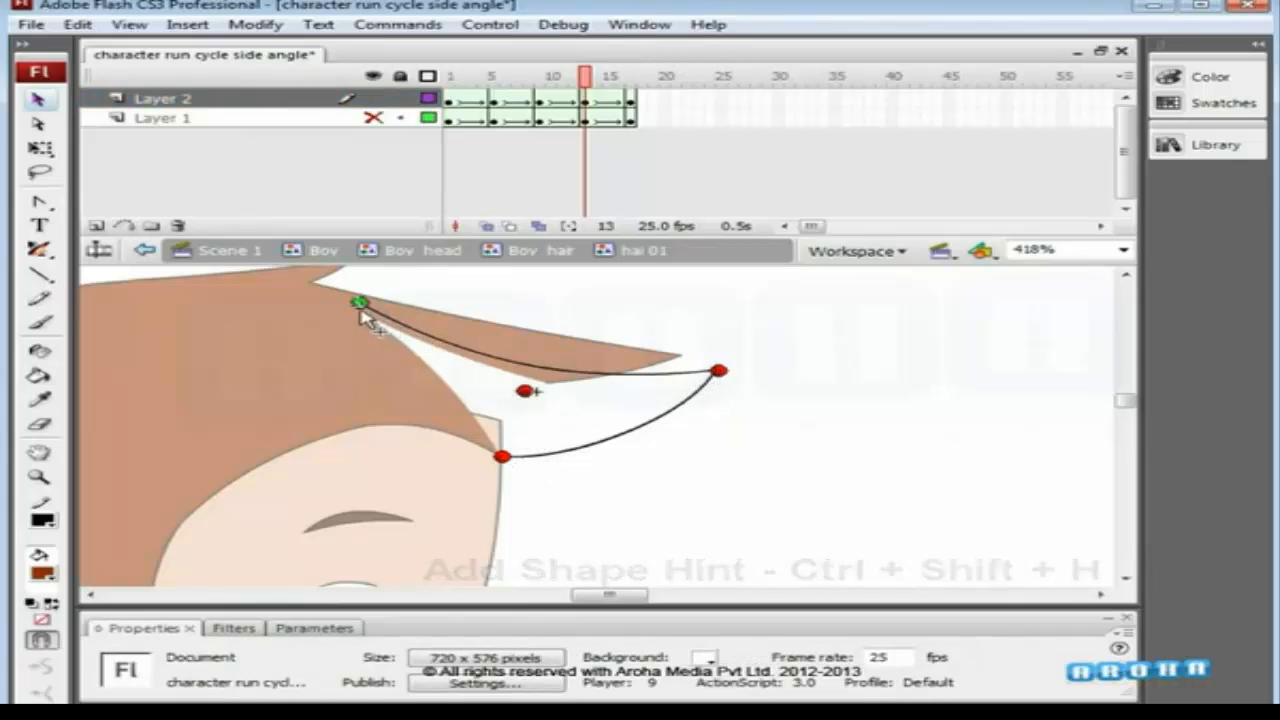
# Match Layer 2's shape hints at frame 17 to the corner, drooping tip and root of the outline.
pyautogui.moveTo(604, 99); pyautogui.dragTo(637, 90)
pyautogui.moveTo(536, 395); pyautogui.dragTo(502, 457)
pyautogui.moveTo(598, 415); pyautogui.dragTo(714, 487)
pyautogui.moveTo(385, 316); pyautogui.dragTo(360, 302)
pyautogui.moveTo(624, 80); pyautogui.dragTo(648, 135)
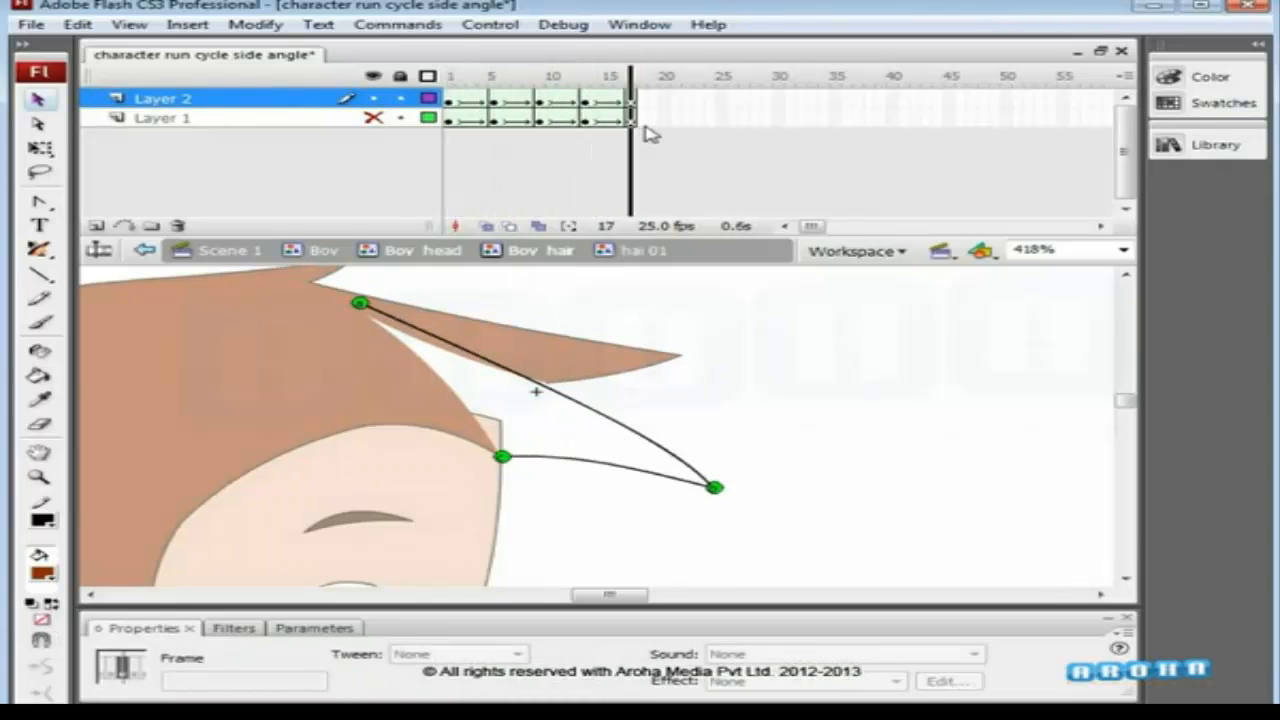
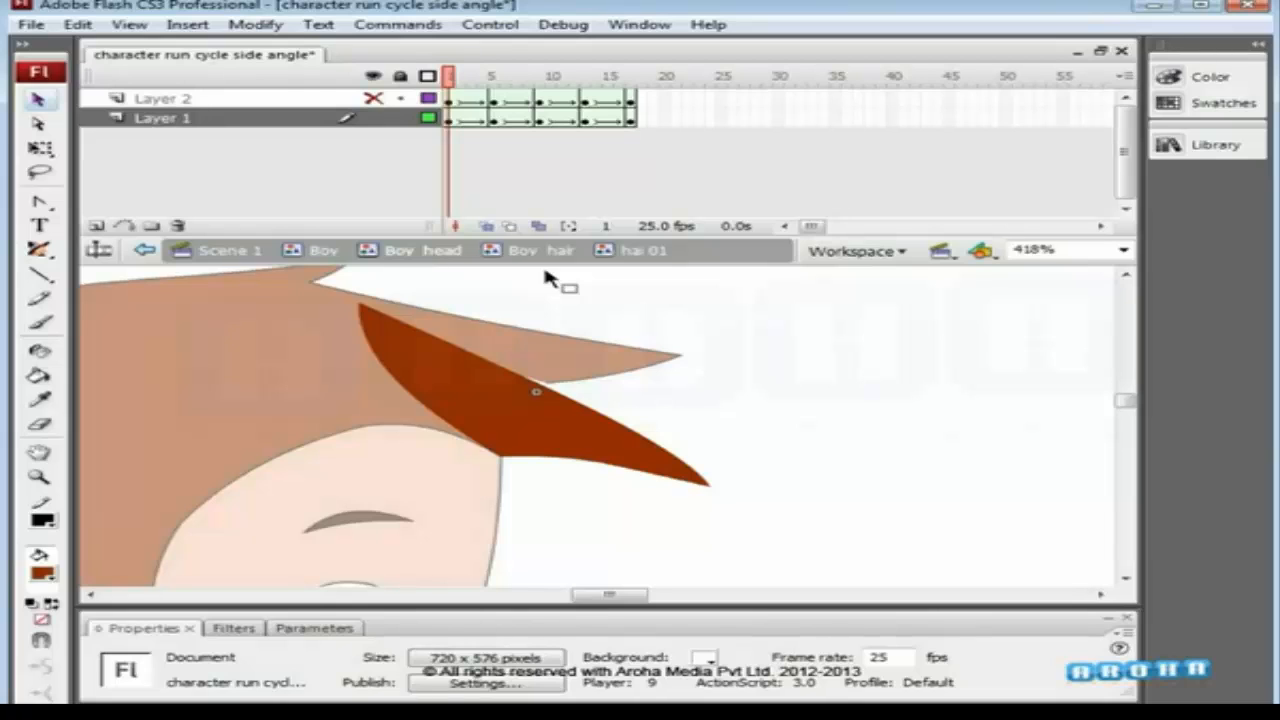
# Add three shape hints to Layer 1's brown fill at frame 1, on its forehead corner, tip and root.
pyautogui.hotkey('ctrl', 'shift', 'h')
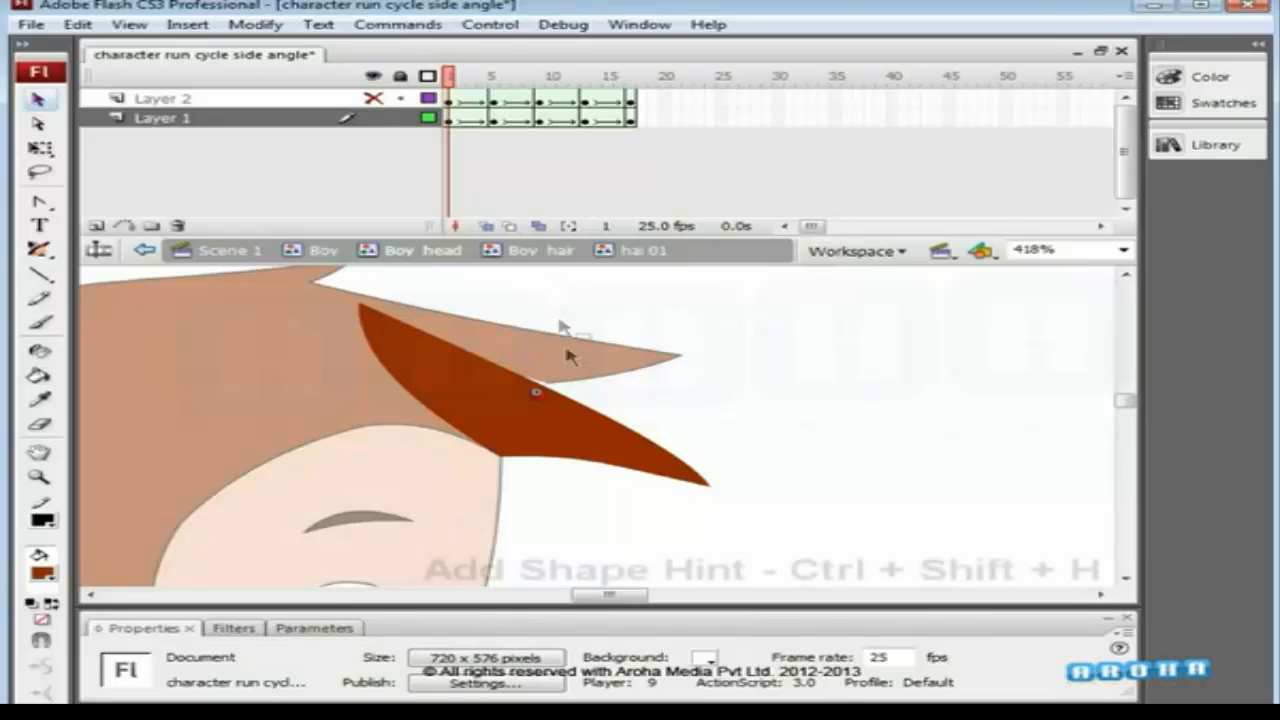
pyautogui.moveTo(540, 395); pyautogui.dragTo(503, 456)
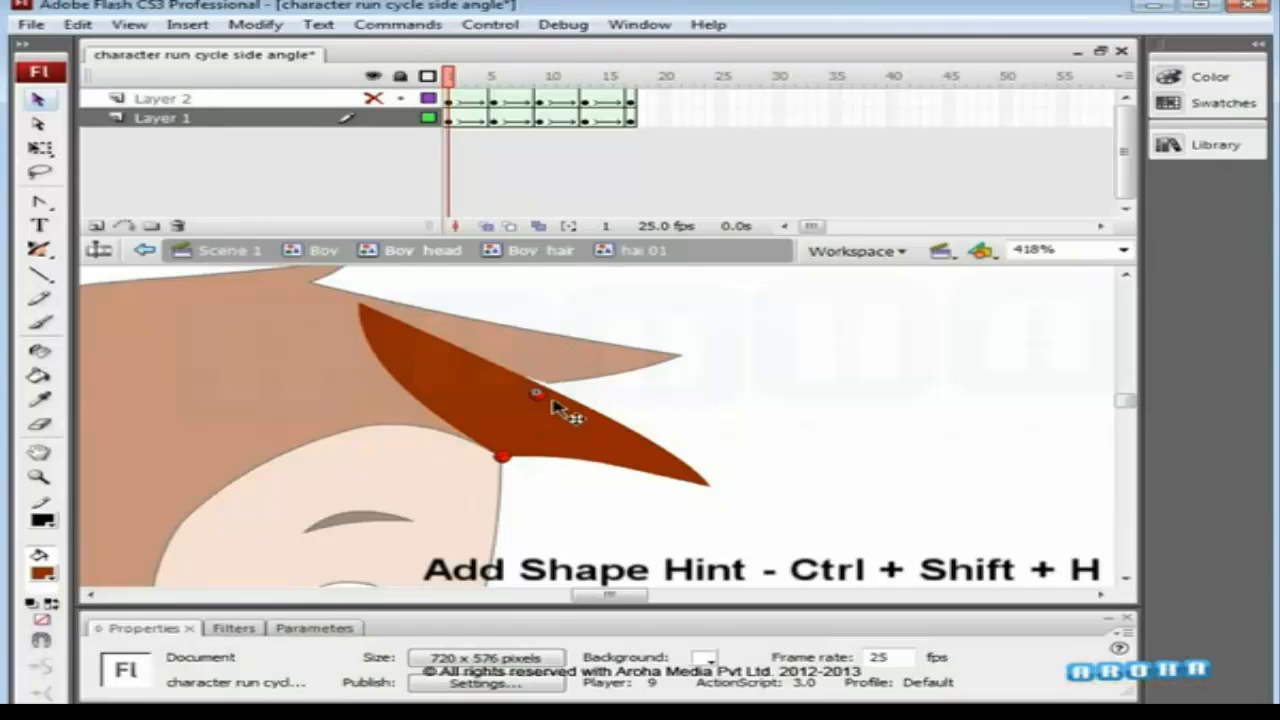
pyautogui.moveTo(538, 396); pyautogui.dragTo(358, 302)
# Match Layer 1's shape hints at frame 5 to the corner, raised tip and root of the fill.
pyautogui.click(493, 100)
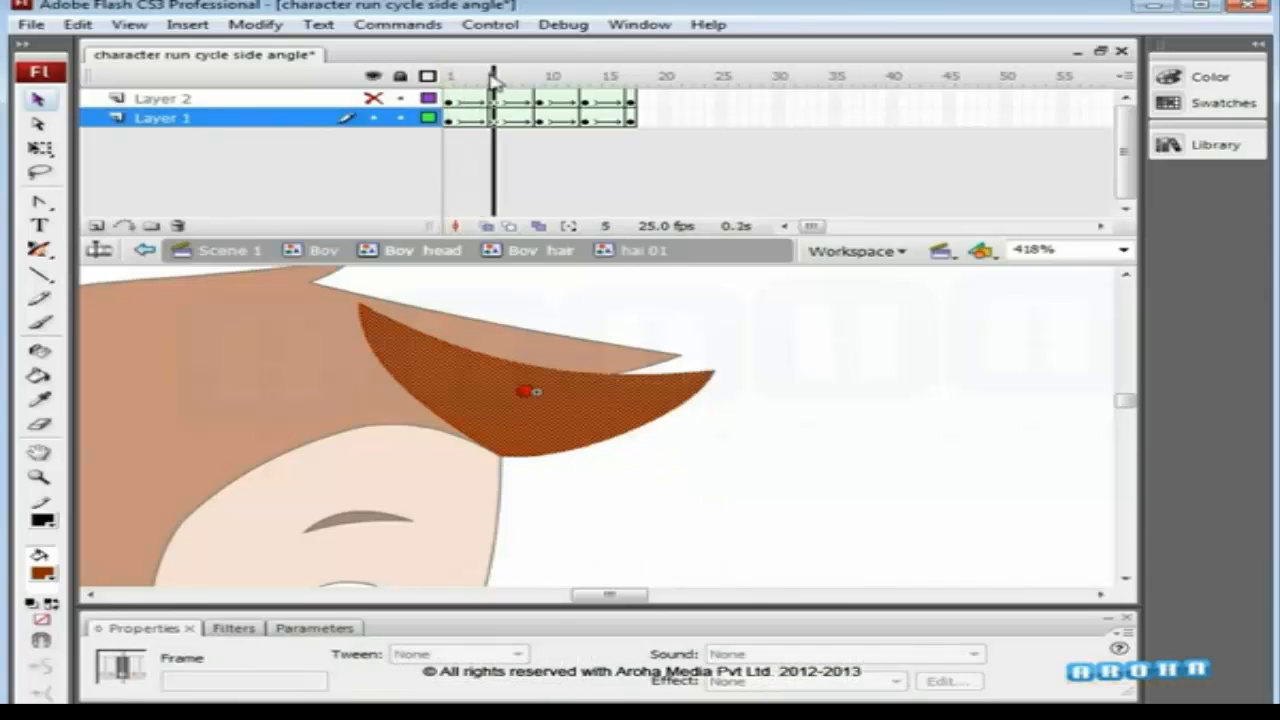
pyautogui.moveTo(529, 391); pyautogui.dragTo(718, 371)
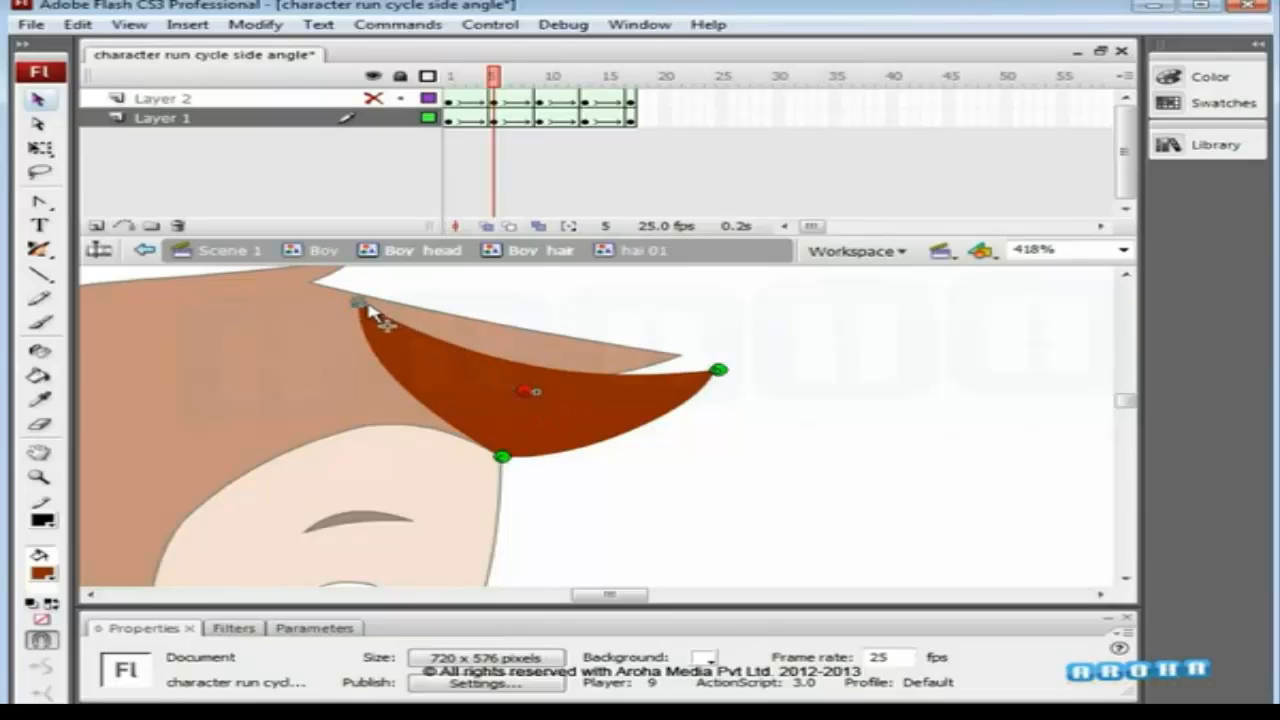
pyautogui.moveTo(493, 79)
pyautogui.mouseDown()
pyautogui.moveTo(440, 92)
pyautogui.moveTo(492, 104)
pyautogui.moveTo(464, 110)
pyautogui.moveTo(472, 80)
pyautogui.moveTo(491, 88)
pyautogui.moveTo(452, 90)
pyautogui.moveTo(520, 94)
pyautogui.moveTo(500, 100)
pyautogui.mouseUp()
# Show and lock Layer 2, and add three new shape hints to Layer 1's fill at frame 5 on its corner, tip and root.
pyautogui.click(374, 99)
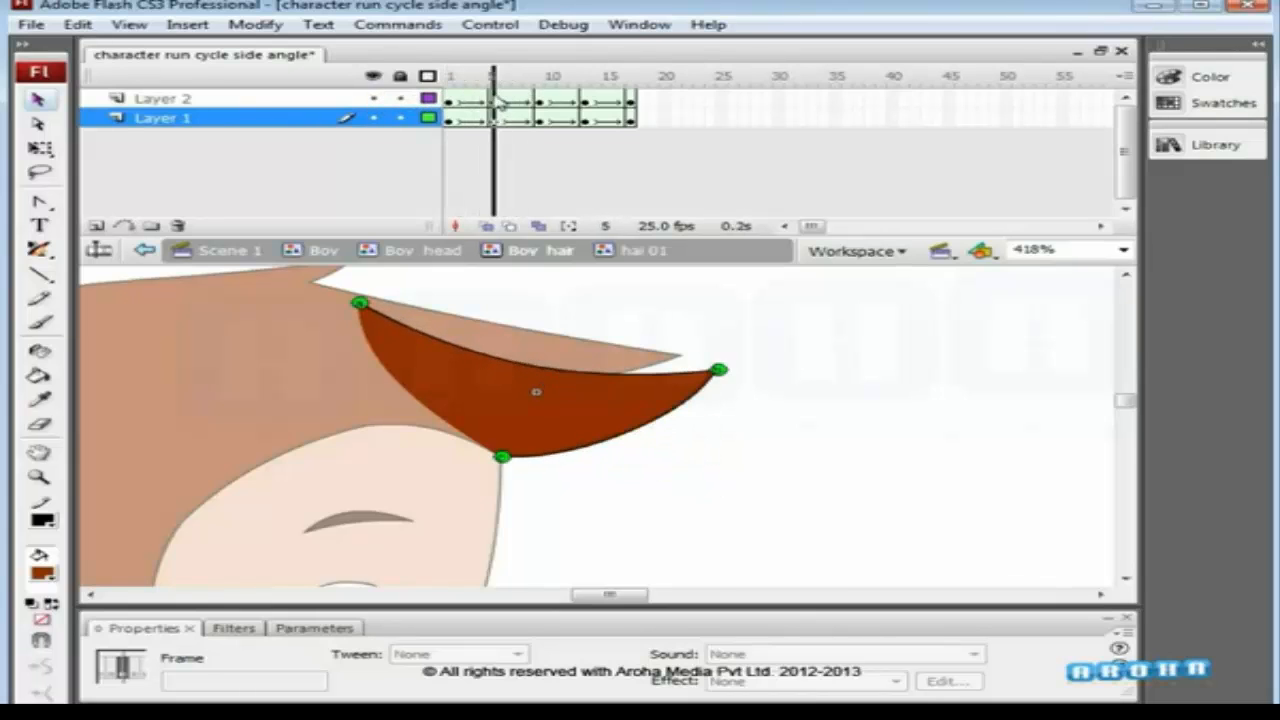
pyautogui.click(540, 390)
pyautogui.click(534, 298)
pyautogui.click(401, 99)
pyautogui.click(556, 315)
pyautogui.hotkey('ctrl', 'shift', 'h')
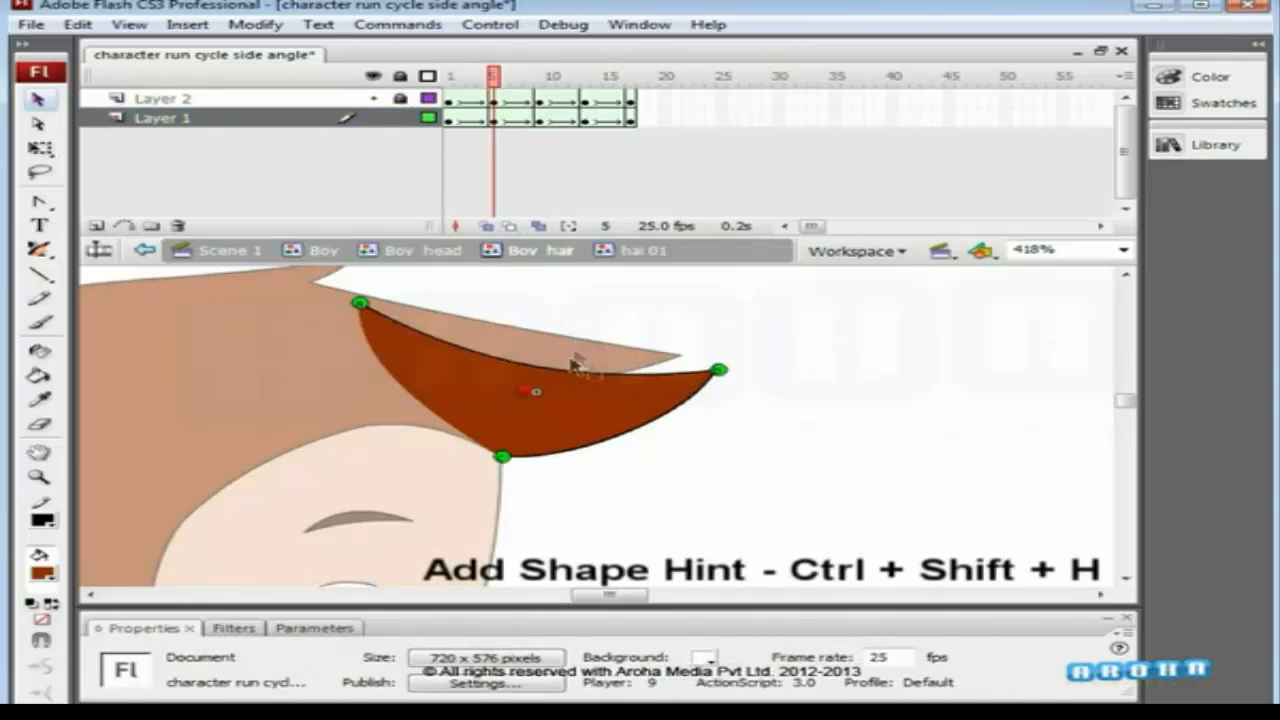
pyautogui.moveTo(510, 458); pyautogui.dragTo(506, 457)
pyautogui.moveTo(527, 392); pyautogui.dragTo(720, 372)
pyautogui.moveTo(527, 391); pyautogui.dragTo(358, 302)
# Match Layer 1's shape hints at frame 9 to the corner, drooping tip and root of the fill.
pyautogui.moveTo(497, 76); pyautogui.dragTo(539, 76)
pyautogui.moveTo(540, 396); pyautogui.dragTo(714, 488)
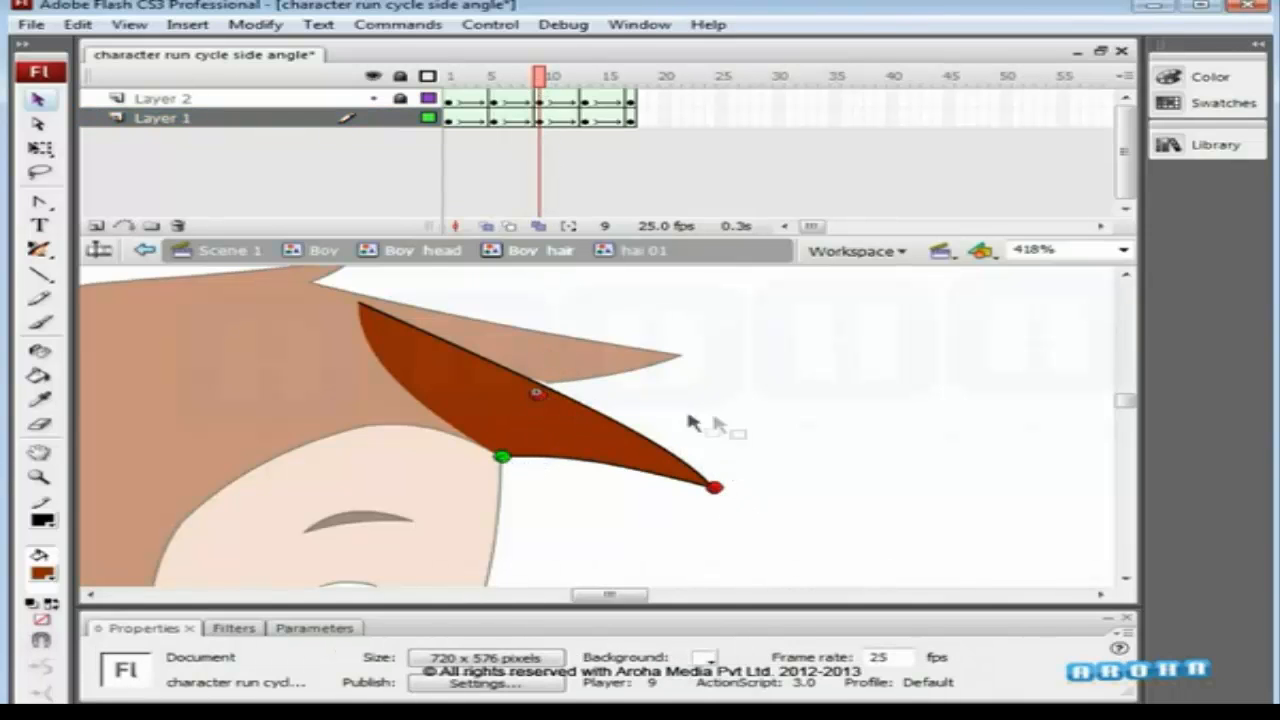
pyautogui.moveTo(538, 396); pyautogui.dragTo(359, 302)
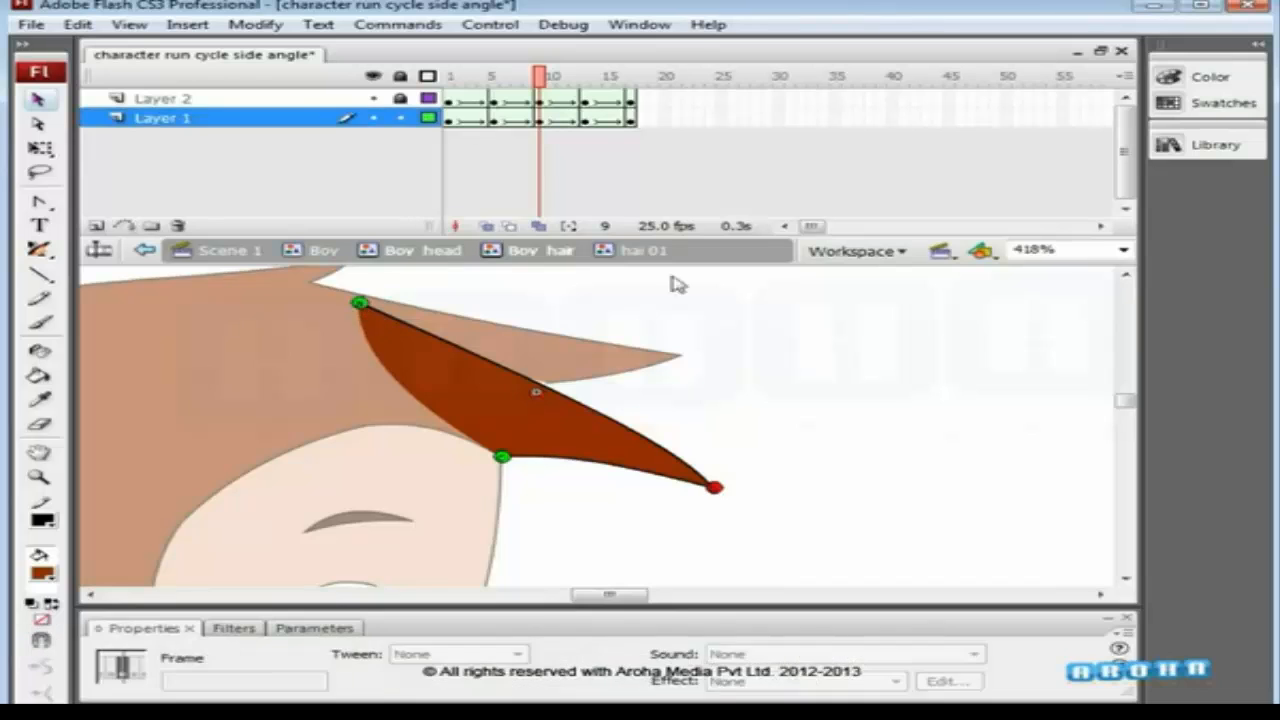
pyautogui.moveTo(722, 491); pyautogui.dragTo(714, 487)
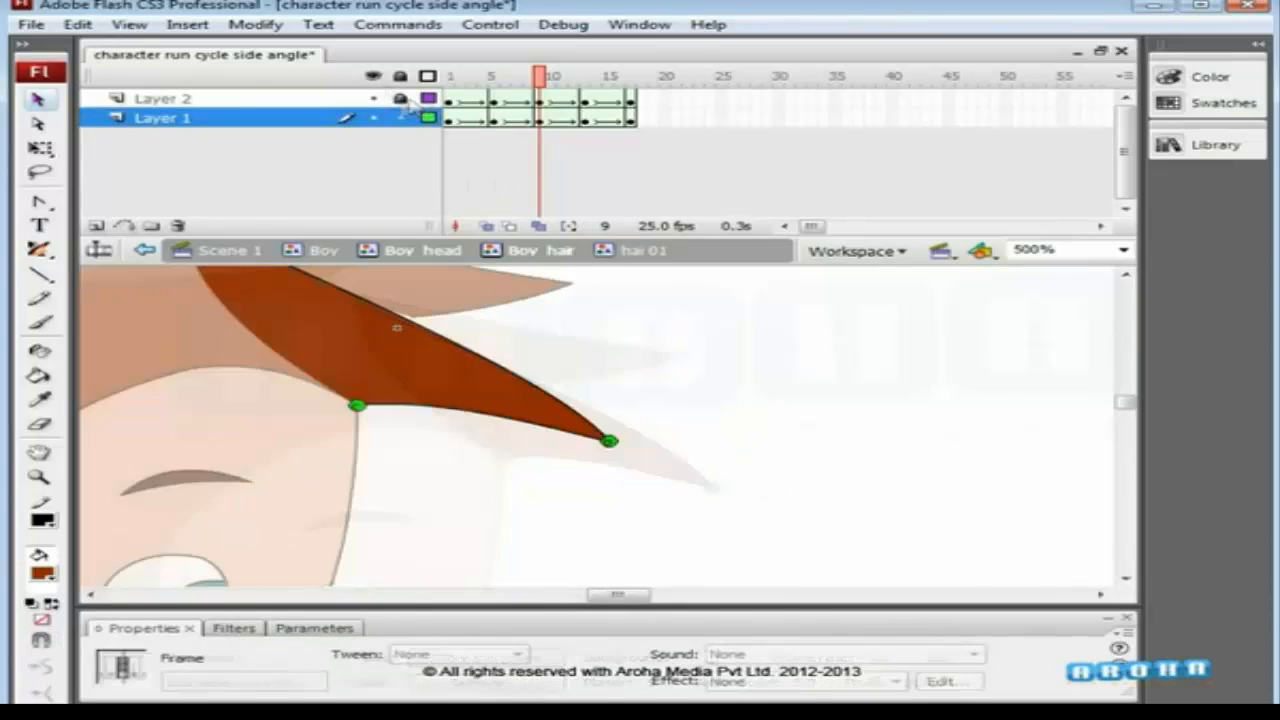
# Hide Layer 2 and add three new shape hints to Layer 1's fill at frame 9, on its corner, tip and root.
pyautogui.click(374, 99)
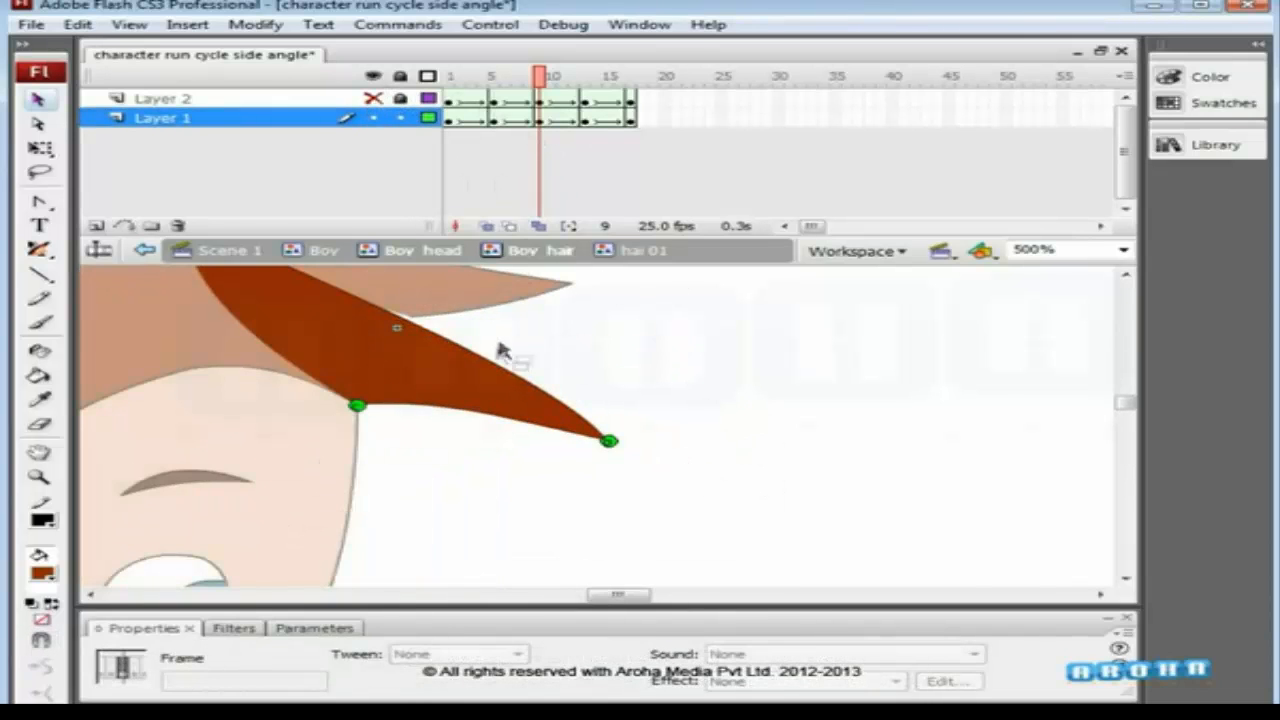
pyautogui.click(512, 378)
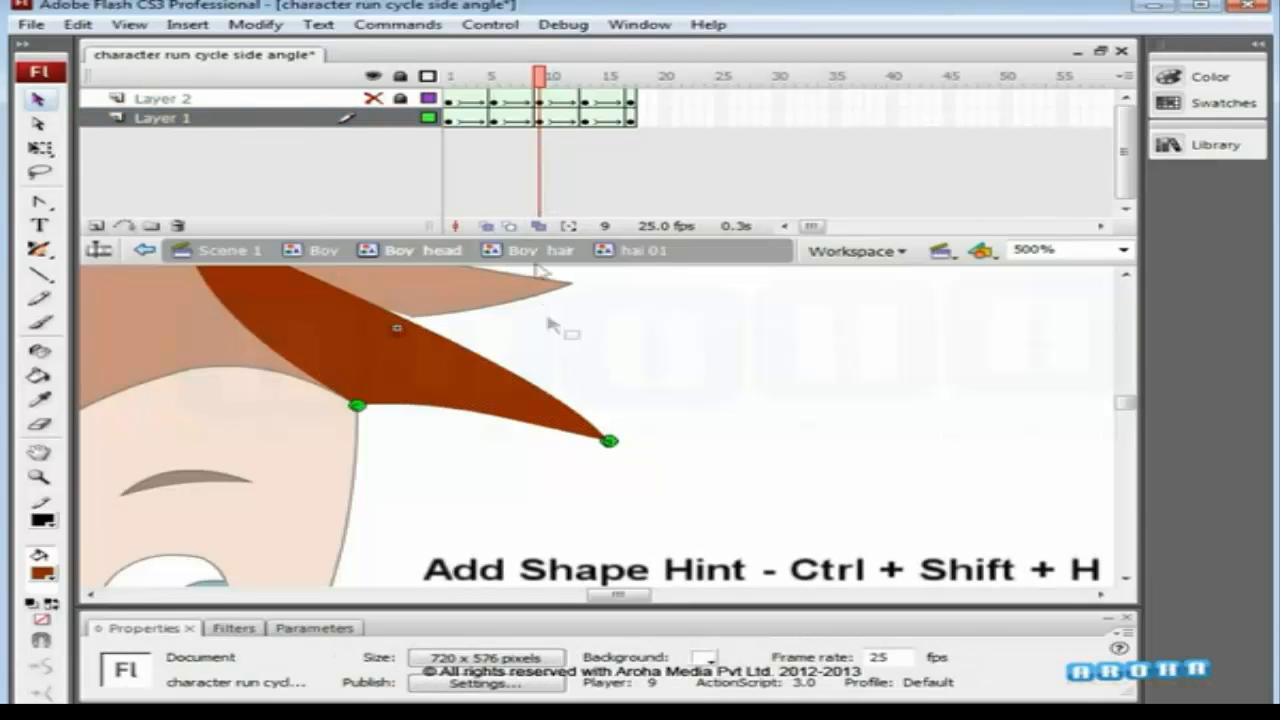
pyautogui.moveTo(397, 330); pyautogui.dragTo(609, 441)
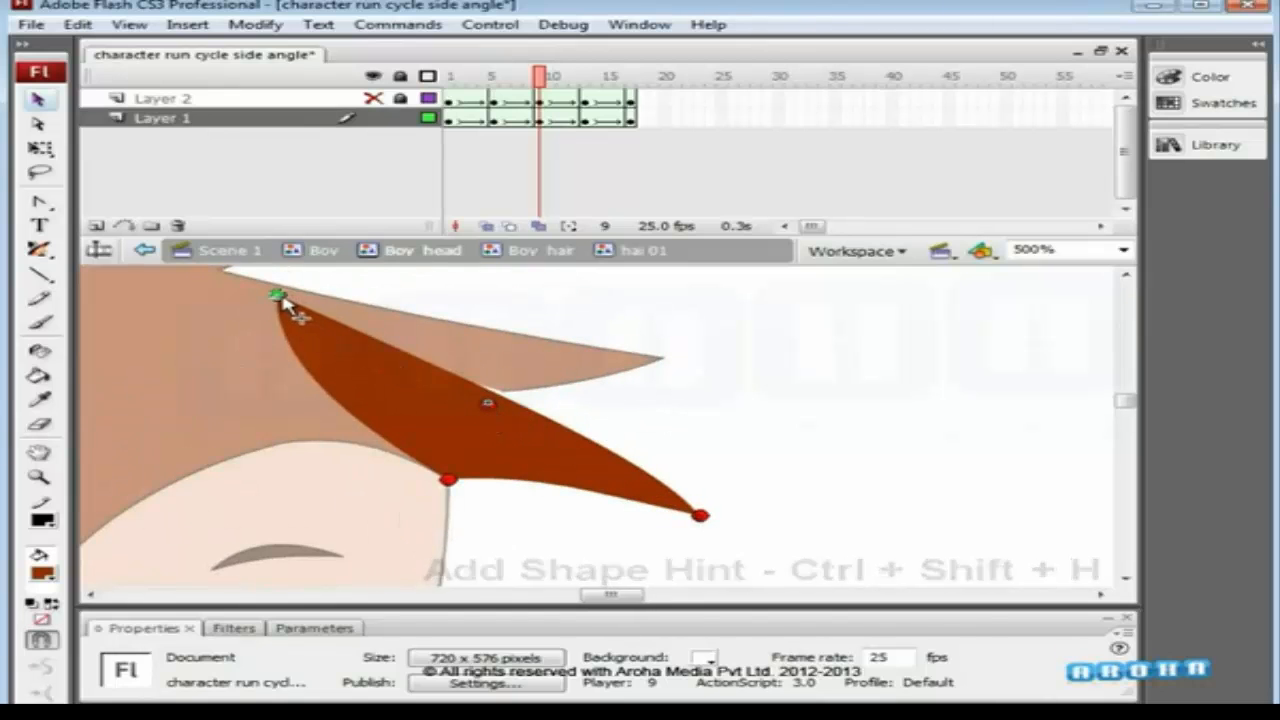
# Match Layer 1's shape hints at frame 13 to the forehead corner, raised tip and root of the fill.
pyautogui.click(556, 76)
pyautogui.moveTo(556, 76); pyautogui.dragTo(585, 76)
pyautogui.moveTo(487, 402); pyautogui.dragTo(448, 481)
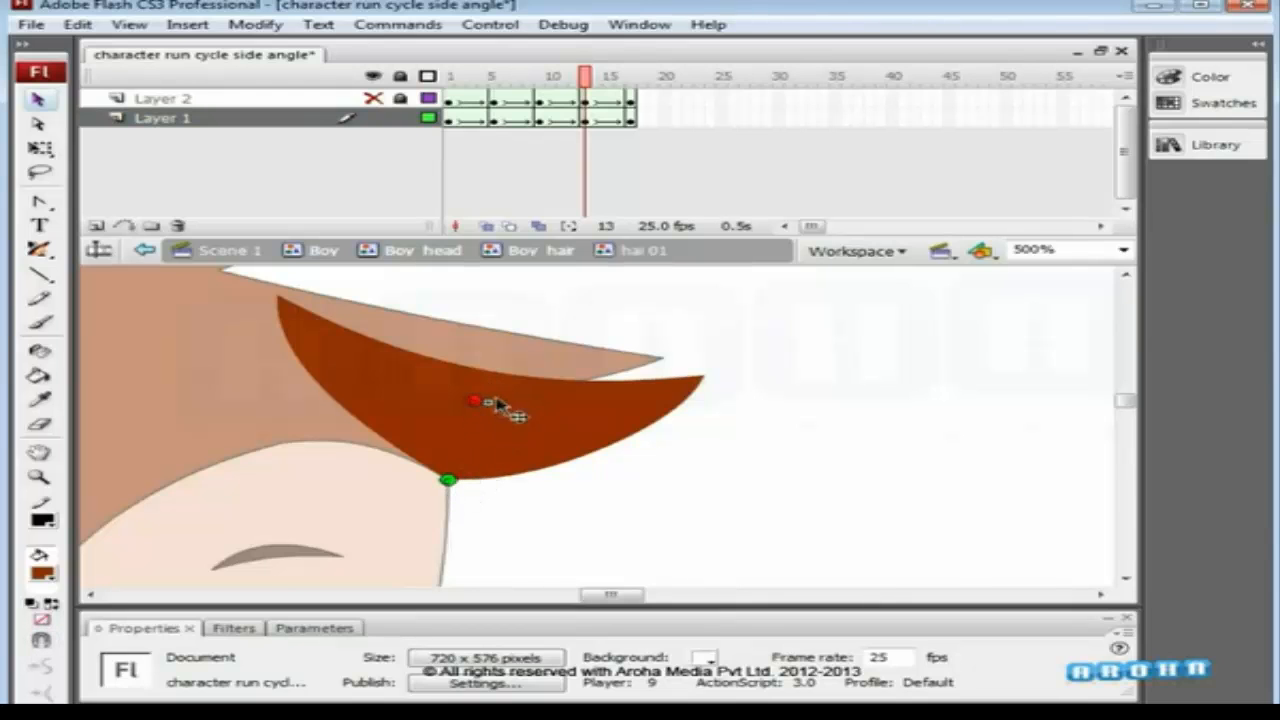
pyautogui.moveTo(695, 388); pyautogui.dragTo(703, 378)
pyautogui.moveTo(470, 368); pyautogui.dragTo(356, 358)
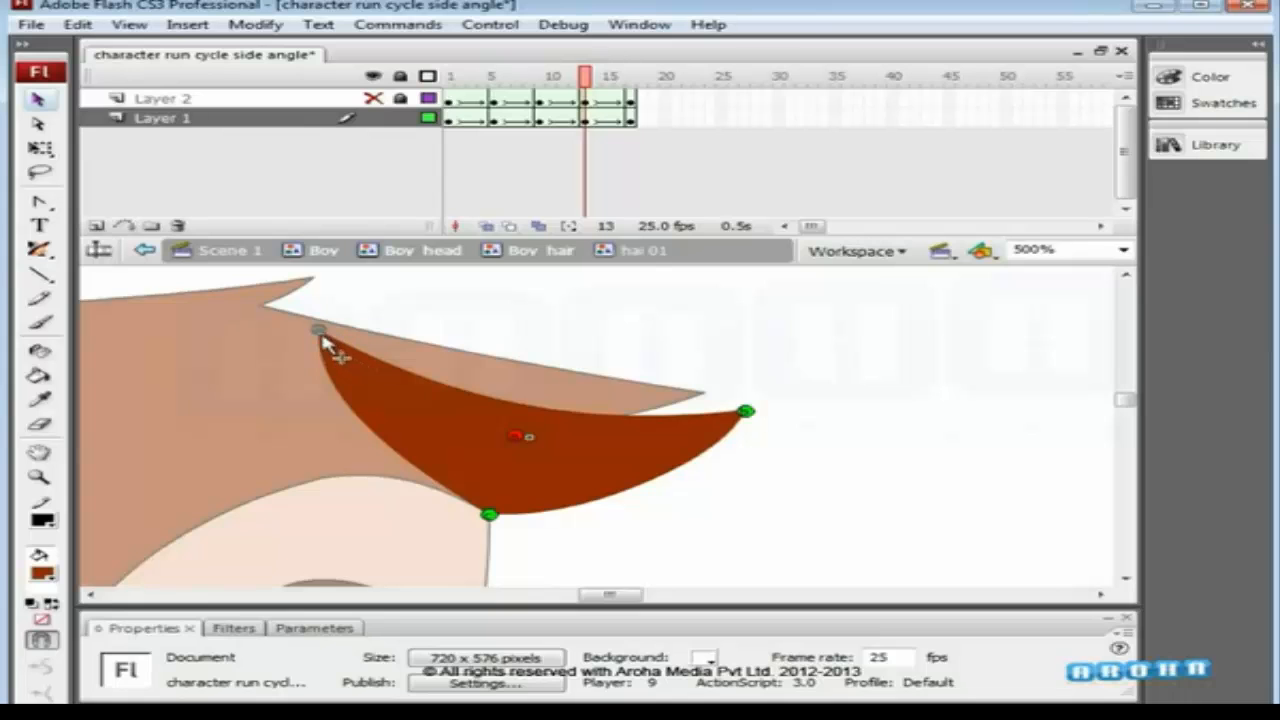
# Add three new shape hints to Layer 1 at frame 13 for the last tween, on the fill's corner, tip and root.
pyautogui.moveTo(590, 115); pyautogui.dragTo(590, 146)
pyautogui.click(557, 434)
pyautogui.click(591, 380)
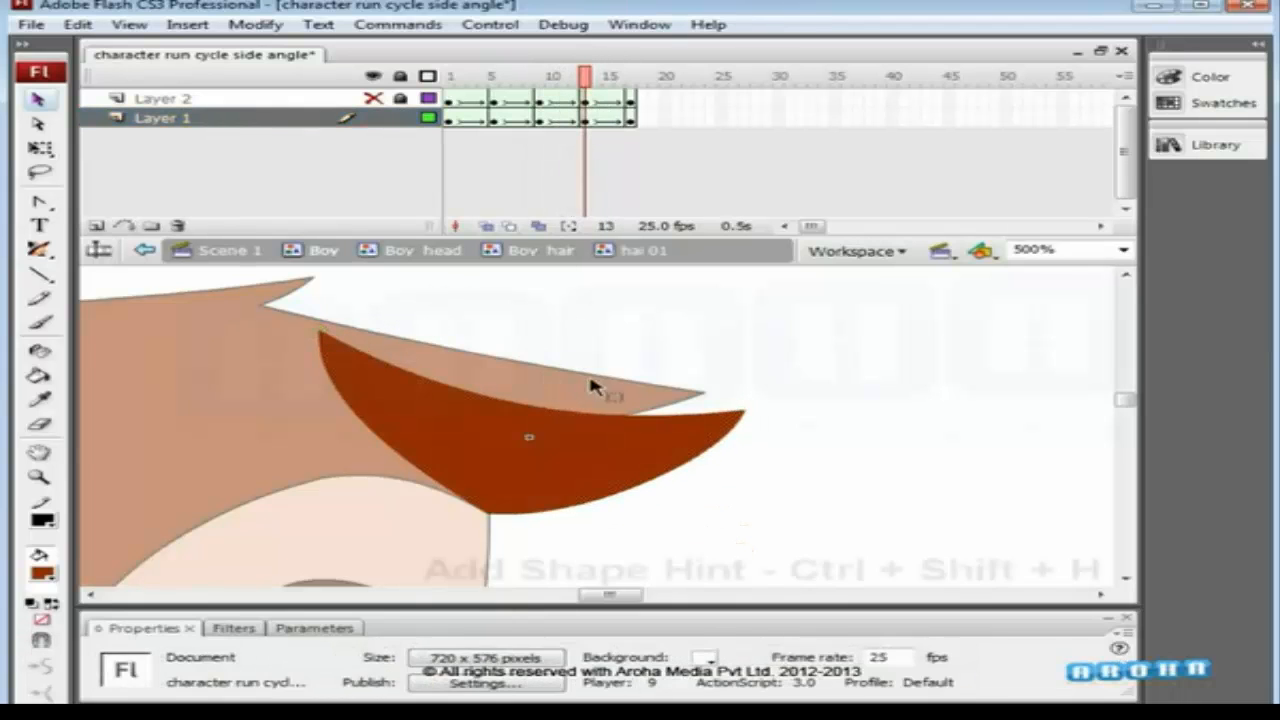
pyautogui.hotkey('ctrl', 'shift', 'h')
pyautogui.moveTo(514, 441); pyautogui.dragTo(489, 513)
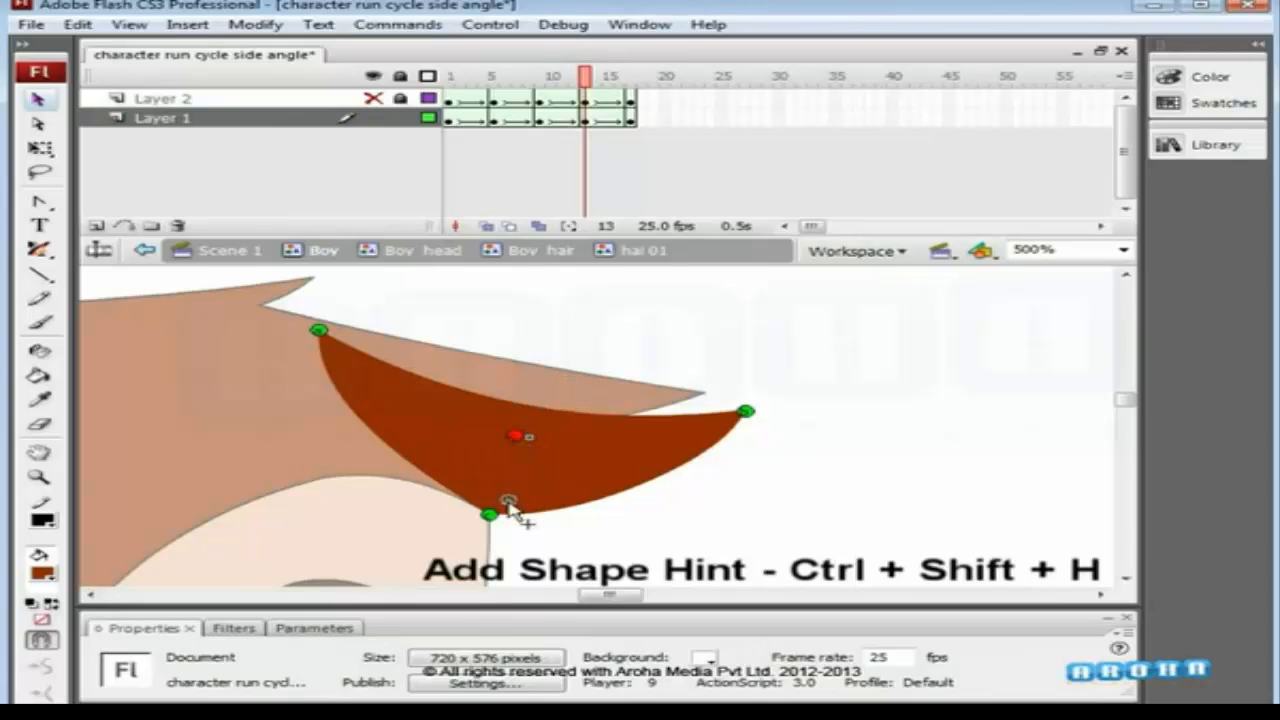
pyautogui.moveTo(514, 441); pyautogui.dragTo(746, 412)
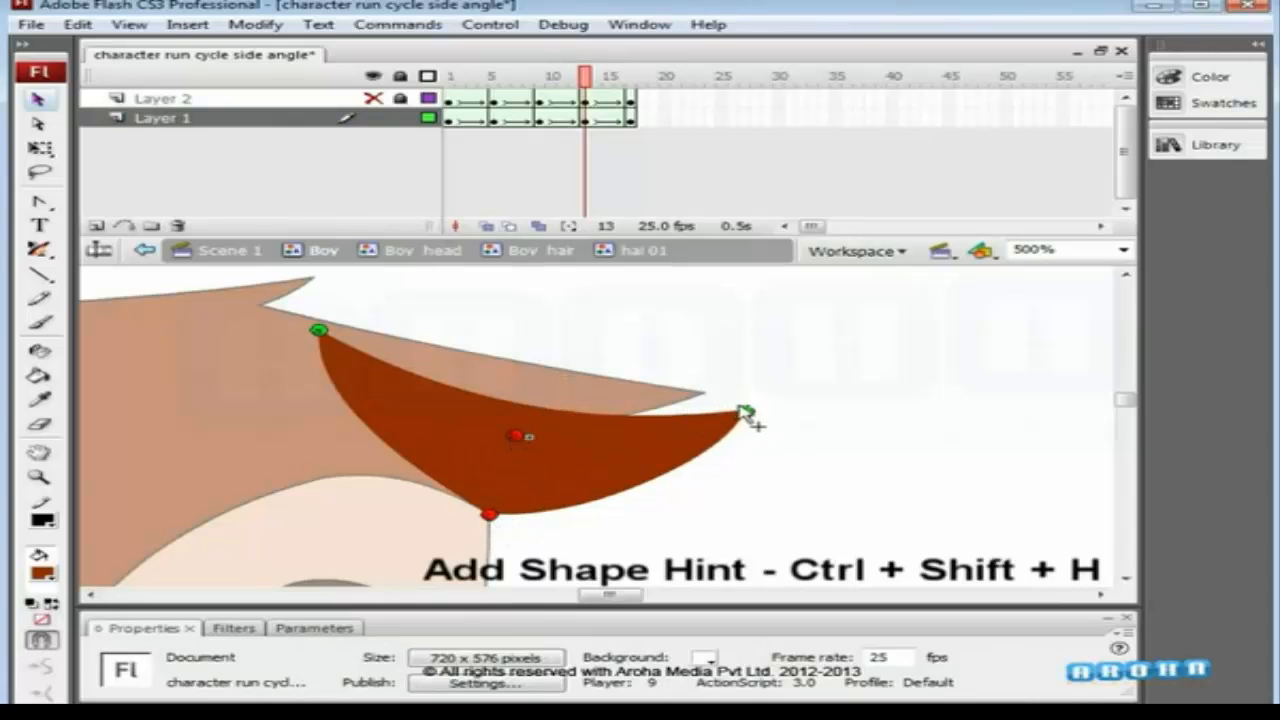
pyautogui.moveTo(518, 444); pyautogui.dragTo(318, 331)
# Match Layer 1's shape hints at frame 17 to the corner, drooping tip and root of the fill.
pyautogui.moveTo(608, 80); pyautogui.dragTo(641, 77)
pyautogui.moveTo(528, 435); pyautogui.dragTo(735, 530)
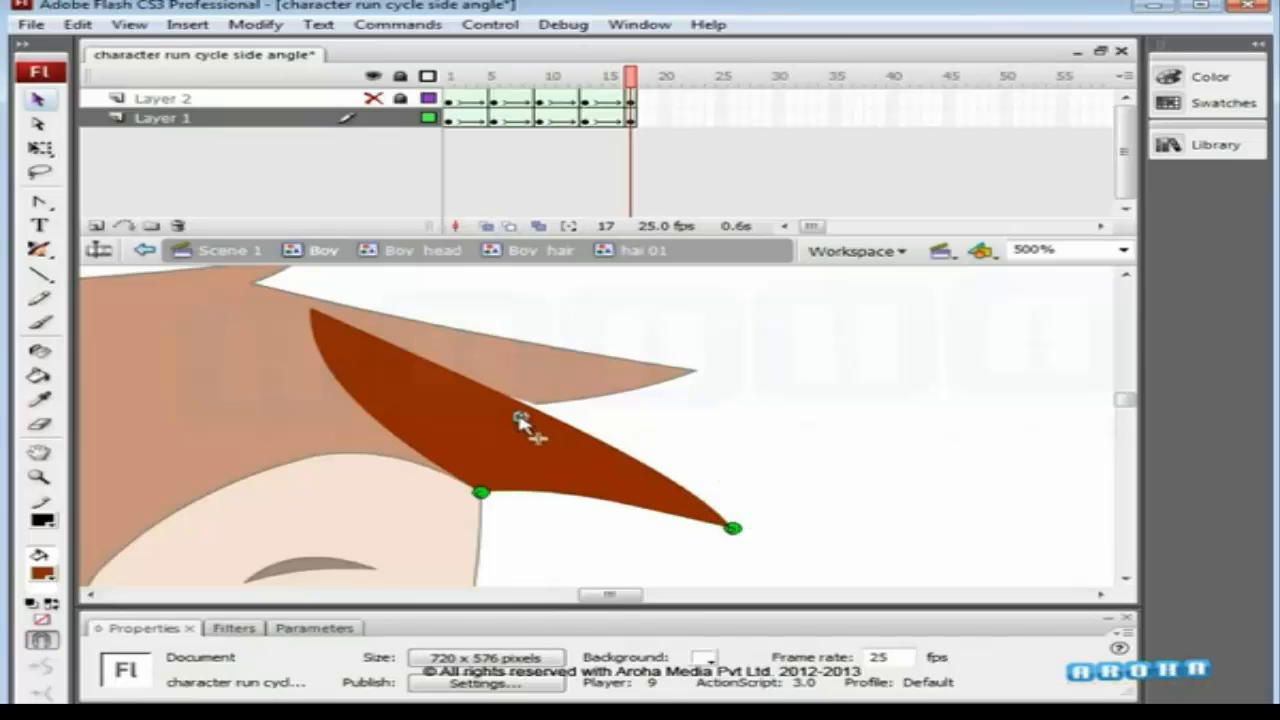
pyautogui.moveTo(310, 316); pyautogui.dragTo(310, 310)
pyautogui.hotkey('ctrl', '-')
pyautogui.hotkey('ctrl', '-')
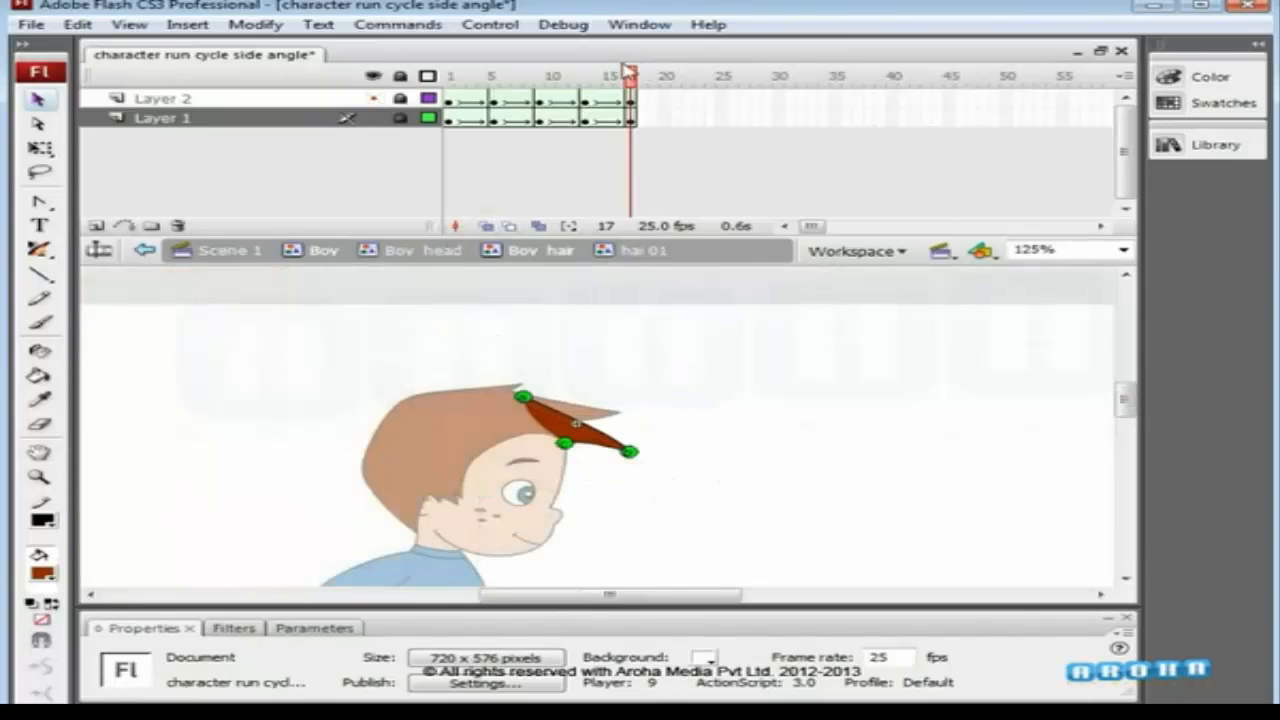
# Return to the Boy hair symbol and open the upper fringe strand symbol hair 02 for editing.
pyautogui.moveTo(633, 85)
pyautogui.mouseDown()
pyautogui.moveTo(449, 90)
pyautogui.moveTo(630, 92)
pyautogui.mouseUp()
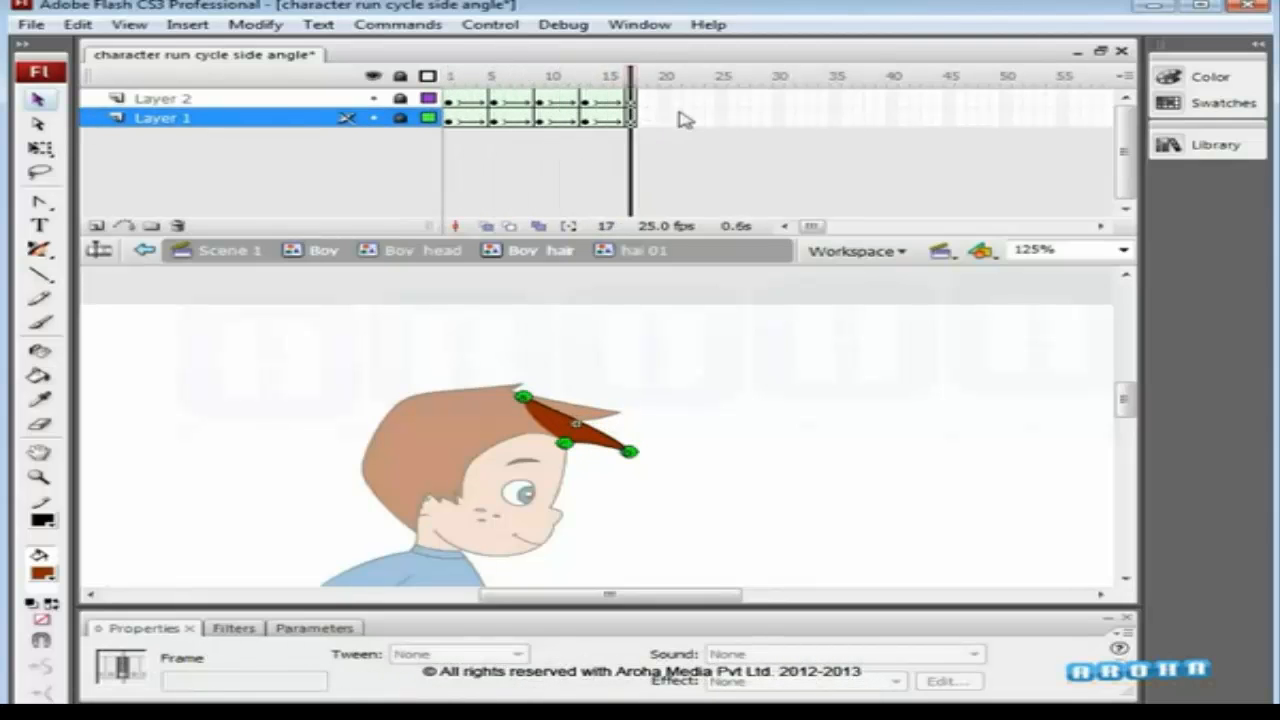
pyautogui.click(606, 351)
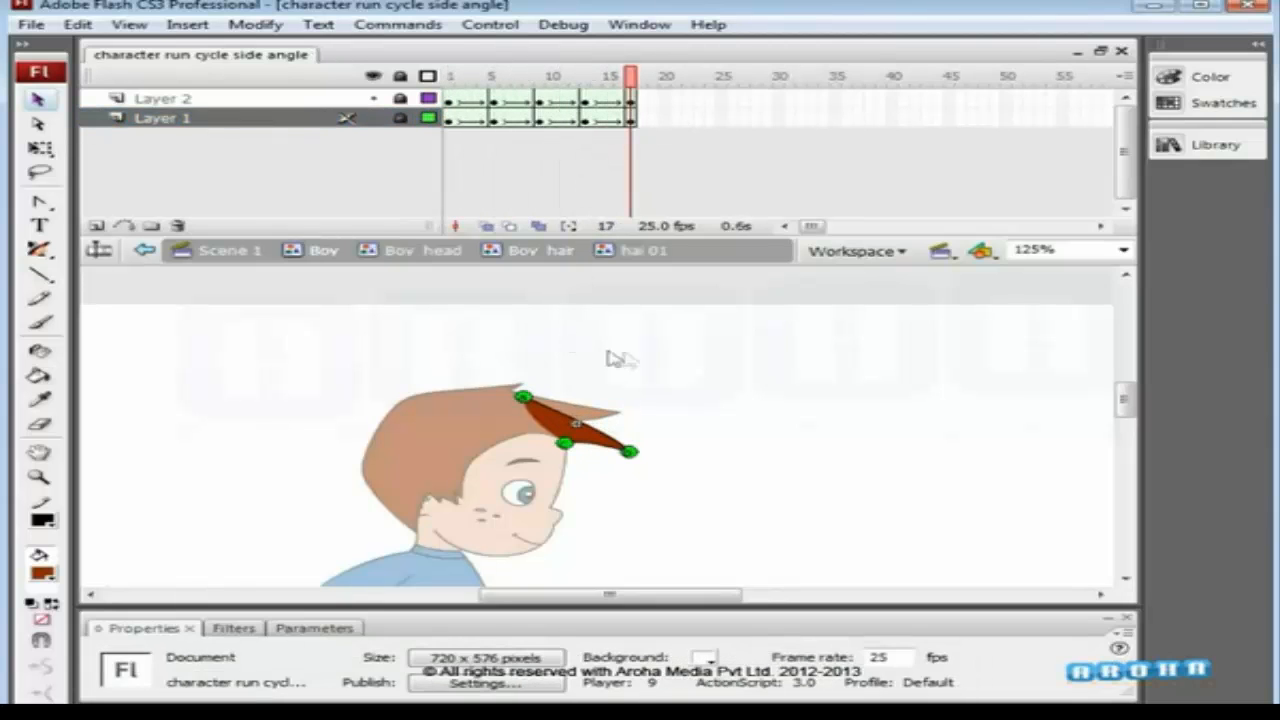
pyautogui.moveTo(649, 367); pyautogui.dragTo(498, 522)
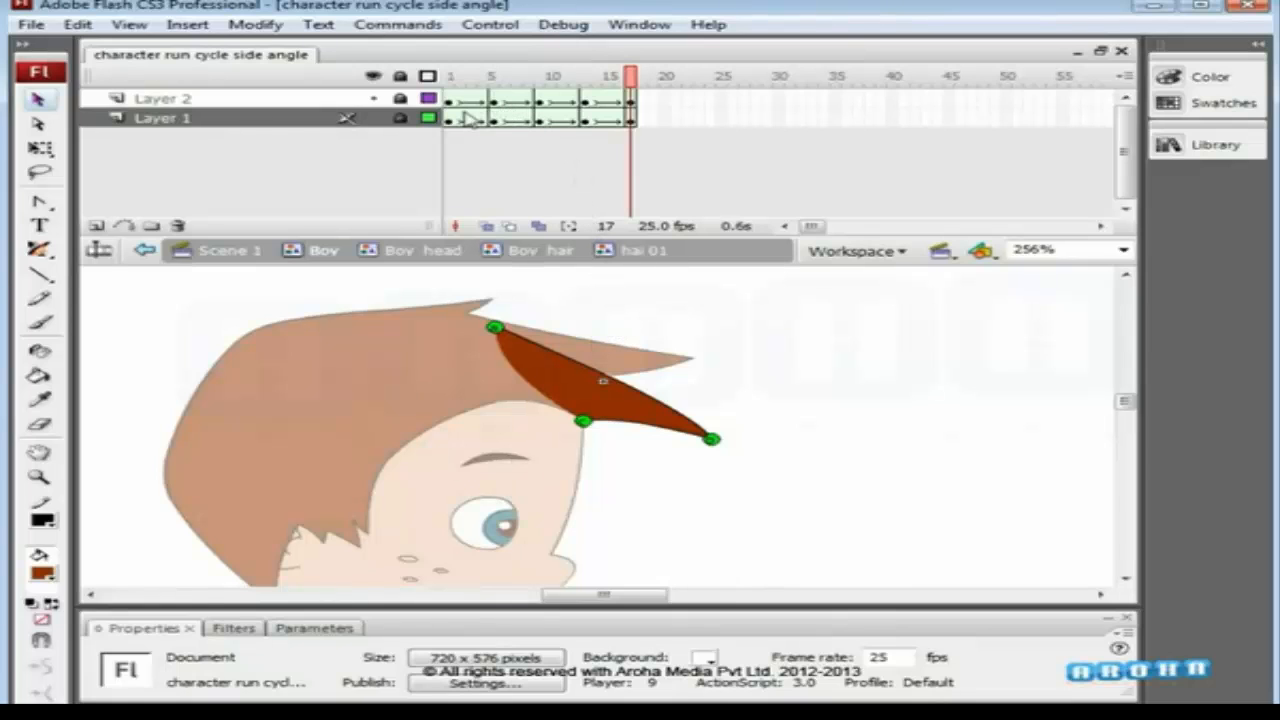
pyautogui.moveTo(512, 84); pyautogui.dragTo(630, 92)
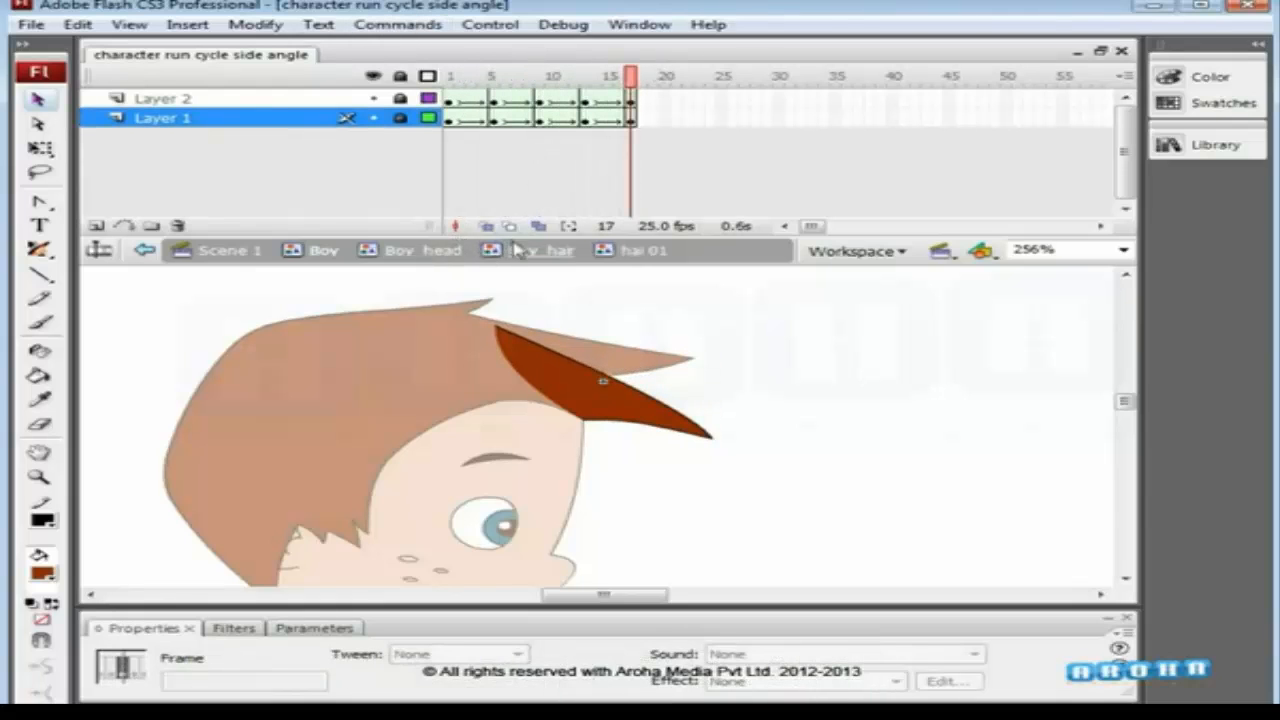
pyautogui.click(517, 250)
pyautogui.click(640, 368)
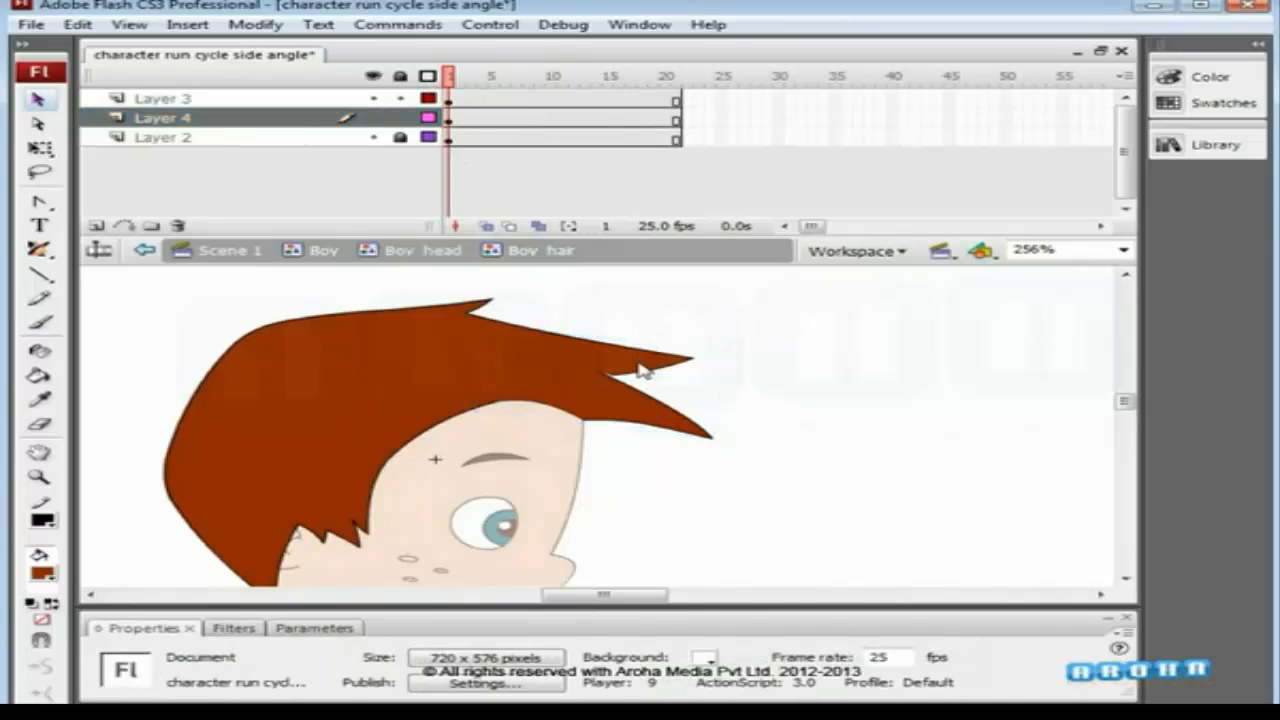
pyautogui.doubleClick(645, 368)
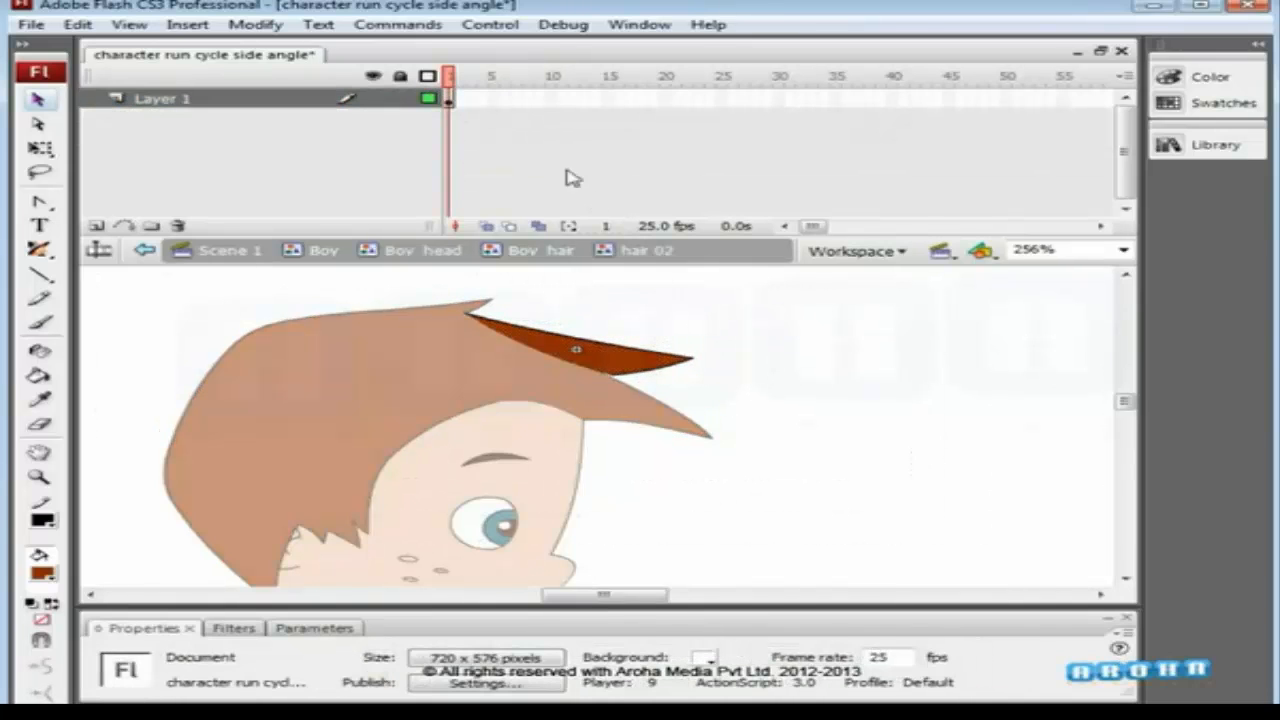
# Extend hair 02 to frame 18 and move the strand's fill in place onto a new Layer 2 beneath Layer 1's outline.
pyautogui.click(642, 98)
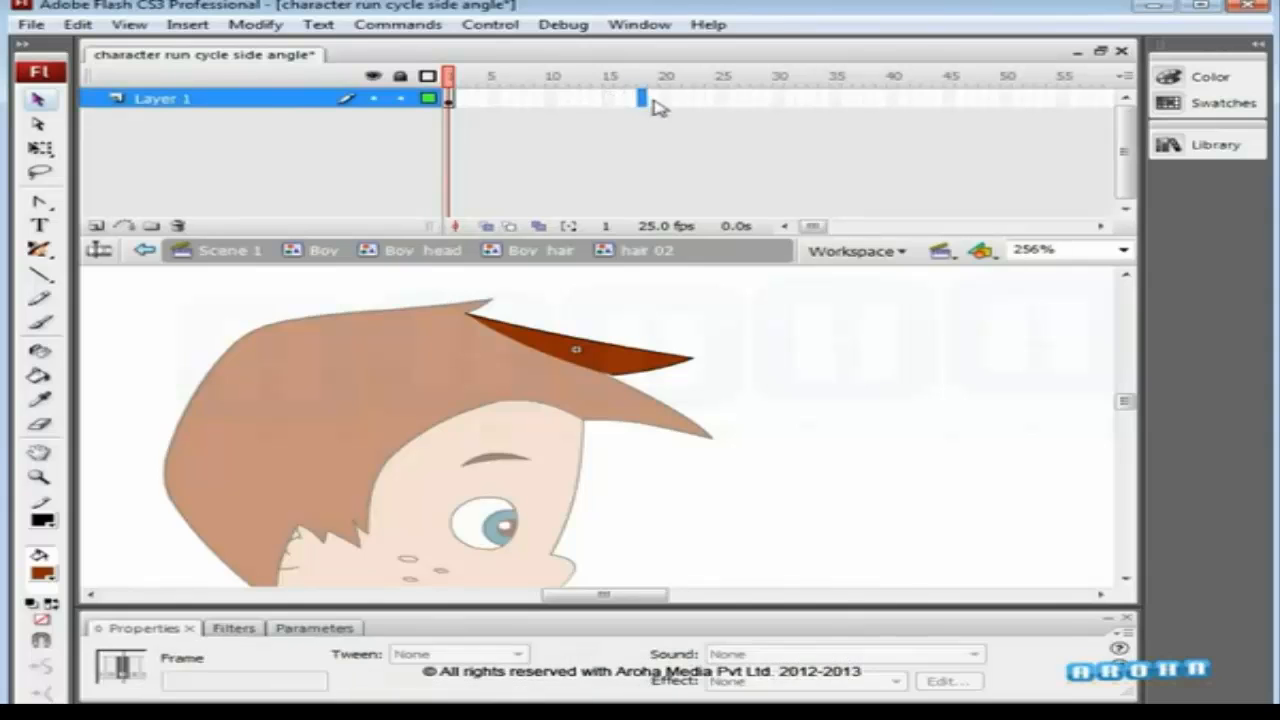
pyautogui.press('F5')
pyautogui.click(449, 99)
pyautogui.hotkey('ctrl', 'space')
pyautogui.moveTo(688, 304); pyautogui.dragTo(560, 421)
pyautogui.click(604, 402)
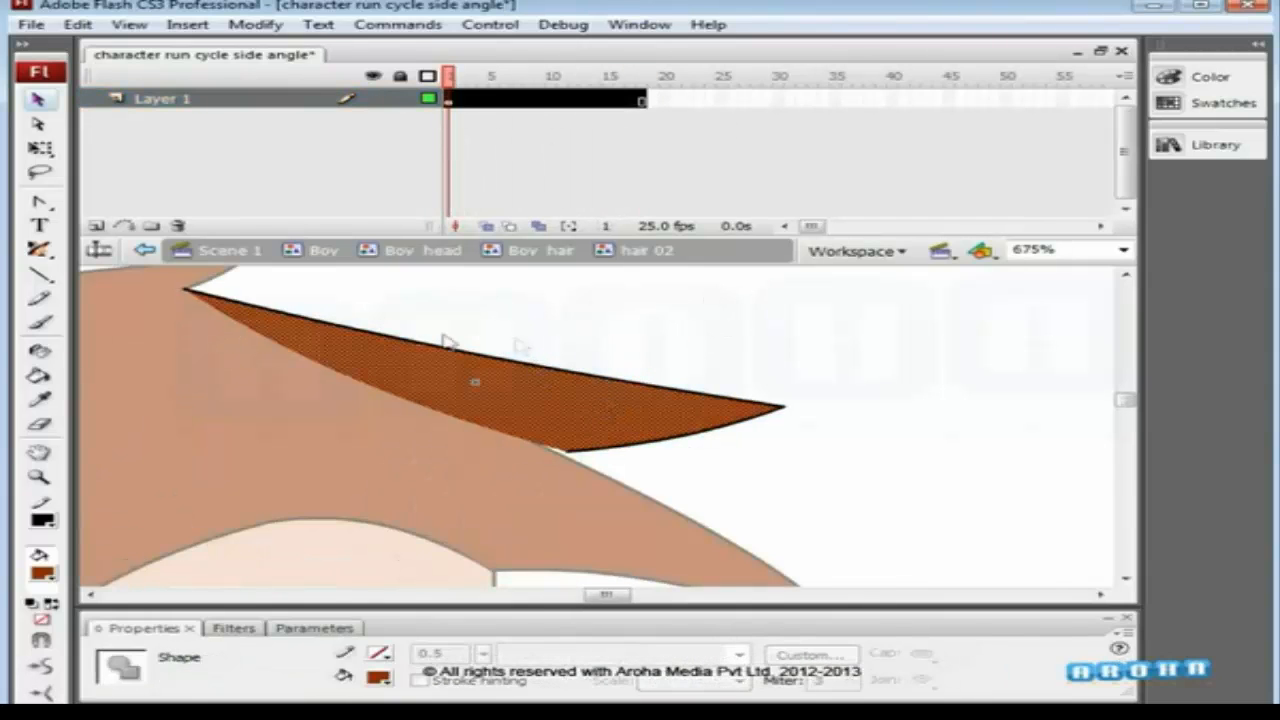
pyautogui.hotkey('ctrl', 'x')
pyautogui.click(96, 225)
pyautogui.moveTo(268, 100); pyautogui.dragTo(417, 120)
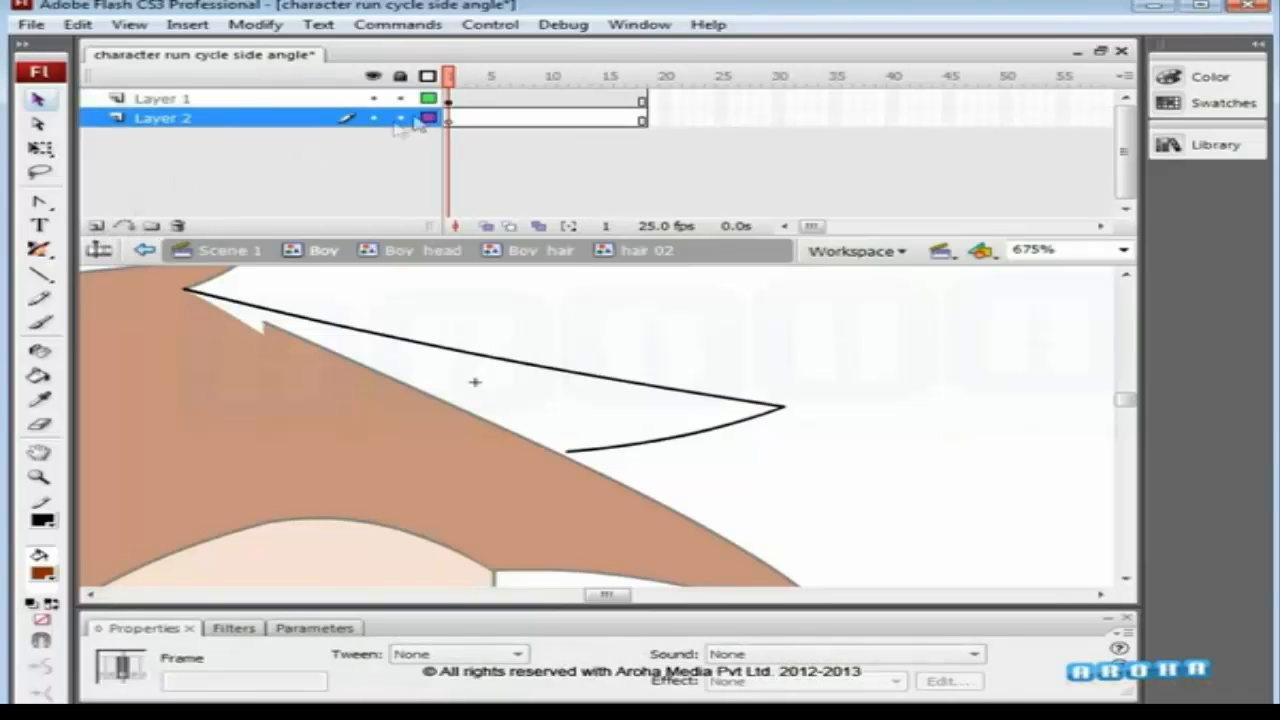
pyautogui.hotkey('ctrl', 'shift', 'v')
# Insert keyframes at frame 5 on both Layer 1 and Layer 2.
pyautogui.click(492, 76)
pyautogui.moveTo(492, 100); pyautogui.dragTo(492, 118)
pyautogui.press('F6')
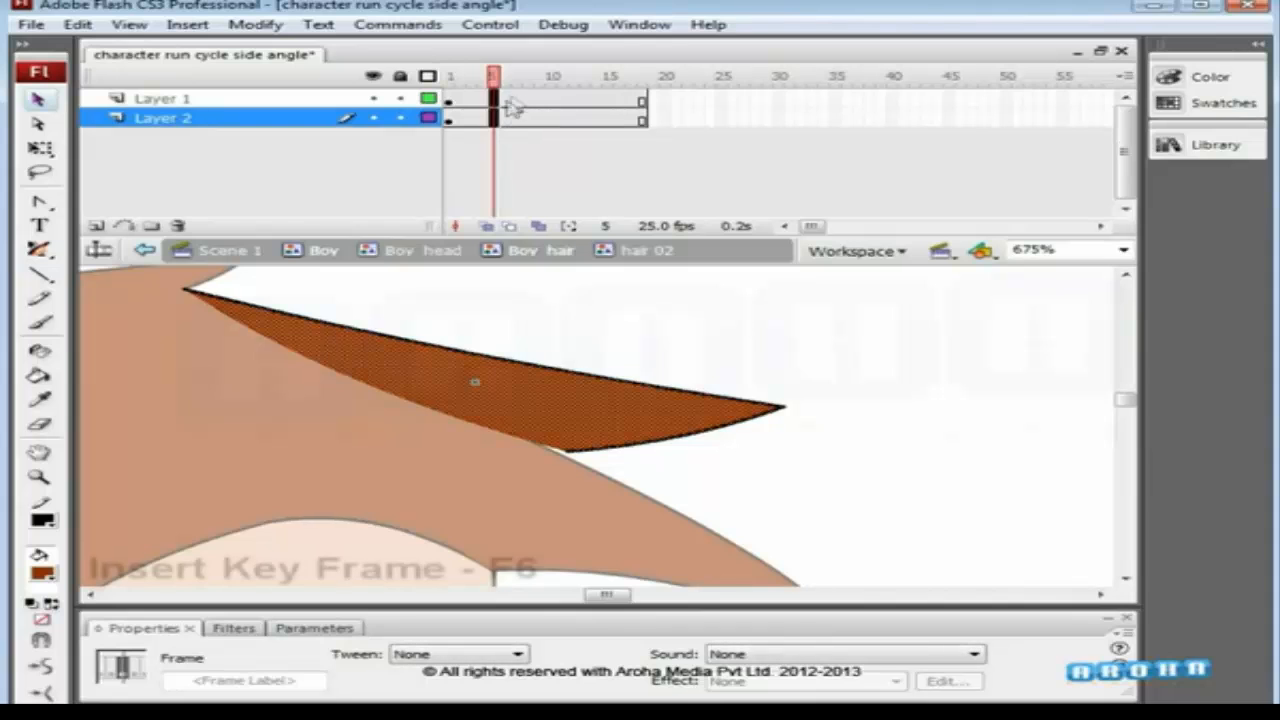
# Reshape Layer 2's fill at frame 5 with the Subselection tool so the strand's tip and lower edge droop.
pyautogui.click(710, 358)
pyautogui.press('a')
pyautogui.moveTo(808, 391); pyautogui.dragTo(776, 426)
pyautogui.moveTo(784, 425)
pyautogui.mouseDown()
pyautogui.moveTo(817, 390)
pyautogui.moveTo(834, 400)
pyautogui.moveTo(738, 416)
pyautogui.mouseUp()
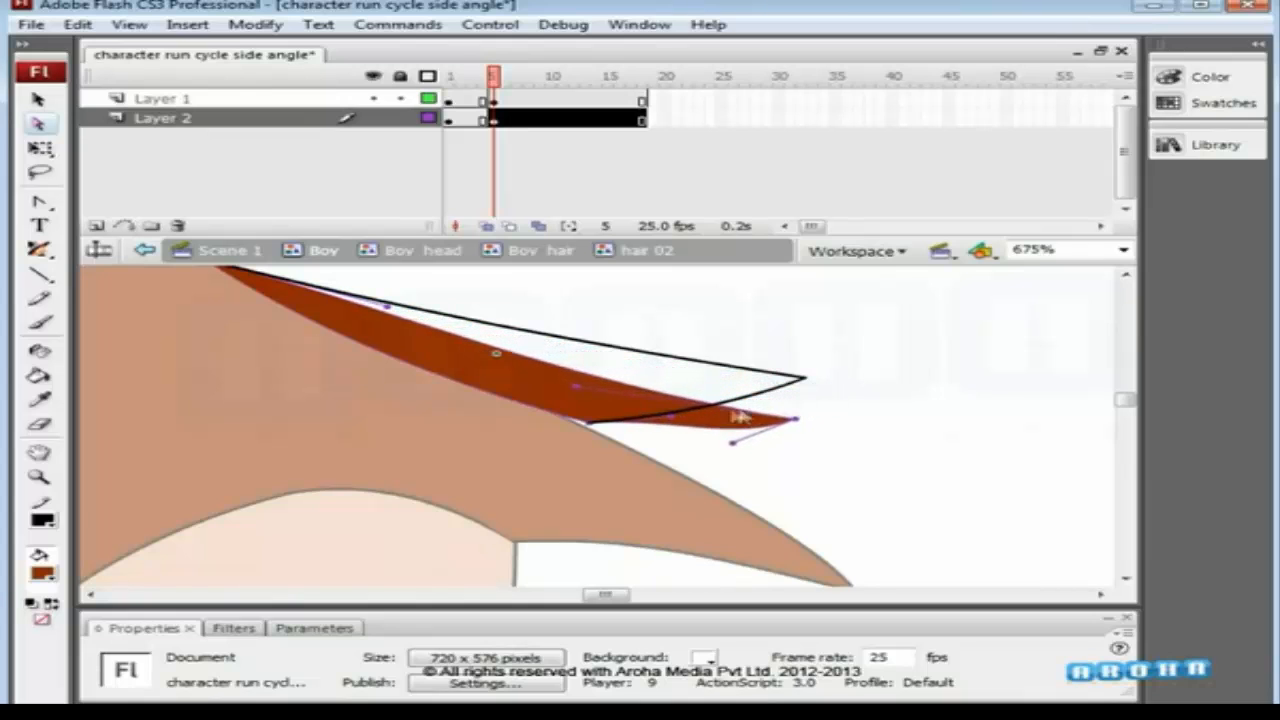
pyautogui.moveTo(576, 386); pyautogui.dragTo(595, 367)
pyautogui.moveTo(733, 443); pyautogui.dragTo(723, 435)
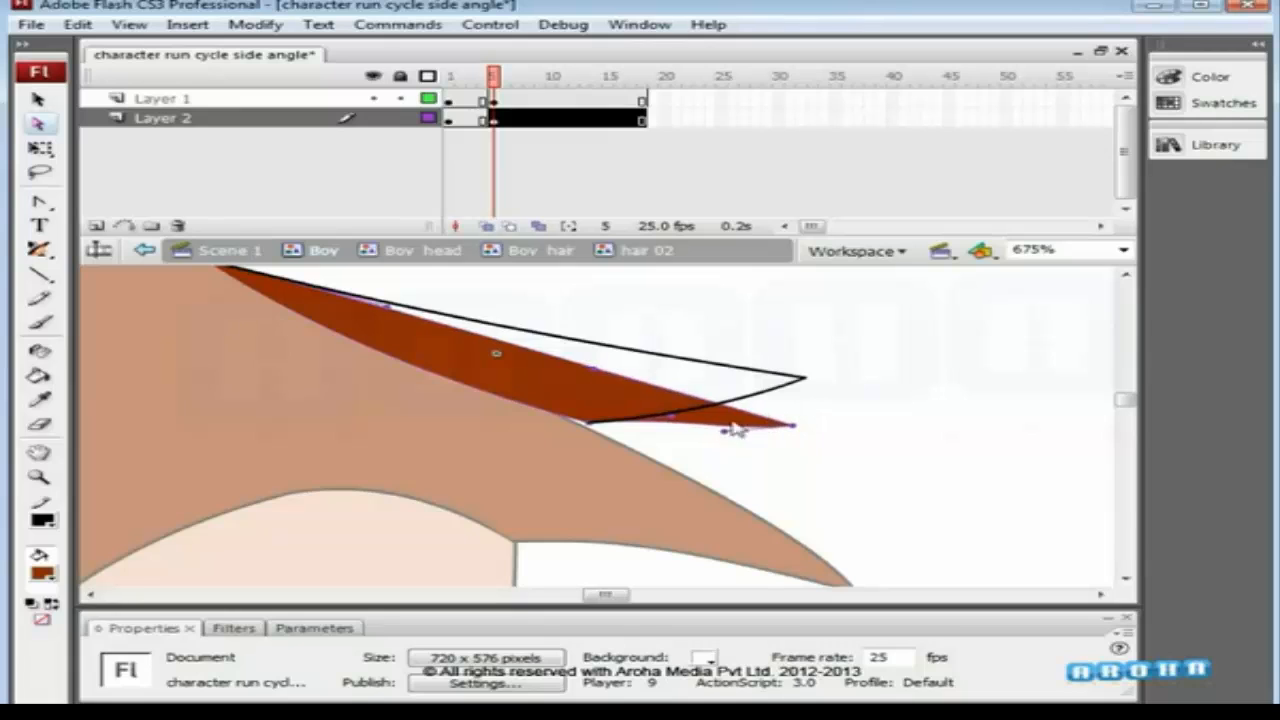
pyautogui.click(615, 432)
pyautogui.click(599, 435)
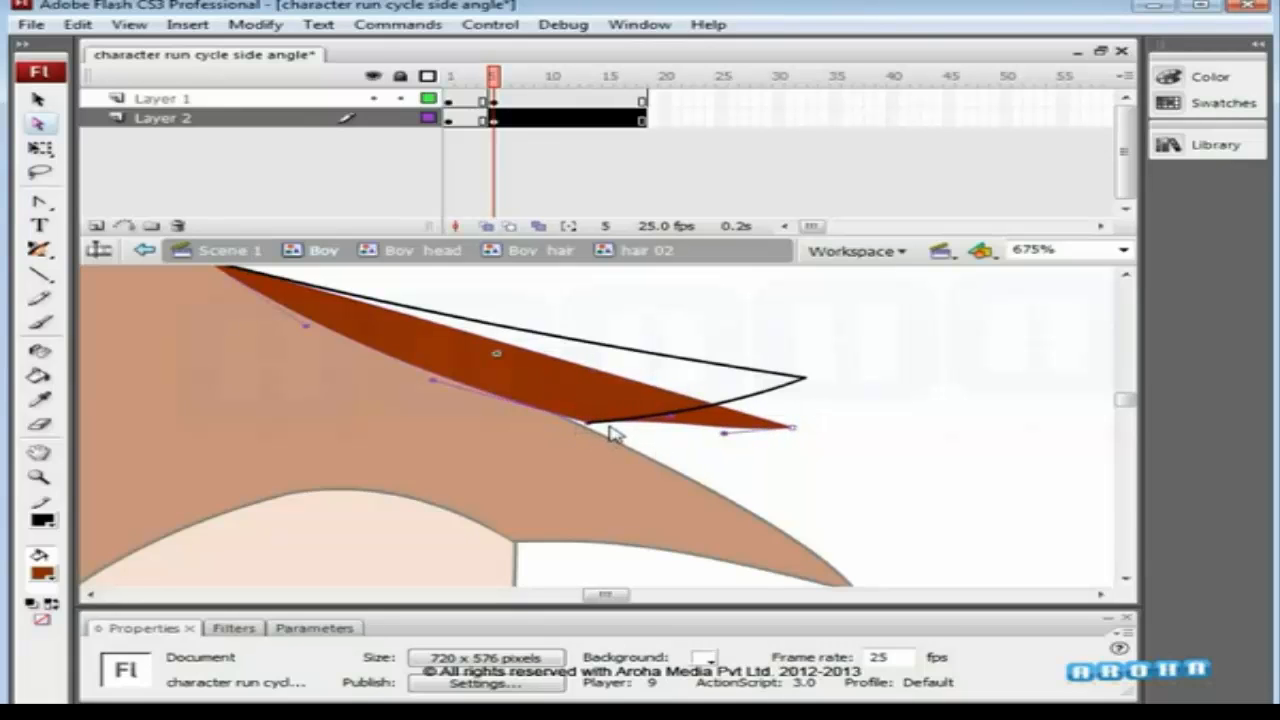
pyautogui.moveTo(617, 430); pyautogui.dragTo(655, 410)
pyautogui.moveTo(727, 435); pyautogui.dragTo(720, 429)
pyautogui.moveTo(822, 406)
pyautogui.mouseDown()
pyautogui.moveTo(785, 438)
pyautogui.moveTo(797, 420)
pyautogui.mouseUp()
pyautogui.press('Down')
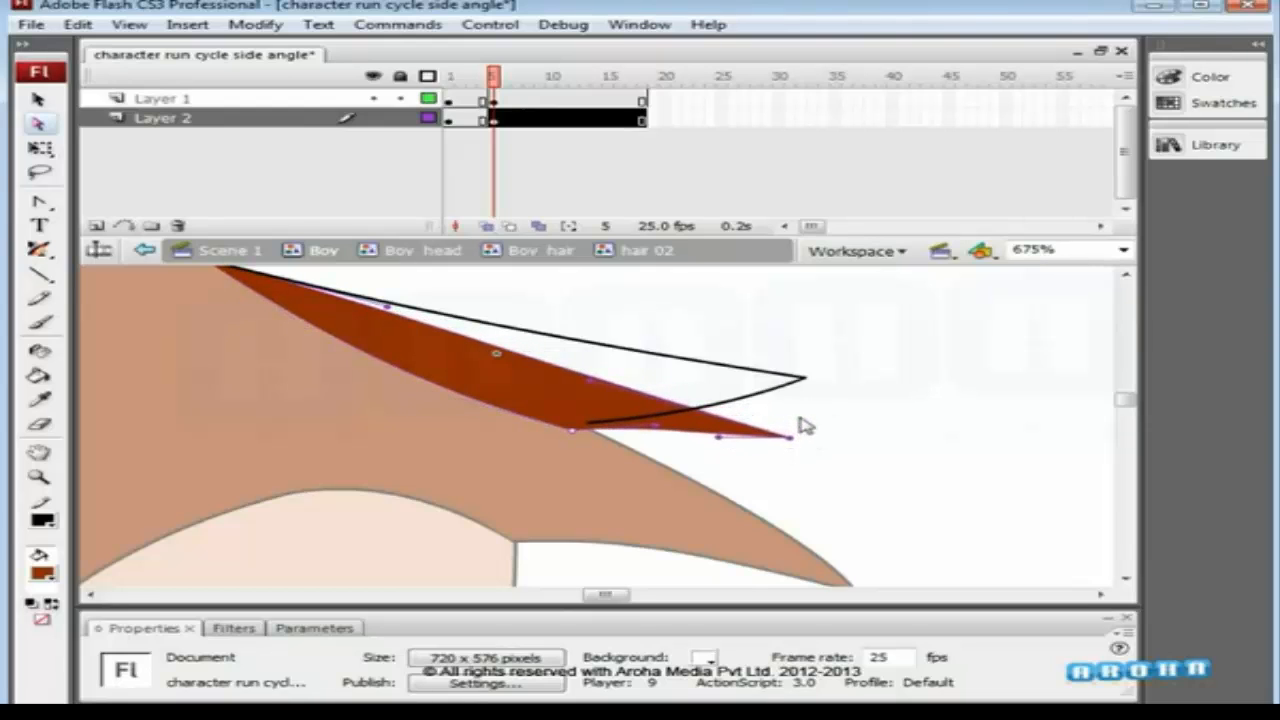
pyautogui.moveTo(720, 438); pyautogui.dragTo(714, 431)
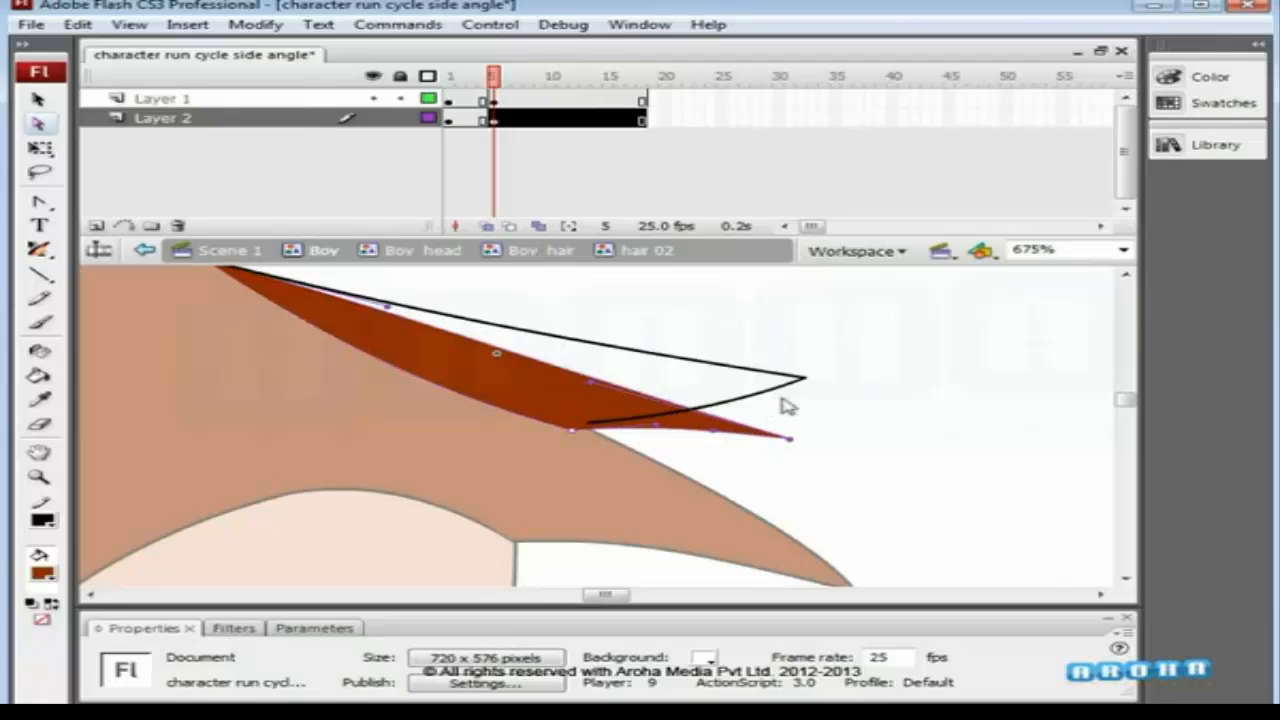
# Lower the tip of Layer 1's outline at frame 5 and bend its curves to follow the drooping fill.
pyautogui.click(807, 381)
pyautogui.press('Down')
pyautogui.press('Down')
pyautogui.press('Down')
pyautogui.press('Down')
pyautogui.press('Down')
pyautogui.press('Down')
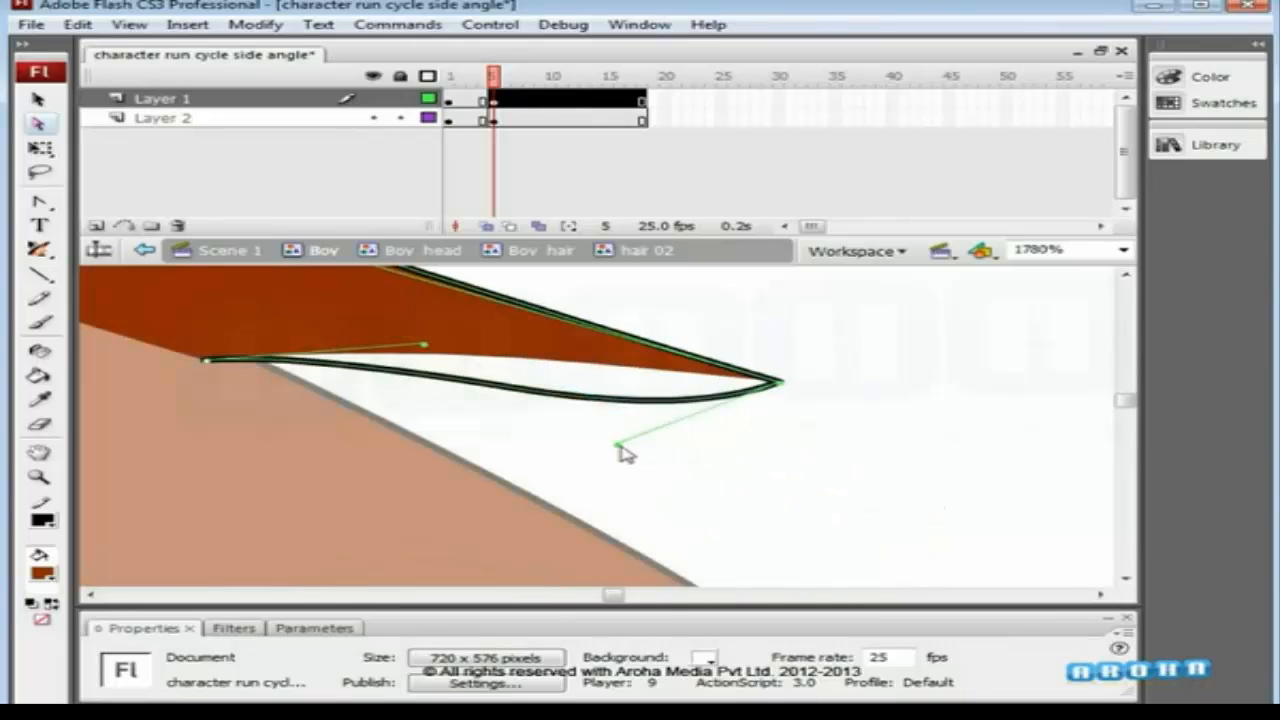
pyautogui.moveTo(623, 449); pyautogui.dragTo(590, 370)
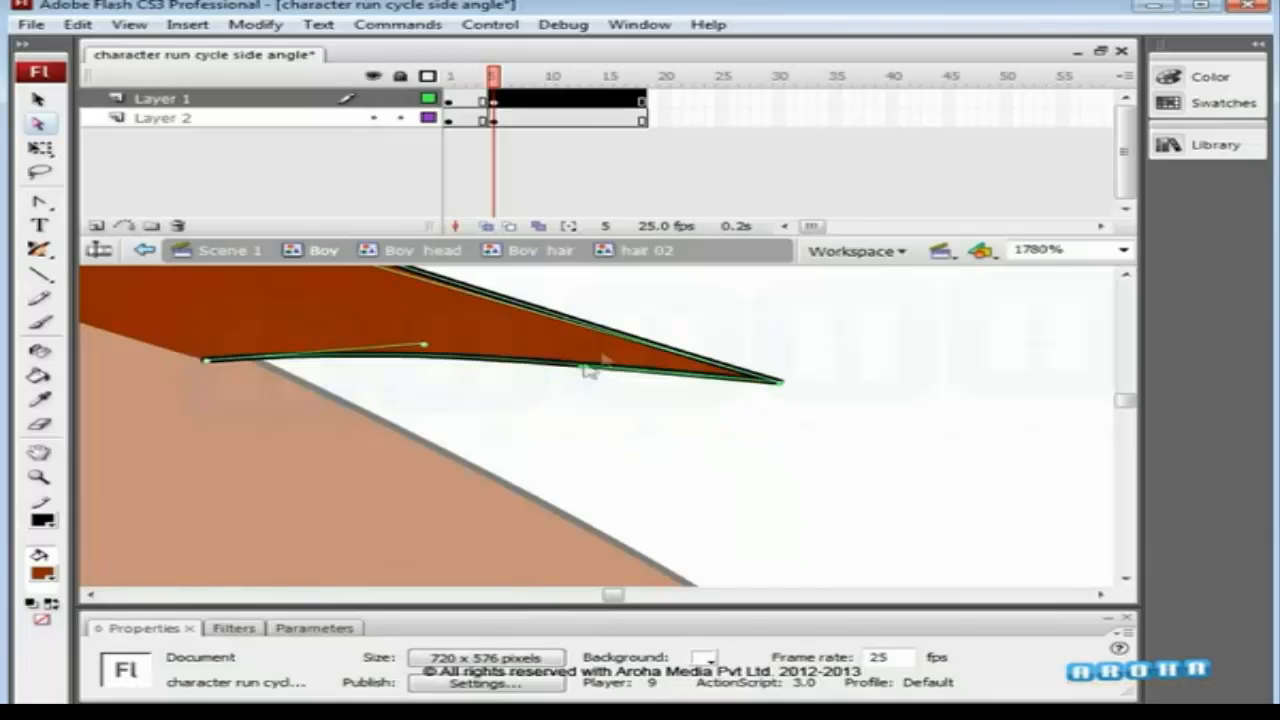
pyautogui.press('v')
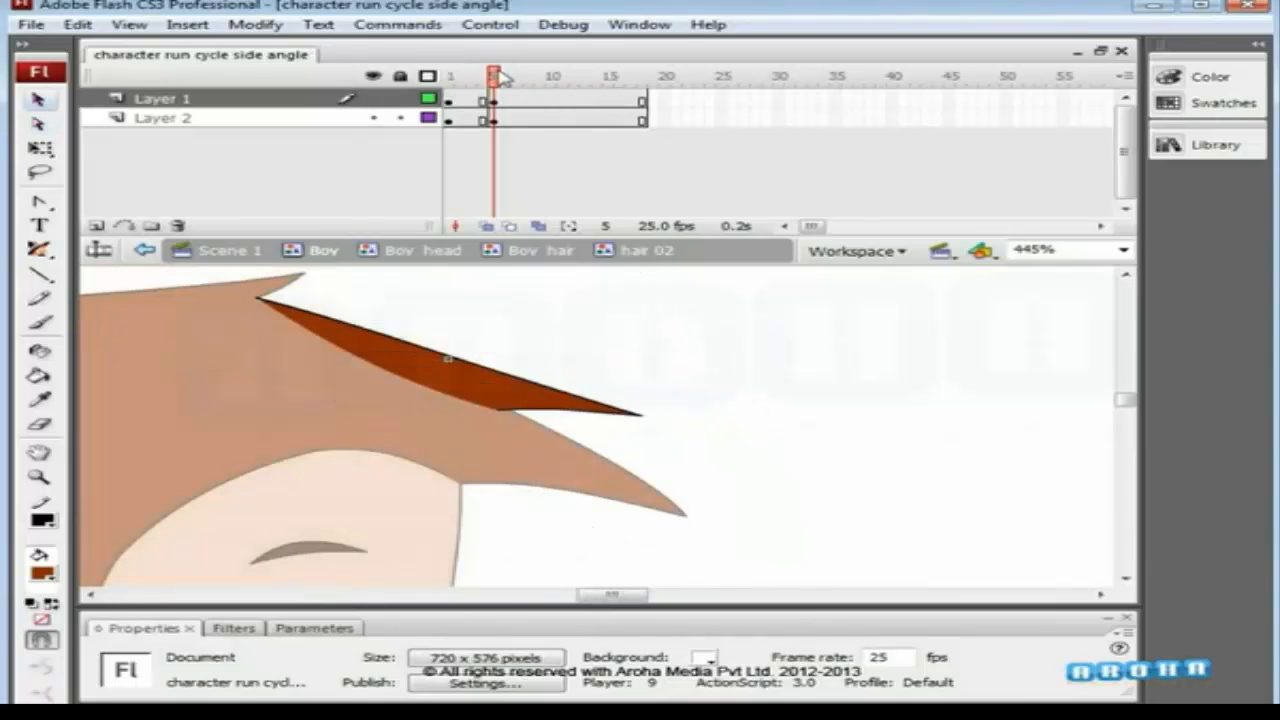
# Swap the keyframes on both layers so the drooping pose sits at frame 1 and the original pose at frame 5.
pyautogui.click(478, 97)
pyautogui.click(492, 78)
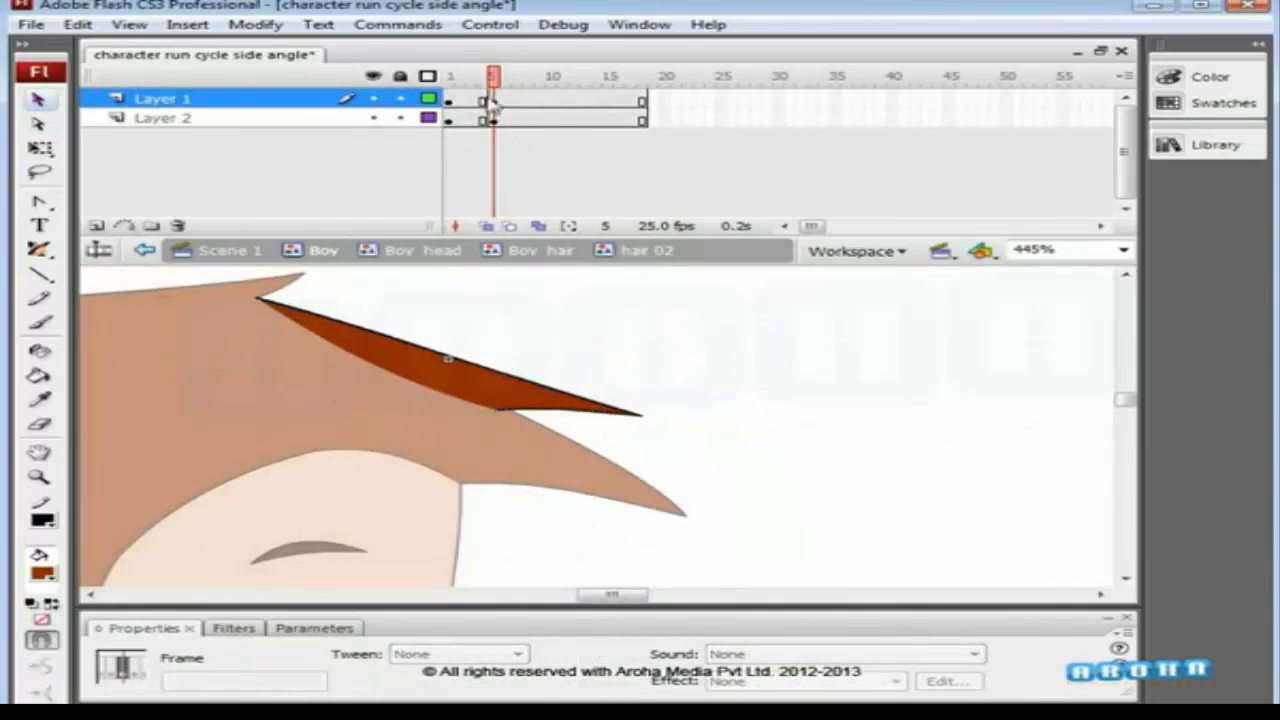
pyautogui.click(494, 118)
pyautogui.moveTo(496, 119); pyautogui.dragTo(480, 57)
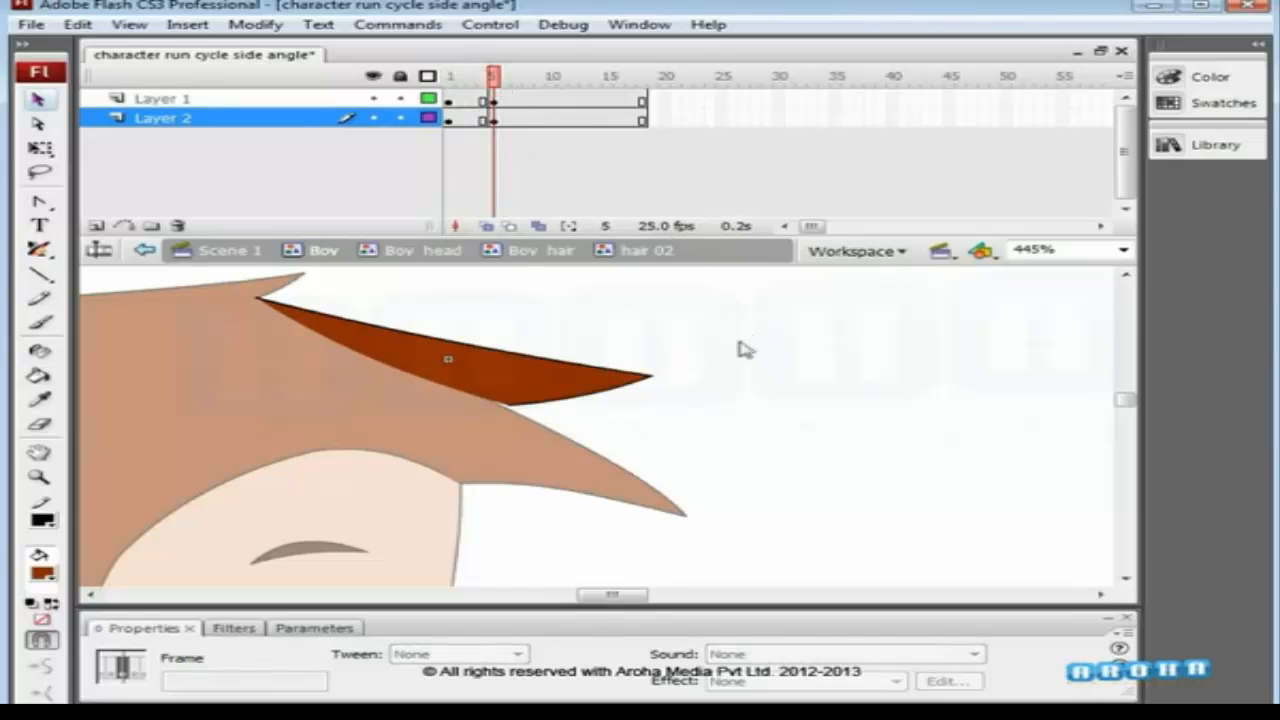
# Set the Boy hair symbol to frame 5 to show the lower strand raised, and reopen hair 02 against that pose.
pyautogui.doubleClick(575, 285)
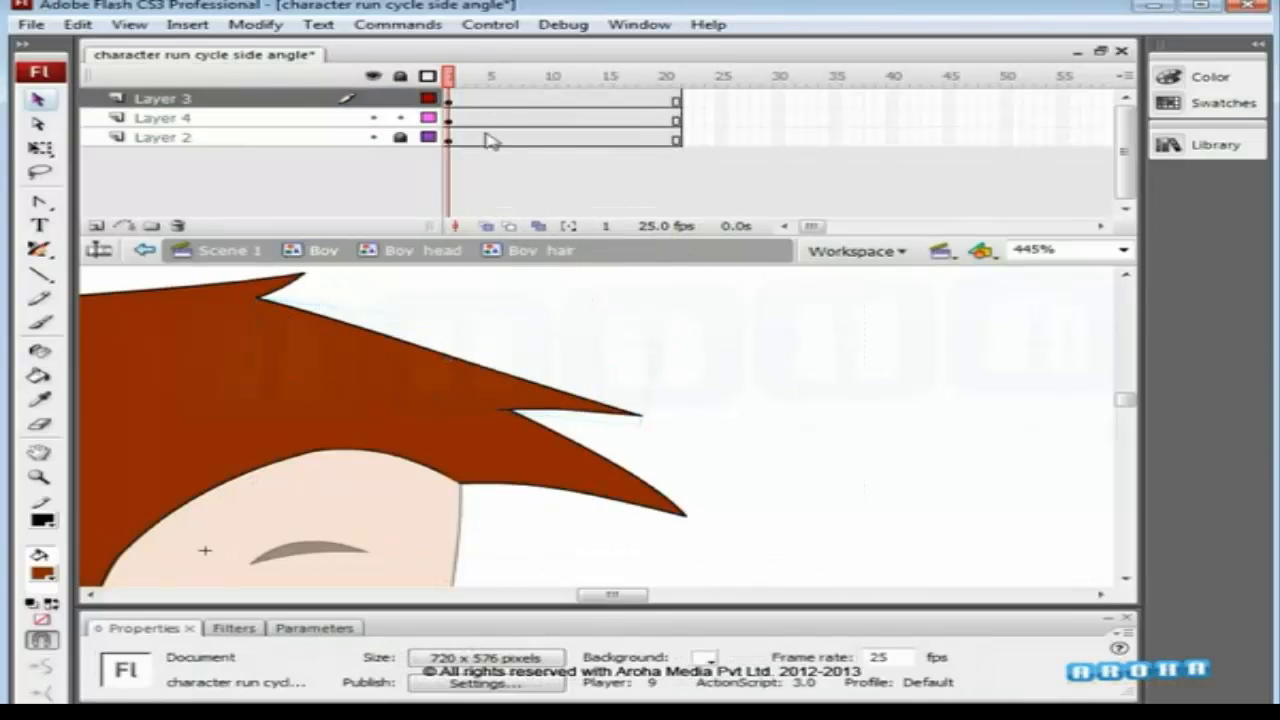
pyautogui.moveTo(455, 80); pyautogui.dragTo(498, 90)
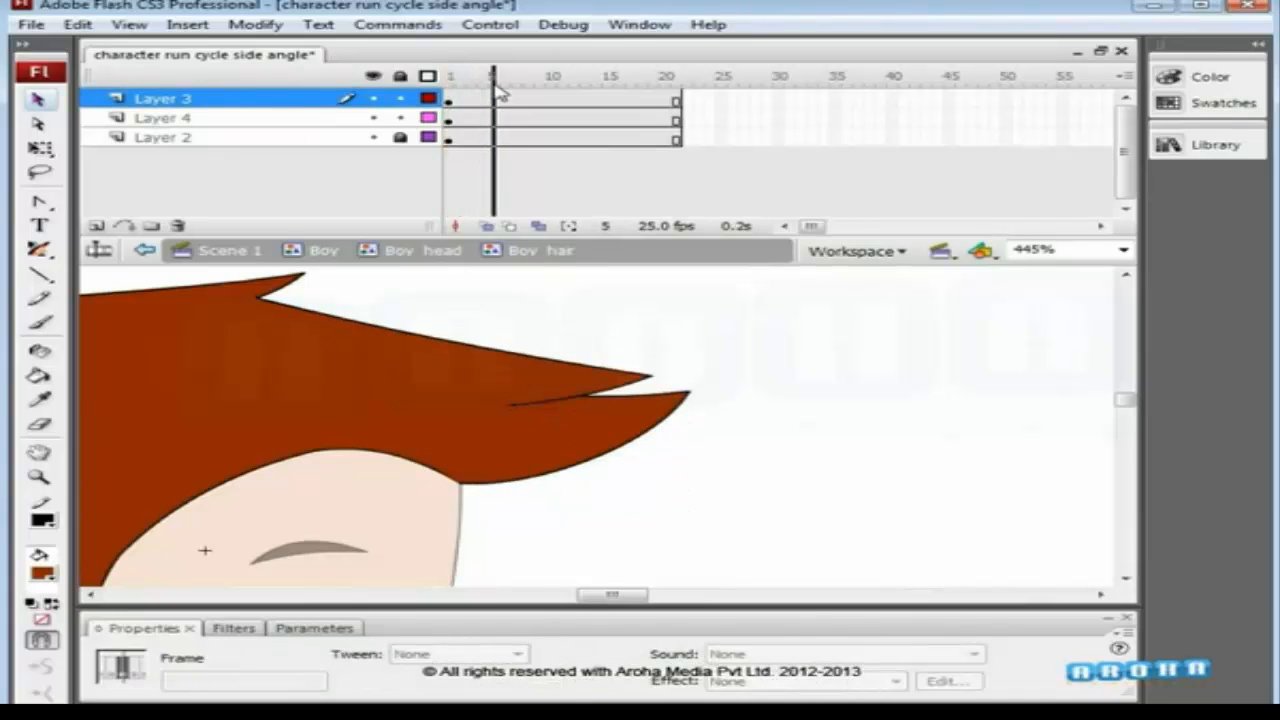
pyautogui.doubleClick(608, 372)
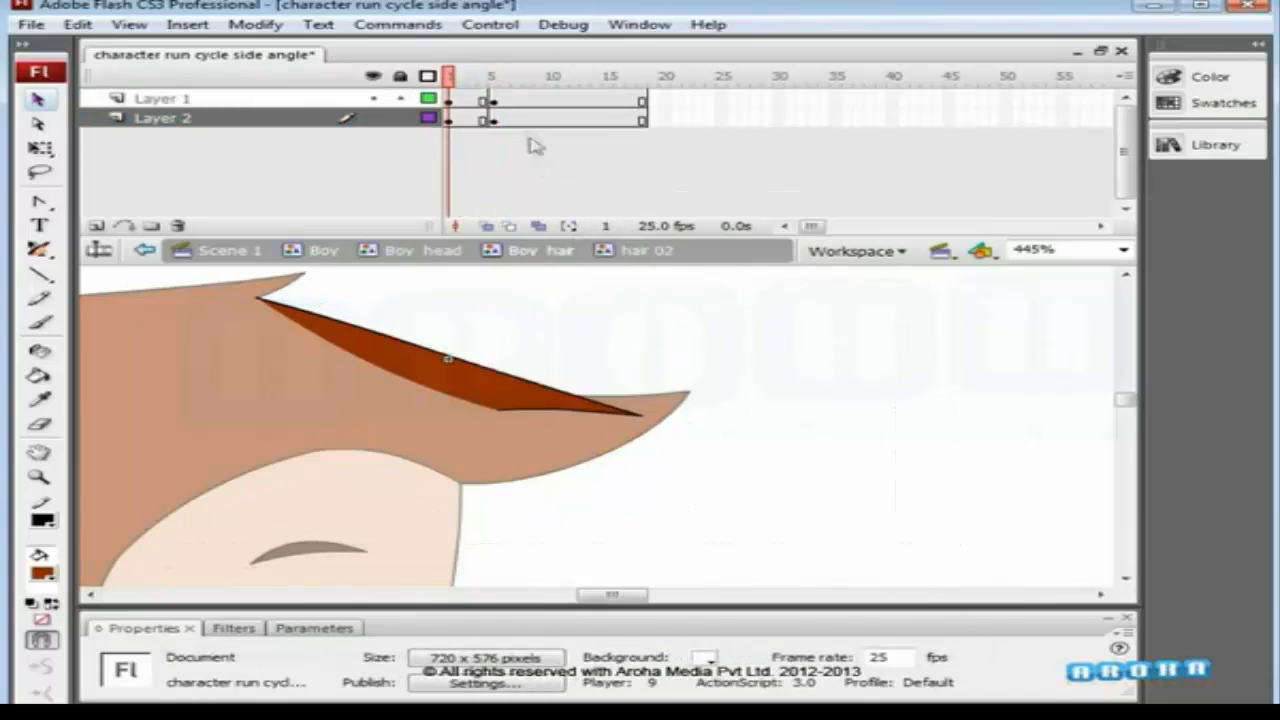
# Raise the tip of Layer 2's fill at frame 5 and curve its upper and lower edges upward.
pyautogui.click(495, 88)
pyautogui.click(660, 325)
pyautogui.press('a')
pyautogui.moveTo(668, 330); pyautogui.dragTo(623, 402)
pyautogui.moveTo(655, 318); pyautogui.dragTo(652, 313)
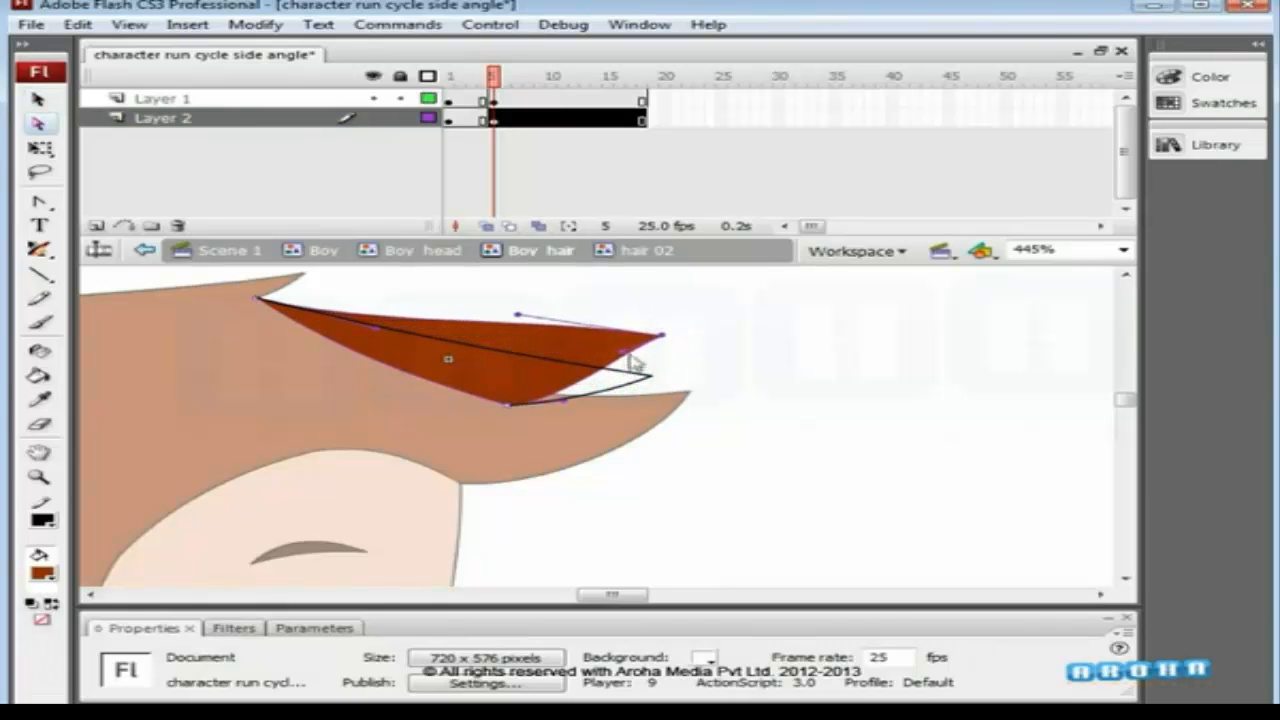
pyautogui.moveTo(625, 354); pyautogui.dragTo(649, 368)
pyautogui.moveTo(518, 315); pyautogui.dragTo(525, 352)
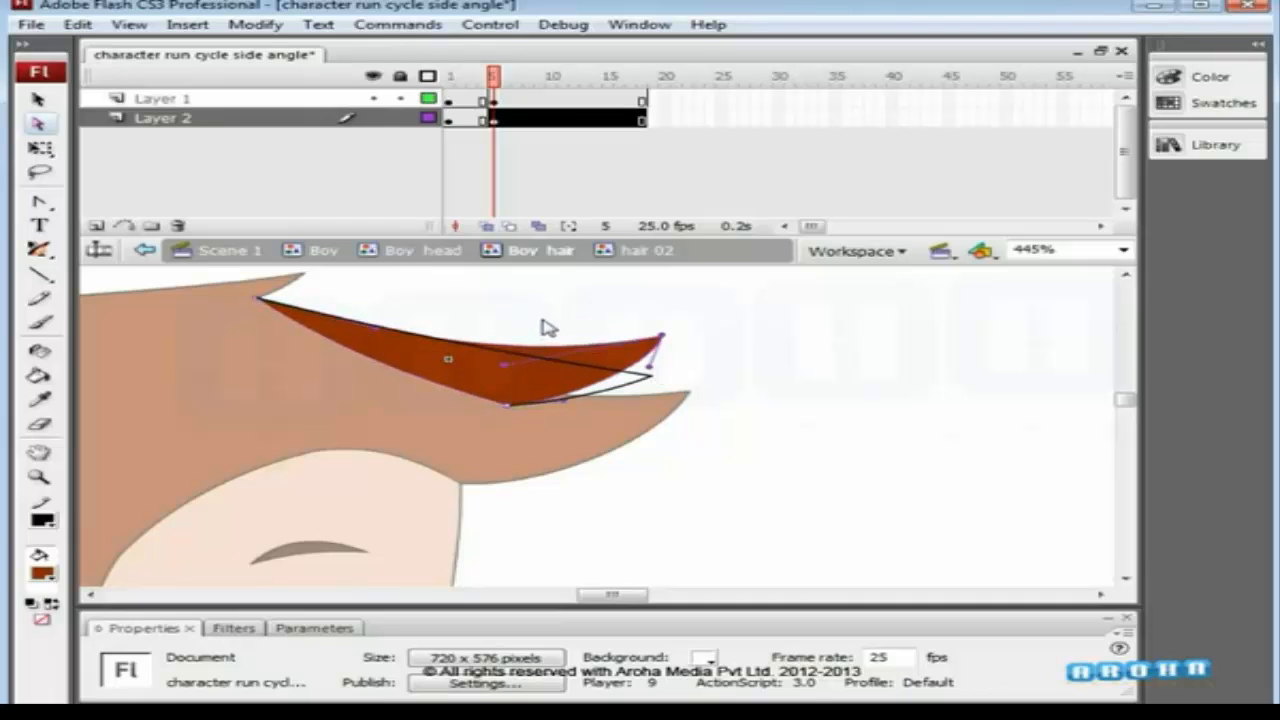
# Raise the tip of Layer 1's outline at frame 5 and fit its curves to the lifted fill's edges.
pyautogui.click(655, 376)
pyautogui.press('Up')
pyautogui.press('Up')
pyautogui.press('Up')
pyautogui.press('Up')
pyautogui.moveTo(606, 326); pyautogui.dragTo(692, 410)
pyautogui.moveTo(486, 372)
pyautogui.mouseDown()
pyautogui.moveTo(606, 414)
pyautogui.moveTo(589, 443)
pyautogui.moveTo(575, 430)
pyautogui.mouseUp()
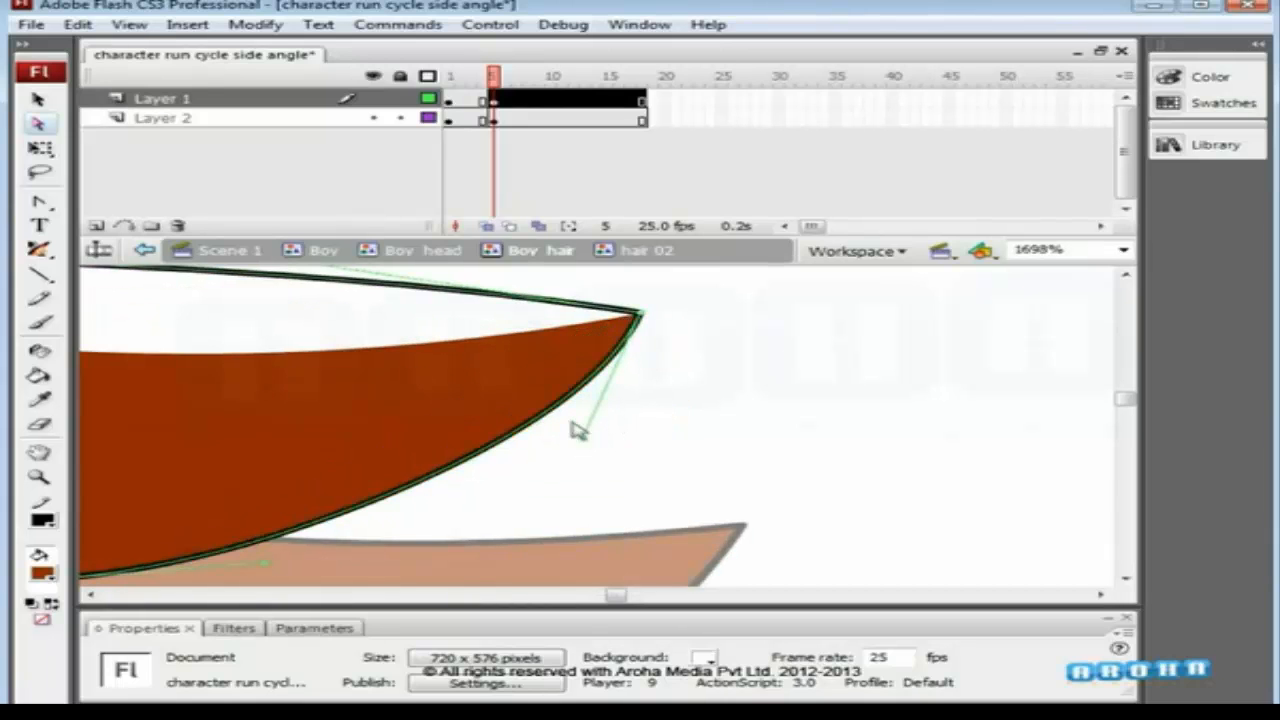
pyautogui.hotkey('ctrl', '-')
pyautogui.moveTo(501, 336); pyautogui.dragTo(466, 437)
pyautogui.click(500, 372)
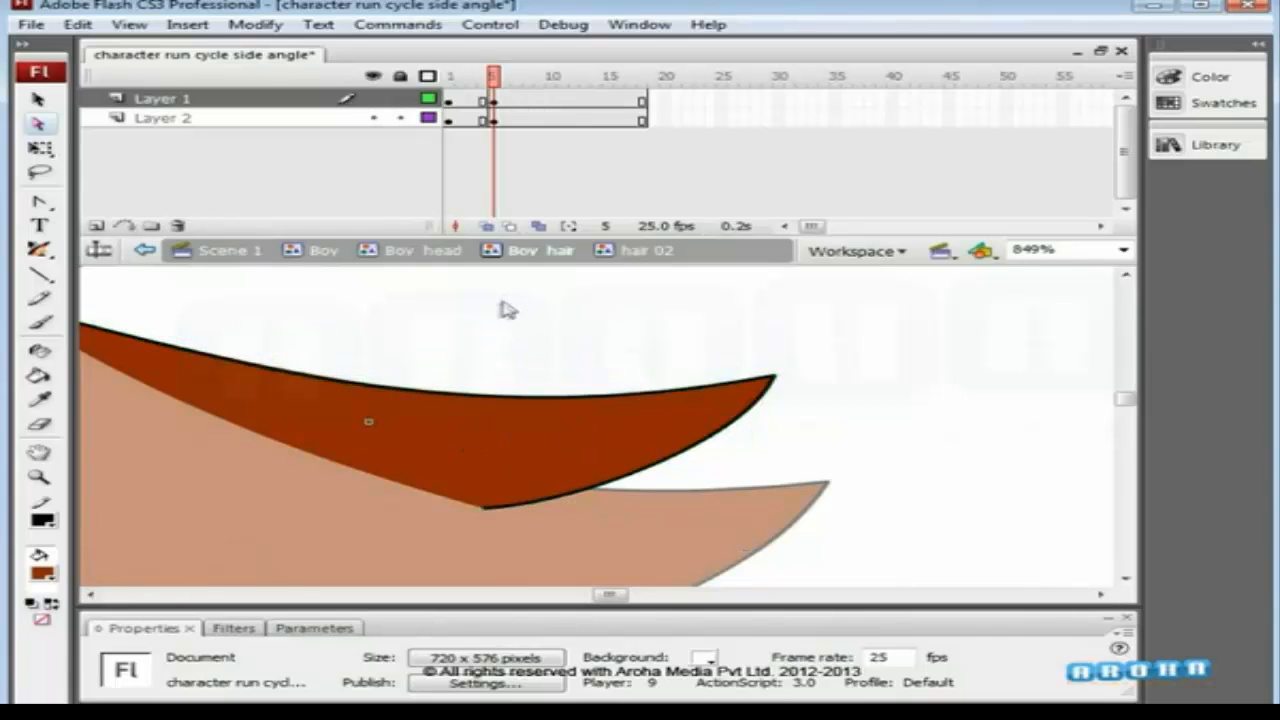
# Apply a Shape tween from frame 1 to frame 5 on both layers.
pyautogui.hotkey('ctrl', '-')
pyautogui.press('v')
pyautogui.moveTo(500, 82); pyautogui.dragTo(471, 119)
pyautogui.click(420, 654)
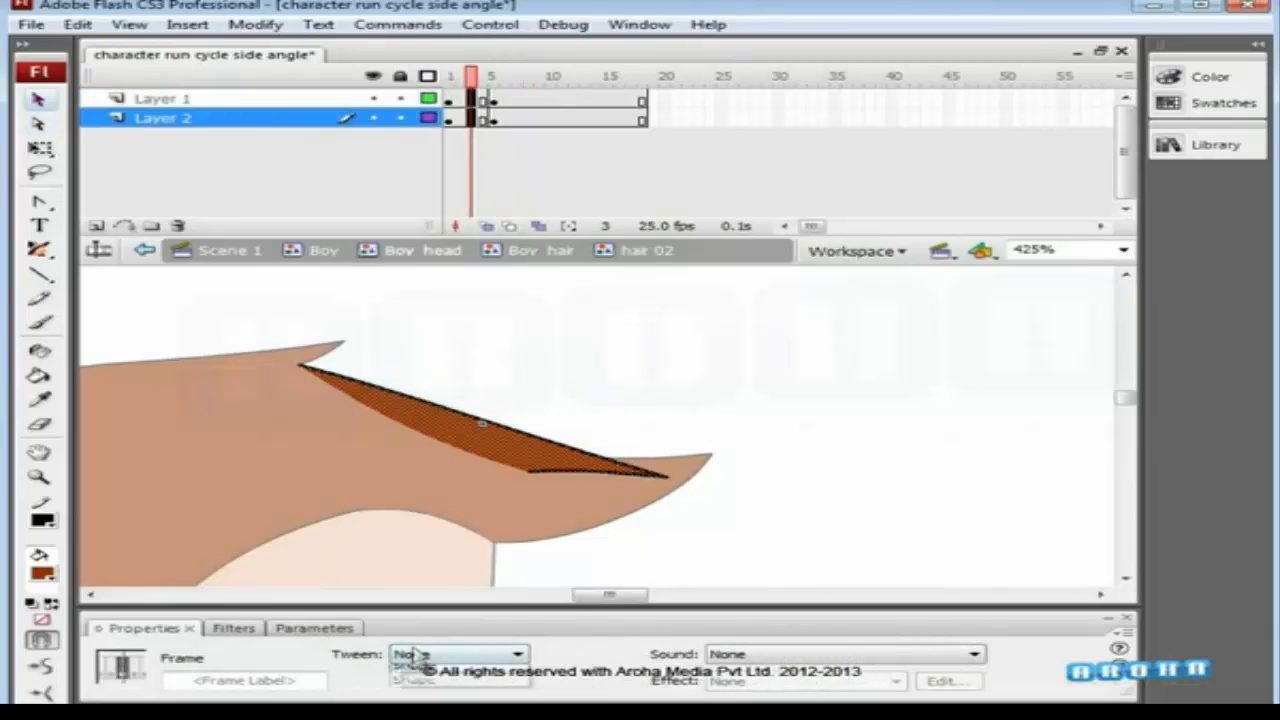
pyautogui.click(410, 694)
pyautogui.click(528, 366)
# Continue the Shape-tweened cycle on both layers with alternating poses at frames 9, 13 and 17, and play it back.
pyautogui.moveTo(471, 82); pyautogui.dragTo(608, 121)
pyautogui.hotkey('shift', 'F5')
pyautogui.moveTo(518, 101); pyautogui.dragTo(517, 129)
pyautogui.click(402, 660)
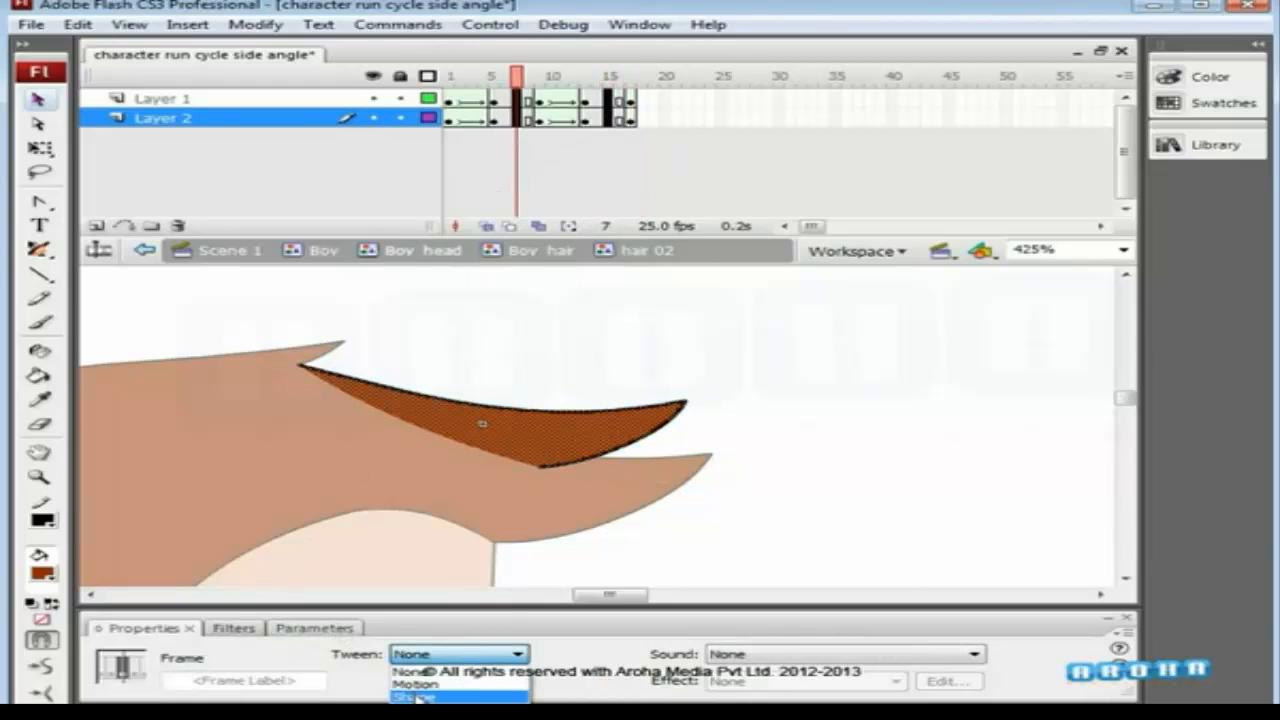
pyautogui.click(414, 694)
pyautogui.click(535, 345)
pyautogui.click(454, 92)
pyautogui.hotkey('ctrl', '-')
pyautogui.press('Return')
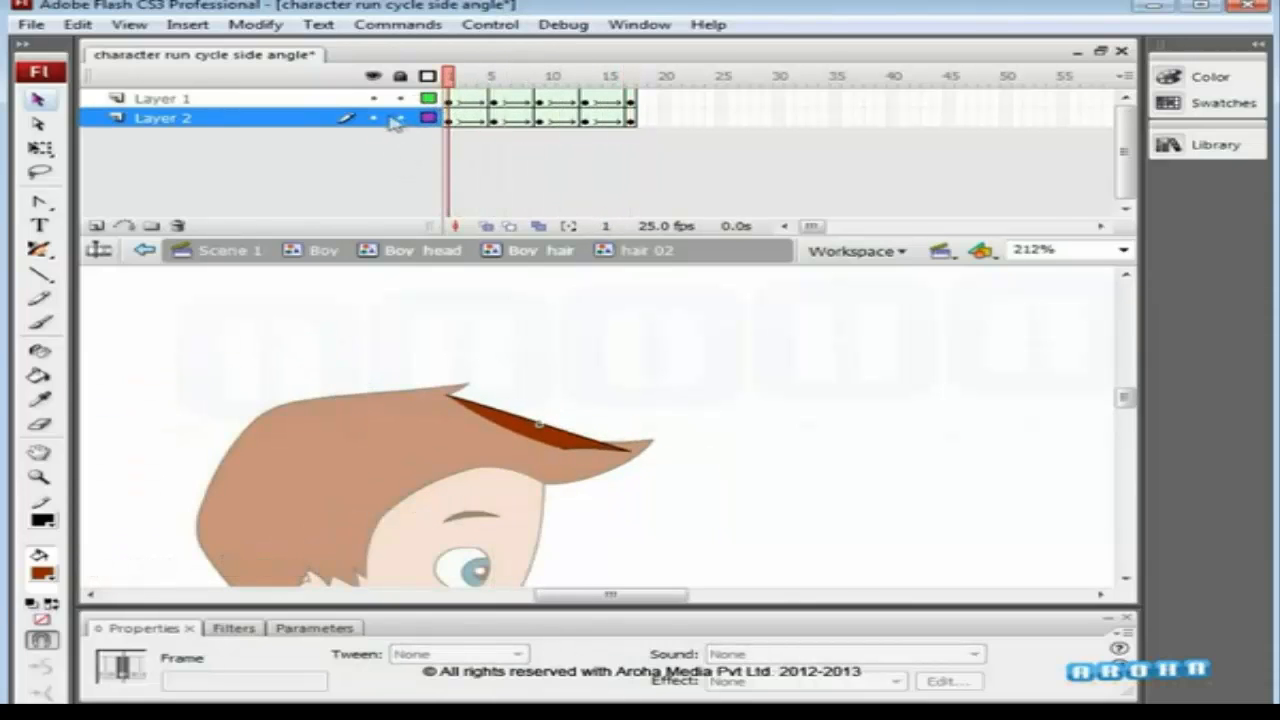
# Hide and lock Layer 1, and add three shape hints to Layer 2's fill at frame 1, on its root, tip and lower corner.
pyautogui.click(374, 118)
pyautogui.click(375, 118)
pyautogui.click(400, 98)
pyautogui.click(669, 348)
pyautogui.moveTo(669, 348); pyautogui.dragTo(493, 535)
pyautogui.click(528, 424)
pyautogui.click(585, 367)
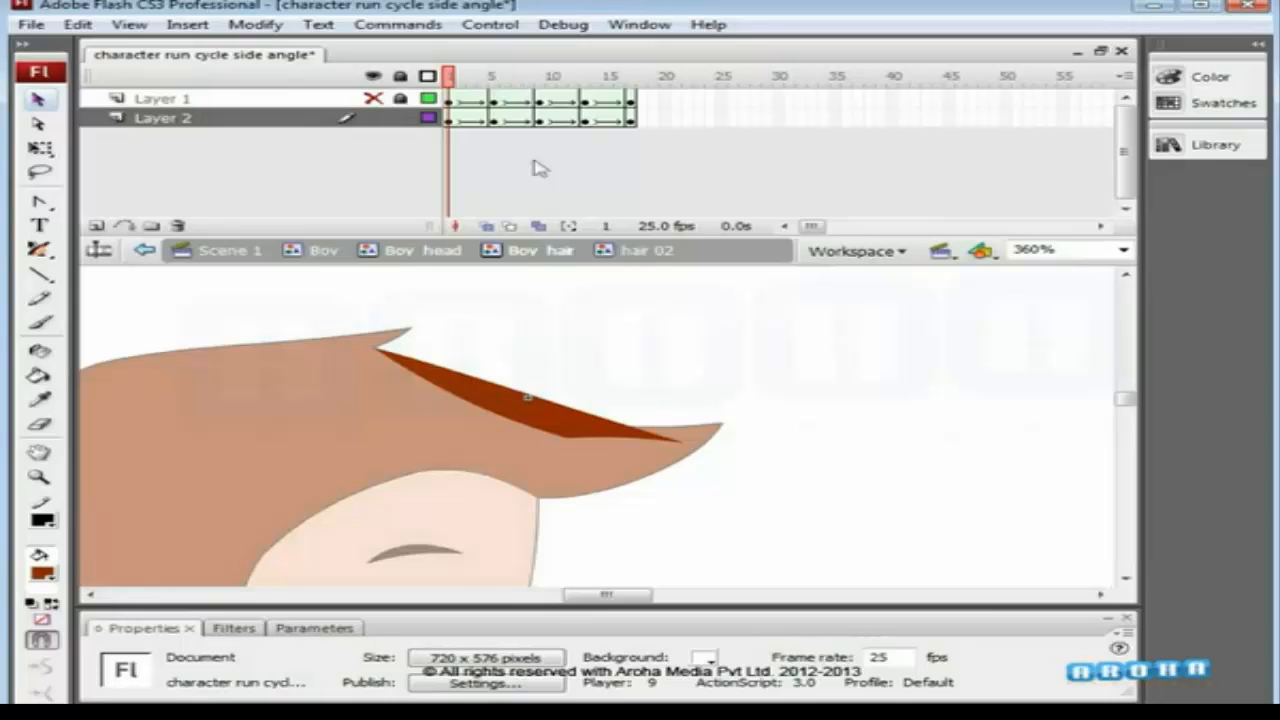
pyautogui.moveTo(529, 398); pyautogui.dragTo(480, 388)
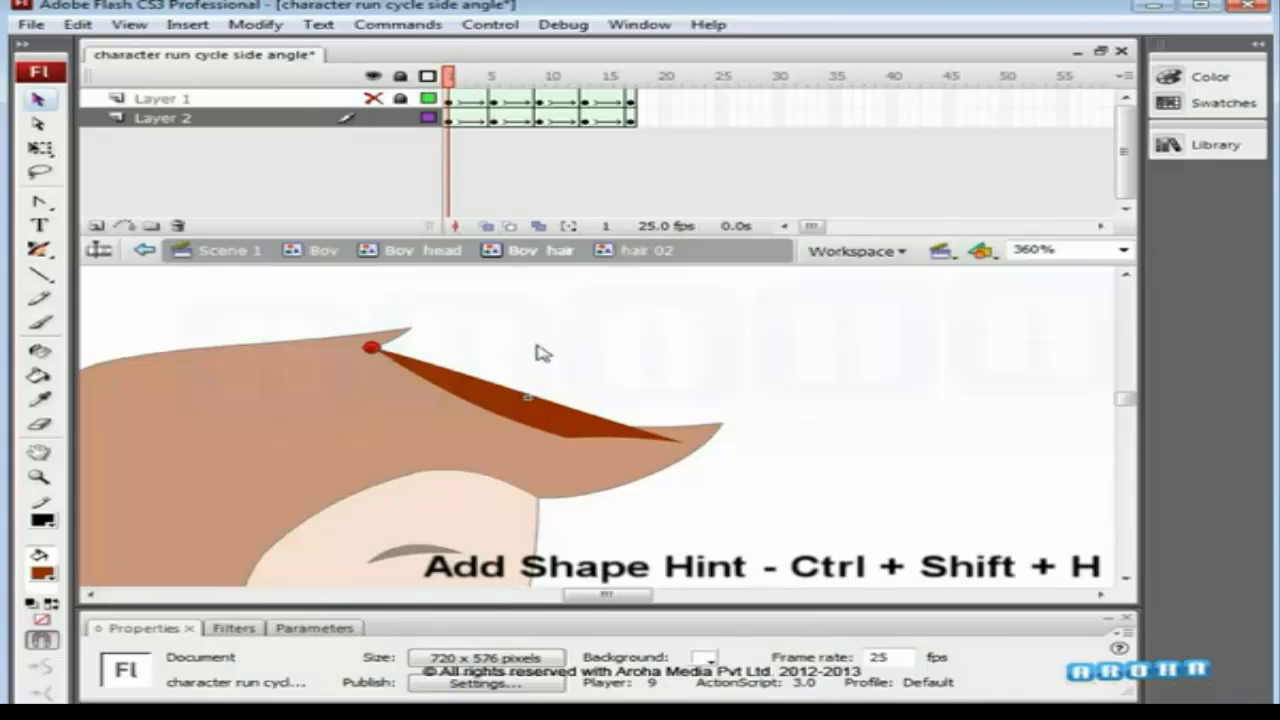
pyautogui.moveTo(551, 410); pyautogui.dragTo(685, 442)
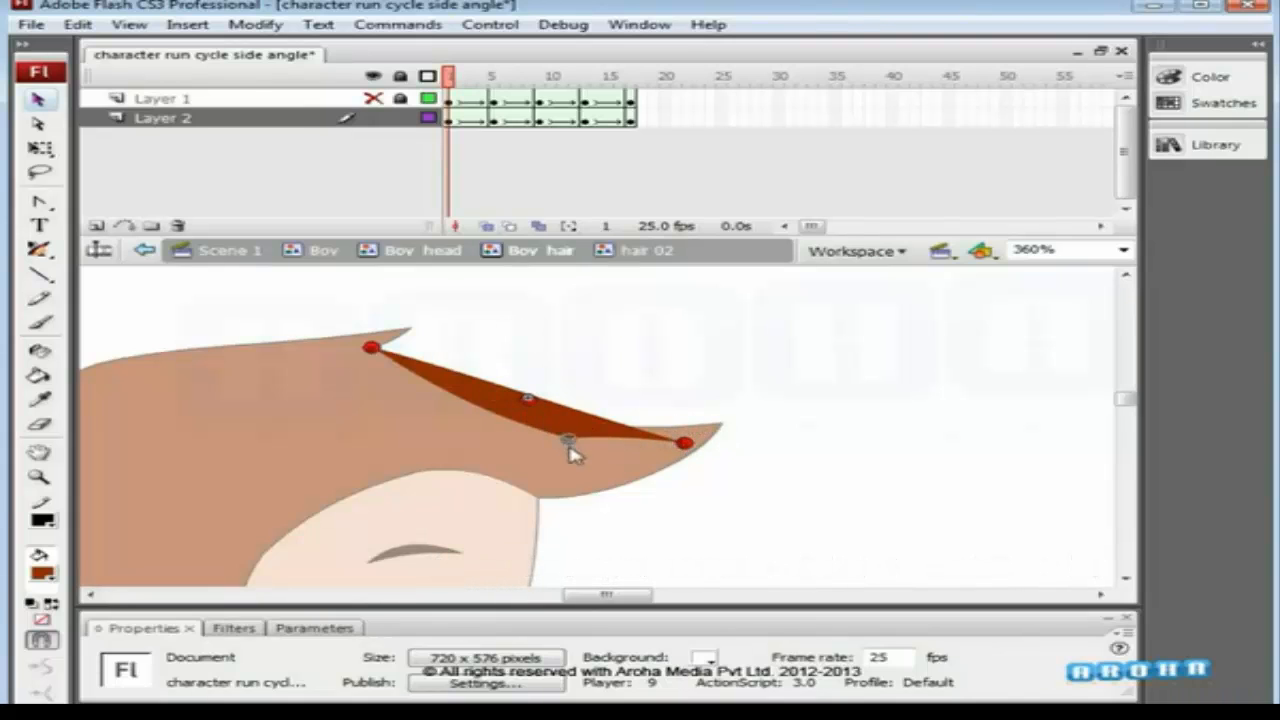
# Match Layer 2's shape hints to the fill's root, tip and lower corner at frame 5, and add three new hints on those points.
pyautogui.click(492, 118)
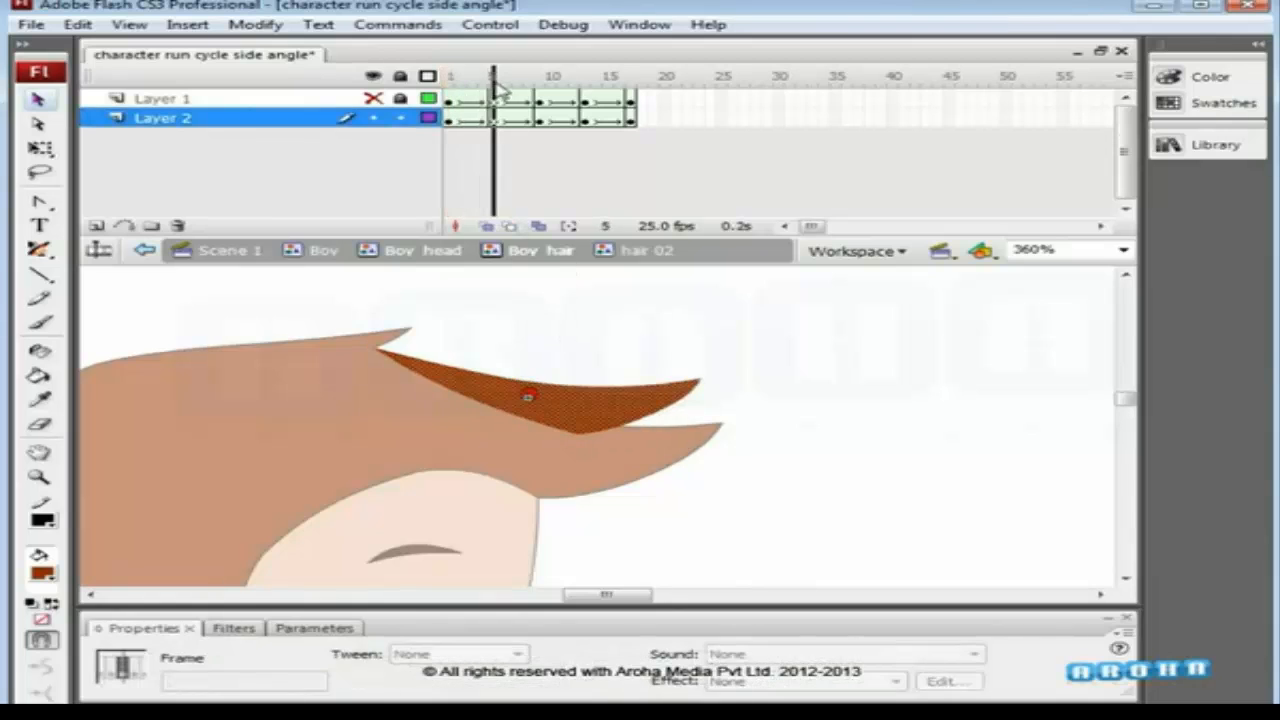
pyautogui.click(531, 392)
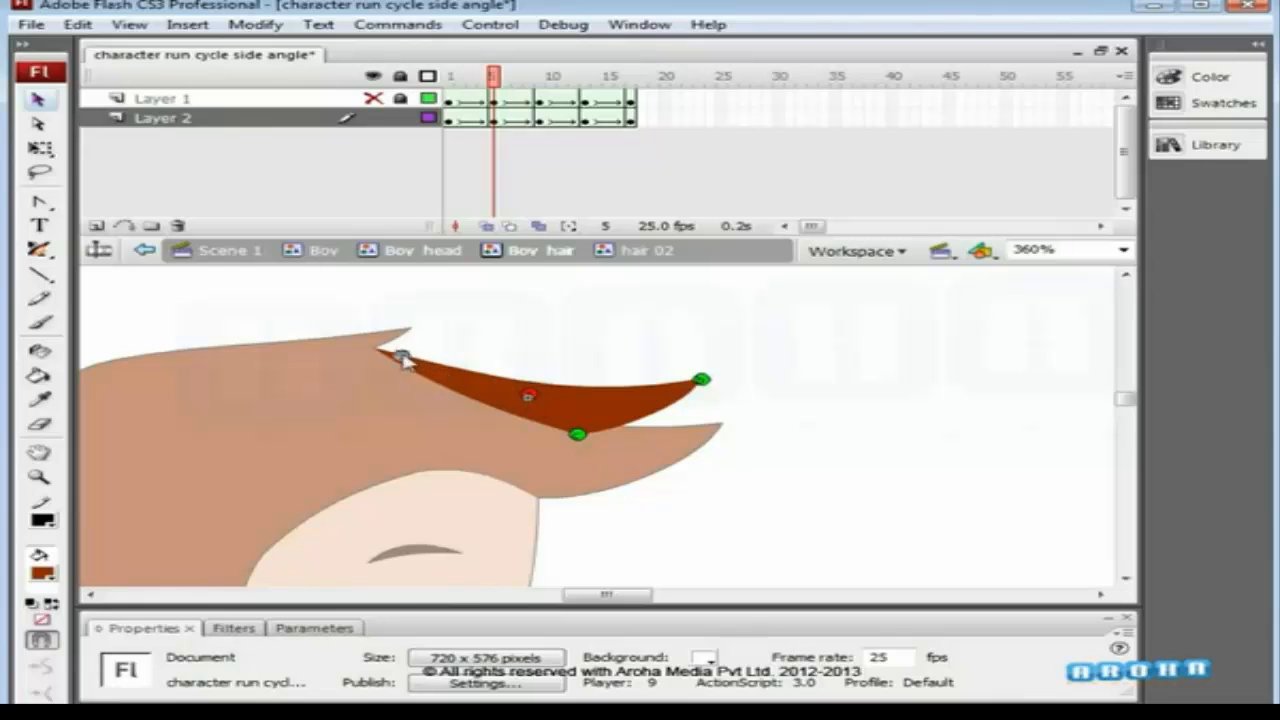
pyautogui.click(494, 117)
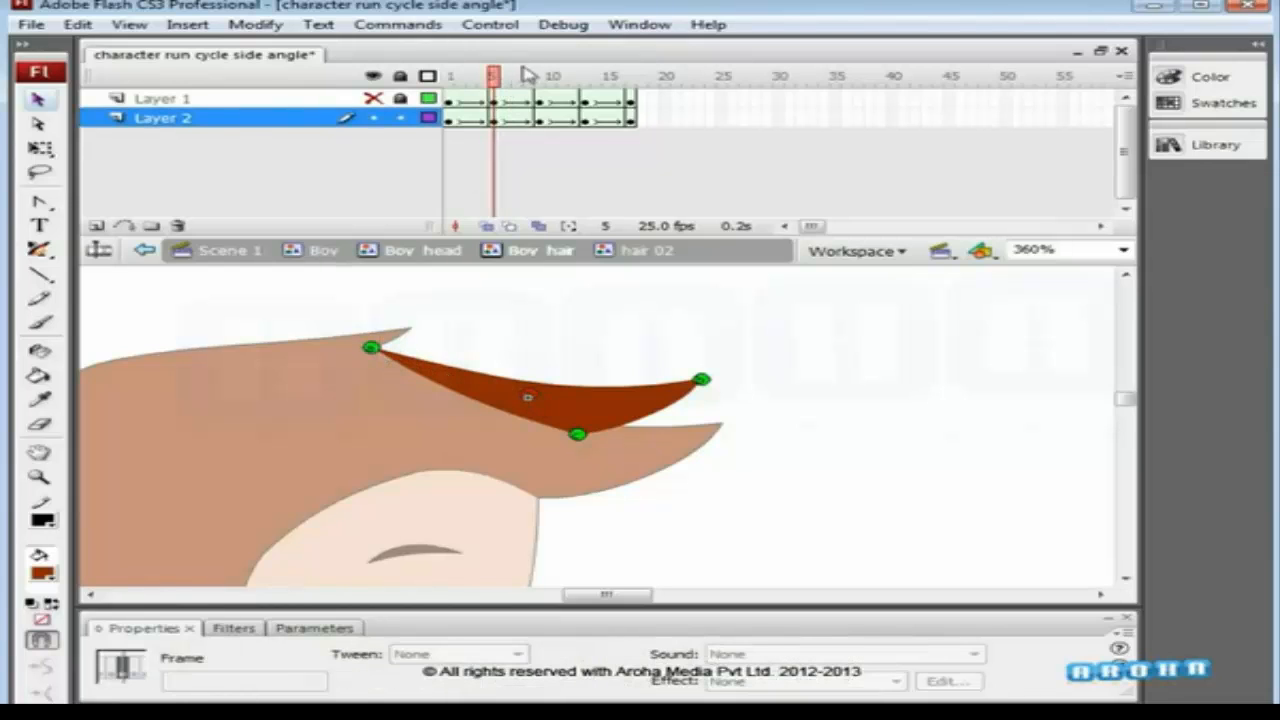
pyautogui.moveTo(537, 393); pyautogui.dragTo(587, 434)
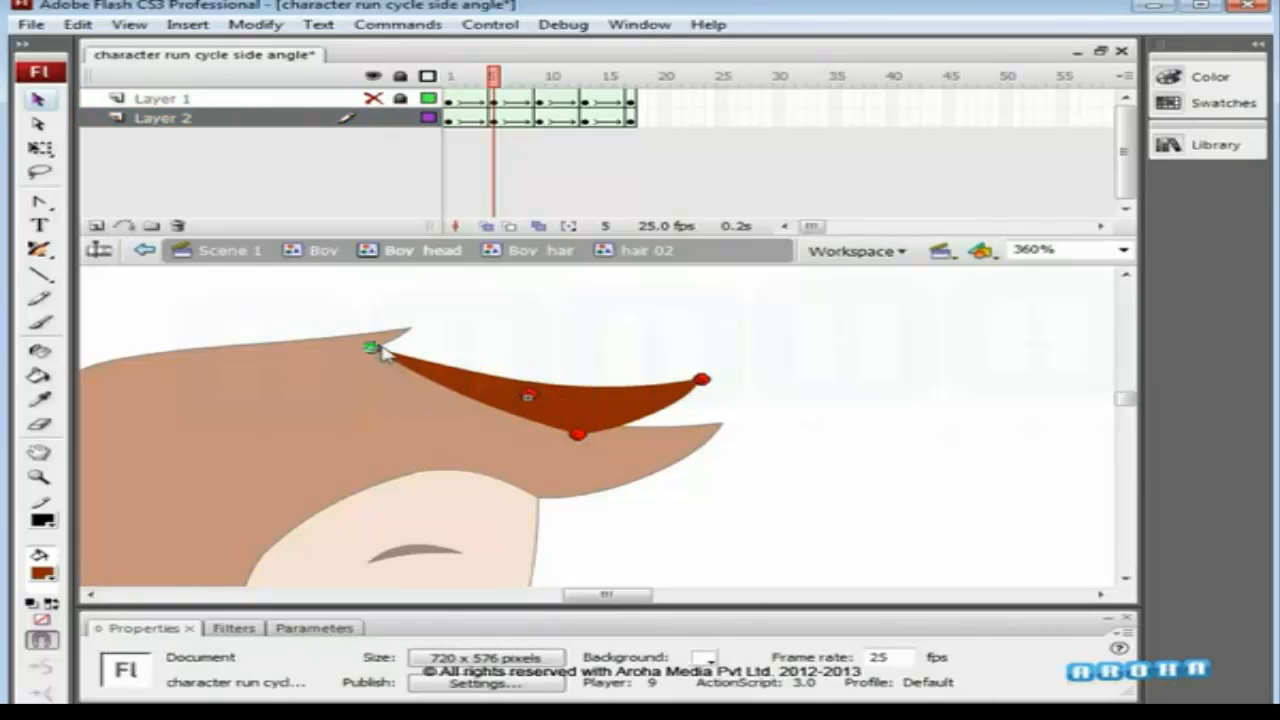
# Match Layer 2's shape hints at frame 9 to the fill's lower corner, tip and root.
pyautogui.moveTo(498, 78); pyautogui.dragTo(540, 95)
pyautogui.click(545, 402)
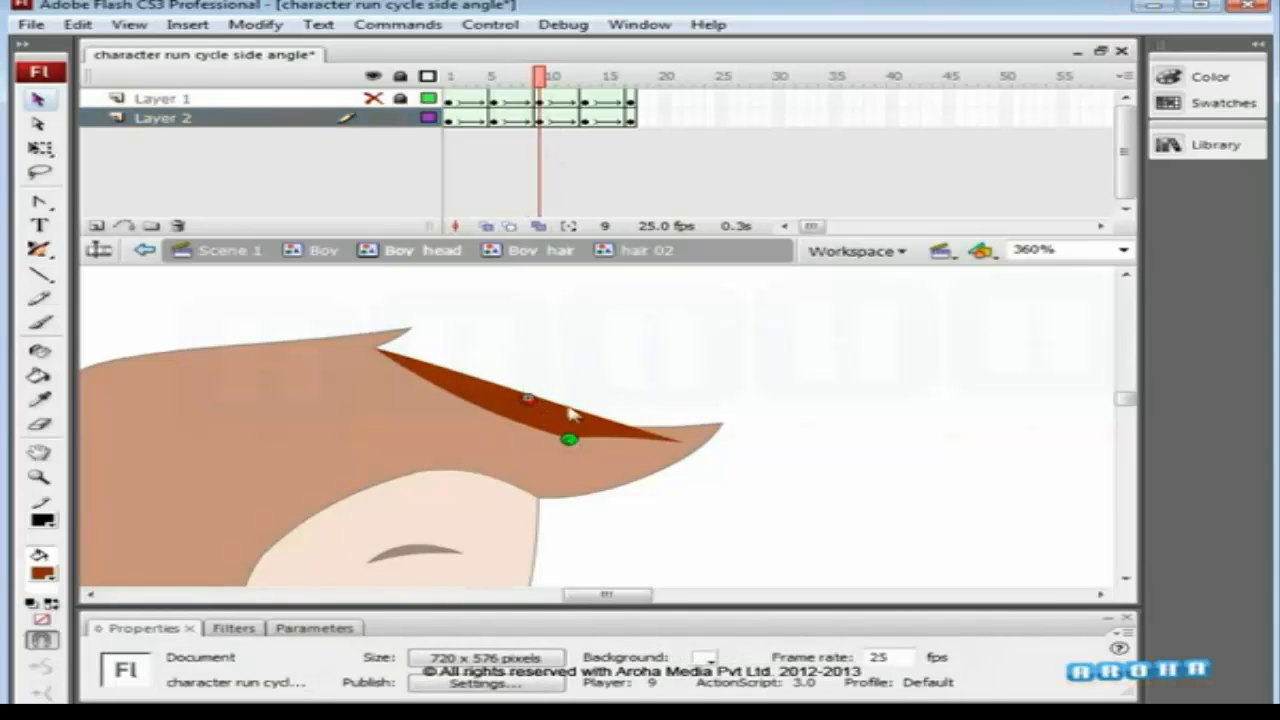
pyautogui.moveTo(533, 405); pyautogui.dragTo(686, 437)
pyautogui.moveTo(533, 407); pyautogui.dragTo(366, 346)
pyautogui.moveTo(540, 85); pyautogui.dragTo(548, 125)
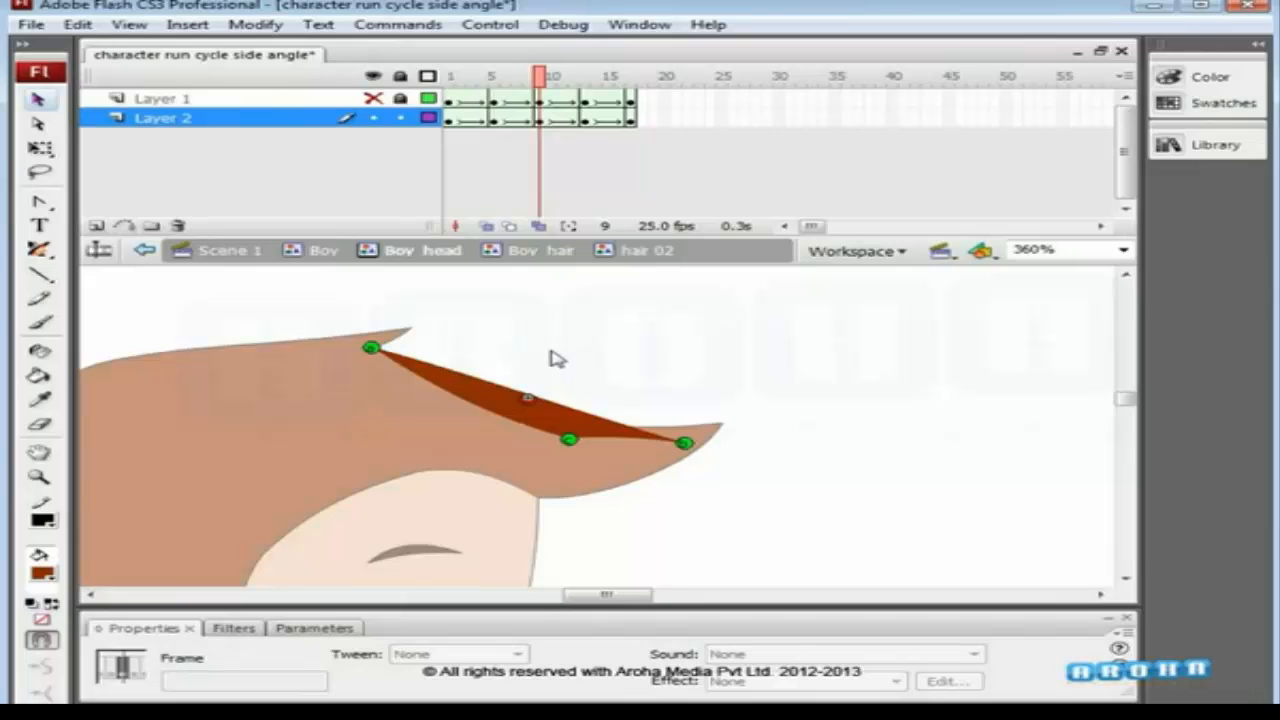
# Add three new shape hints to Layer 2's fill at frame 9, on its lower corner, tip and root.
pyautogui.moveTo(530, 399); pyautogui.dragTo(535, 400)
pyautogui.moveTo(579, 447); pyautogui.dragTo(580, 445)
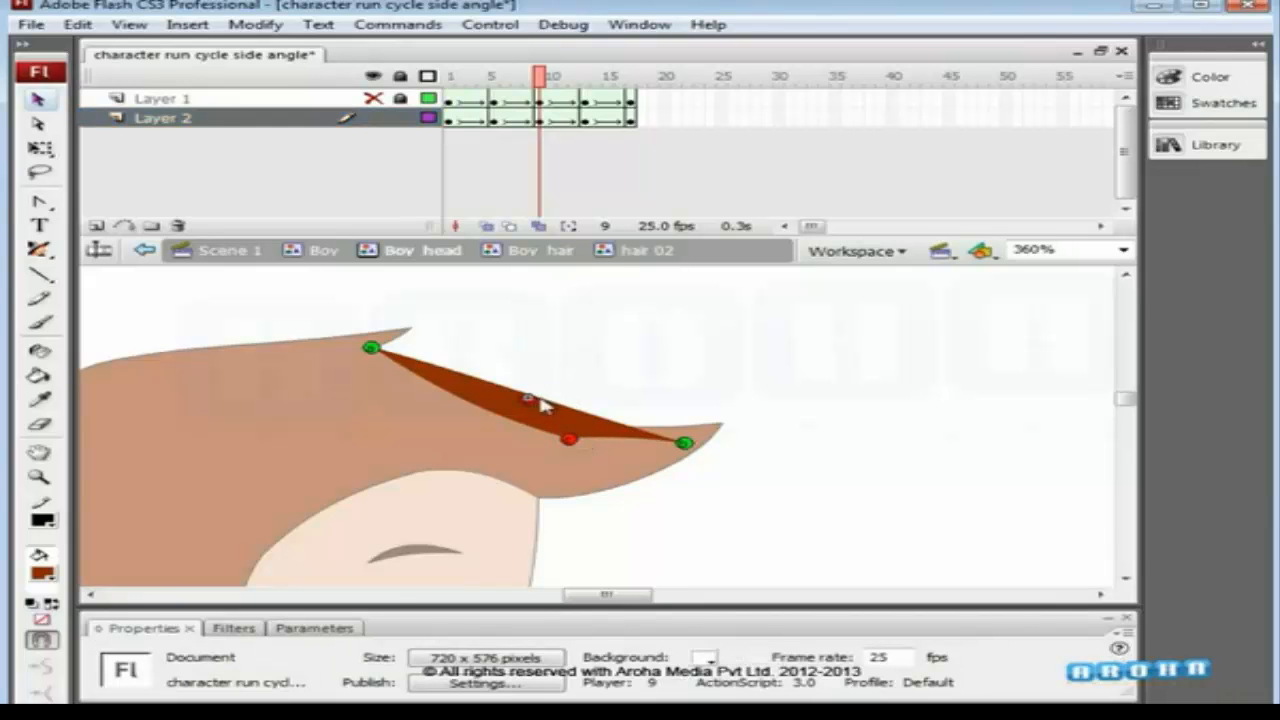
pyautogui.moveTo(688, 450); pyautogui.dragTo(687, 449)
pyautogui.click(371, 347)
# Match Layer 2's shape hints at frame 13 to the raised fill's lower corner, tip and root.
pyautogui.click(585, 78)
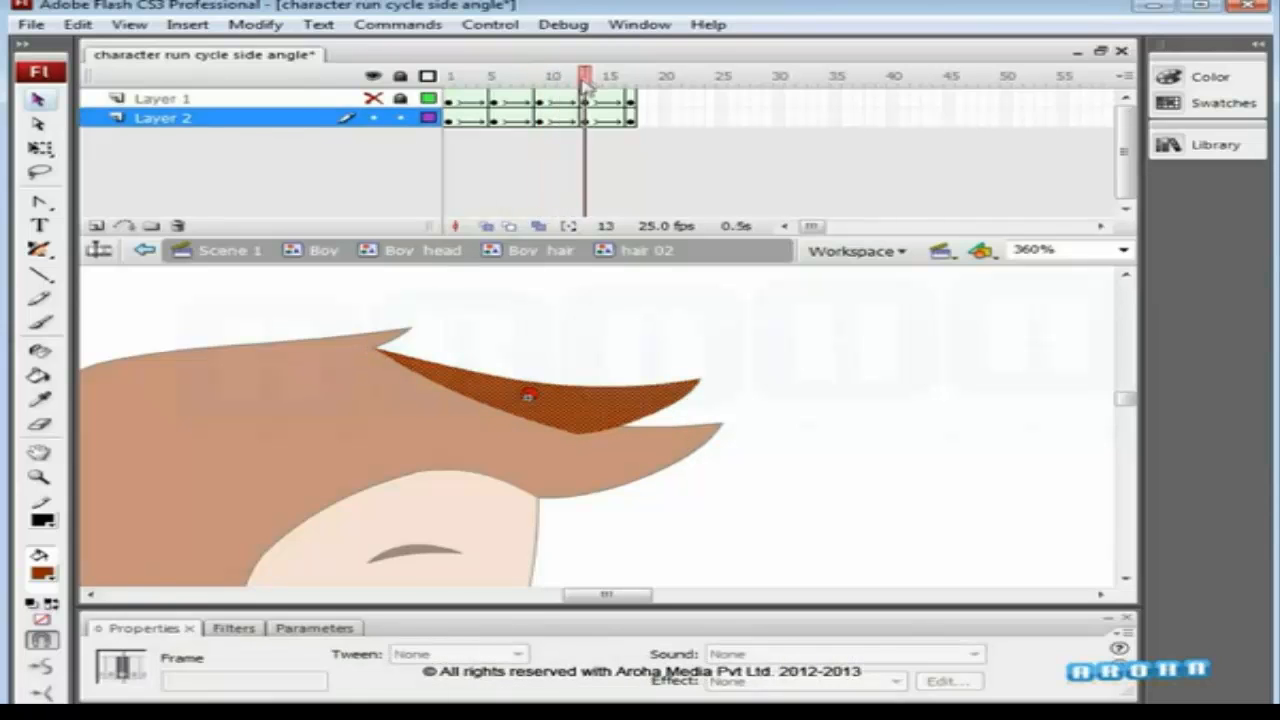
pyautogui.moveTo(528, 396); pyautogui.dragTo(578, 434)
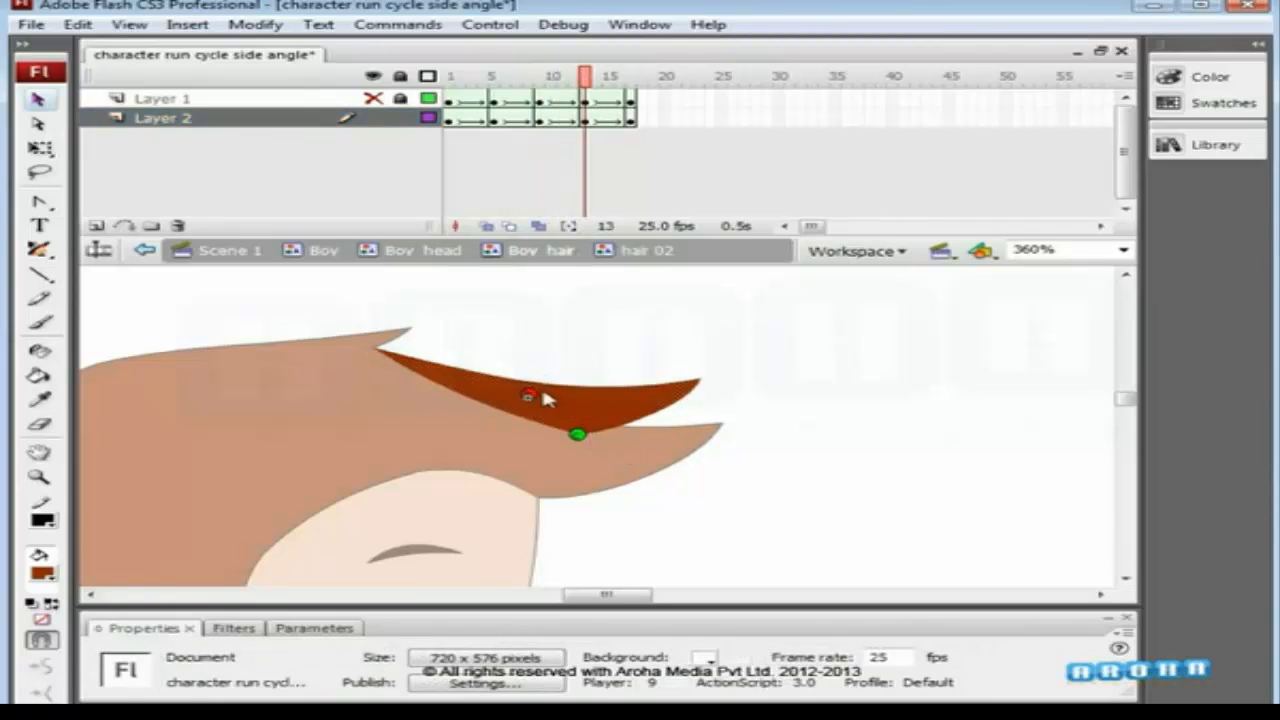
pyautogui.moveTo(642, 398); pyautogui.dragTo(700, 382)
pyautogui.moveTo(448, 368); pyautogui.dragTo(377, 356)
pyautogui.moveTo(587, 118)
pyautogui.mouseDown()
pyautogui.moveTo(490, 118)
pyautogui.moveTo(586, 118)
pyautogui.mouseUp()
# Add three new shape hints to Layer 2's fill at frame 13, on its lower corner, tip and root.
pyautogui.click(631, 329)
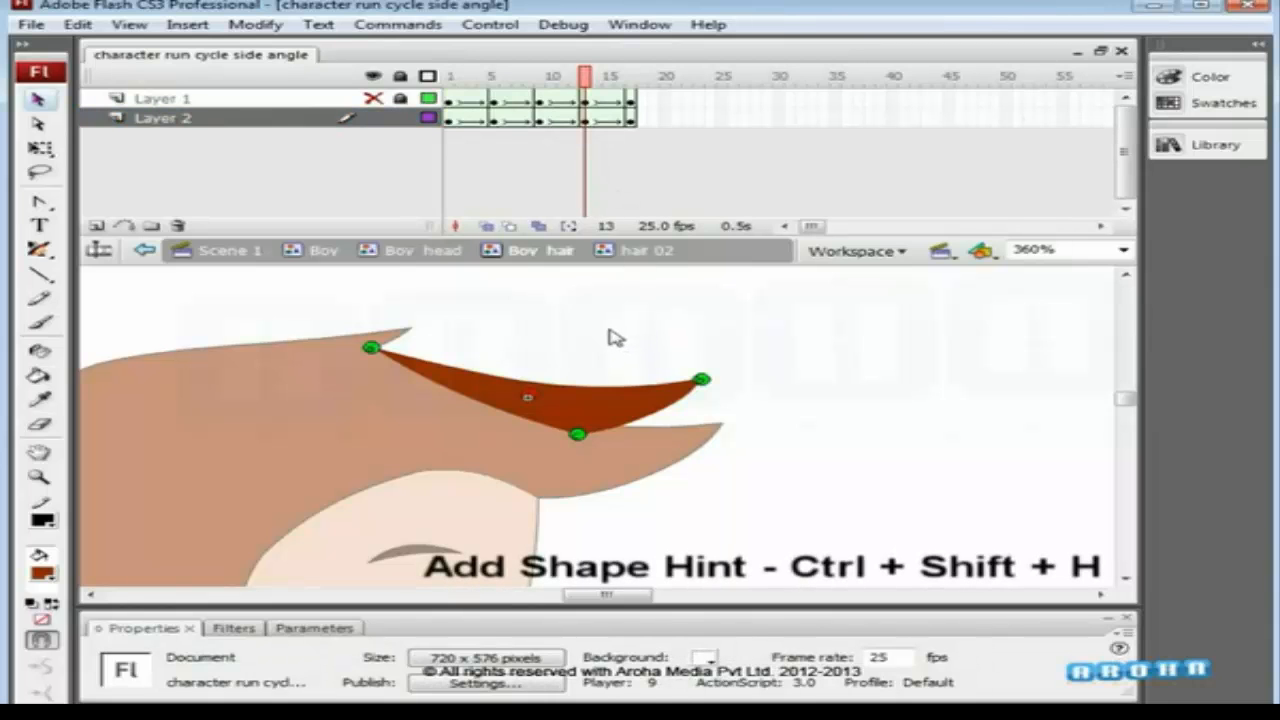
pyautogui.moveTo(535, 397); pyautogui.dragTo(586, 437)
pyautogui.moveTo(530, 394); pyautogui.dragTo(700, 380)
pyautogui.hotkey('ctrl', 'shift', 'h')
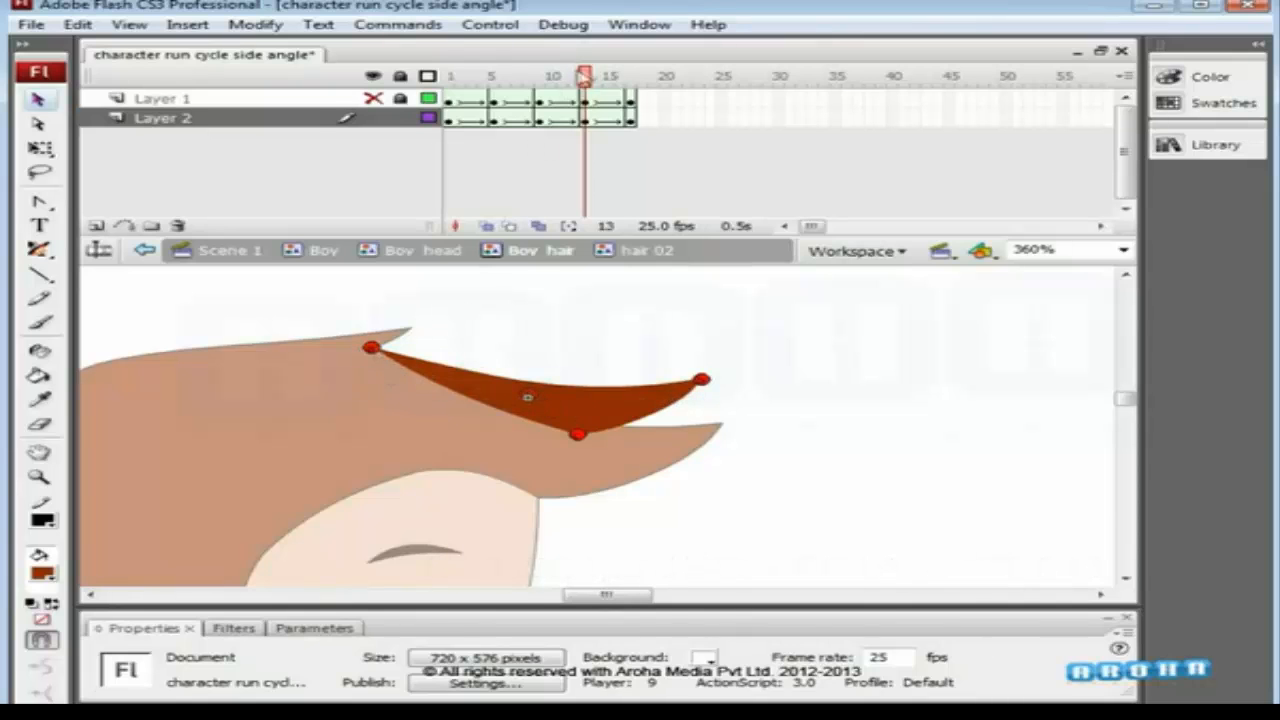
# Match Layer 2's shape hints at the last keyframe, frame 17, to the fill's lower corner, tip and root.
pyautogui.click(585, 99)
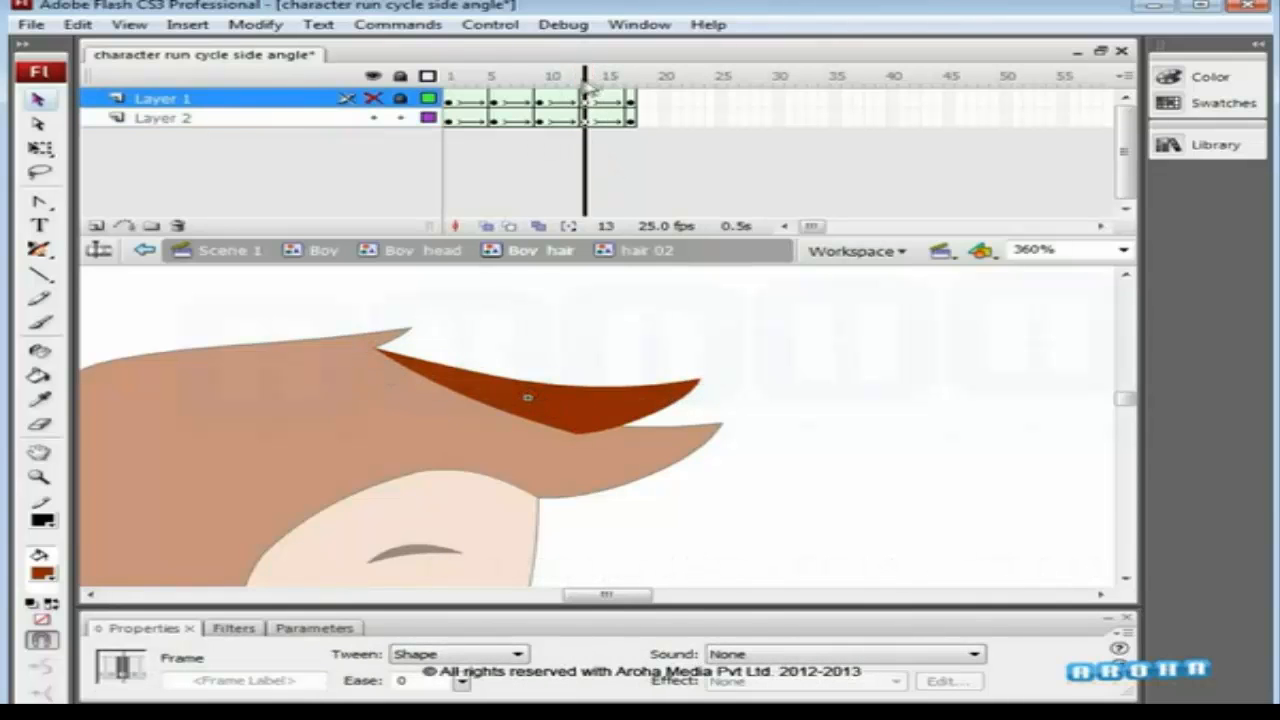
pyautogui.moveTo(585, 78); pyautogui.dragTo(631, 78)
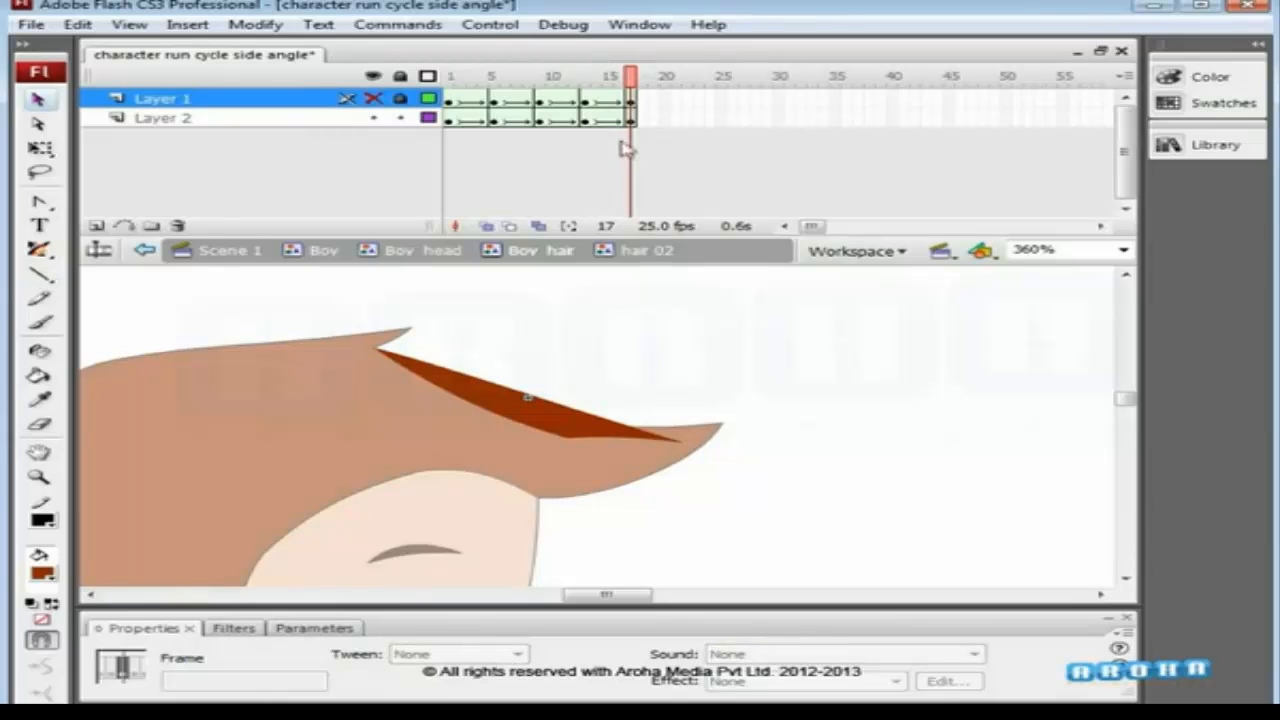
pyautogui.click(557, 412)
pyautogui.click(607, 370)
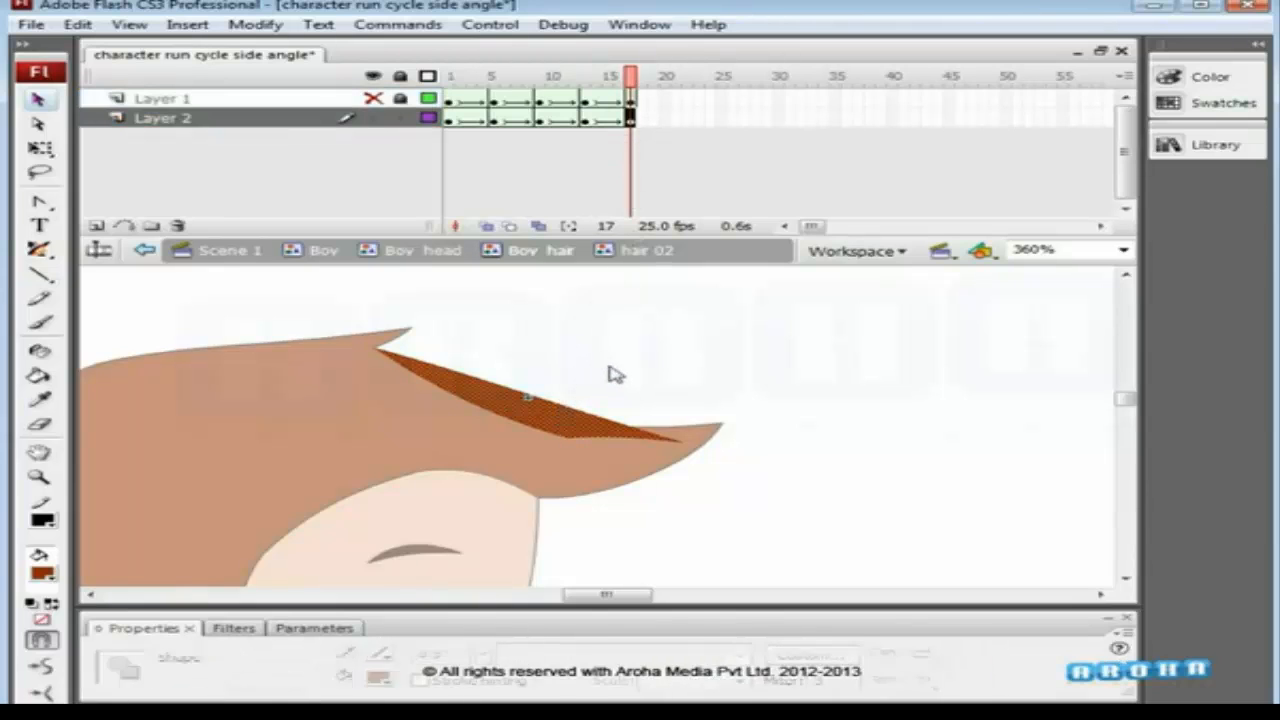
pyautogui.moveTo(531, 397); pyautogui.dragTo(568, 440)
pyautogui.moveTo(655, 419); pyautogui.dragTo(694, 441)
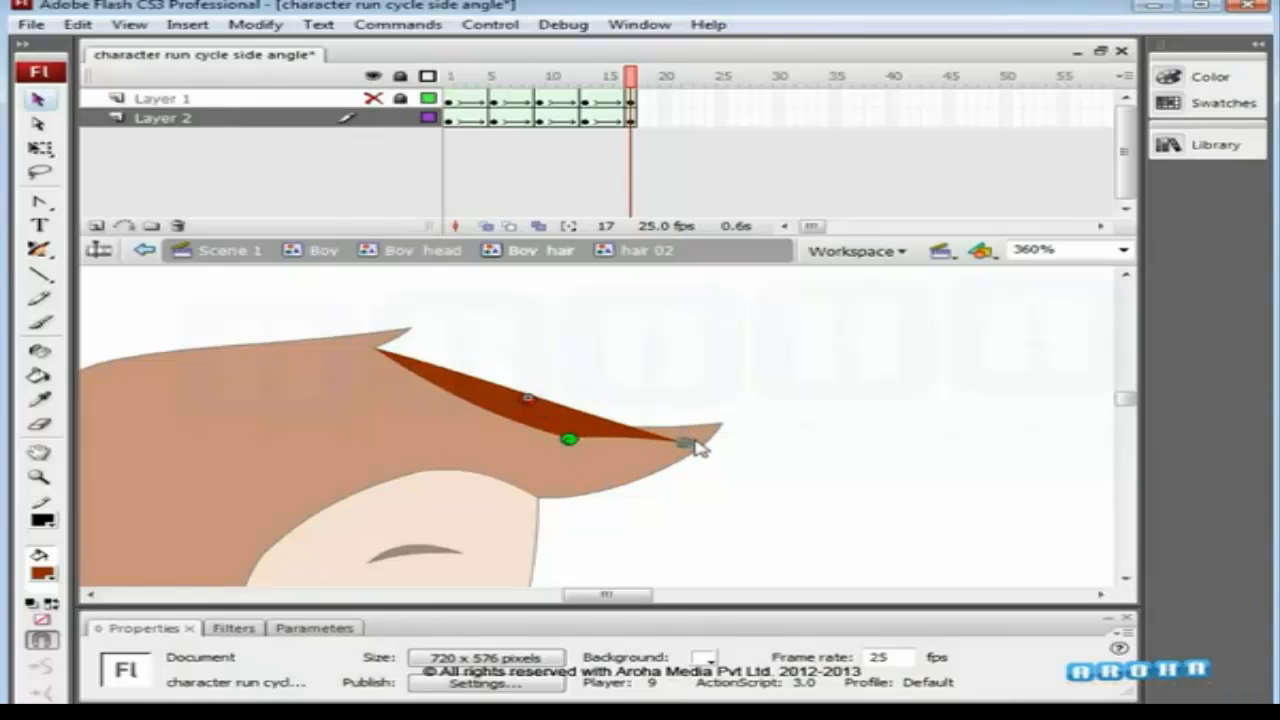
pyautogui.moveTo(520, 400); pyautogui.dragTo(398, 366)
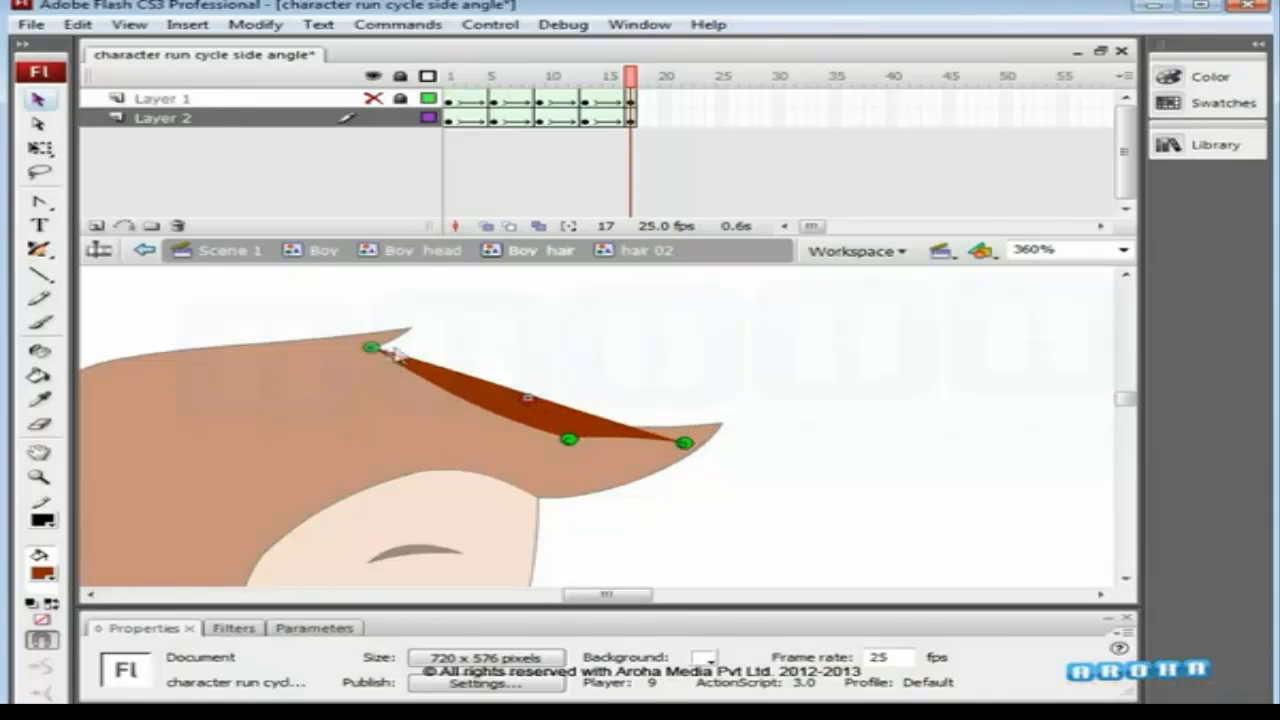
pyautogui.moveTo(608, 80); pyautogui.dragTo(665, 88)
# Show Layer 1 again, save the file, and lock Layer 2 so that only the outline layer is editable.
pyautogui.hotkey('ctrl', '-')
pyautogui.click(375, 98)
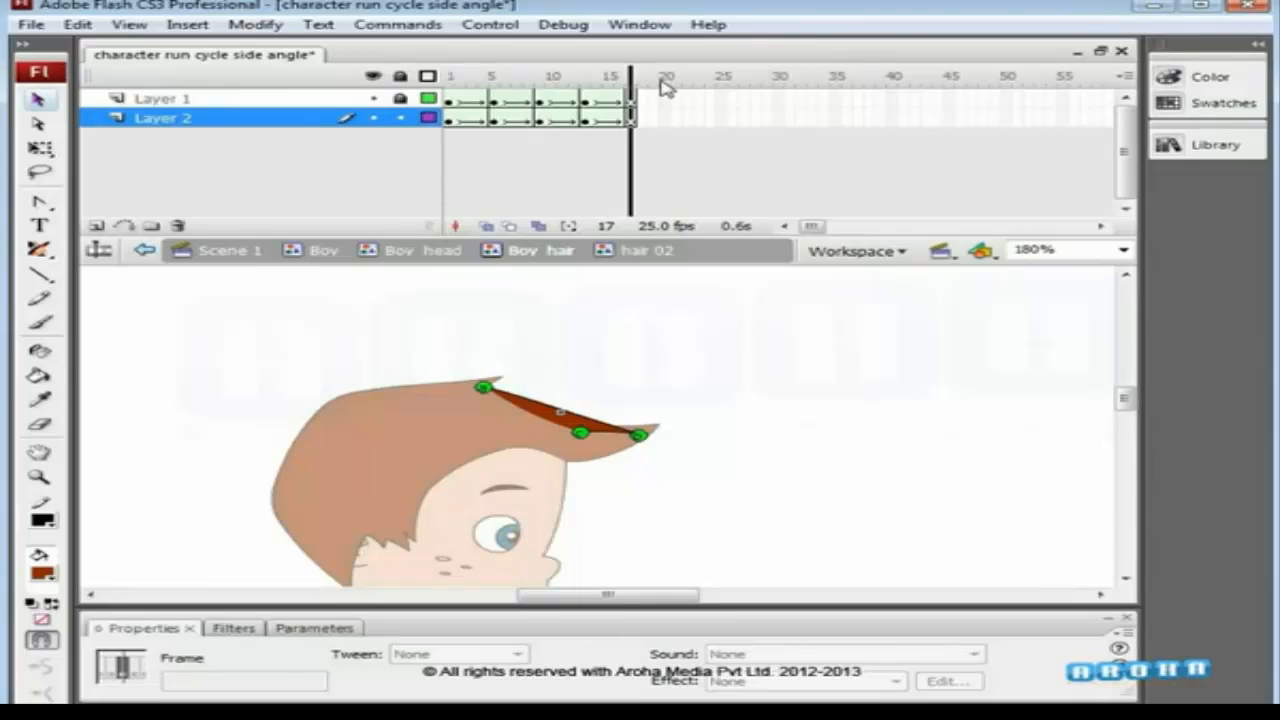
pyautogui.hotkey('ctrl', 's')
pyautogui.click(400, 118)
# Add three shape hints to Layer 1's outline at frame 1, on its lower corner, tip and root.
pyautogui.click(476, 146)
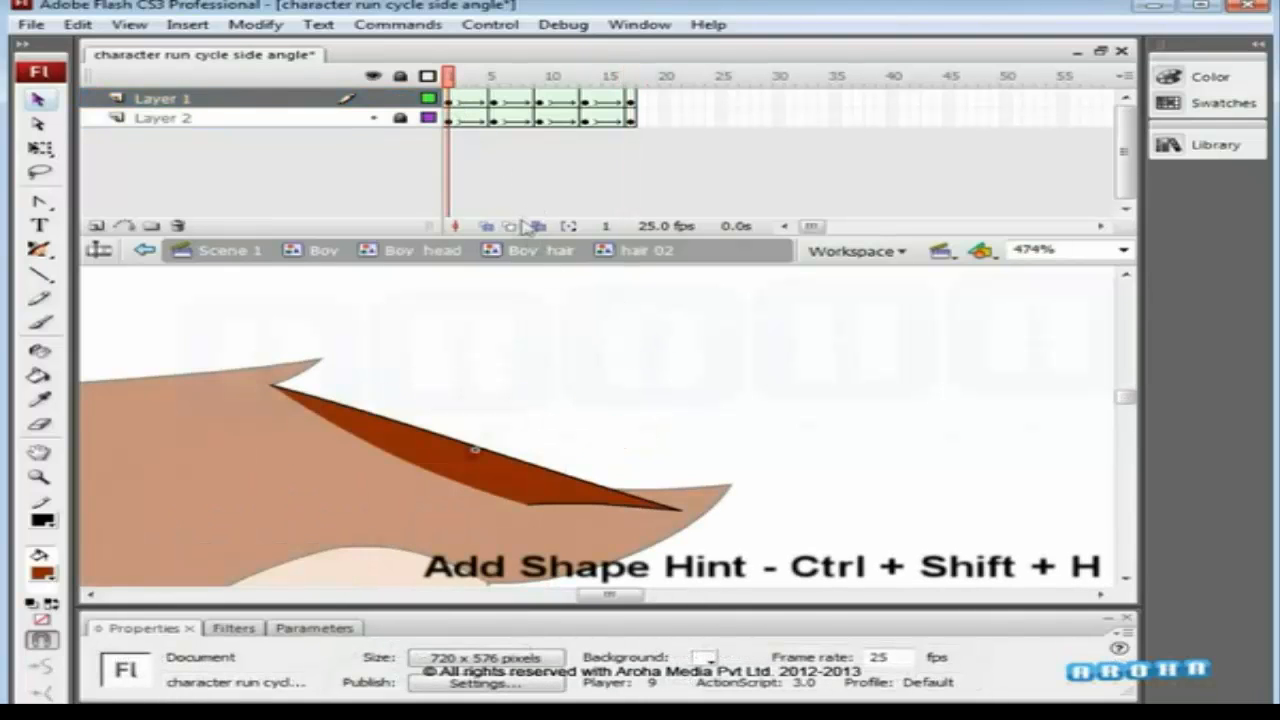
pyautogui.moveTo(503, 466); pyautogui.dragTo(539, 499)
pyautogui.moveTo(700, 516); pyautogui.dragTo(688, 514)
pyautogui.moveTo(477, 460); pyautogui.dragTo(280, 395)
# Match Layer 1's shape hints at frame 5 to the outline's lower corner, tip and root, fitting the tip hint precisely.
pyautogui.click(493, 98)
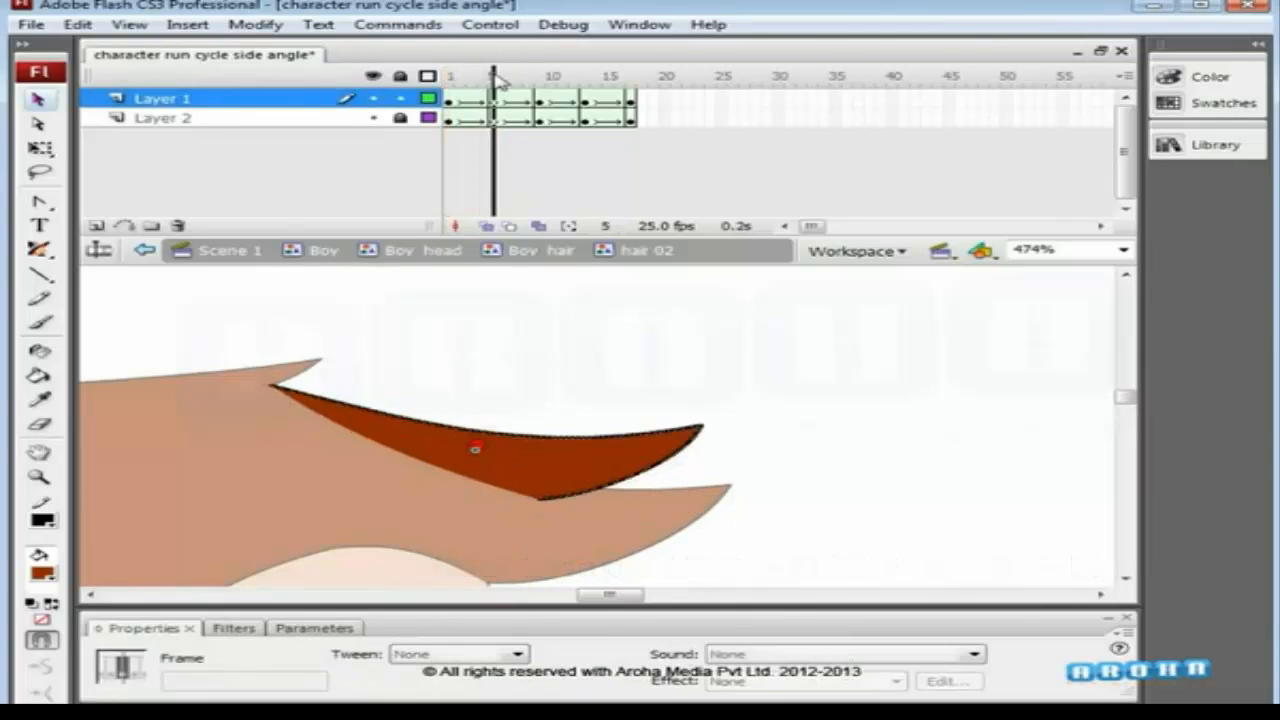
pyautogui.moveTo(482, 452); pyautogui.dragTo(546, 503)
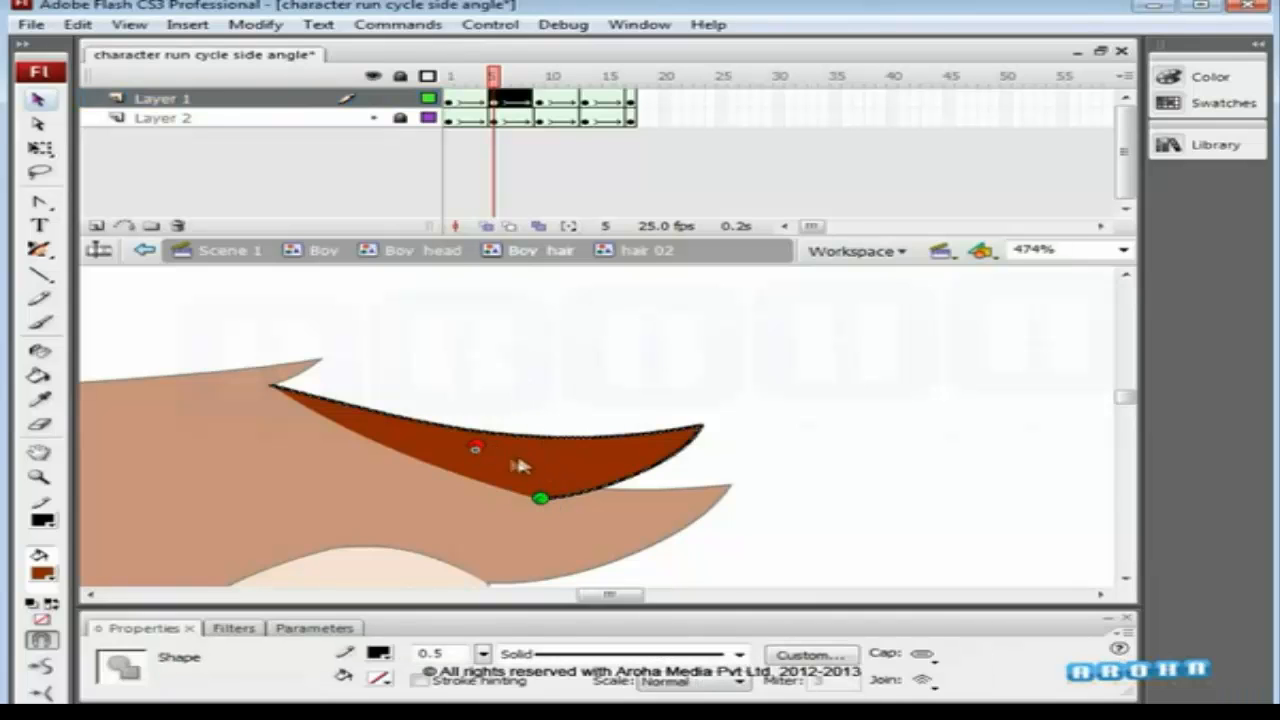
pyautogui.moveTo(482, 452); pyautogui.dragTo(704, 425)
pyautogui.moveTo(480, 452); pyautogui.dragTo(313, 390)
pyautogui.moveTo(518, 78)
pyautogui.mouseDown()
pyautogui.moveTo(486, 77)
pyautogui.moveTo(494, 84)
pyautogui.mouseUp()
pyautogui.click(511, 349)
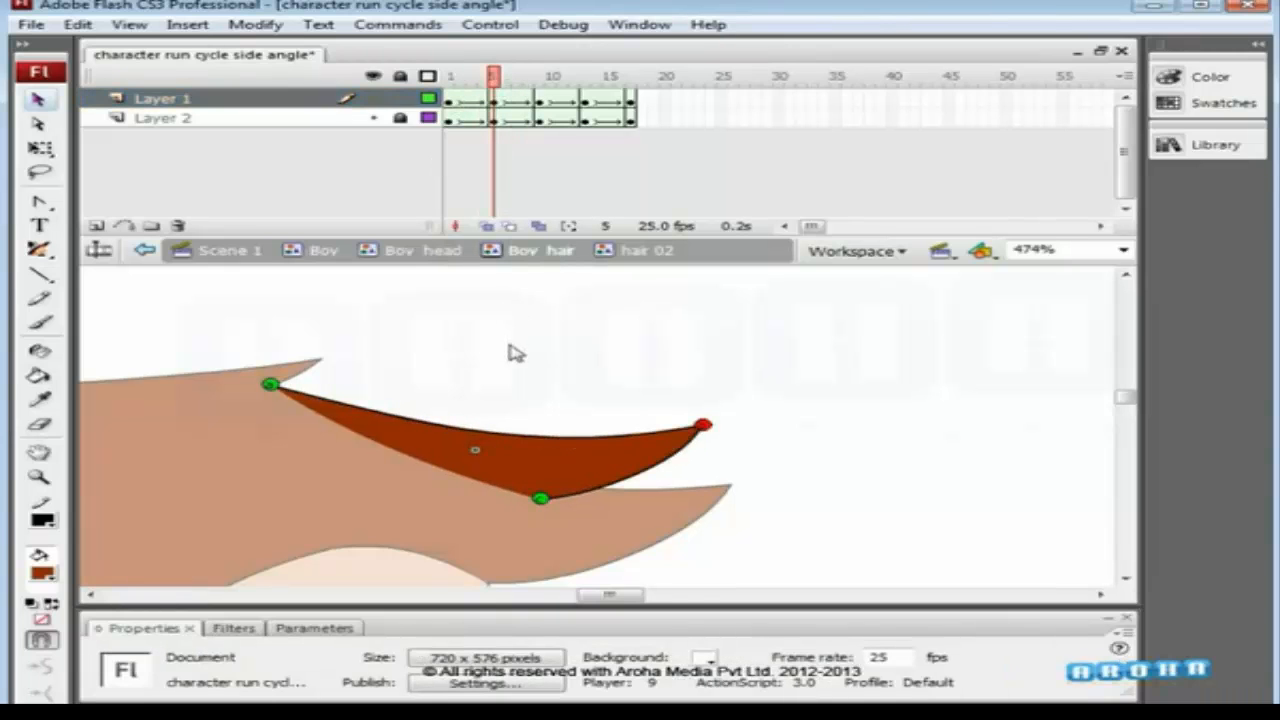
pyautogui.moveTo(706, 412); pyautogui.dragTo(661, 470)
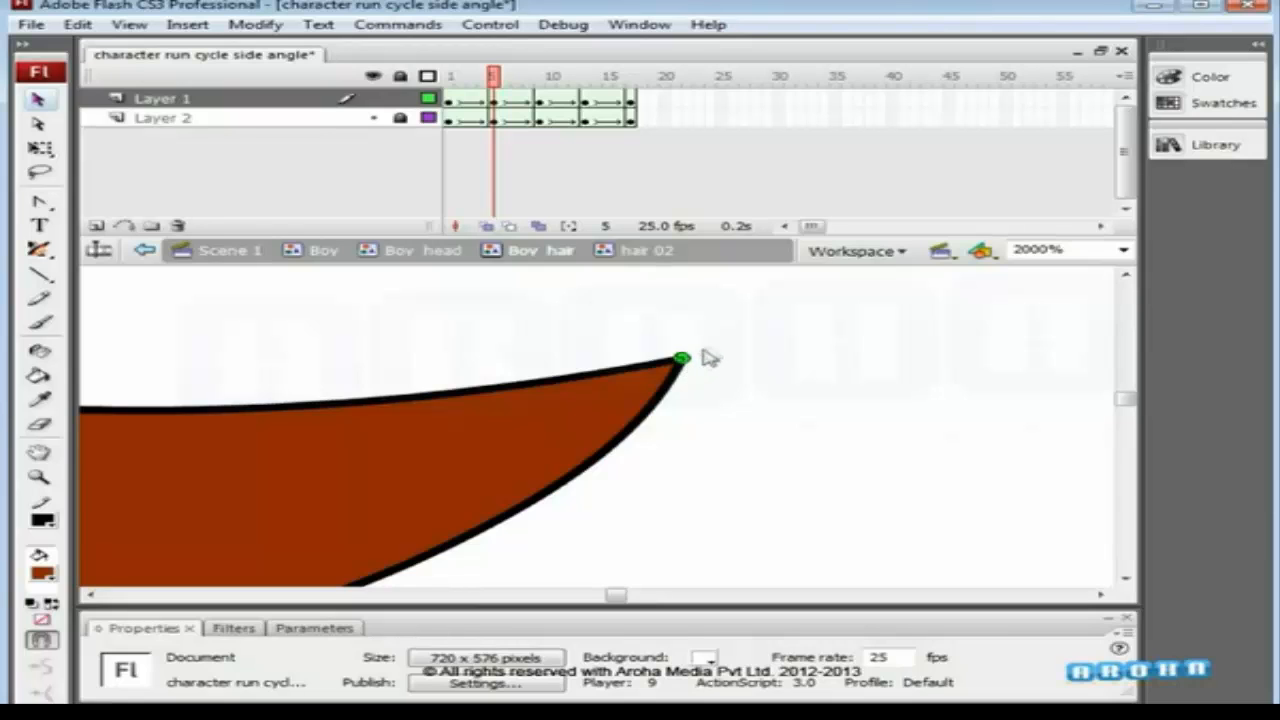
# Add three new shape hints to Layer 1's outline at frame 5, on its root, tip and lower corner.
pyautogui.hotkey('ctrl', '-')
pyautogui.hotkey('ctrl', '-')
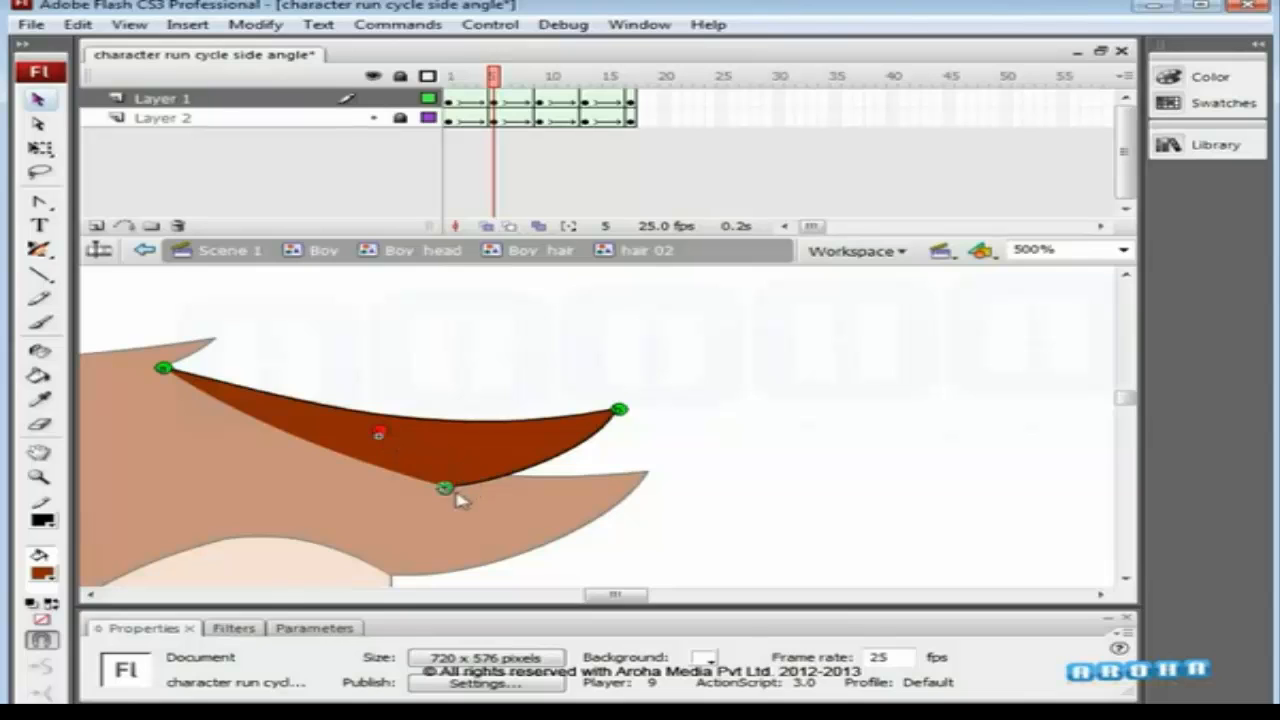
pyautogui.click(619, 411)
# Match Layer 1's shape hints at frame 9 to the outline's lower corner, root and tip.
pyautogui.click(539, 98)
pyautogui.moveTo(404, 445); pyautogui.dragTo(433, 493)
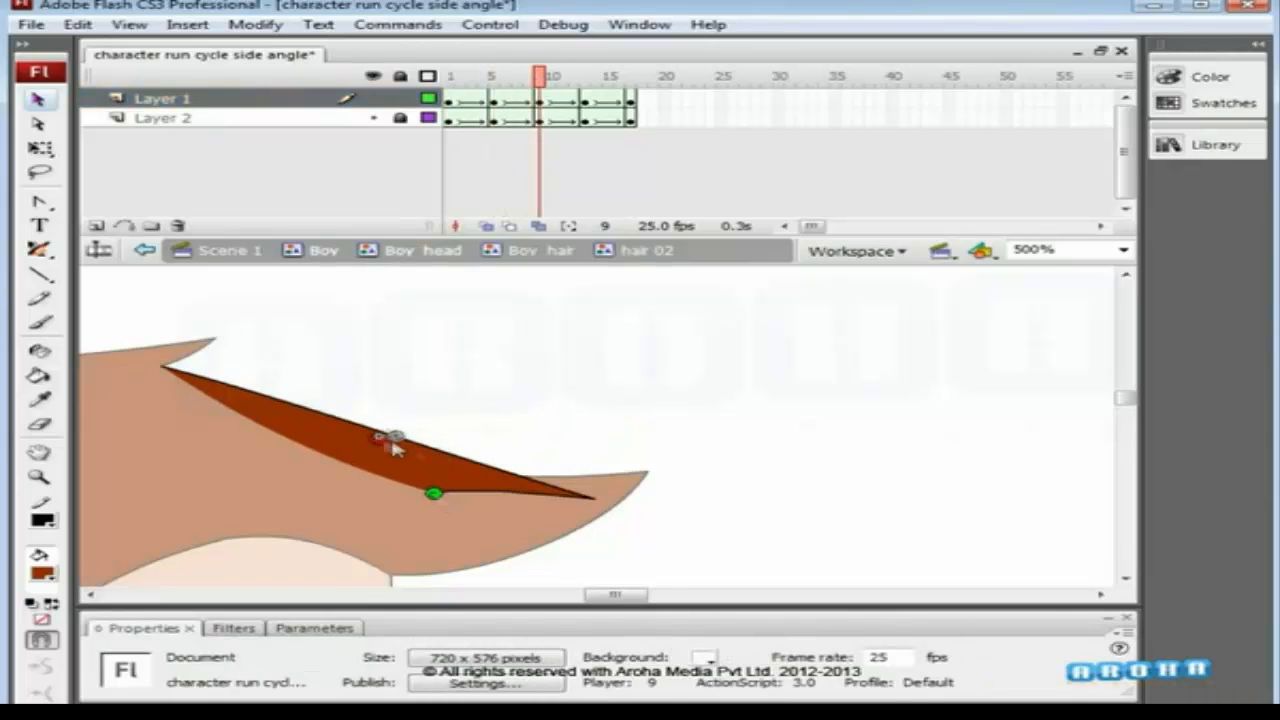
pyautogui.moveTo(375, 443)
pyautogui.mouseDown()
pyautogui.moveTo(323, 414)
pyautogui.moveTo(178, 380)
pyautogui.mouseUp()
pyautogui.moveTo(622, 450); pyautogui.dragTo(562, 566)
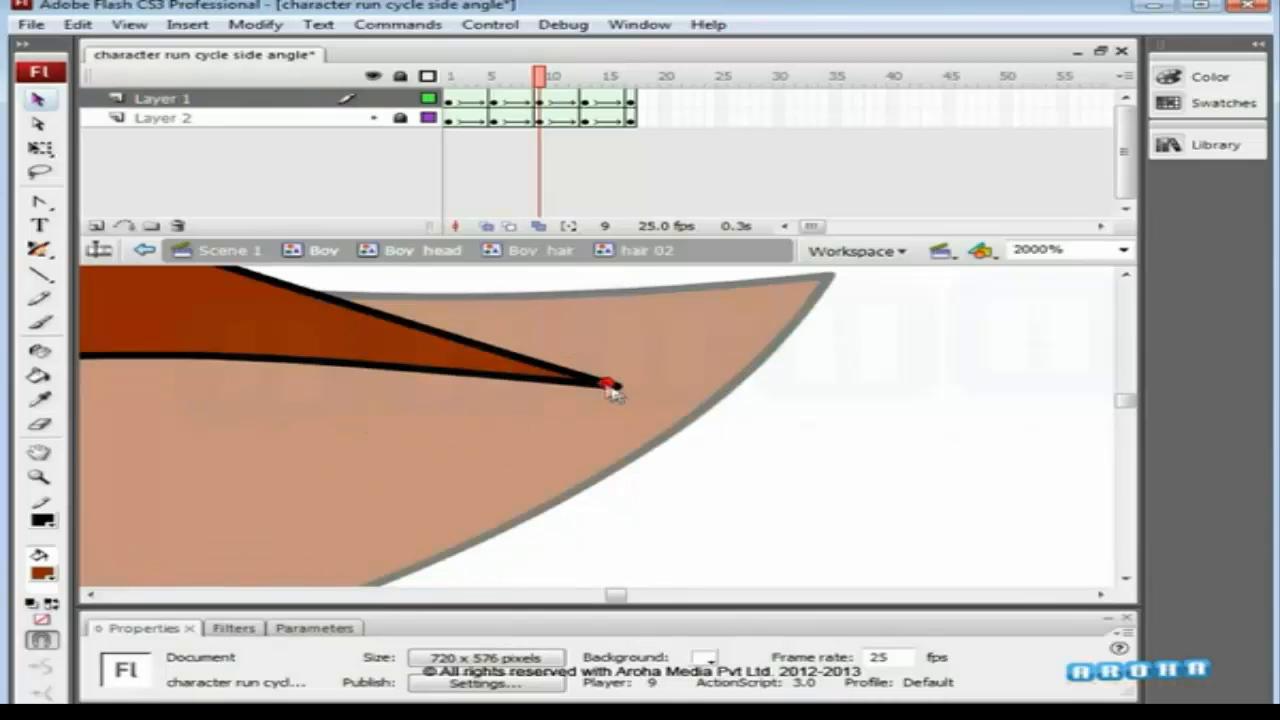
pyautogui.doubleClick(621, 387)
# Realign Layer 1's tip hint at frame 5, and add three new hints at frame 9 on the outline's root, tip and lower corner.
pyautogui.moveTo(541, 92); pyautogui.dragTo(495, 96)
pyautogui.moveTo(520, 328); pyautogui.dragTo(574, 486)
pyautogui.moveTo(613, 366); pyautogui.dragTo(590, 474)
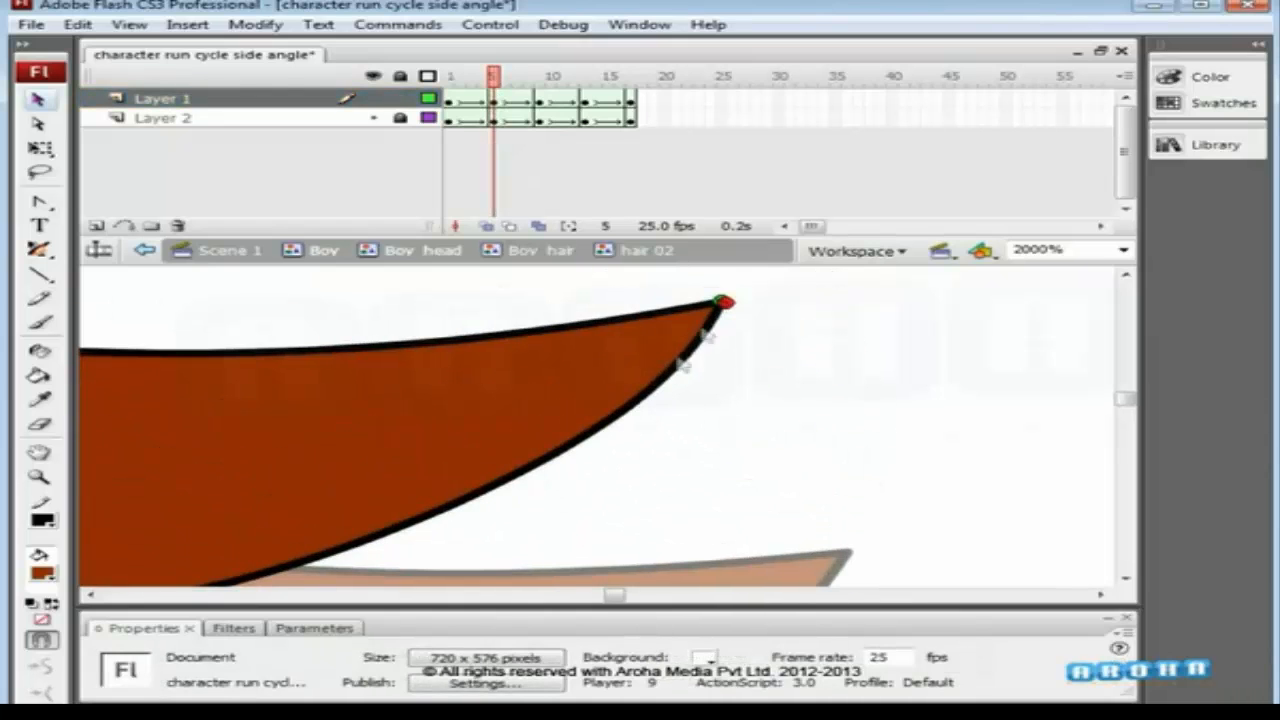
pyautogui.moveTo(721, 306); pyautogui.dragTo(722, 303)
pyautogui.click(538, 80)
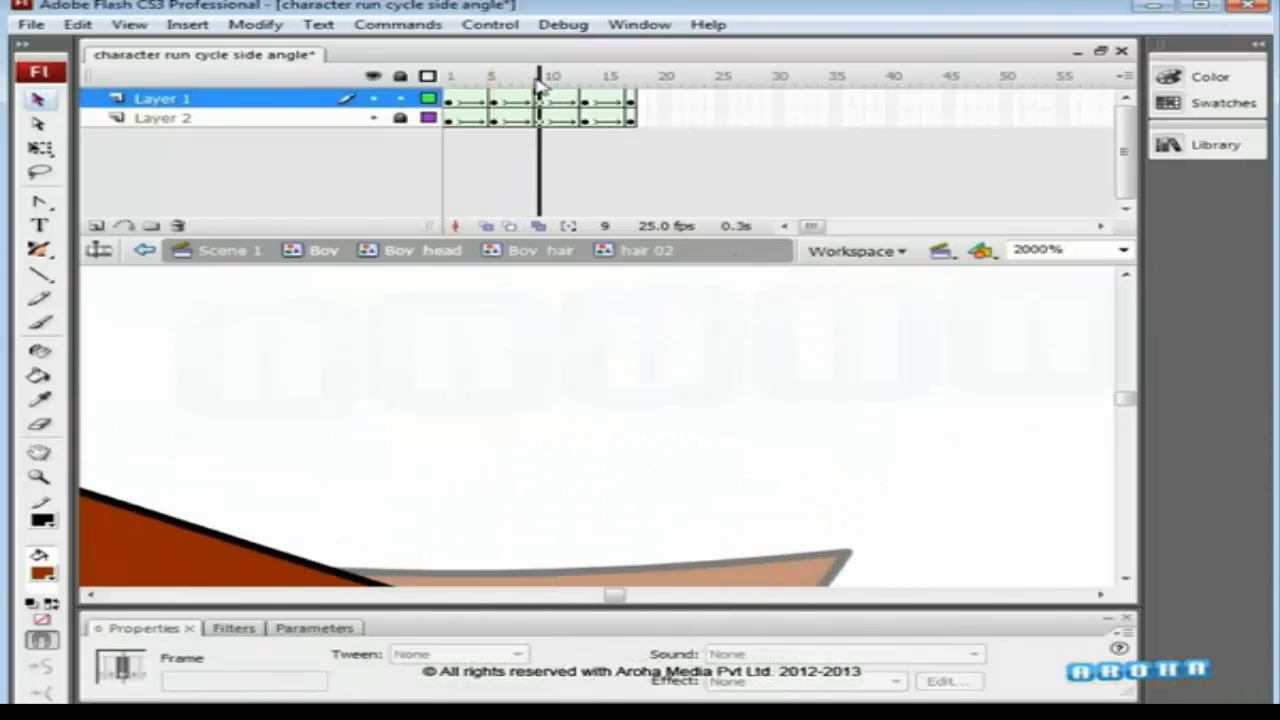
pyautogui.moveTo(608, 432); pyautogui.dragTo(580, 303)
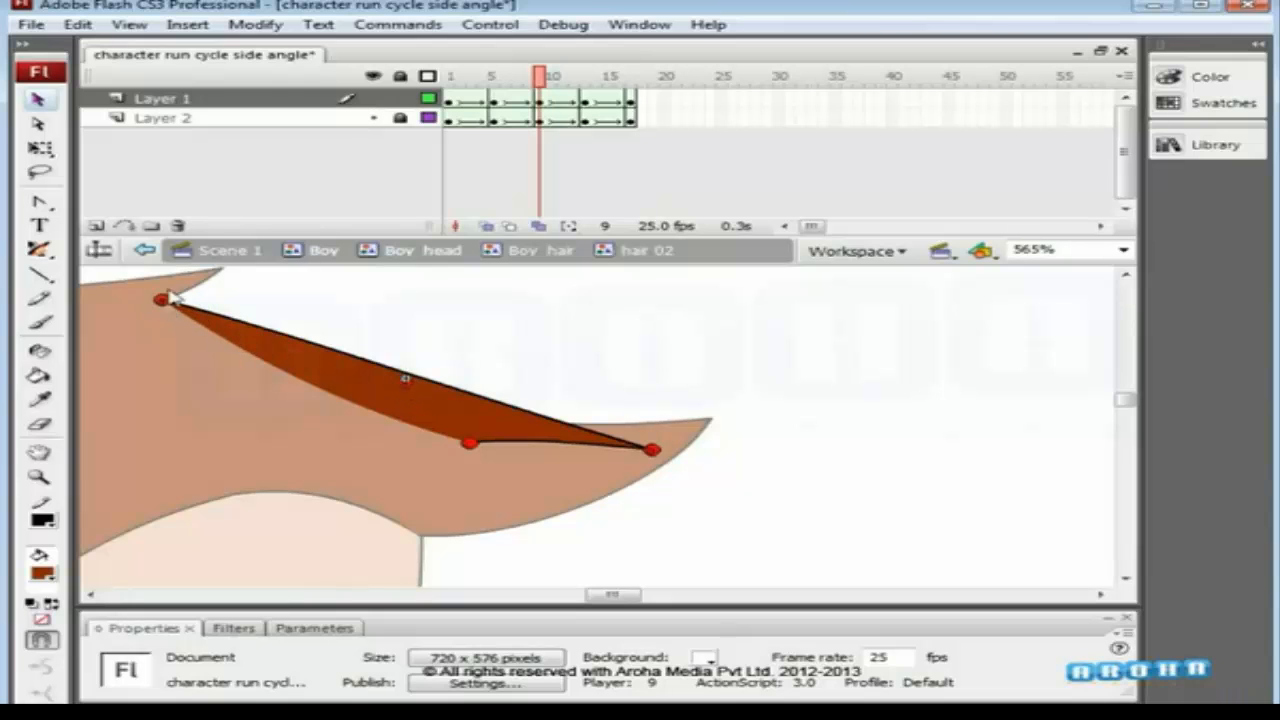
# Match Layer 1's shape hints at frame 13 to the raised outline's lower corner, tip and root.
pyautogui.moveTo(548, 78); pyautogui.dragTo(583, 78)
pyautogui.click(540, 403)
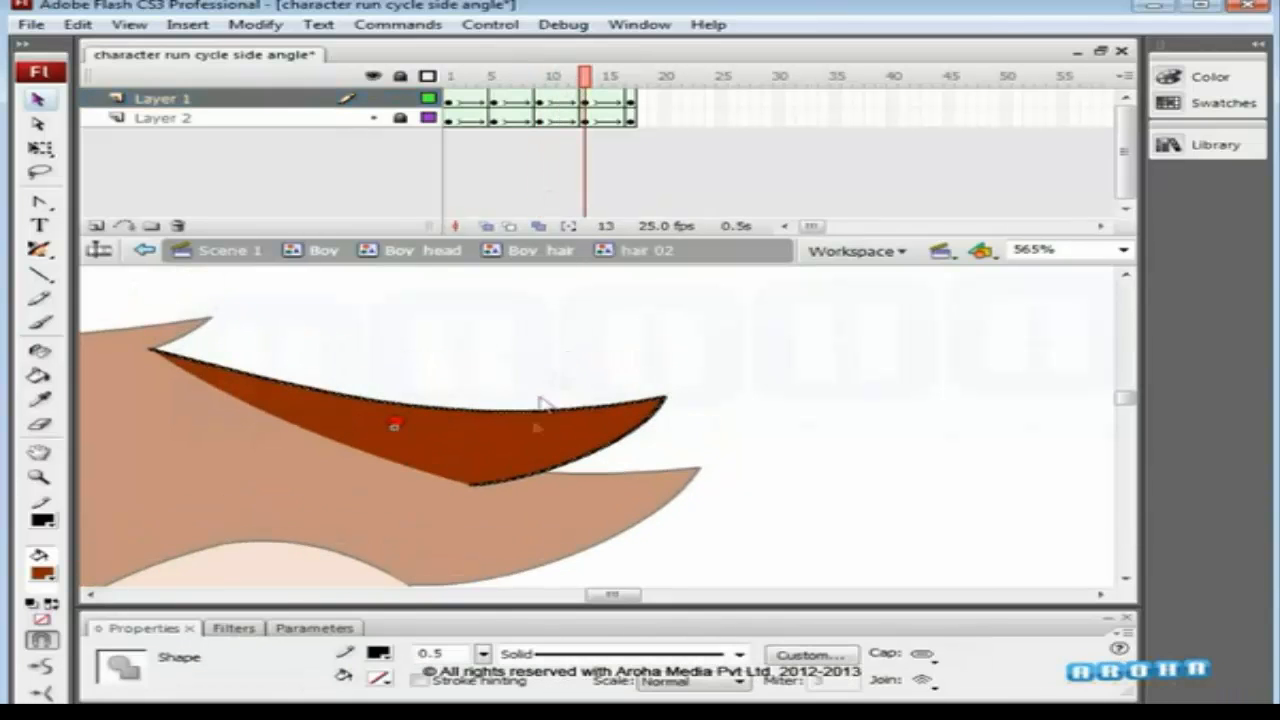
pyautogui.moveTo(460, 460); pyautogui.dragTo(470, 486)
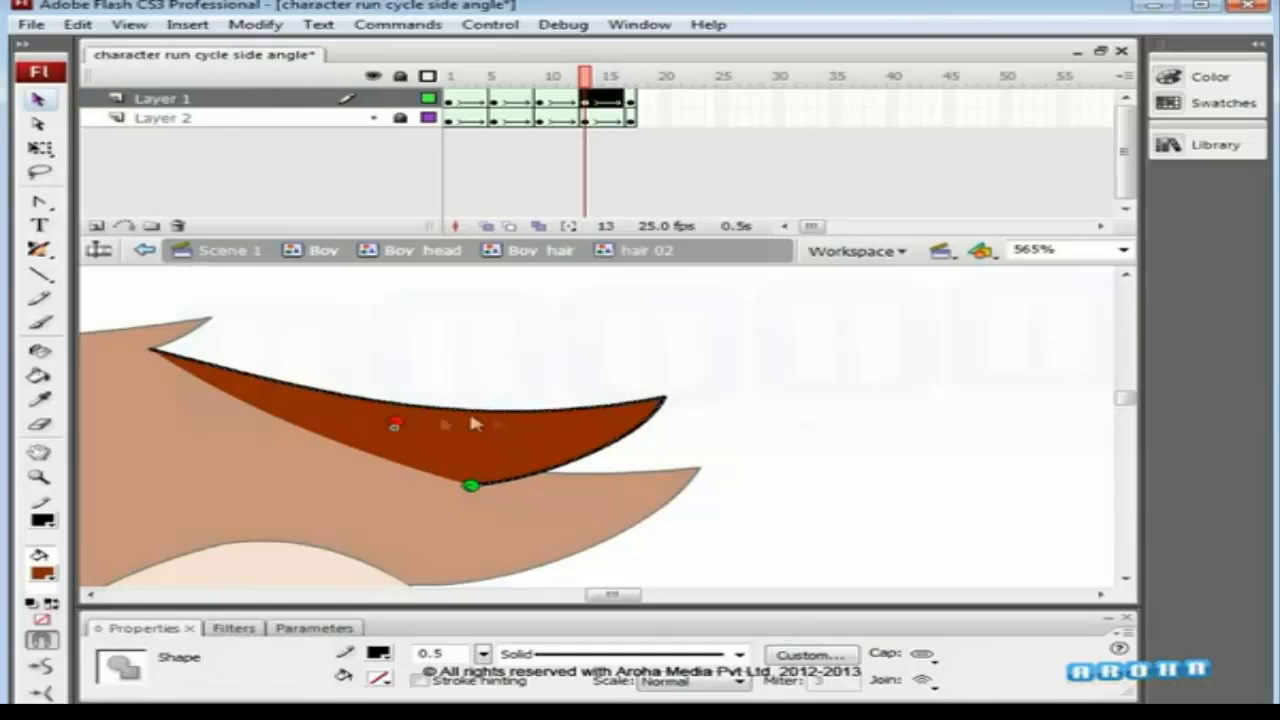
pyautogui.moveTo(420, 426); pyautogui.dragTo(661, 394)
pyautogui.moveTo(337, 413); pyautogui.dragTo(186, 365)
pyautogui.click(277, 330)
# Add three new shape hints to Layer 1's outline at frame 13, on its lower corner, tip and root.
pyautogui.moveTo(587, 77); pyautogui.dragTo(642, 80)
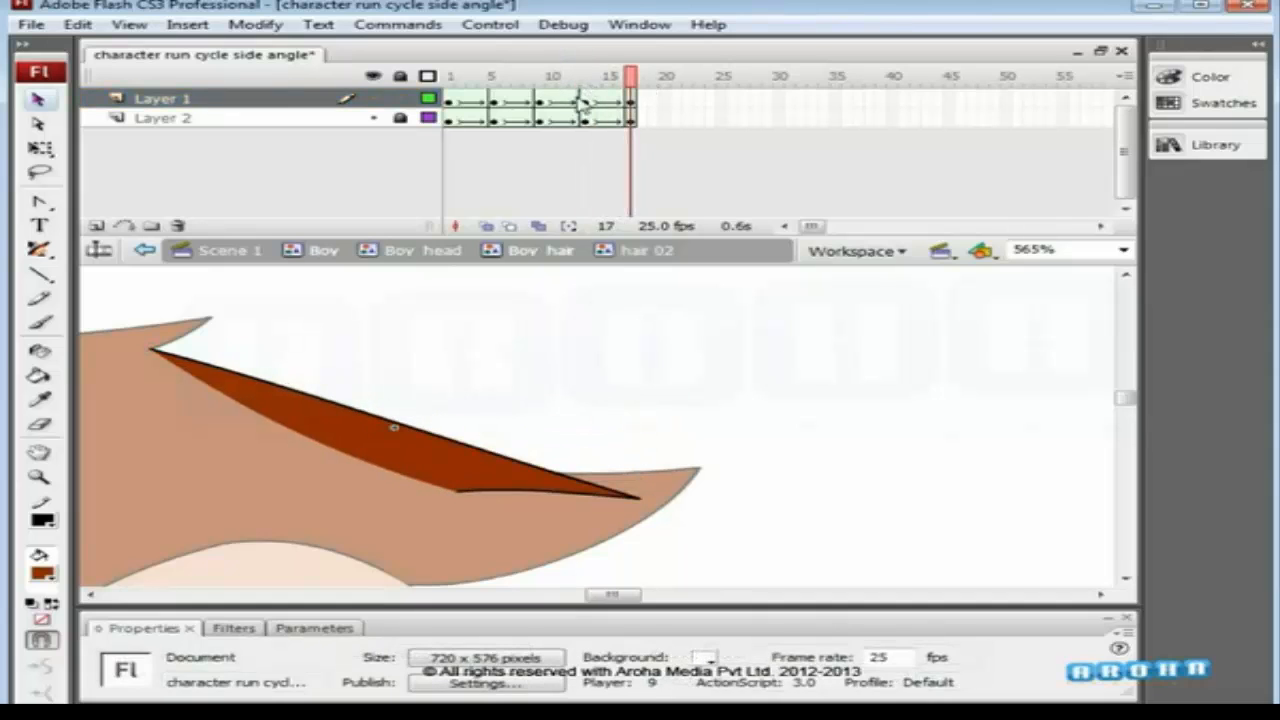
pyautogui.click(585, 100)
pyautogui.click(478, 497)
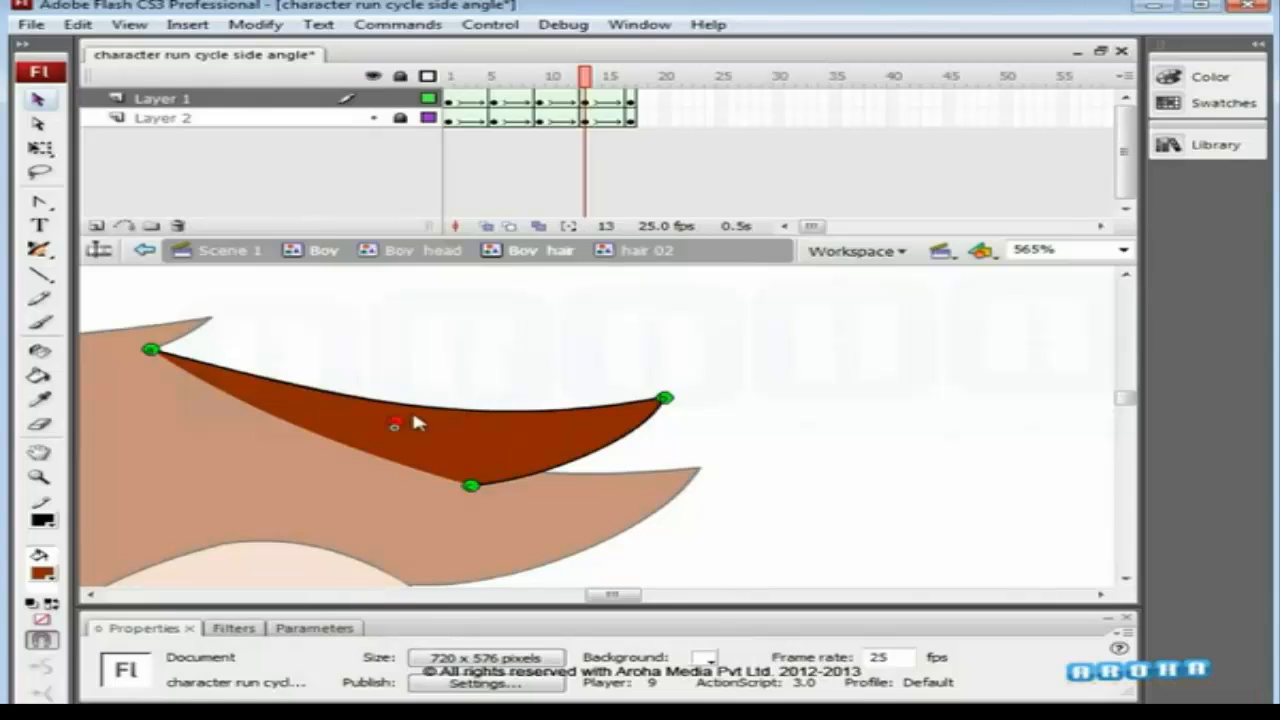
pyautogui.moveTo(445, 432); pyautogui.dragTo(660, 400)
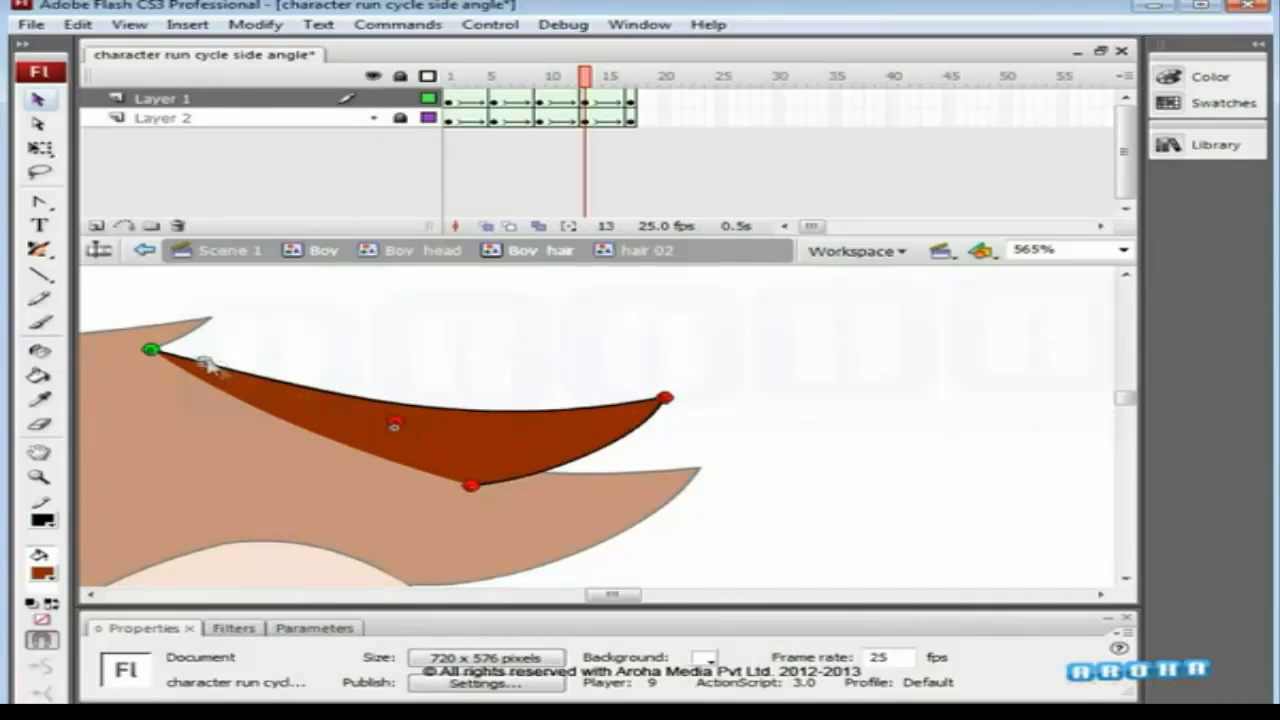
# Match Layer 1's shape hints at frame 17 to the outline's lower corner, tip and root.
pyautogui.click(612, 76)
pyautogui.moveTo(614, 76); pyautogui.dragTo(630, 76)
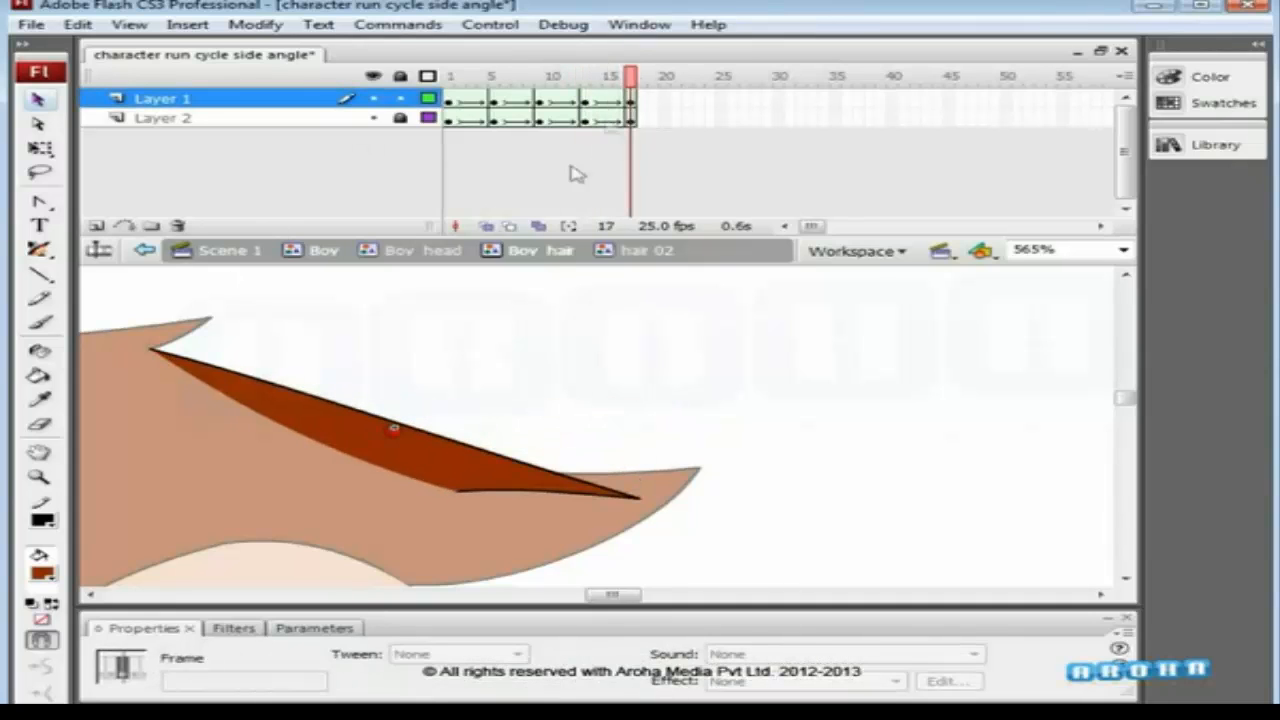
pyautogui.click(443, 466)
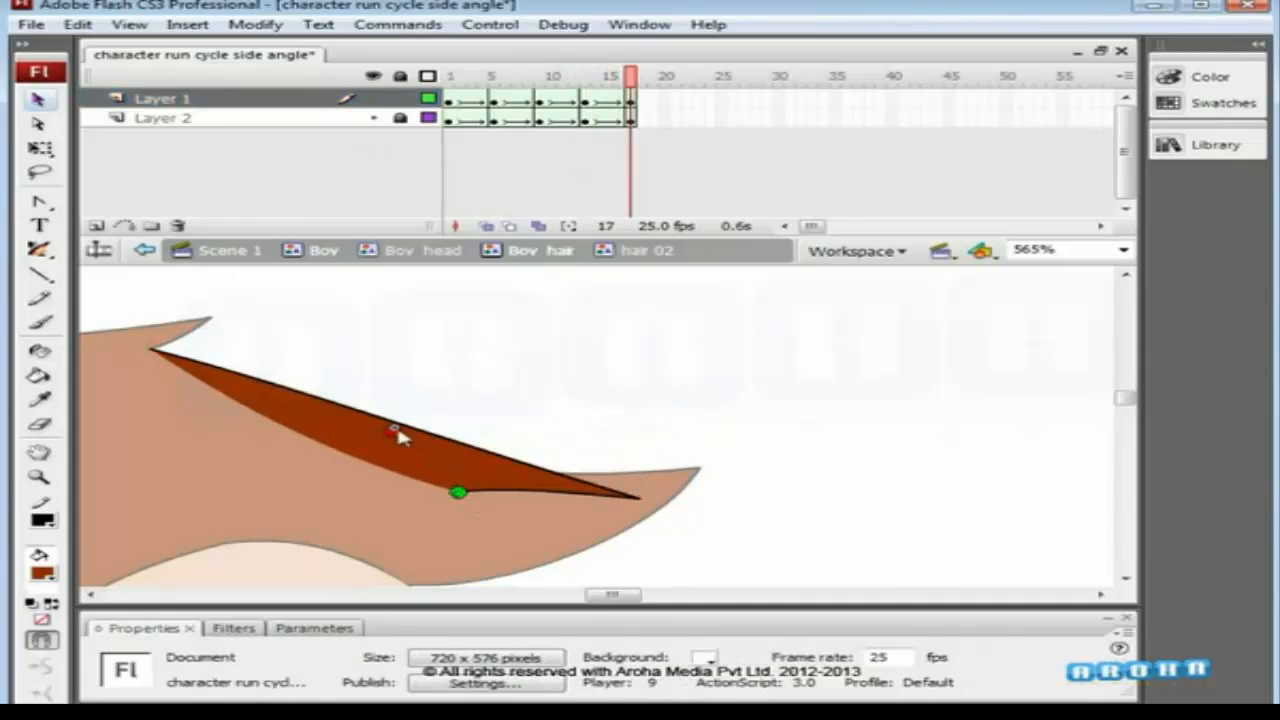
pyautogui.moveTo(396, 432); pyautogui.dragTo(162, 358)
pyautogui.moveTo(612, 106); pyautogui.dragTo(660, 150)
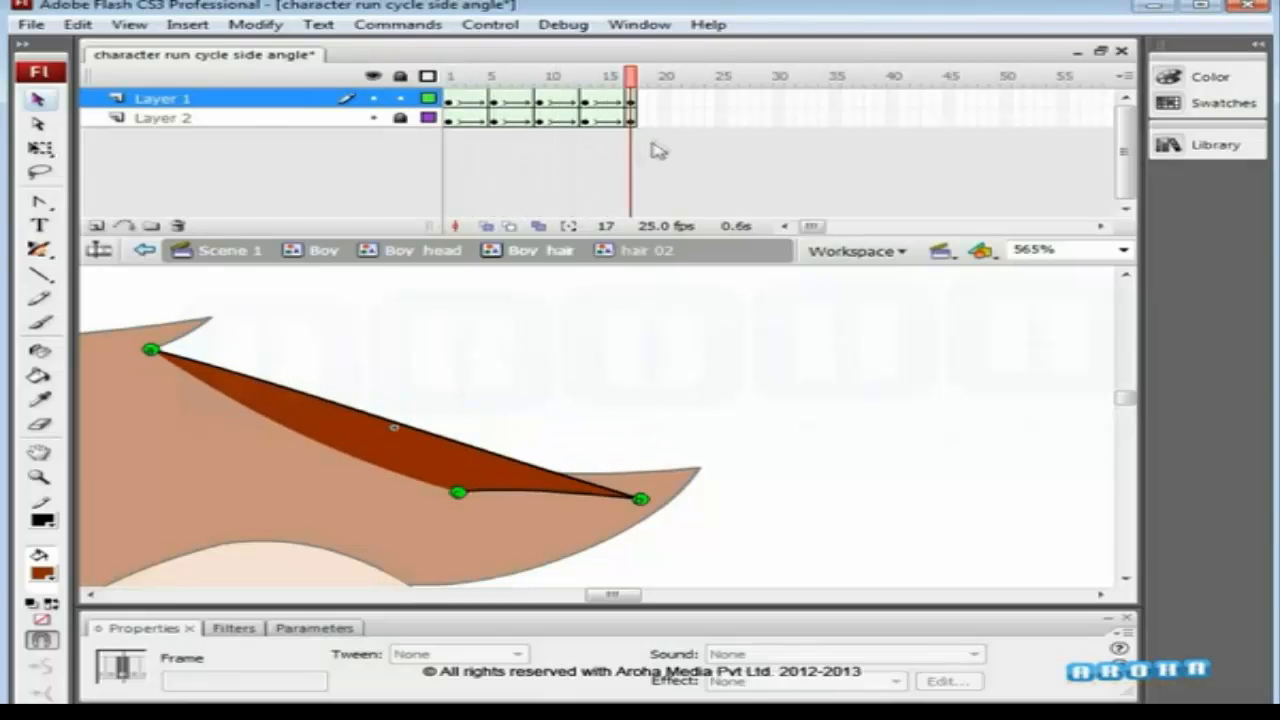
# Save the file, go back up through the nested symbols to the Boy symbol, and play the run cycle.
pyautogui.hotkey('ctrl', 's')
pyautogui.click(562, 258)
pyautogui.press('Return')
pyautogui.click(420, 251)
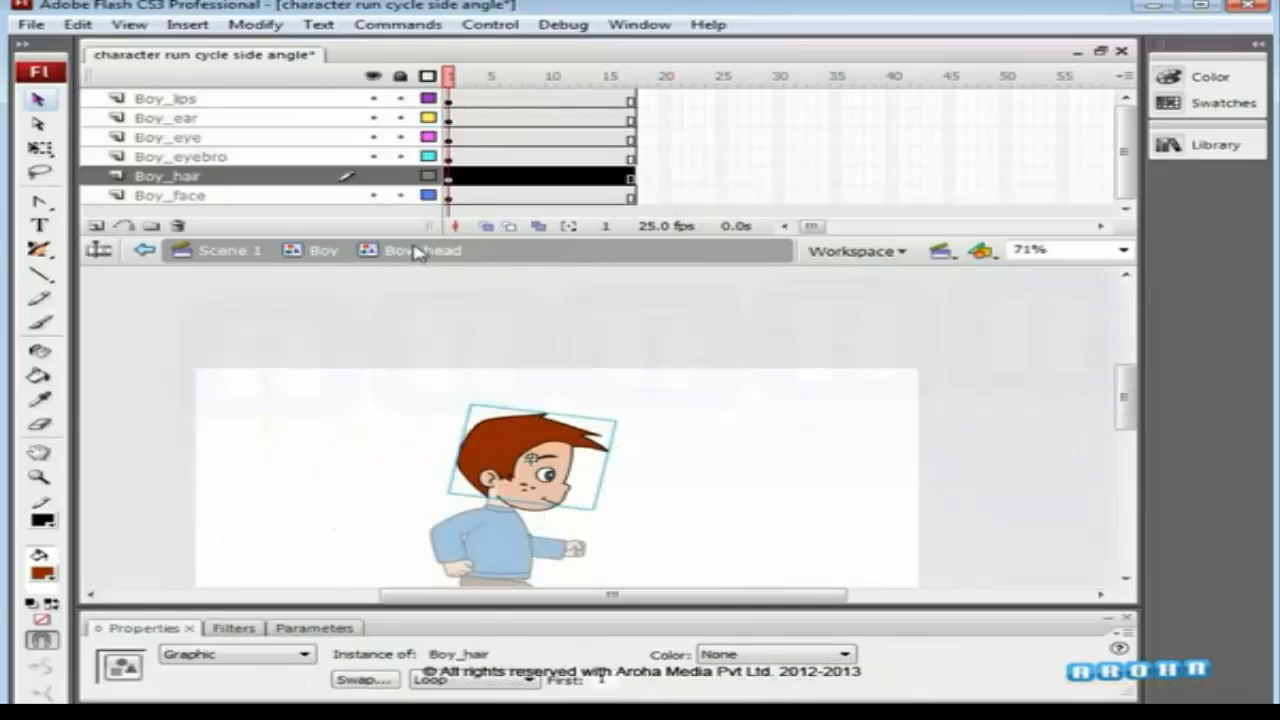
pyautogui.hotkey('ctrl', '-')
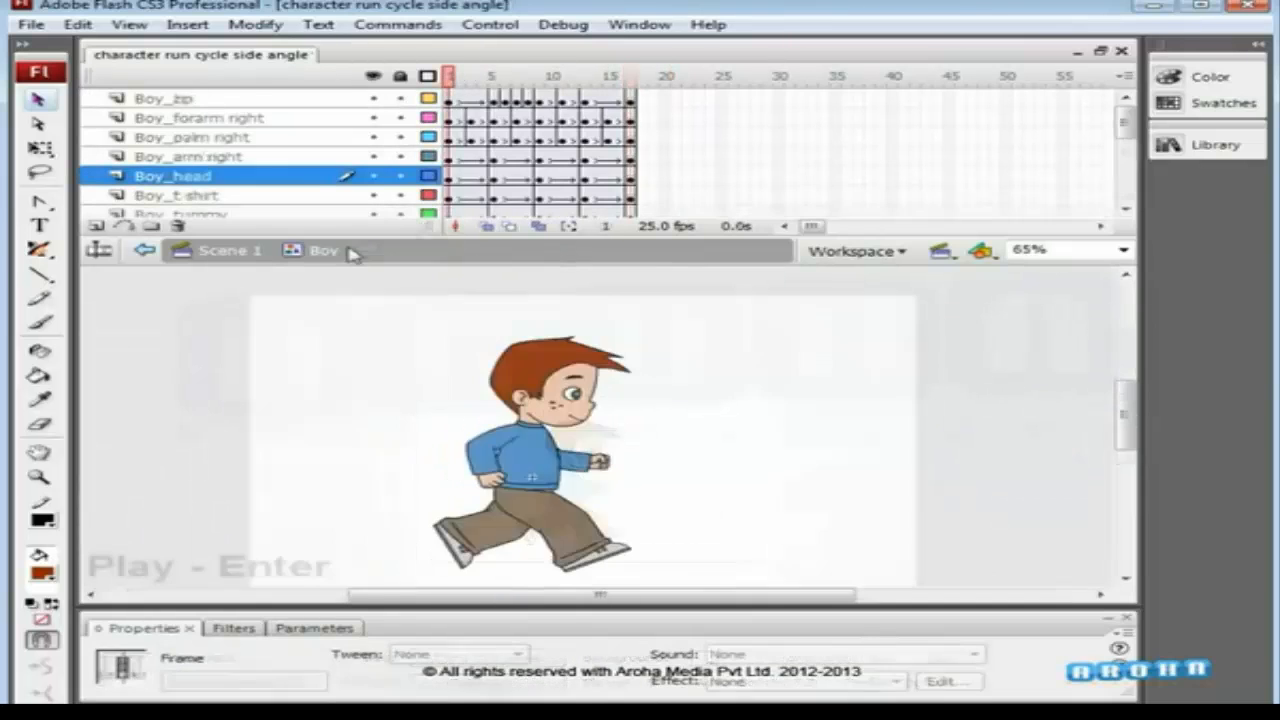
pyautogui.press('Return')
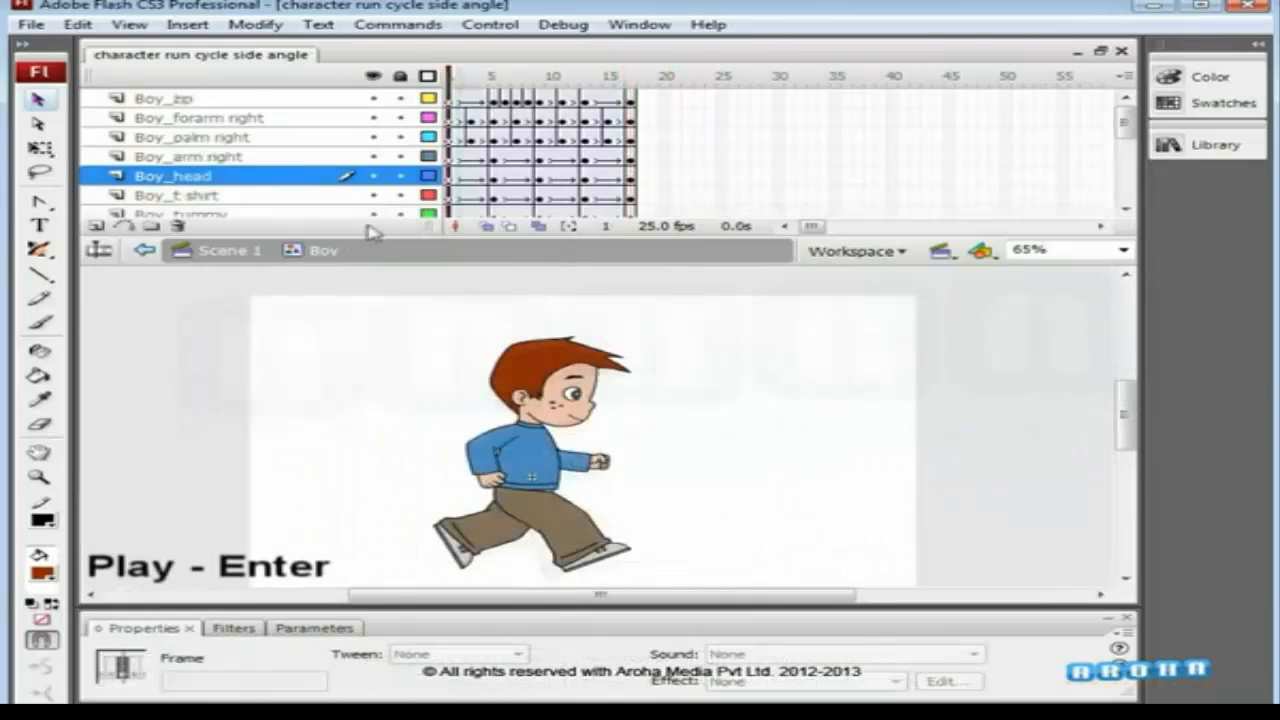